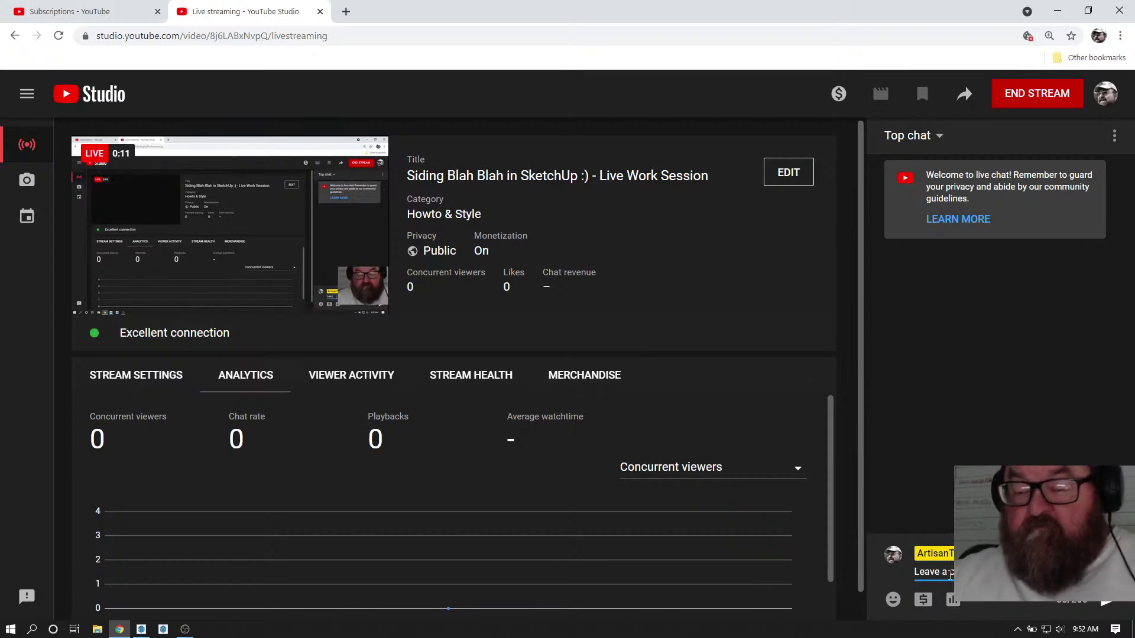
- Post the comment "Leave a comment and I'll check soon" in the live chat, check the stream in OBS, and switch to SketchUp
{"action": "key", "text": "Return"}
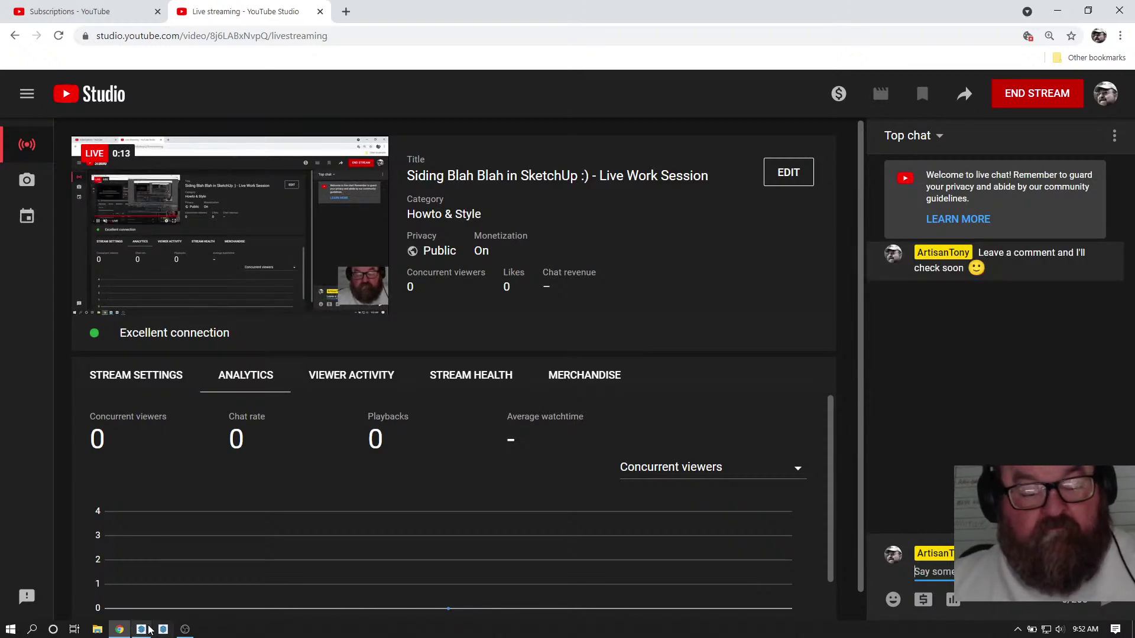
{"action": "left_click", "coordinate": [164, 629]}
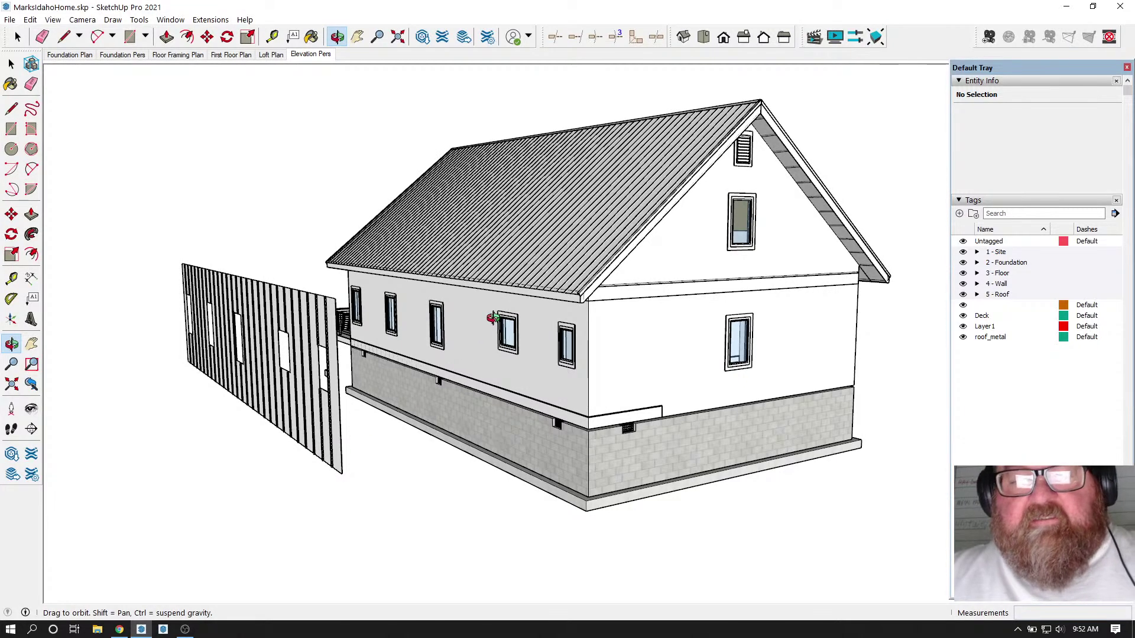
{"action": "left_click", "coordinate": [185, 630]}
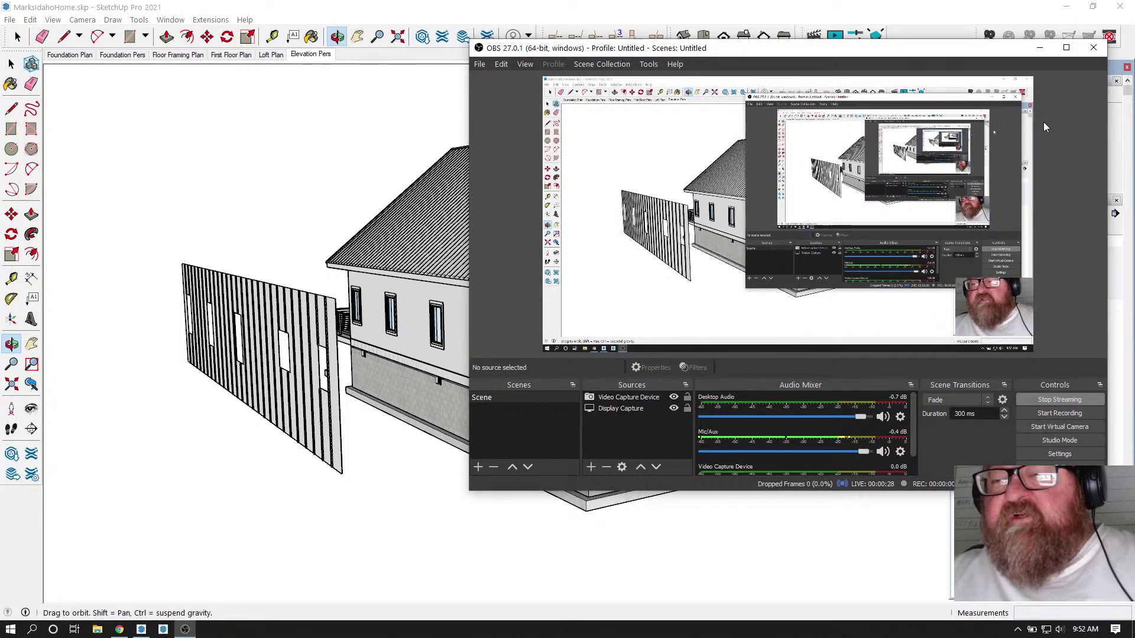
{"action": "left_click", "coordinate": [1041, 51]}
- Look around the house exterior and the detached board-and-batten siding panel beside the long wall
{"action": "left_click_drag", "start_coordinate": [408, 403], "coordinate": [585, 369]}
{"action": "left_click_drag", "start_coordinate": [708, 378], "coordinate": [263, 374]}
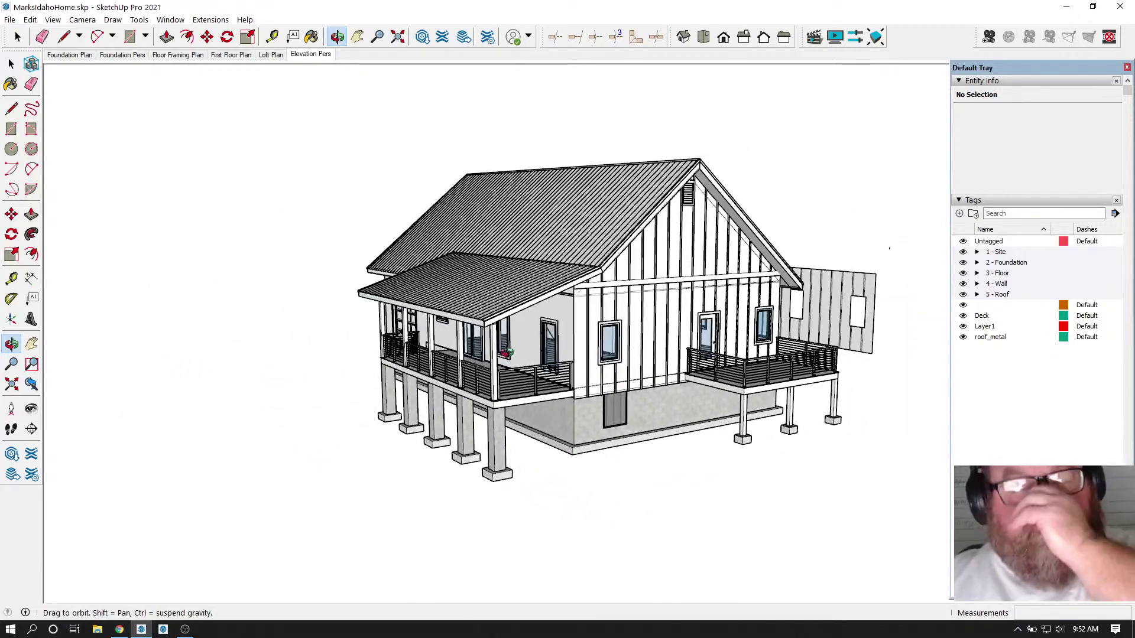
{"action": "left_click_drag", "start_coordinate": [527, 329], "coordinate": [367, 380]}
{"action": "scroll", "coordinate": [474, 363], "scroll_direction": "up", "scroll_amount": 8}
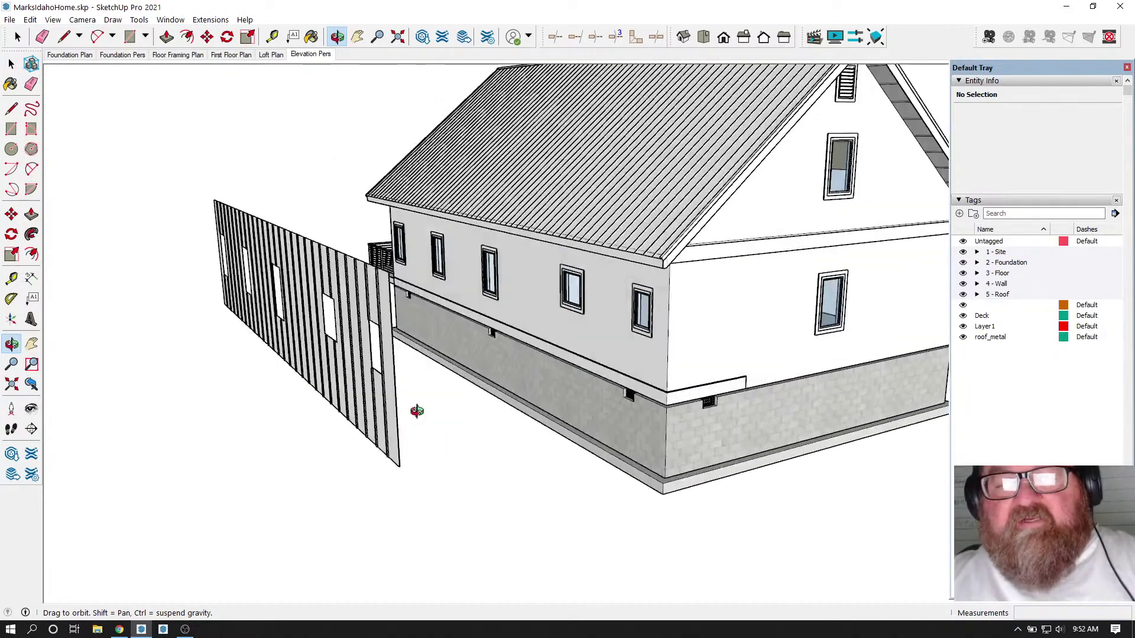
{"action": "mouse_move", "coordinate": [417, 411]}
{"action": "left_mouse_down"}
{"action": "mouse_move", "coordinate": [358, 405]}
{"action": "mouse_move", "coordinate": [401, 395]}
{"action": "left_mouse_up"}
{"action": "scroll", "coordinate": [481, 389], "scroll_direction": "down", "scroll_amount": 3}
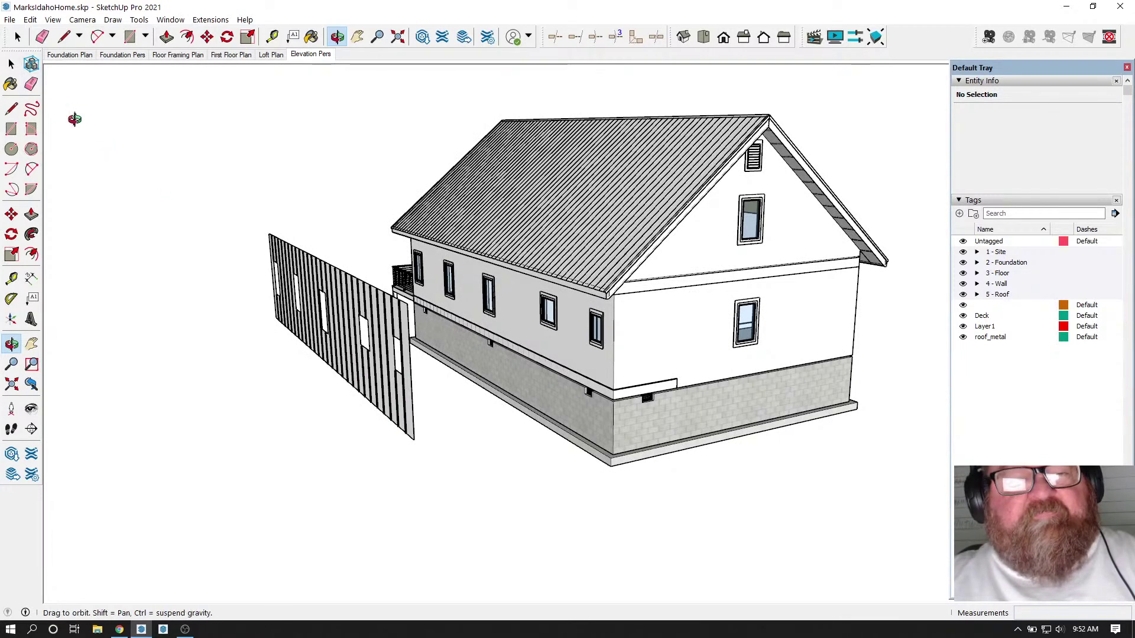
{"action": "left_click", "coordinate": [336, 37]}
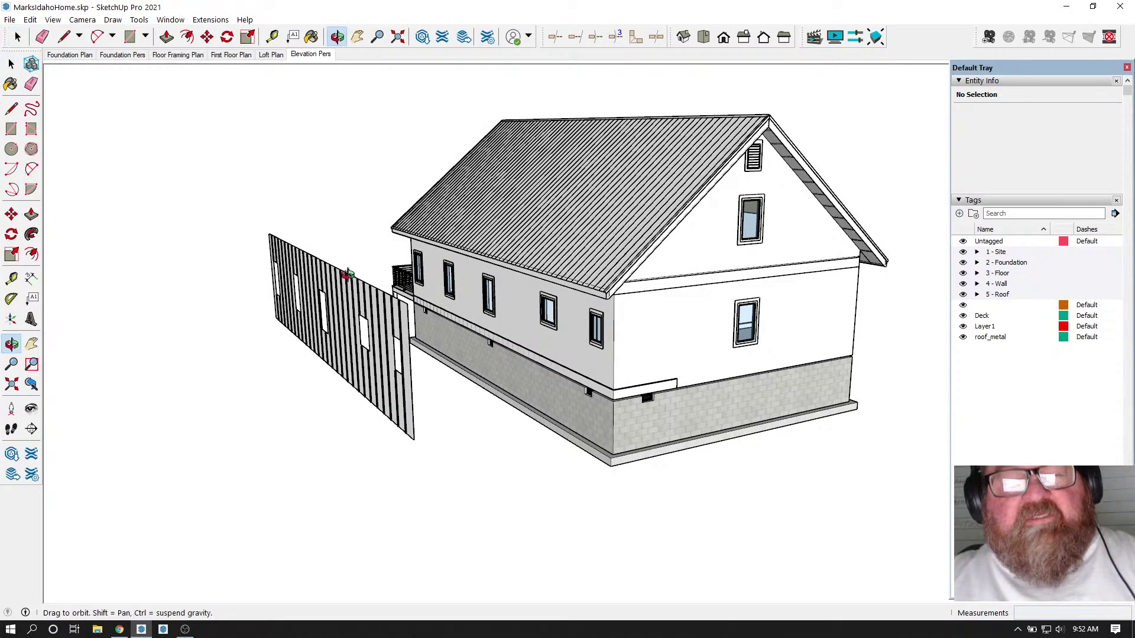
{"action": "left_click_drag", "start_coordinate": [322, 275], "coordinate": [303, 274]}
- Cut the detached siding panel out of its parent group and paste it in place outside that group
{"action": "double_click", "coordinate": [315, 312]}
{"action": "left_click_drag", "start_coordinate": [311, 309], "coordinate": [380, 463]}
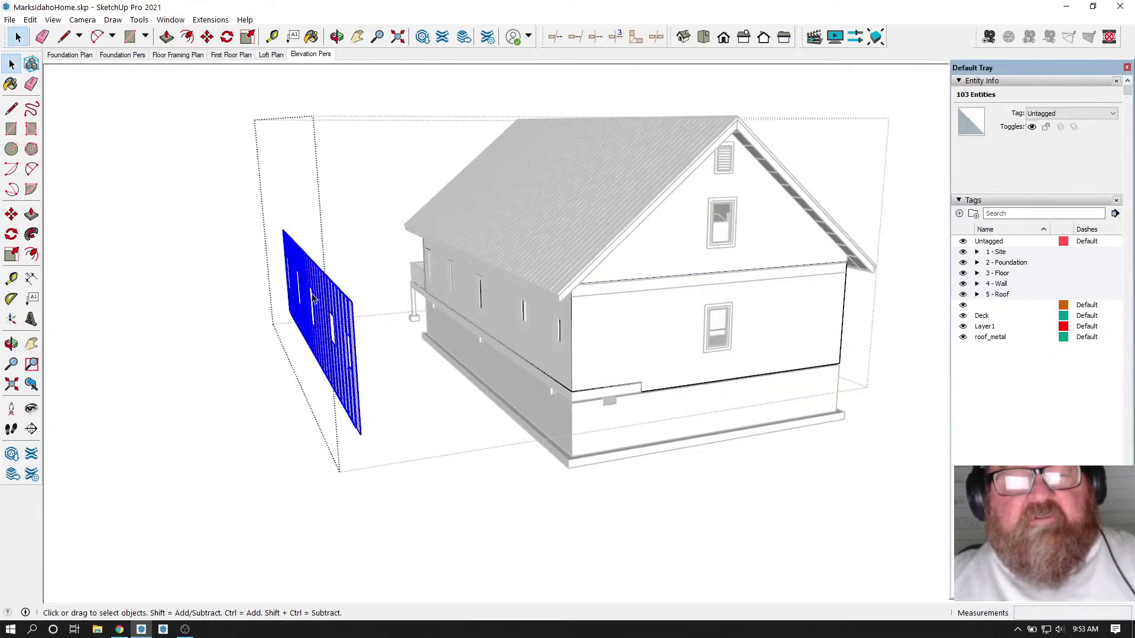
{"action": "left_click", "coordinate": [36, 20]}
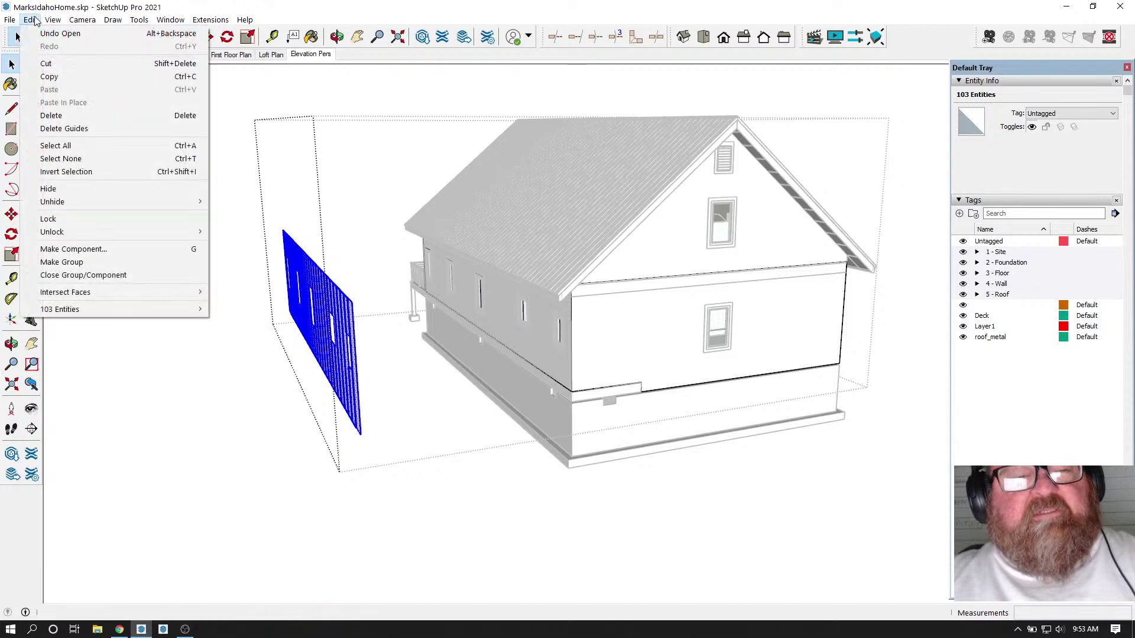
{"action": "left_click", "coordinate": [42, 64]}
{"action": "left_click", "coordinate": [260, 288]}
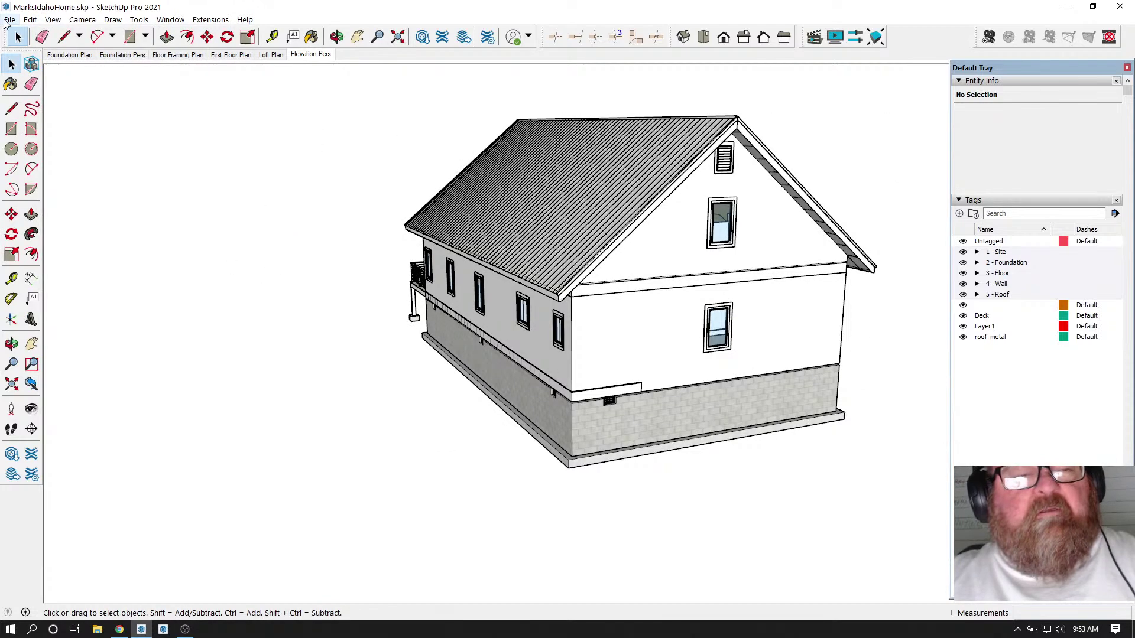
{"action": "left_click", "coordinate": [29, 19]}
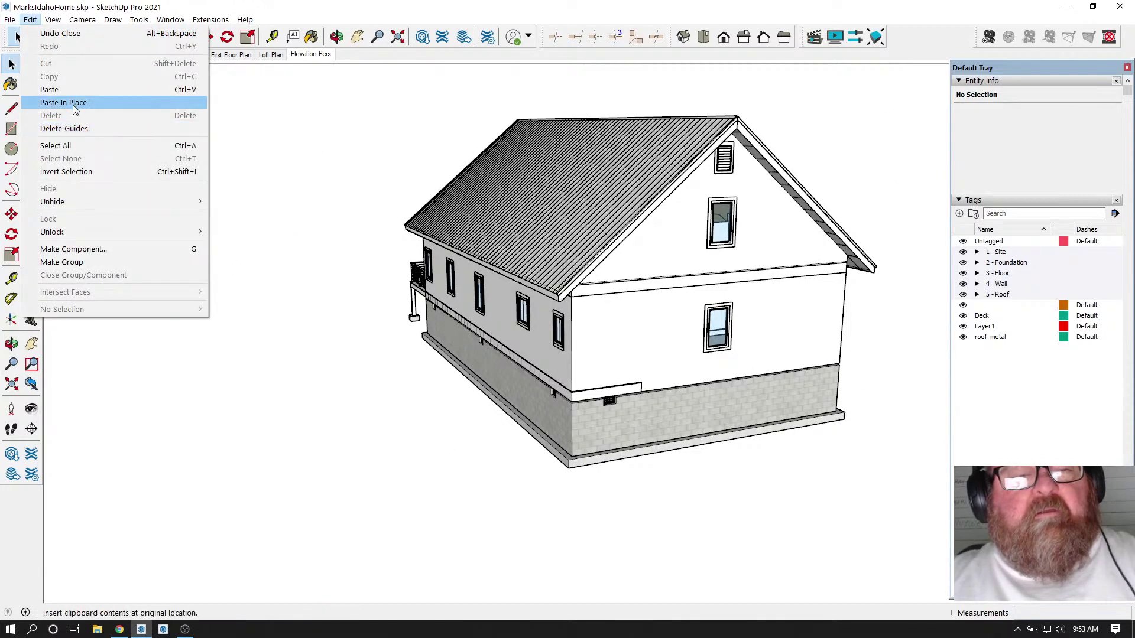
{"action": "left_click", "coordinate": [74, 103]}
- Assign the wall_clad tag to the pasted siding panel
{"action": "scroll", "coordinate": [363, 395], "scroll_direction": "up", "scroll_amount": 3}
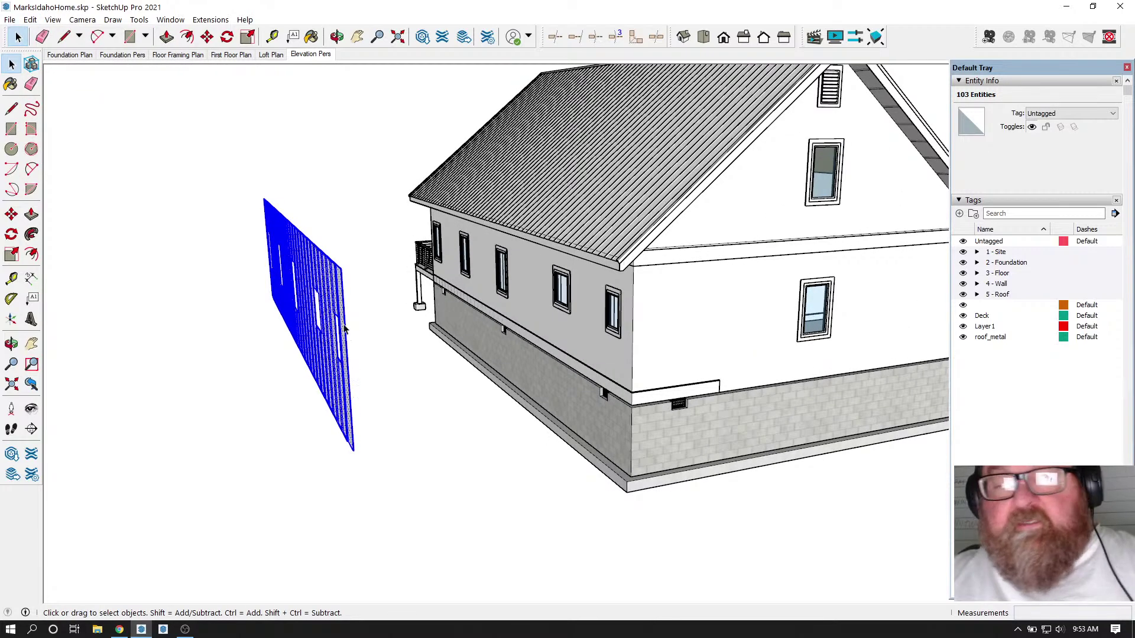
{"action": "left_click", "coordinate": [1114, 114]}
{"action": "scroll", "coordinate": [1059, 312], "scroll_direction": "down", "scroll_amount": 6}
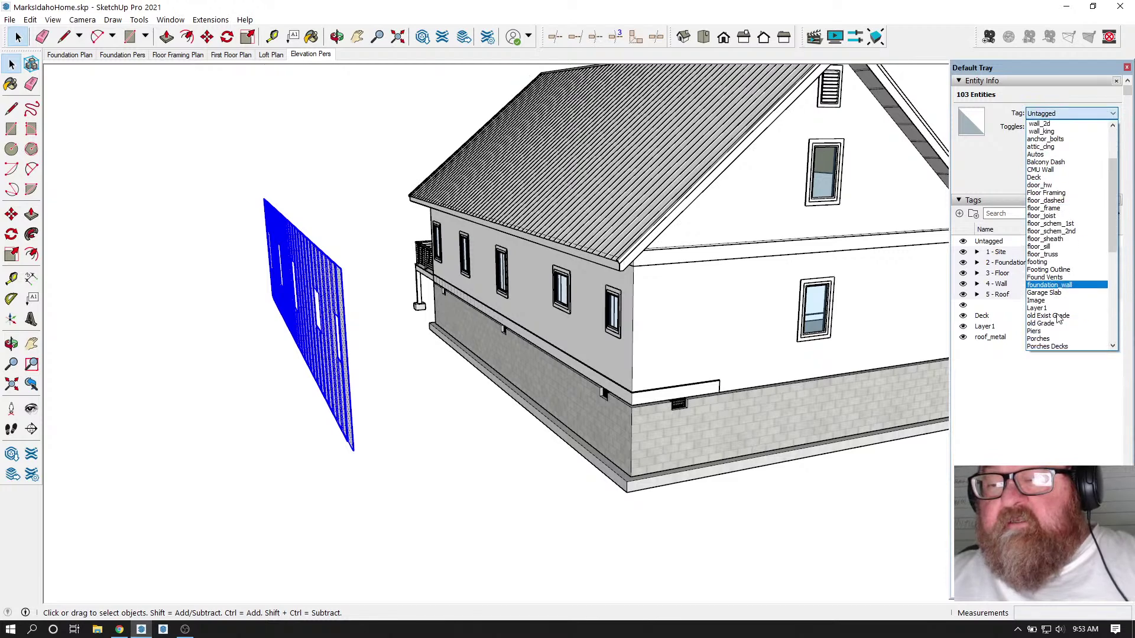
{"action": "scroll", "coordinate": [1064, 284], "scroll_direction": "down", "scroll_amount": 3}
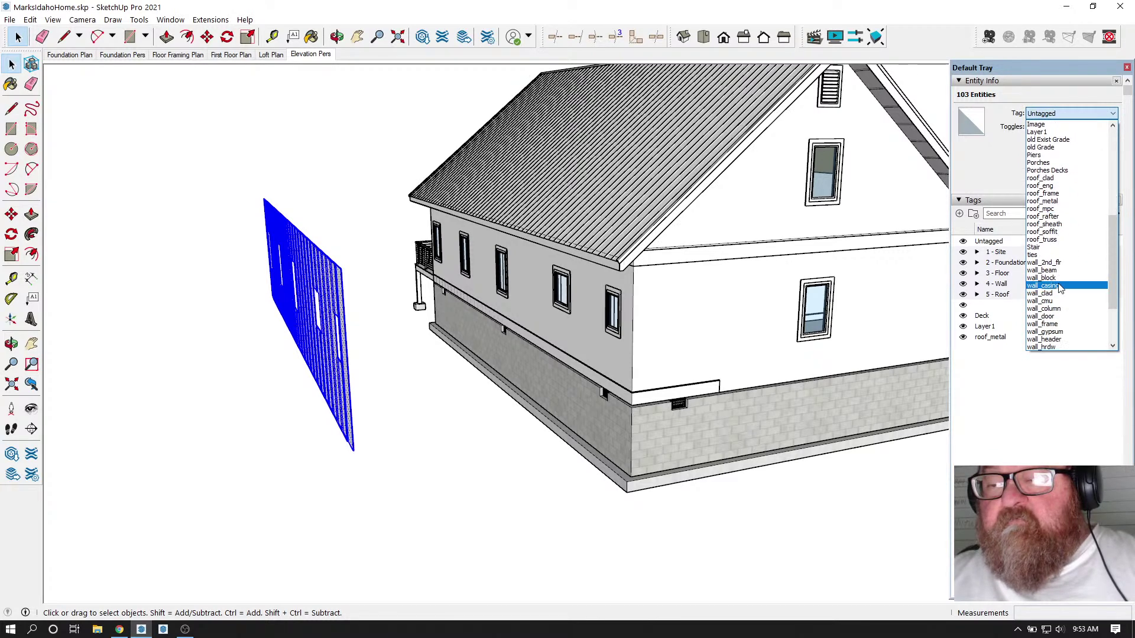
{"action": "left_click", "coordinate": [1058, 294]}
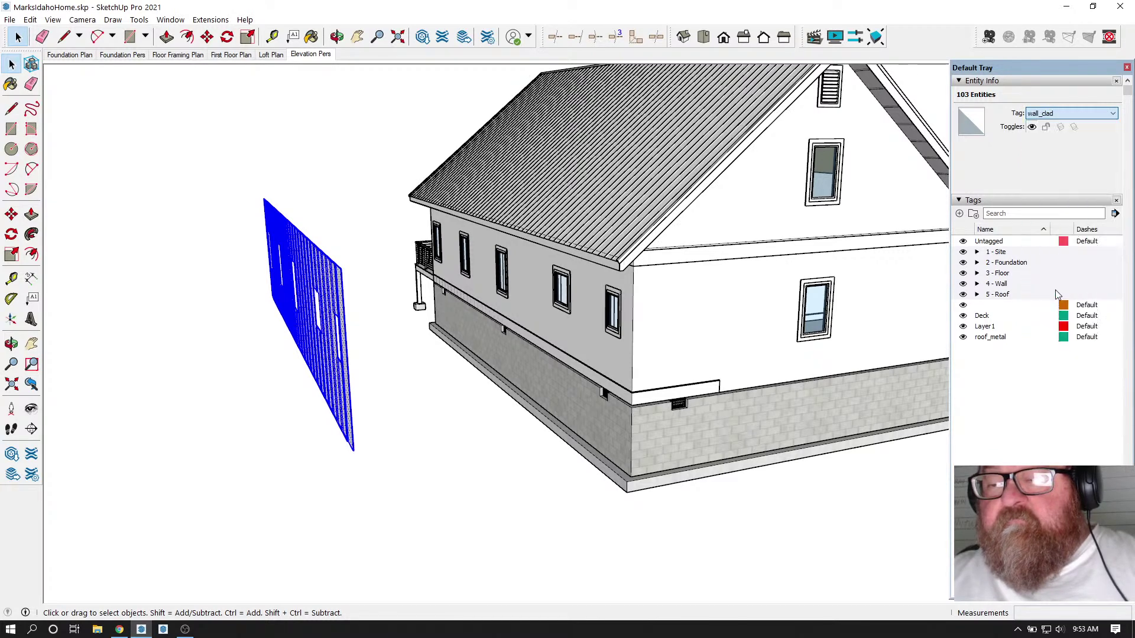
{"action": "left_click", "coordinate": [336, 38]}
{"action": "left_click_drag", "start_coordinate": [506, 185], "coordinate": [580, 225]}
{"action": "scroll", "coordinate": [520, 216], "scroll_direction": "down", "scroll_amount": 2}
{"action": "left_click_drag", "start_coordinate": [481, 352], "coordinate": [215, 199]}
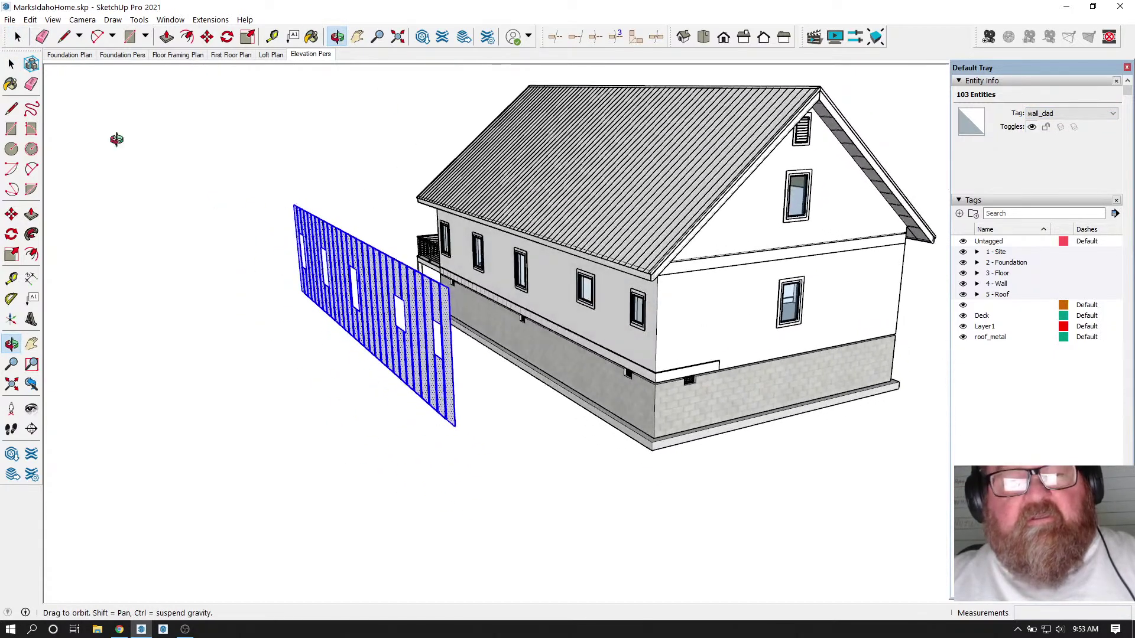
{"action": "left_click", "coordinate": [24, 45]}
{"action": "right_click", "coordinate": [378, 285]}
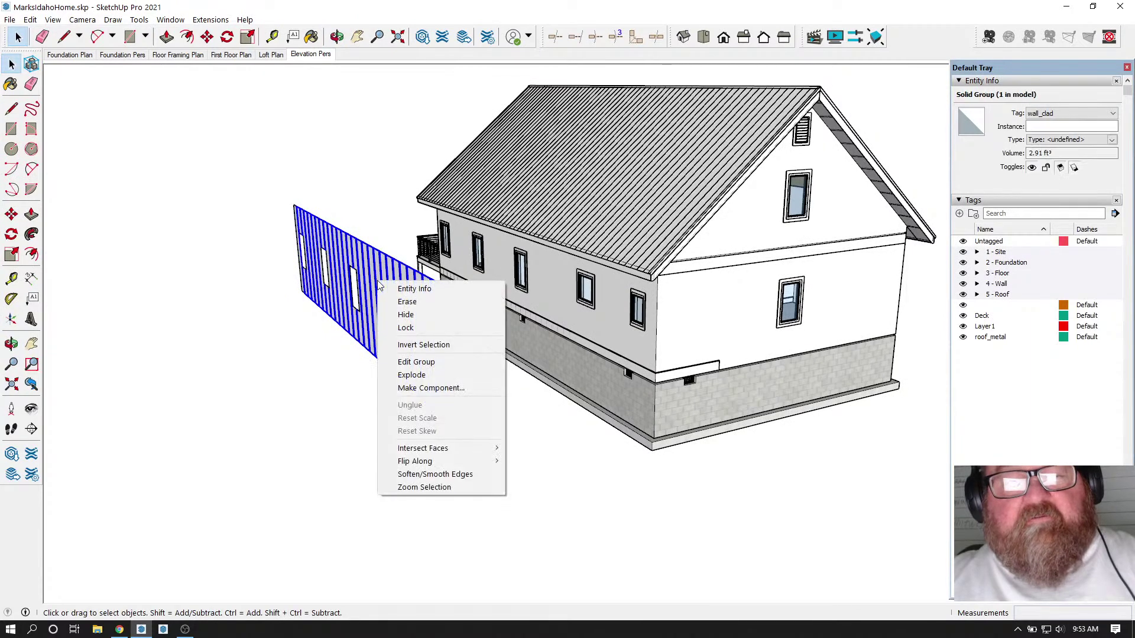
{"action": "left_click", "coordinate": [185, 260]}
{"action": "left_click", "coordinate": [291, 242]}
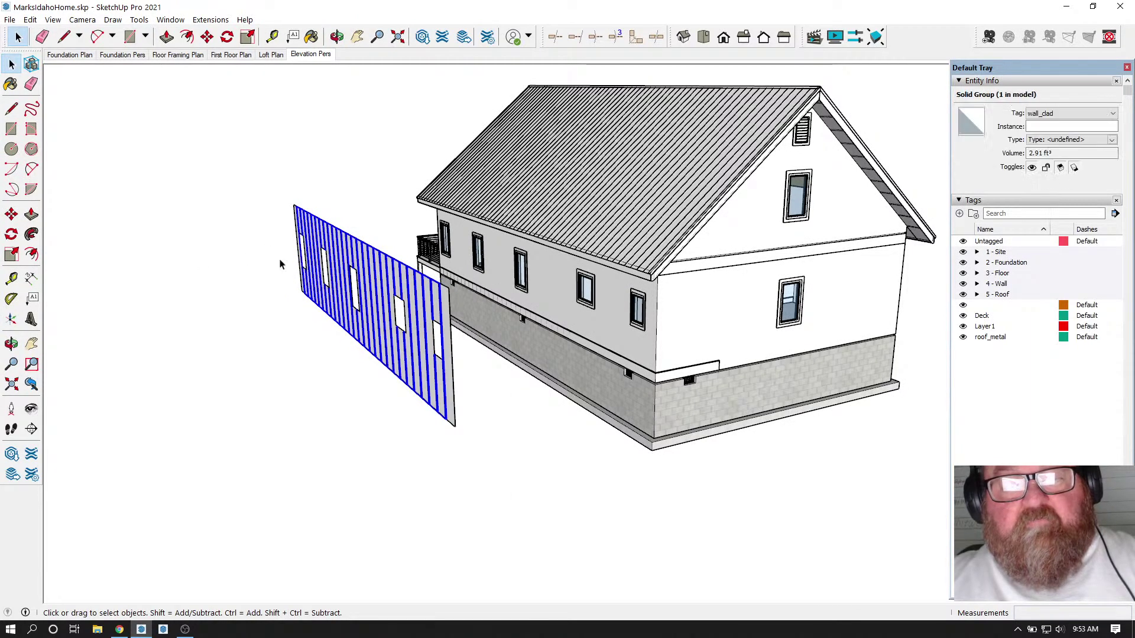
- Make a single group from all the entities of the pasted siding panel
{"action": "scroll", "coordinate": [248, 272], "scroll_direction": "down", "scroll_amount": 2}
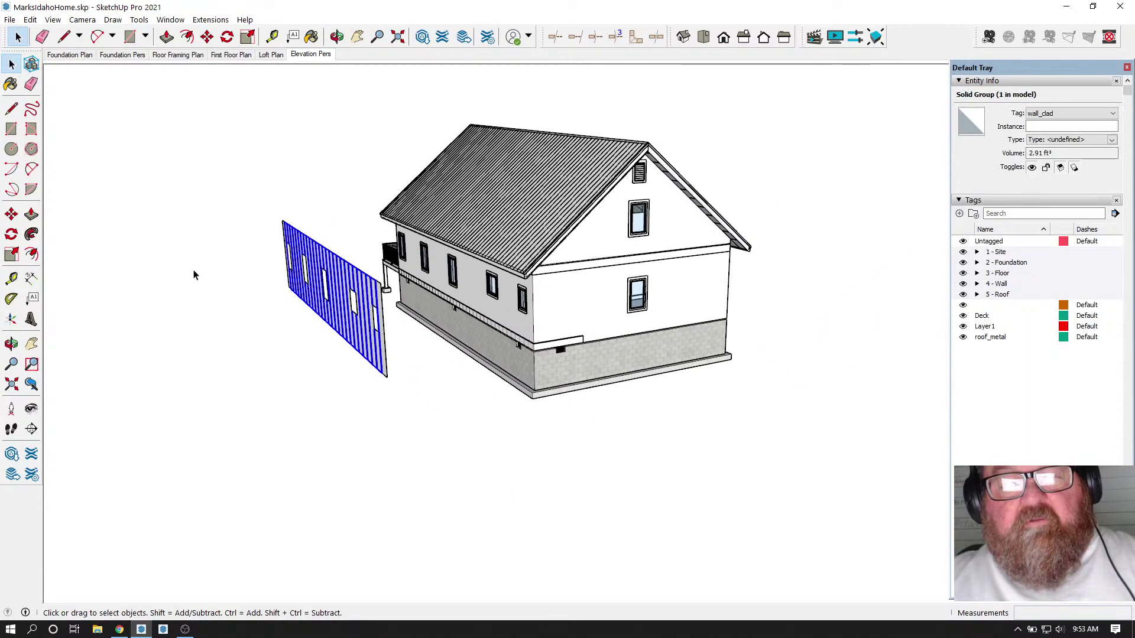
{"action": "left_click", "coordinate": [337, 37]}
{"action": "left_click_drag", "start_coordinate": [329, 114], "coordinate": [283, 143]}
{"action": "left_click", "coordinate": [17, 37]}
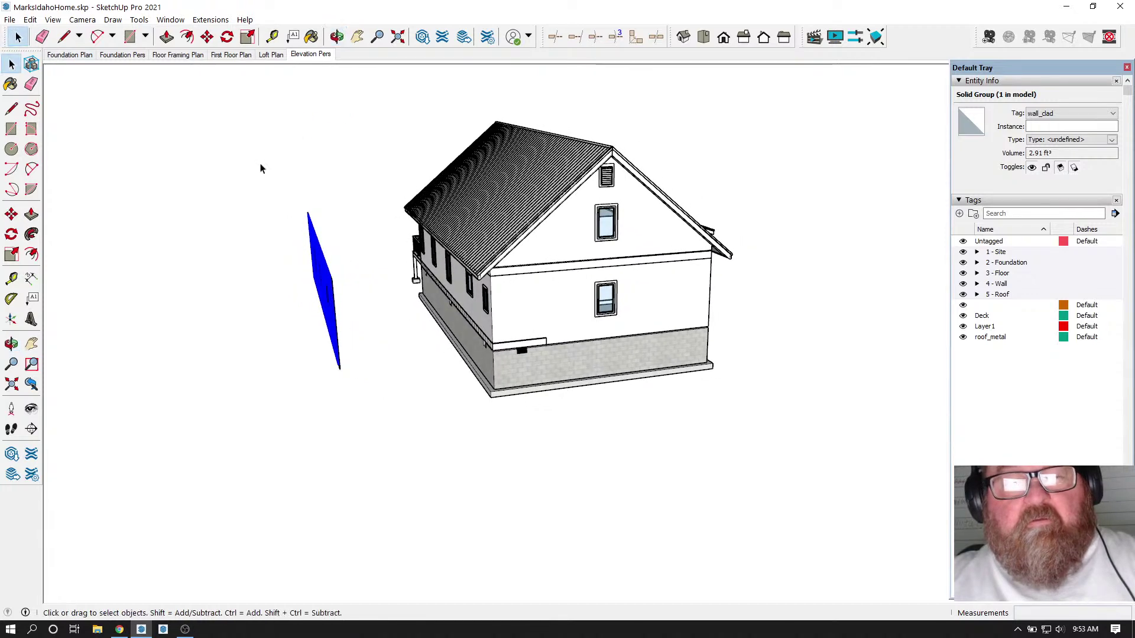
{"action": "right_click", "coordinate": [321, 278]}
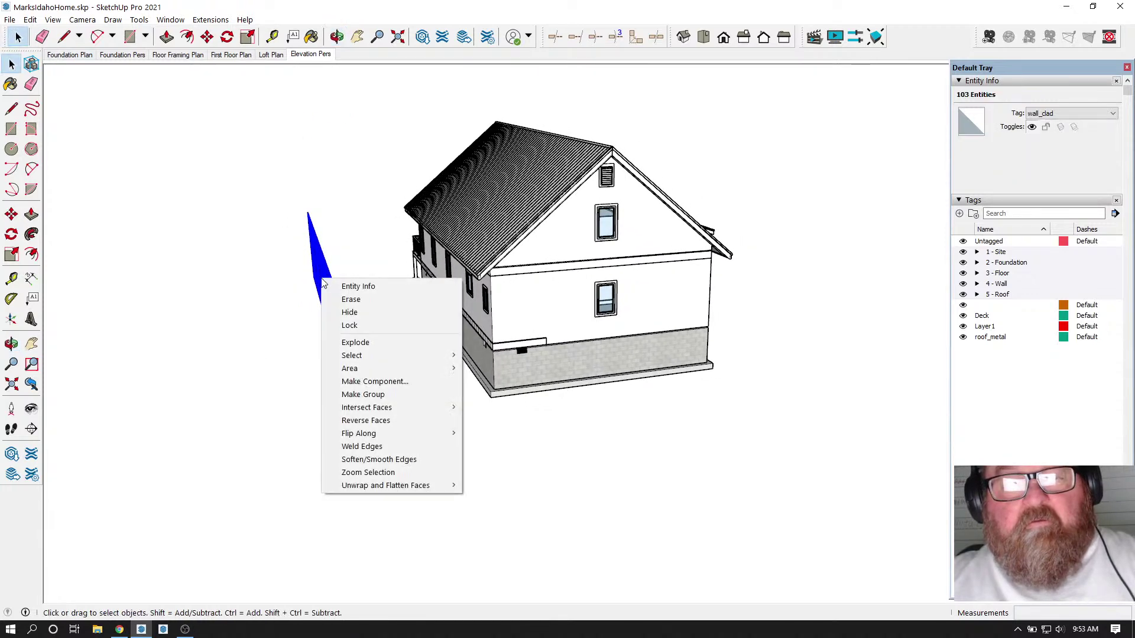
{"action": "left_click", "coordinate": [346, 394]}
- Move the siding group by its lower corner along the red axis onto the long wall, ending at the foundation's top corner
{"action": "scroll", "coordinate": [341, 365], "scroll_direction": "up", "scroll_amount": 1}
{"action": "scroll", "coordinate": [340, 365], "scroll_direction": "up", "scroll_amount": 1}
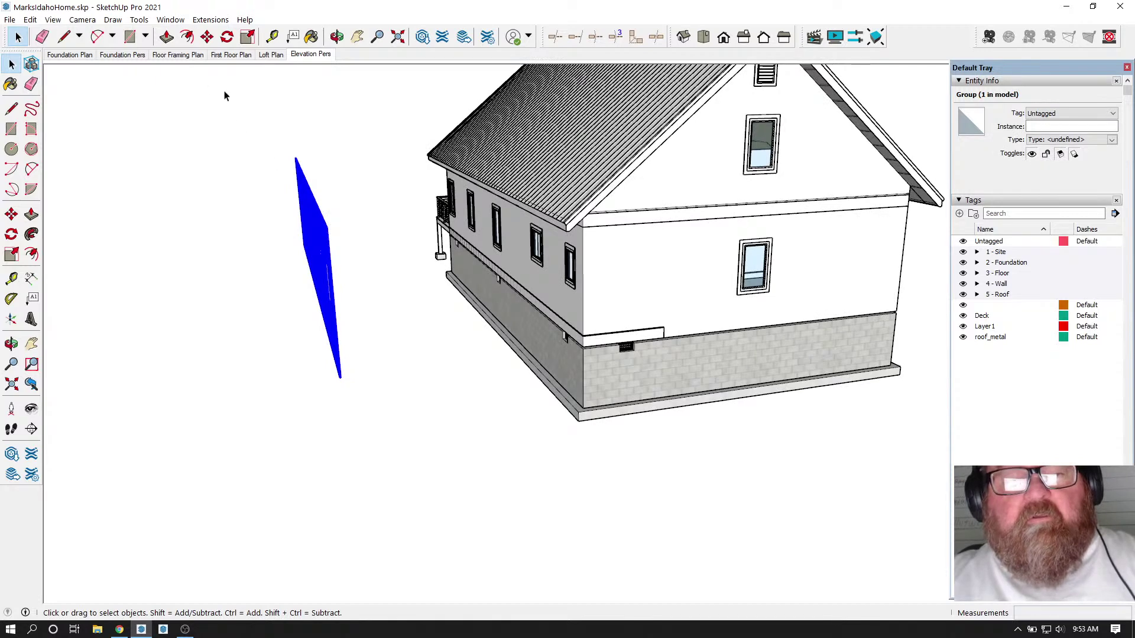
{"action": "left_click", "coordinate": [207, 38]}
{"action": "scroll", "coordinate": [345, 354], "scroll_direction": "up", "scroll_amount": 6}
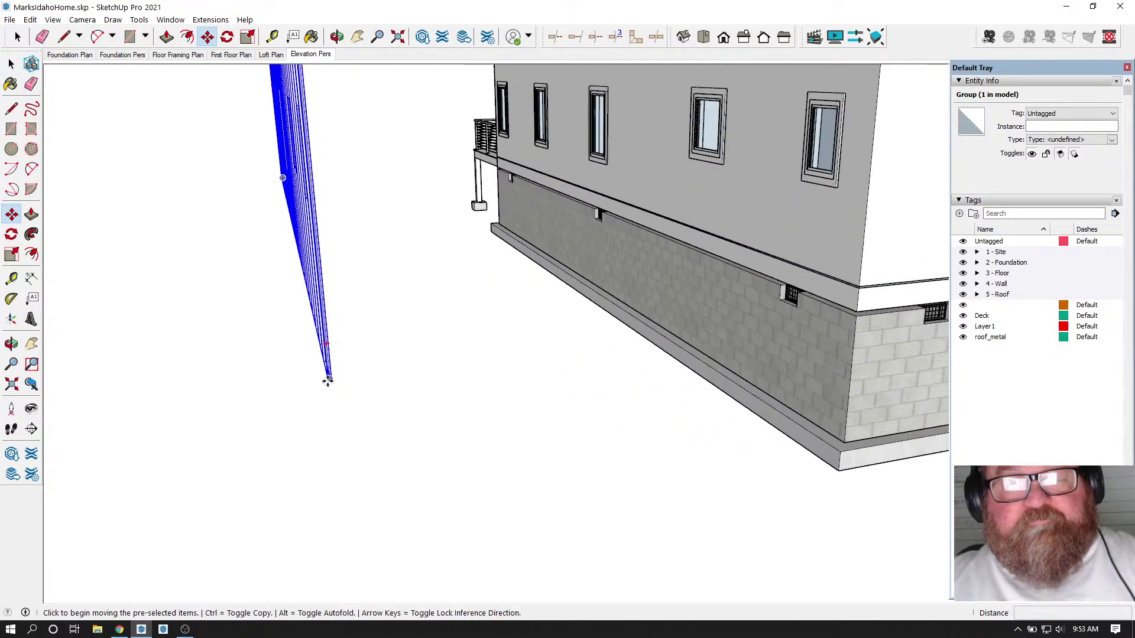
{"action": "scroll", "coordinate": [328, 381], "scroll_direction": "up", "scroll_amount": 4}
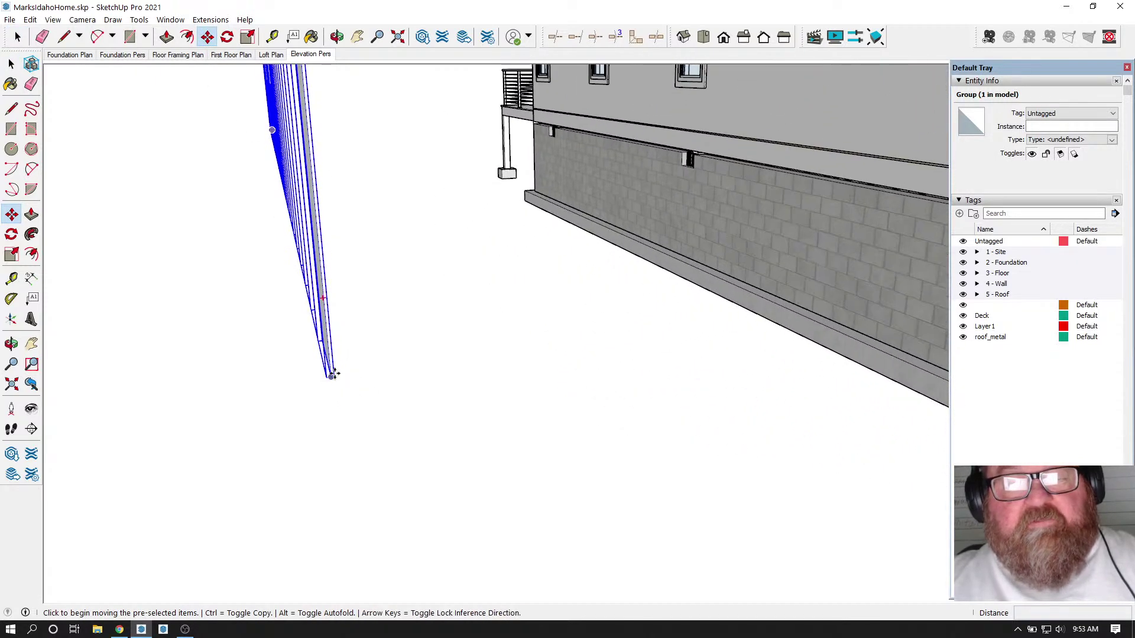
{"action": "left_click", "coordinate": [336, 375]}
{"action": "scroll", "coordinate": [334, 385], "scroll_direction": "down", "scroll_amount": 8}
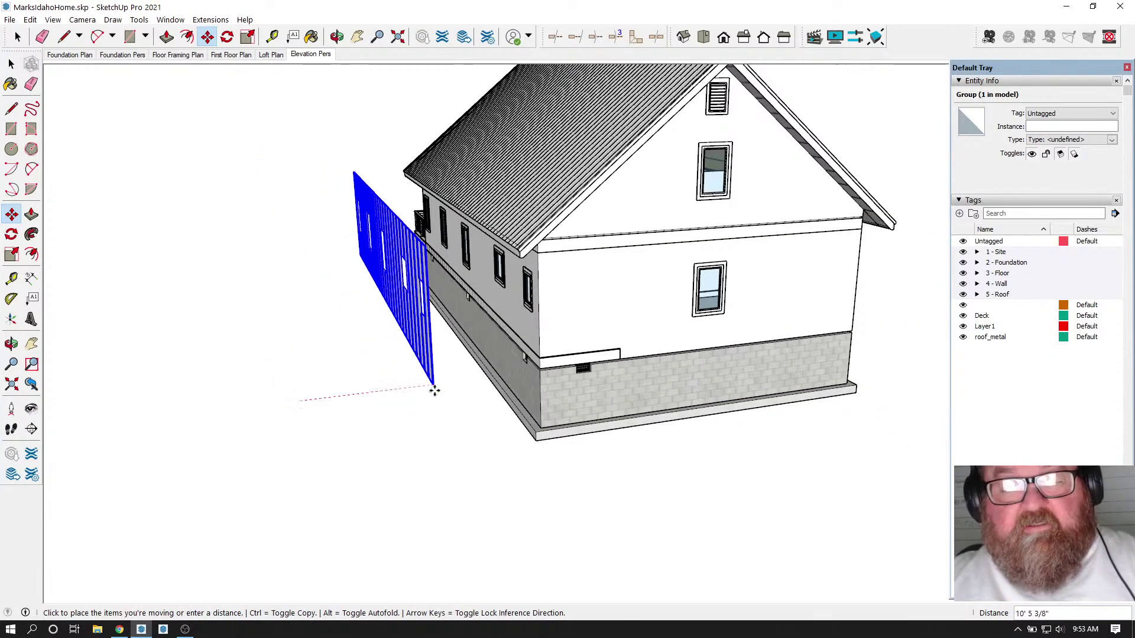
{"action": "scroll", "coordinate": [567, 349], "scroll_direction": "up", "scroll_amount": 8}
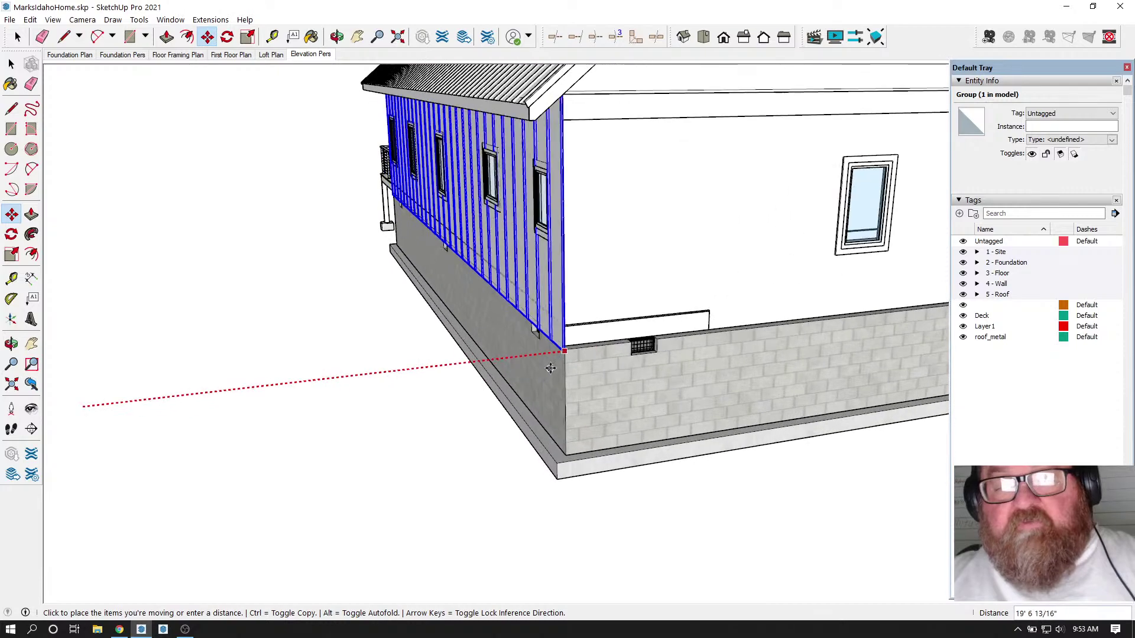
{"action": "scroll", "coordinate": [571, 345], "scroll_direction": "up", "scroll_amount": 3}
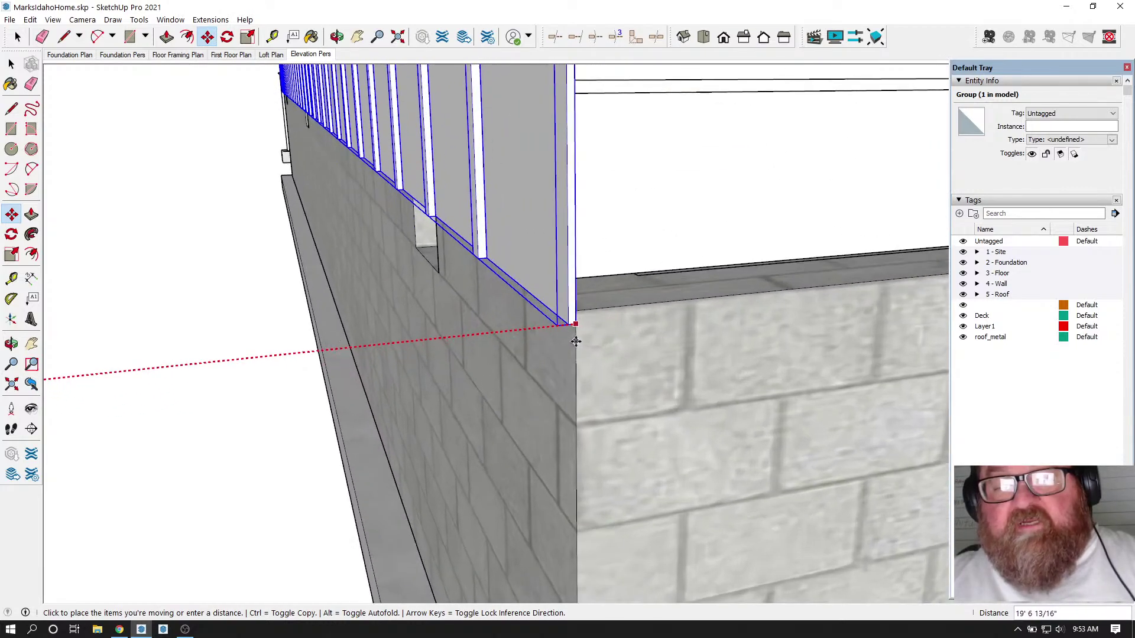
{"action": "left_click", "coordinate": [571, 350]}
{"action": "scroll", "coordinate": [569, 420], "scroll_direction": "down", "scroll_amount": 5}
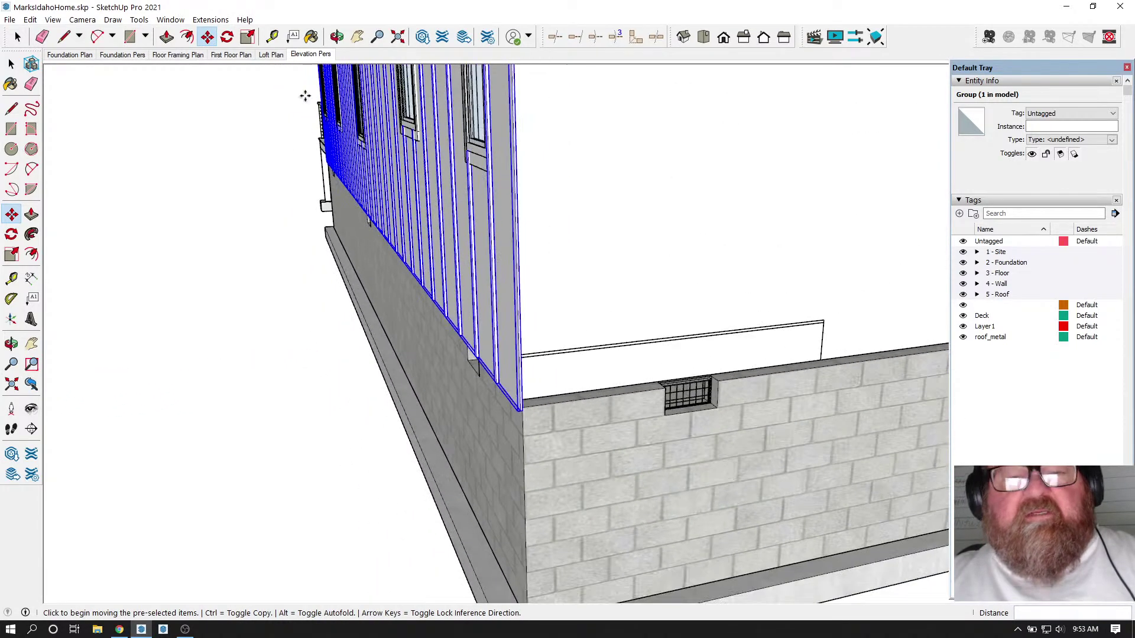
- Examine how the siding boards and battens meet the window trim along the long wall
{"action": "left_click", "coordinate": [337, 36]}
{"action": "left_click_drag", "start_coordinate": [312, 143], "coordinate": [610, 309]}
{"action": "scroll", "coordinate": [471, 168], "scroll_direction": "up", "scroll_amount": 6}
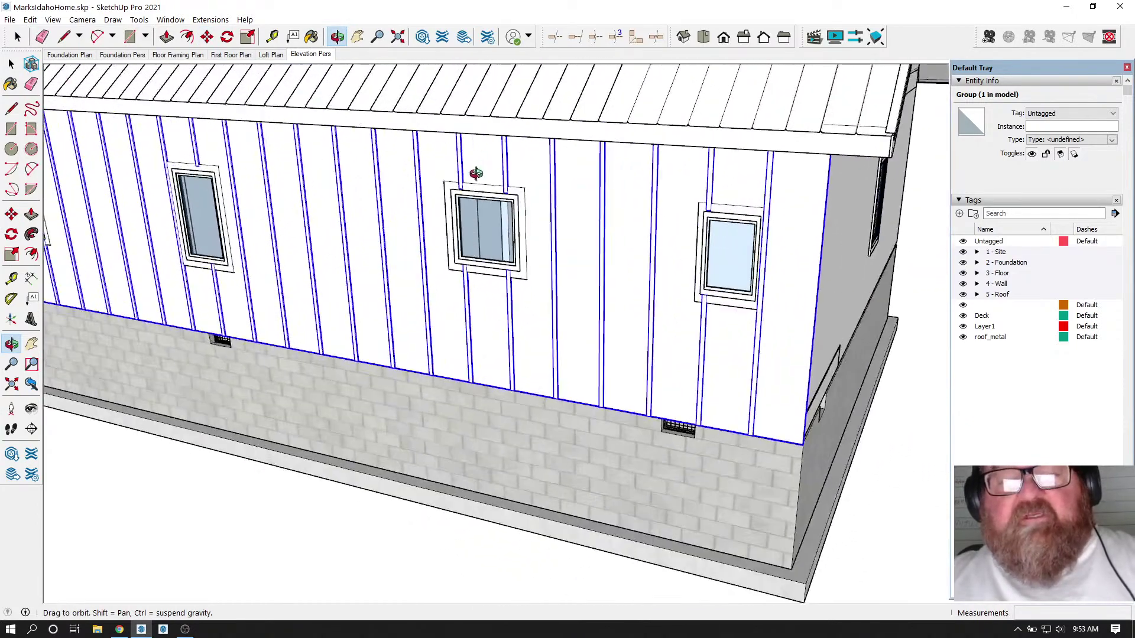
{"action": "scroll", "coordinate": [601, 211], "scroll_direction": "down", "scroll_amount": 8}
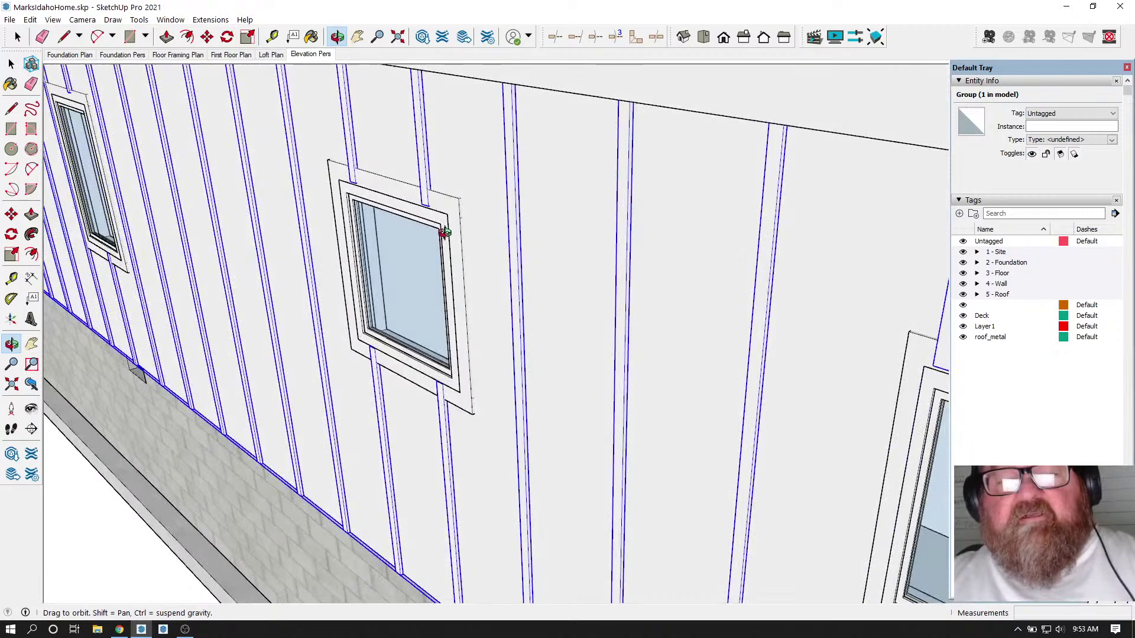
{"action": "left_click_drag", "start_coordinate": [588, 284], "coordinate": [571, 223]}
{"action": "left_click_drag", "start_coordinate": [560, 365], "coordinate": [634, 408]}
{"action": "scroll", "coordinate": [768, 198], "scroll_direction": "up", "scroll_amount": 8}
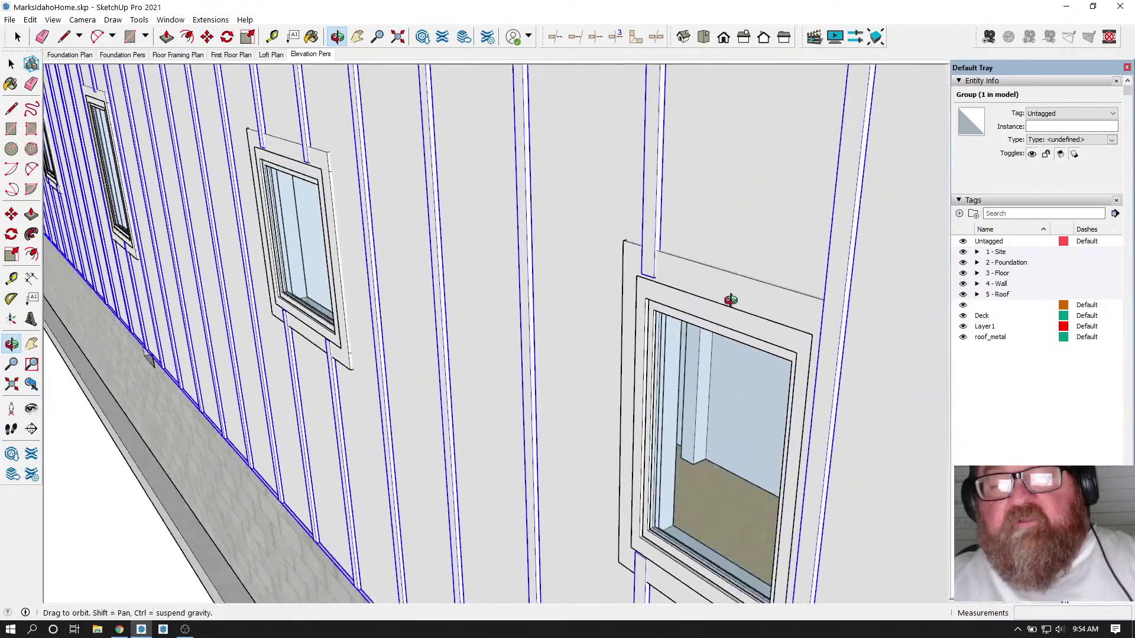
{"action": "left_click_drag", "start_coordinate": [678, 300], "coordinate": [254, 149]}
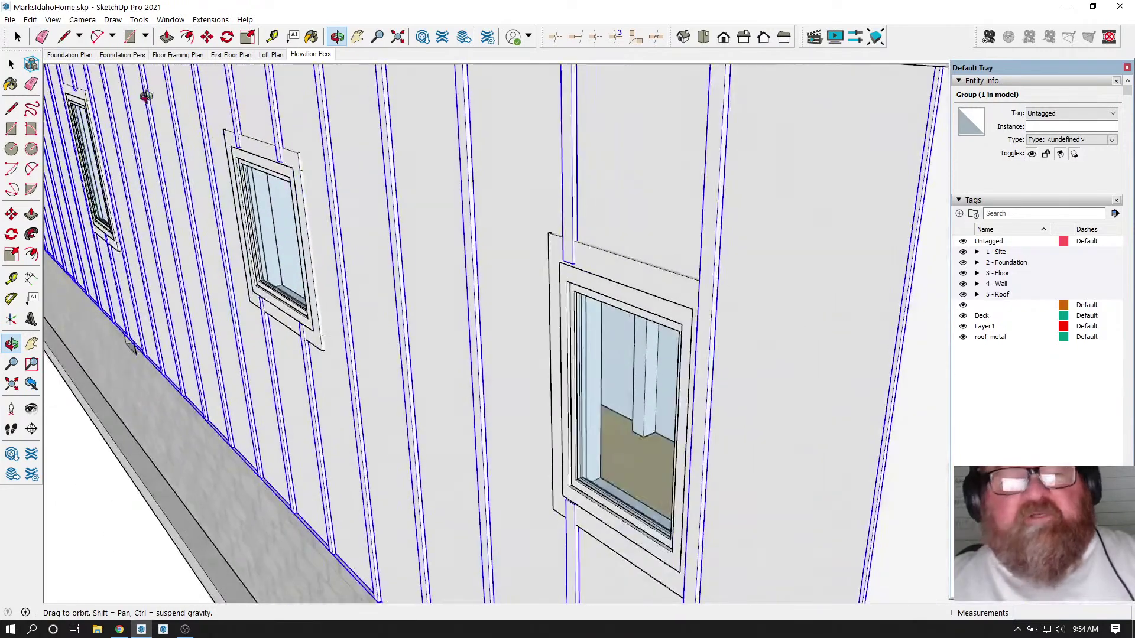
- Open the trim group of the window nearest the wall's corner for editing and pull its front face out 1/4 inch
{"action": "left_click", "coordinate": [18, 38]}
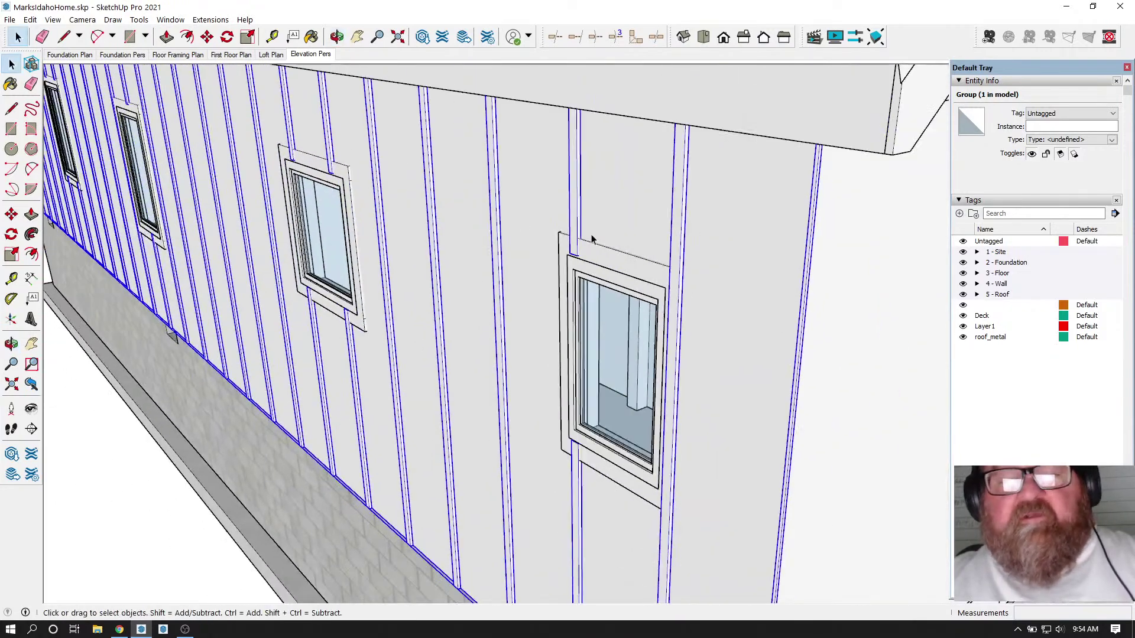
{"action": "left_click", "coordinate": [606, 255]}
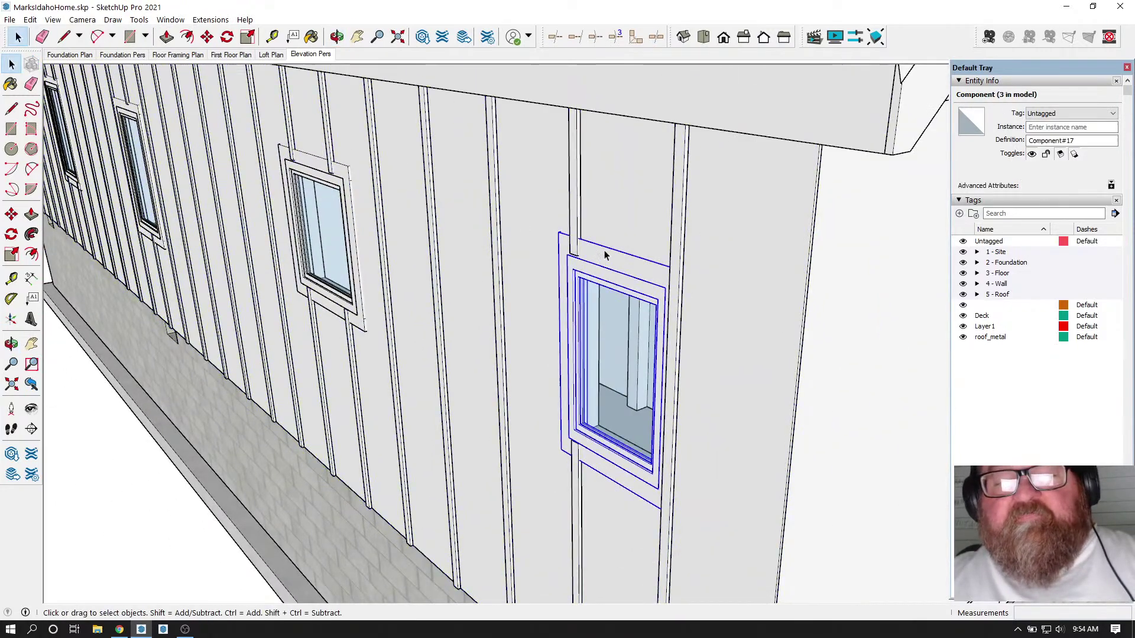
{"action": "double_click", "coordinate": [606, 254]}
{"action": "left_click", "coordinate": [584, 257]}
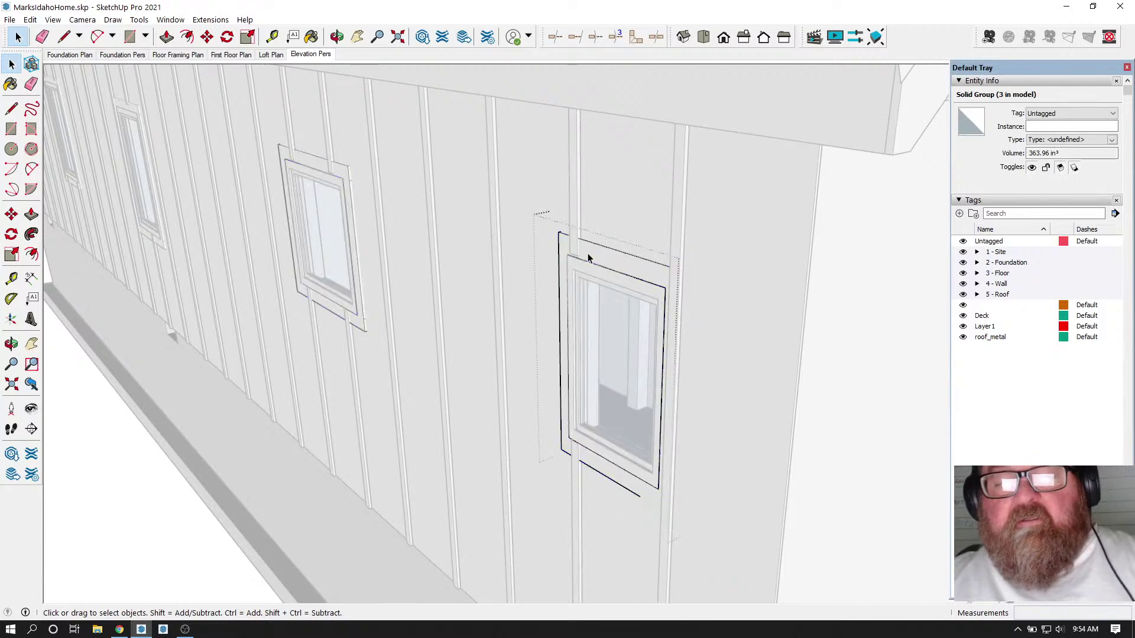
{"action": "key", "text": "Escape"}
{"action": "left_click", "coordinate": [166, 36]}
{"action": "left_click", "coordinate": [590, 256]}
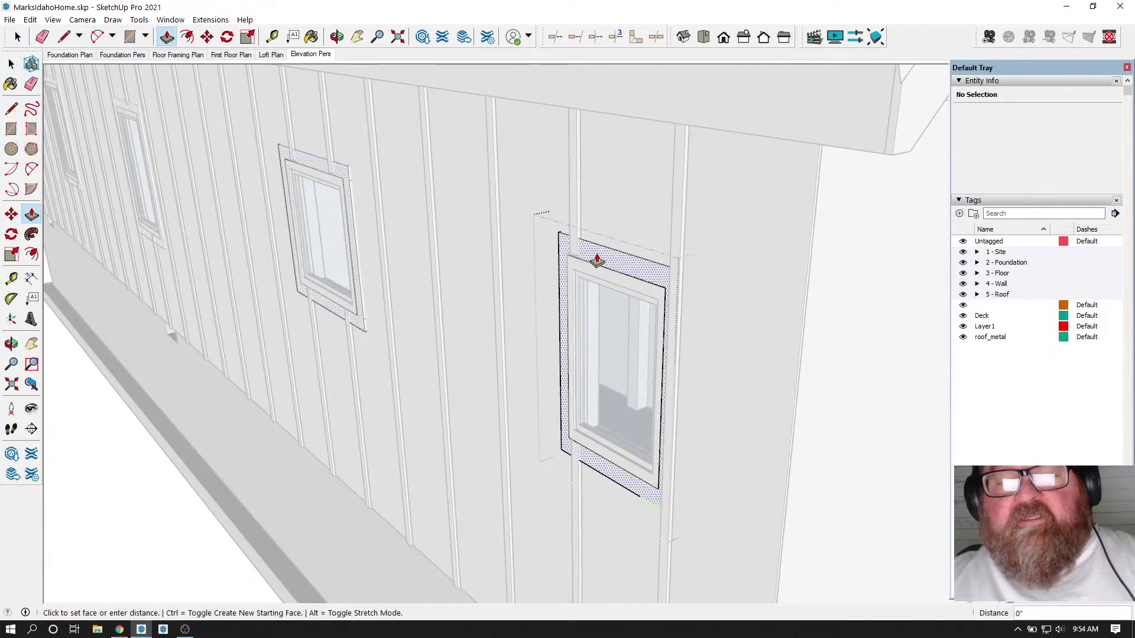
{"action": "left_click", "coordinate": [592, 260]}
{"action": "type", "text": "1/"}
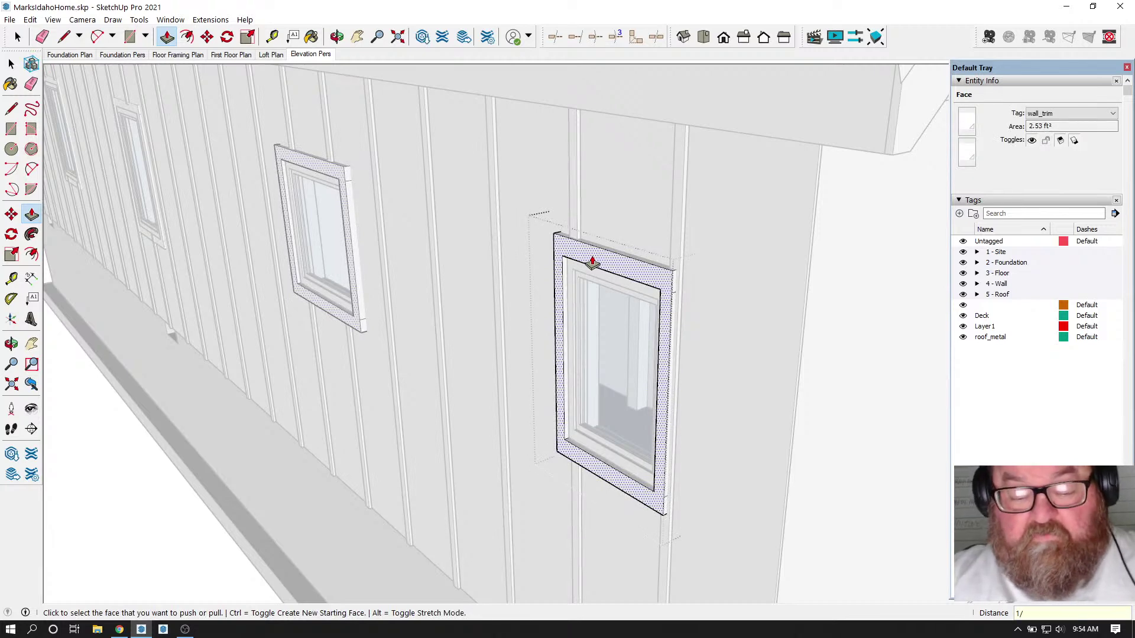
{"action": "type", "text": "4"}
{"action": "key", "text": "Return"}
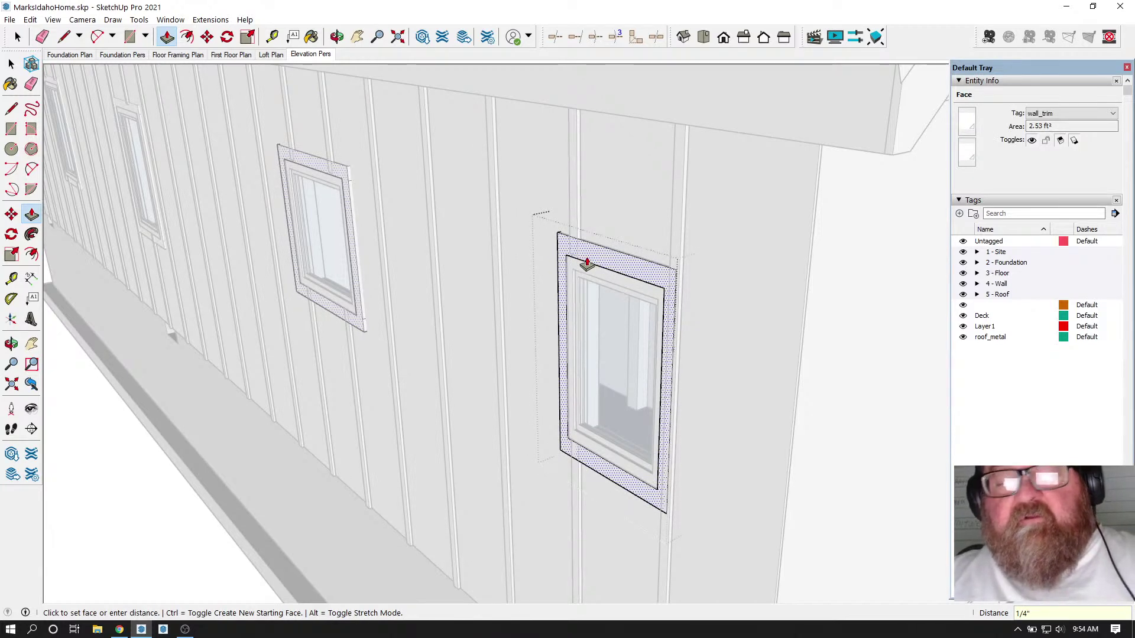
- Pull the front face of the same window trim out a further 1/8 inch
{"action": "left_click", "coordinate": [337, 37]}
{"action": "left_click_drag", "start_coordinate": [562, 266], "coordinate": [641, 246]}
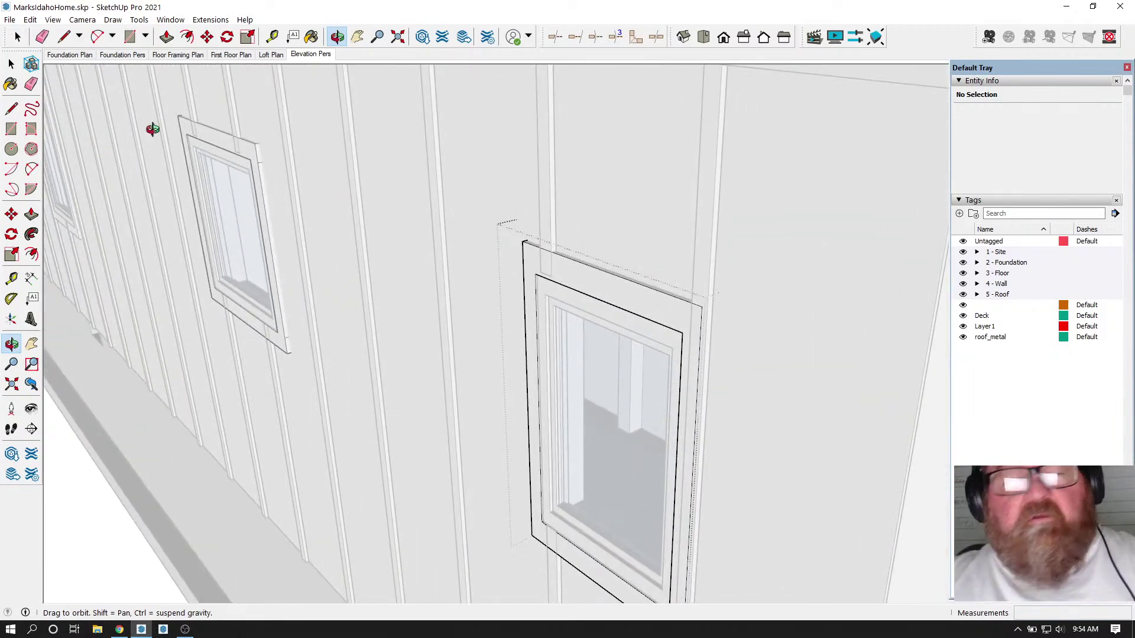
{"action": "left_click", "coordinate": [166, 37]}
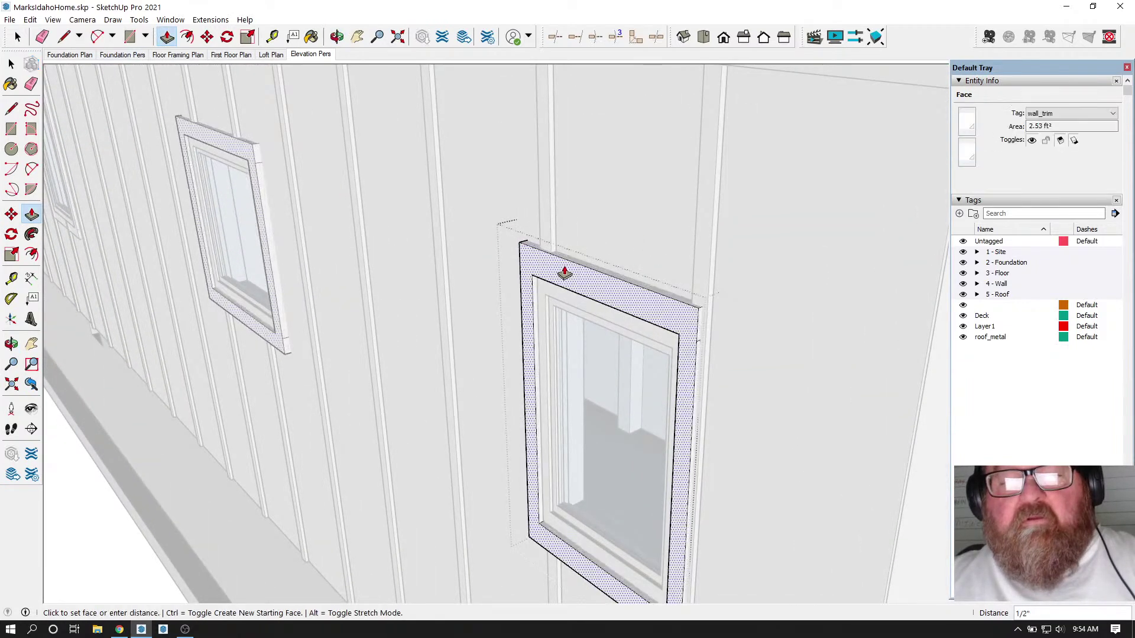
{"action": "left_click", "coordinate": [565, 273]}
{"action": "type", "text": "8\""}
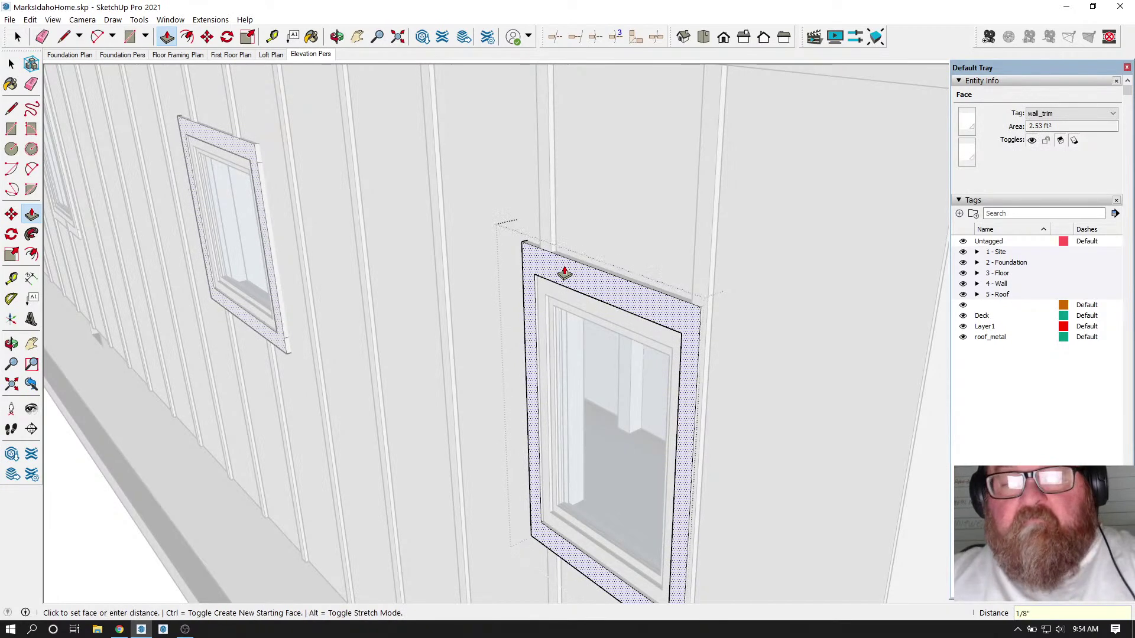
{"action": "key", "text": "Return"}
{"action": "scroll", "coordinate": [727, 289], "scroll_direction": "down", "scroll_amount": 2}
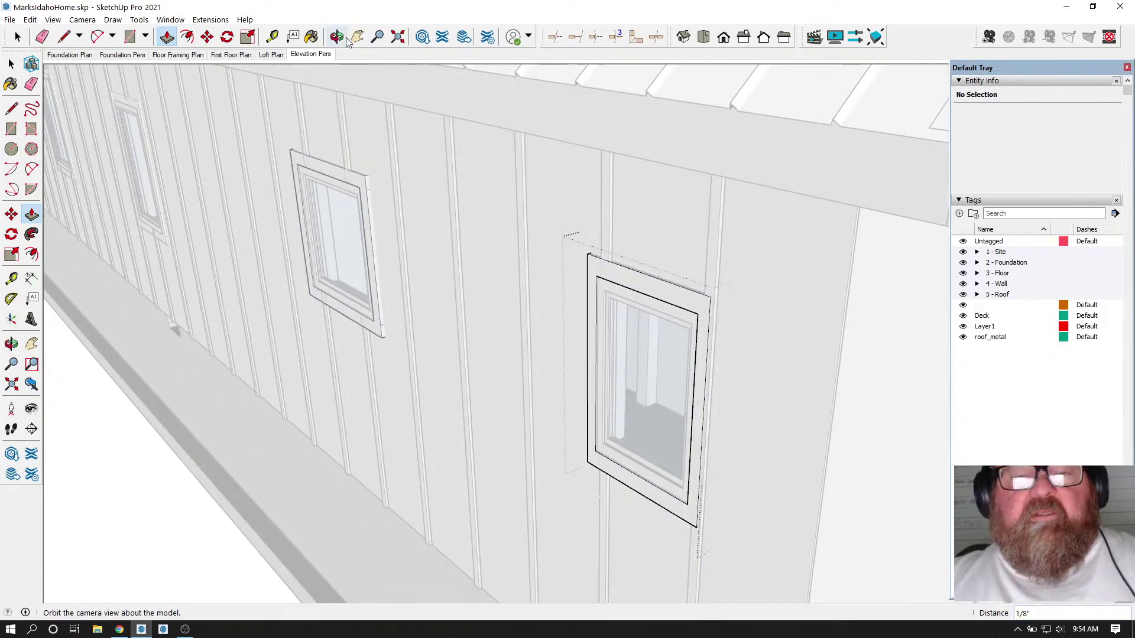
- Leave the edited trim group and examine where the battens overlap the trim of the other windows along the long wall
{"action": "left_click", "coordinate": [338, 37]}
{"action": "left_click_drag", "start_coordinate": [442, 197], "coordinate": [796, 148]}
{"action": "scroll", "coordinate": [739, 219], "scroll_direction": "down", "scroll_amount": 5}
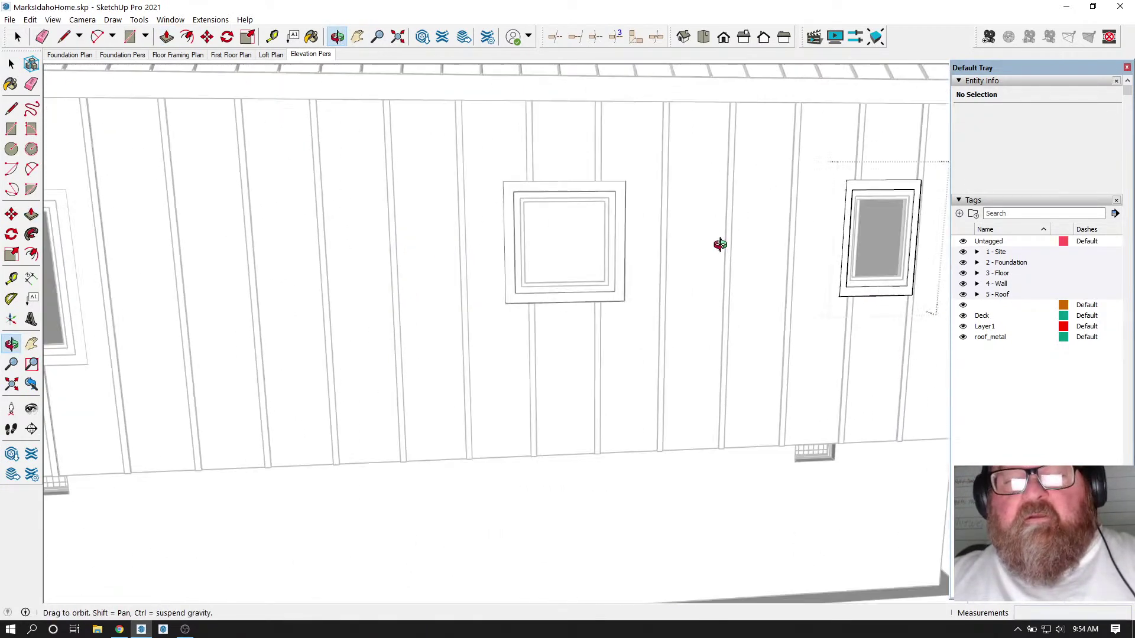
{"action": "left_click_drag", "start_coordinate": [730, 260], "coordinate": [354, 317]}
{"action": "scroll", "coordinate": [214, 189], "scroll_direction": "up", "scroll_amount": 3}
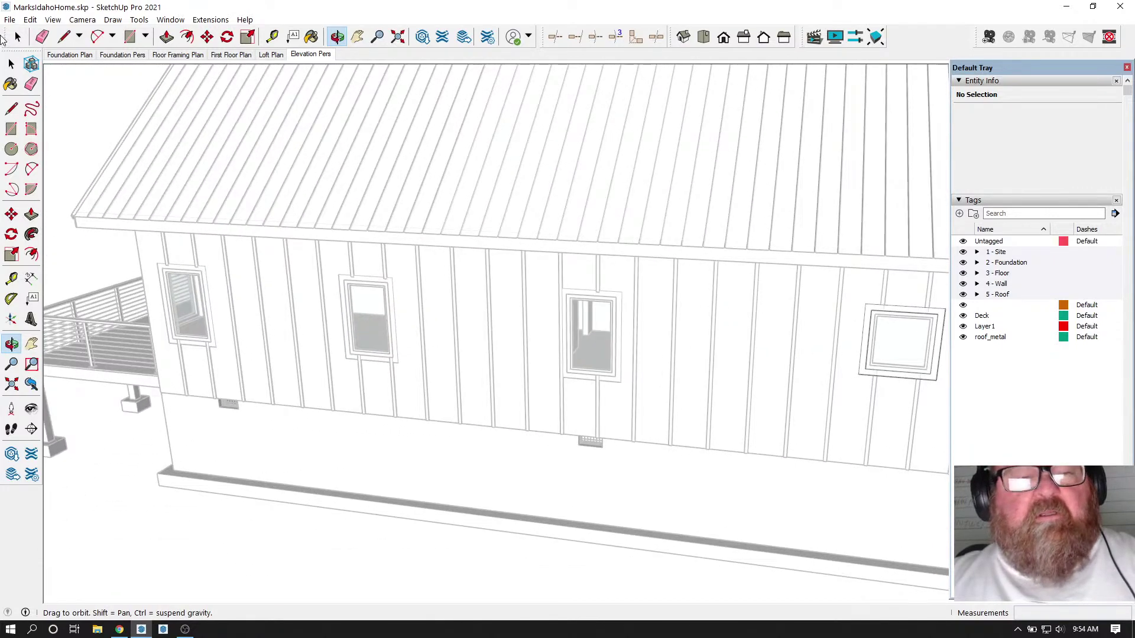
{"action": "left_click", "coordinate": [19, 37]}
{"action": "scroll", "coordinate": [618, 375], "scroll_direction": "up", "scroll_amount": 6}
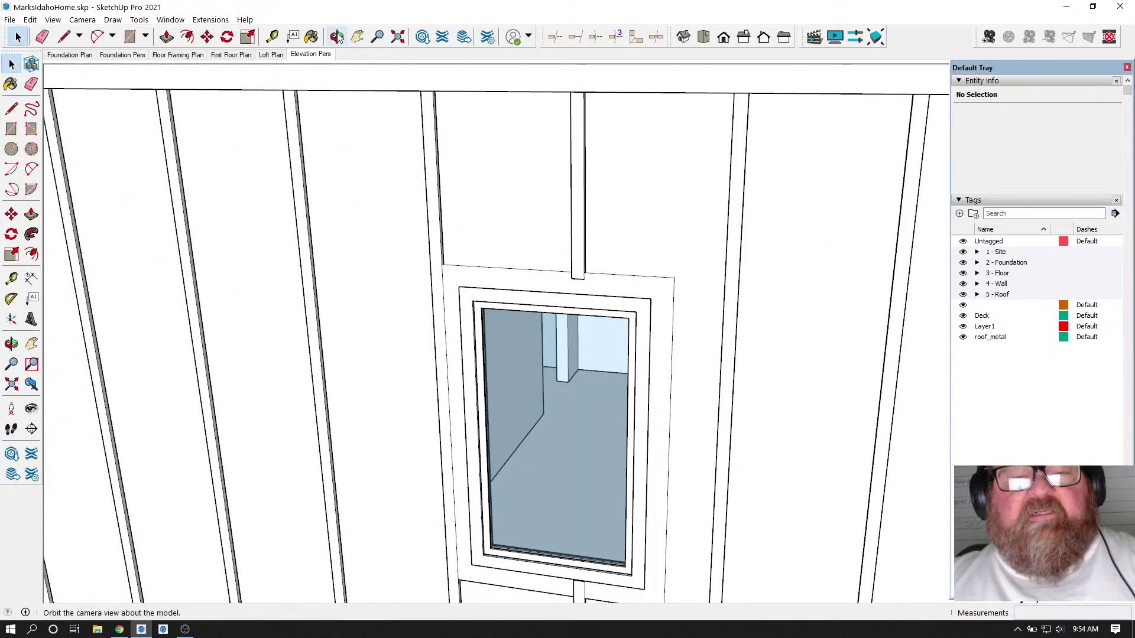
{"action": "middle_click_drag", "start_coordinate": [566, 211], "coordinate": [350, 195]}
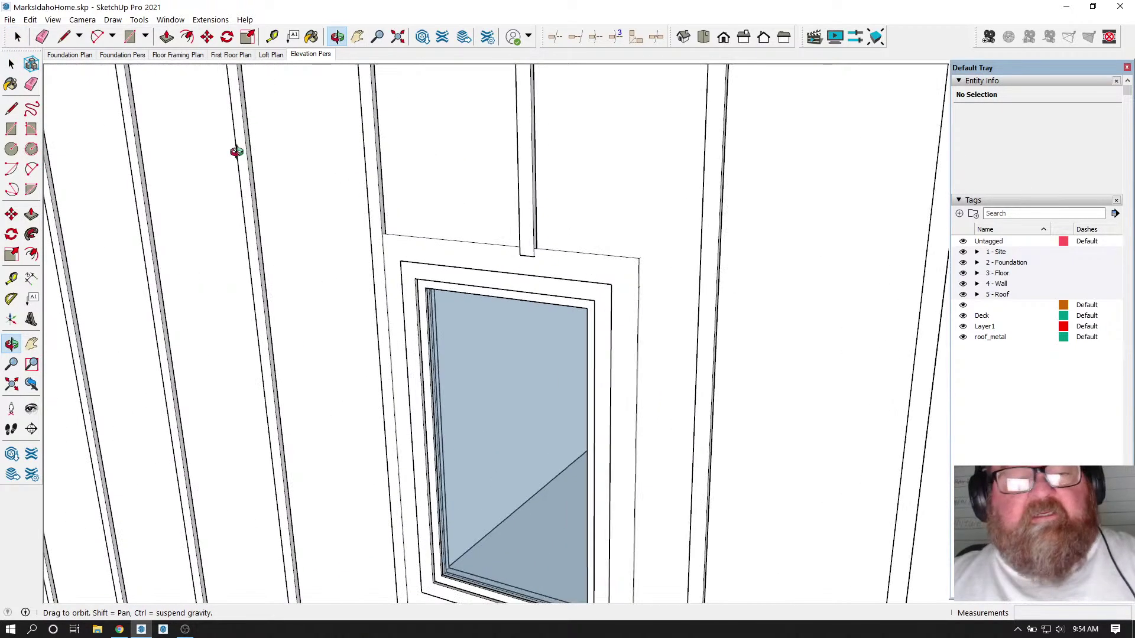
{"action": "scroll", "coordinate": [408, 174], "scroll_direction": "down", "scroll_amount": 3}
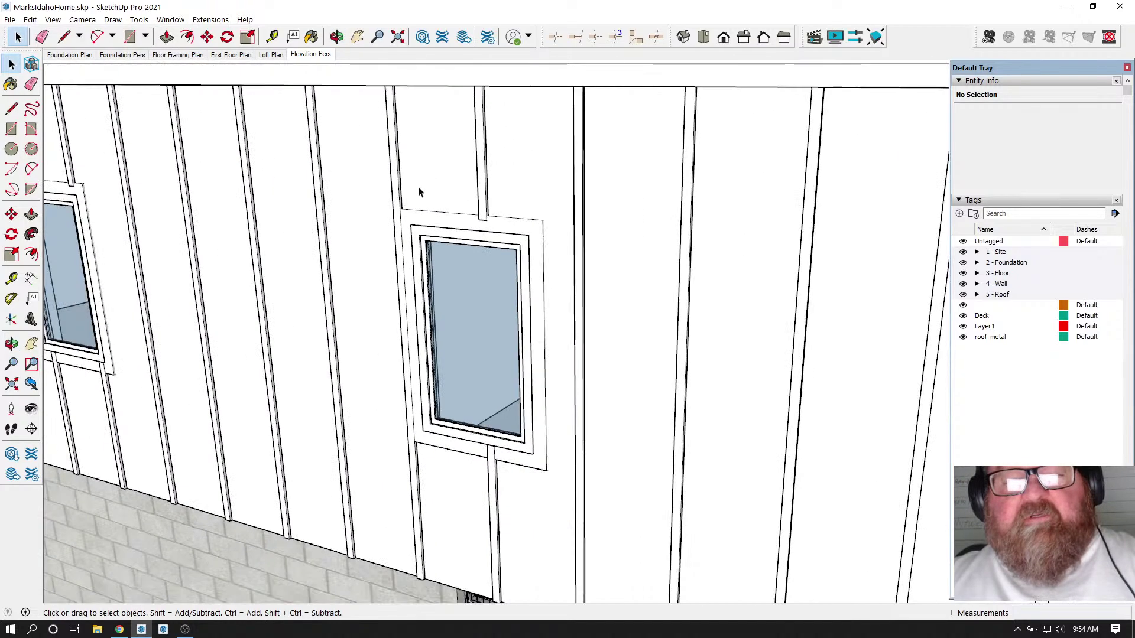
{"action": "scroll", "coordinate": [466, 235], "scroll_direction": "up", "scroll_amount": 3}
{"action": "scroll", "coordinate": [471, 235], "scroll_direction": "up", "scroll_amount": 5}
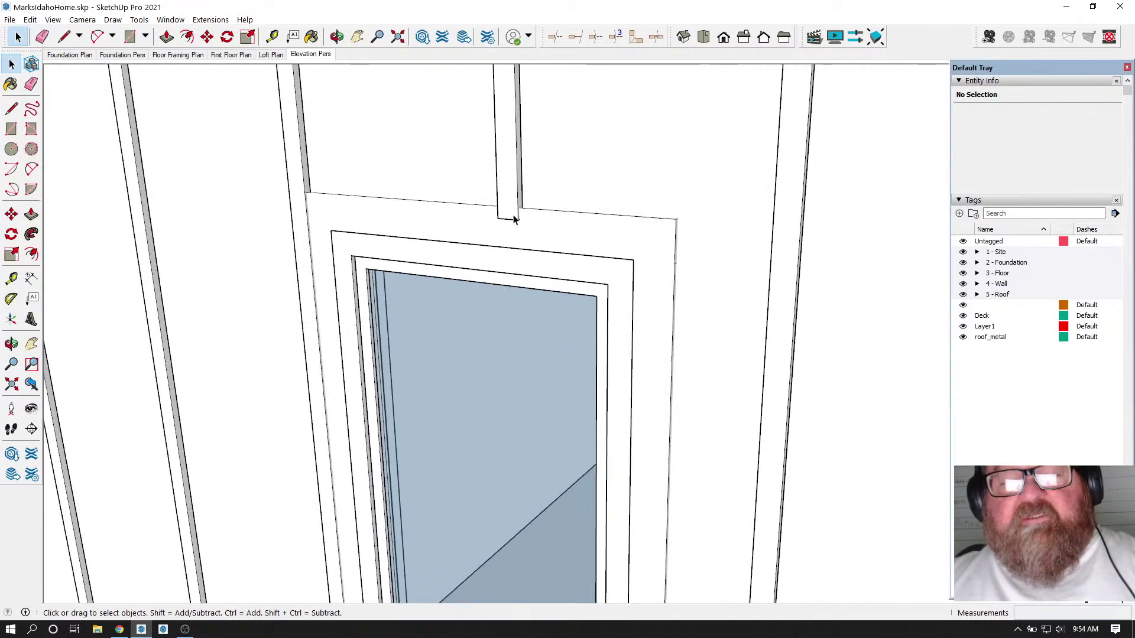
{"action": "scroll", "coordinate": [505, 230], "scroll_direction": "down", "scroll_amount": 4}
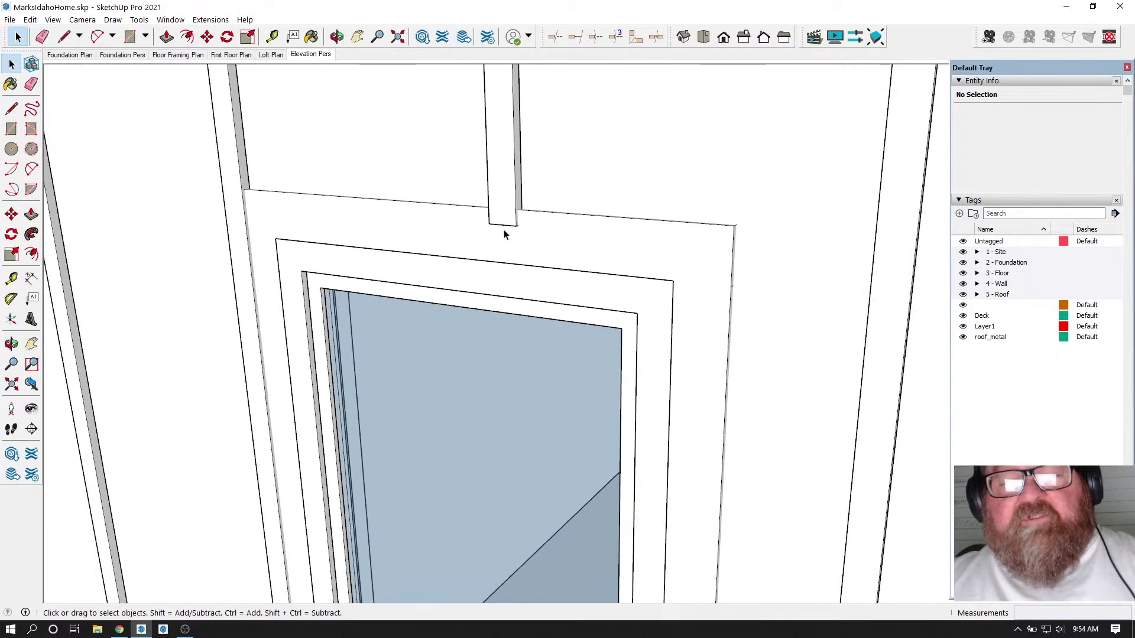
{"action": "scroll", "coordinate": [461, 224], "scroll_direction": "down", "scroll_amount": 2}
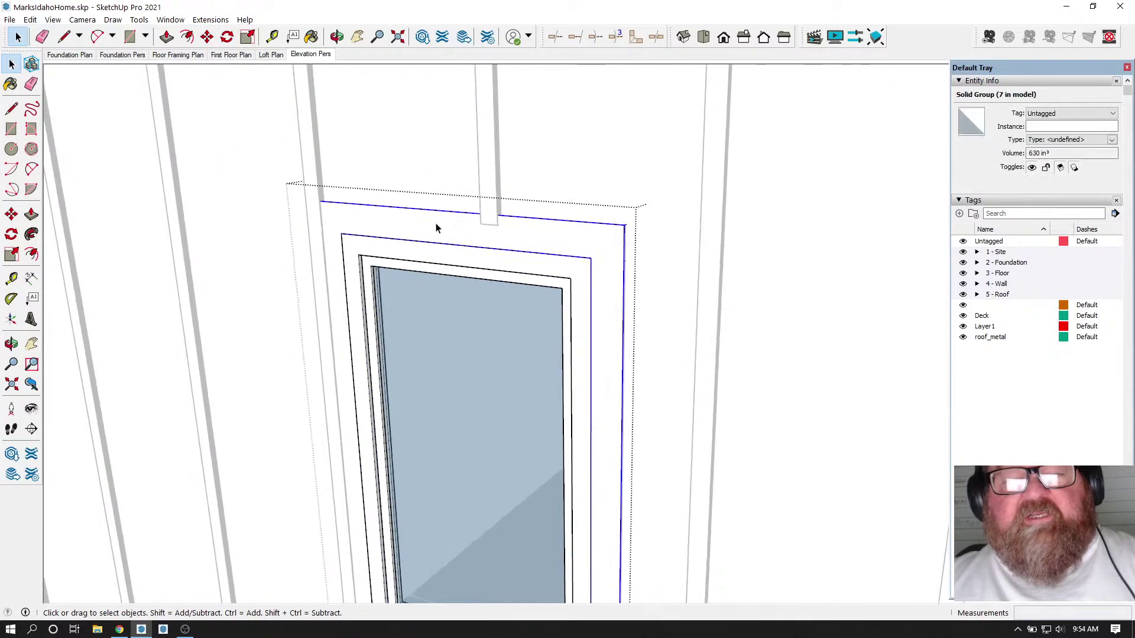
- Open the taller window's trim group, pull its front face out 1/4 inch, and leave group editing
{"action": "double_click", "coordinate": [435, 224]}
{"action": "triple_click", "coordinate": [435, 225]}
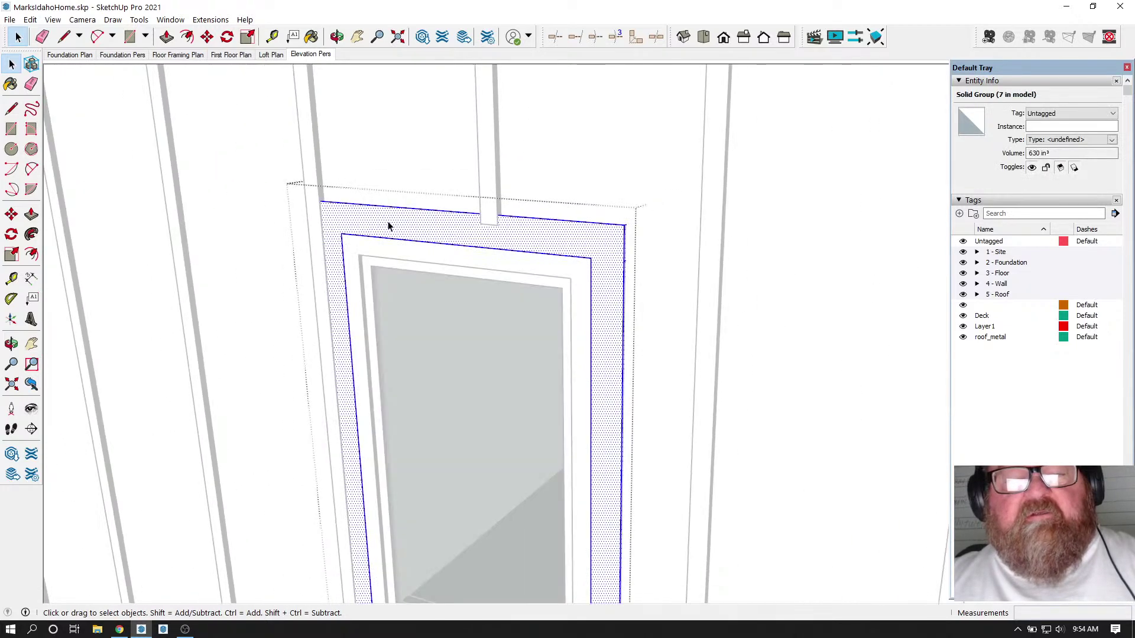
{"action": "left_click", "coordinate": [167, 38]}
{"action": "left_click", "coordinate": [459, 235]}
{"action": "left_click", "coordinate": [481, 205]}
{"action": "left_click", "coordinate": [451, 232]}
{"action": "left_click", "coordinate": [446, 232]}
{"action": "type", "text": "1/4"}
{"action": "key", "text": "Return"}
{"action": "scroll", "coordinate": [435, 228], "scroll_direction": "down", "scroll_amount": 4}
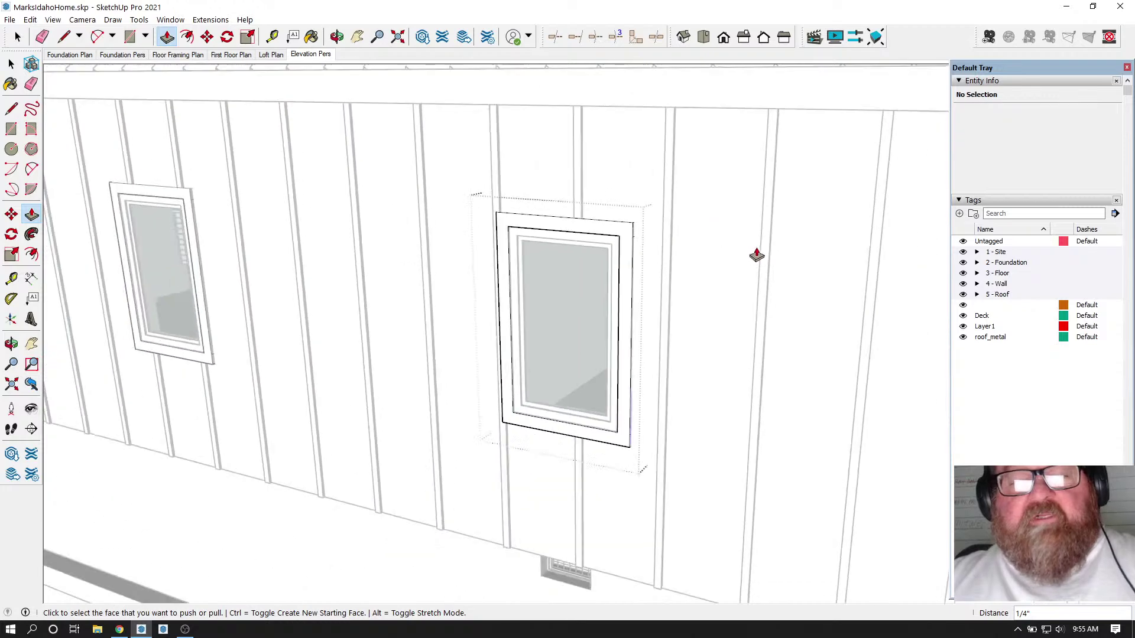
{"action": "scroll", "coordinate": [756, 253], "scroll_direction": "down", "scroll_amount": 5}
{"action": "scroll", "coordinate": [226, 222], "scroll_direction": "up", "scroll_amount": 3}
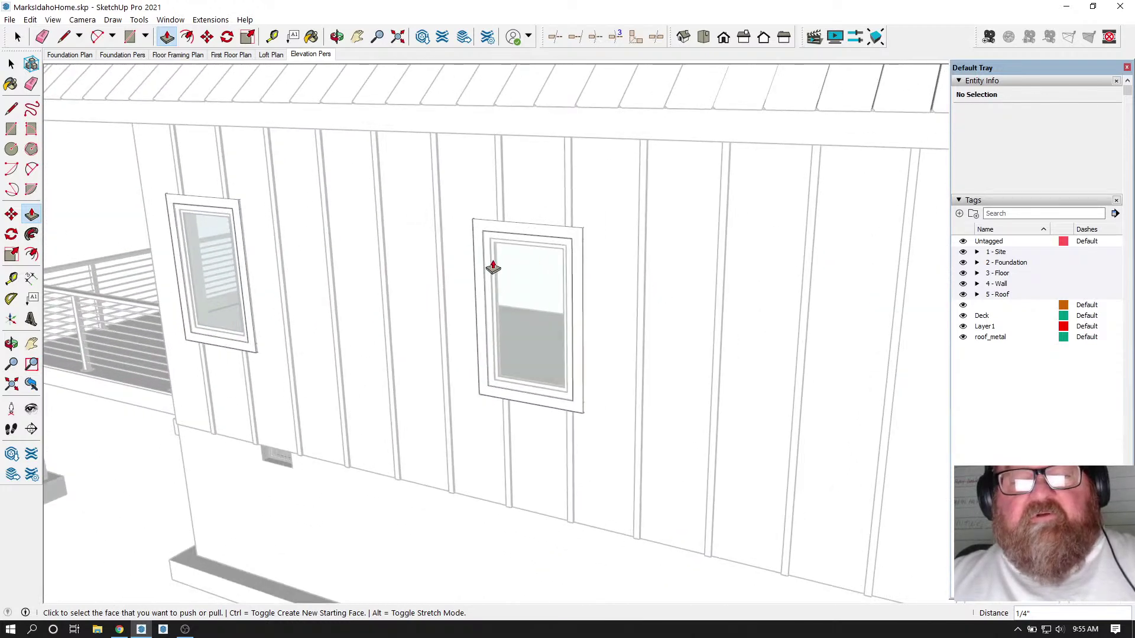
{"action": "scroll", "coordinate": [342, 291], "scroll_direction": "down", "scroll_amount": 3}
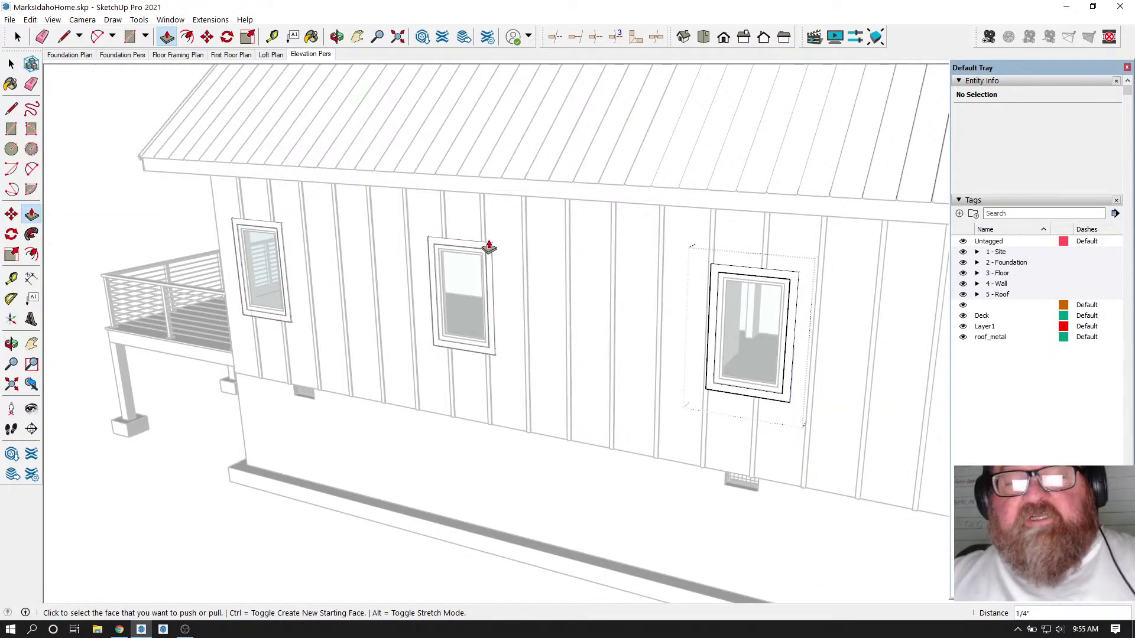
{"action": "left_click", "coordinate": [17, 37]}
{"action": "scroll", "coordinate": [129, 227], "scroll_direction": "down", "scroll_amount": 1}
{"action": "left_click", "coordinate": [104, 190]}
- Inspect the window trim against the siding battens along the whole long wall
{"action": "scroll", "coordinate": [163, 291], "scroll_direction": "down", "scroll_amount": 3}
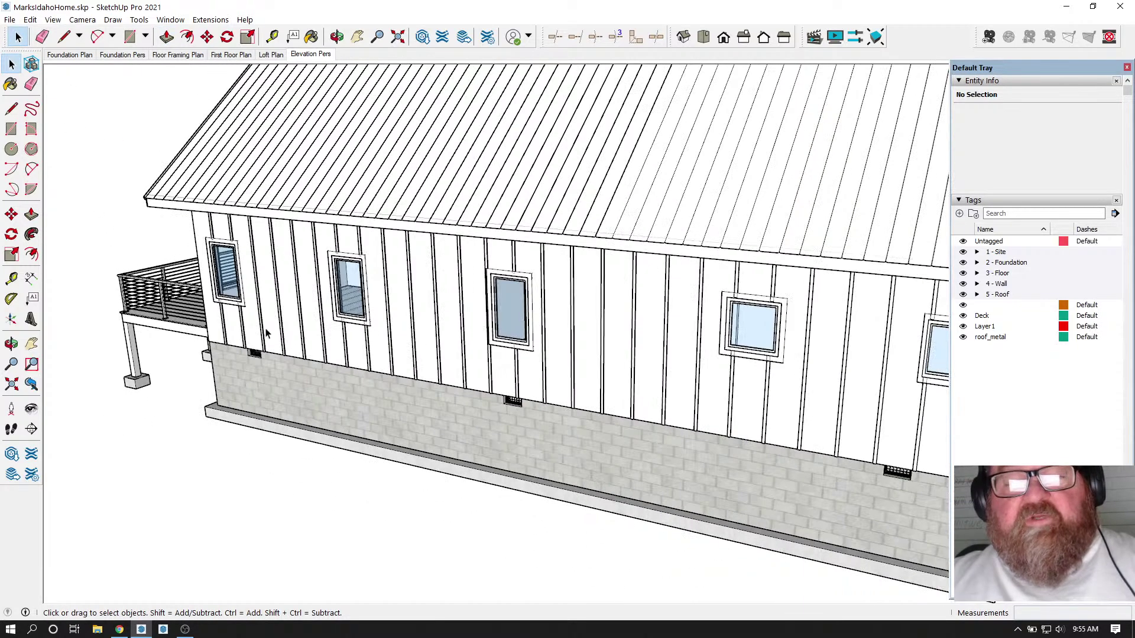
{"action": "scroll", "coordinate": [266, 331], "scroll_direction": "down", "scroll_amount": 2}
{"action": "scroll", "coordinate": [693, 383], "scroll_direction": "up", "scroll_amount": 2}
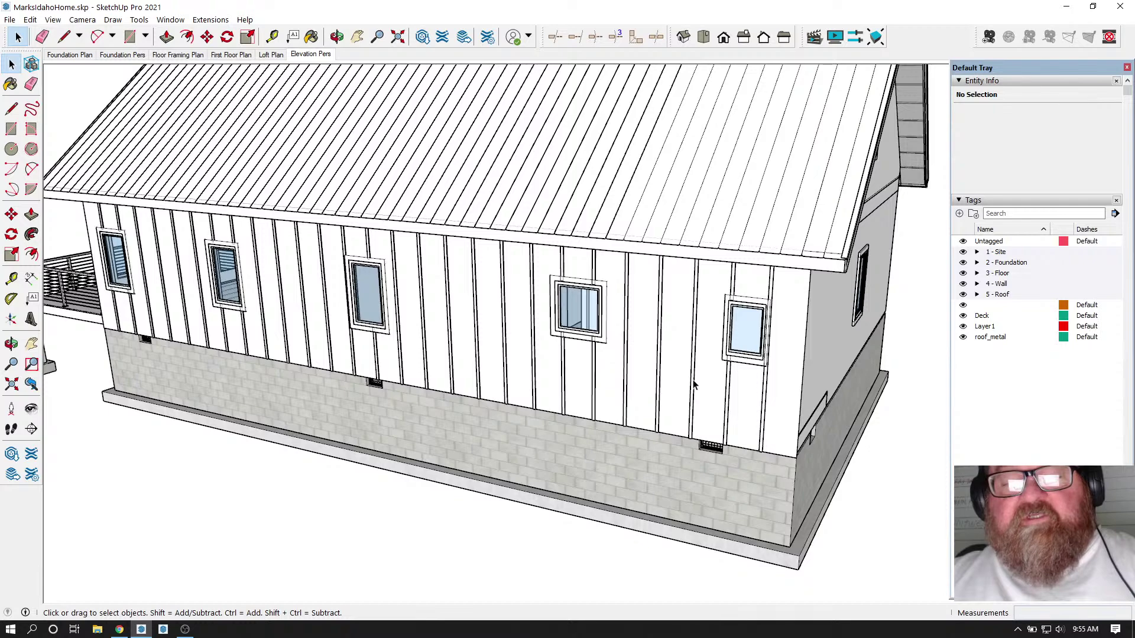
{"action": "scroll", "coordinate": [594, 376], "scroll_direction": "up", "scroll_amount": 7}
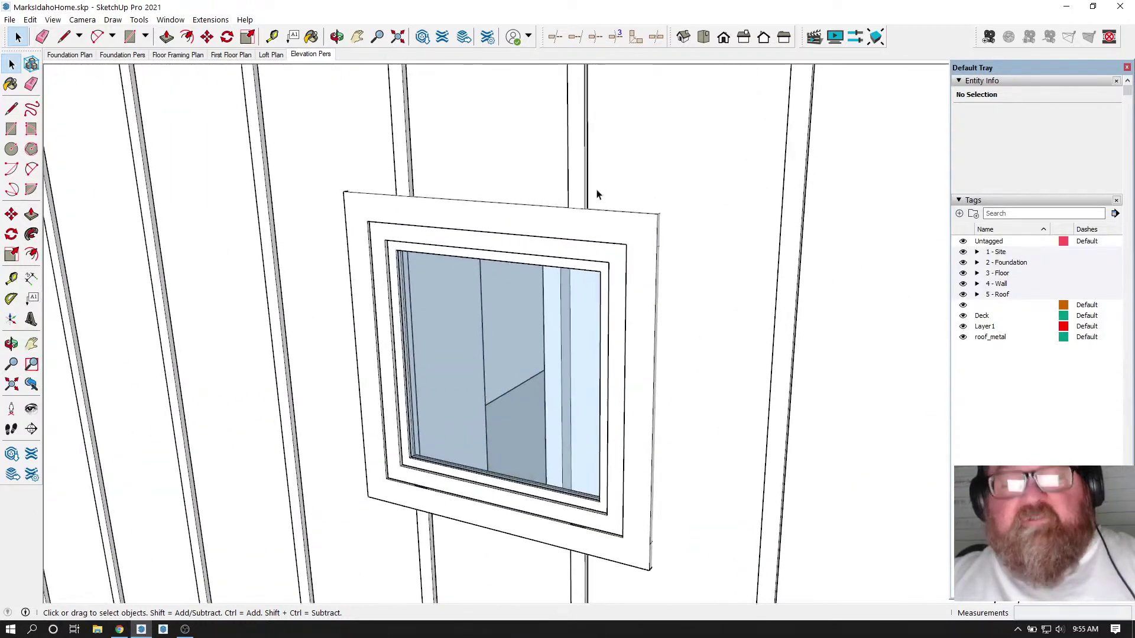
{"action": "scroll", "coordinate": [566, 295], "scroll_direction": "down", "scroll_amount": 2}
{"action": "left_click", "coordinate": [338, 37]}
{"action": "left_click_drag", "start_coordinate": [508, 195], "coordinate": [507, 298]}
{"action": "scroll", "coordinate": [613, 251], "scroll_direction": "down", "scroll_amount": 3}
{"action": "scroll", "coordinate": [507, 297], "scroll_direction": "down", "scroll_amount": 2}
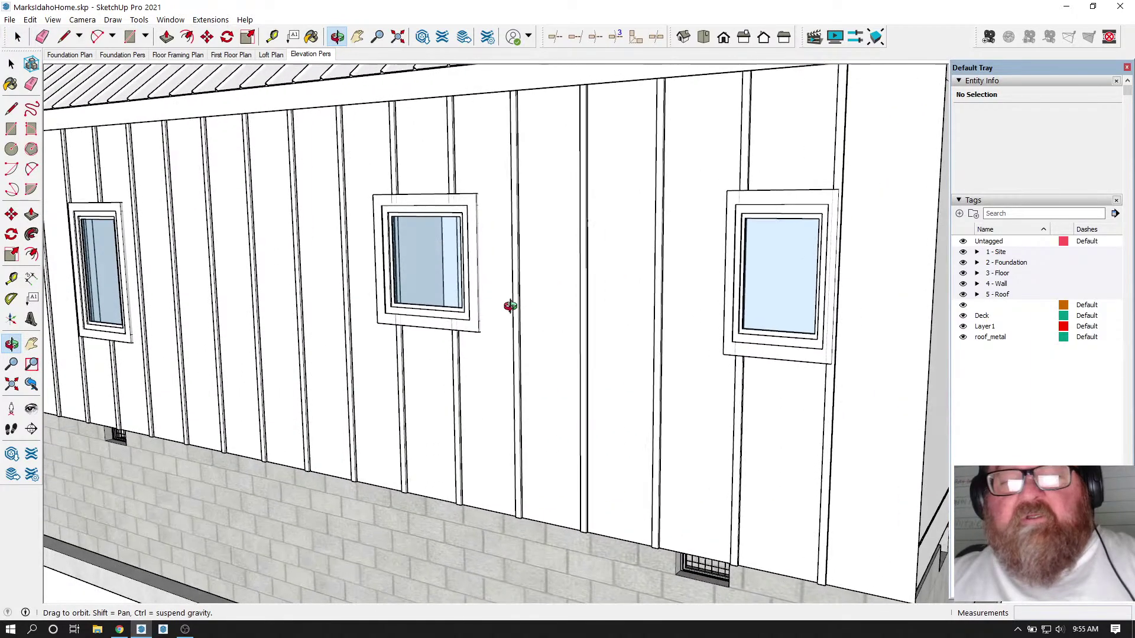
{"action": "left_click_drag", "start_coordinate": [659, 335], "coordinate": [691, 338]}
{"action": "scroll", "coordinate": [629, 321], "scroll_direction": "down", "scroll_amount": 3}
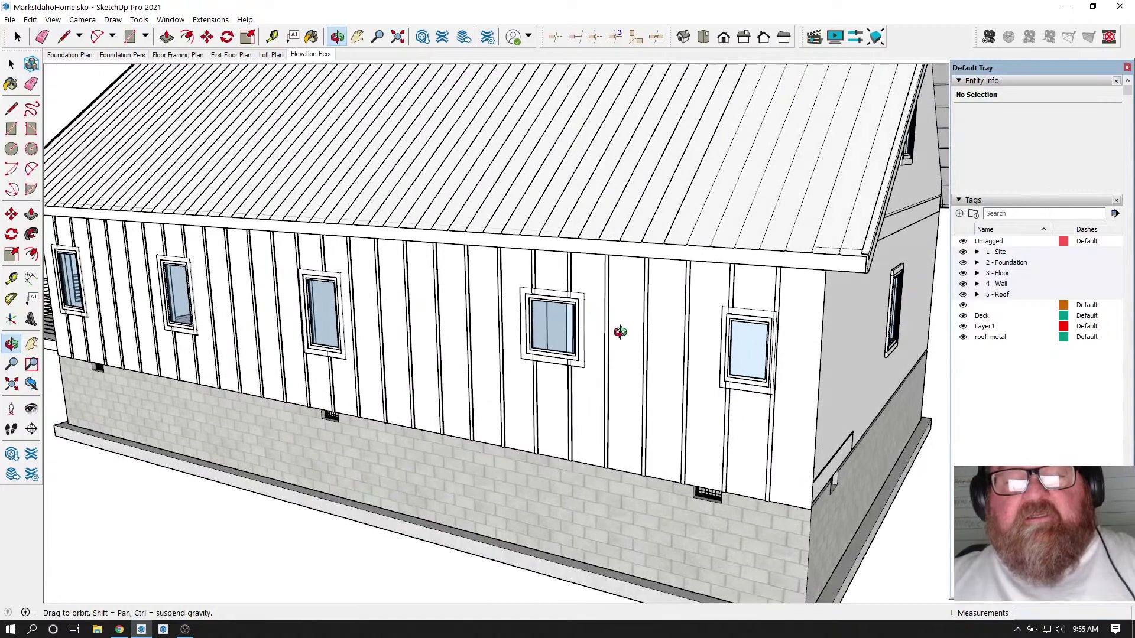
{"action": "scroll", "coordinate": [577, 306], "scroll_direction": "up", "scroll_amount": 4}
{"action": "scroll", "coordinate": [577, 310], "scroll_direction": "down", "scroll_amount": 3}
{"action": "left_click_drag", "start_coordinate": [654, 336], "coordinate": [562, 342]}
{"action": "scroll", "coordinate": [629, 324], "scroll_direction": "down", "scroll_amount": 3}
- Examine up close how the battens end on the top edge of the trim at the window nearest the corner
{"action": "scroll", "coordinate": [626, 319], "scroll_direction": "up", "scroll_amount": 5}
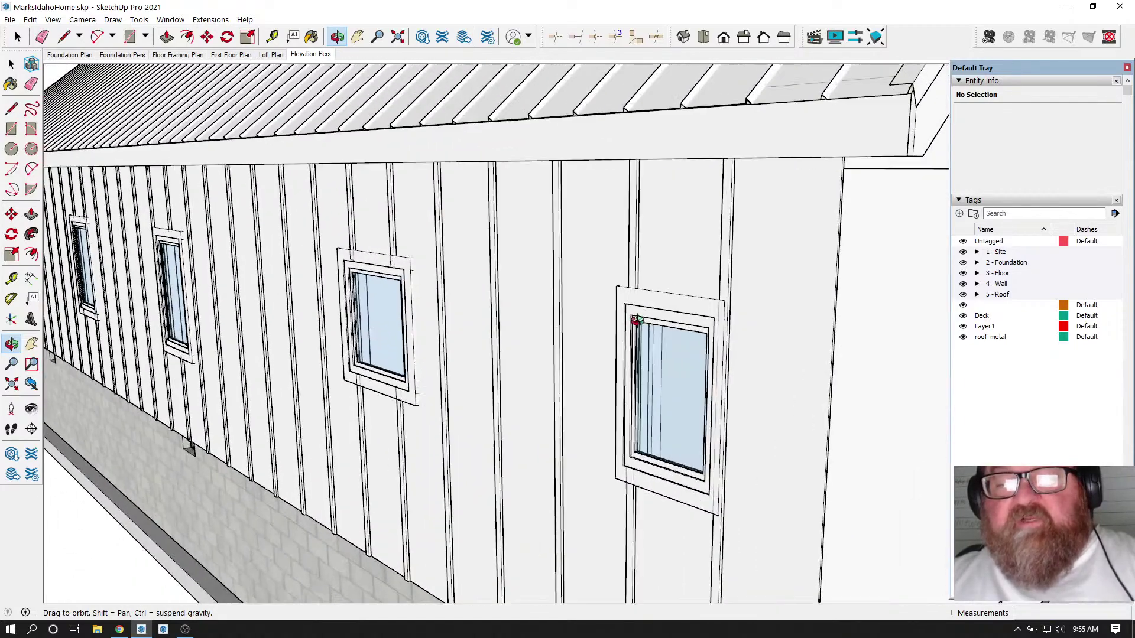
{"action": "scroll", "coordinate": [628, 311], "scroll_direction": "up", "scroll_amount": 5}
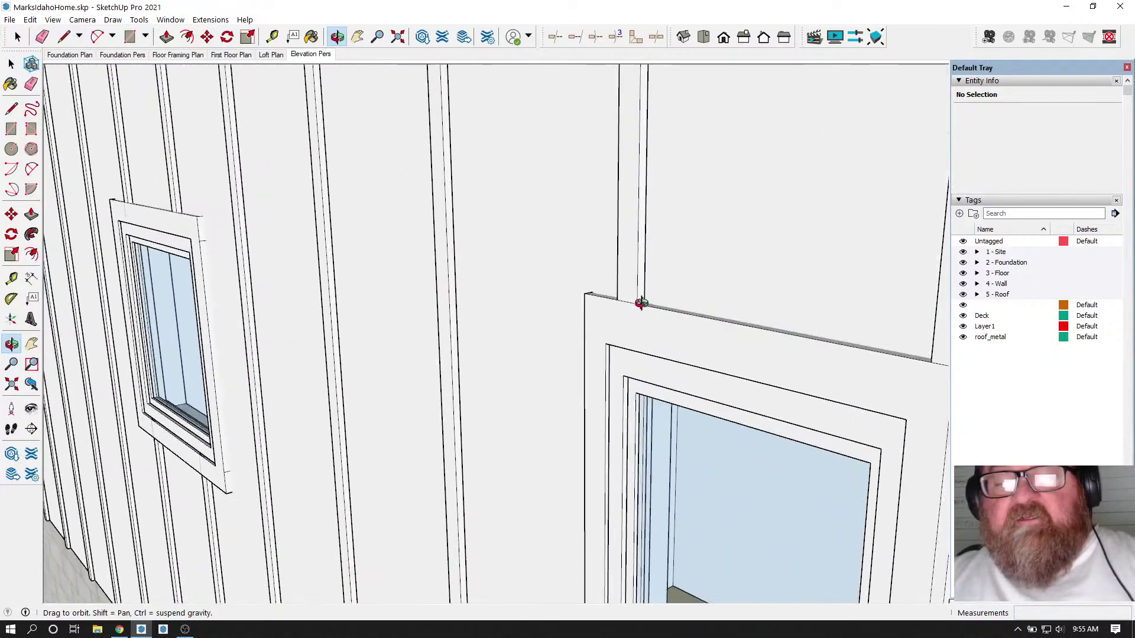
{"action": "scroll", "coordinate": [620, 299], "scroll_direction": "up", "scroll_amount": 5}
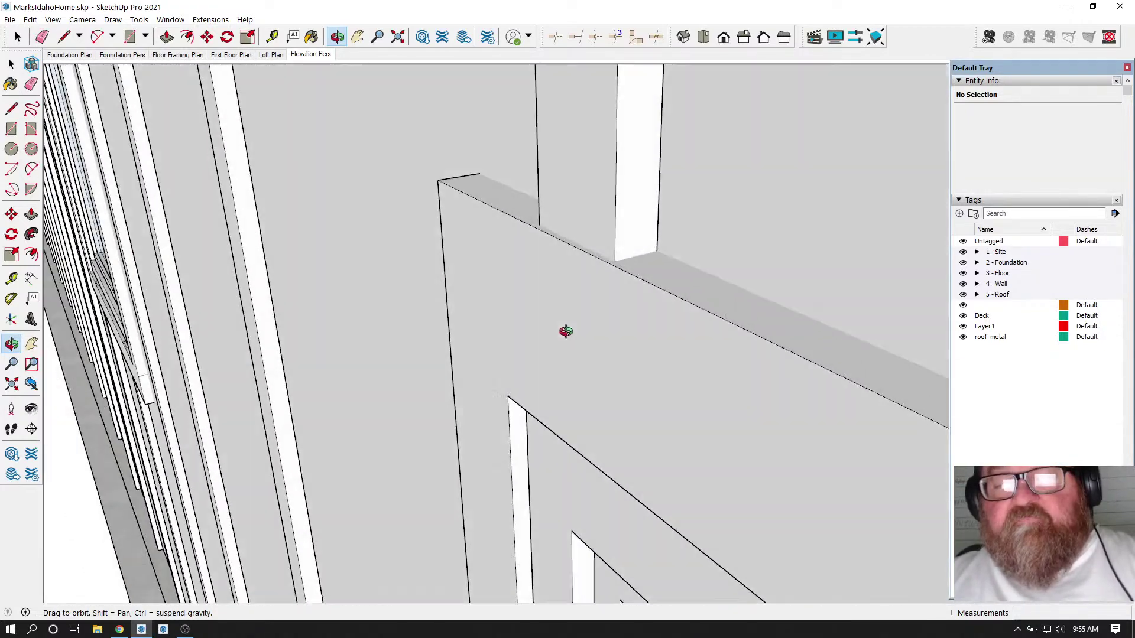
{"action": "left_click_drag", "start_coordinate": [566, 331], "coordinate": [533, 314]}
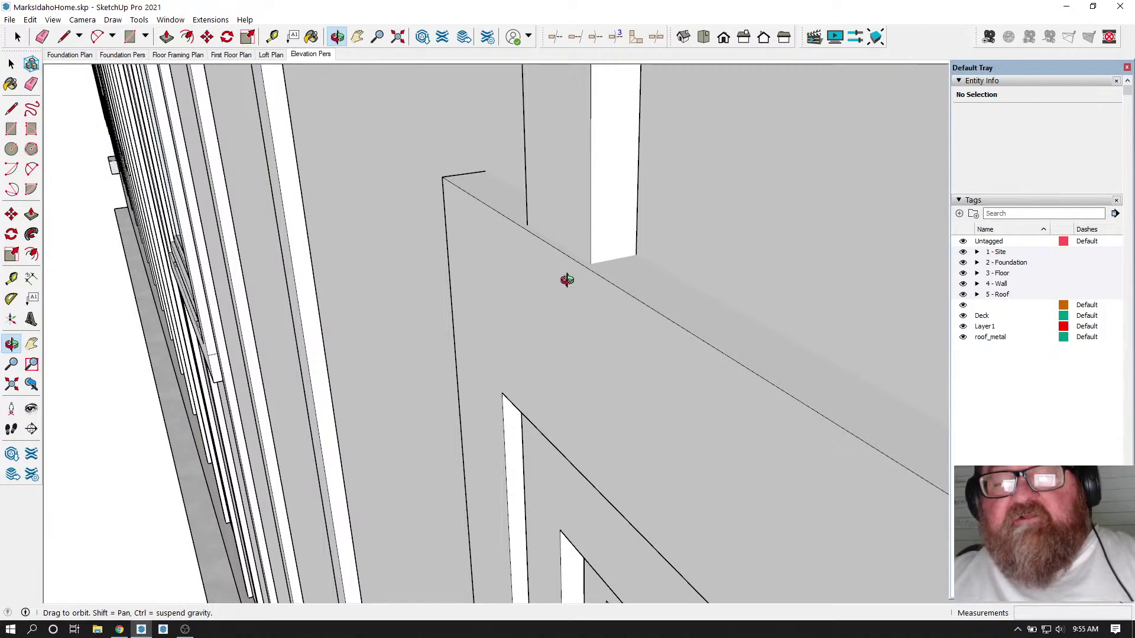
{"action": "left_click_drag", "start_coordinate": [586, 212], "coordinate": [683, 310]}
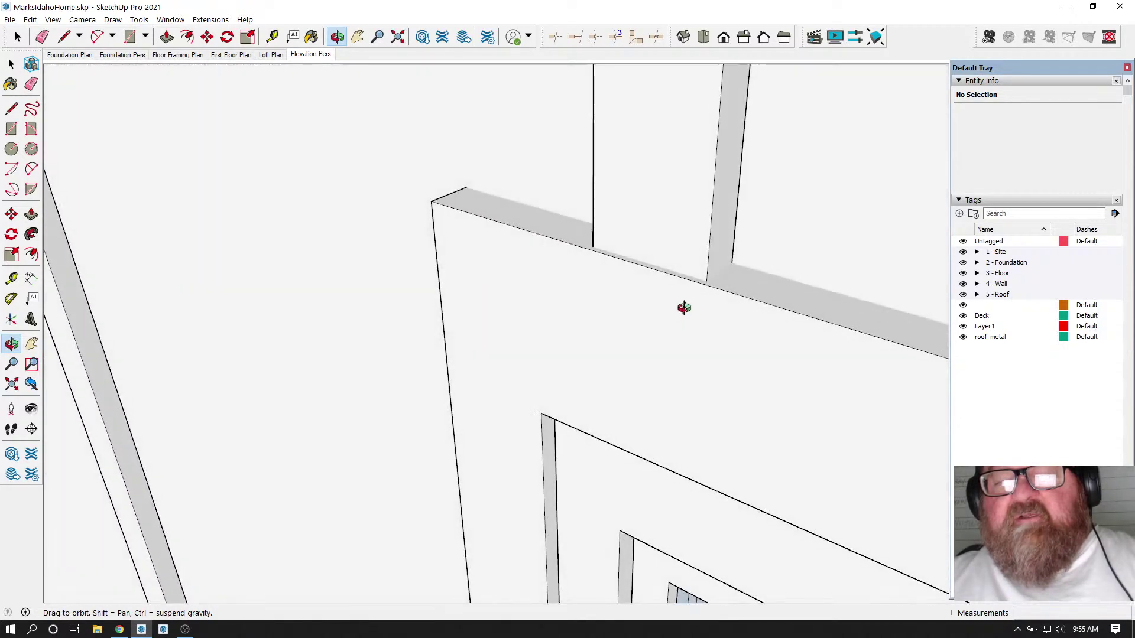
{"action": "left_click_drag", "start_coordinate": [540, 328], "coordinate": [695, 270]}
{"action": "scroll", "coordinate": [611, 324], "scroll_direction": "down", "scroll_amount": 5}
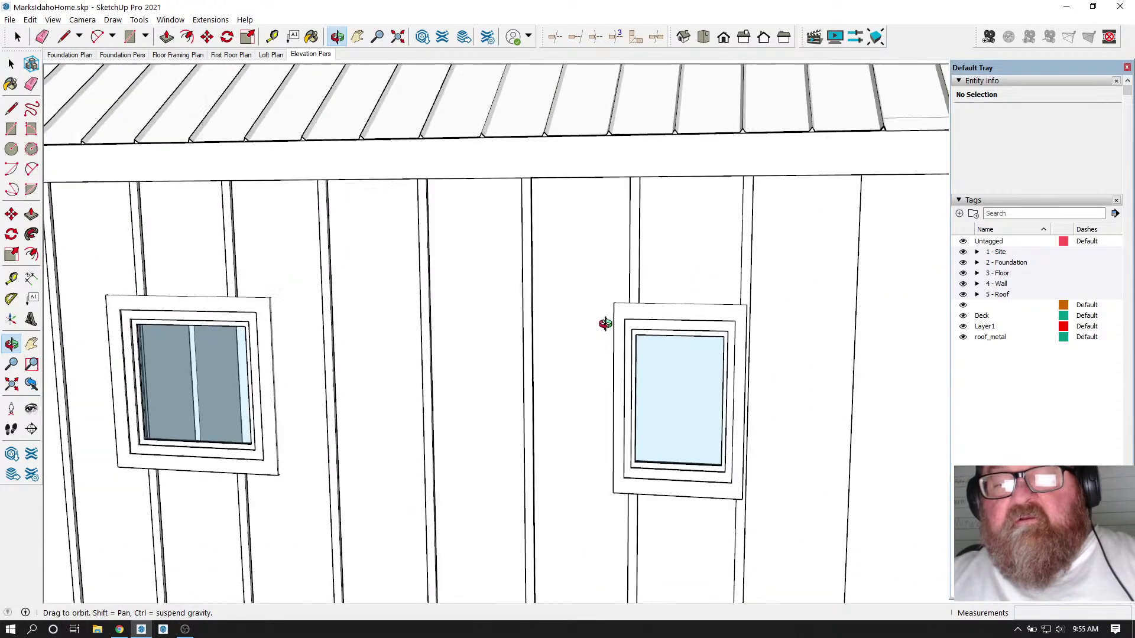
{"action": "scroll", "coordinate": [644, 324], "scroll_direction": "up", "scroll_amount": 5}
{"action": "scroll", "coordinate": [628, 319], "scroll_direction": "down", "scroll_amount": 6}
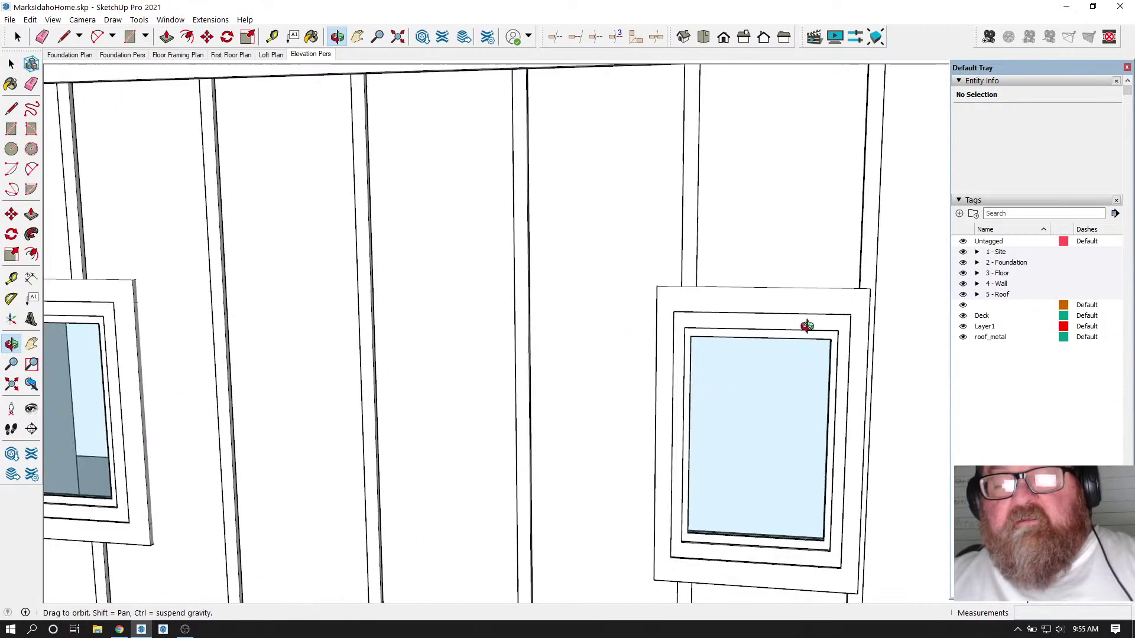
{"action": "scroll", "coordinate": [632, 451], "scroll_direction": "down", "scroll_amount": 3}
{"action": "scroll", "coordinate": [590, 456], "scroll_direction": "up", "scroll_amount": 3}
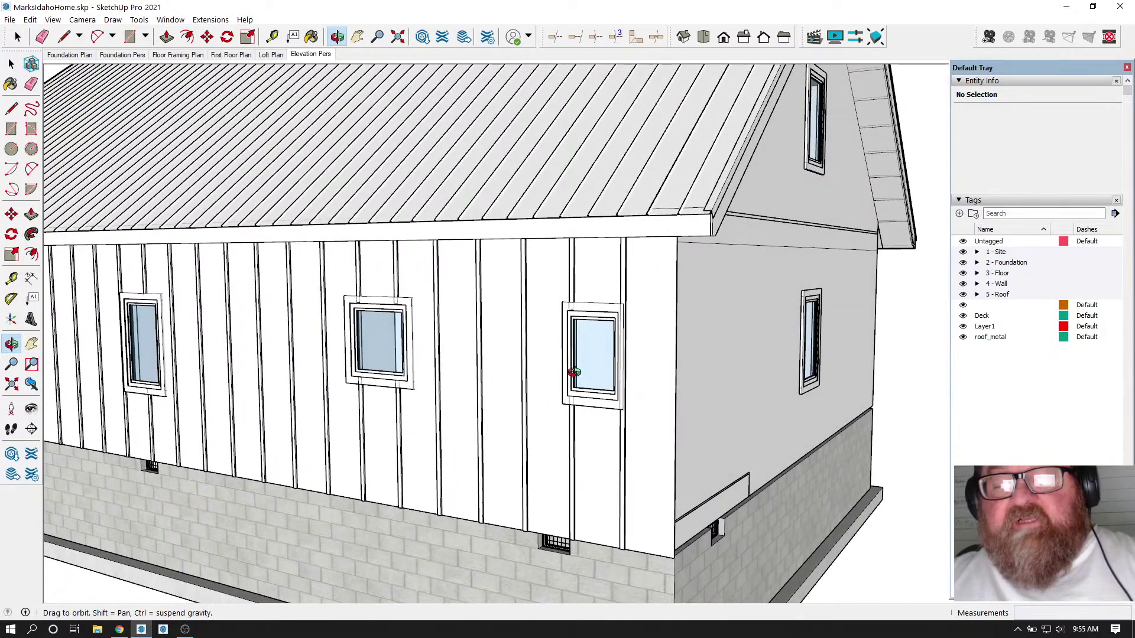
- Inspect where the battens meet the trim of the windows toward the corner of the long wall
{"action": "scroll", "coordinate": [577, 355], "scroll_direction": "up", "scroll_amount": 8}
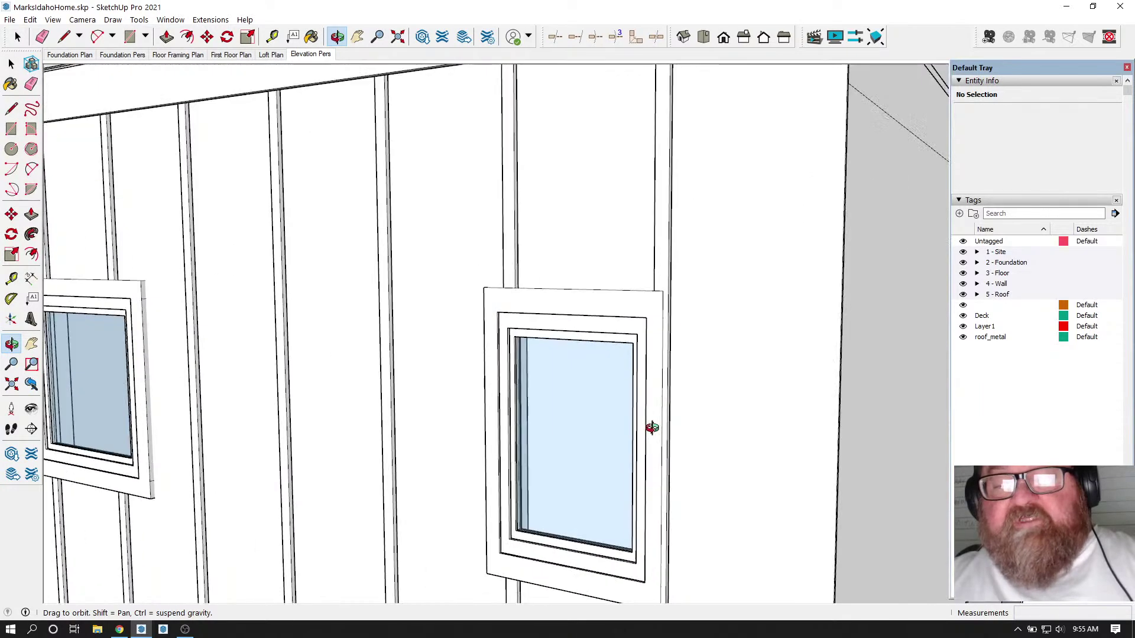
{"action": "scroll", "coordinate": [652, 427], "scroll_direction": "down", "scroll_amount": 4}
{"action": "middle_click_drag", "start_coordinate": [678, 327], "coordinate": [625, 343]}
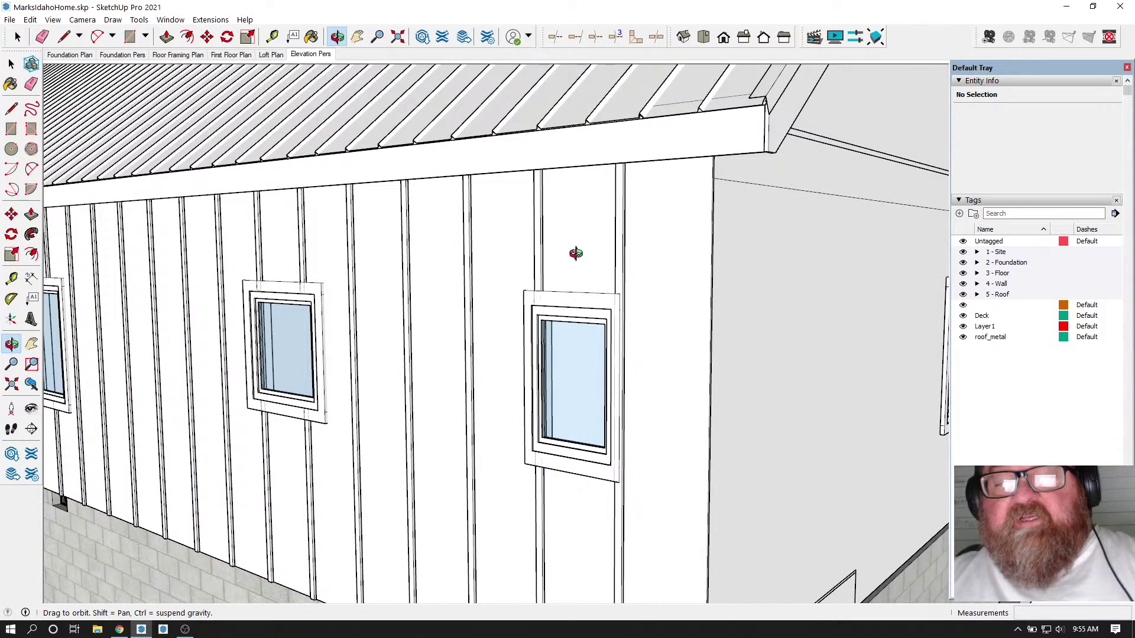
{"action": "middle_click_drag", "start_coordinate": [675, 328], "coordinate": [415, 283]}
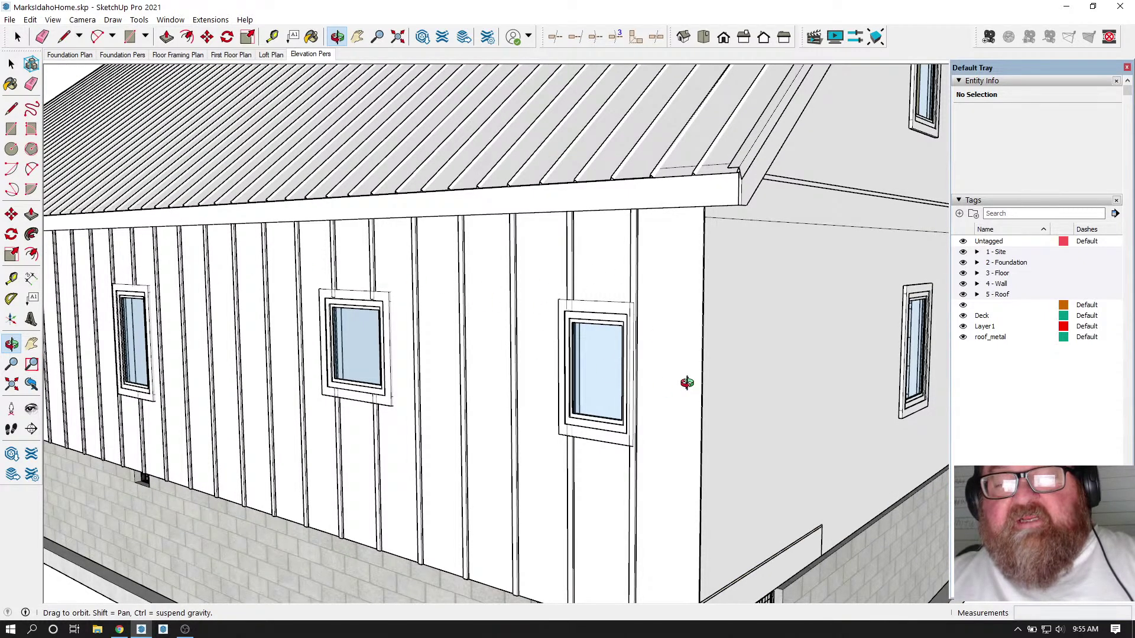
{"action": "scroll", "coordinate": [617, 340], "scroll_direction": "up", "scroll_amount": 2}
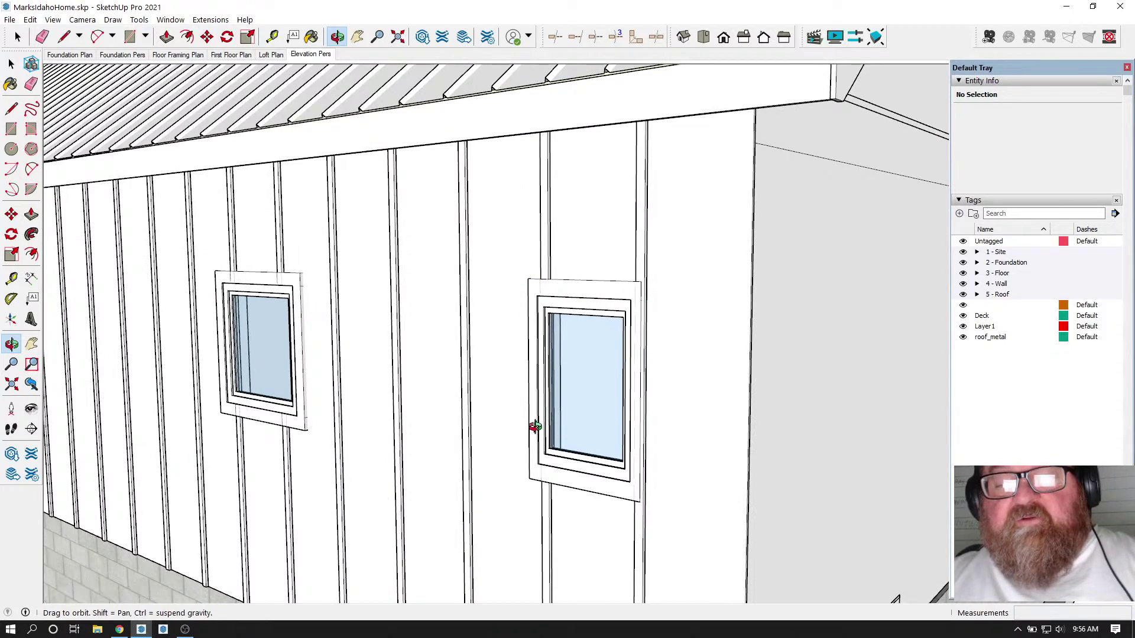
{"action": "scroll", "coordinate": [684, 315], "scroll_direction": "up", "scroll_amount": 3}
{"action": "scroll", "coordinate": [532, 312], "scroll_direction": "up", "scroll_amount": 3}
{"action": "scroll", "coordinate": [504, 312], "scroll_direction": "down", "scroll_amount": 3}
- Open the siding group for editing and select the lower end of the batten above the window nearest the corner
{"action": "left_click", "coordinate": [17, 37]}
{"action": "scroll", "coordinate": [582, 323], "scroll_direction": "down", "scroll_amount": 3}
{"action": "double_click", "coordinate": [562, 301]}
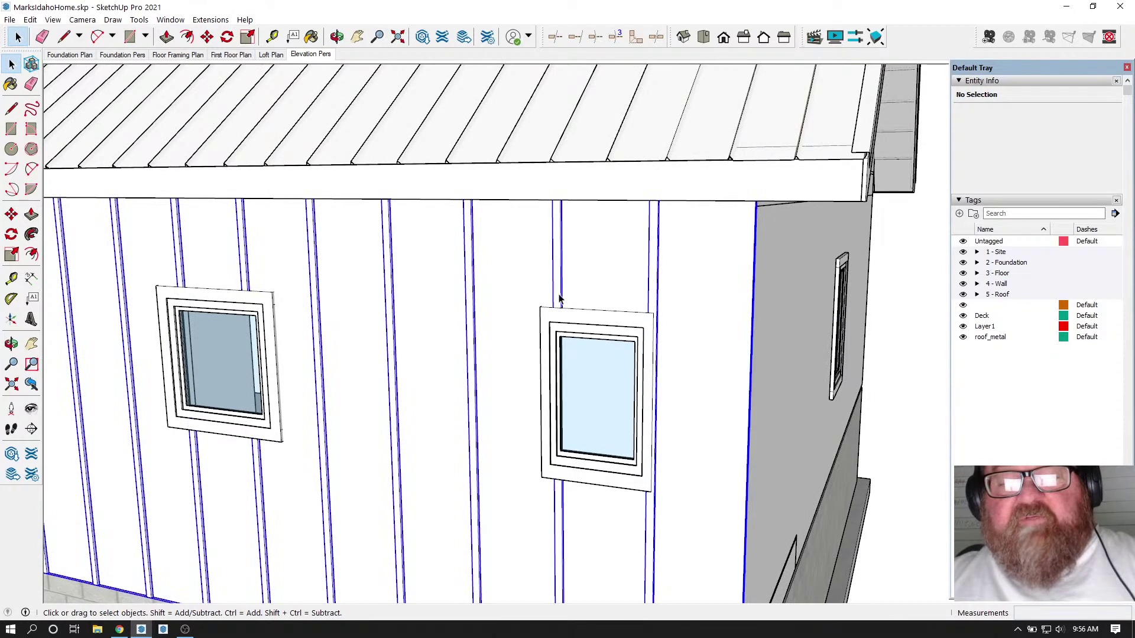
{"action": "left_click", "coordinate": [556, 304]}
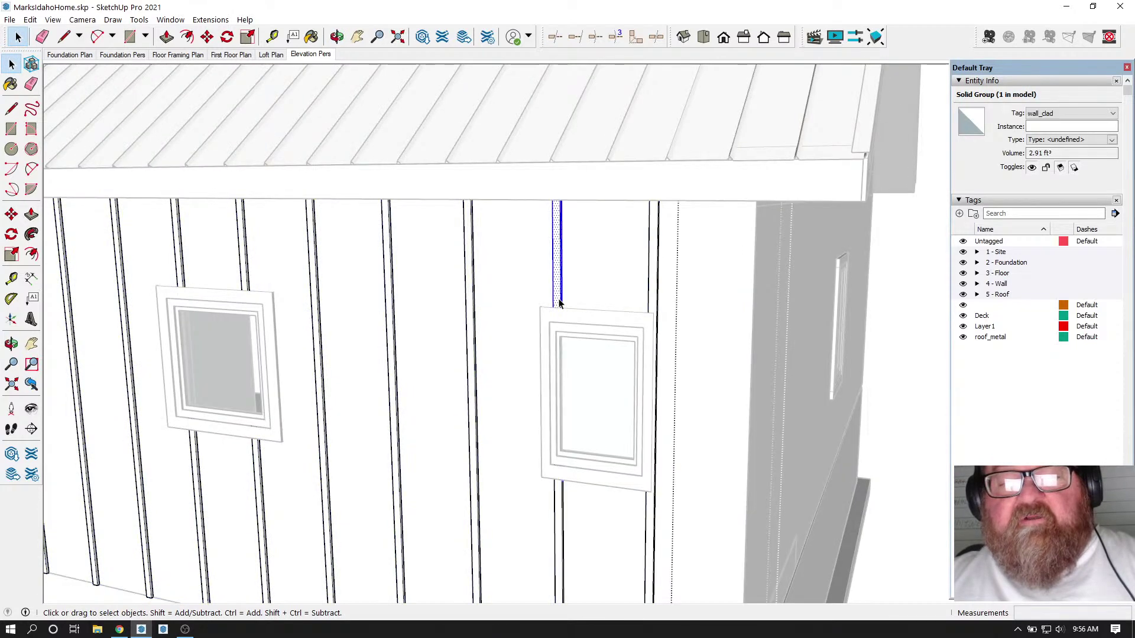
{"action": "scroll", "coordinate": [524, 294], "scroll_direction": "up", "scroll_amount": 2}
{"action": "left_click_drag", "start_coordinate": [530, 298], "coordinate": [674, 352]}
{"action": "scroll", "coordinate": [789, 349], "scroll_direction": "down", "scroll_amount": 2}
{"action": "scroll", "coordinate": [789, 349], "scroll_direction": "down", "scroll_amount": 3}
{"action": "scroll", "coordinate": [451, 341], "scroll_direction": "down", "scroll_amount": 1}
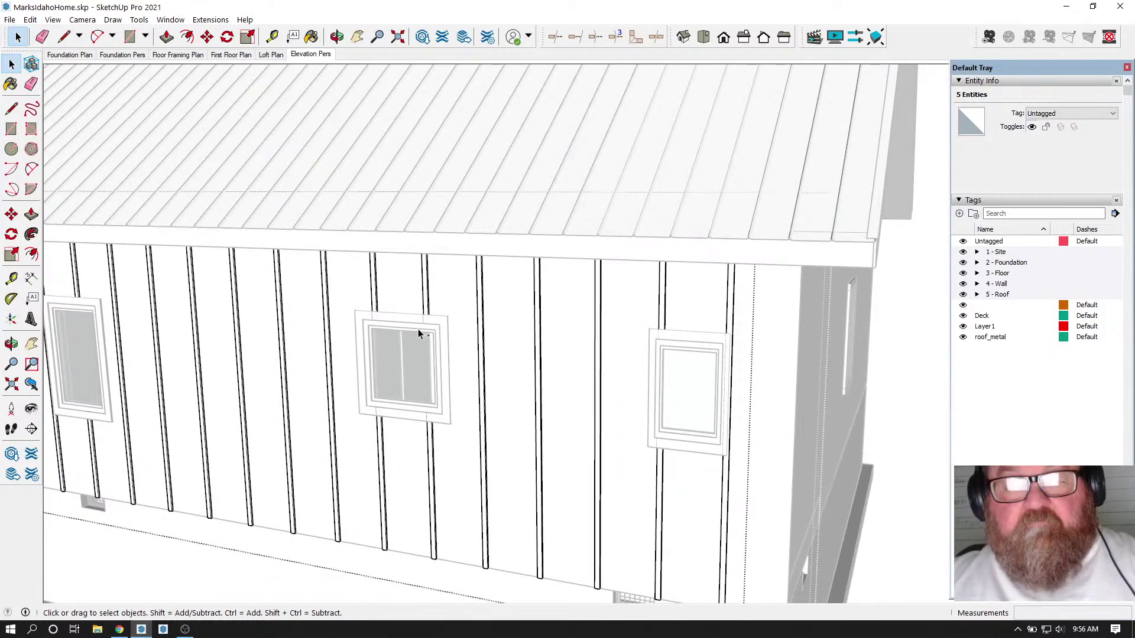
- Add the lower ends of the battens above the other windows along the long wall to the selection
{"action": "left_click_drag", "start_coordinate": [364, 312], "coordinate": [497, 363]}
{"action": "scroll", "coordinate": [496, 363], "scroll_direction": "down", "scroll_amount": 5}
{"action": "scroll", "coordinate": [272, 370], "scroll_direction": "up", "scroll_amount": 6}
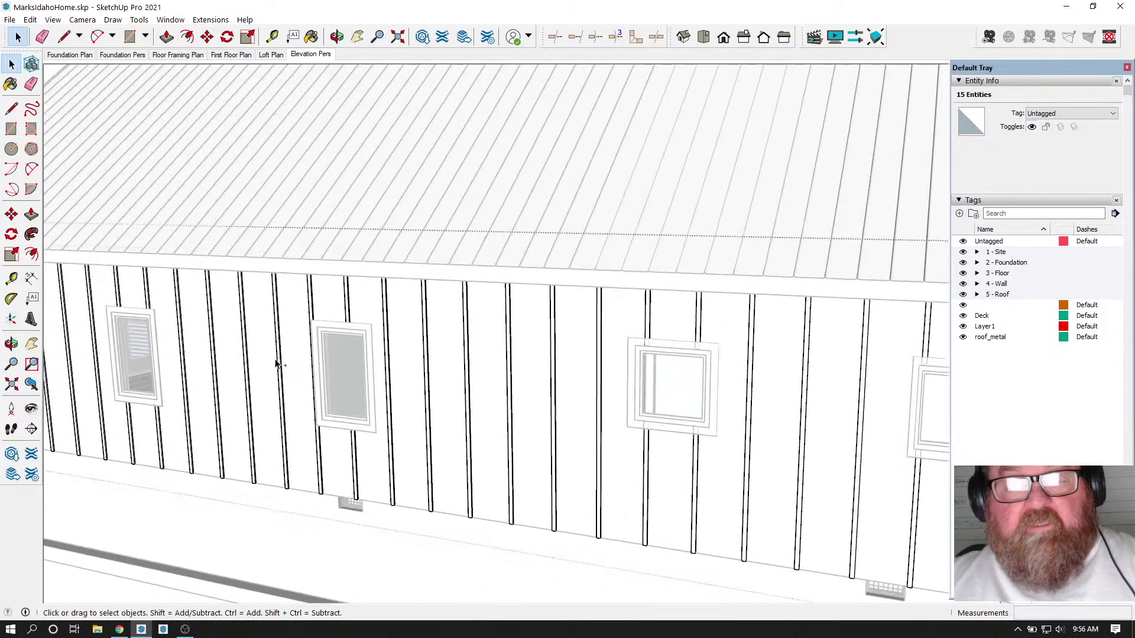
{"action": "left_click_drag", "start_coordinate": [308, 304], "coordinate": [405, 350], "text": "shift"}
{"action": "scroll", "coordinate": [672, 418], "scroll_direction": "down", "scroll_amount": 5}
{"action": "scroll", "coordinate": [271, 375], "scroll_direction": "up", "scroll_amount": 4}
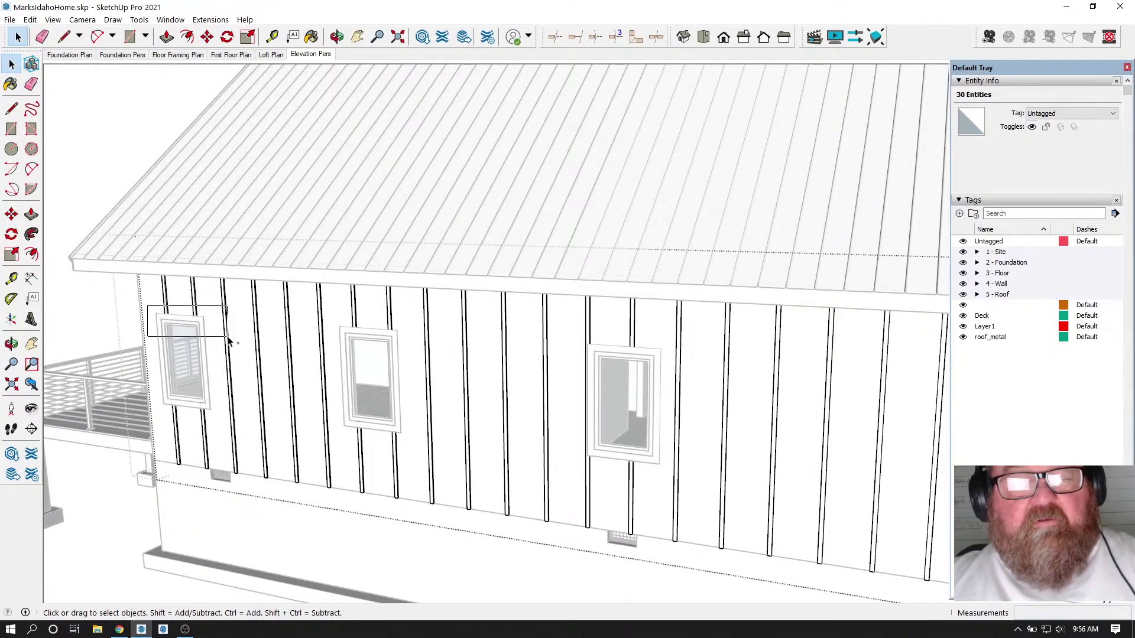
- Move the selected batten ends vertically so they stop at the top edge of the window trim
{"action": "scroll", "coordinate": [140, 283], "scroll_direction": "up", "scroll_amount": 11}
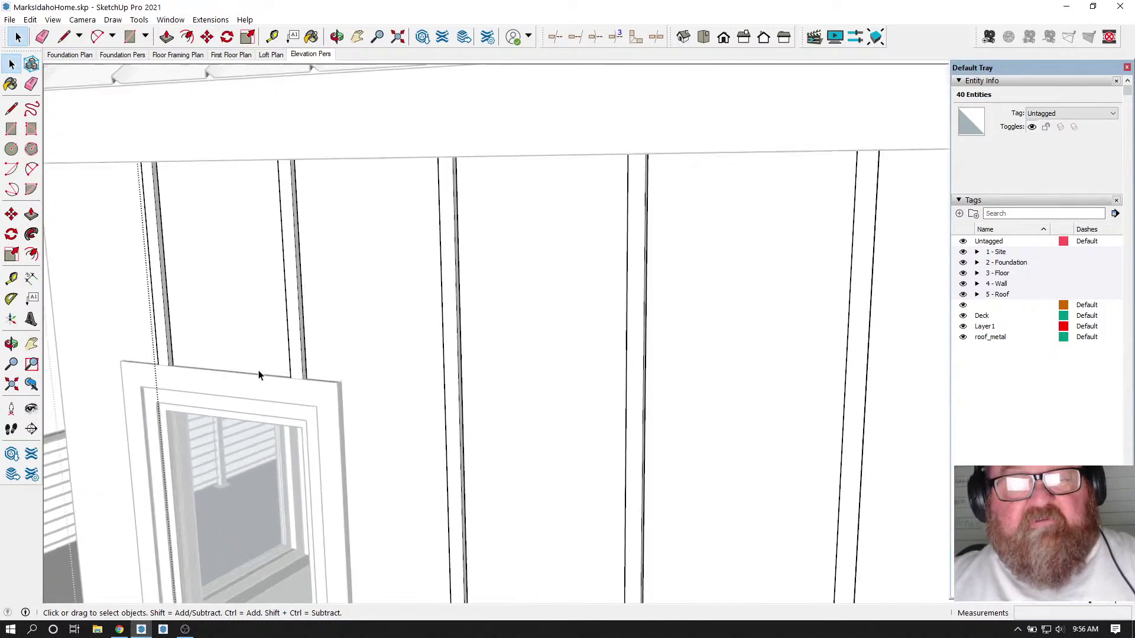
{"action": "scroll", "coordinate": [340, 376], "scroll_direction": "up", "scroll_amount": 3}
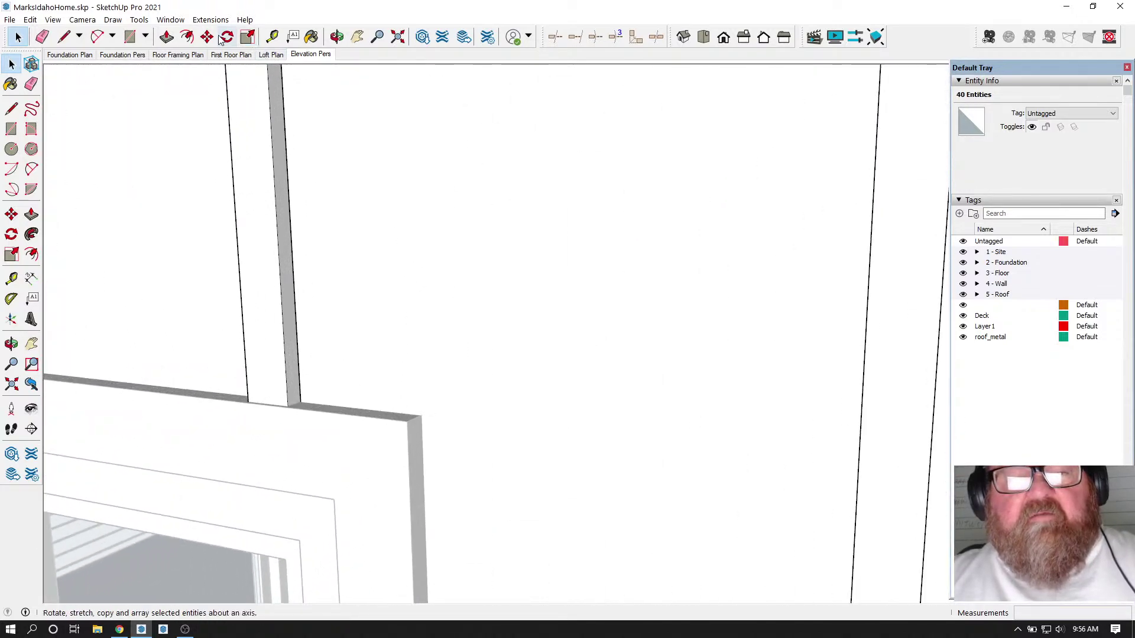
{"action": "key", "text": "m"}
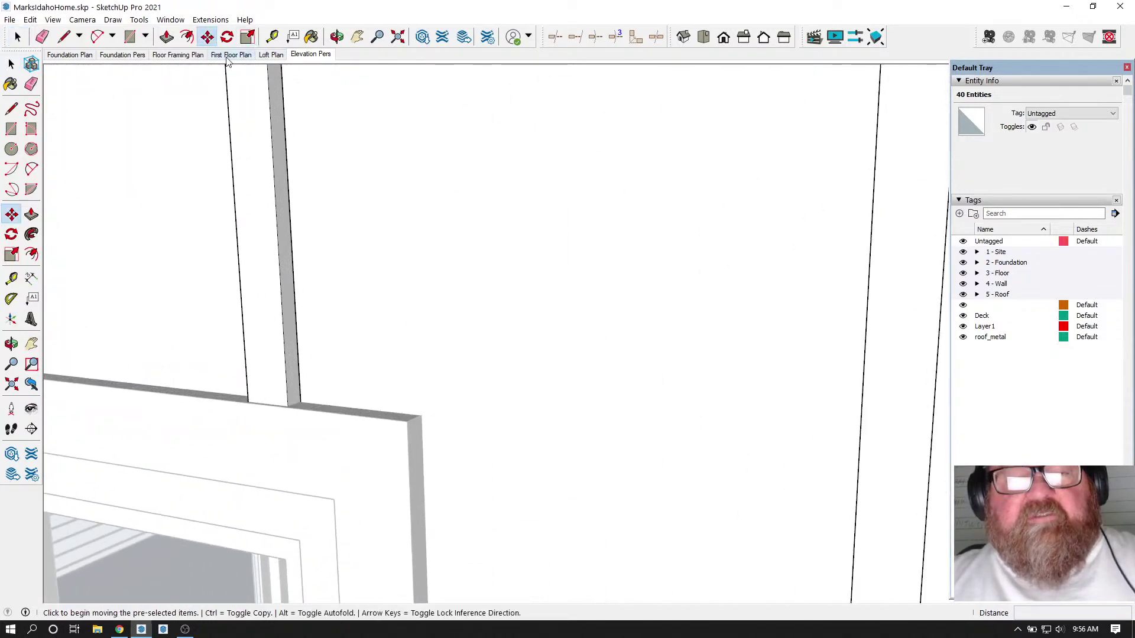
{"action": "left_click", "coordinate": [301, 398]}
{"action": "left_click", "coordinate": [302, 358]}
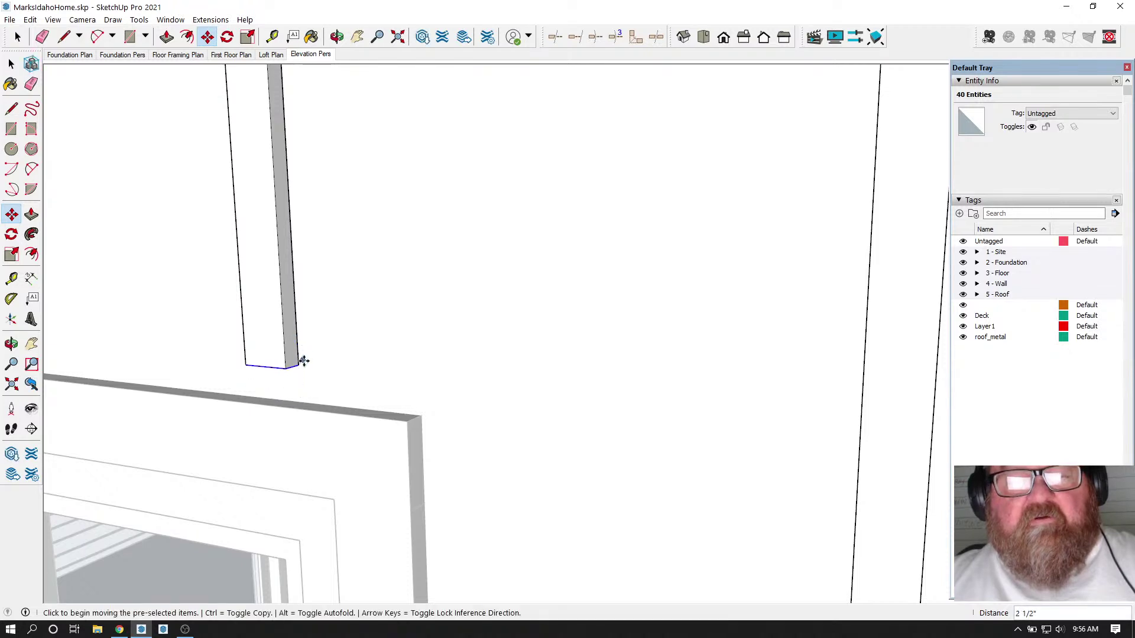
{"action": "left_click", "coordinate": [300, 363]}
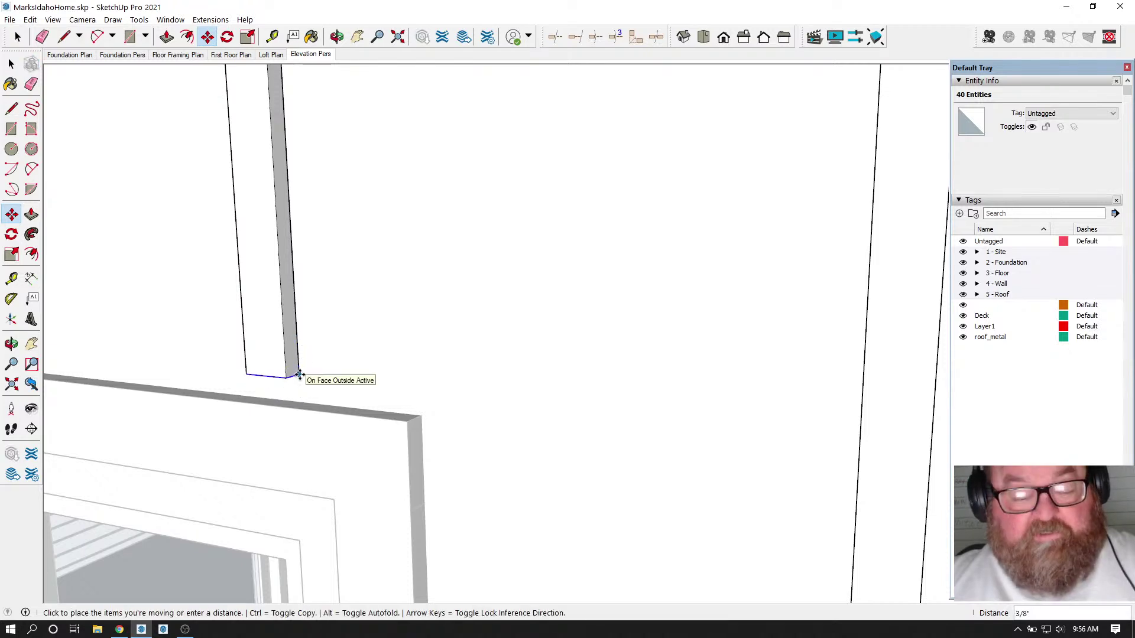
{"action": "left_click", "coordinate": [318, 407]}
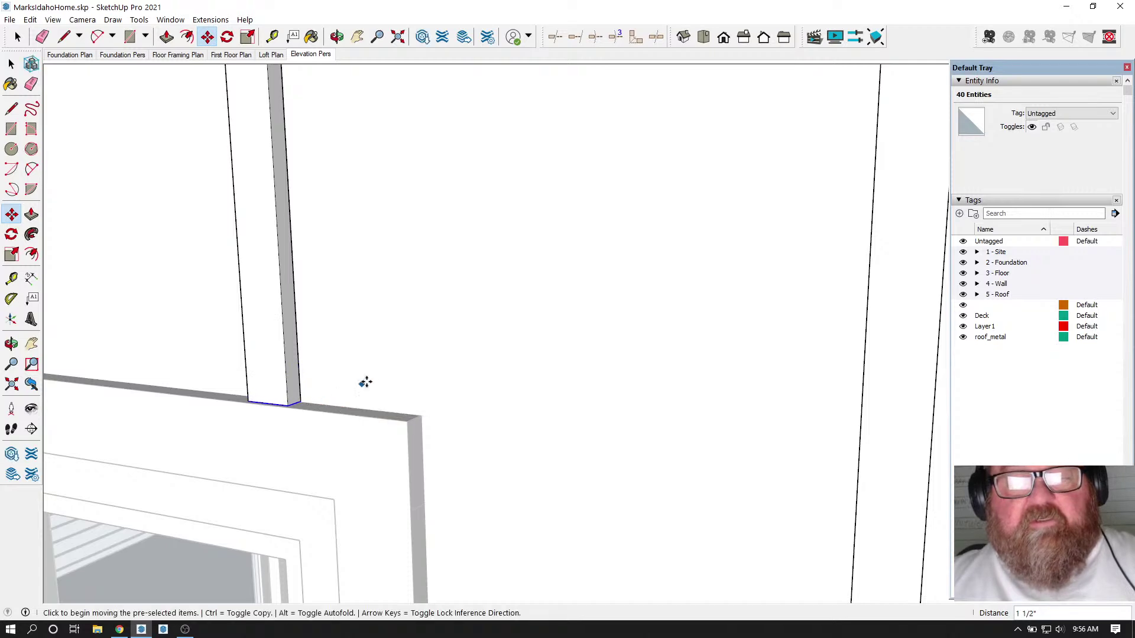
- Add the upper ends of the battens below all the long-wall windows to the selection
{"action": "scroll", "coordinate": [269, 374], "scroll_direction": "down", "scroll_amount": 5}
{"action": "scroll", "coordinate": [207, 325], "scroll_direction": "down", "scroll_amount": 6}
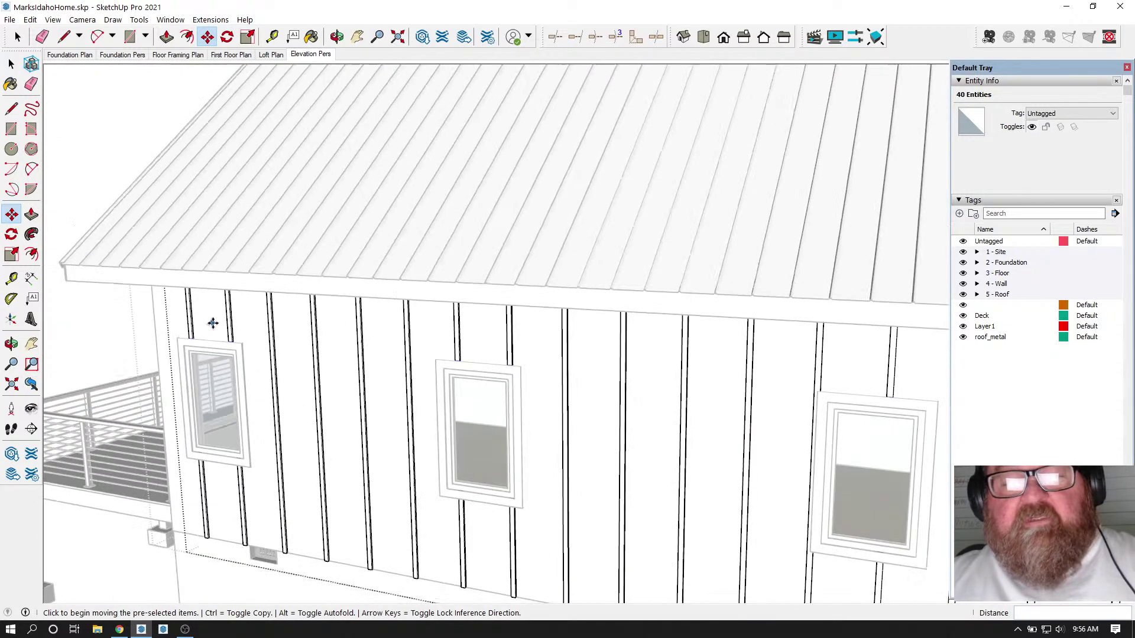
{"action": "left_click", "coordinate": [337, 37]}
{"action": "left_click_drag", "start_coordinate": [331, 384], "coordinate": [461, 319]}
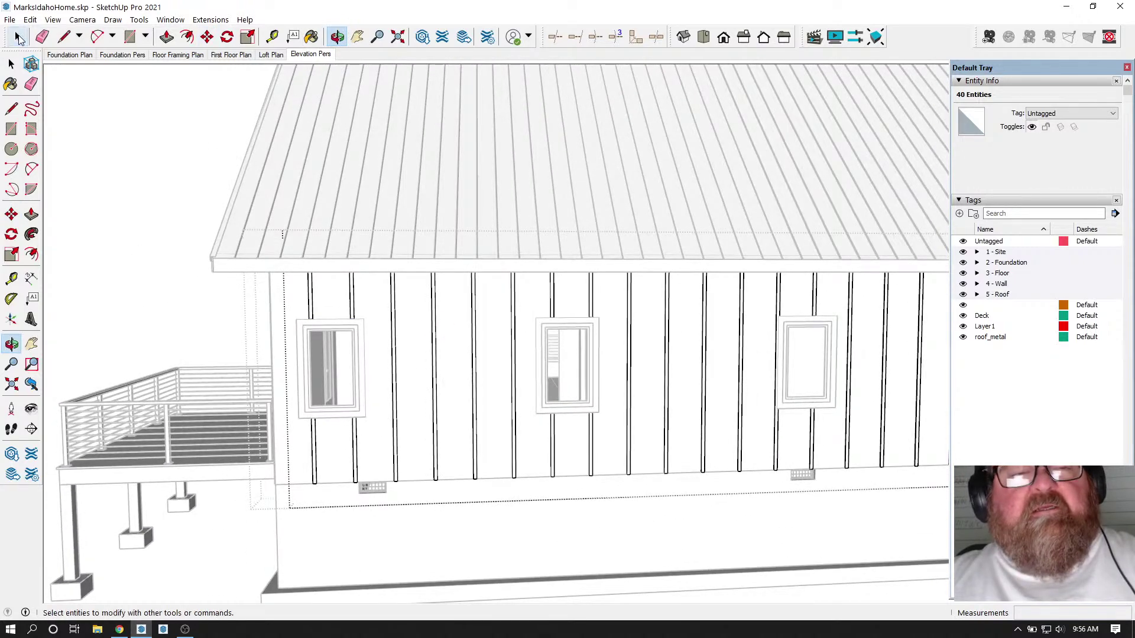
{"action": "left_click", "coordinate": [11, 64]}
{"action": "left_click_drag", "start_coordinate": [289, 393], "coordinate": [888, 447]}
{"action": "scroll", "coordinate": [95, 449], "scroll_direction": "down", "scroll_amount": 1}
{"action": "scroll", "coordinate": [95, 453], "scroll_direction": "down", "scroll_amount": 3}
{"action": "scroll", "coordinate": [633, 373], "scroll_direction": "up", "scroll_amount": 5}
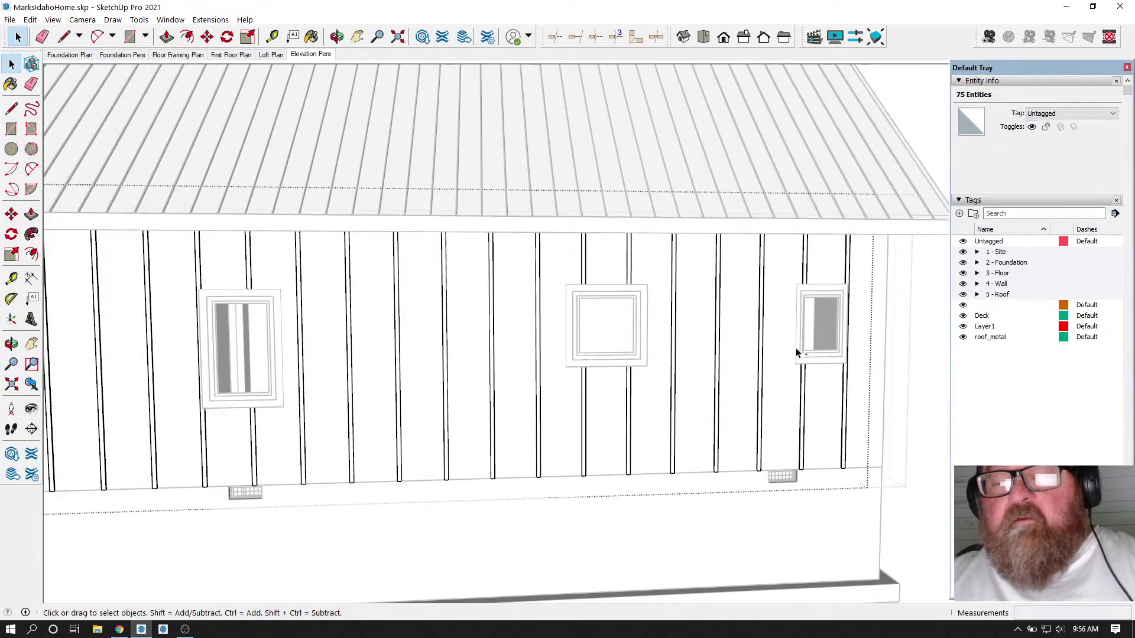
{"action": "scroll", "coordinate": [562, 367], "scroll_direction": "up", "scroll_amount": 5}
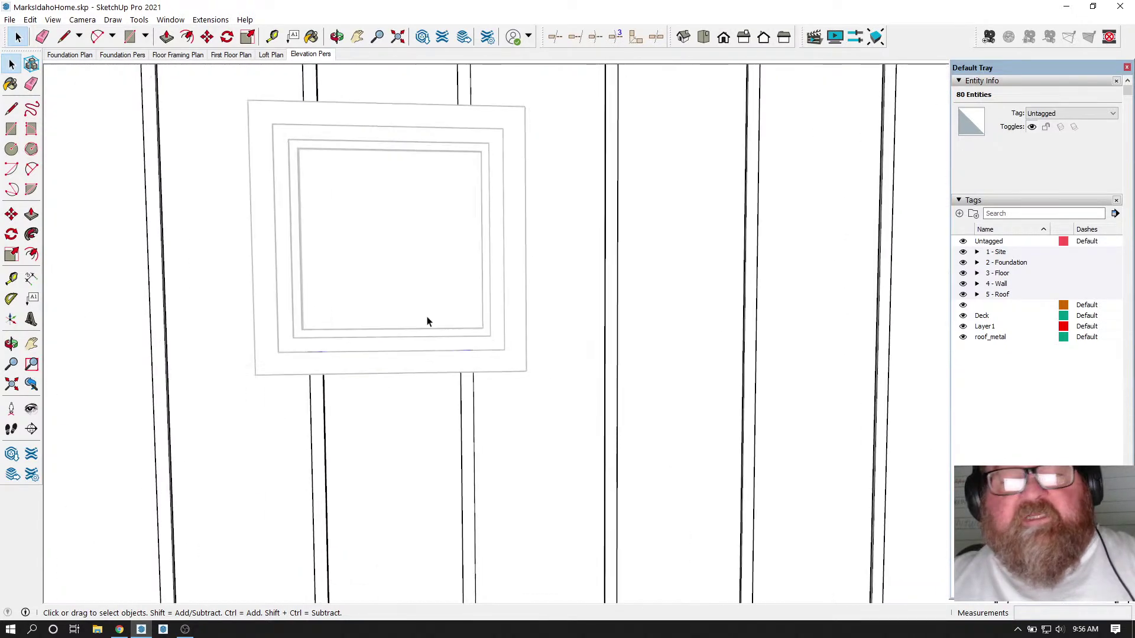
- Move the selected batten ends vertically so the battens below the windows start at the bottom edge of the trim
{"action": "left_click", "coordinate": [337, 37]}
{"action": "left_click_drag", "start_coordinate": [443, 302], "coordinate": [294, 299]}
{"action": "scroll", "coordinate": [294, 300], "scroll_direction": "up", "scroll_amount": 6}
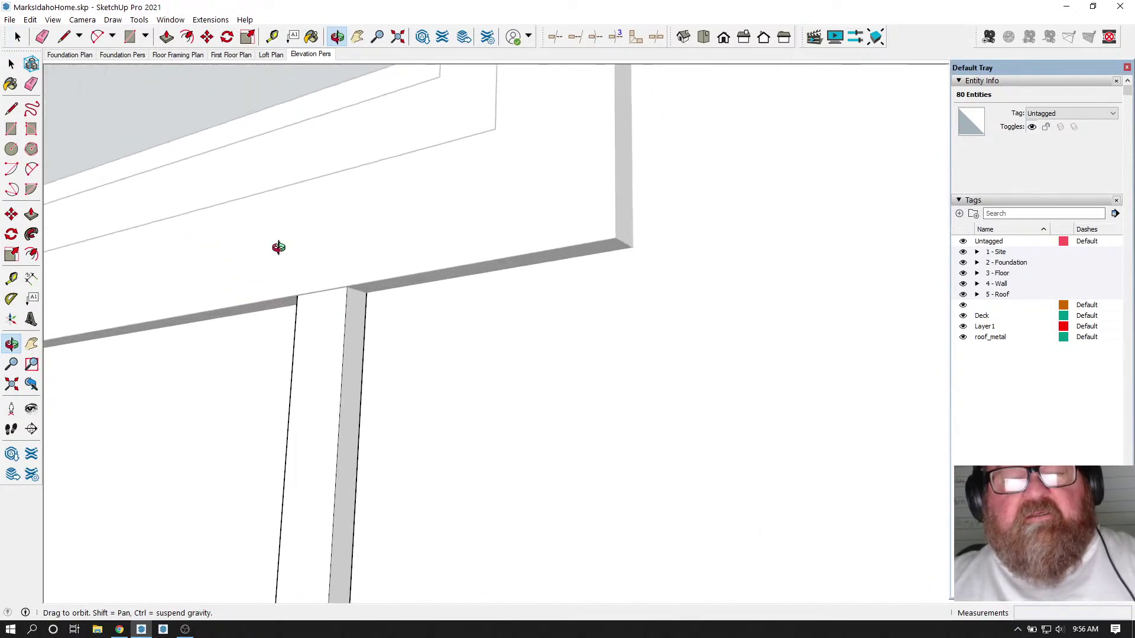
{"action": "left_click", "coordinate": [207, 37]}
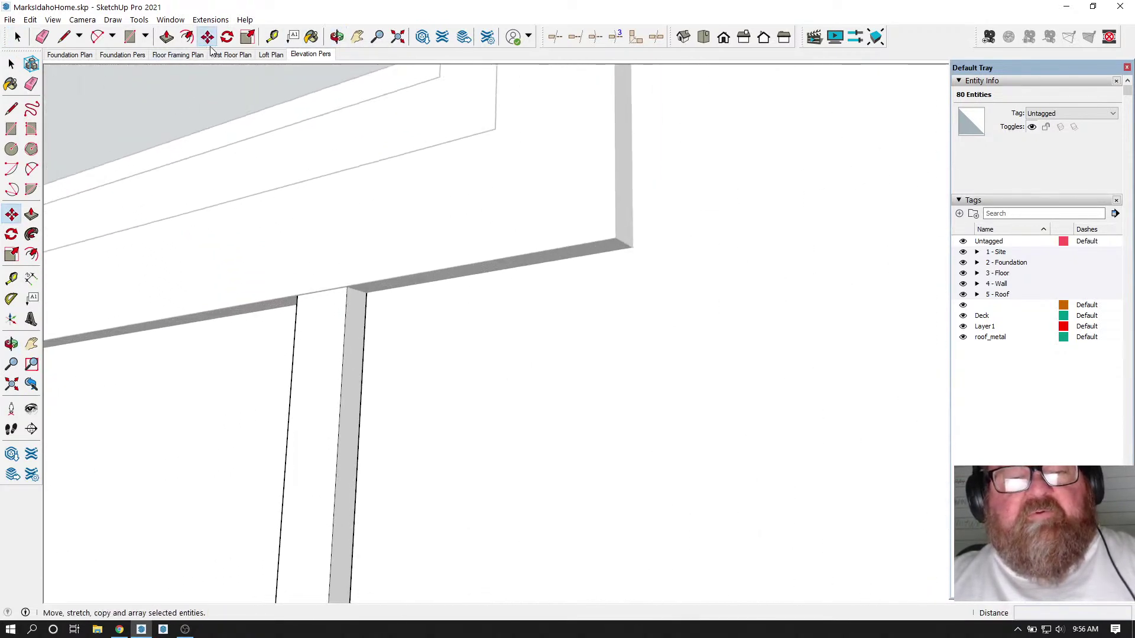
{"action": "left_click", "coordinate": [366, 293]}
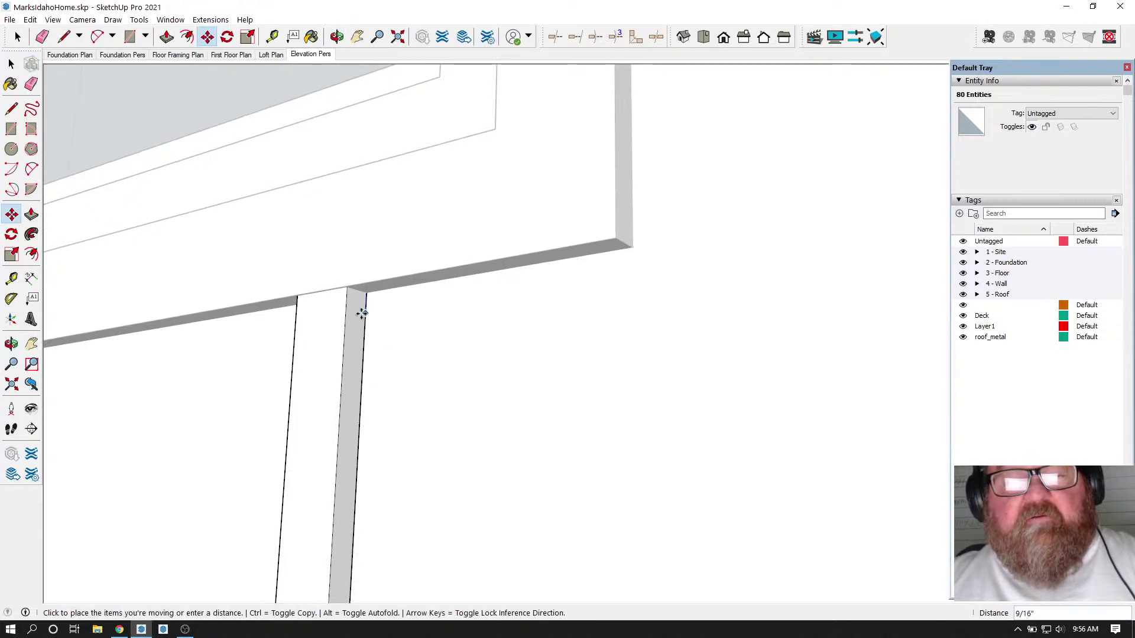
{"action": "left_click", "coordinate": [358, 431]}
{"action": "left_click", "coordinate": [366, 310]}
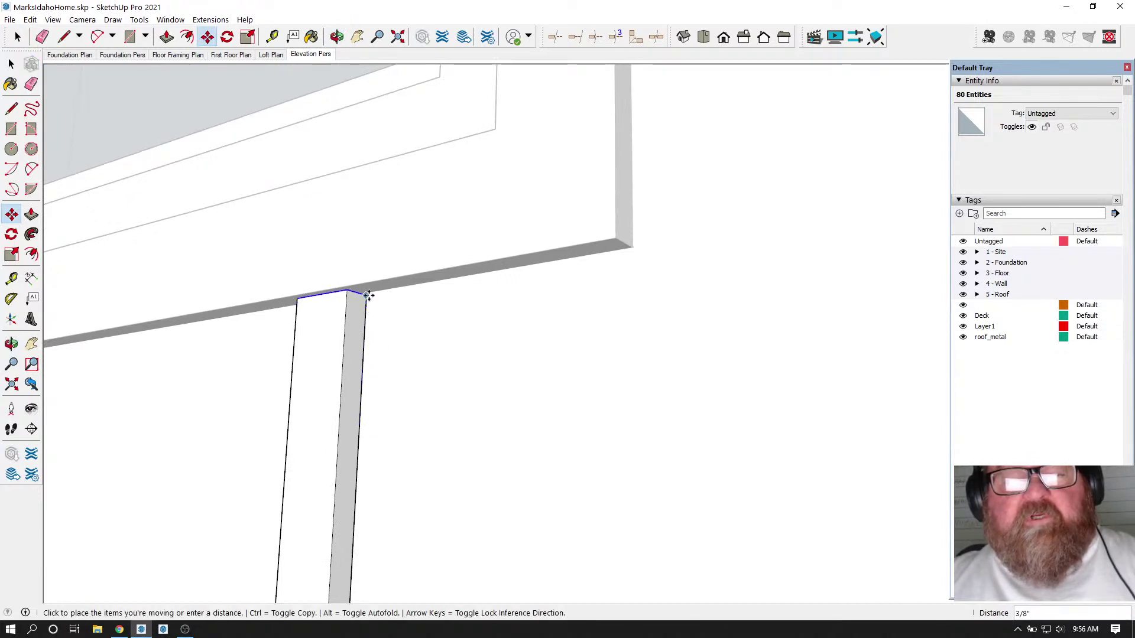
{"action": "left_click", "coordinate": [367, 292]}
{"action": "scroll", "coordinate": [494, 464], "scroll_direction": "down", "scroll_amount": 2}
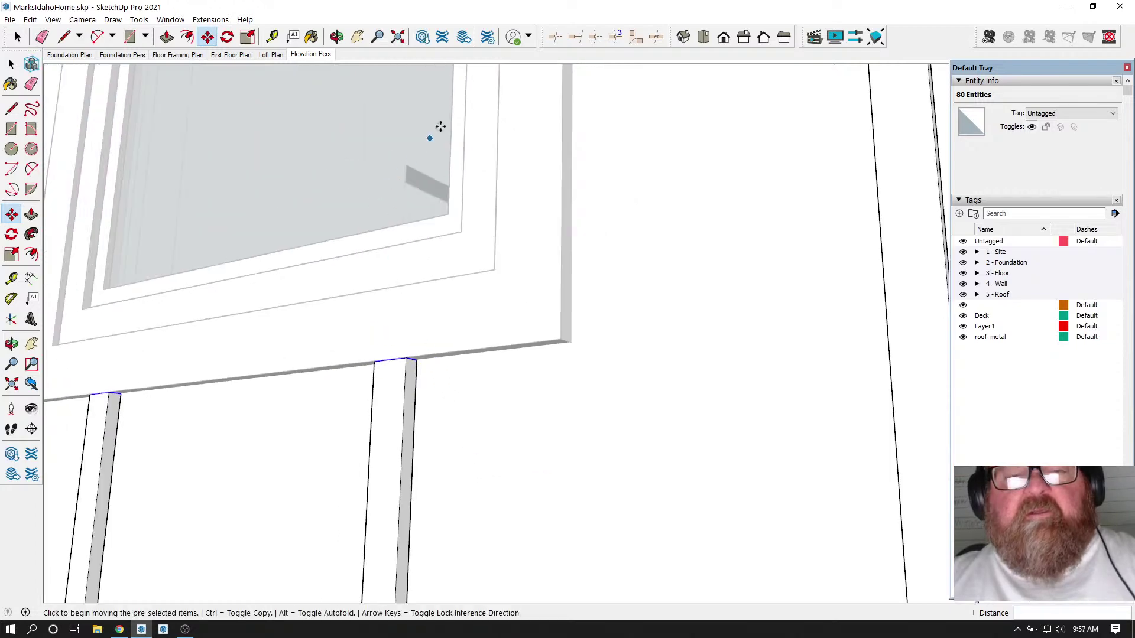
- Select only the lower ends of the two battens above the square window and move them up to the trim's top edge
{"action": "left_click", "coordinate": [337, 36]}
{"action": "left_click_drag", "start_coordinate": [419, 236], "coordinate": [409, 445]}
{"action": "scroll", "coordinate": [519, 426], "scroll_direction": "down", "scroll_amount": 10}
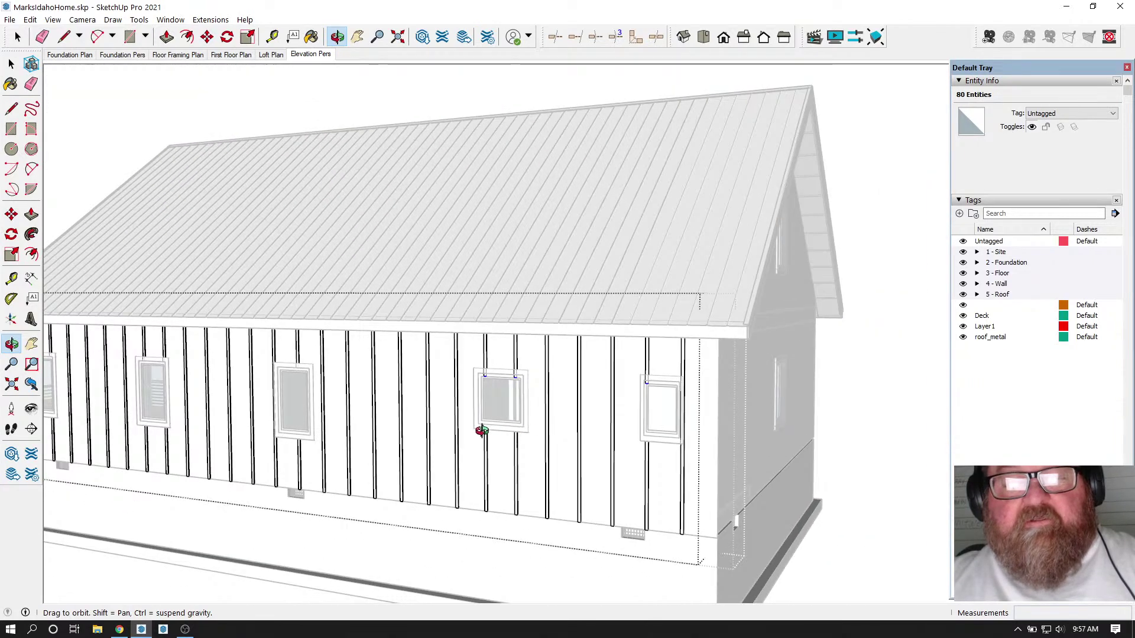
{"action": "scroll", "coordinate": [499, 375], "scroll_direction": "up", "scroll_amount": 8}
{"action": "left_click", "coordinate": [18, 36]}
{"action": "scroll", "coordinate": [520, 330], "scroll_direction": "up", "scroll_amount": 3}
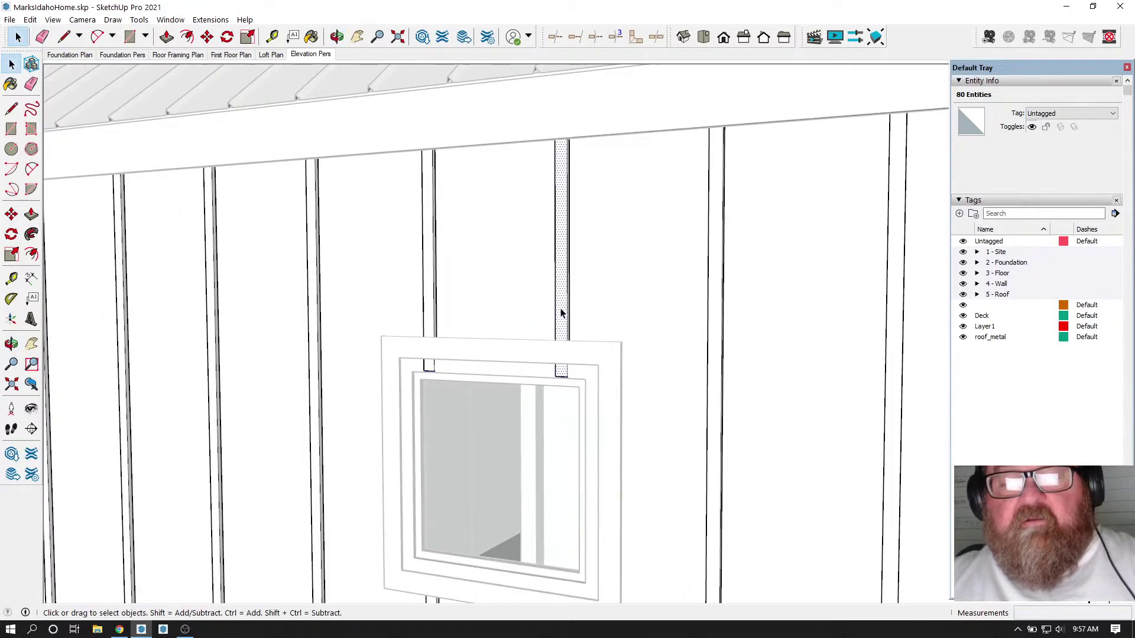
{"action": "left_click_drag", "start_coordinate": [380, 321], "coordinate": [624, 409]}
{"action": "scroll", "coordinate": [576, 366], "scroll_direction": "up", "scroll_amount": 3}
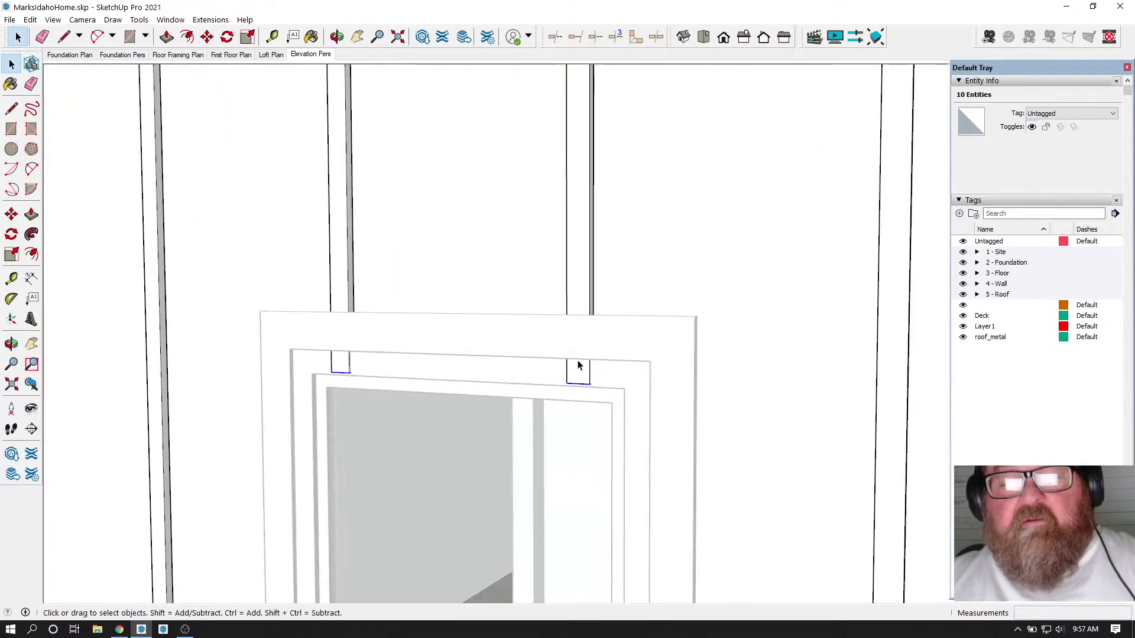
{"action": "scroll", "coordinate": [576, 366], "scroll_direction": "up", "scroll_amount": 2}
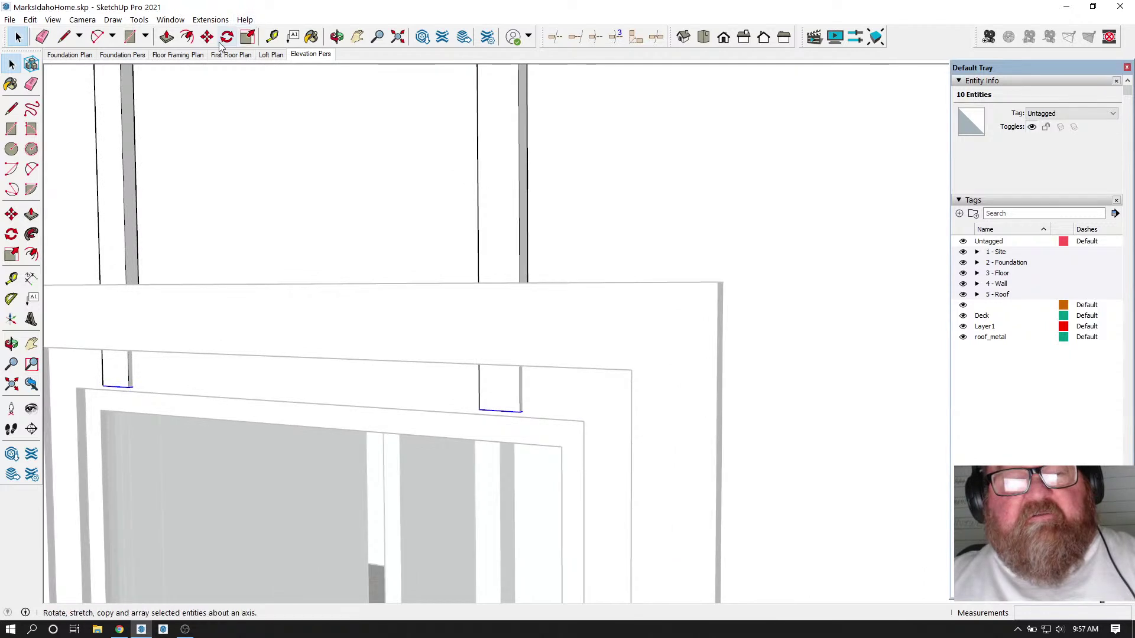
{"action": "left_click", "coordinate": [209, 39]}
{"action": "left_click", "coordinate": [517, 412]}
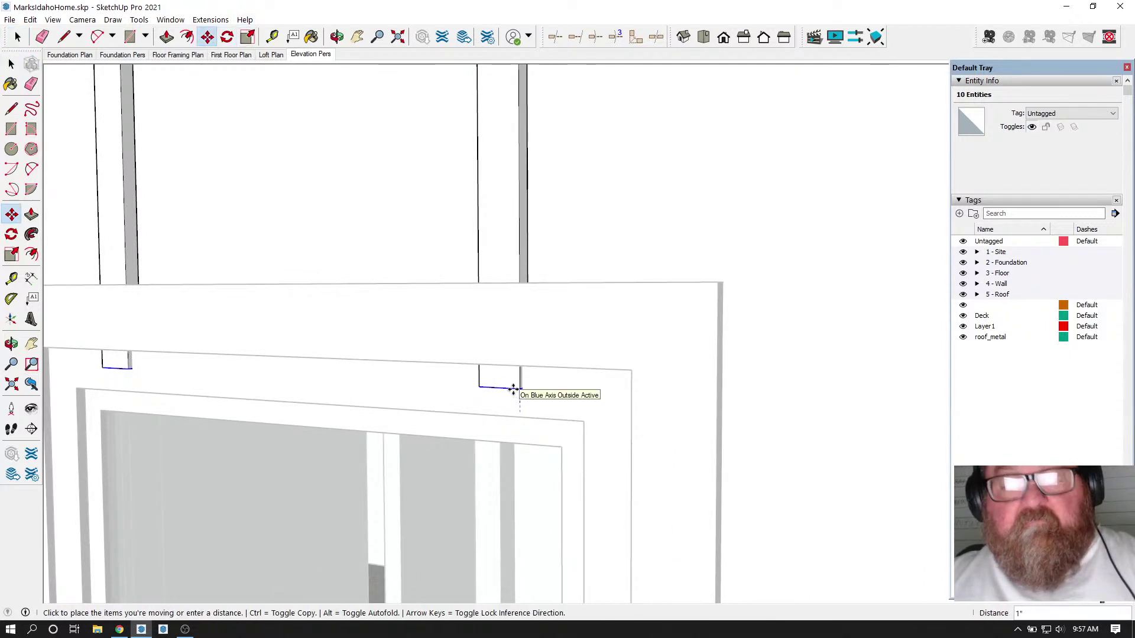
{"action": "left_click", "coordinate": [715, 286]}
- Select the lower end of the batten centred above the middle window of the long wall
{"action": "scroll", "coordinate": [716, 286], "scroll_direction": "down", "scroll_amount": 5}
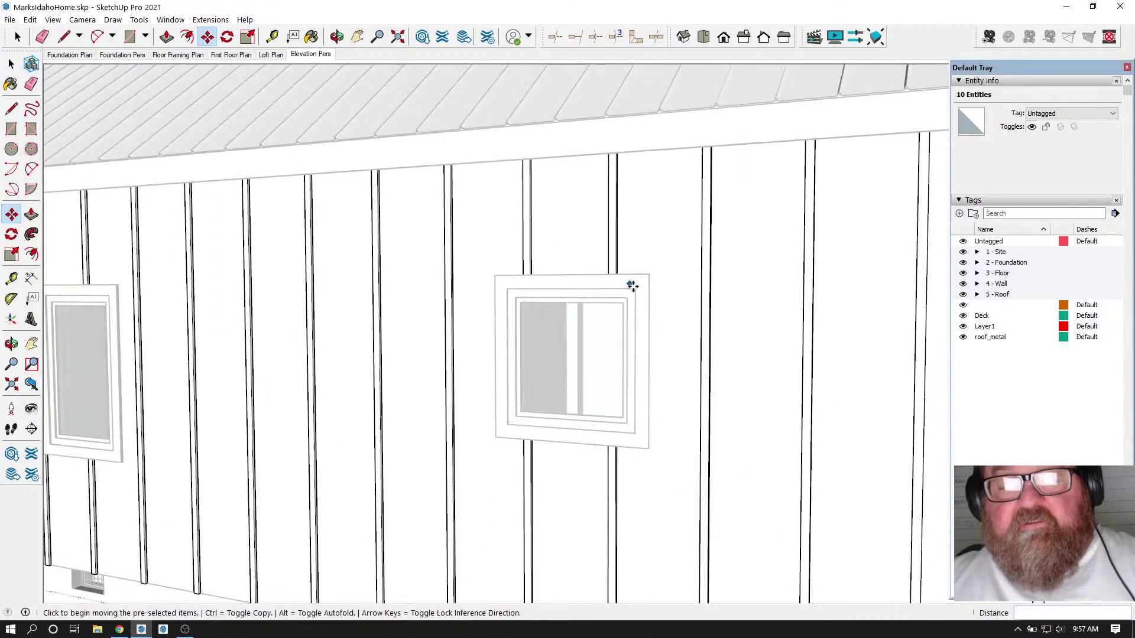
{"action": "scroll", "coordinate": [628, 283], "scroll_direction": "down", "scroll_amount": 6}
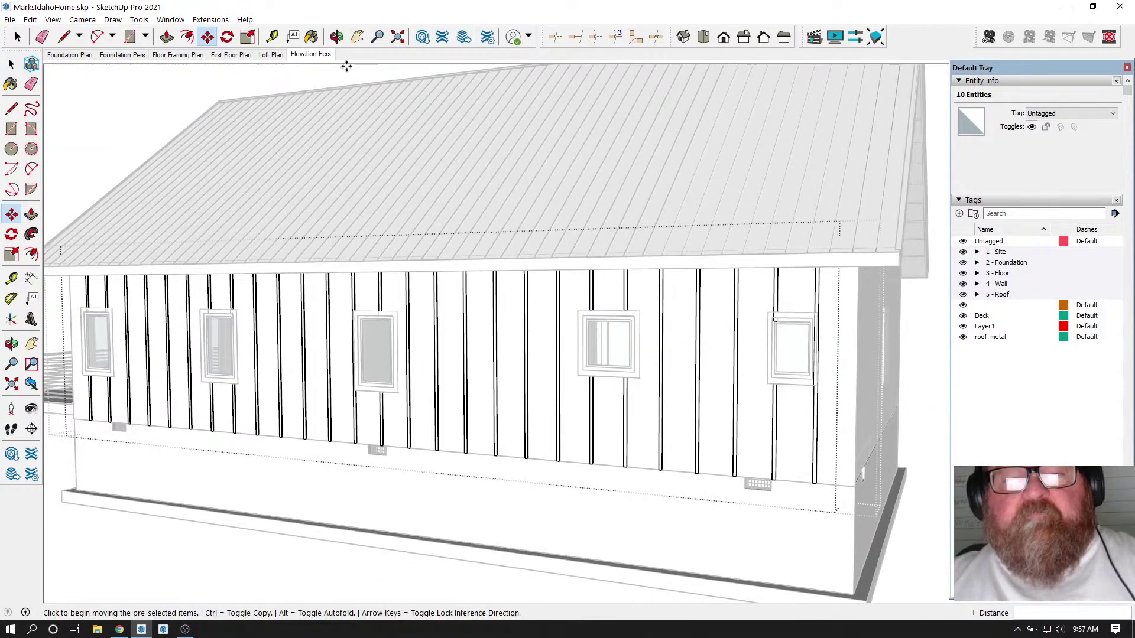
{"action": "left_click", "coordinate": [337, 36]}
{"action": "left_click_drag", "start_coordinate": [449, 278], "coordinate": [374, 325]}
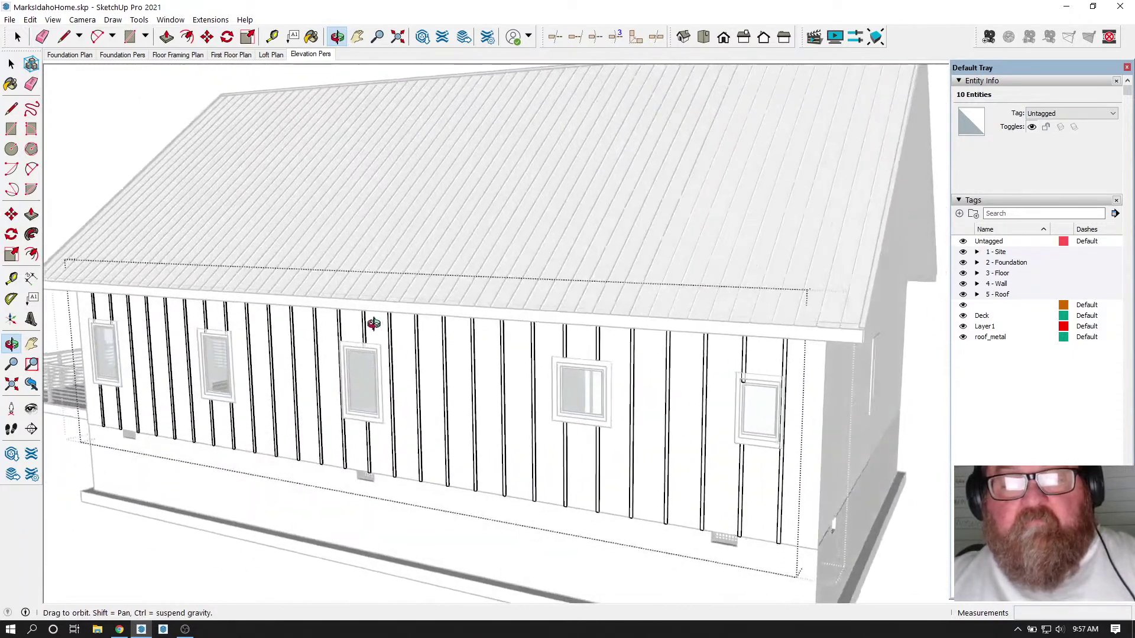
{"action": "scroll", "coordinate": [331, 337], "scroll_direction": "up", "scroll_amount": 4}
{"action": "left_click", "coordinate": [11, 63]}
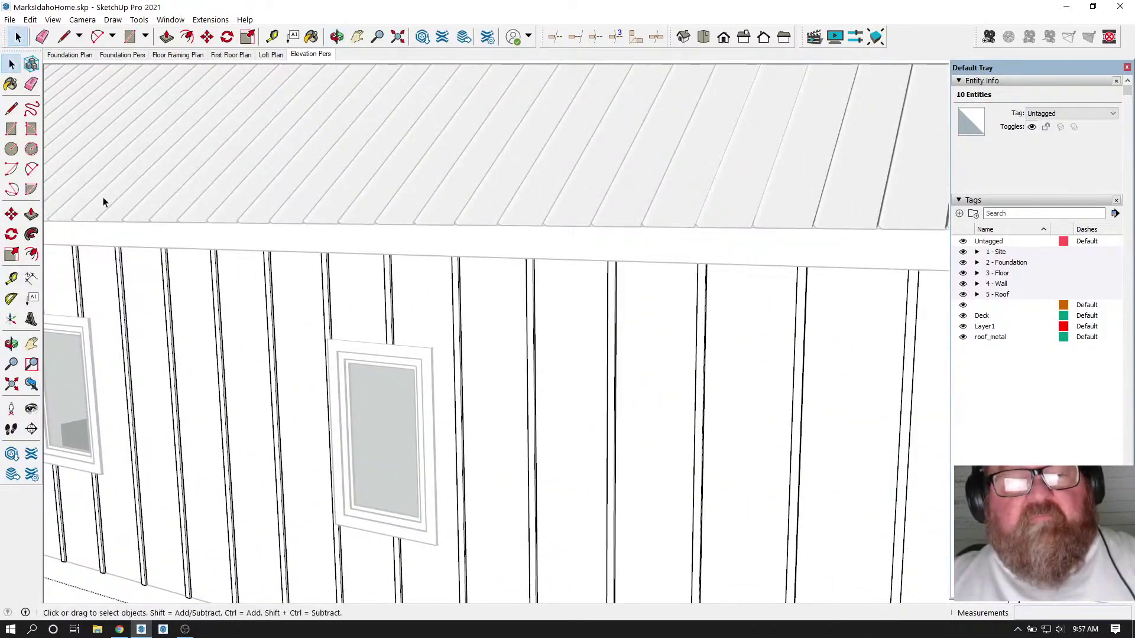
{"action": "scroll", "coordinate": [518, 402], "scroll_direction": "up", "scroll_amount": 3}
{"action": "left_click_drag", "start_coordinate": [471, 359], "coordinate": [529, 439]}
{"action": "scroll", "coordinate": [530, 414], "scroll_direction": "up", "scroll_amount": 3}
{"action": "scroll", "coordinate": [523, 391], "scroll_direction": "up", "scroll_amount": 2}
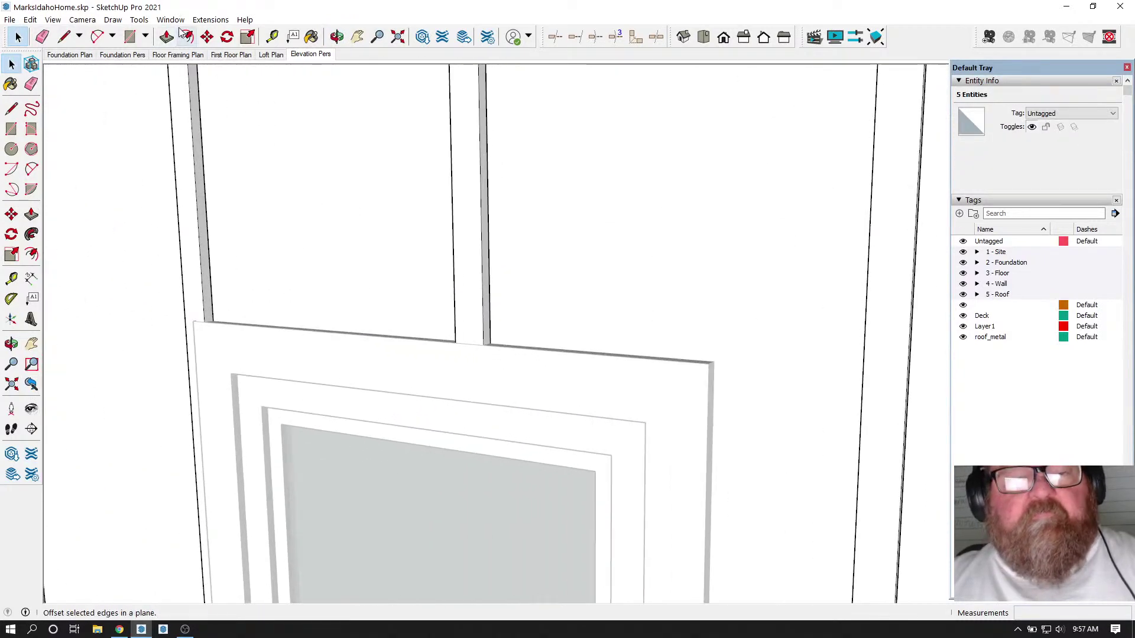
- Raise the selected batten end vertically until it sits clear above the window trim
{"action": "left_click", "coordinate": [207, 36]}
{"action": "scroll", "coordinate": [502, 370], "scroll_direction": "up", "scroll_amount": 2}
{"action": "left_click", "coordinate": [512, 397]}
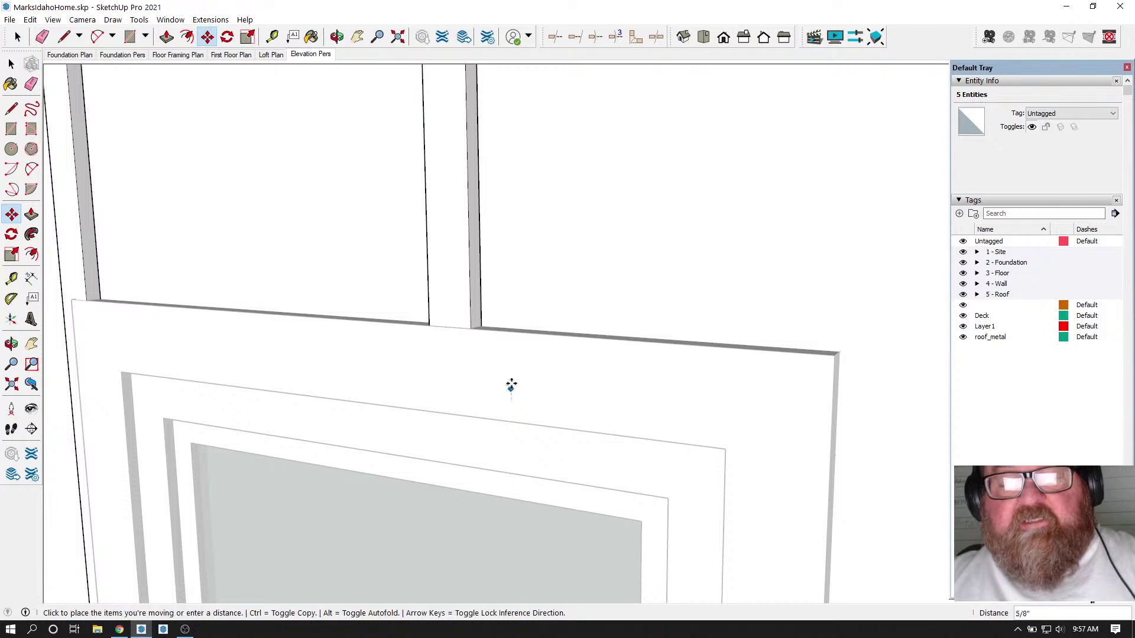
{"action": "left_click", "coordinate": [517, 274]}
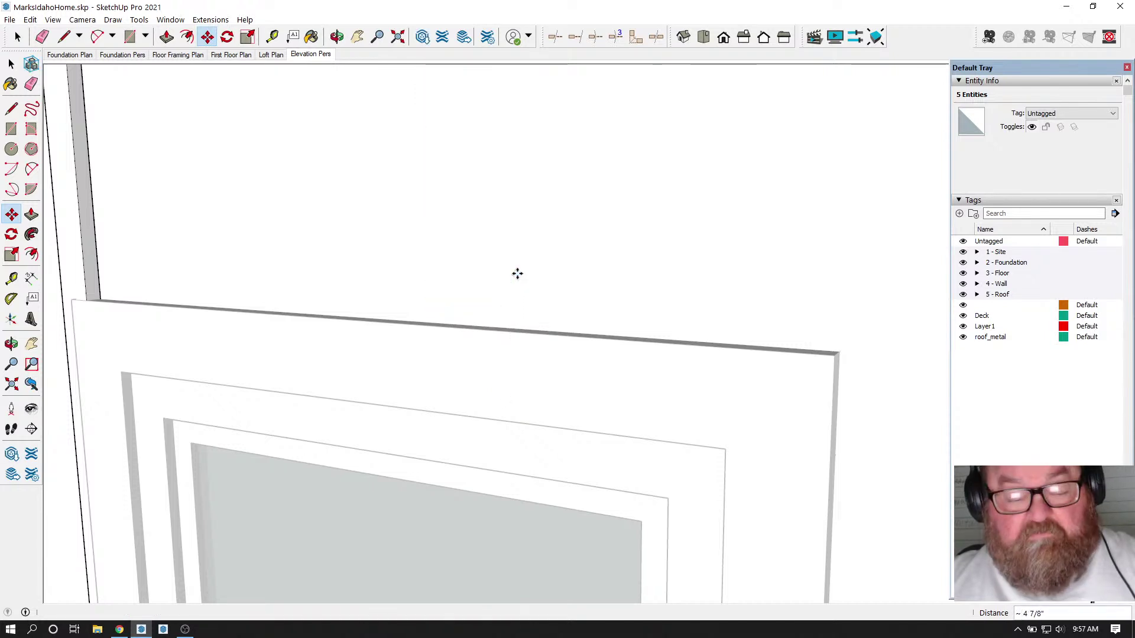
{"action": "left_click", "coordinate": [517, 305]}
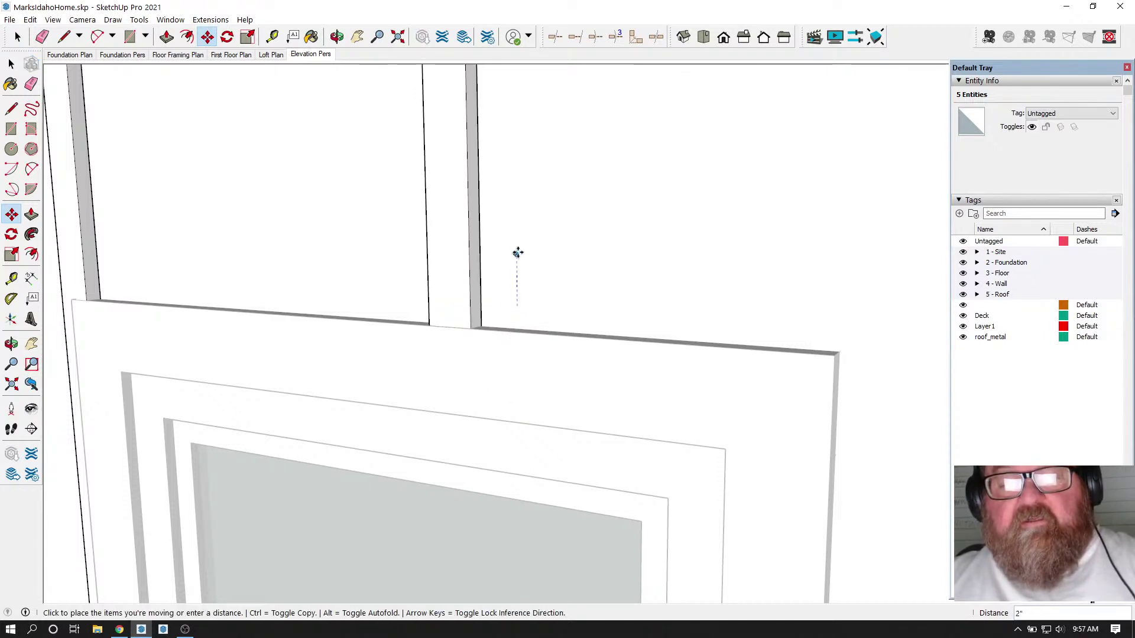
{"action": "left_click", "coordinate": [515, 186]}
- Lower the selected batten end vertically so it stops at the top edge of the window trim
{"action": "scroll", "coordinate": [500, 284], "scroll_direction": "up", "scroll_amount": 2}
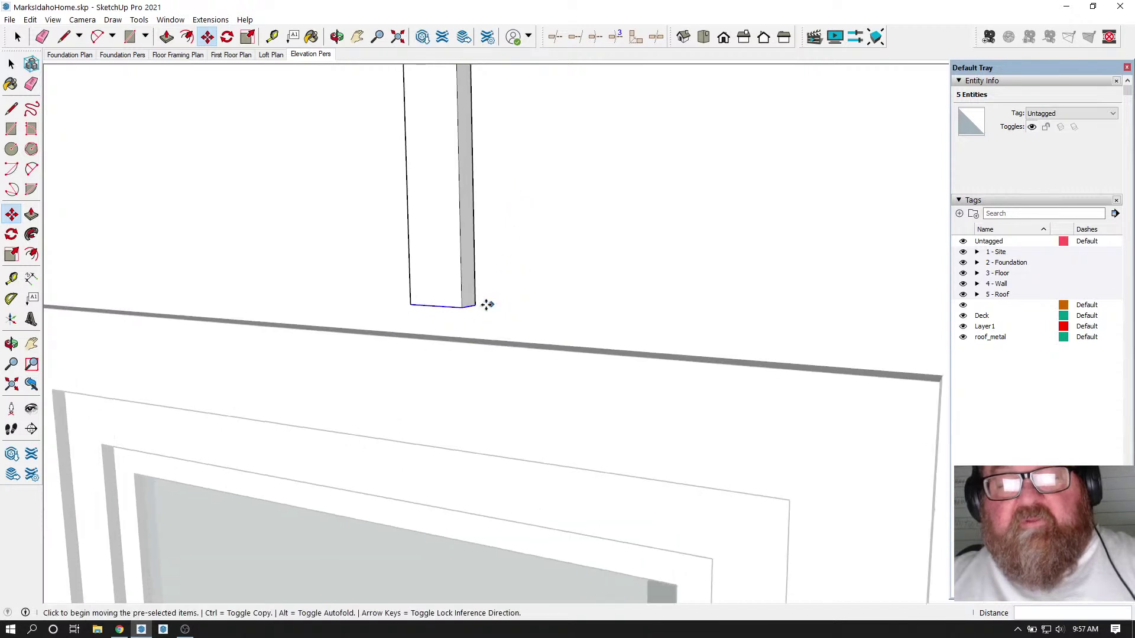
{"action": "scroll", "coordinate": [481, 305], "scroll_direction": "up", "scroll_amount": 1}
{"action": "left_click", "coordinate": [474, 308]}
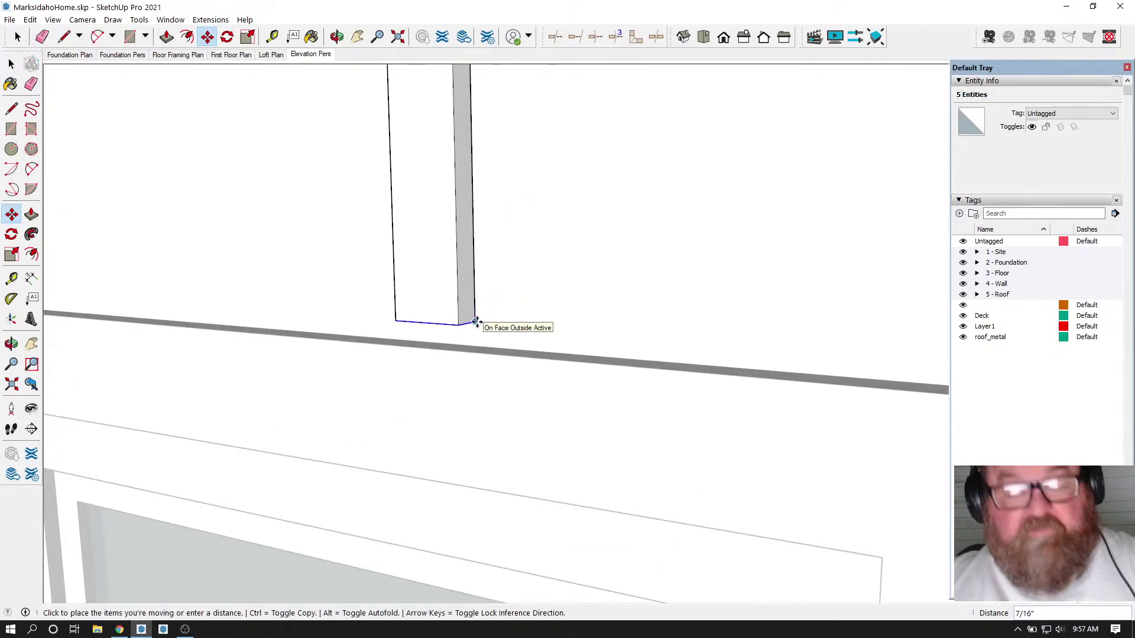
{"action": "left_click", "coordinate": [482, 344]}
{"action": "scroll", "coordinate": [530, 381], "scroll_direction": "down", "scroll_amount": 2}
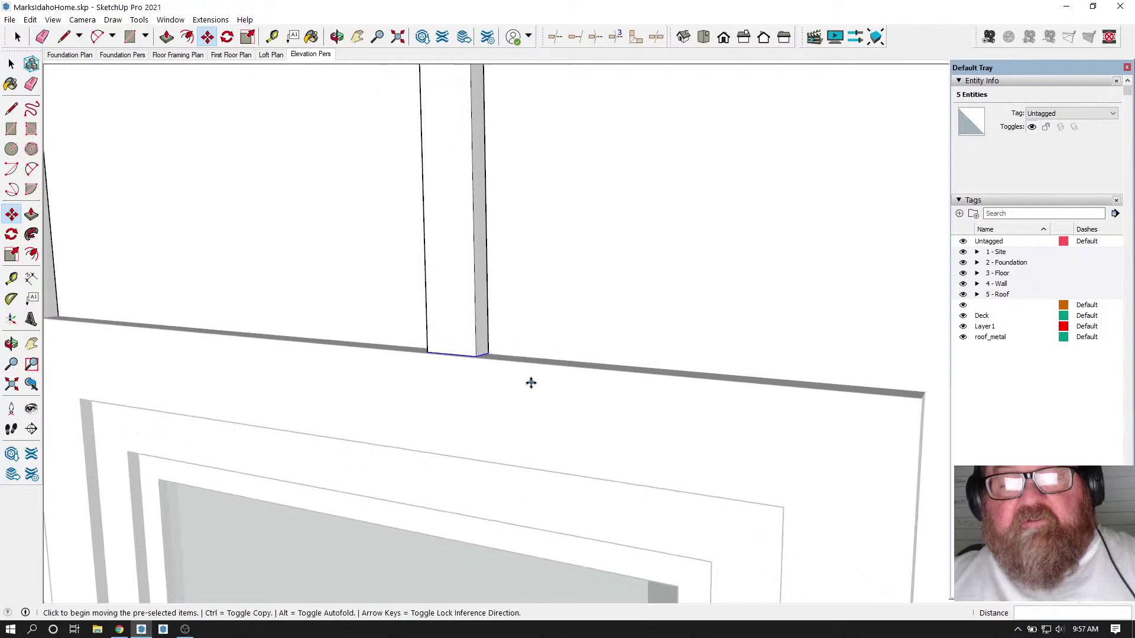
- Leave the batten group's editing mode and clear the selection
{"action": "scroll", "coordinate": [528, 384], "scroll_direction": "down", "scroll_amount": 3}
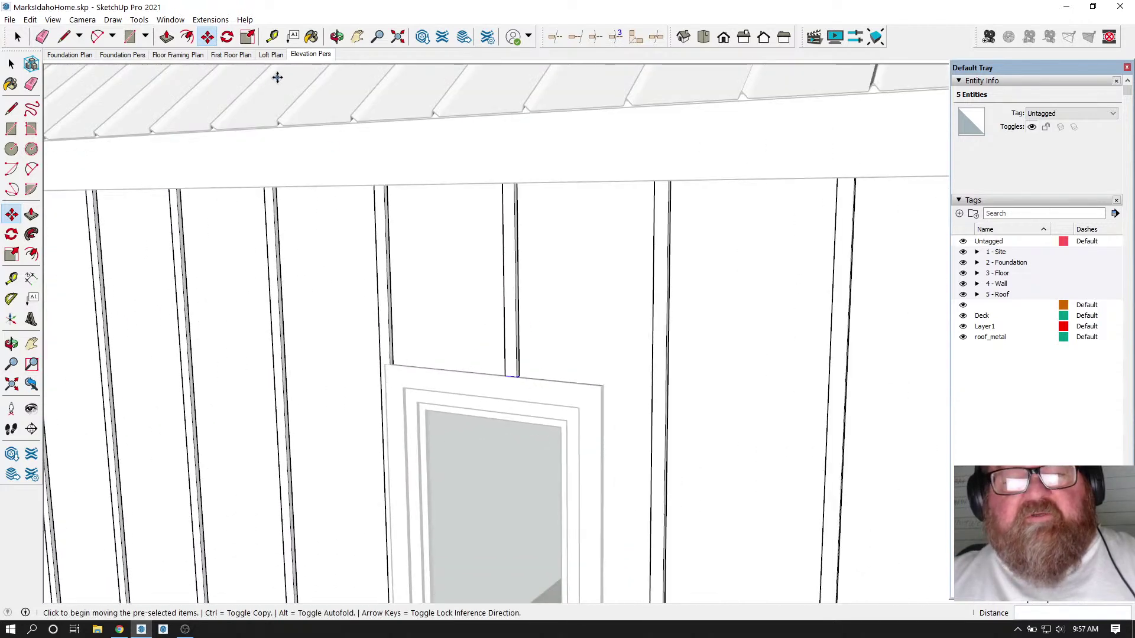
{"action": "left_click", "coordinate": [336, 36]}
{"action": "left_click_drag", "start_coordinate": [330, 220], "coordinate": [577, 355]}
{"action": "left_click", "coordinate": [16, 38]}
{"action": "left_click", "coordinate": [19, 36]}
{"action": "left_click", "coordinate": [186, 170]}
- Examine the board-and-batten siding on both long walls and the bare gable end from all around the house
{"action": "scroll", "coordinate": [187, 172], "scroll_direction": "down", "scroll_amount": 3}
{"action": "scroll", "coordinate": [503, 304], "scroll_direction": "up", "scroll_amount": 3}
{"action": "scroll", "coordinate": [480, 442], "scroll_direction": "down", "scroll_amount": 3}
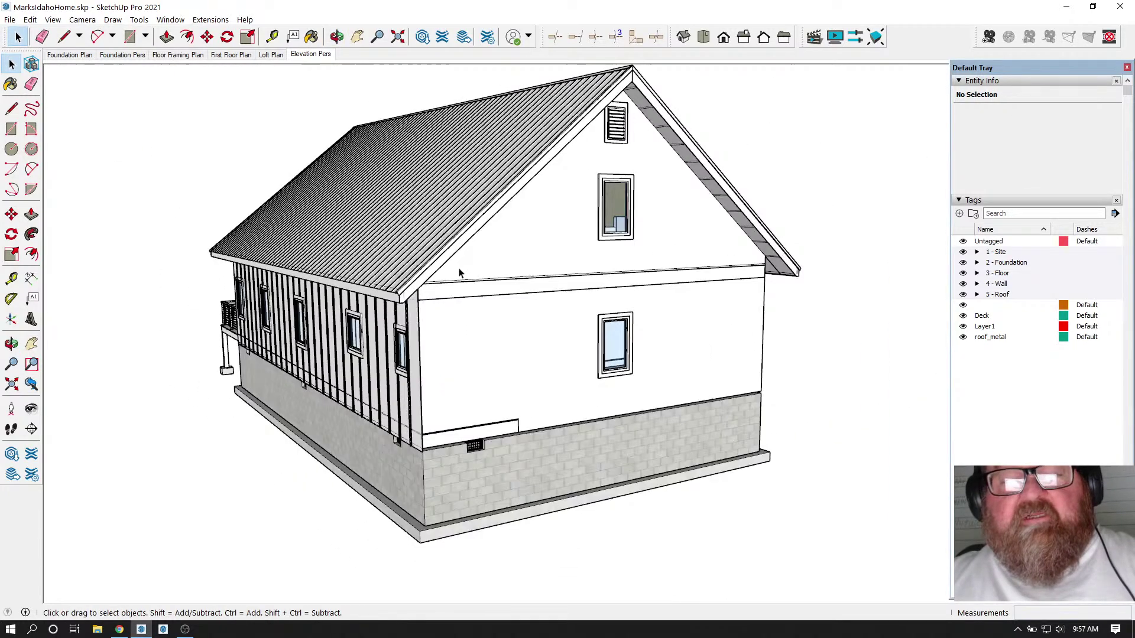
{"action": "scroll", "coordinate": [462, 272], "scroll_direction": "up", "scroll_amount": 2}
{"action": "key", "text": "o"}
{"action": "left_click_drag", "start_coordinate": [325, 284], "coordinate": [562, 240]}
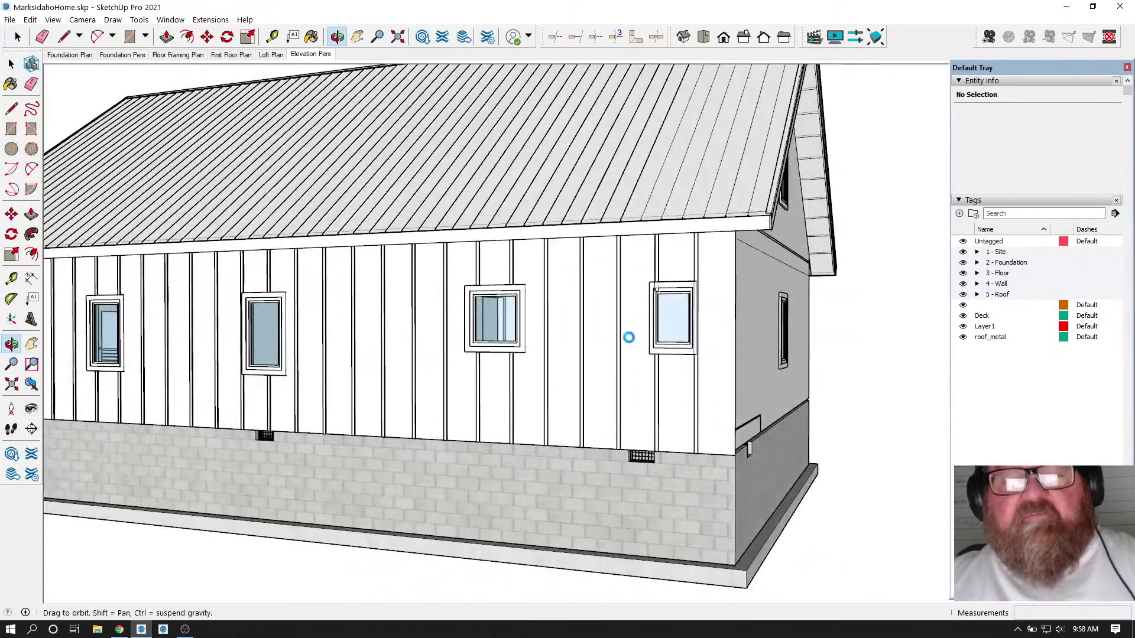
{"action": "left_click_drag", "start_coordinate": [667, 384], "coordinate": [317, 304]}
{"action": "scroll", "coordinate": [362, 302], "scroll_direction": "down", "scroll_amount": 5}
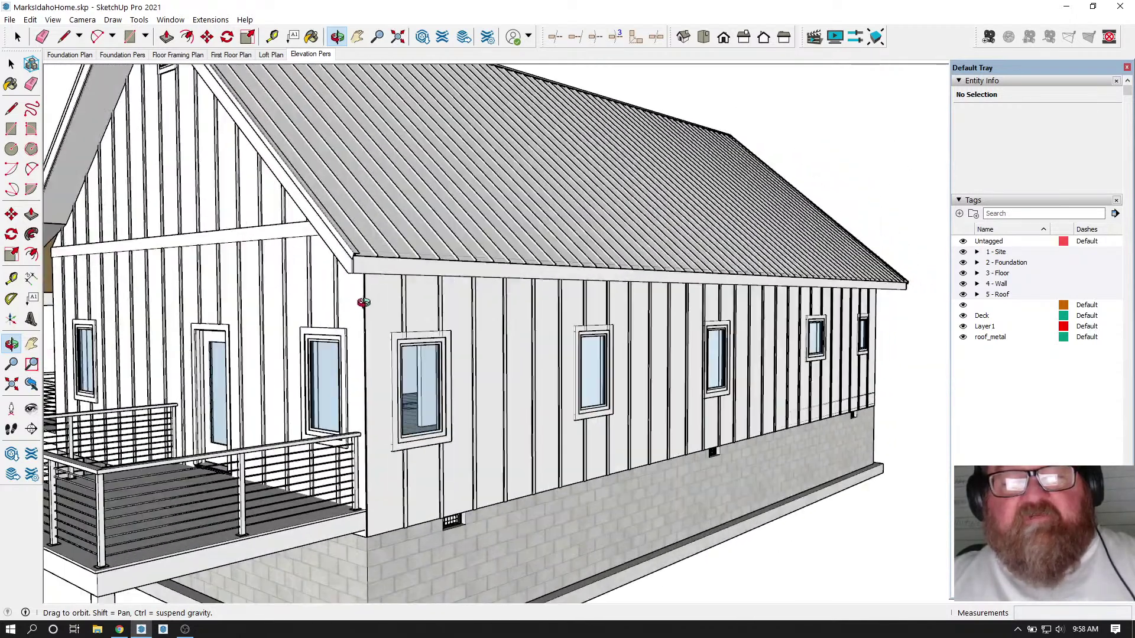
{"action": "left_click_drag", "start_coordinate": [408, 296], "coordinate": [409, 187]}
{"action": "left_click_drag", "start_coordinate": [559, 310], "coordinate": [364, 395]}
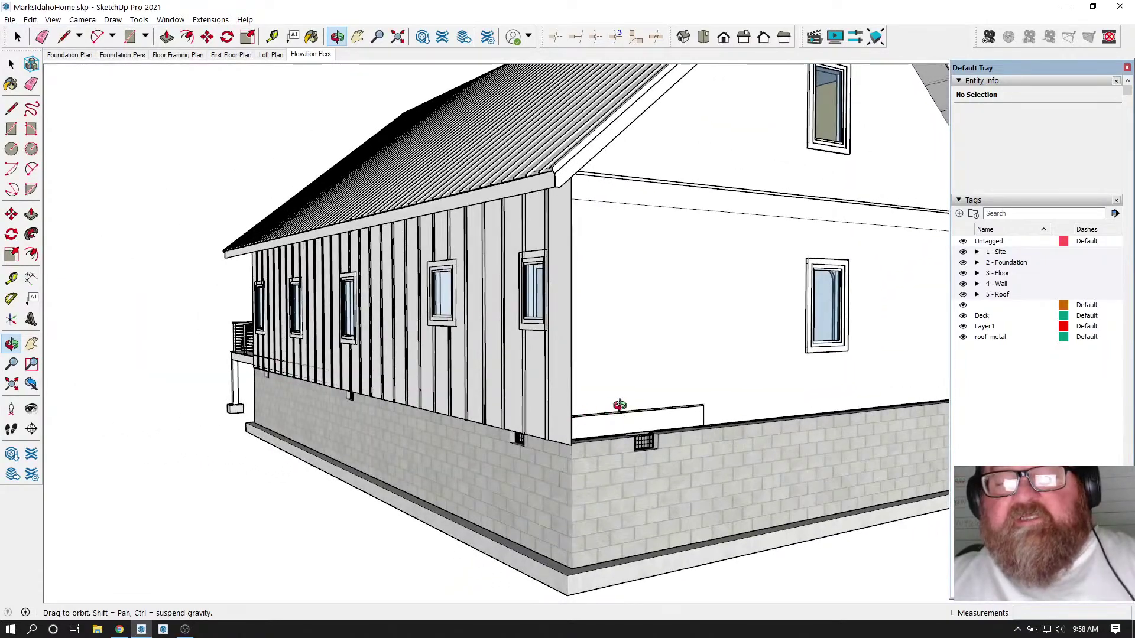
{"action": "left_click_drag", "start_coordinate": [711, 428], "coordinate": [319, 410]}
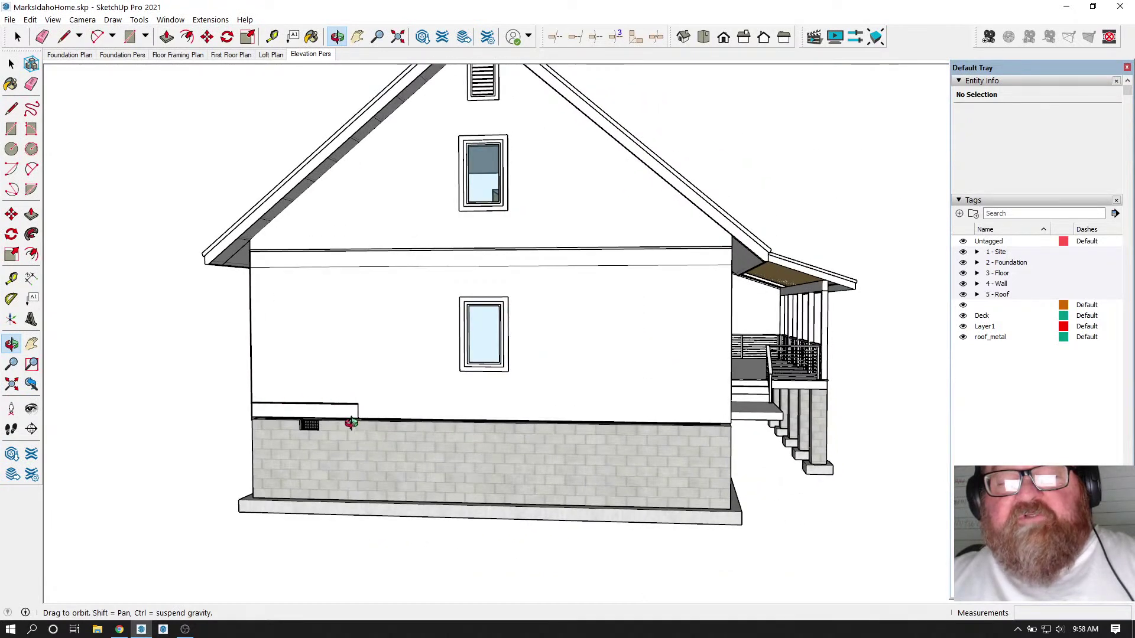
{"action": "left_click_drag", "start_coordinate": [574, 286], "coordinate": [597, 315]}
{"action": "left_click_drag", "start_coordinate": [645, 383], "coordinate": [576, 417]}
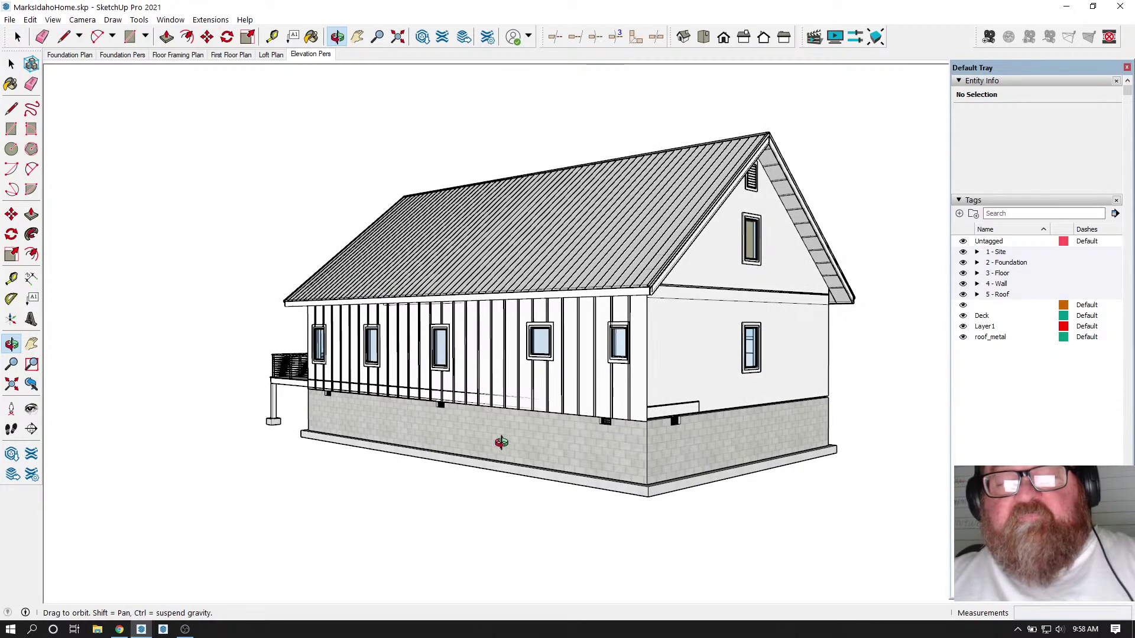
{"action": "scroll", "coordinate": [503, 439], "scroll_direction": "up", "scroll_amount": 6}
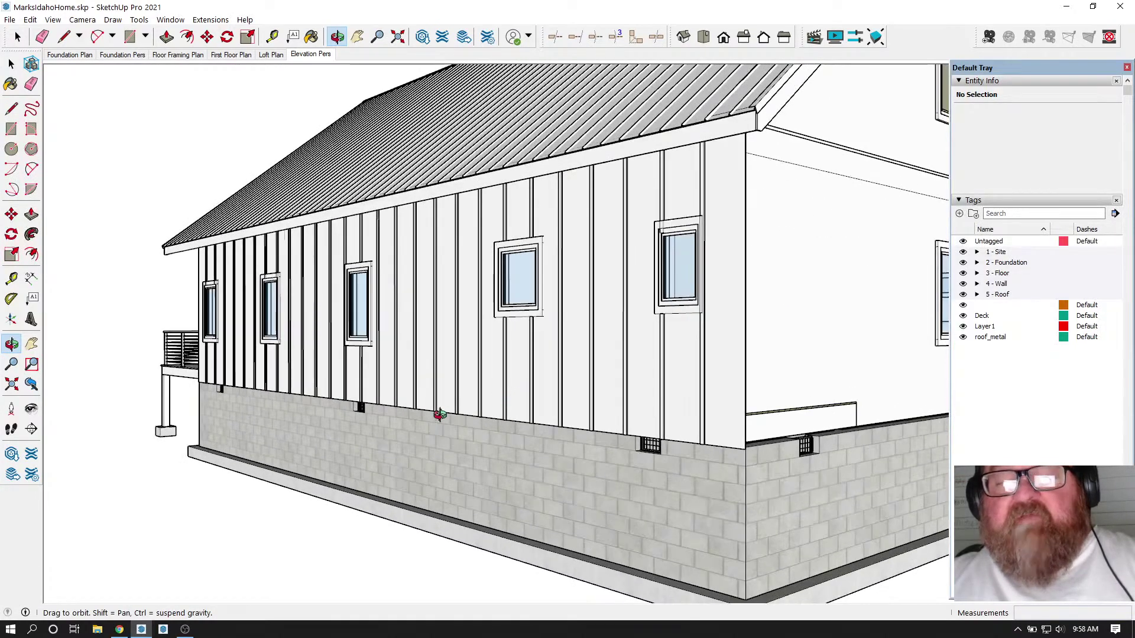
{"action": "scroll", "coordinate": [440, 415], "scroll_direction": "down", "scroll_amount": 3}
{"action": "scroll", "coordinate": [451, 425], "scroll_direction": "up", "scroll_amount": 4}
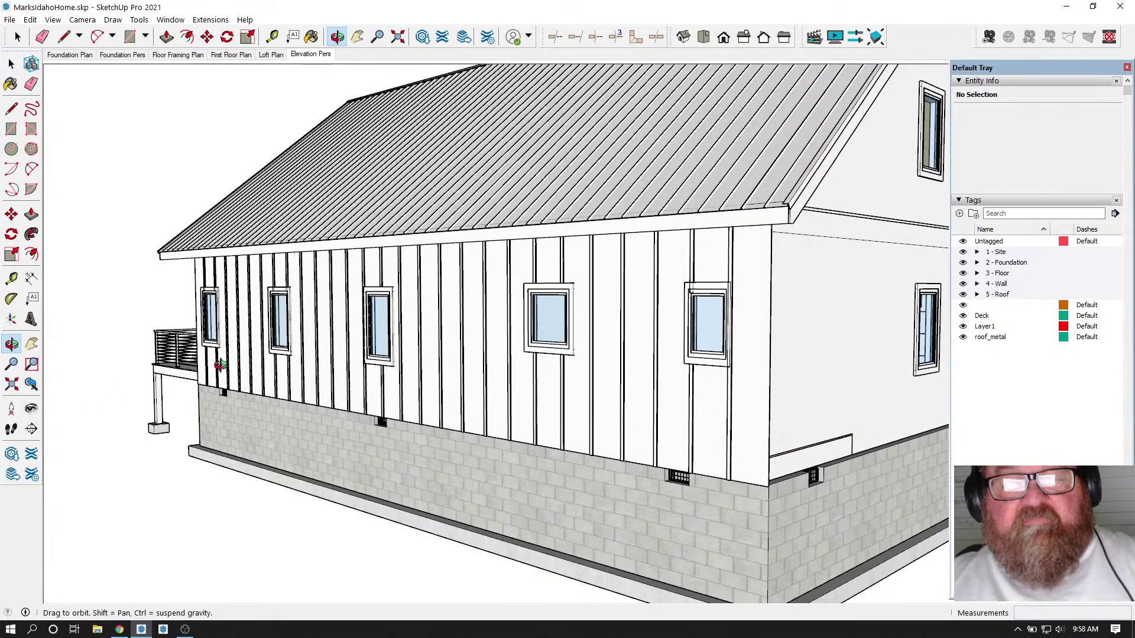
{"action": "scroll", "coordinate": [299, 458], "scroll_direction": "down", "scroll_amount": 3}
{"action": "left_click_drag", "start_coordinate": [715, 382], "coordinate": [456, 368]}
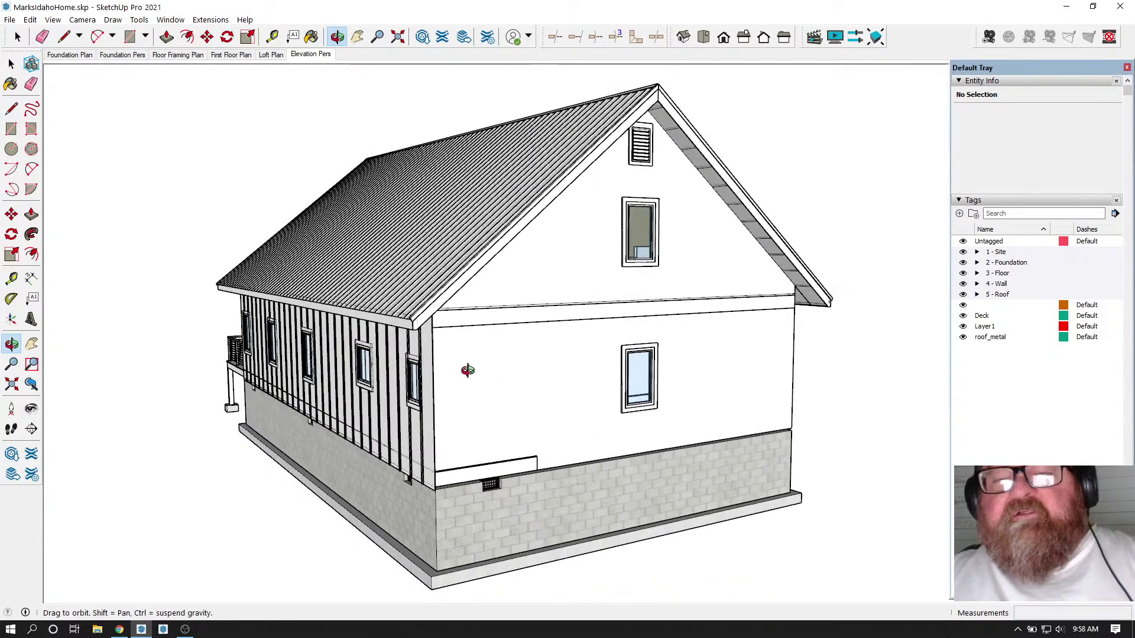
- Open the second-floor wall group on the bare gable end and select all geometry of its gable wall
{"action": "left_click", "coordinate": [11, 64]}
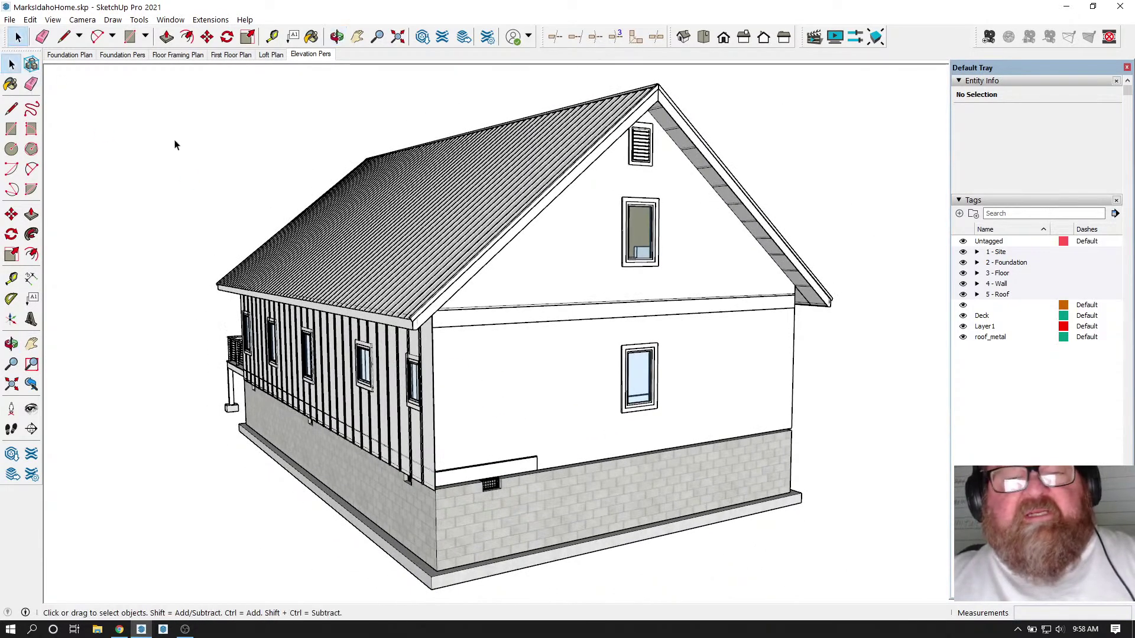
{"action": "left_click", "coordinate": [557, 273]}
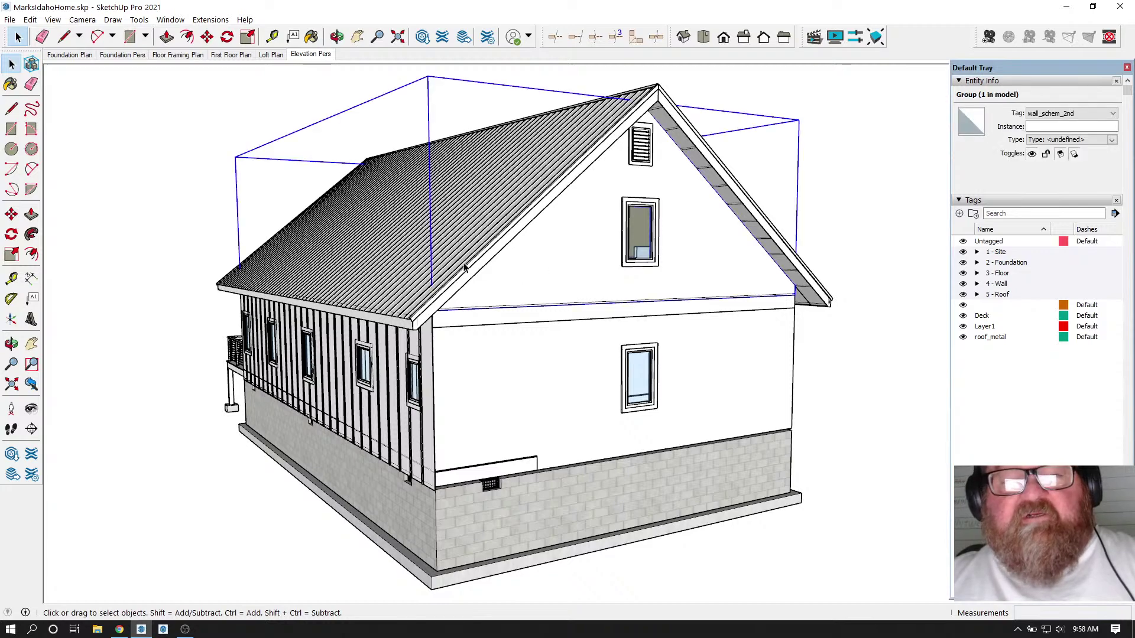
{"action": "left_click", "coordinate": [337, 36]}
{"action": "left_click_drag", "start_coordinate": [496, 241], "coordinate": [527, 309]}
{"action": "scroll", "coordinate": [527, 309], "scroll_direction": "down", "scroll_amount": 2}
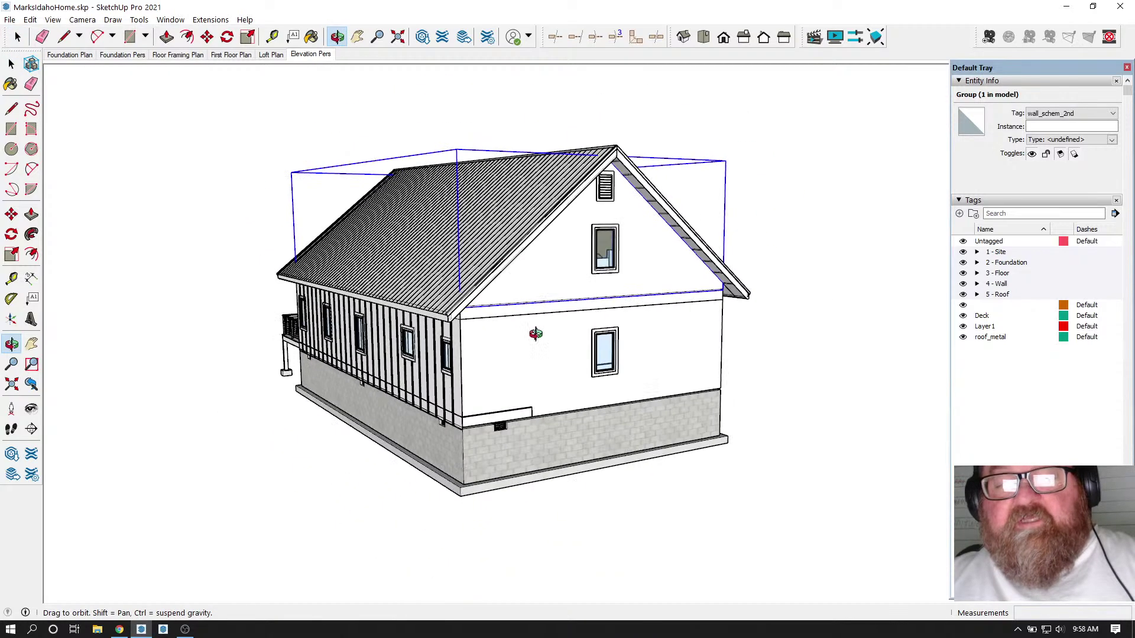
{"action": "scroll", "coordinate": [591, 367], "scroll_direction": "up", "scroll_amount": 3}
{"action": "left_click", "coordinate": [18, 37]}
{"action": "double_click", "coordinate": [544, 208]}
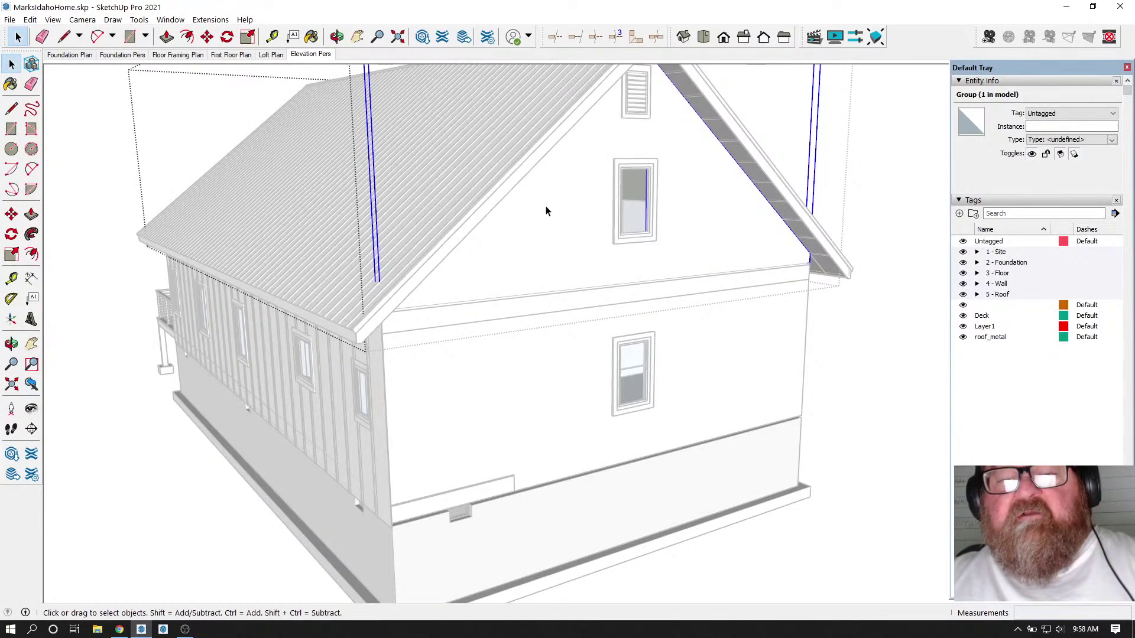
{"action": "triple_click", "coordinate": [546, 211]}
{"action": "scroll", "coordinate": [598, 253], "scroll_direction": "down", "scroll_amount": 2}
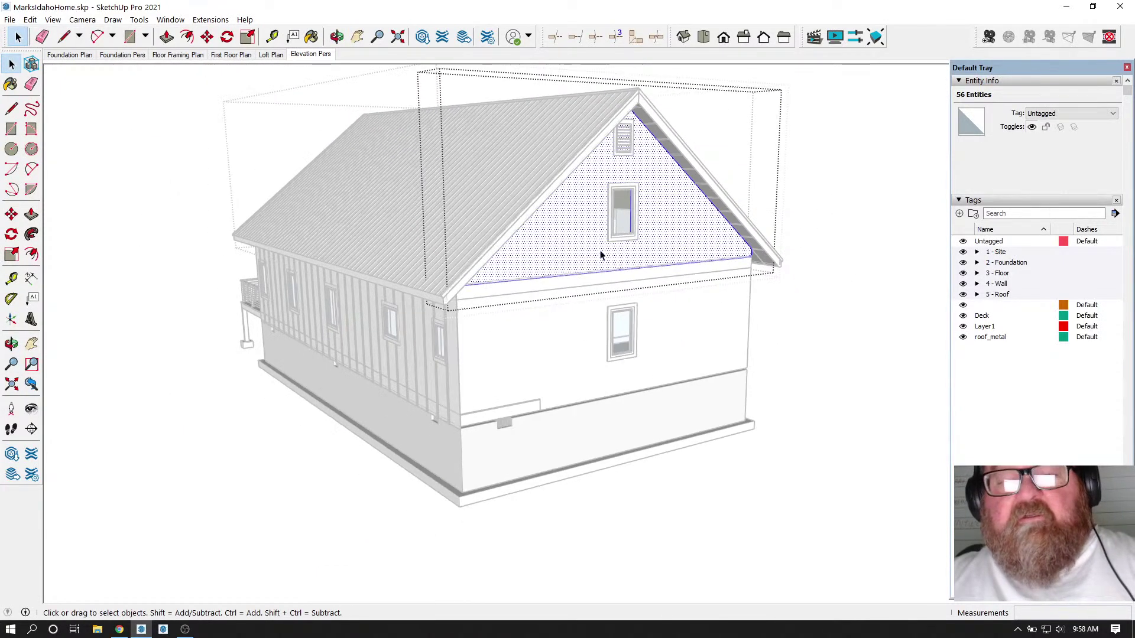
{"action": "scroll", "coordinate": [601, 255], "scroll_direction": "up", "scroll_amount": 1}
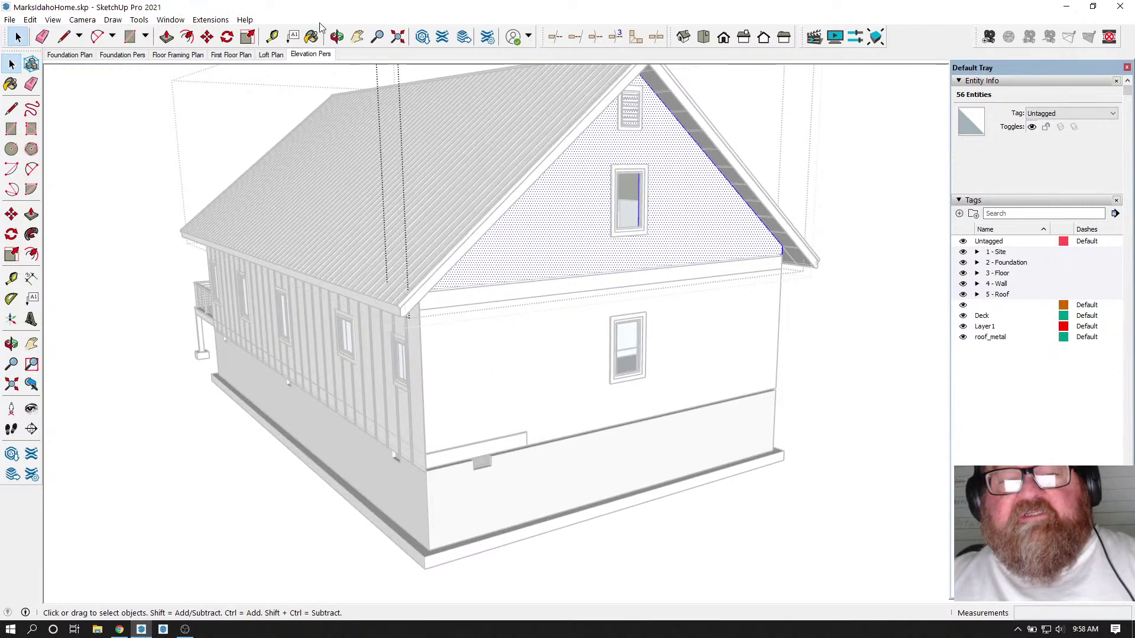
{"action": "middle_click_drag", "start_coordinate": [507, 208], "coordinate": [507, 255]}
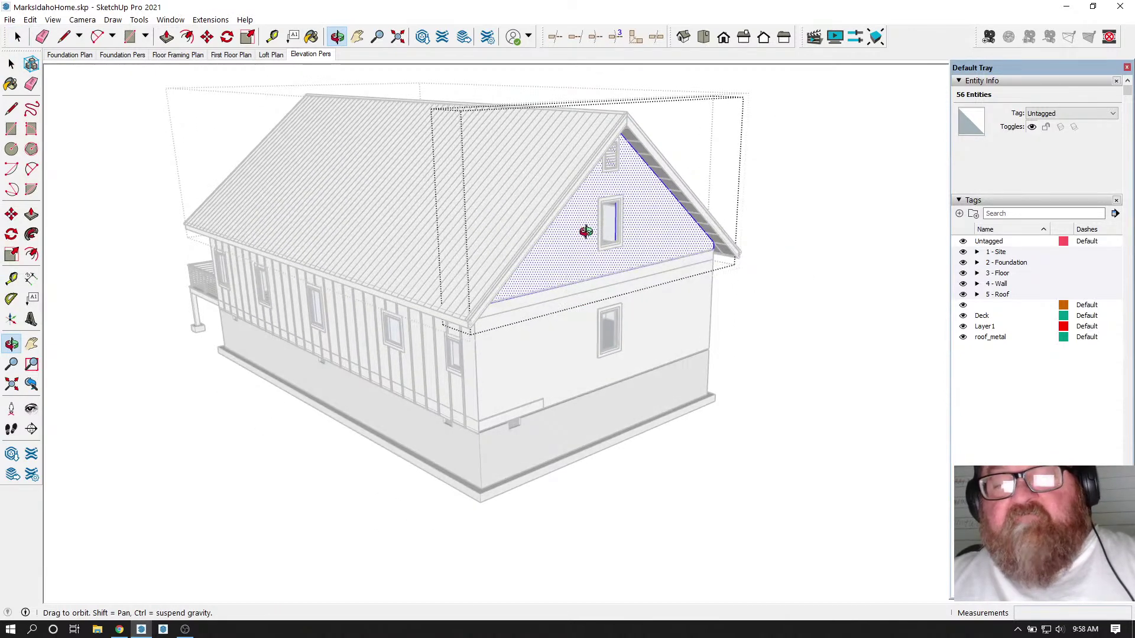
{"action": "left_click", "coordinate": [207, 39]}
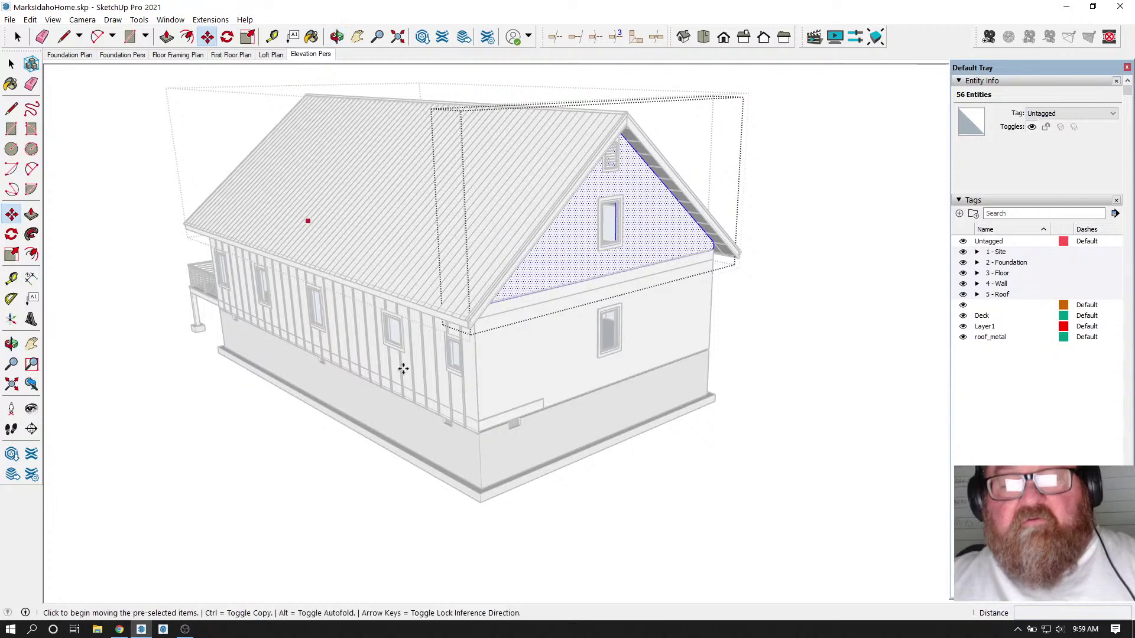
{"action": "left_click", "coordinate": [498, 508]}
{"action": "key", "text": "ctrl"}
{"action": "key", "text": "ctrl"}
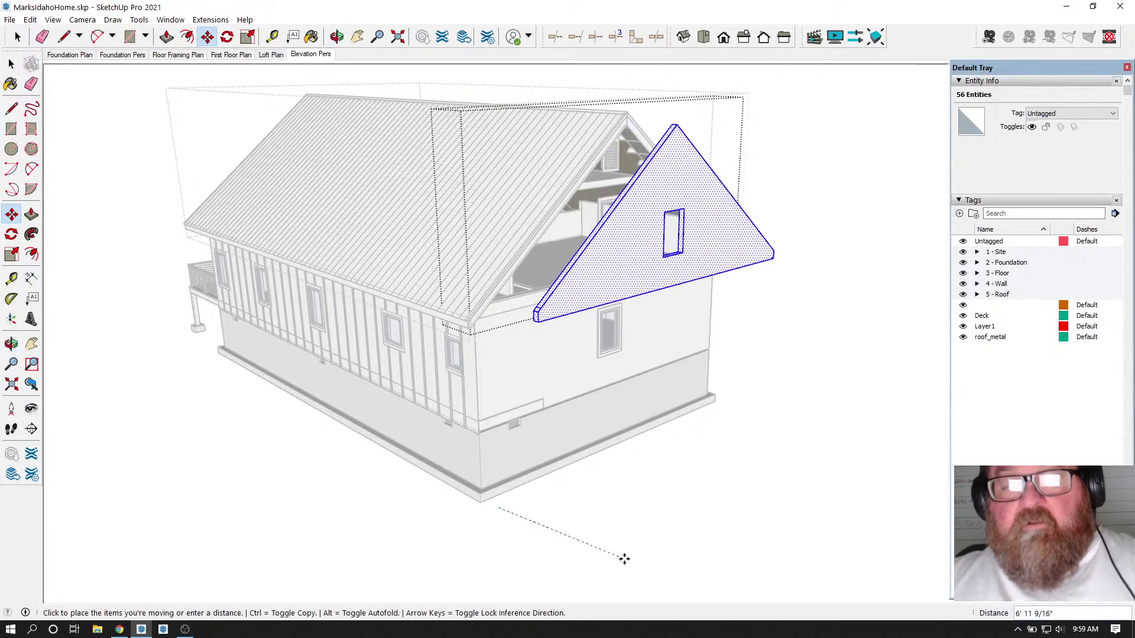
{"action": "key", "text": "Escape"}
- Copy only the outer face of the second-floor gable wall 20' outward along the green axis
{"action": "key", "text": "space"}
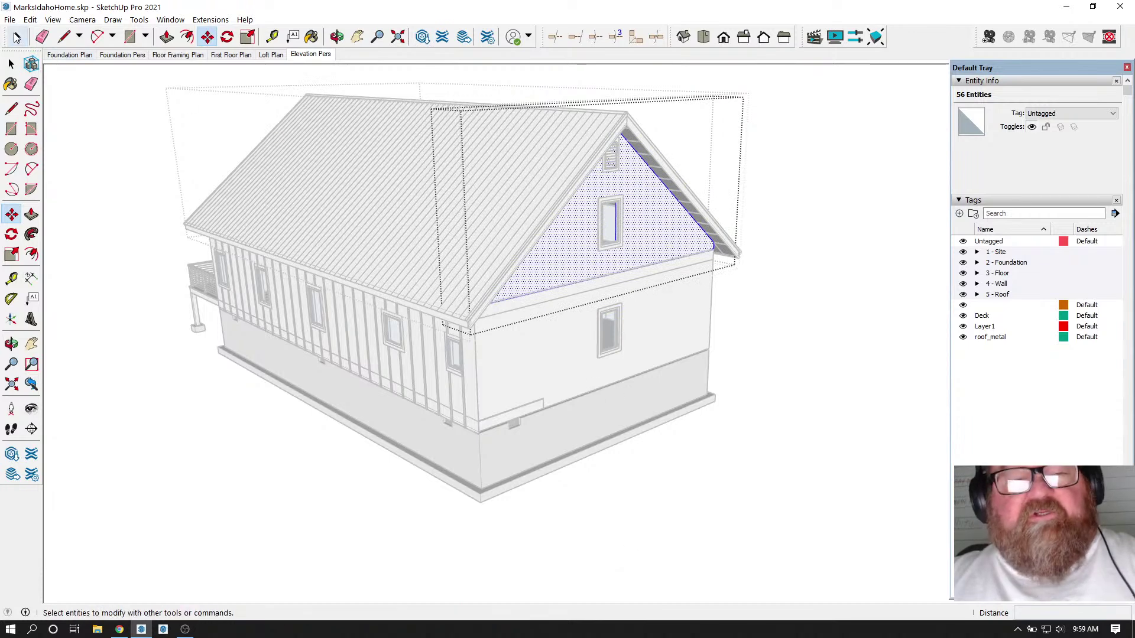
{"action": "left_click", "coordinate": [574, 248]}
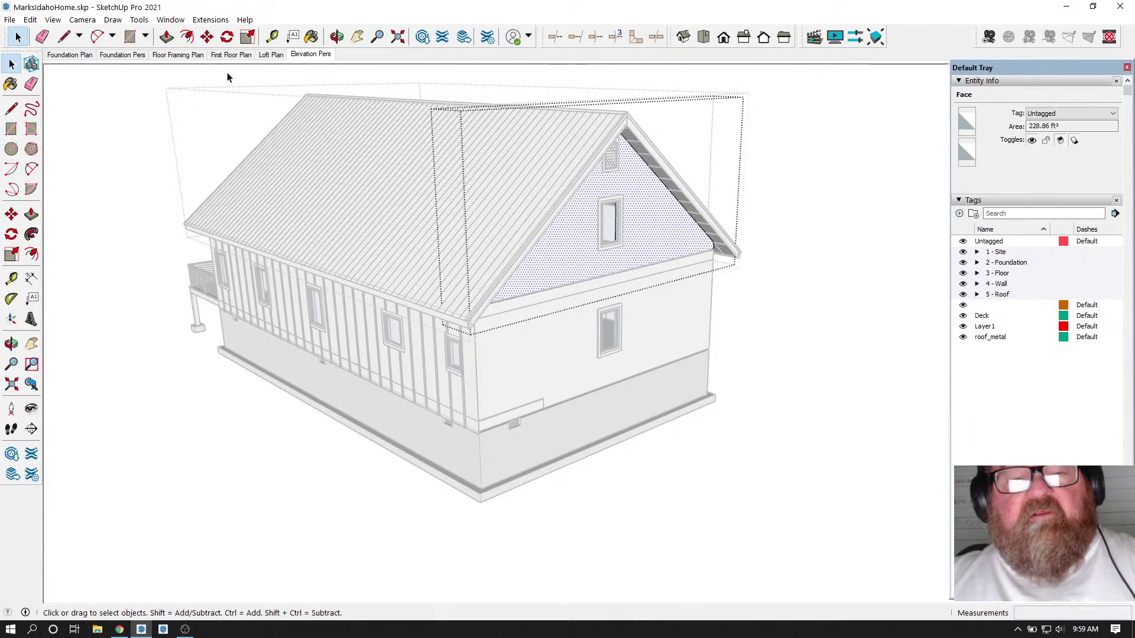
{"action": "left_click", "coordinate": [207, 36]}
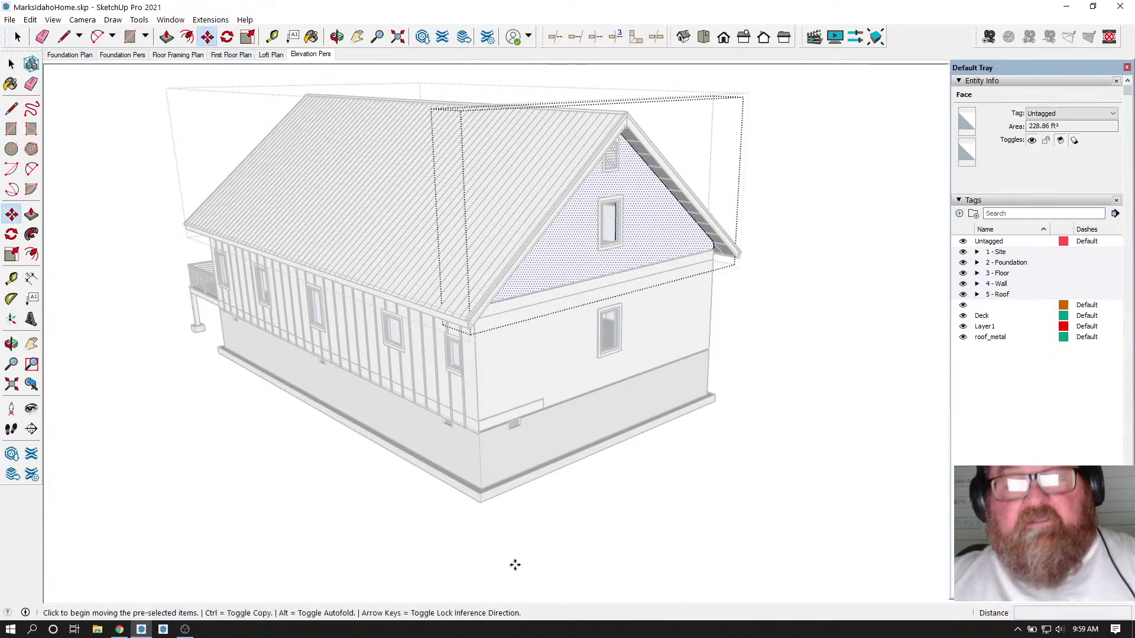
{"action": "left_click", "coordinate": [483, 512]}
{"action": "key", "text": "ctrl"}
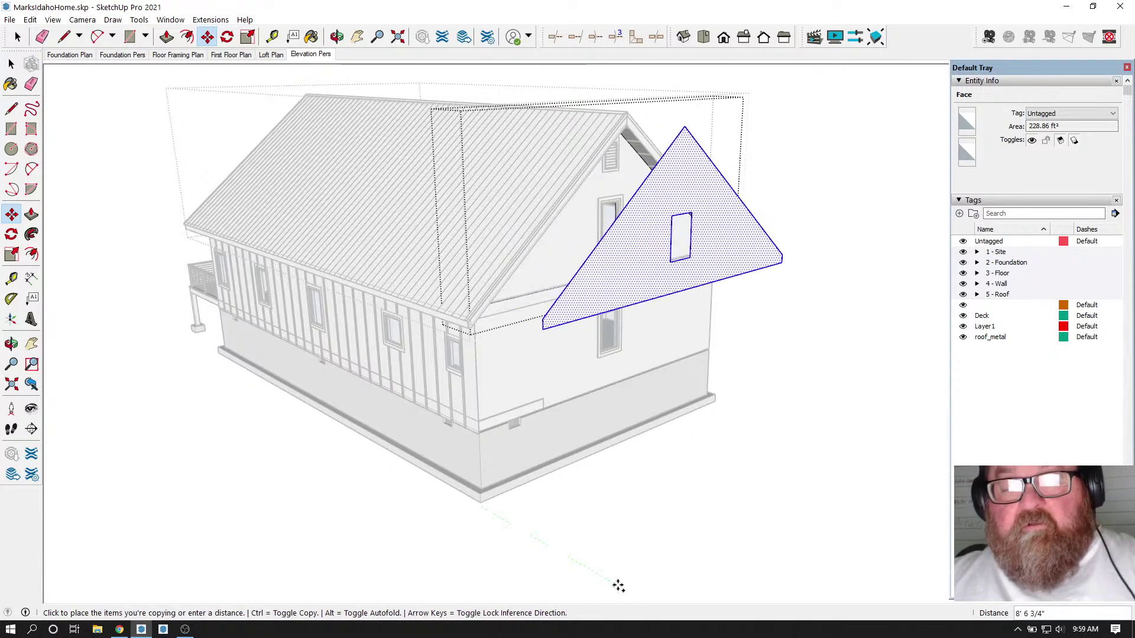
{"action": "key", "text": "ctrl"}
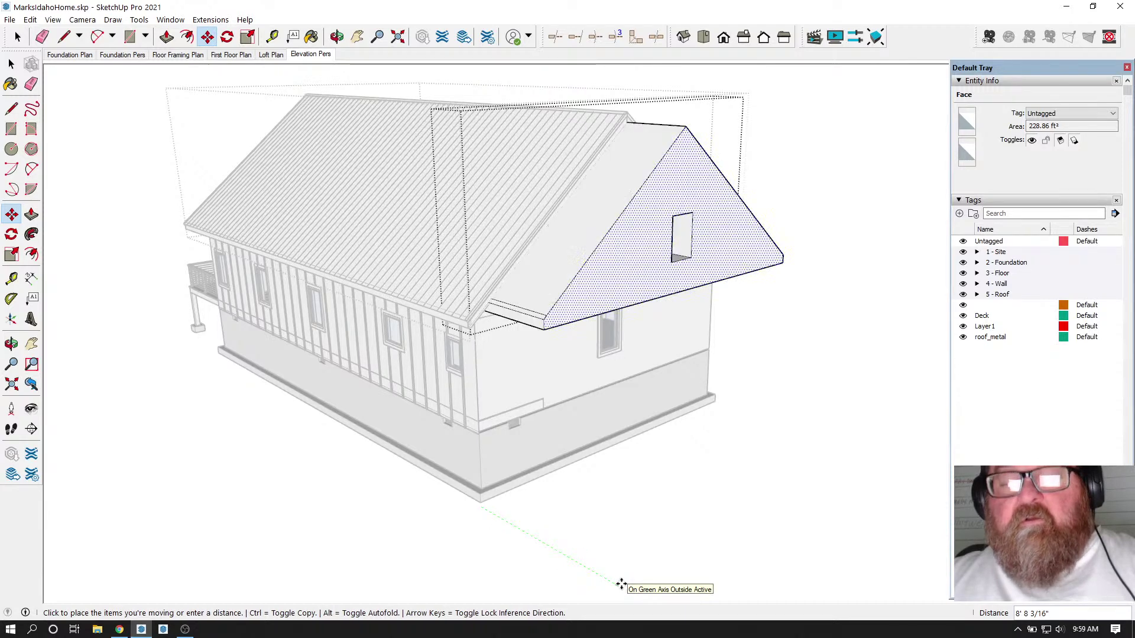
{"action": "key", "text": "ctrl"}
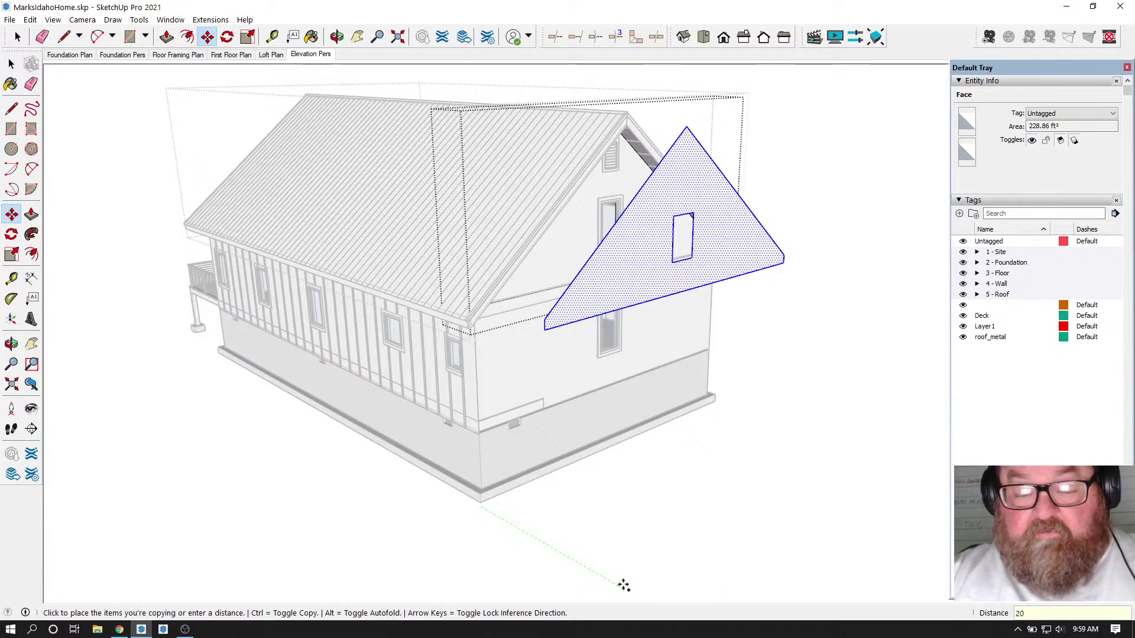
{"action": "key", "text": "Return"}
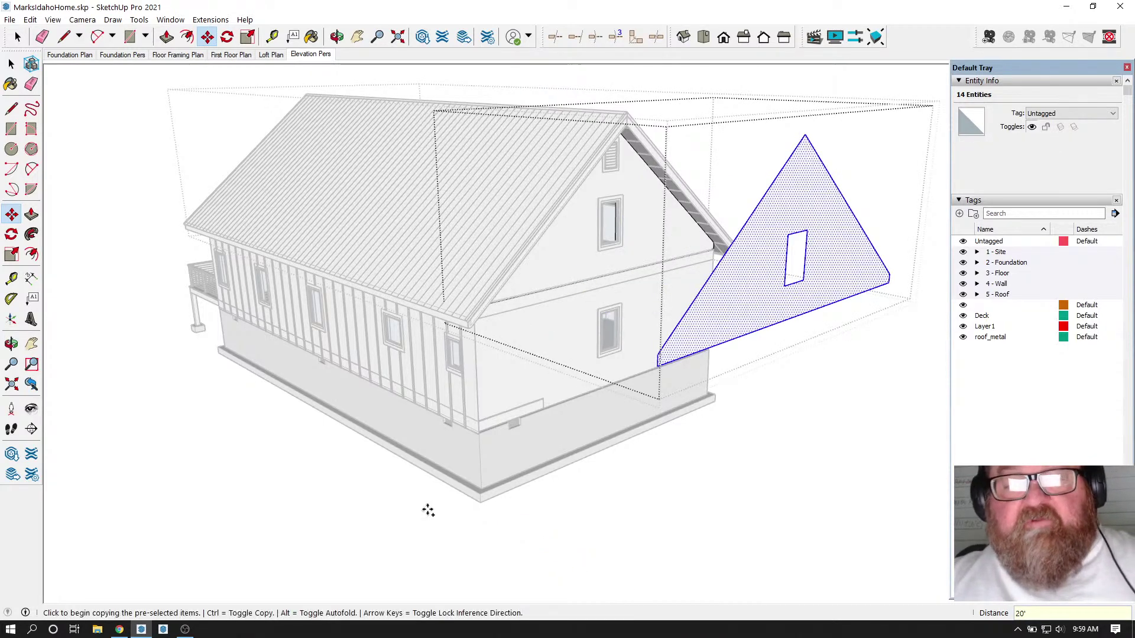
{"action": "left_click", "coordinate": [245, 19]}
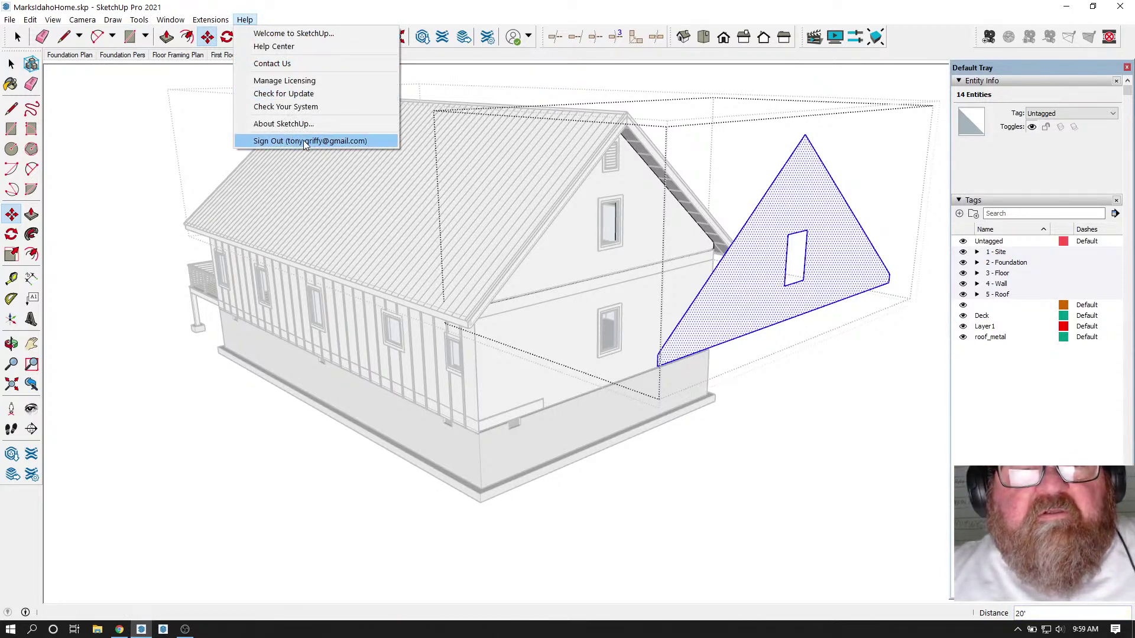
{"action": "left_click", "coordinate": [287, 9]}
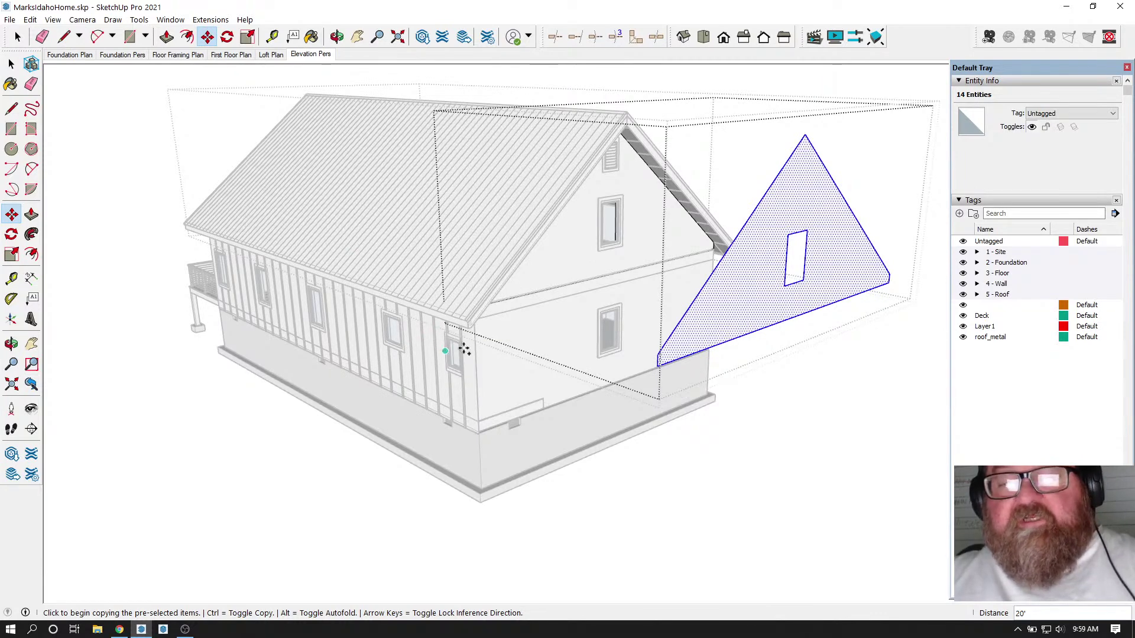
- Open the first-floor wall group and copy its outer gable-end face 20' outward along the green axis
{"action": "key", "text": "space"}
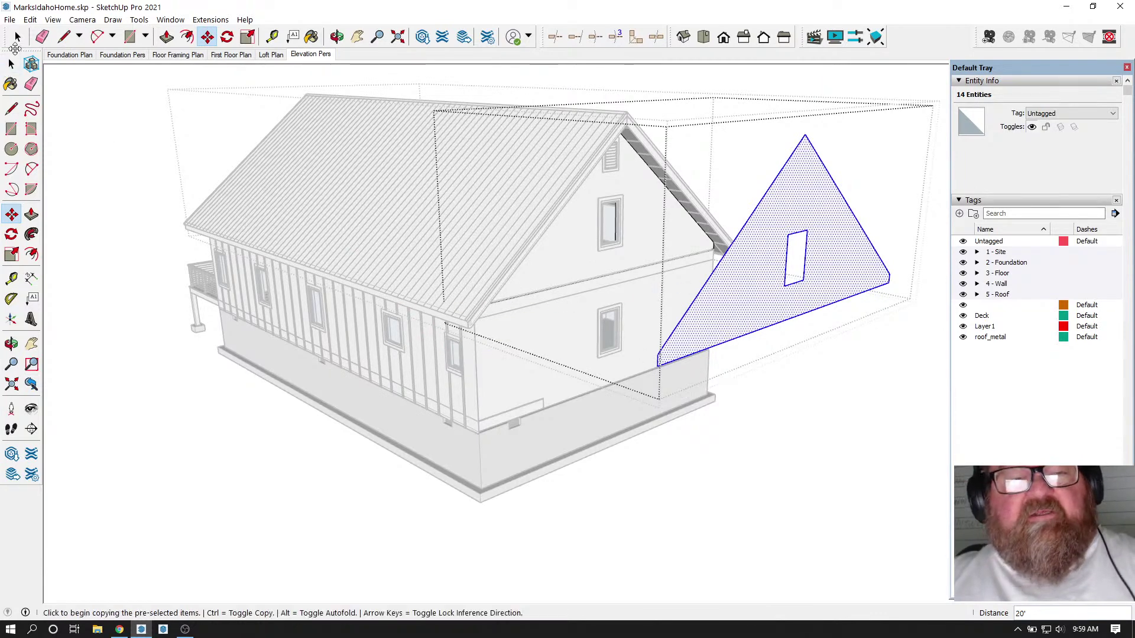
{"action": "left_click", "coordinate": [503, 359]}
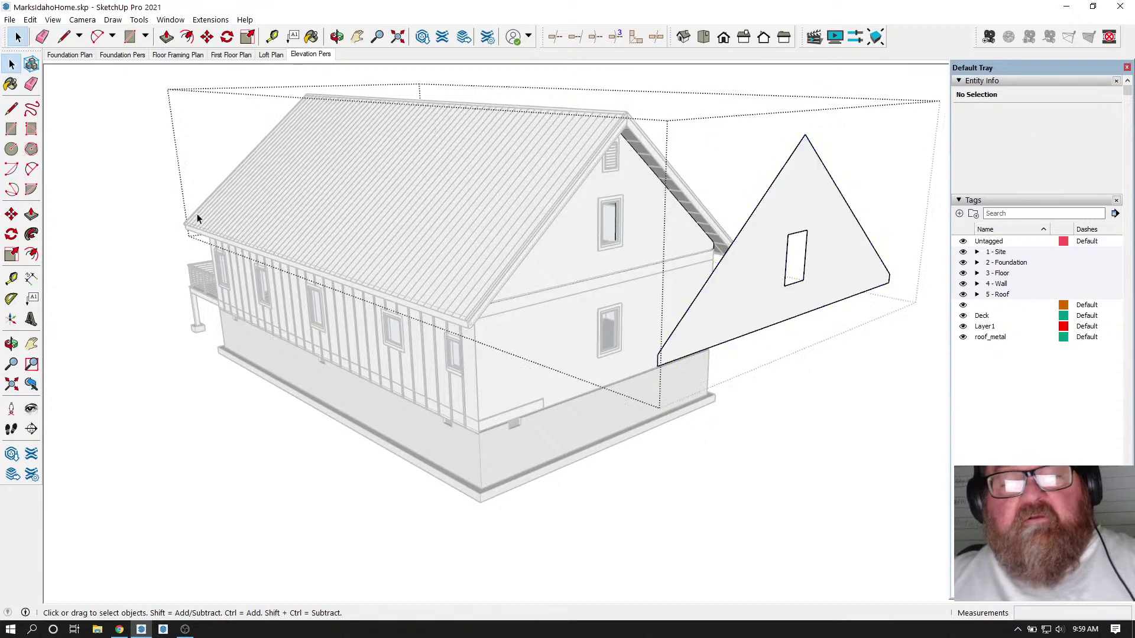
{"action": "left_click", "coordinate": [282, 267]}
{"action": "double_click", "coordinate": [499, 354]}
{"action": "left_click", "coordinate": [509, 354]}
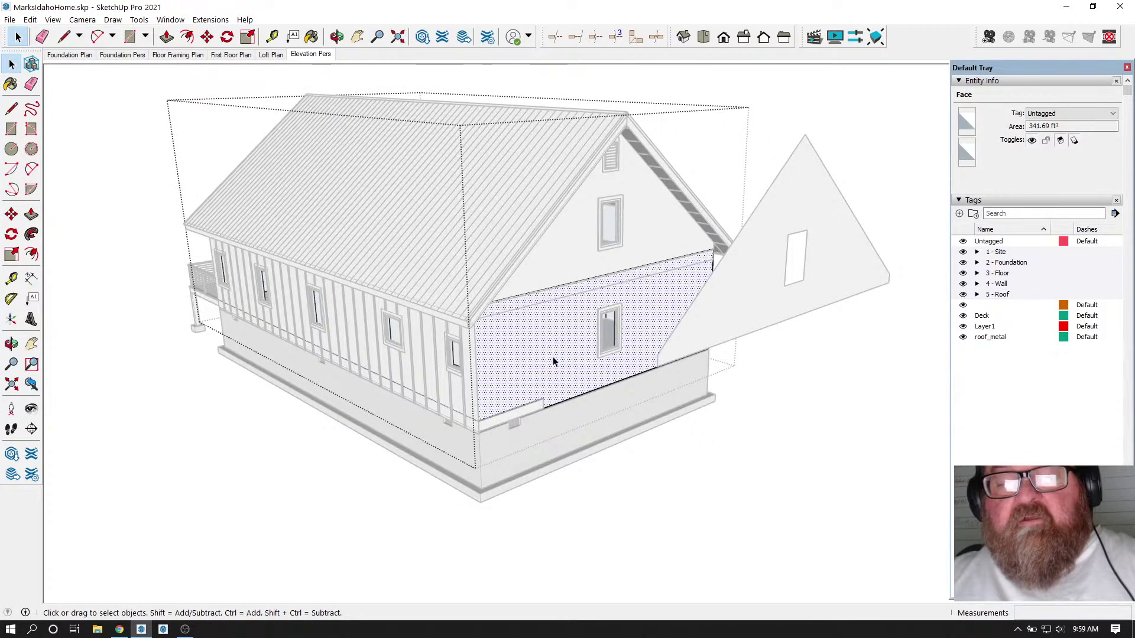
{"action": "left_click", "coordinate": [207, 37]}
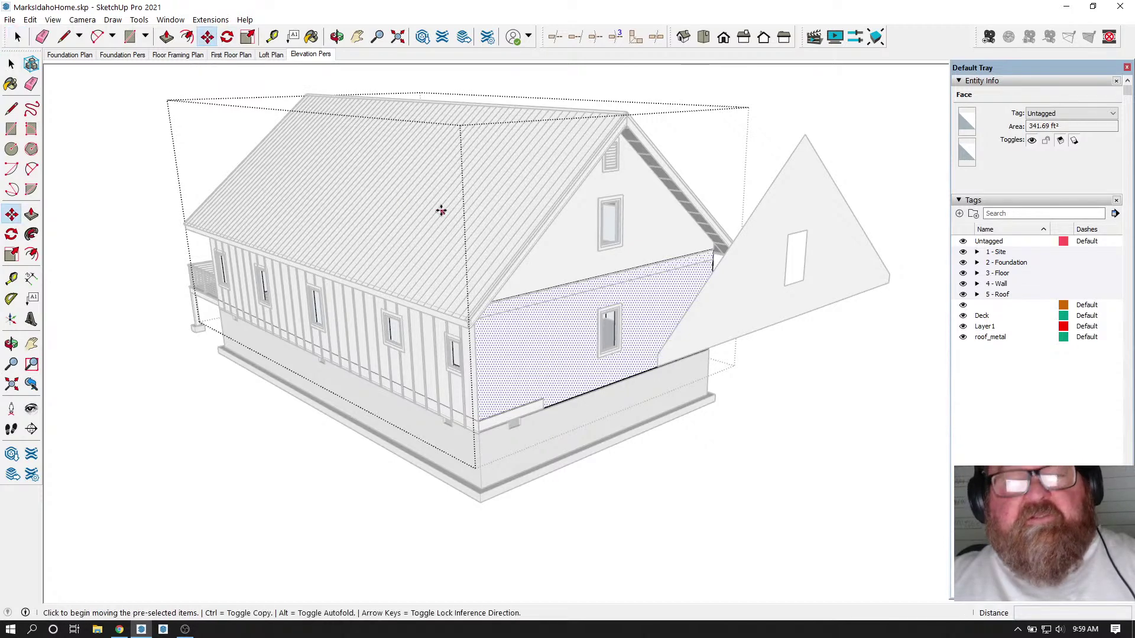
{"action": "scroll", "coordinate": [437, 216], "scroll_direction": "down", "scroll_amount": 1}
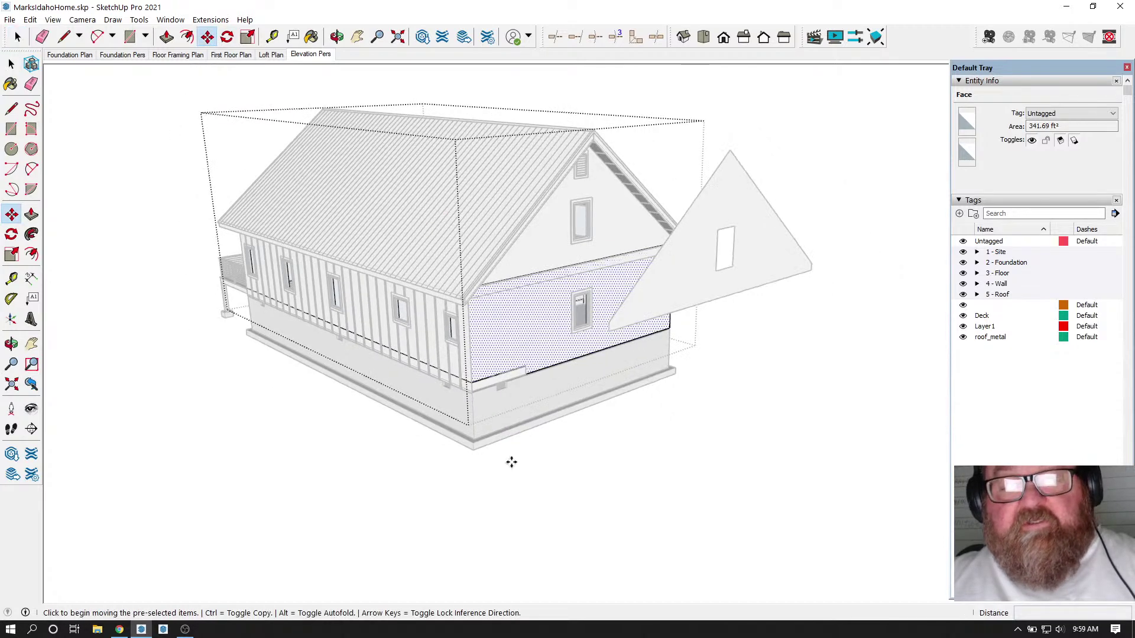
{"action": "left_click", "coordinate": [473, 452]}
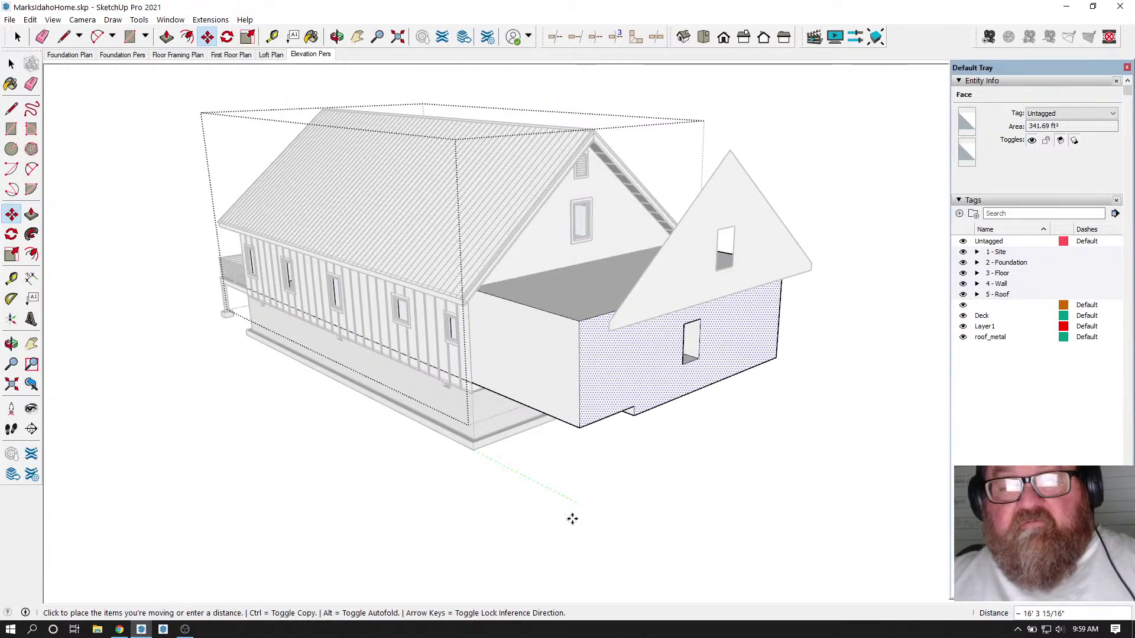
{"action": "key", "text": "ctrl"}
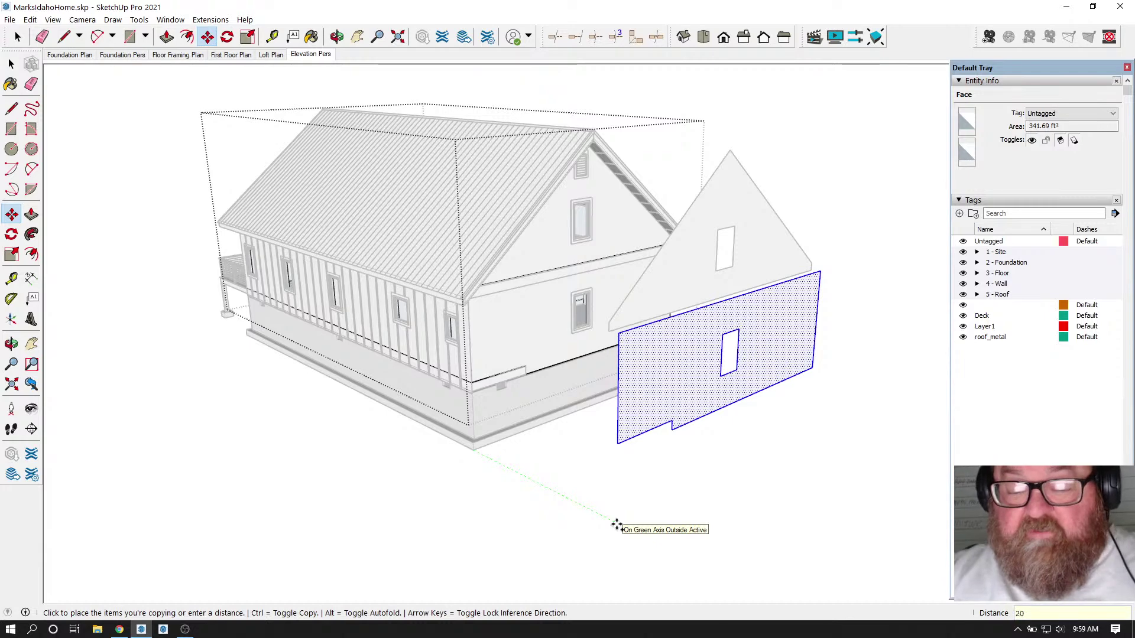
{"action": "key", "text": "Return"}
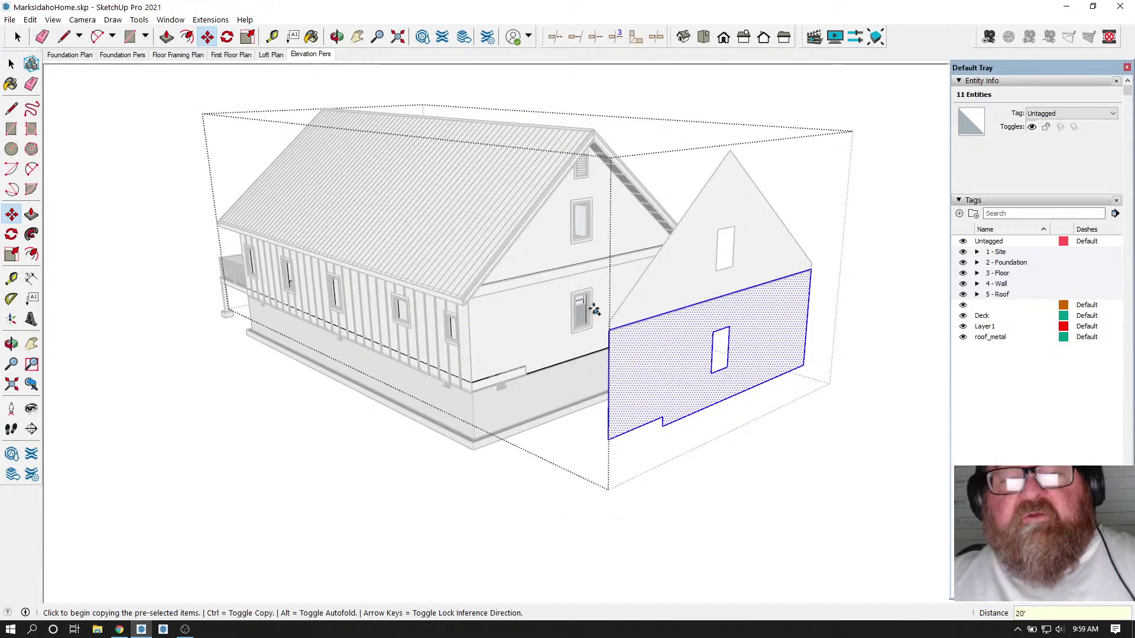
- Lower the raised section of the copied lower face's bottom edge to the notch's lower corner, making the bottom edge straight
{"action": "left_click", "coordinate": [337, 37]}
{"action": "left_click_drag", "start_coordinate": [558, 219], "coordinate": [247, 271]}
{"action": "scroll", "coordinate": [247, 272], "scroll_direction": "up", "scroll_amount": 5}
{"action": "scroll", "coordinate": [203, 296], "scroll_direction": "up", "scroll_amount": 5}
{"action": "scroll", "coordinate": [249, 294], "scroll_direction": "up", "scroll_amount": 3}
{"action": "scroll", "coordinate": [430, 217], "scroll_direction": "down", "scroll_amount": 2}
{"action": "left_click_drag", "start_coordinate": [546, 284], "coordinate": [347, 284]}
{"action": "scroll", "coordinate": [390, 246], "scroll_direction": "down", "scroll_amount": 2}
{"action": "left_click_drag", "start_coordinate": [533, 327], "coordinate": [444, 332]}
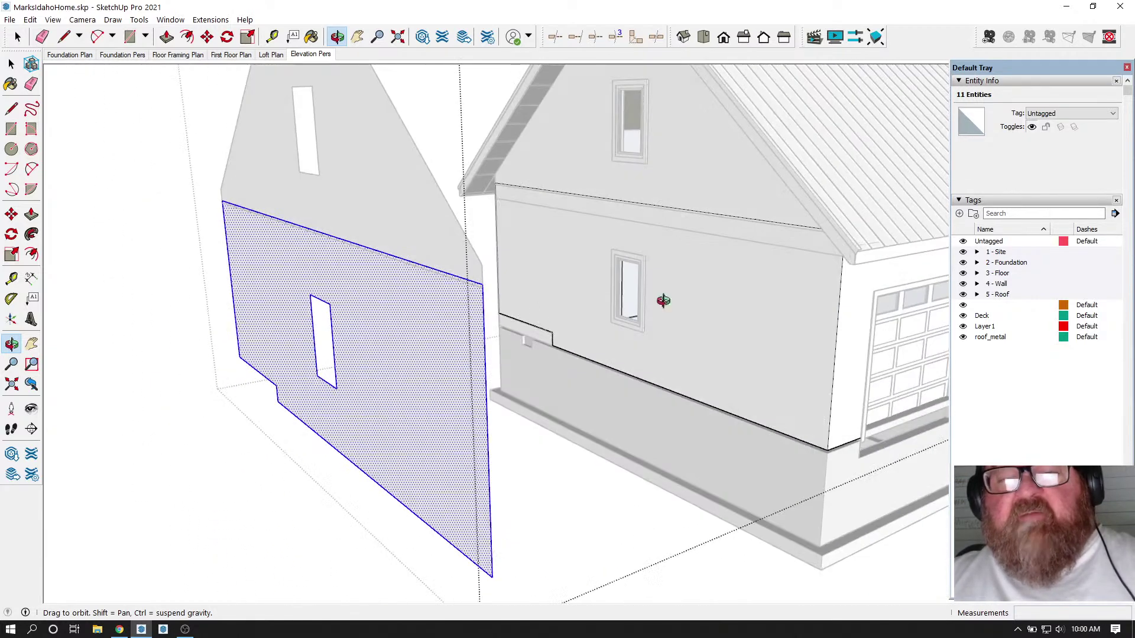
{"action": "scroll", "coordinate": [674, 284], "scroll_direction": "down", "scroll_amount": 2}
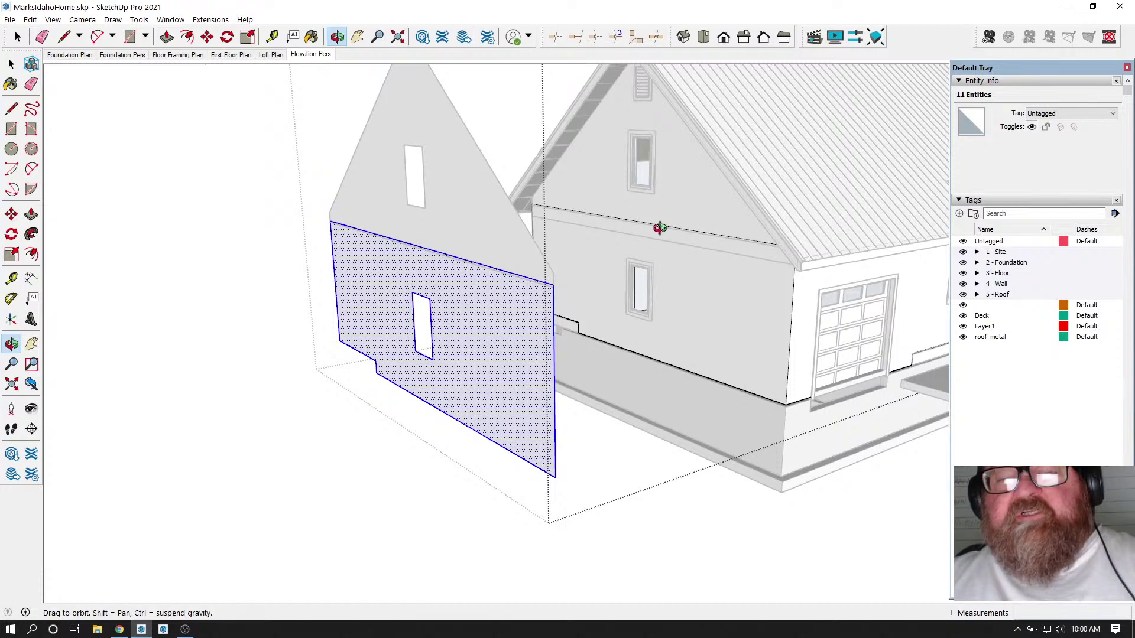
{"action": "mouse_move", "coordinate": [408, 350]}
{"action": "left_mouse_down"}
{"action": "mouse_move", "coordinate": [438, 363]}
{"action": "mouse_move", "coordinate": [603, 362]}
{"action": "left_mouse_up"}
{"action": "scroll", "coordinate": [532, 386], "scroll_direction": "up", "scroll_amount": 4}
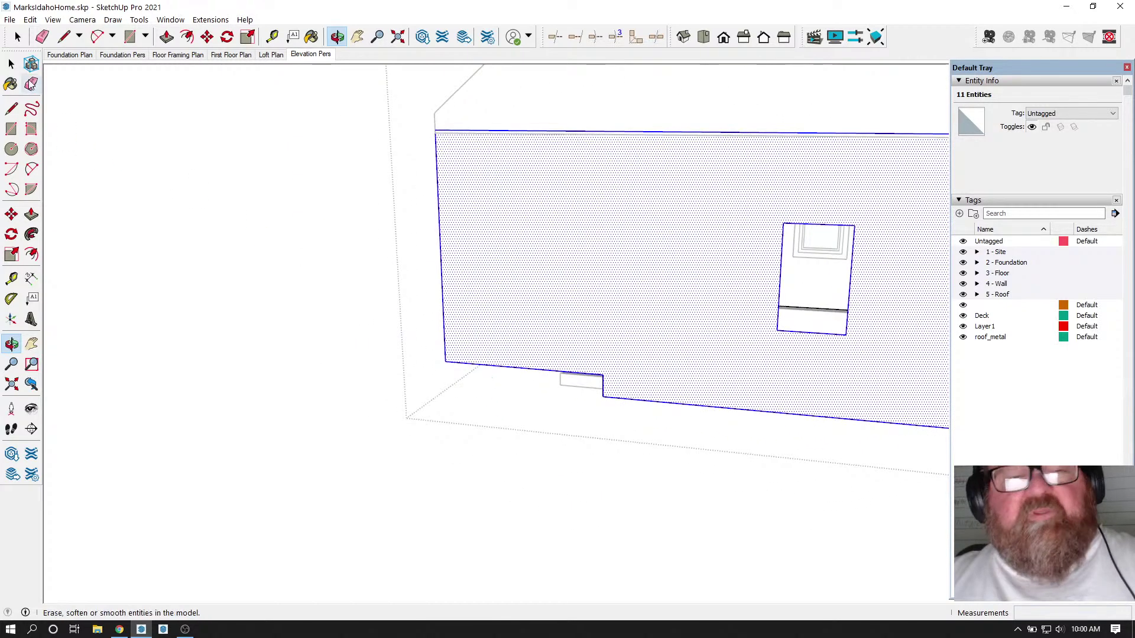
{"action": "left_click", "coordinate": [11, 64]}
{"action": "scroll", "coordinate": [532, 397], "scroll_direction": "up", "scroll_amount": 3}
{"action": "left_click", "coordinate": [545, 367]}
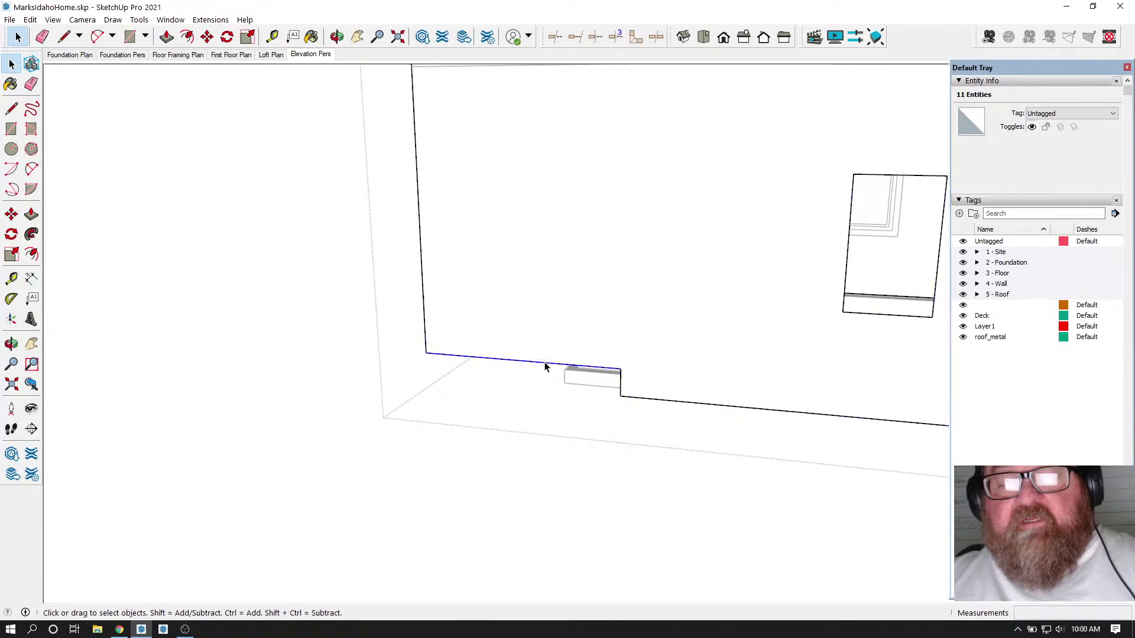
{"action": "scroll", "coordinate": [633, 398], "scroll_direction": "up", "scroll_amount": 2}
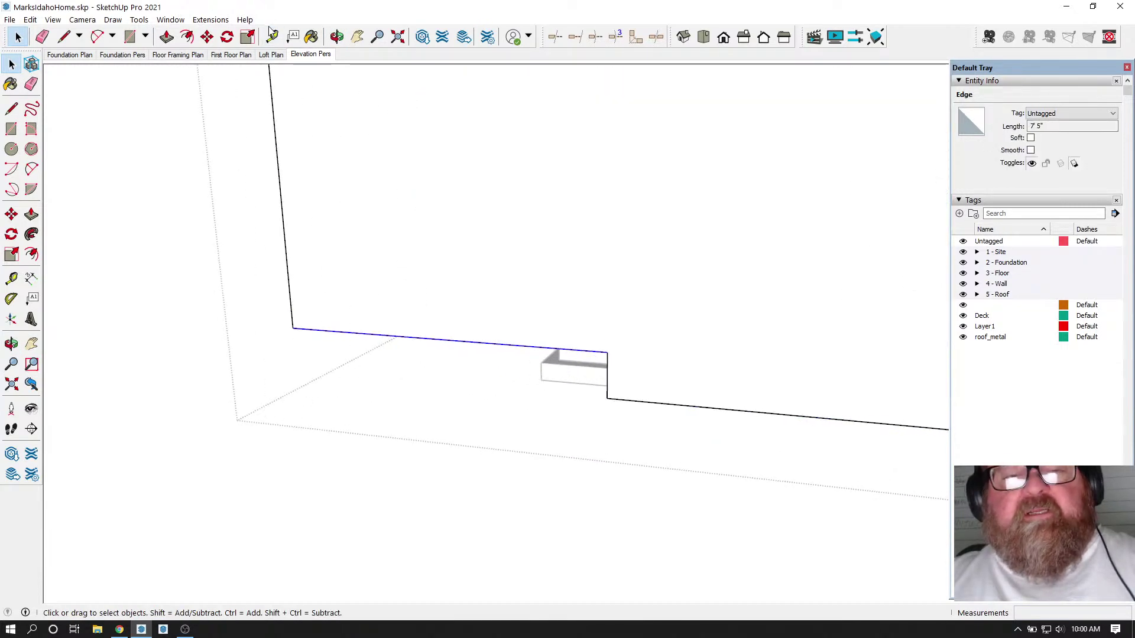
{"action": "left_click", "coordinate": [207, 37]}
{"action": "left_click", "coordinate": [602, 352]}
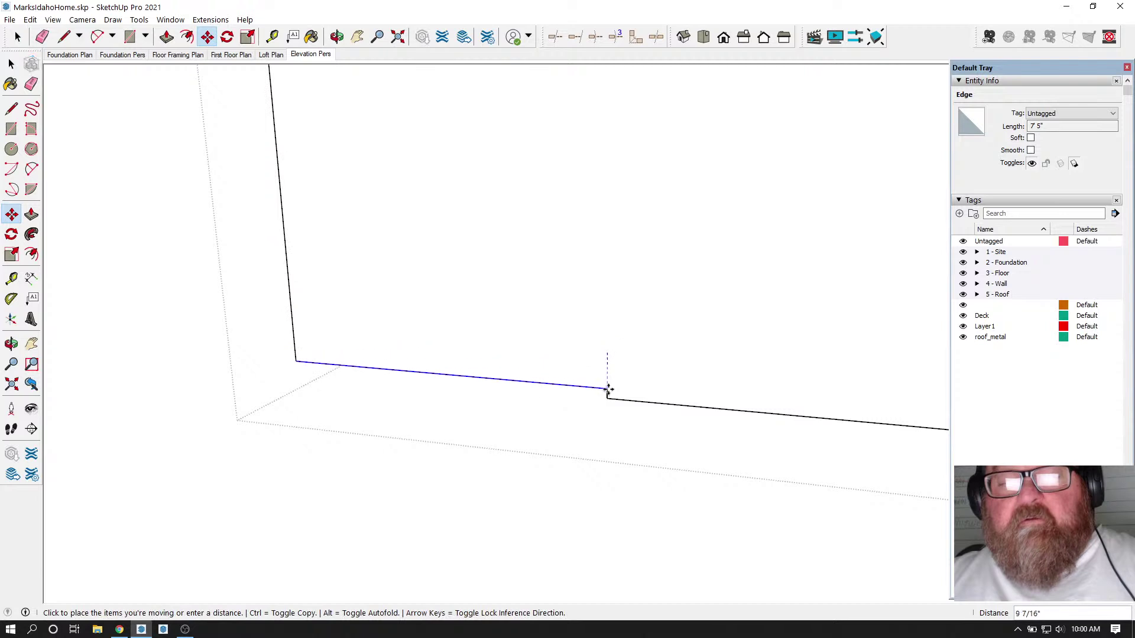
{"action": "left_click", "coordinate": [607, 398]}
- Select all geometry of the copied lower face and leave the first-floor wall group's editing mode
{"action": "scroll", "coordinate": [384, 443], "scroll_direction": "down", "scroll_amount": 2}
{"action": "scroll", "coordinate": [384, 446], "scroll_direction": "down", "scroll_amount": 3}
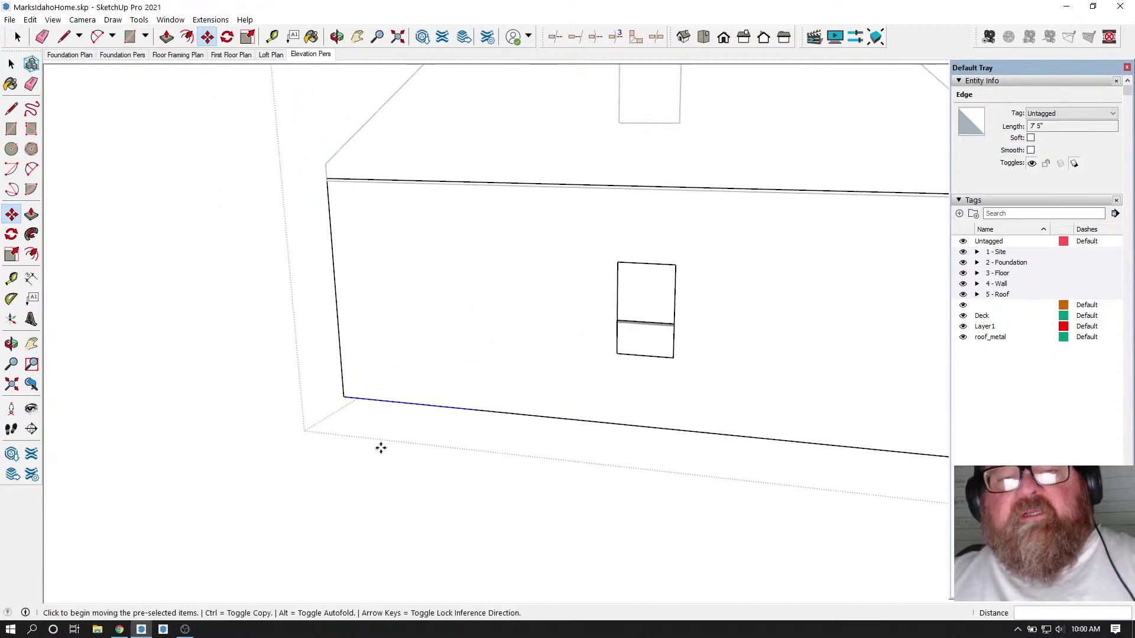
{"action": "scroll", "coordinate": [344, 200], "scroll_direction": "up", "scroll_amount": 5}
{"action": "scroll", "coordinate": [279, 496], "scroll_direction": "down", "scroll_amount": 2}
{"action": "scroll", "coordinate": [280, 496], "scroll_direction": "down", "scroll_amount": 4}
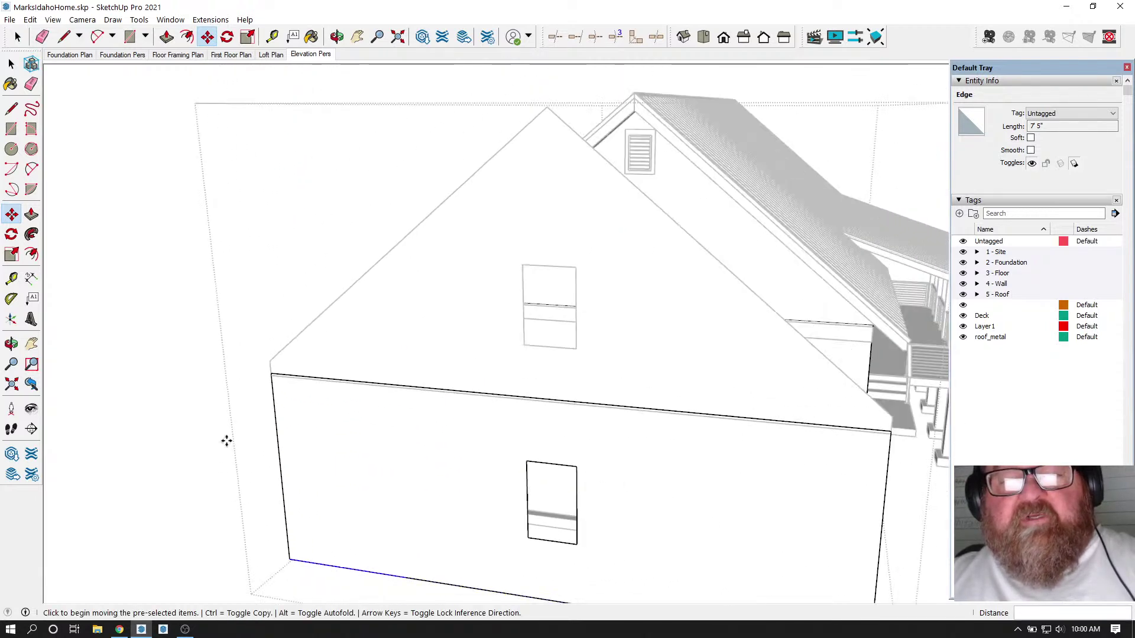
{"action": "left_click", "coordinate": [336, 38]}
{"action": "left_click_drag", "start_coordinate": [640, 331], "coordinate": [423, 361]}
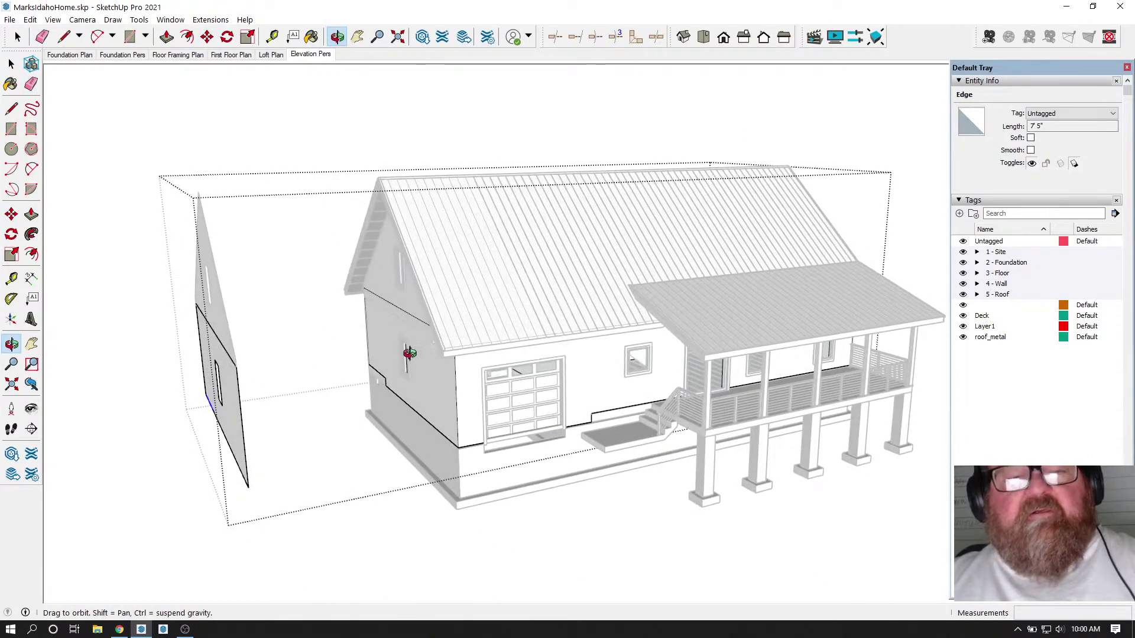
{"action": "left_click", "coordinate": [18, 37]}
{"action": "scroll", "coordinate": [197, 222], "scroll_direction": "down", "scroll_amount": 2}
{"action": "left_click_drag", "start_coordinate": [176, 180], "coordinate": [274, 442]}
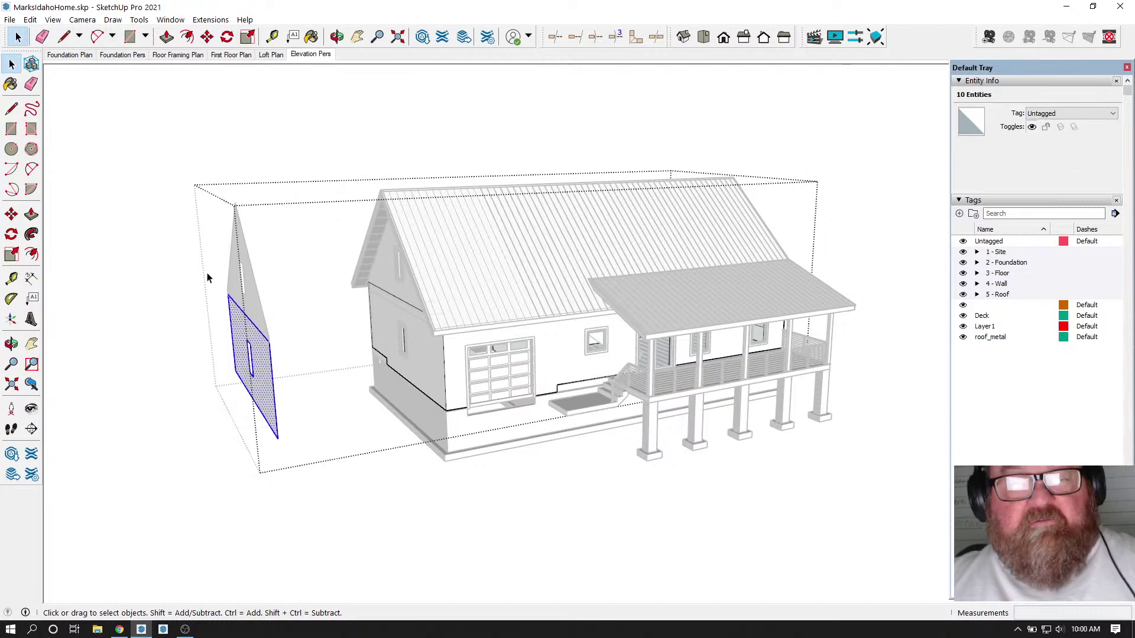
{"action": "left_click", "coordinate": [214, 284]}
- Cut the copied upper gable face out of the nested second-floor wall group and leave group editing
{"action": "left_click", "coordinate": [240, 251]}
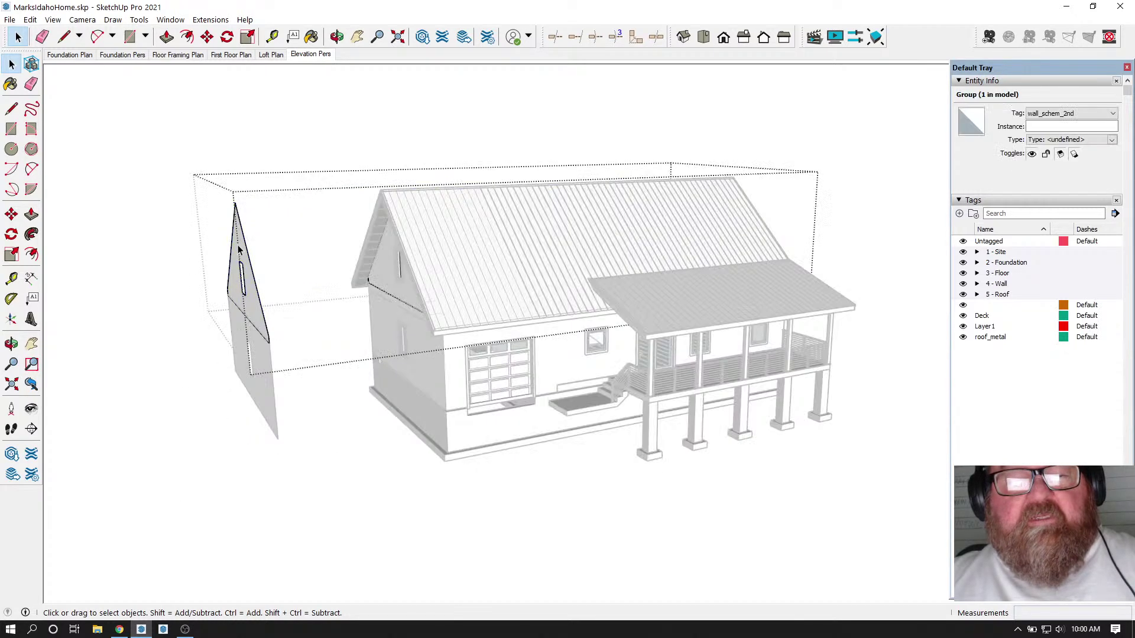
{"action": "left_click_drag", "start_coordinate": [196, 186], "coordinate": [290, 347]}
{"action": "left_click", "coordinate": [257, 307]}
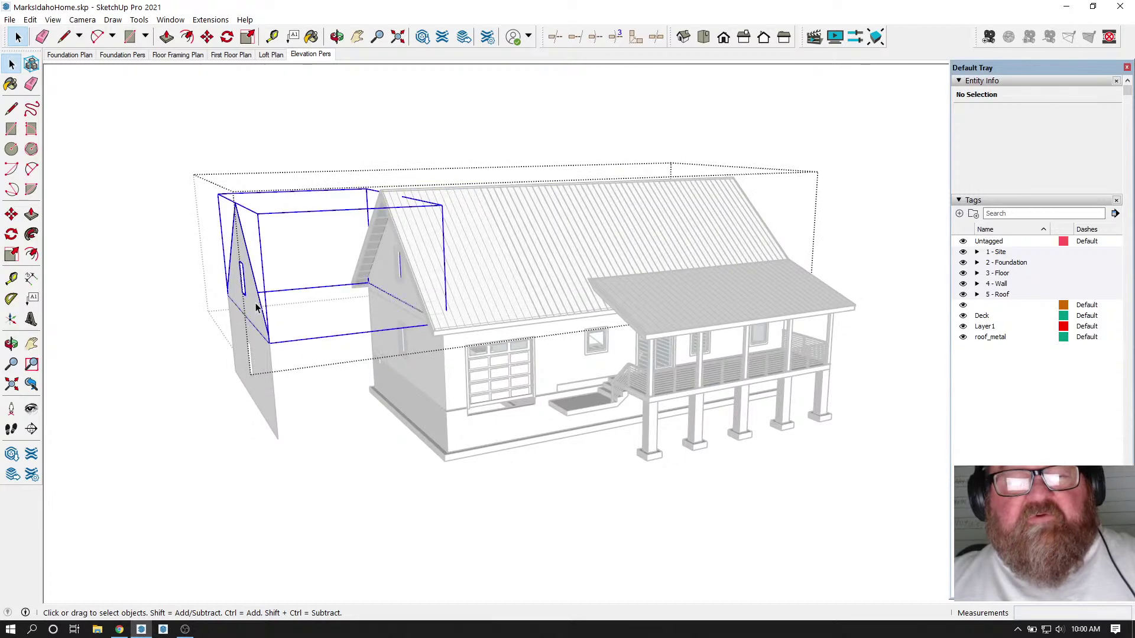
{"action": "double_click", "coordinate": [257, 307]}
{"action": "left_click_drag", "start_coordinate": [202, 166], "coordinate": [290, 363]}
{"action": "left_click", "coordinate": [30, 19]}
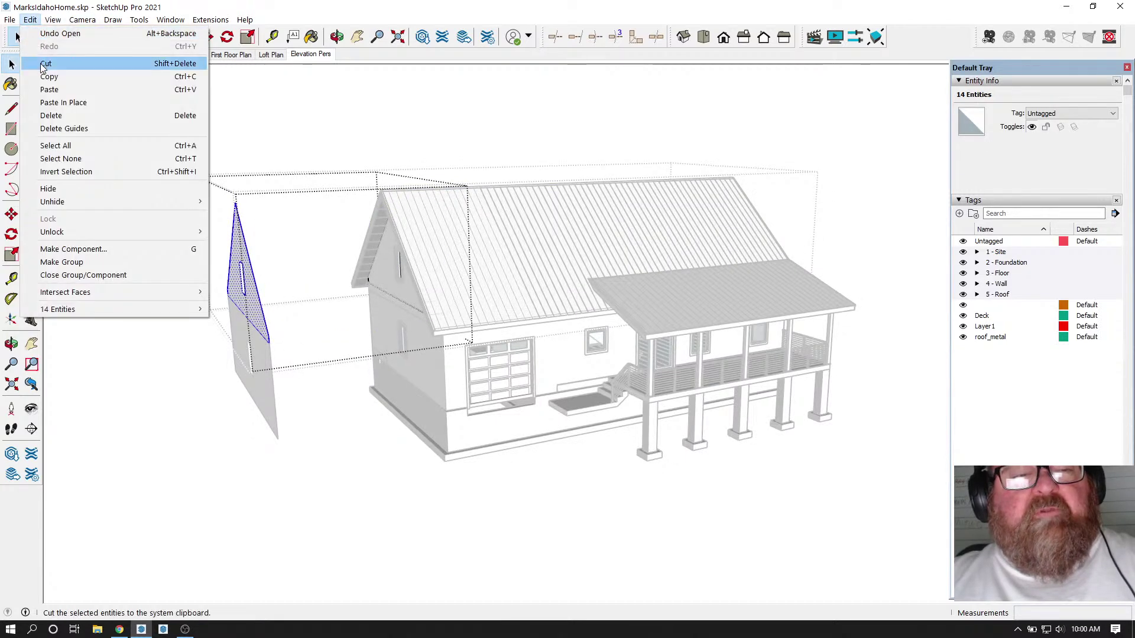
{"action": "left_click", "coordinate": [59, 61]}
{"action": "left_click", "coordinate": [165, 195]}
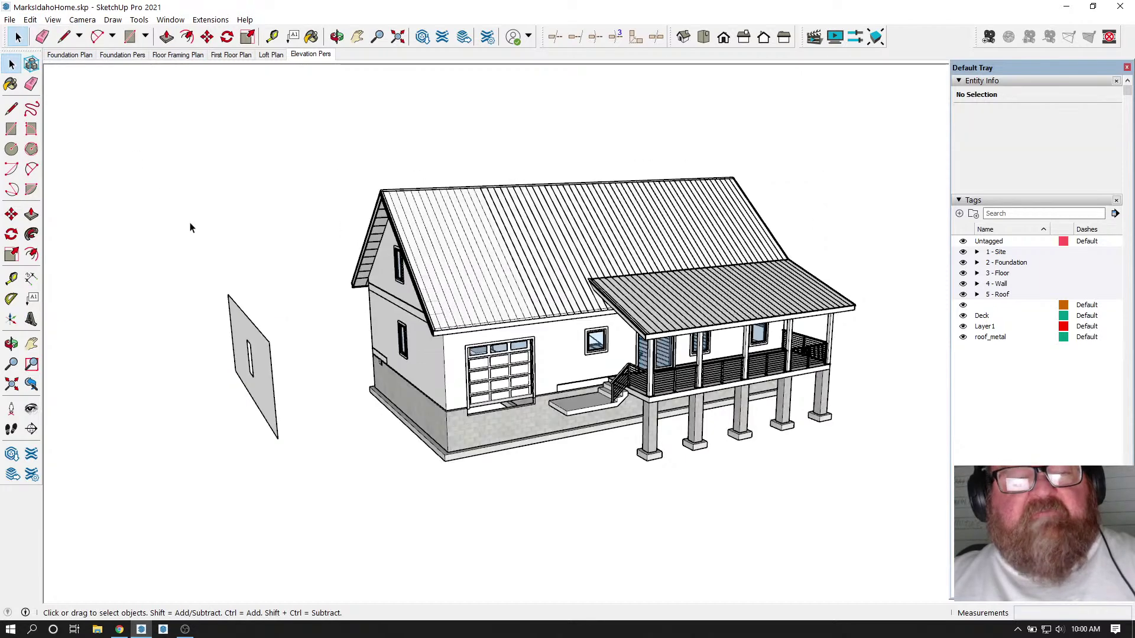
{"action": "left_click", "coordinate": [29, 20]}
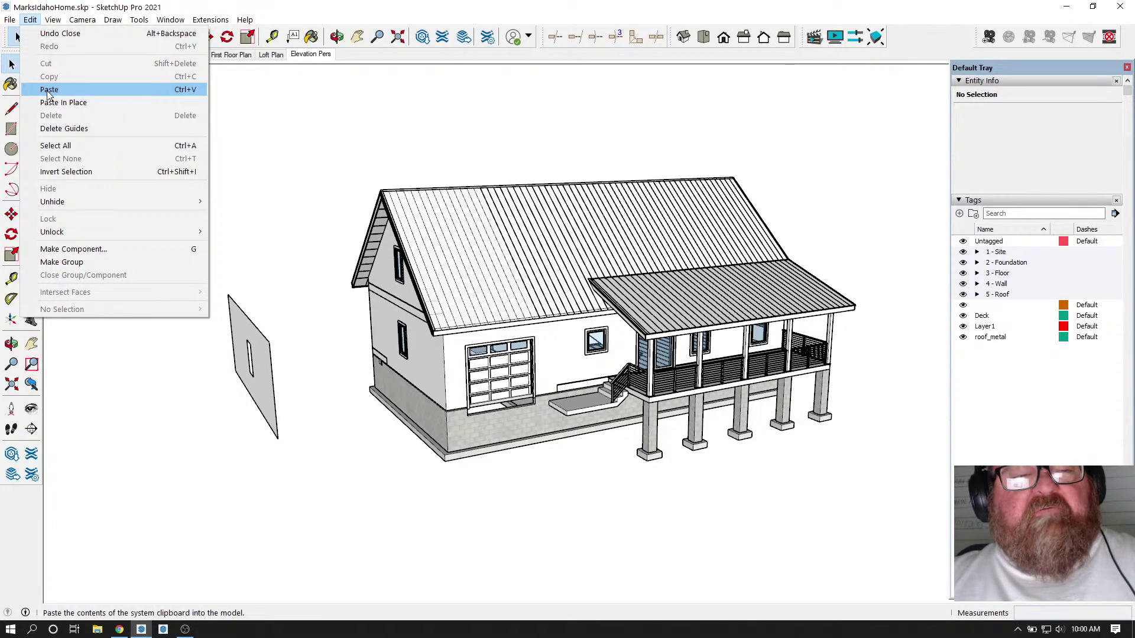
{"action": "left_click", "coordinate": [49, 89]}
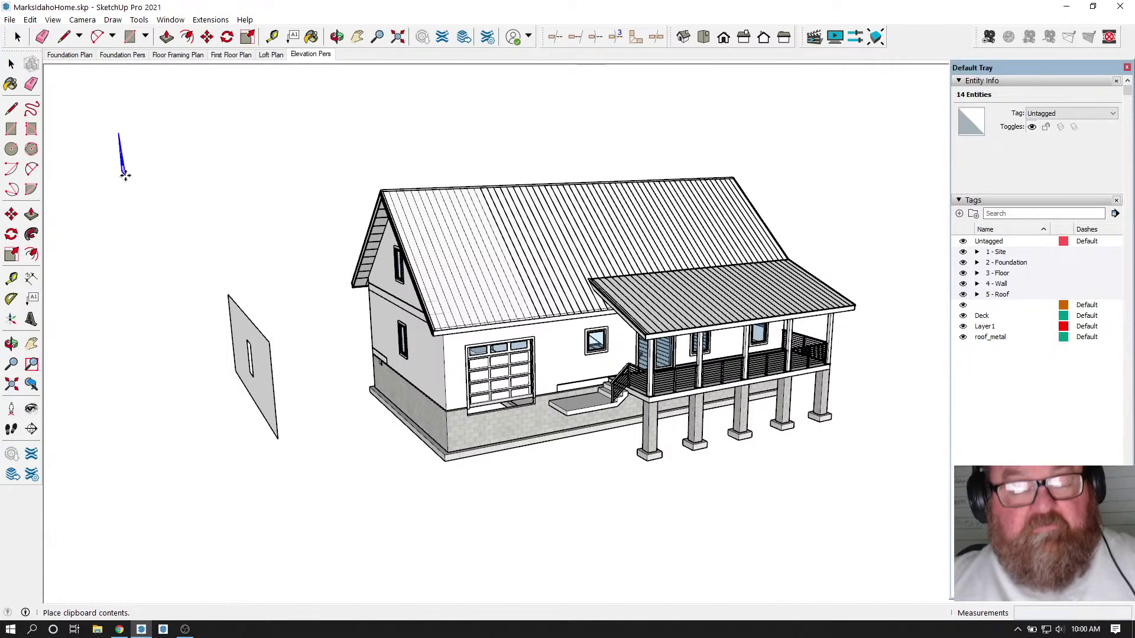
{"action": "key", "text": "Escape"}
- Paste the cut upper gable face in place, outside all wall groups
{"action": "left_click", "coordinate": [30, 19]}
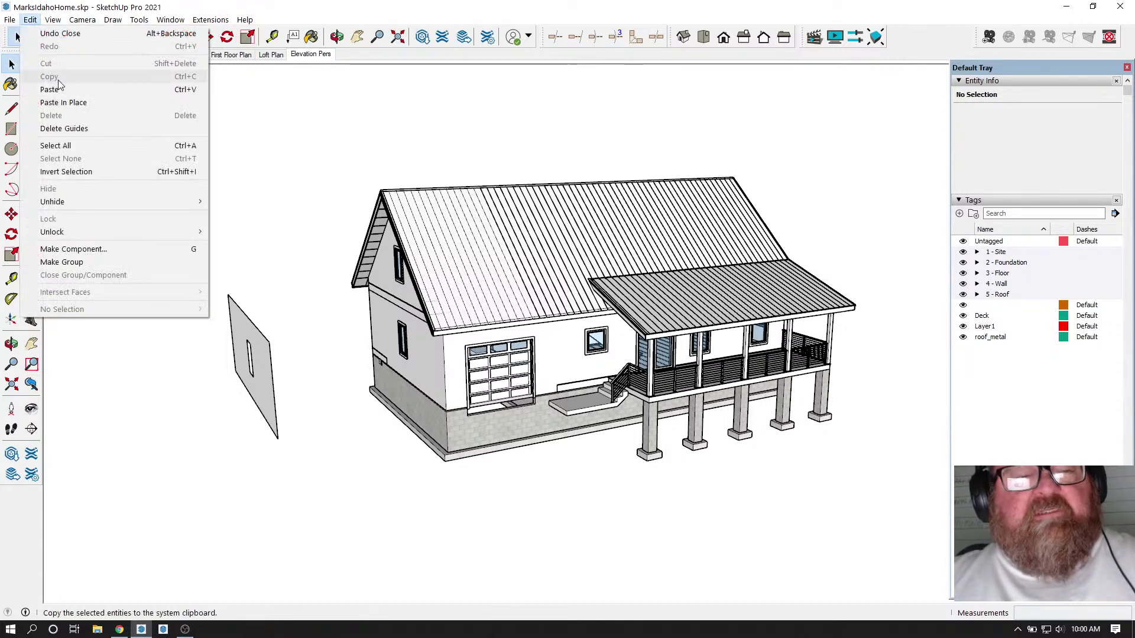
{"action": "left_click", "coordinate": [72, 104]}
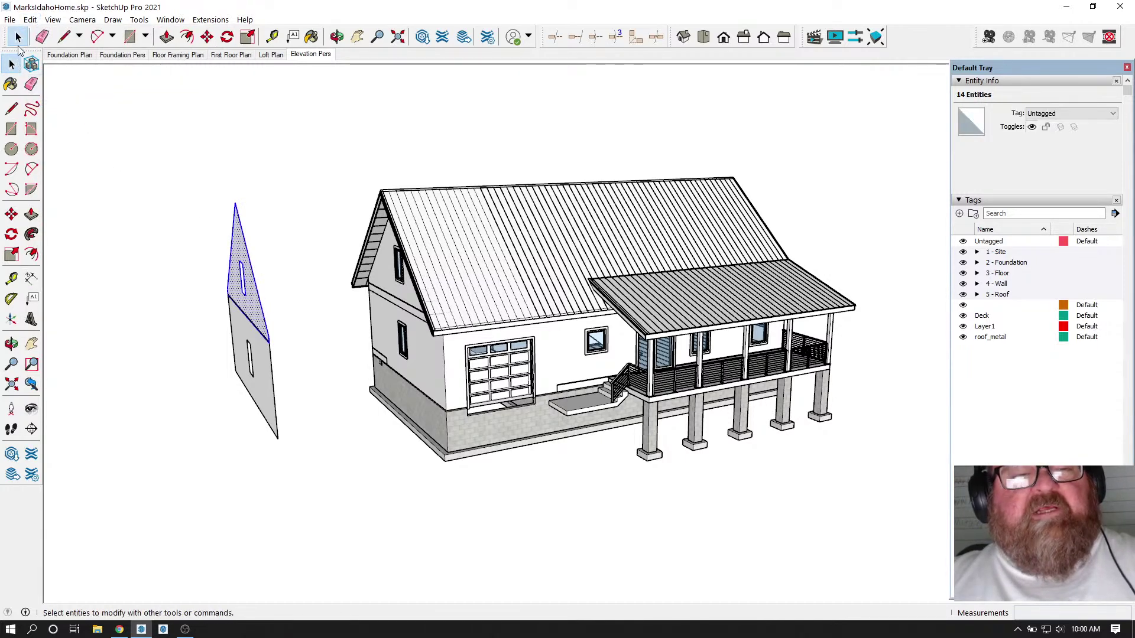
- Cut the copied lower face with all its edges out of the first-floor wall group and leave group editing
{"action": "double_click", "coordinate": [250, 376]}
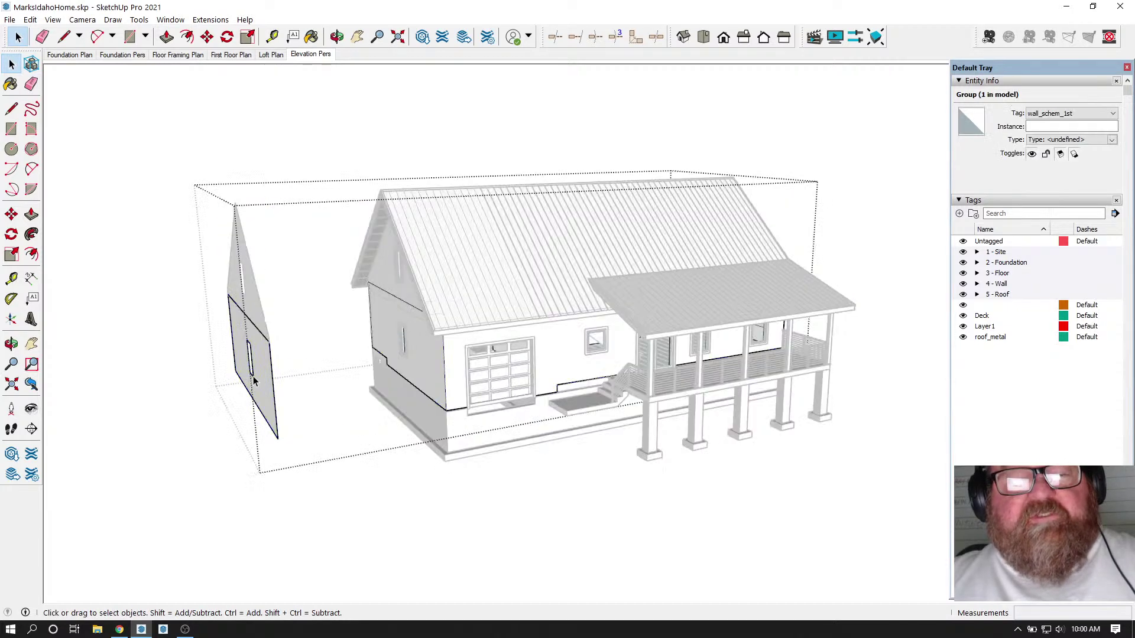
{"action": "left_click", "coordinate": [240, 372]}
{"action": "left_click", "coordinate": [237, 328]}
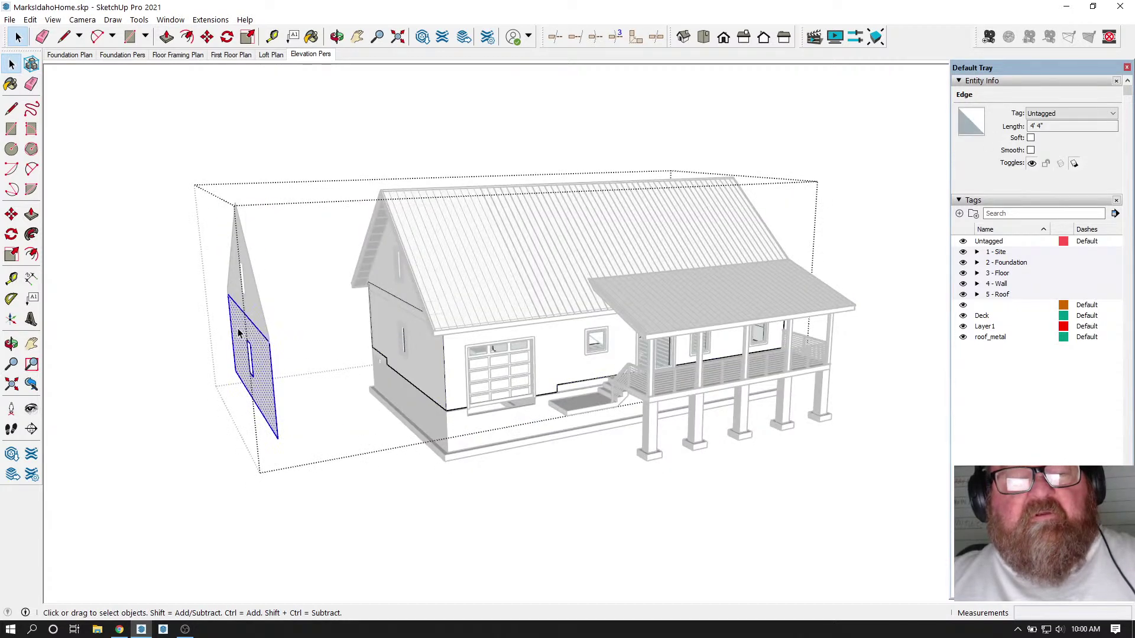
{"action": "left_click_drag", "start_coordinate": [193, 279], "coordinate": [316, 464]}
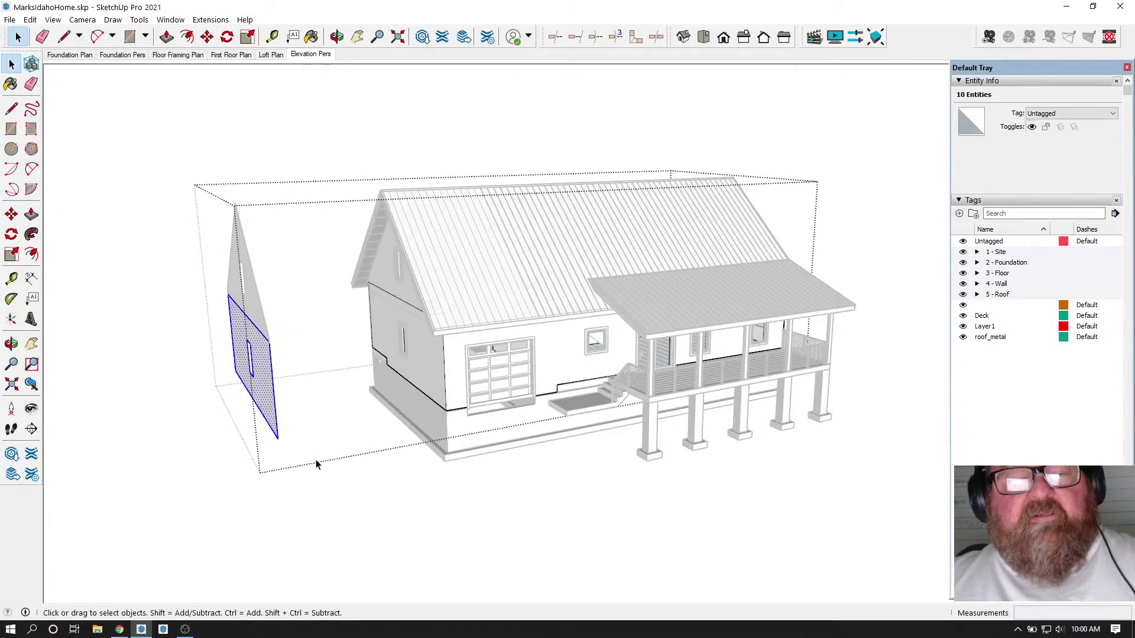
{"action": "left_click", "coordinate": [32, 20]}
{"action": "left_click", "coordinate": [52, 62]}
{"action": "left_click", "coordinate": [158, 166]}
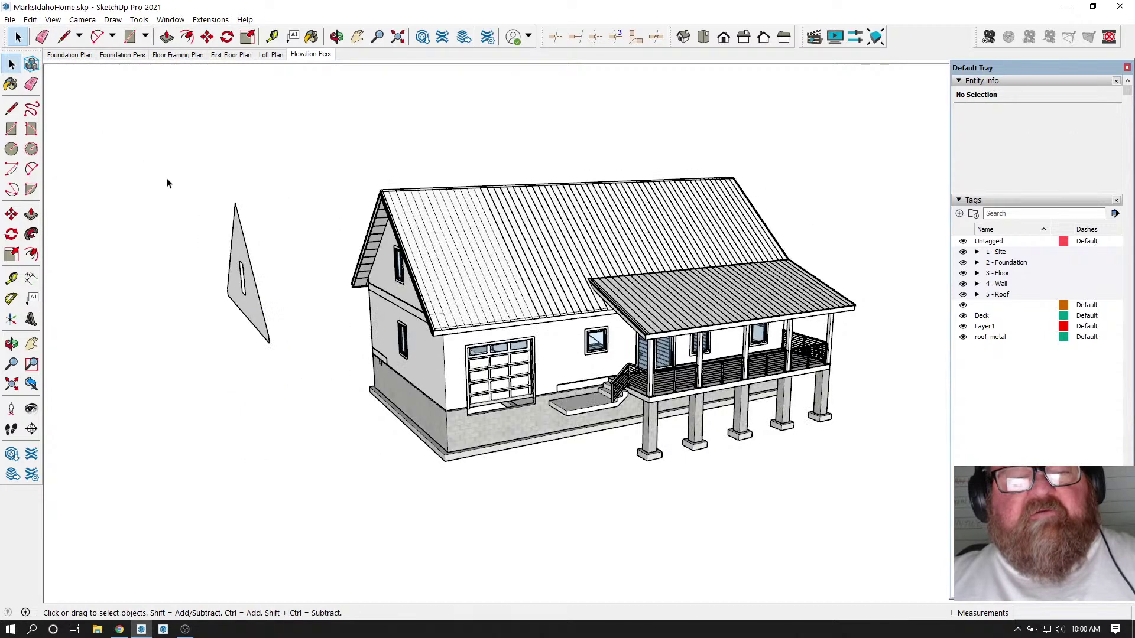
- Paste the cut lower face in place below the upper gable face, outside all wall groups
{"action": "left_click", "coordinate": [30, 20]}
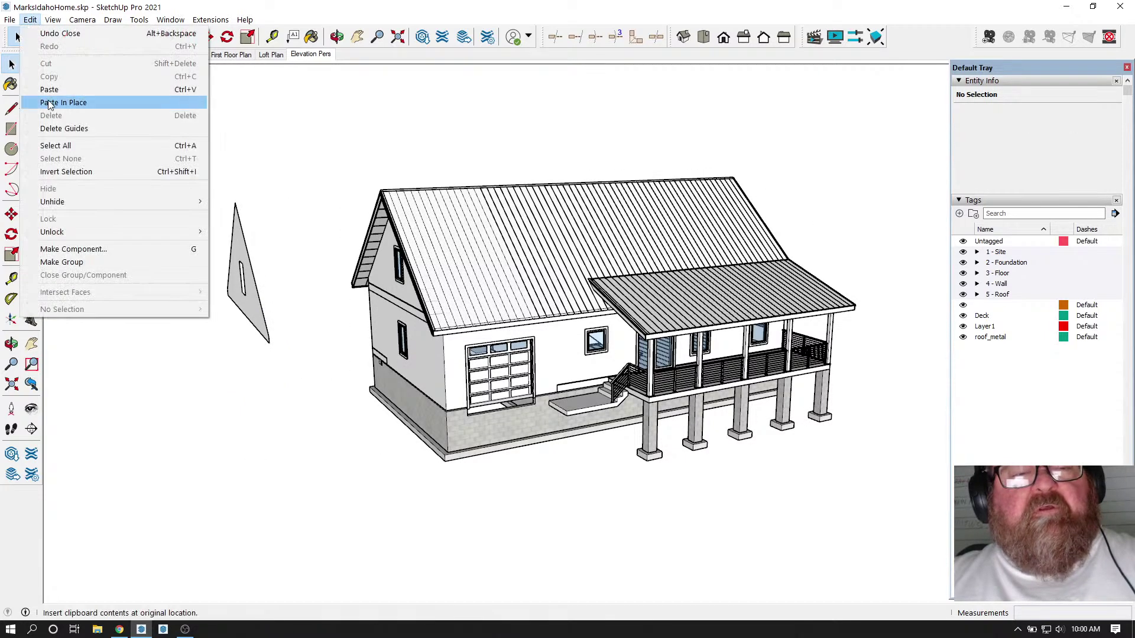
{"action": "left_click", "coordinate": [52, 104]}
{"action": "scroll", "coordinate": [253, 338], "scroll_direction": "up", "scroll_amount": 3}
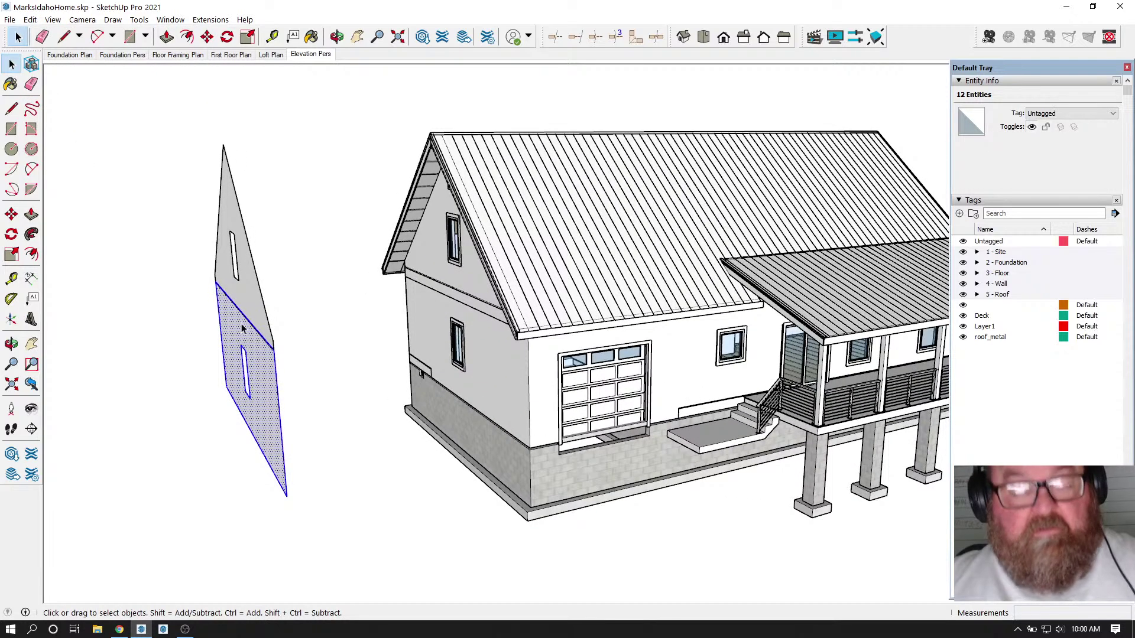
{"action": "left_click", "coordinate": [235, 317]}
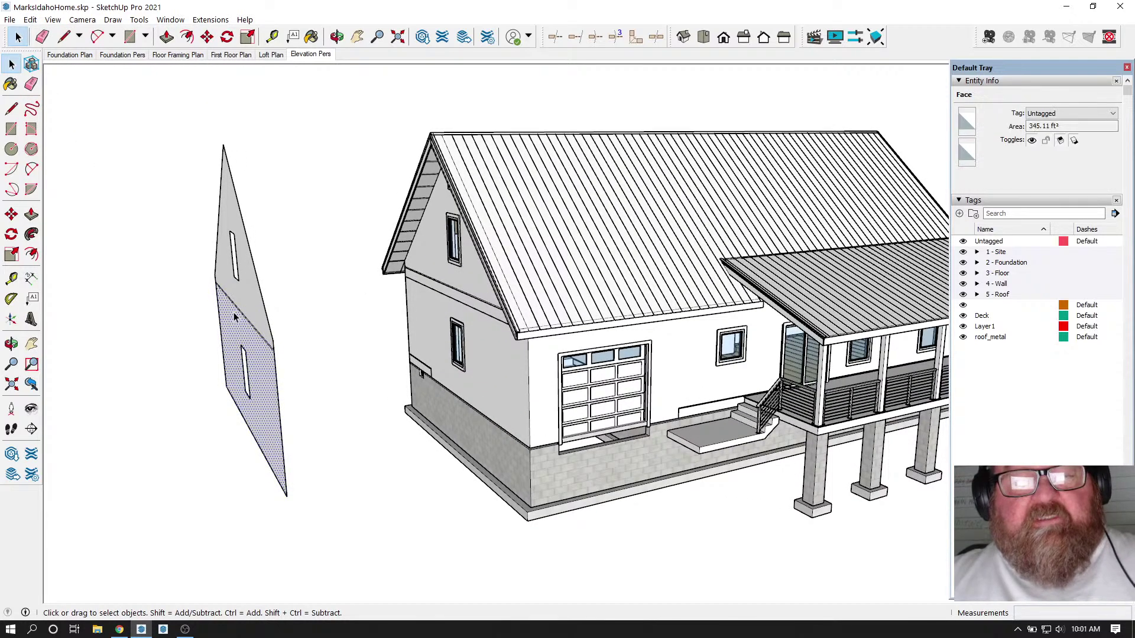
- Select the upper and lower copied faces with all their edges and make them one group
{"action": "scroll", "coordinate": [182, 264], "scroll_direction": "down", "scroll_amount": 2}
{"action": "left_click_drag", "start_coordinate": [170, 158], "coordinate": [286, 464]}
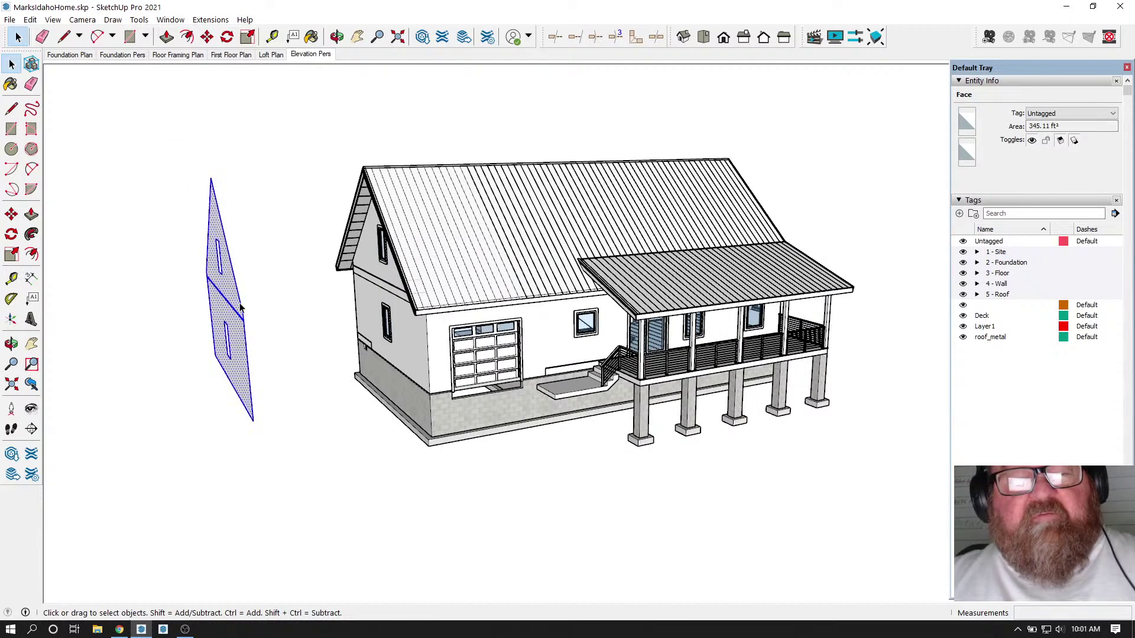
{"action": "right_click", "coordinate": [229, 296]}
{"action": "left_click", "coordinate": [255, 395]}
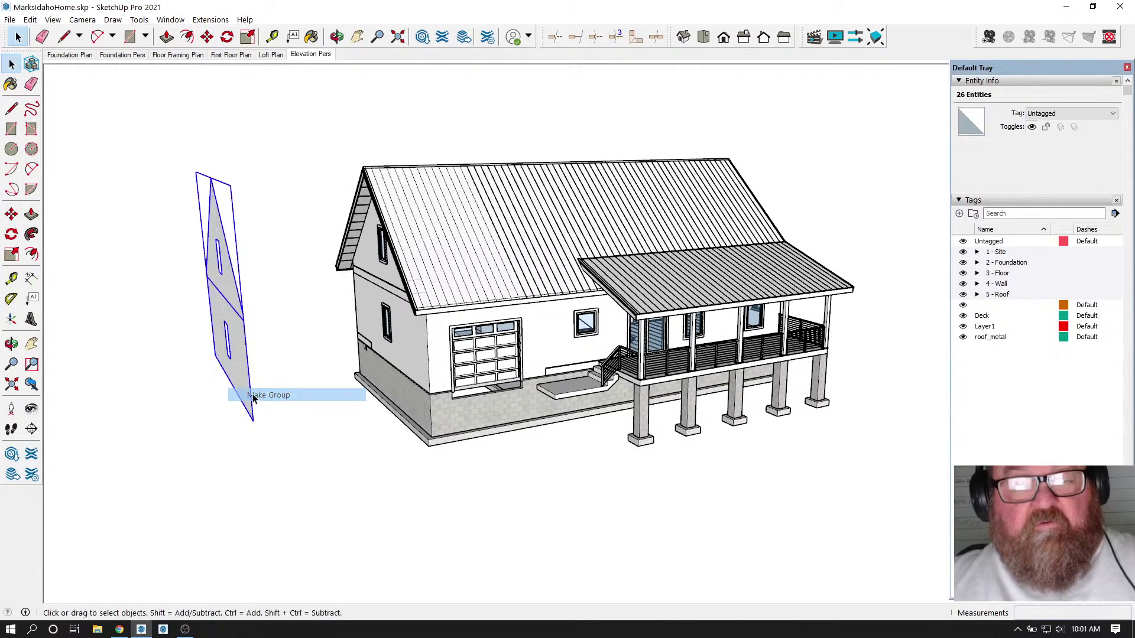
- Open the new gable siding group for editing and select all geometry of its two faces
{"action": "double_click", "coordinate": [227, 301]}
{"action": "left_click_drag", "start_coordinate": [173, 153], "coordinate": [289, 450]}
{"action": "right_click", "coordinate": [234, 290]}
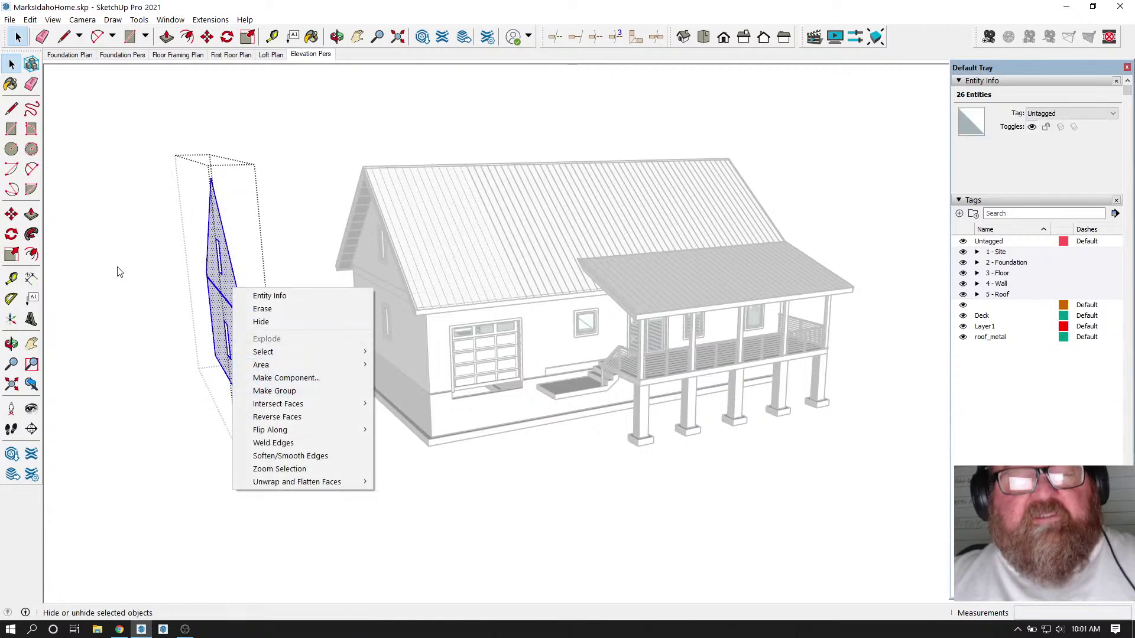
{"action": "key", "text": "Escape"}
- Erase the seam lines between the upper and lower faces to merge them into one gable face, and leave group editing
{"action": "key", "text": "o"}
{"action": "left_click_drag", "start_coordinate": [248, 240], "coordinate": [271, 354]}
{"action": "left_click", "coordinate": [18, 38]}
{"action": "left_click", "coordinate": [218, 296]}
{"action": "left_click", "coordinate": [202, 267]}
{"action": "left_click", "coordinate": [223, 339]}
{"action": "scroll", "coordinate": [334, 325], "scroll_direction": "up", "scroll_amount": 10}
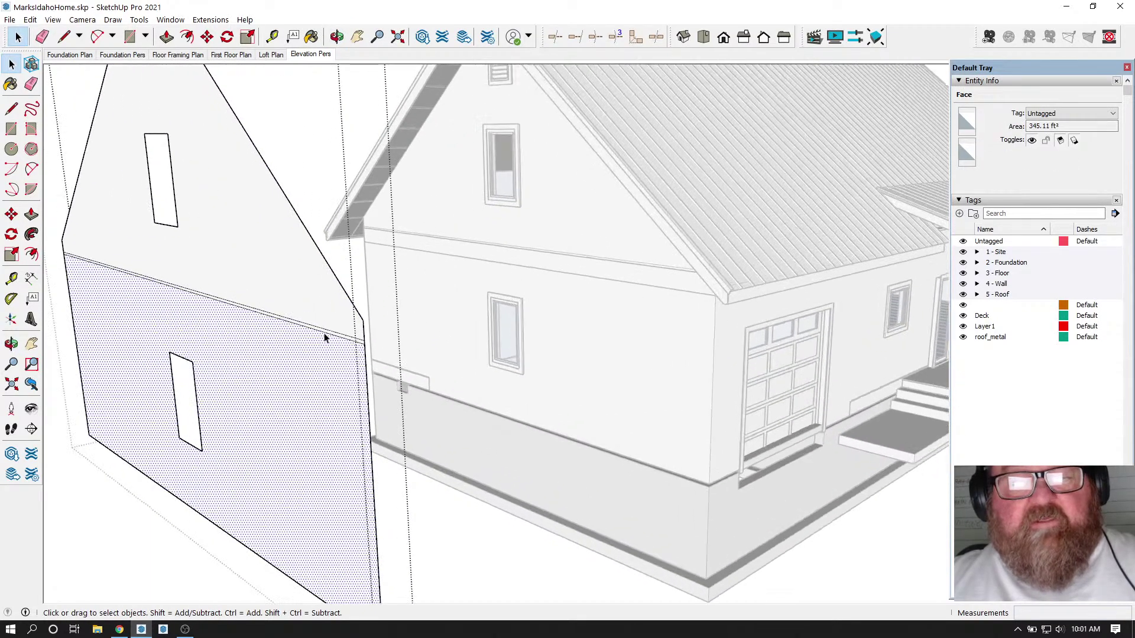
{"action": "left_click", "coordinate": [42, 37]}
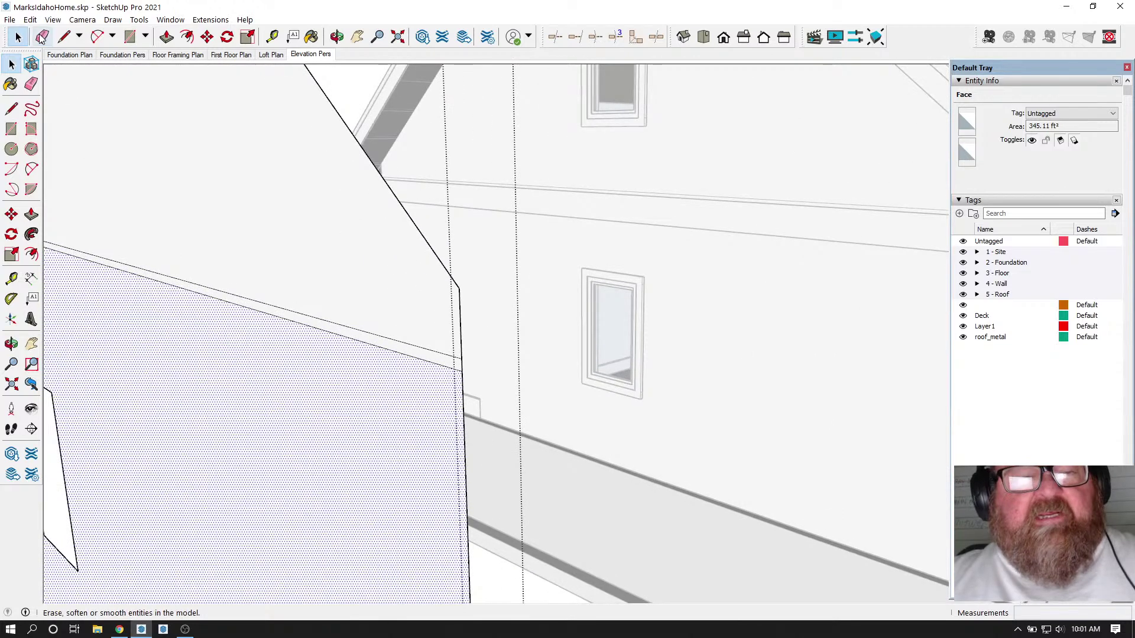
{"action": "left_click_drag", "start_coordinate": [299, 311], "coordinate": [313, 324]}
{"action": "scroll", "coordinate": [324, 325], "scroll_direction": "down", "scroll_amount": 4}
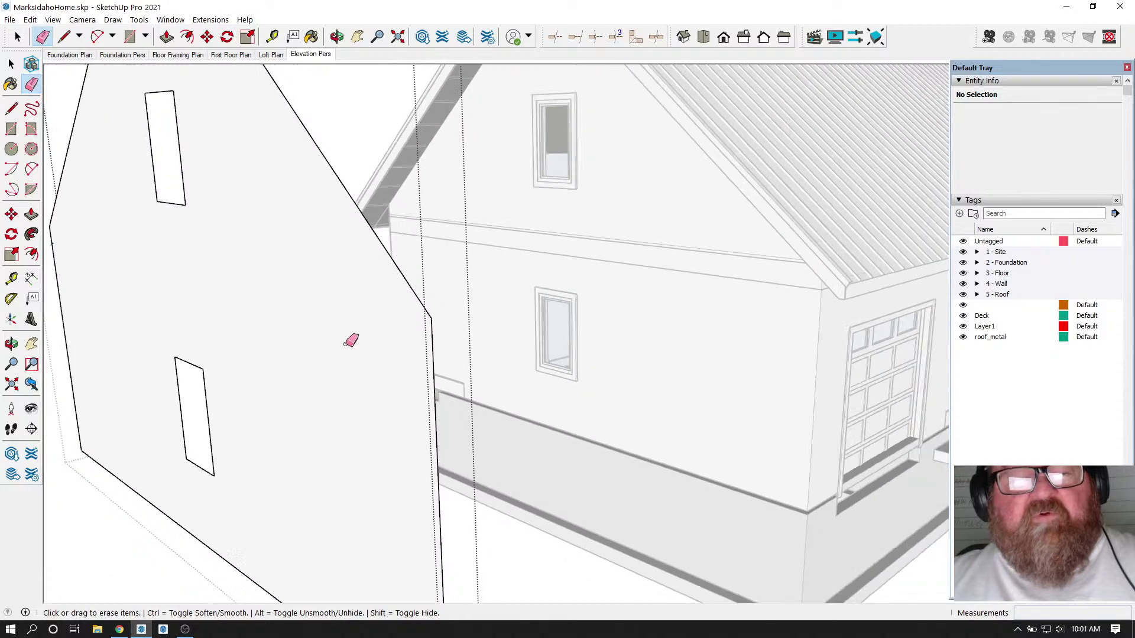
{"action": "scroll", "coordinate": [313, 395], "scroll_direction": "down", "scroll_amount": 3}
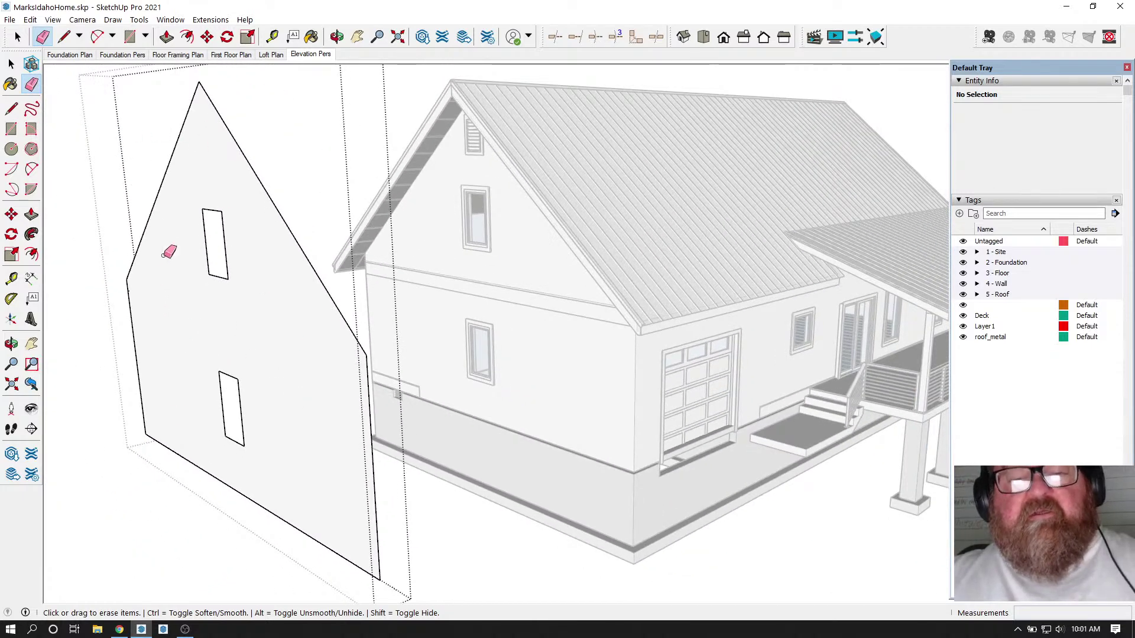
{"action": "scroll", "coordinate": [304, 333], "scroll_direction": "down", "scroll_amount": 2}
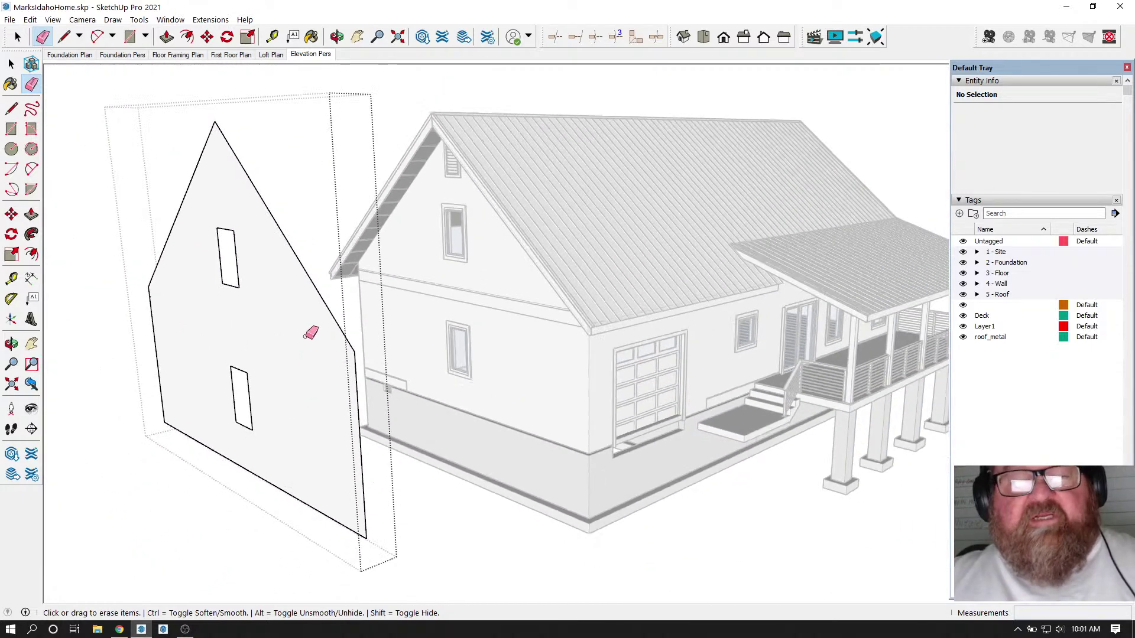
{"action": "key", "text": "space"}
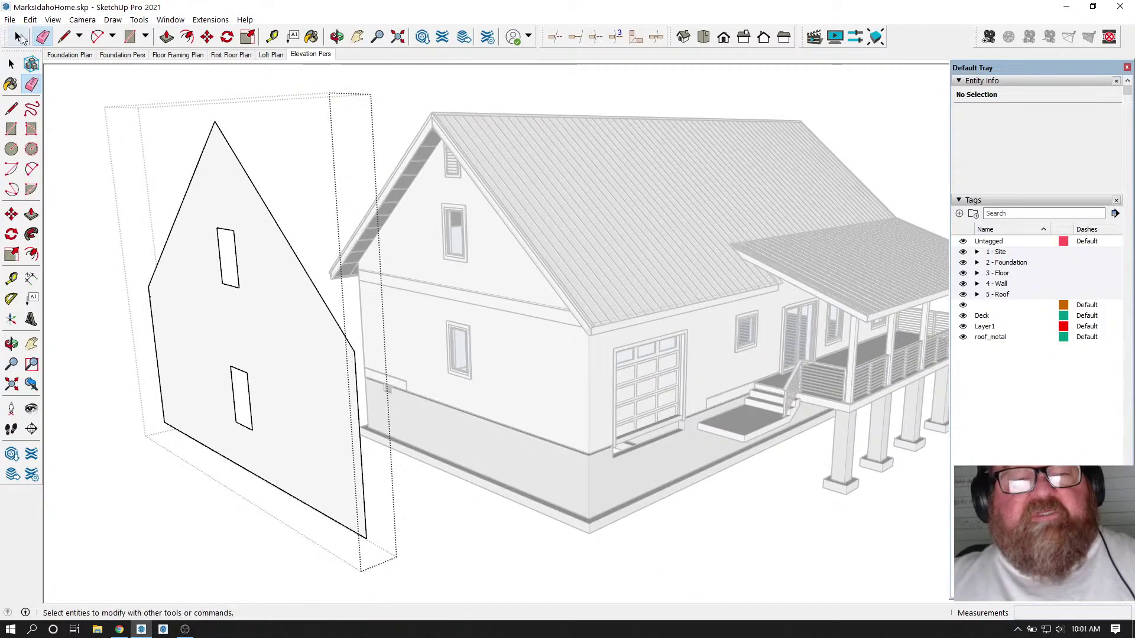
{"action": "left_click", "coordinate": [378, 100]}
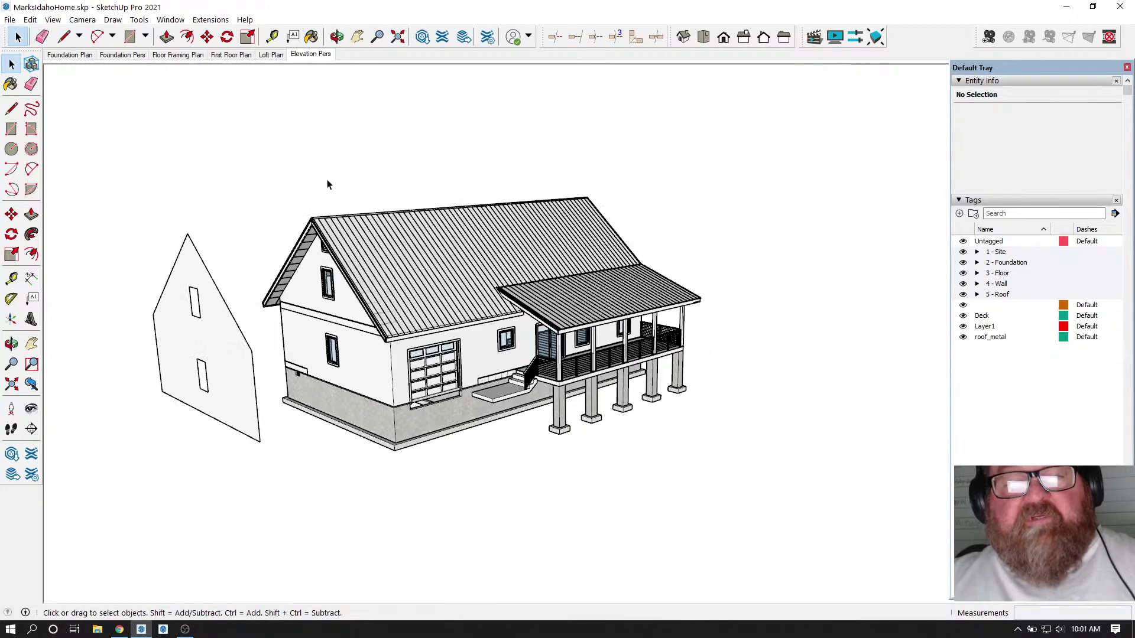
- Examine the house's gable end, its roof overhang and the separate merged siding face
{"action": "left_click", "coordinate": [337, 37]}
{"action": "scroll", "coordinate": [285, 275], "scroll_direction": "up", "scroll_amount": 5}
{"action": "left_click_drag", "start_coordinate": [285, 275], "coordinate": [246, 261]}
{"action": "scroll", "coordinate": [285, 205], "scroll_direction": "up", "scroll_amount": 5}
{"action": "scroll", "coordinate": [260, 236], "scroll_direction": "down", "scroll_amount": 10}
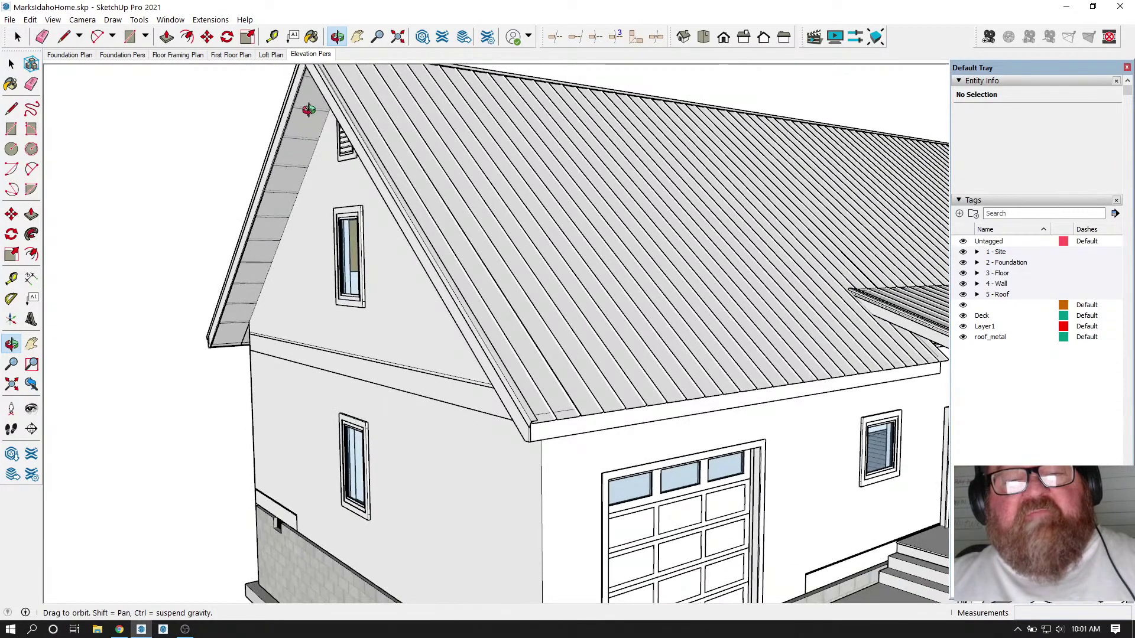
{"action": "scroll", "coordinate": [275, 197], "scroll_direction": "down", "scroll_amount": 2}
{"action": "scroll", "coordinate": [287, 187], "scroll_direction": "down", "scroll_amount": 4}
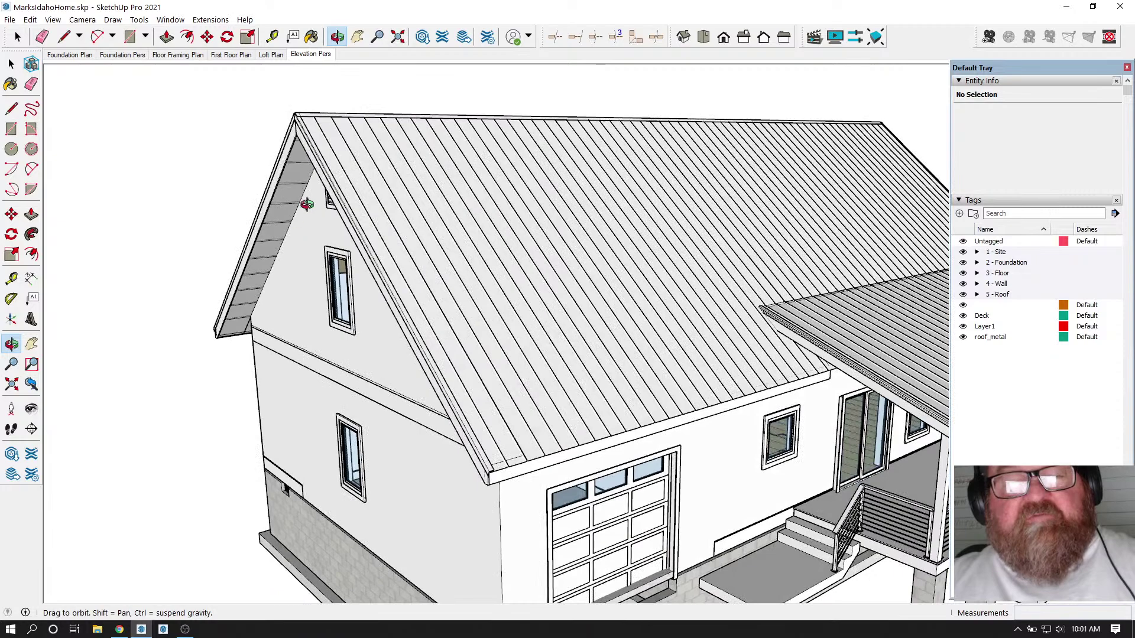
{"action": "middle_click_drag", "start_coordinate": [317, 256], "coordinate": [392, 260]}
{"action": "scroll", "coordinate": [403, 252], "scroll_direction": "down", "scroll_amount": 3}
{"action": "scroll", "coordinate": [244, 377], "scroll_direction": "up", "scroll_amount": 5}
{"action": "middle_click_drag", "start_coordinate": [257, 372], "coordinate": [243, 352]}
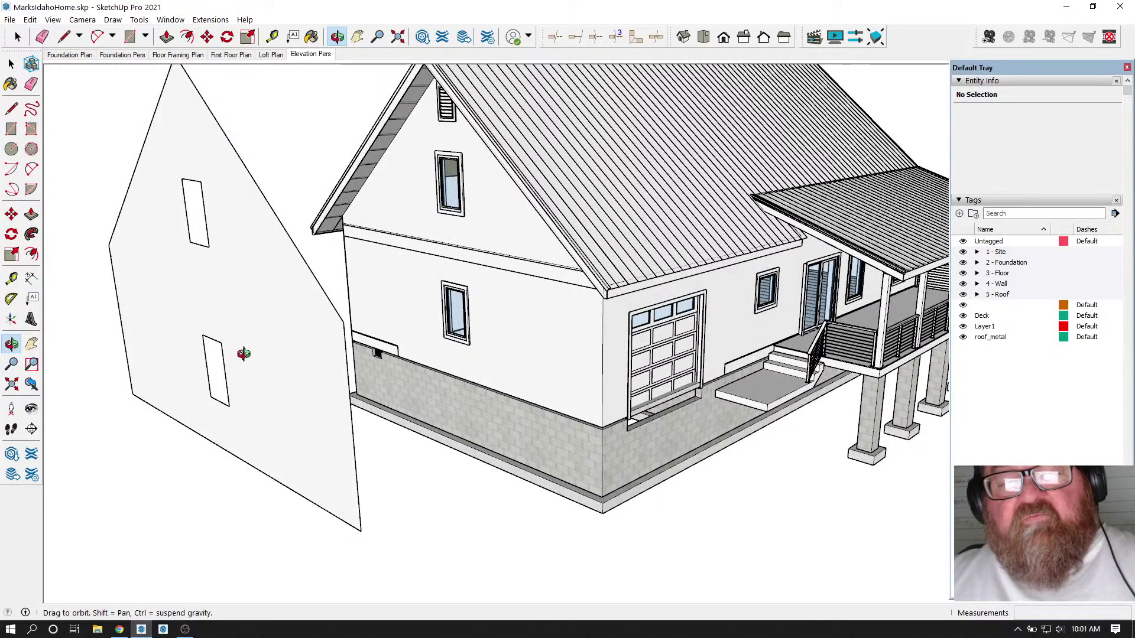
{"action": "scroll", "coordinate": [251, 349], "scroll_direction": "down", "scroll_amount": 4}
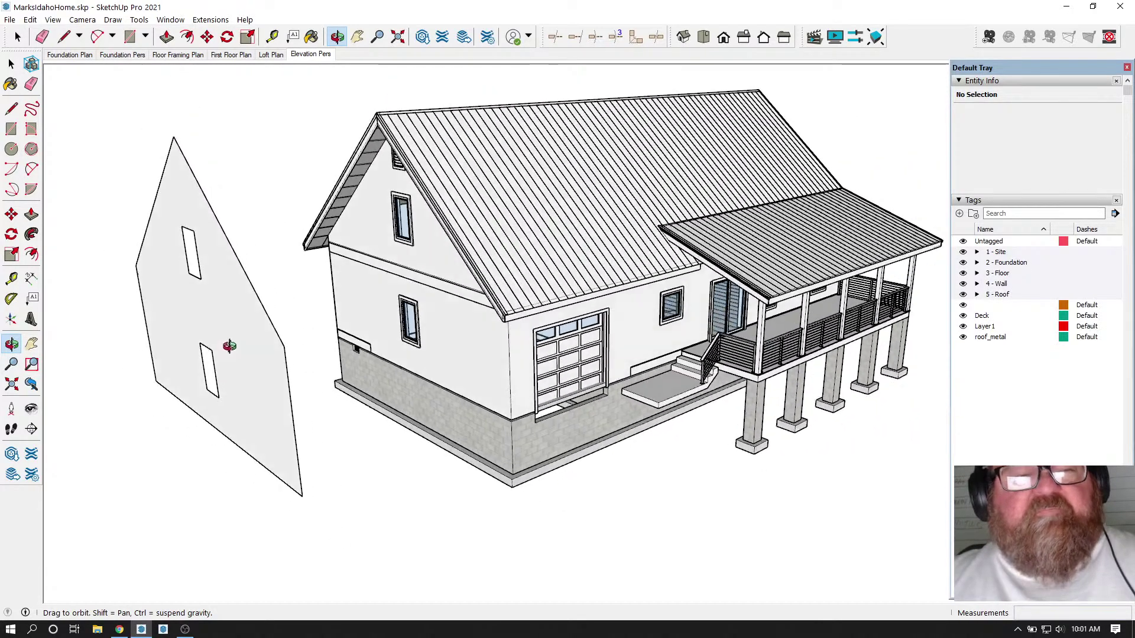
- Inside the gable siding group, push/pull the merged face to a thickness of 1/2"
{"action": "left_click", "coordinate": [18, 37]}
{"action": "left_click", "coordinate": [203, 213]}
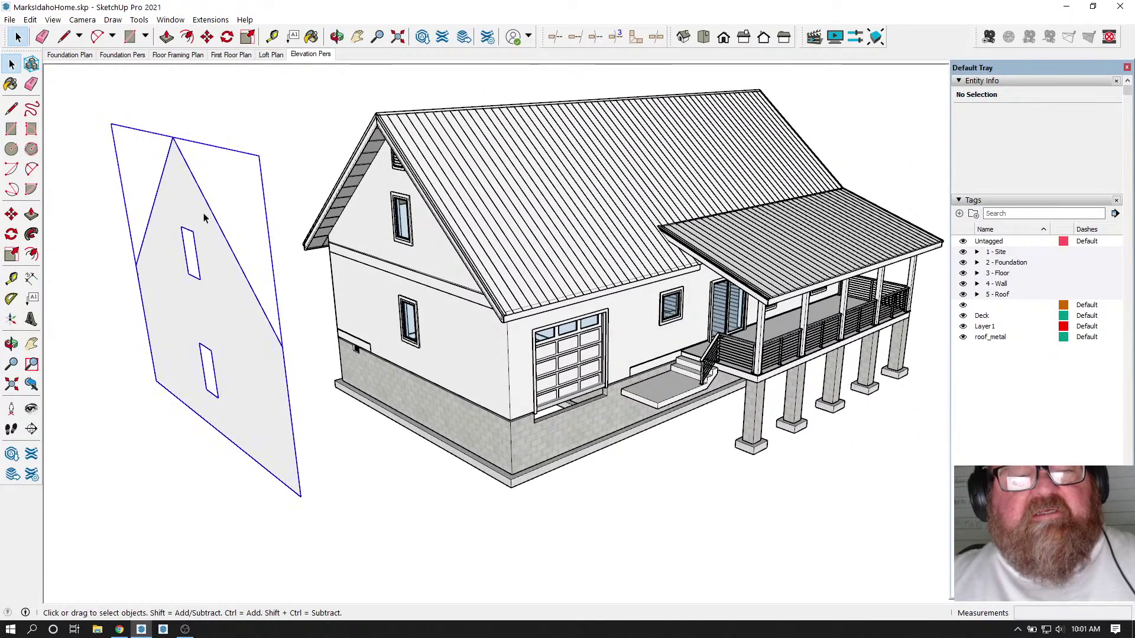
{"action": "middle_click_drag", "start_coordinate": [290, 270], "coordinate": [235, 320]}
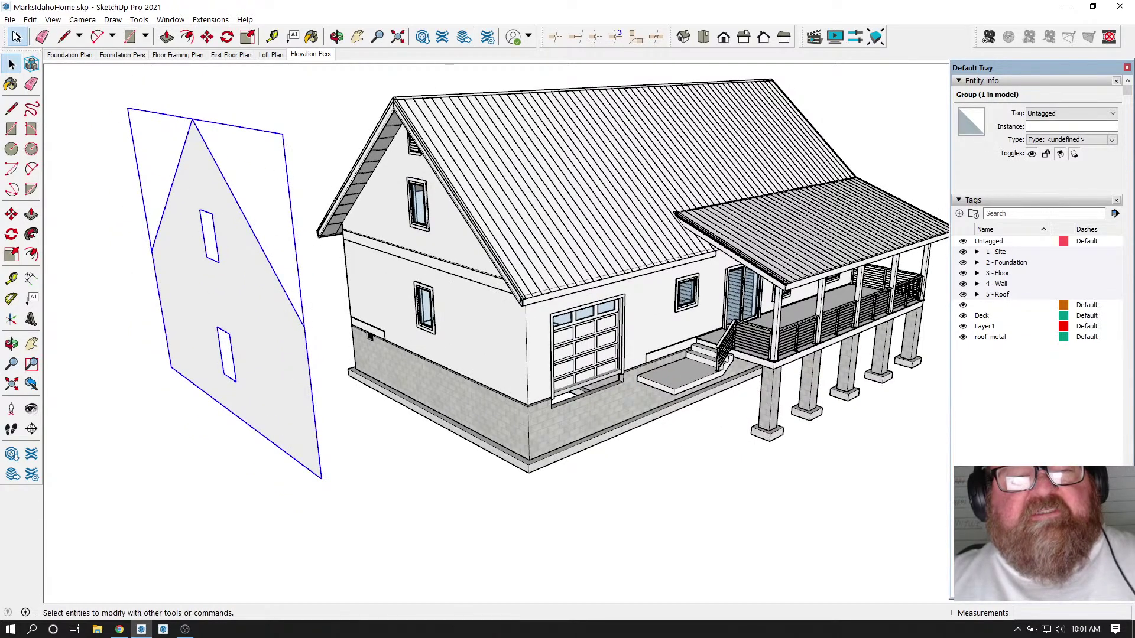
{"action": "double_click", "coordinate": [236, 290]}
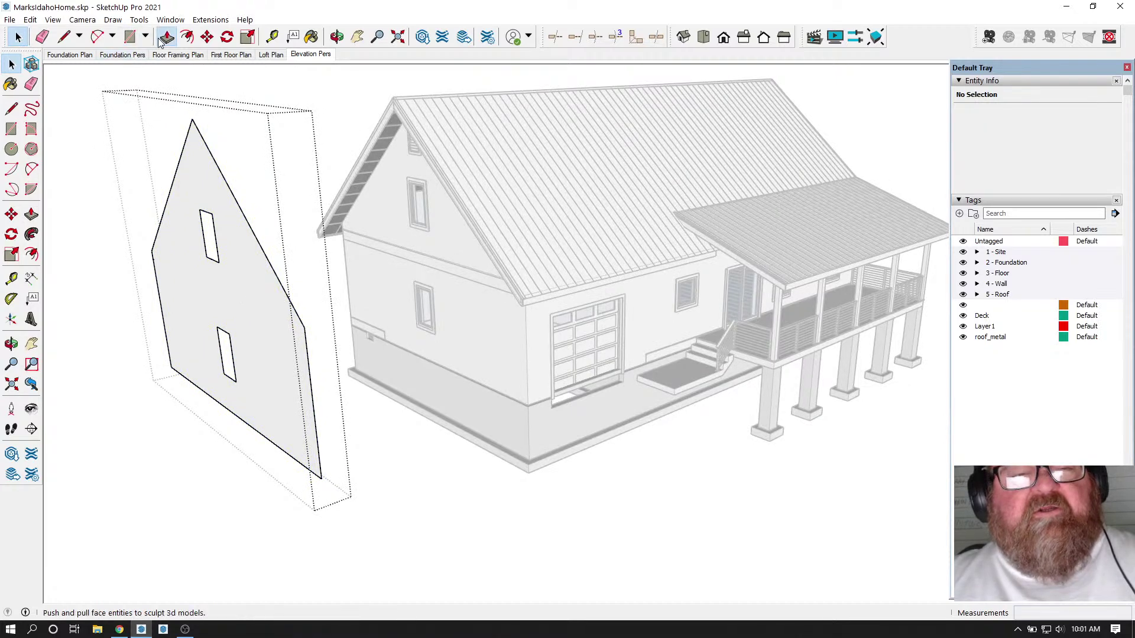
{"action": "left_click", "coordinate": [167, 37]}
{"action": "scroll", "coordinate": [284, 396], "scroll_direction": "up", "scroll_amount": 3}
{"action": "left_click", "coordinate": [283, 387]}
{"action": "left_click", "coordinate": [284, 386]}
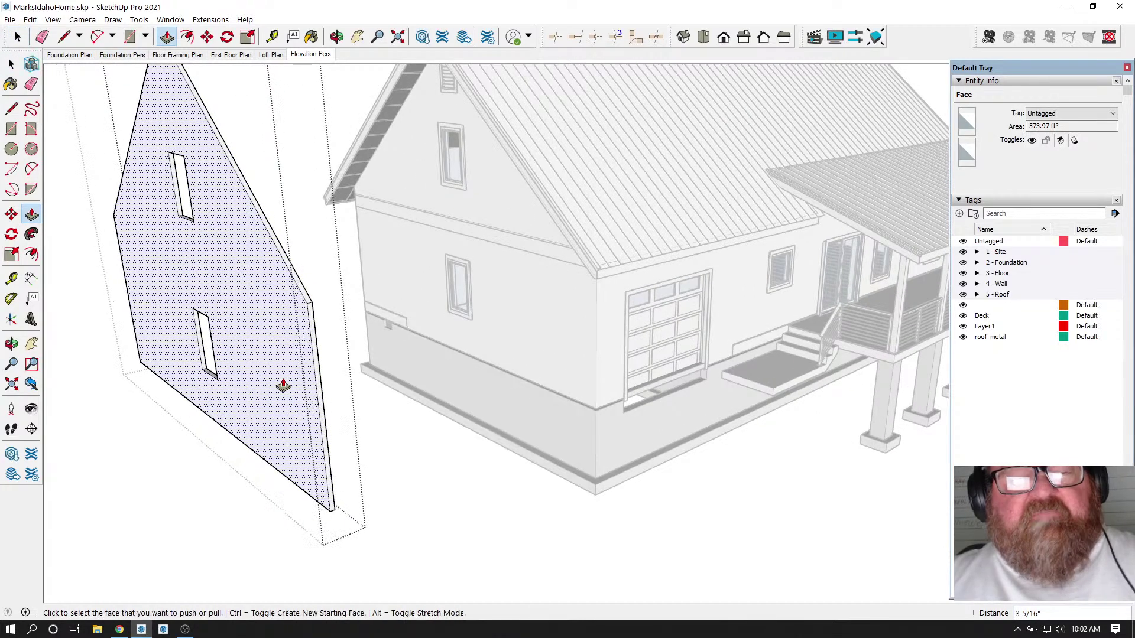
{"action": "left_click", "coordinate": [283, 385]}
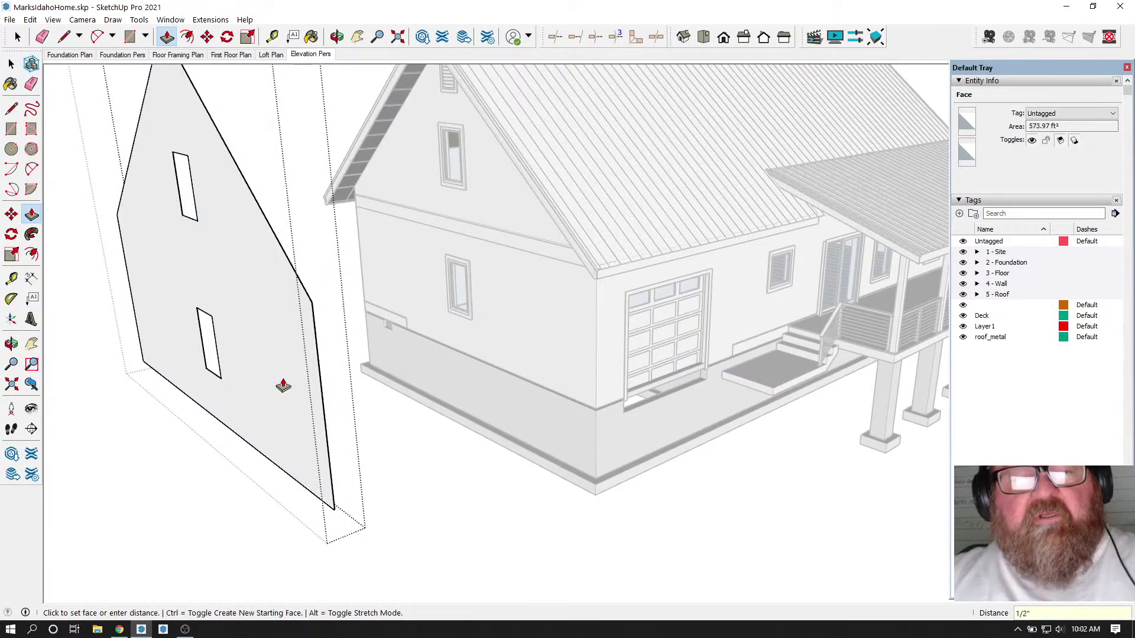
{"action": "key", "text": "Return"}
{"action": "scroll", "coordinate": [368, 409], "scroll_direction": "down", "scroll_amount": 1}
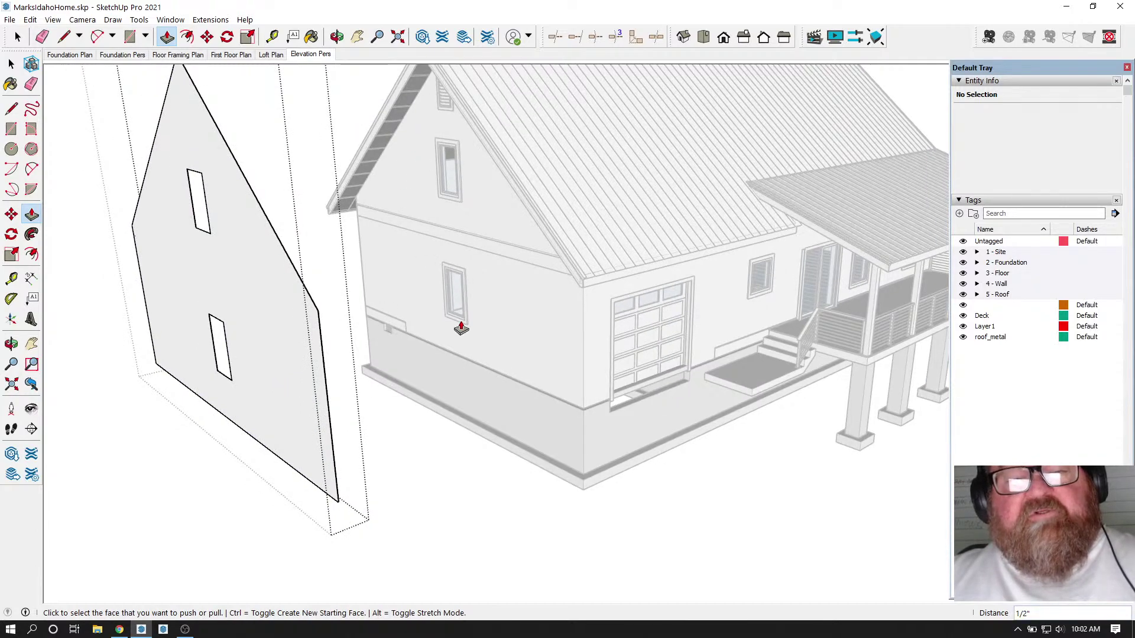
{"action": "scroll", "coordinate": [461, 366], "scroll_direction": "down", "scroll_amount": 4}
{"action": "left_click", "coordinate": [12, 64]}
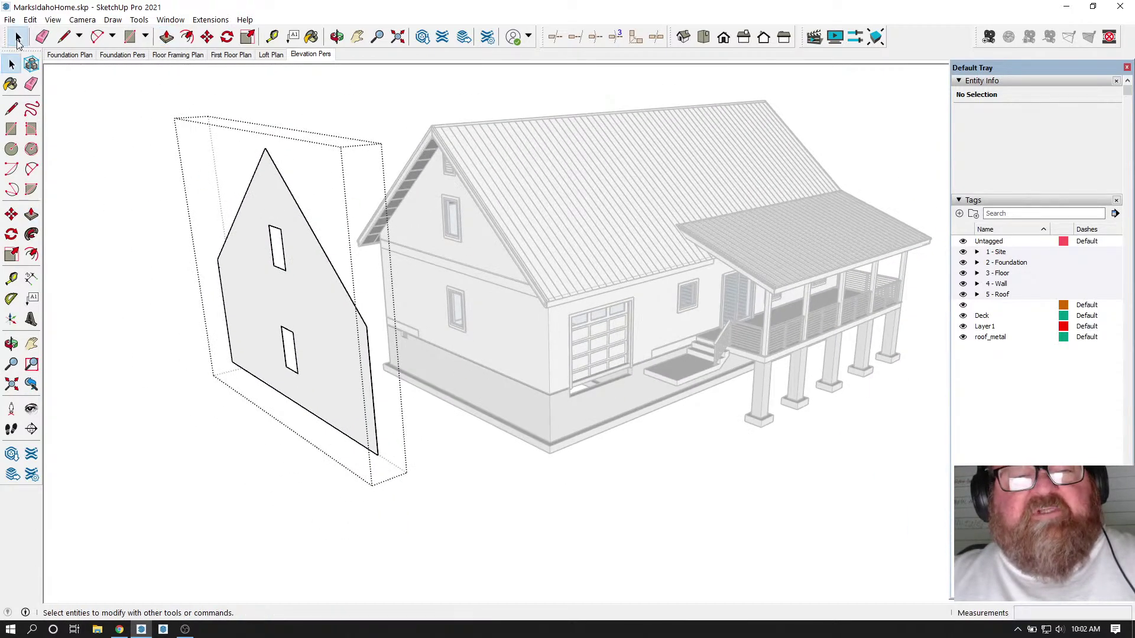
- Examine the gable wall's upper window trim and soffit junction, and compare the house with the thickened siding panel
{"action": "scroll", "coordinate": [414, 177], "scroll_direction": "up", "scroll_amount": 10}
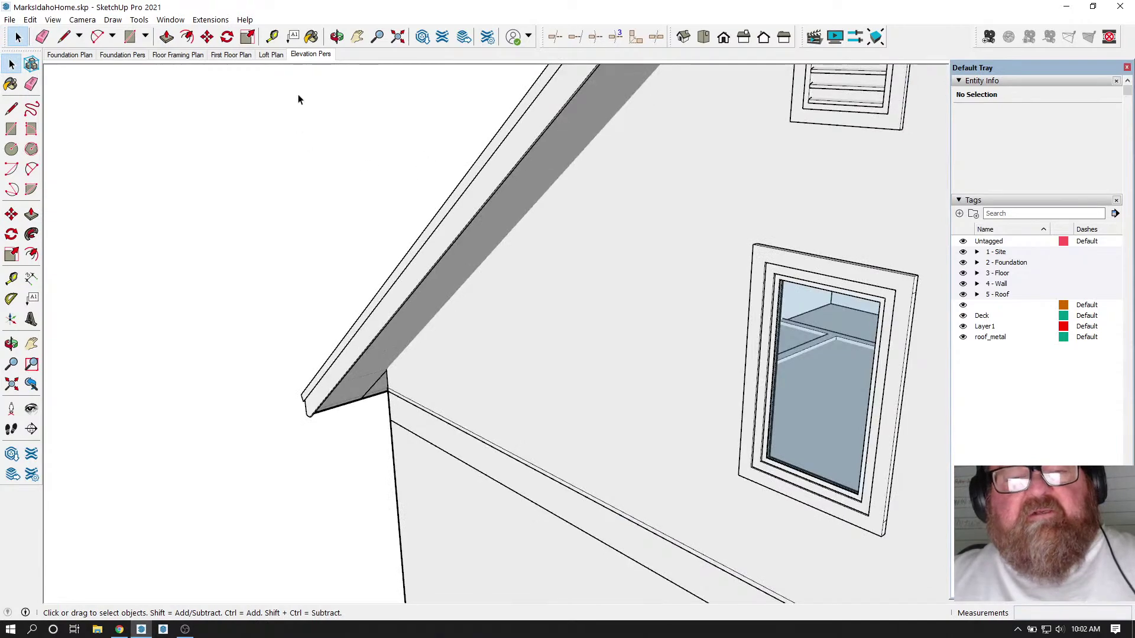
{"action": "left_click", "coordinate": [337, 37]}
{"action": "left_click_drag", "start_coordinate": [488, 223], "coordinate": [406, 207]}
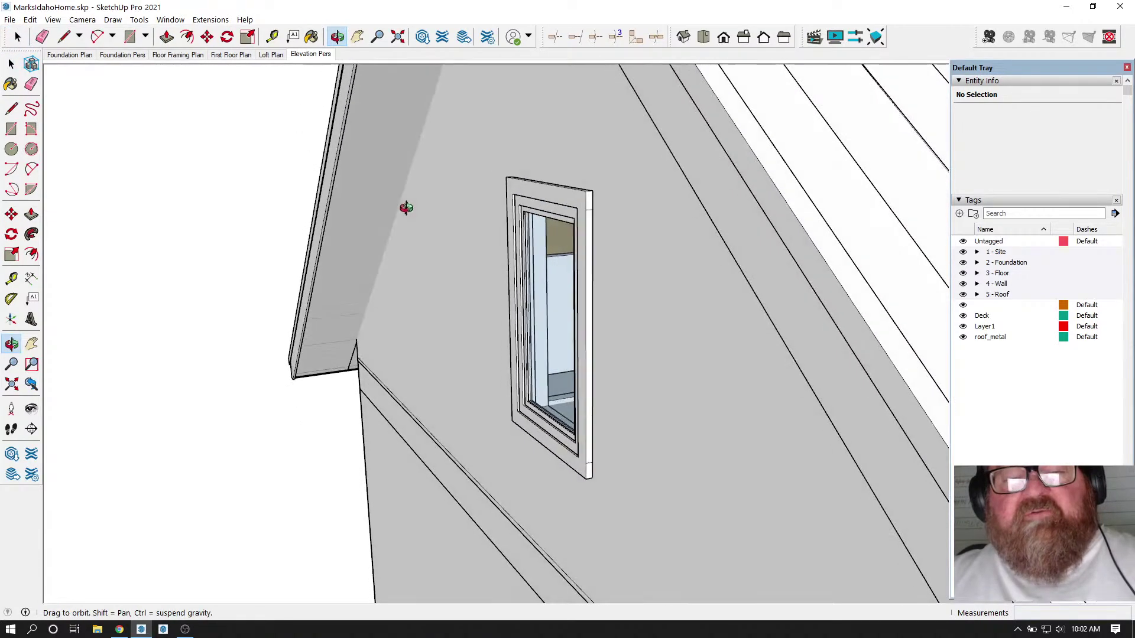
{"action": "scroll", "coordinate": [376, 181], "scroll_direction": "down", "scroll_amount": 7}
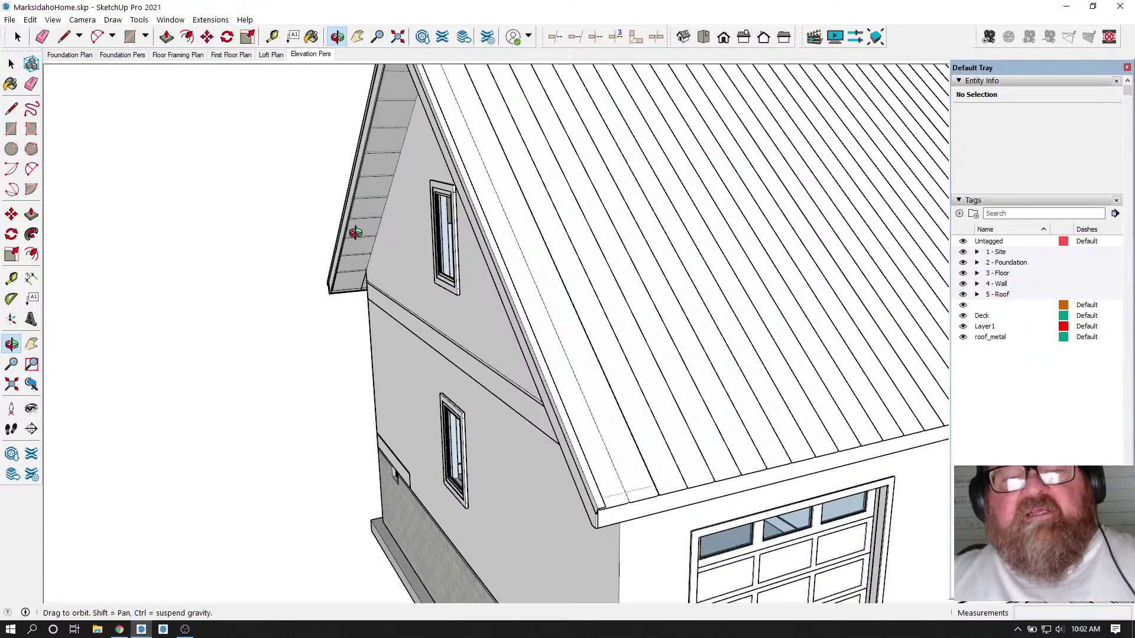
{"action": "scroll", "coordinate": [367, 190], "scroll_direction": "up", "scroll_amount": 8}
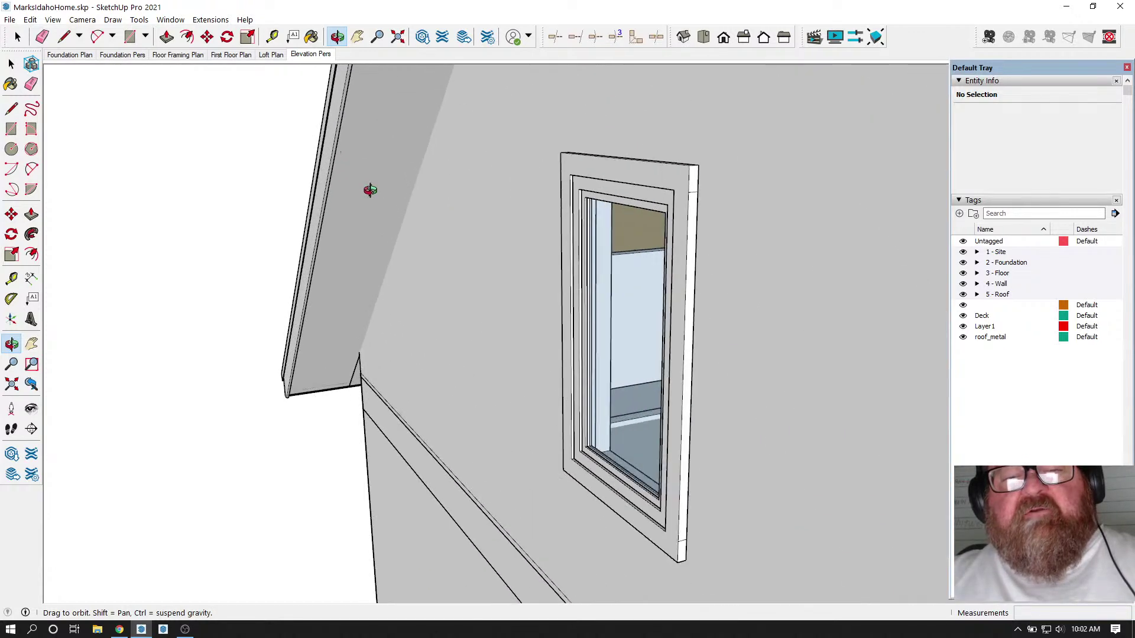
{"action": "scroll", "coordinate": [383, 204], "scroll_direction": "down", "scroll_amount": 10}
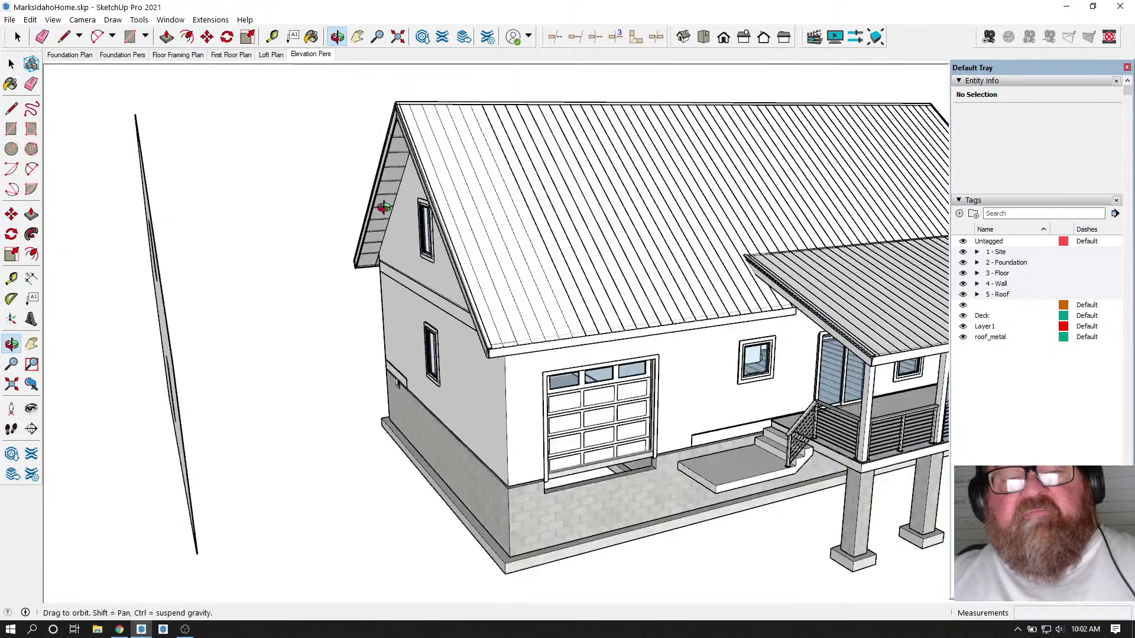
{"action": "scroll", "coordinate": [358, 353], "scroll_direction": "down", "scroll_amount": 3}
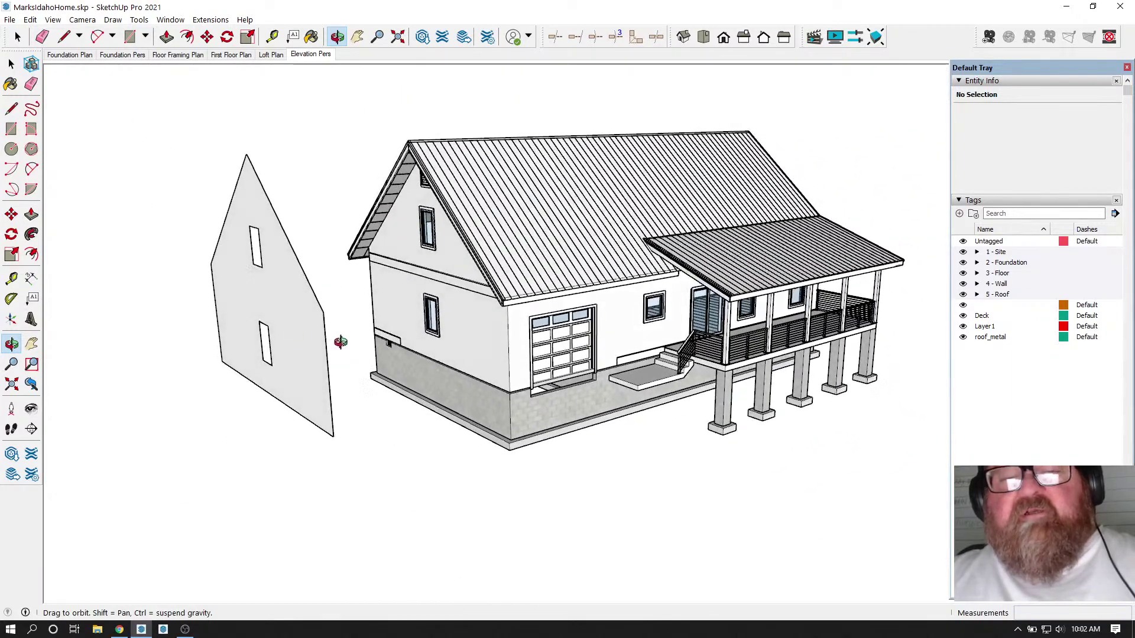
{"action": "scroll", "coordinate": [653, 278], "scroll_direction": "up", "scroll_amount": 6}
{"action": "scroll", "coordinate": [702, 267], "scroll_direction": "down", "scroll_amount": 4}
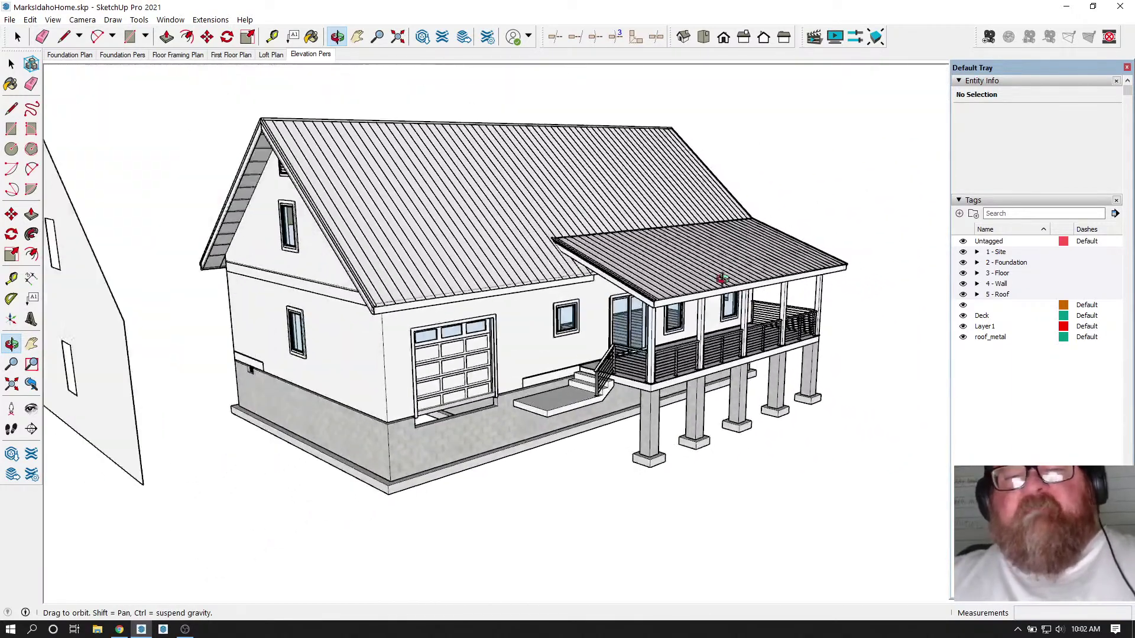
- Expand the 5 - Roof tag folder and switch the roof_frame tag's visibility off and on to check the gable overhang
{"action": "scroll", "coordinate": [715, 195], "scroll_direction": "up", "scroll_amount": 5}
{"action": "scroll", "coordinate": [784, 201], "scroll_direction": "down", "scroll_amount": 4}
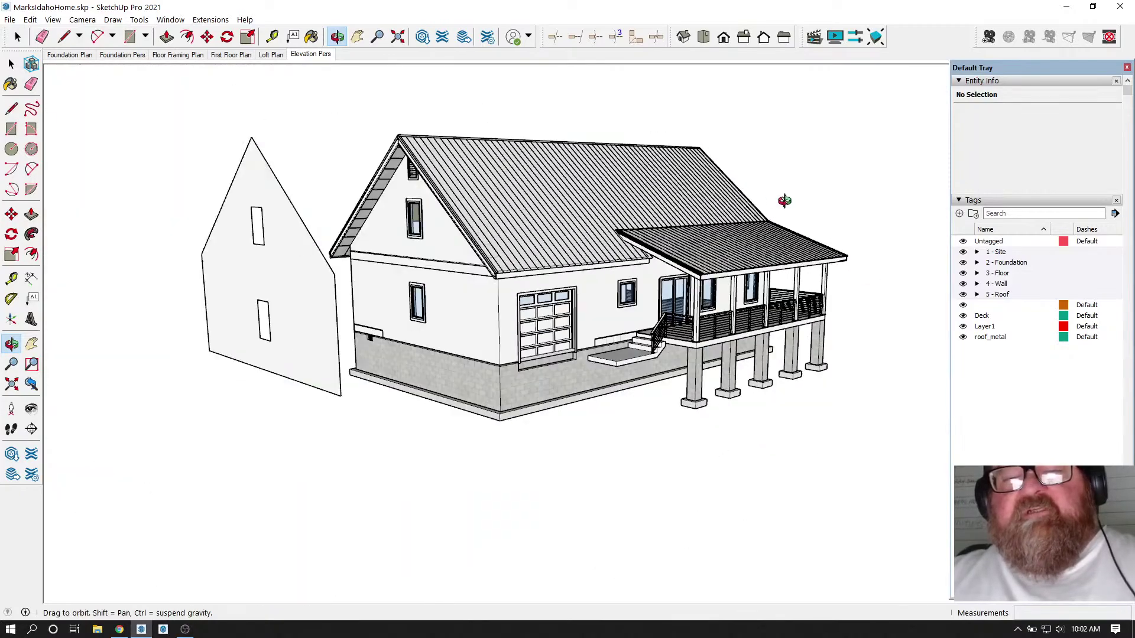
{"action": "scroll", "coordinate": [804, 219], "scroll_direction": "up", "scroll_amount": 3}
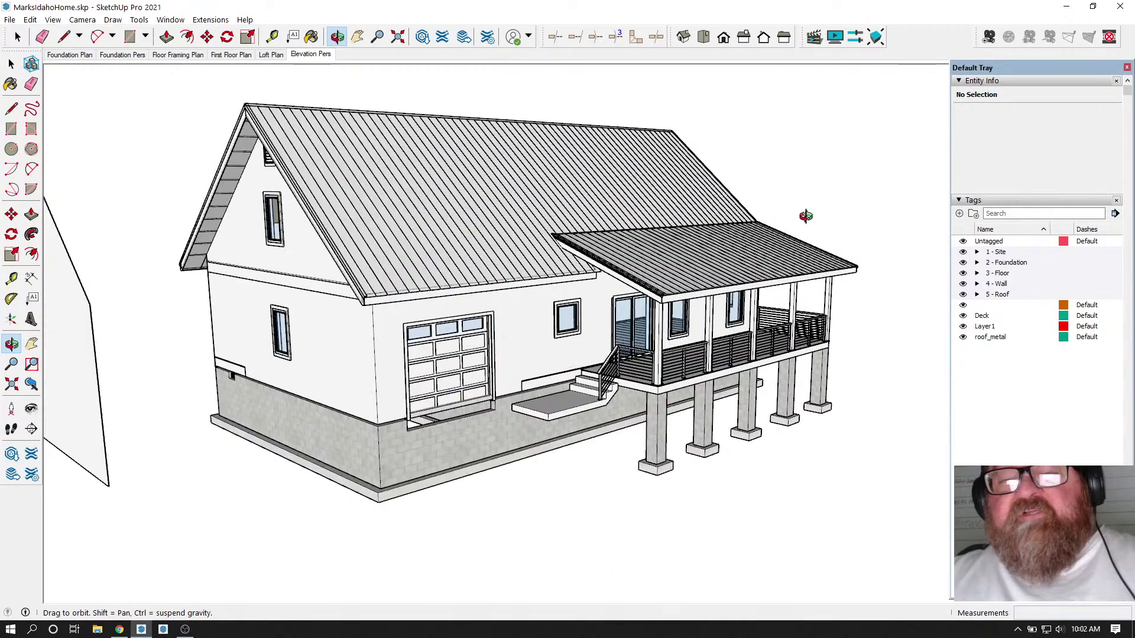
{"action": "left_click_drag", "start_coordinate": [803, 213], "coordinate": [802, 199]}
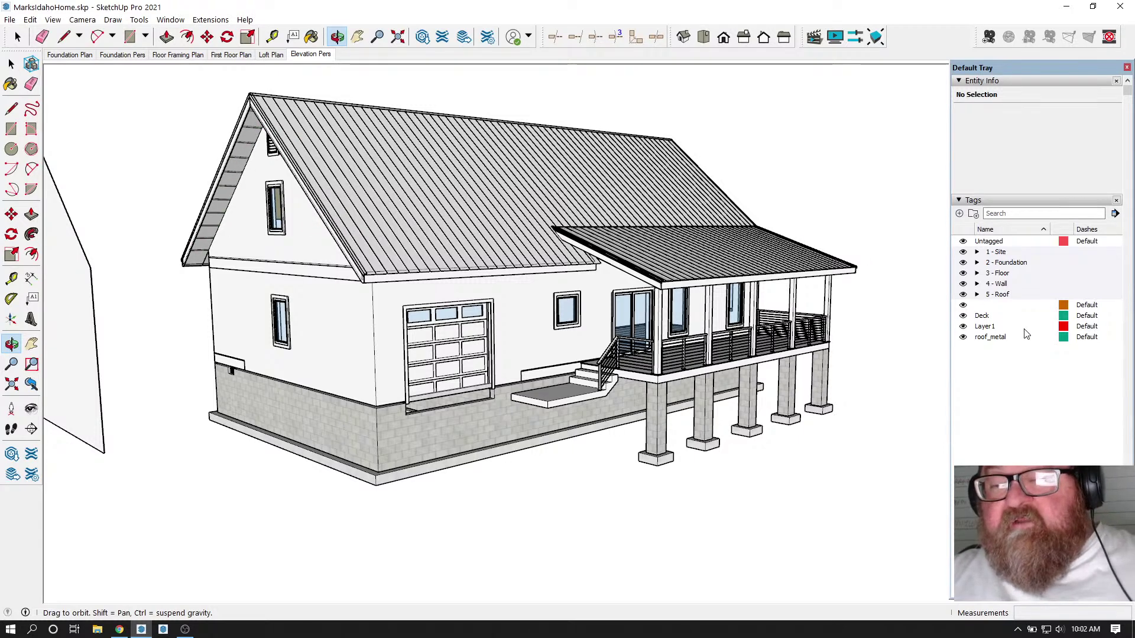
{"action": "left_click", "coordinate": [977, 295]}
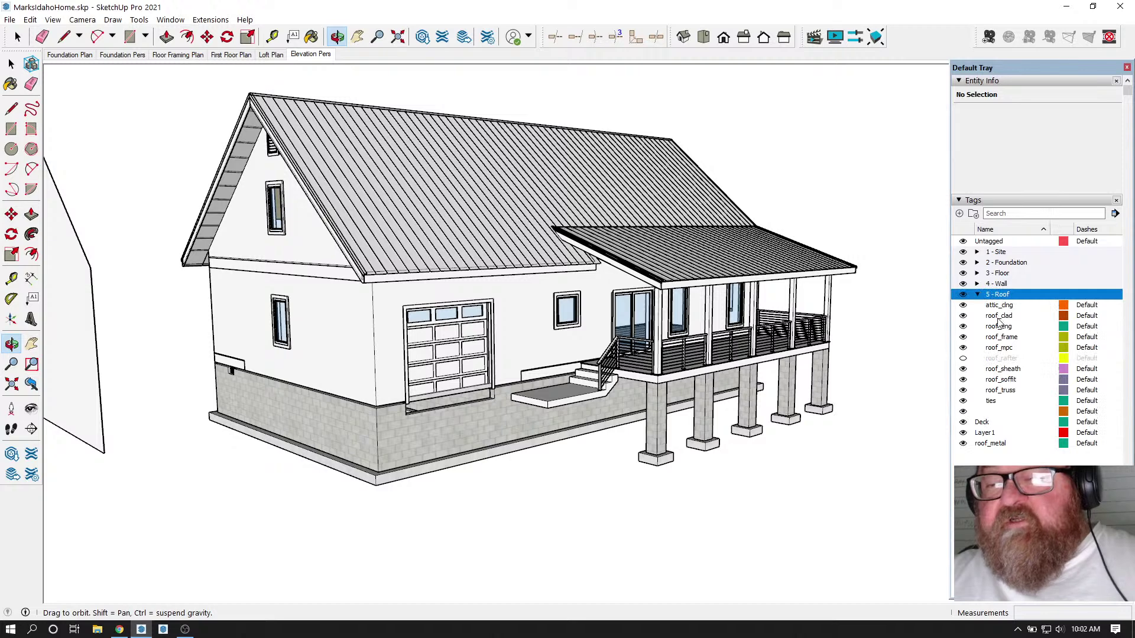
{"action": "left_click", "coordinate": [962, 339]}
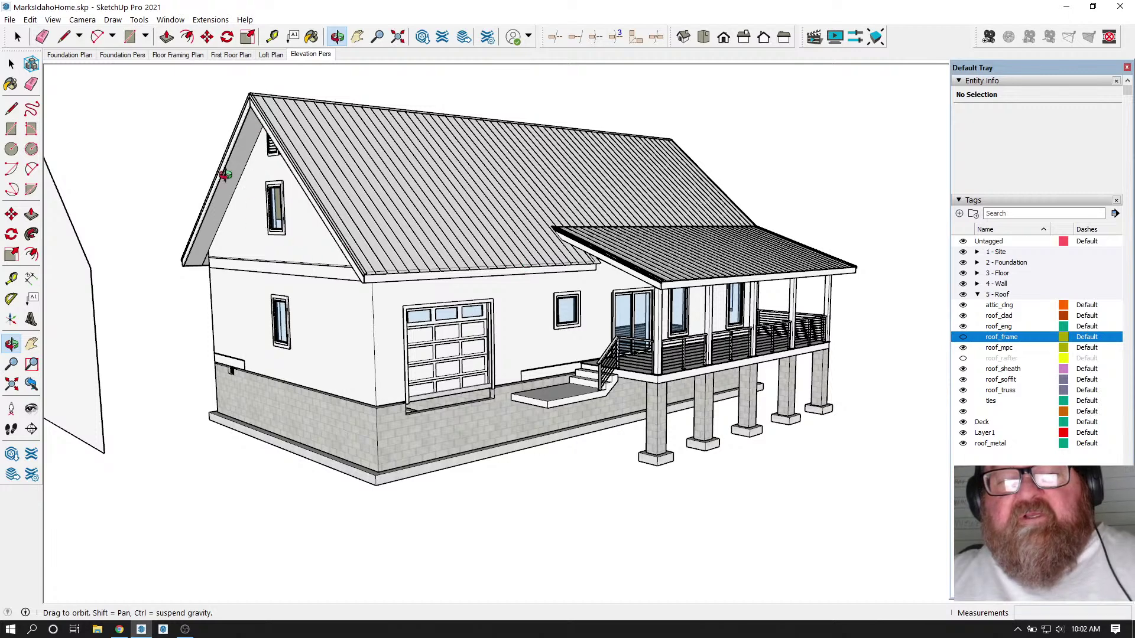
{"action": "left_click", "coordinate": [963, 338]}
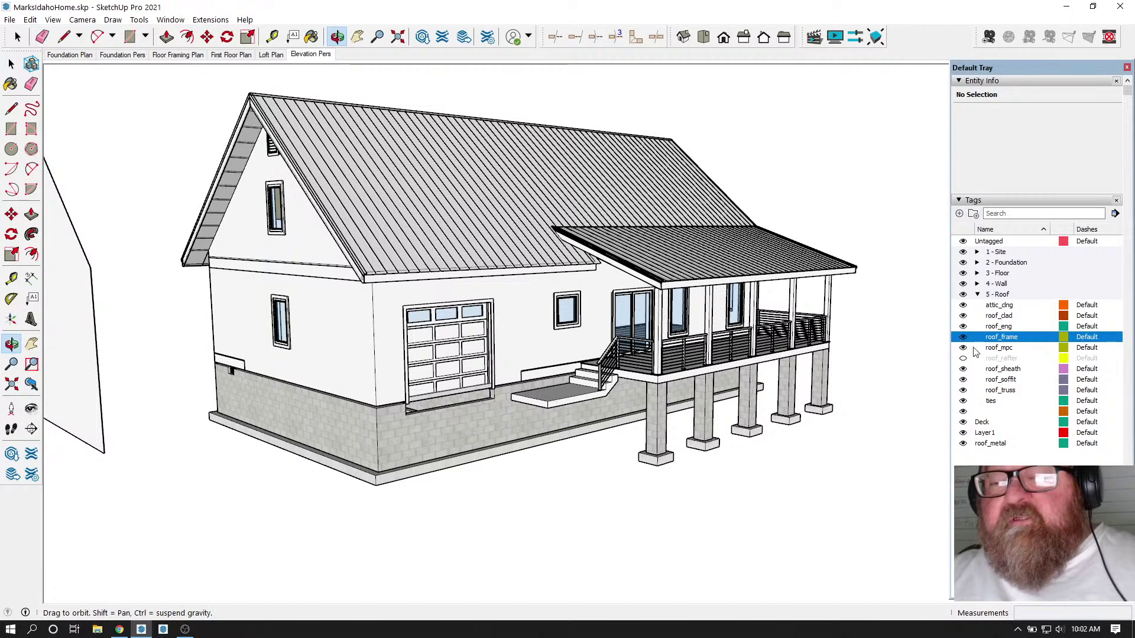
- Move the separate gable siding group 20' along the green axis, back onto the house's gable wall
{"action": "scroll", "coordinate": [731, 343], "scroll_direction": "down", "scroll_amount": 2}
{"action": "middle_click_drag", "start_coordinate": [451, 253], "coordinate": [525, 310]}
{"action": "scroll", "coordinate": [547, 299], "scroll_direction": "down", "scroll_amount": 2}
{"action": "scroll", "coordinate": [426, 405], "scroll_direction": "up", "scroll_amount": 2}
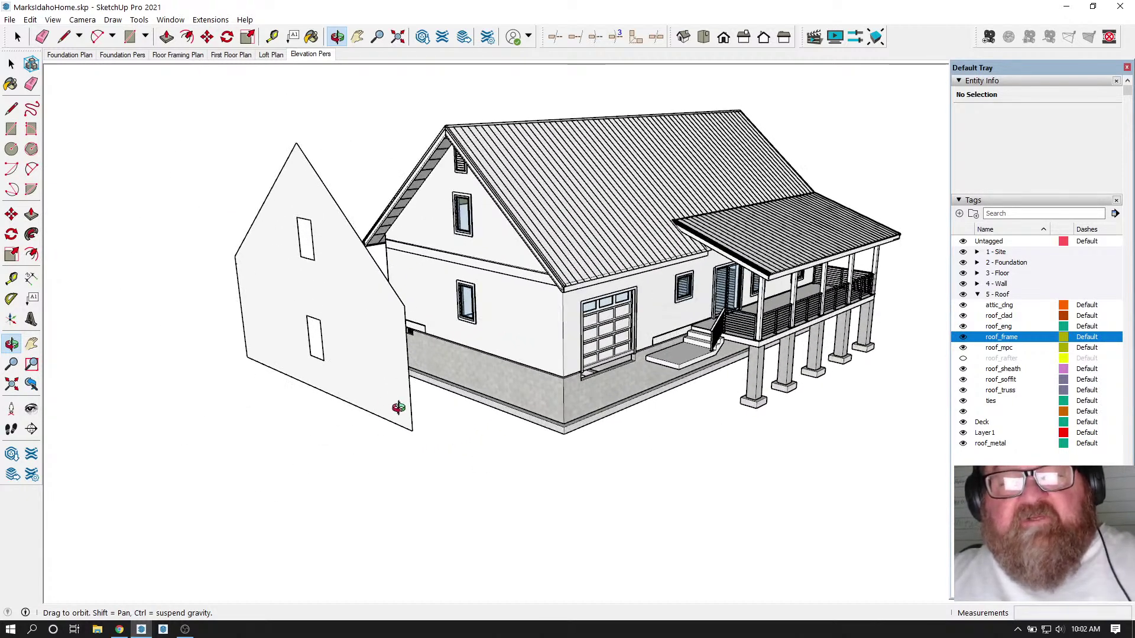
{"action": "scroll", "coordinate": [354, 387], "scroll_direction": "up", "scroll_amount": 2}
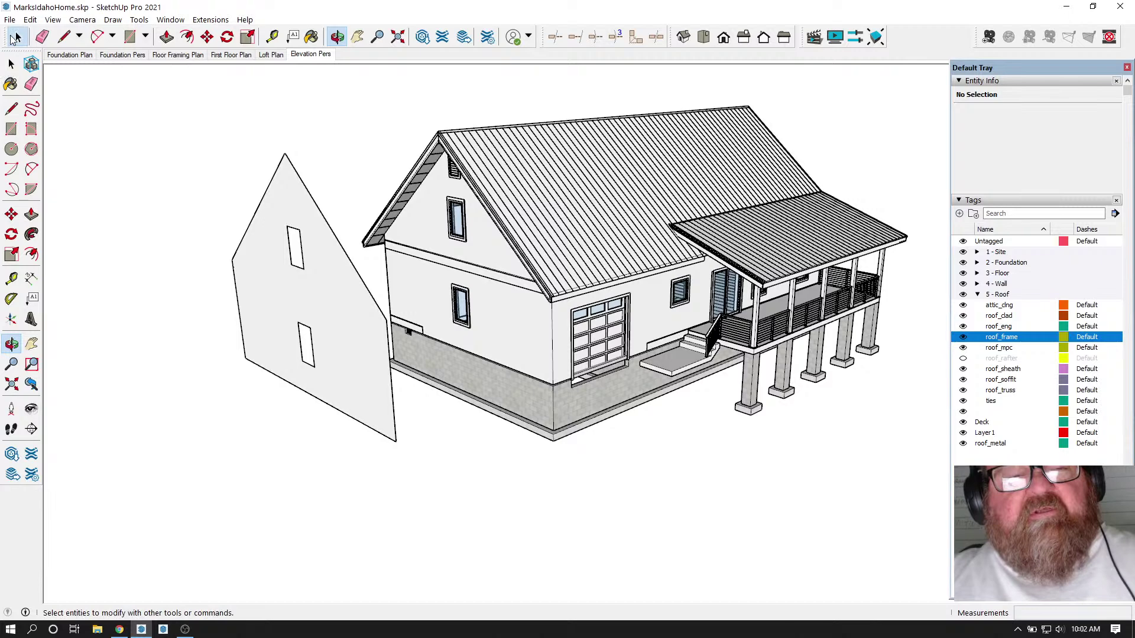
{"action": "left_click", "coordinate": [10, 63]}
{"action": "scroll", "coordinate": [280, 322], "scroll_direction": "down", "scroll_amount": 1}
{"action": "left_click", "coordinate": [318, 323]}
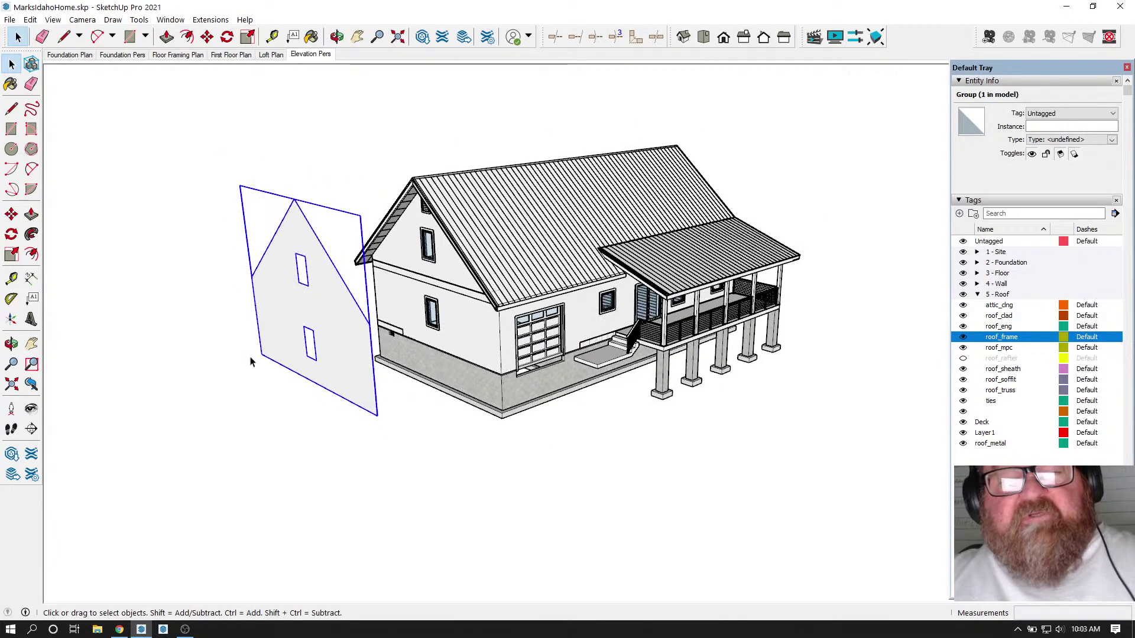
{"action": "scroll", "coordinate": [352, 373], "scroll_direction": "up", "scroll_amount": 2}
{"action": "left_click", "coordinate": [207, 37]}
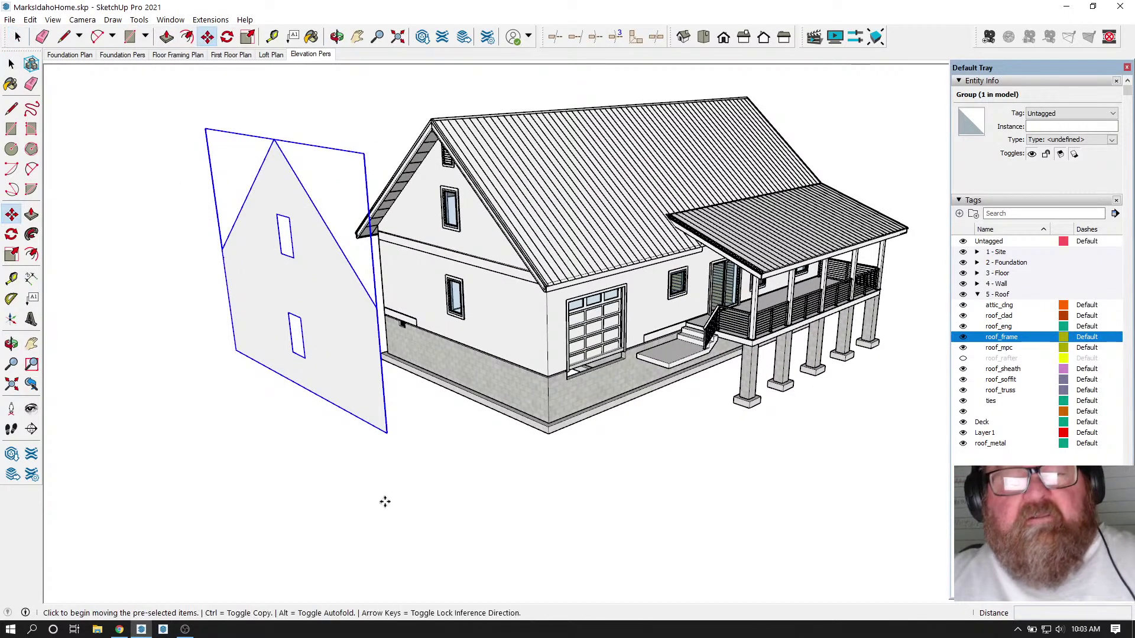
{"action": "left_click", "coordinate": [524, 502]}
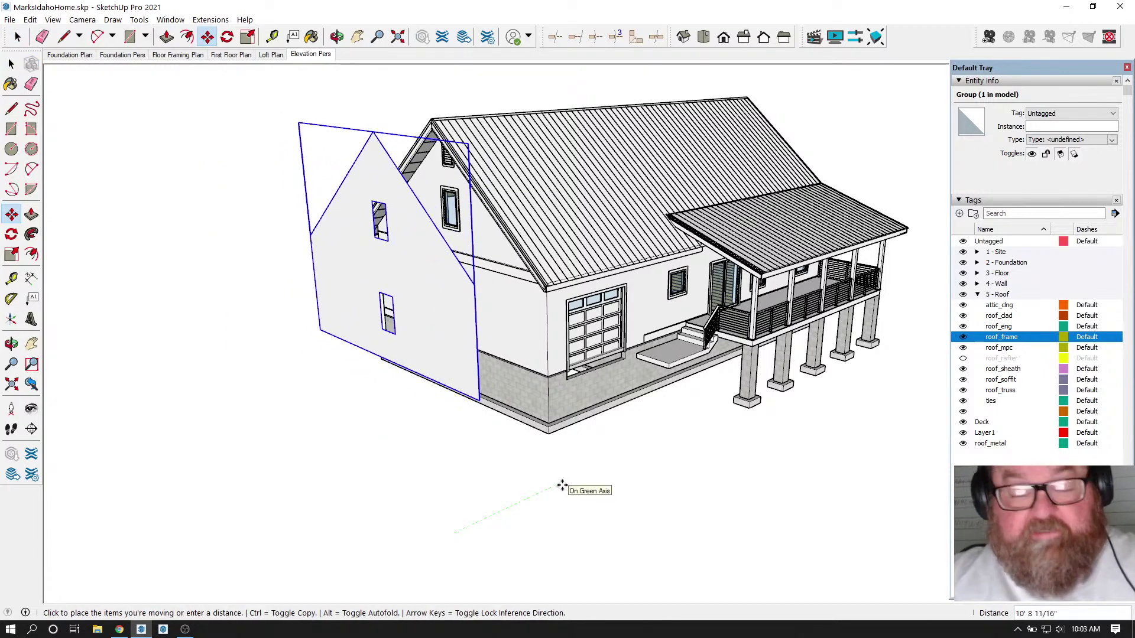
{"action": "key", "text": "Return"}
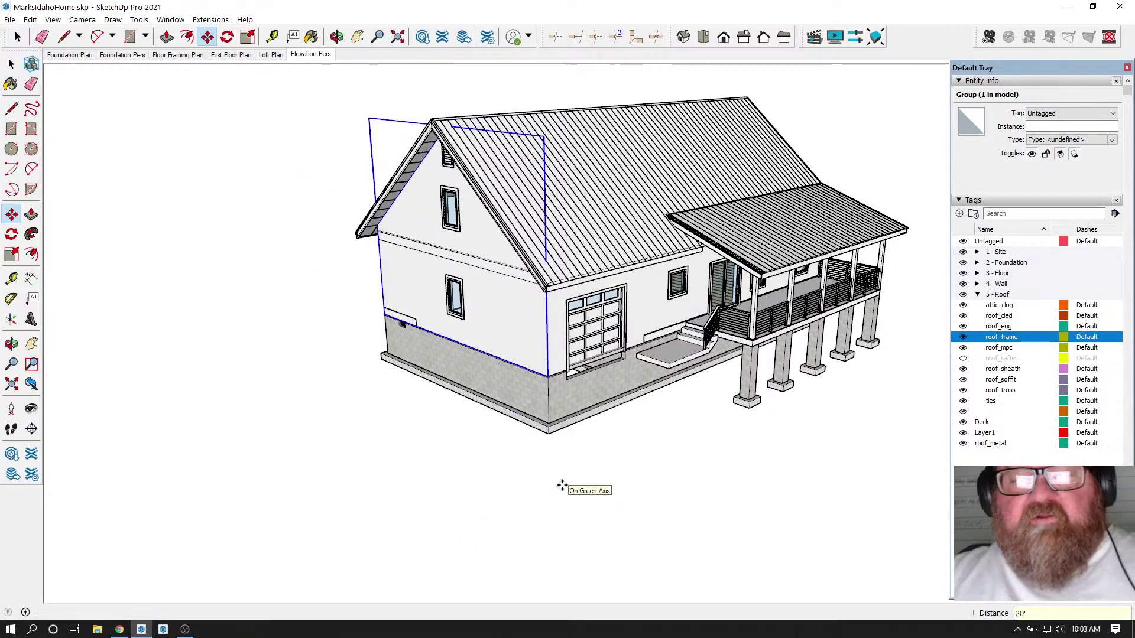
- Move the siding group outward from the gable wall 3/4" along the green axis, starting from its lower corner
{"action": "scroll", "coordinate": [561, 481], "scroll_direction": "up", "scroll_amount": 4}
{"action": "scroll", "coordinate": [543, 394], "scroll_direction": "up", "scroll_amount": 6}
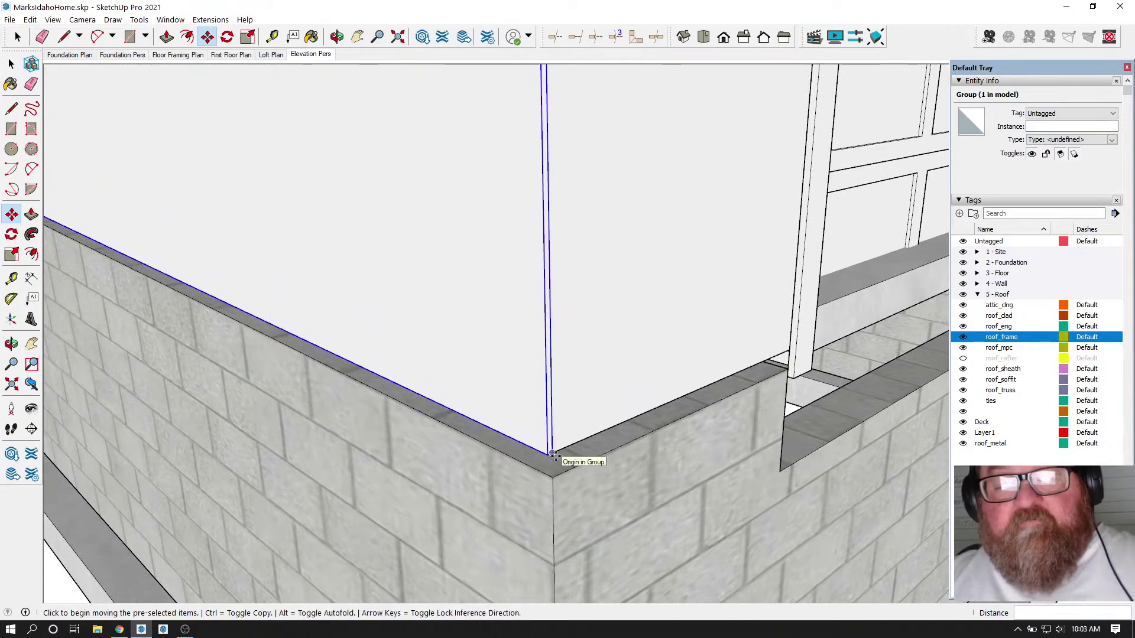
{"action": "left_click", "coordinate": [551, 455]}
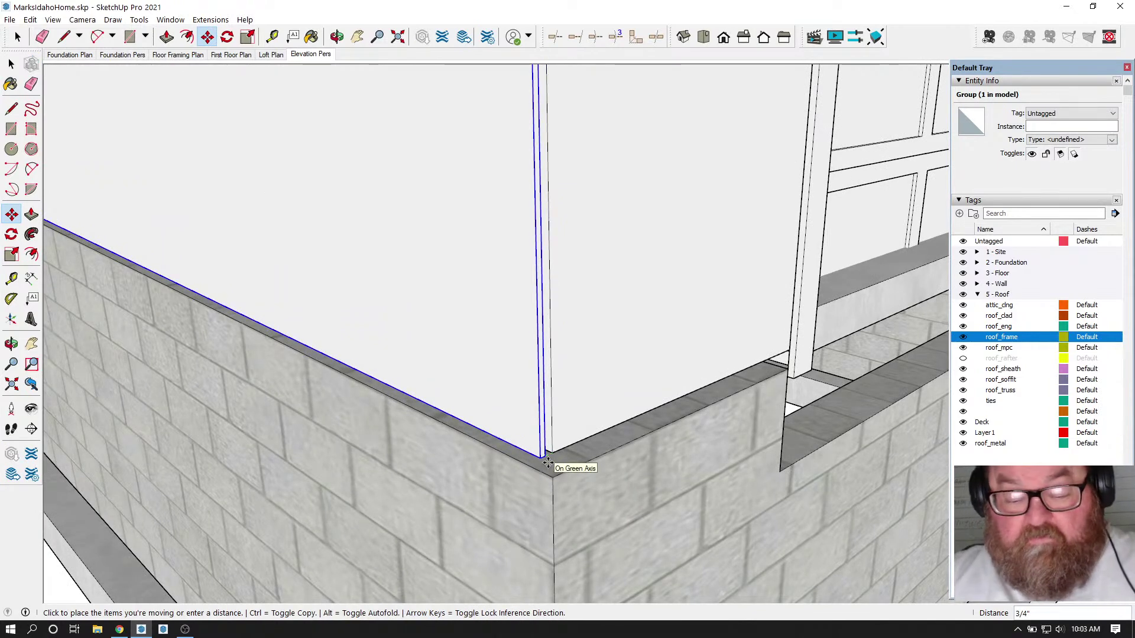
{"action": "left_click", "coordinate": [547, 462]}
- Make the floor_frame tag in the 3 - Floor folder visible and inspect the sill and siding edge at the wall corners
{"action": "scroll", "coordinate": [547, 467], "scroll_direction": "down", "scroll_amount": 5}
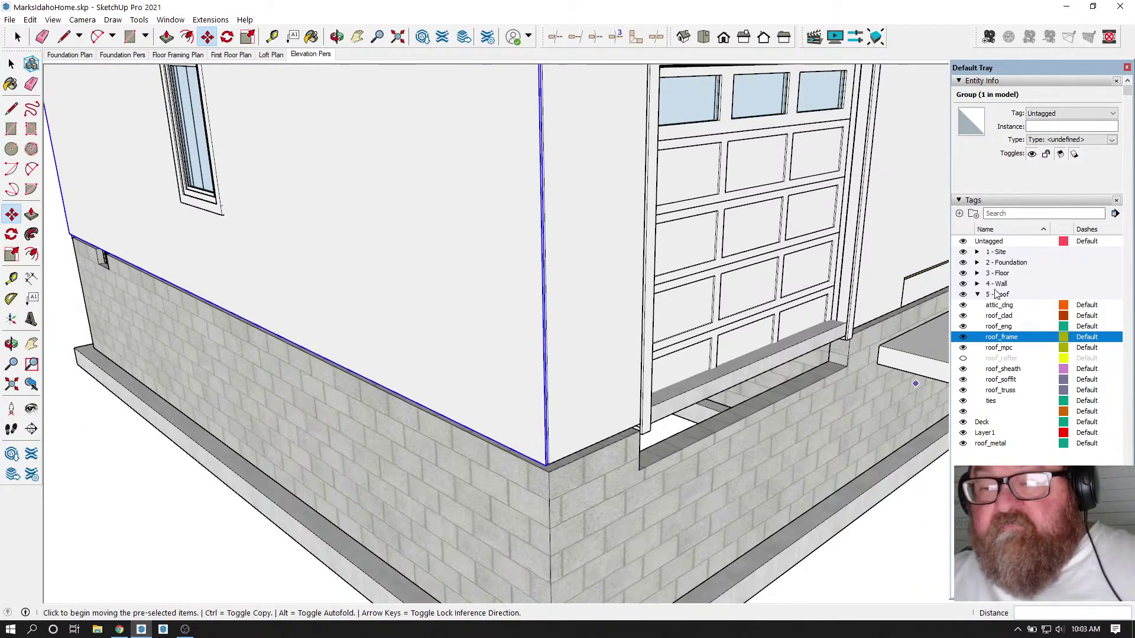
{"action": "left_click", "coordinate": [977, 274]}
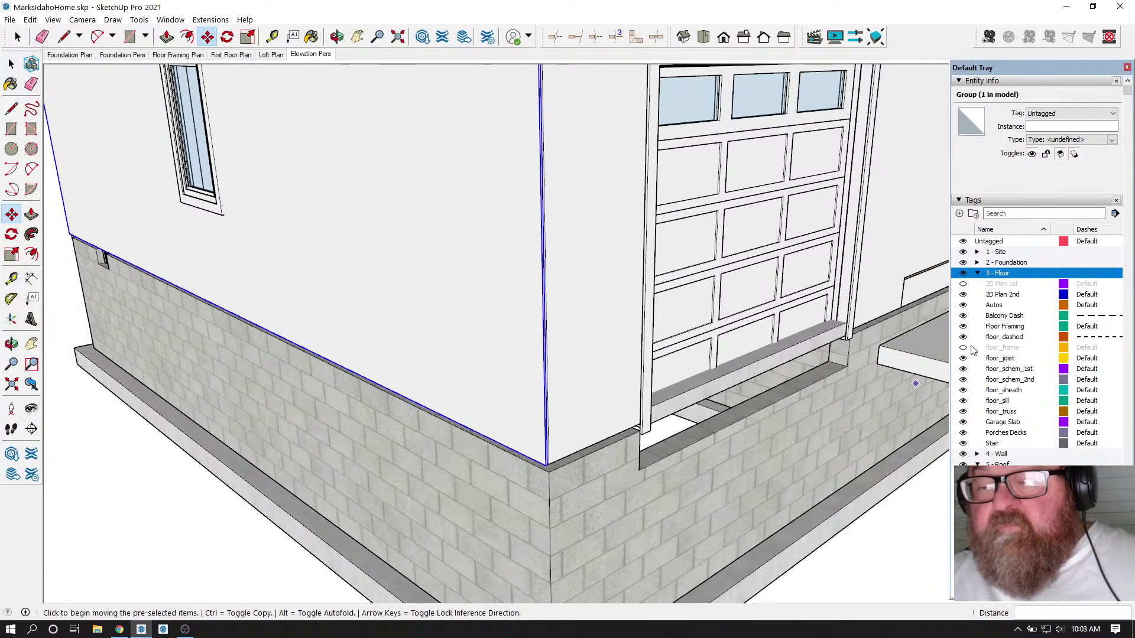
{"action": "left_click", "coordinate": [963, 348]}
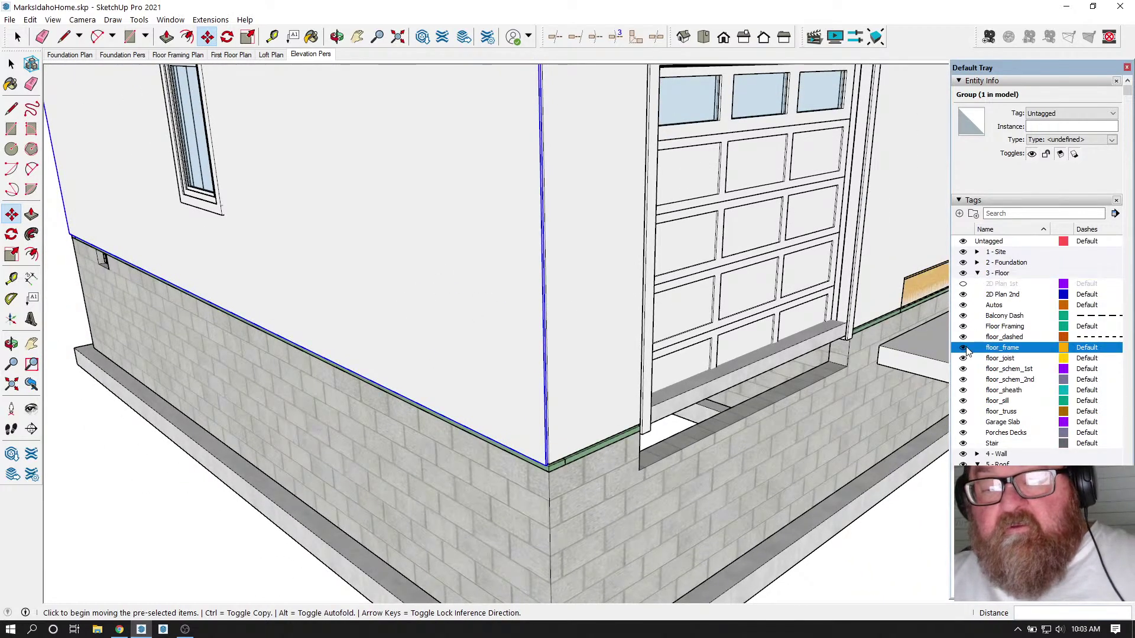
{"action": "left_click", "coordinate": [335, 38]}
{"action": "scroll", "coordinate": [513, 260], "scroll_direction": "down", "scroll_amount": 2}
{"action": "left_click_drag", "start_coordinate": [578, 410], "coordinate": [532, 266]}
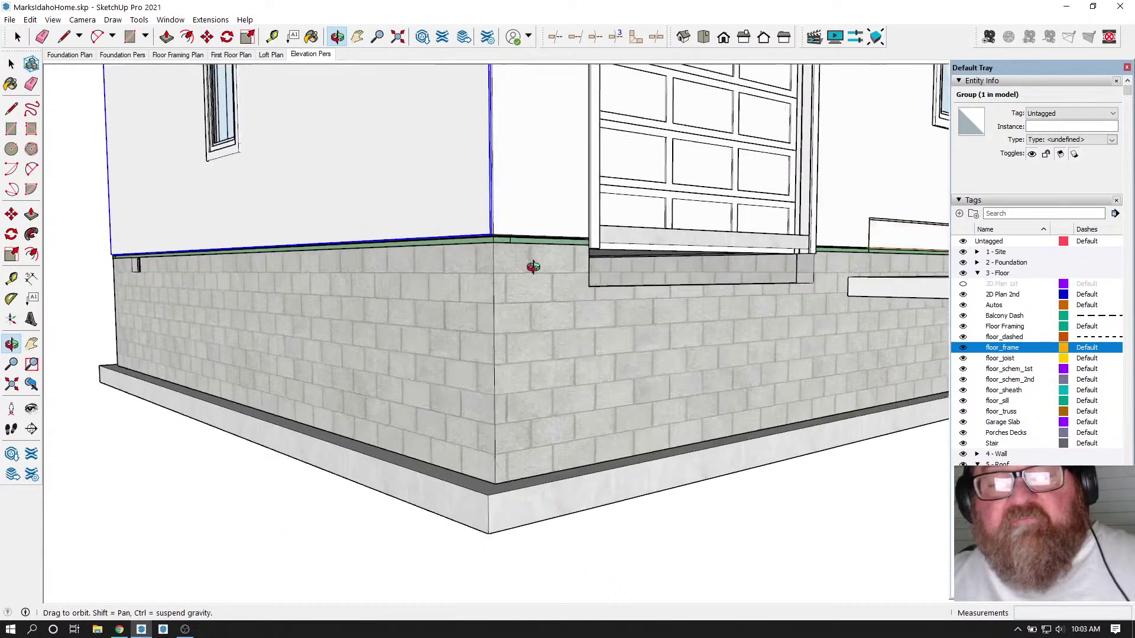
{"action": "scroll", "coordinate": [530, 264], "scroll_direction": "up", "scroll_amount": 4}
{"action": "left_click_drag", "start_coordinate": [485, 219], "coordinate": [367, 243]}
{"action": "left_click_drag", "start_coordinate": [509, 318], "coordinate": [747, 256]}
{"action": "left_click_drag", "start_coordinate": [569, 260], "coordinate": [635, 316]}
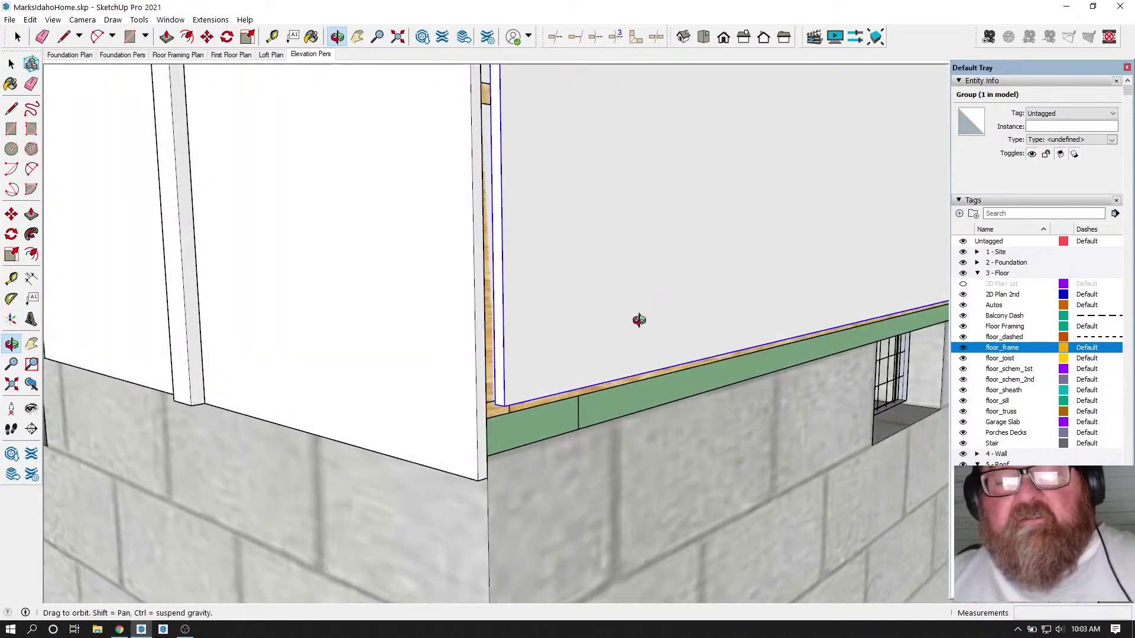
- Open the siding group and push/pull the bottom edge face at the corner down 3"
{"action": "left_click", "coordinate": [17, 37]}
{"action": "double_click", "coordinate": [535, 293]}
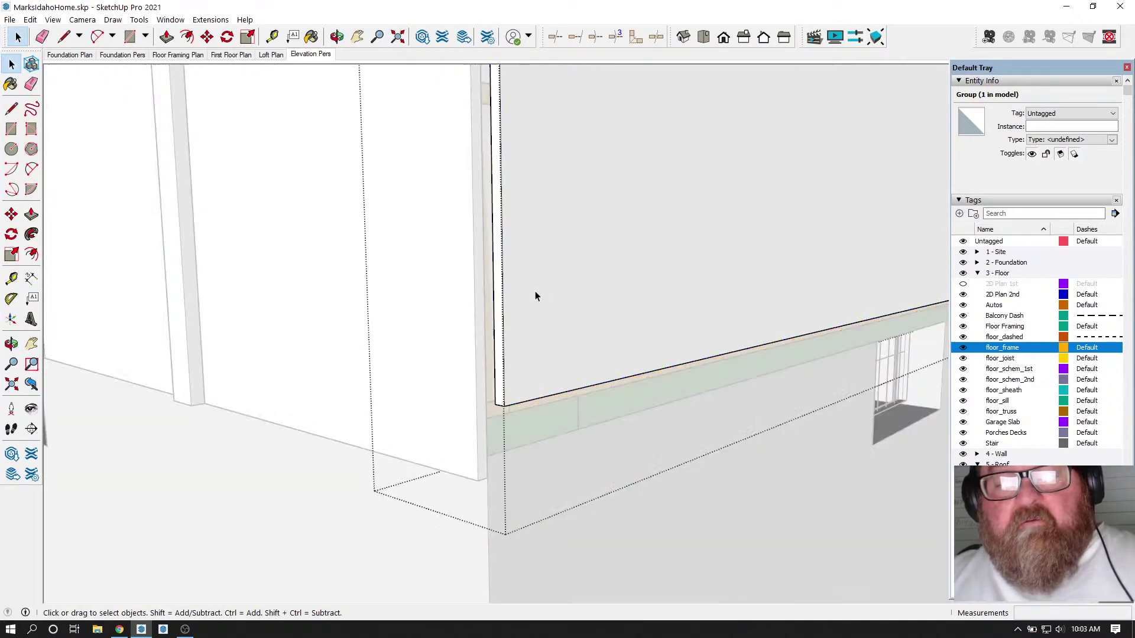
{"action": "left_click", "coordinate": [337, 37]}
{"action": "left_click_drag", "start_coordinate": [638, 247], "coordinate": [571, 339]}
{"action": "left_click", "coordinate": [167, 37]}
{"action": "left_click", "coordinate": [520, 365]}
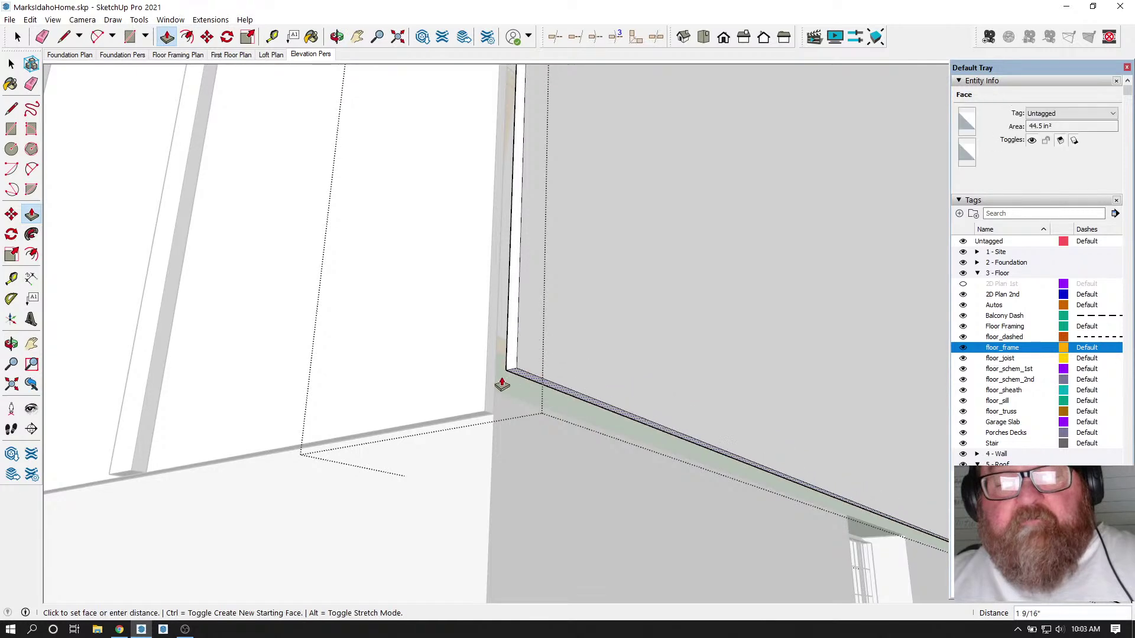
{"action": "type", "text": "3"}
{"action": "key", "text": "Return"}
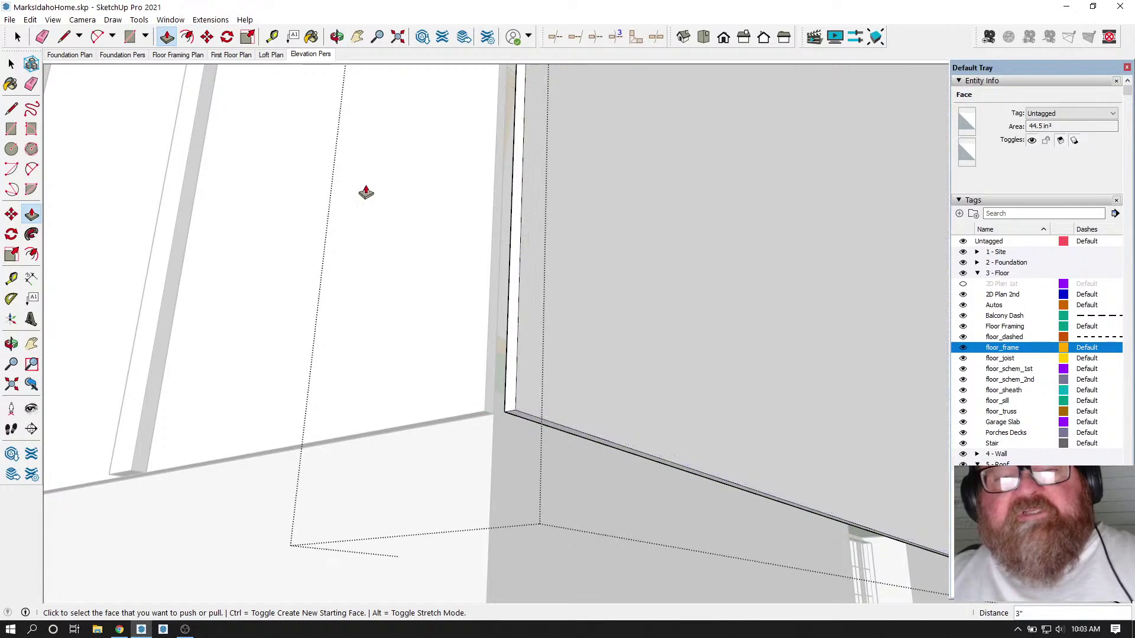
- Push/pull the remaining higher section of the siding's bottom edge down flush with the lowered section
{"action": "left_click", "coordinate": [337, 36]}
{"action": "left_click_drag", "start_coordinate": [402, 279], "coordinate": [390, 514]}
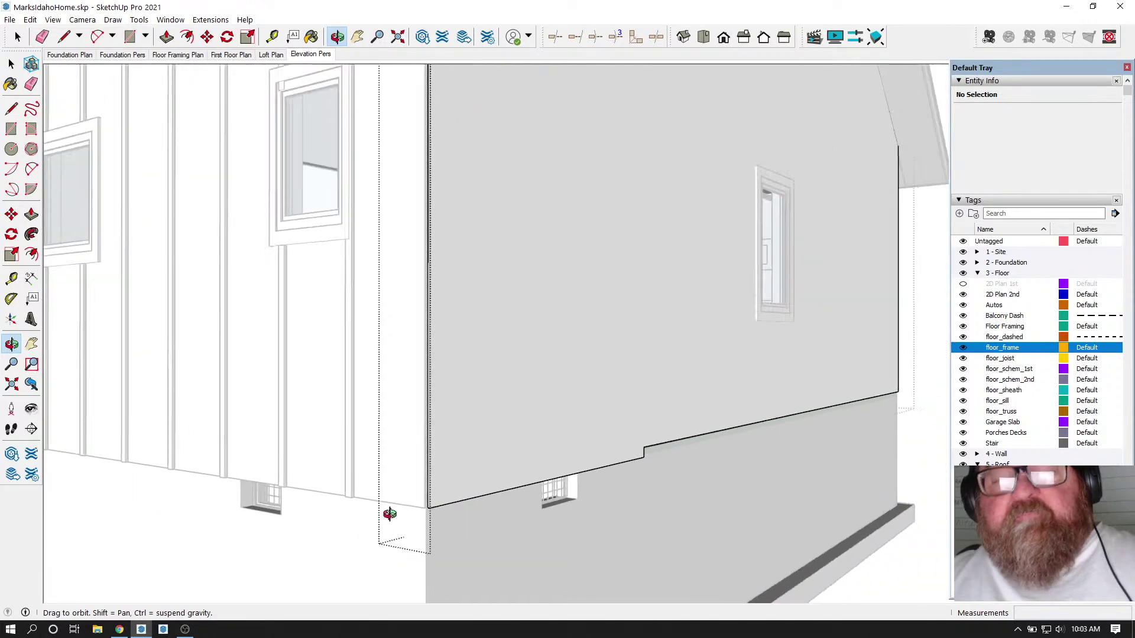
{"action": "left_click_drag", "start_coordinate": [502, 471], "coordinate": [221, 318]}
{"action": "left_click", "coordinate": [167, 37]}
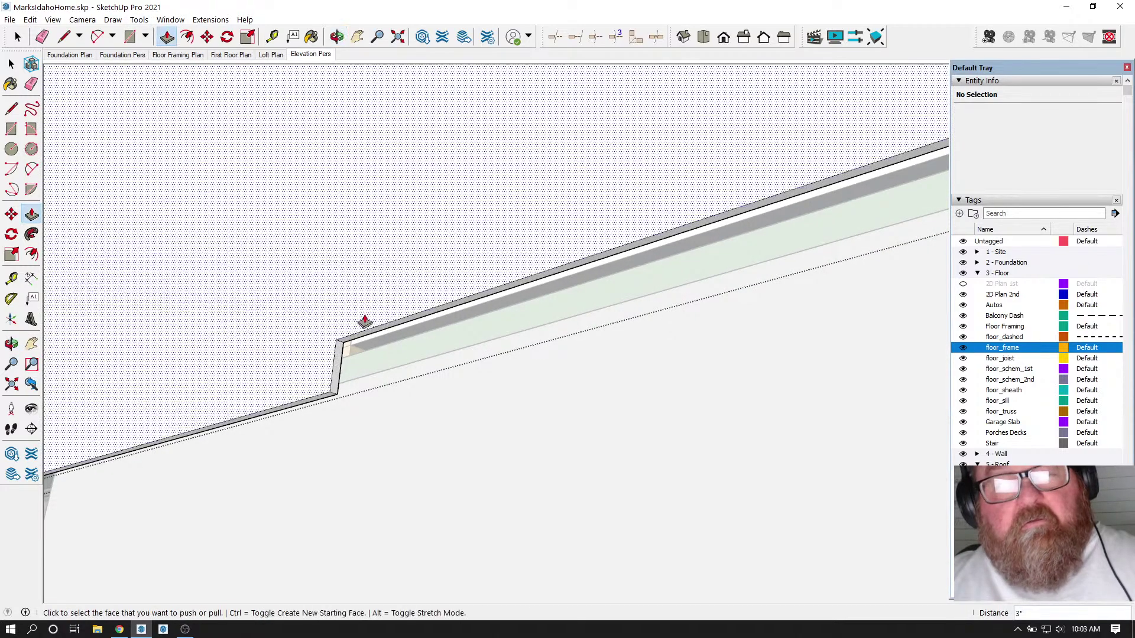
{"action": "left_click_drag", "start_coordinate": [376, 337], "coordinate": [329, 400]}
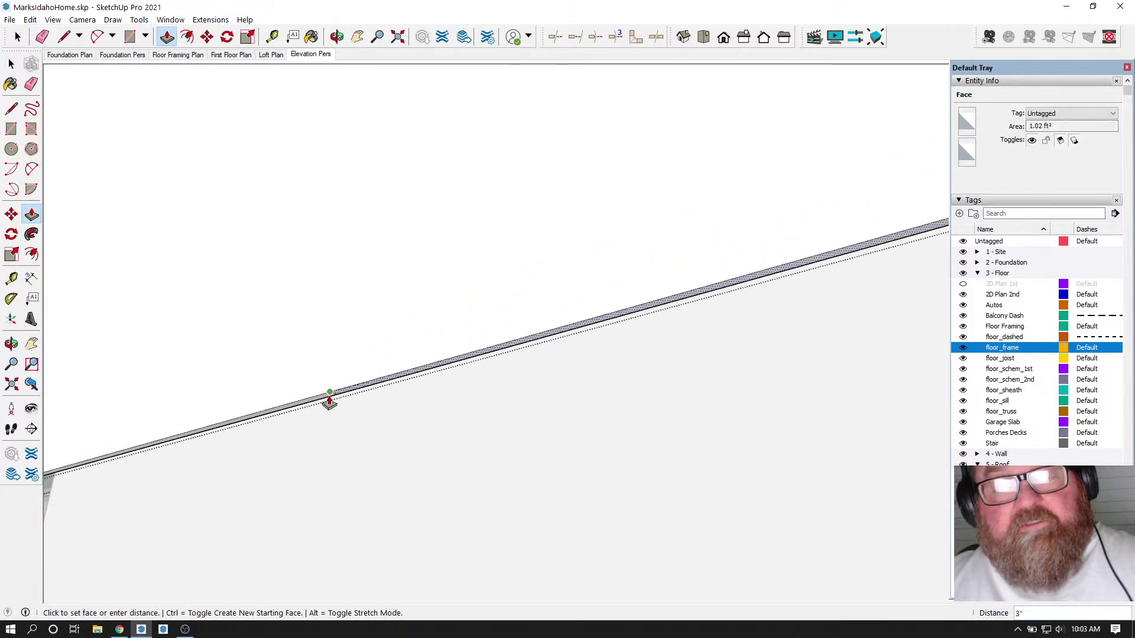
- Check the extended siding's bottom edge and the whole gable face for leftover seam lines, and leave group editing
{"action": "left_click", "coordinate": [337, 36]}
{"action": "left_click_drag", "start_coordinate": [266, 213], "coordinate": [329, 298]}
{"action": "left_click", "coordinate": [42, 36]}
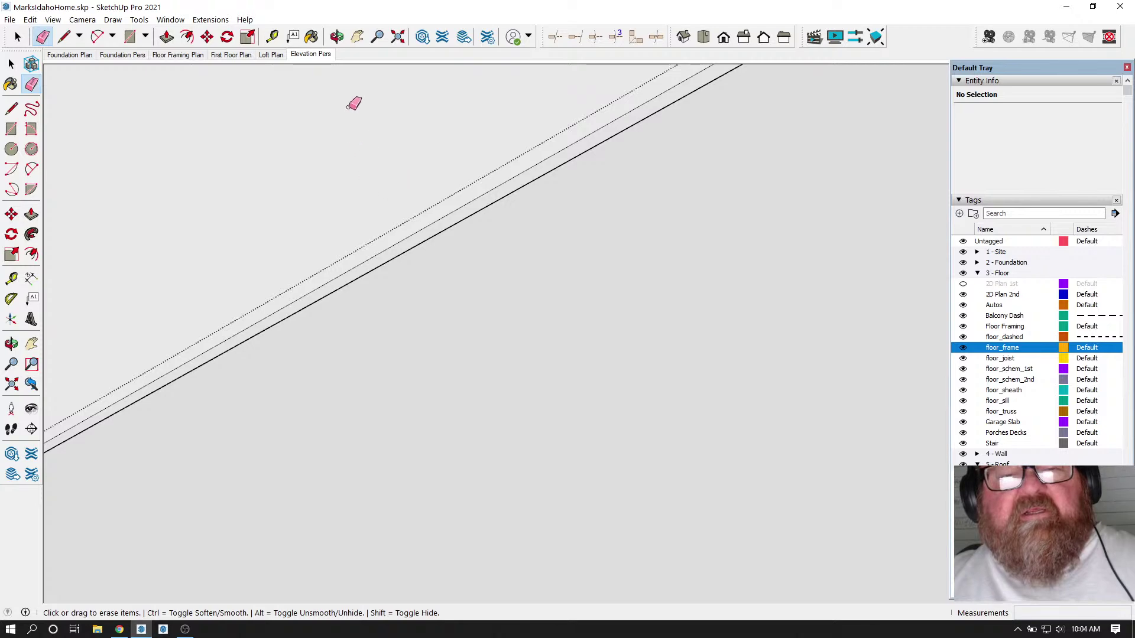
{"action": "left_click", "coordinate": [337, 37]}
{"action": "left_click_drag", "start_coordinate": [379, 154], "coordinate": [388, 429]}
{"action": "scroll", "coordinate": [372, 395], "scroll_direction": "down", "scroll_amount": 3}
{"action": "scroll", "coordinate": [367, 388], "scroll_direction": "down", "scroll_amount": 5}
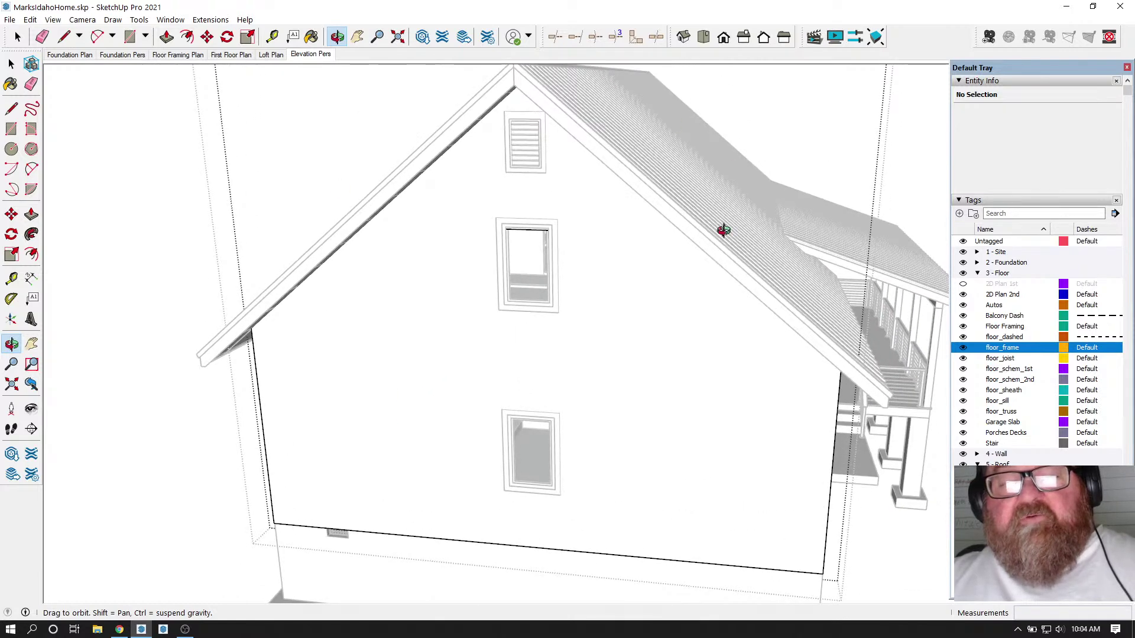
{"action": "scroll", "coordinate": [476, 347], "scroll_direction": "down", "scroll_amount": 2}
{"action": "key", "text": "space"}
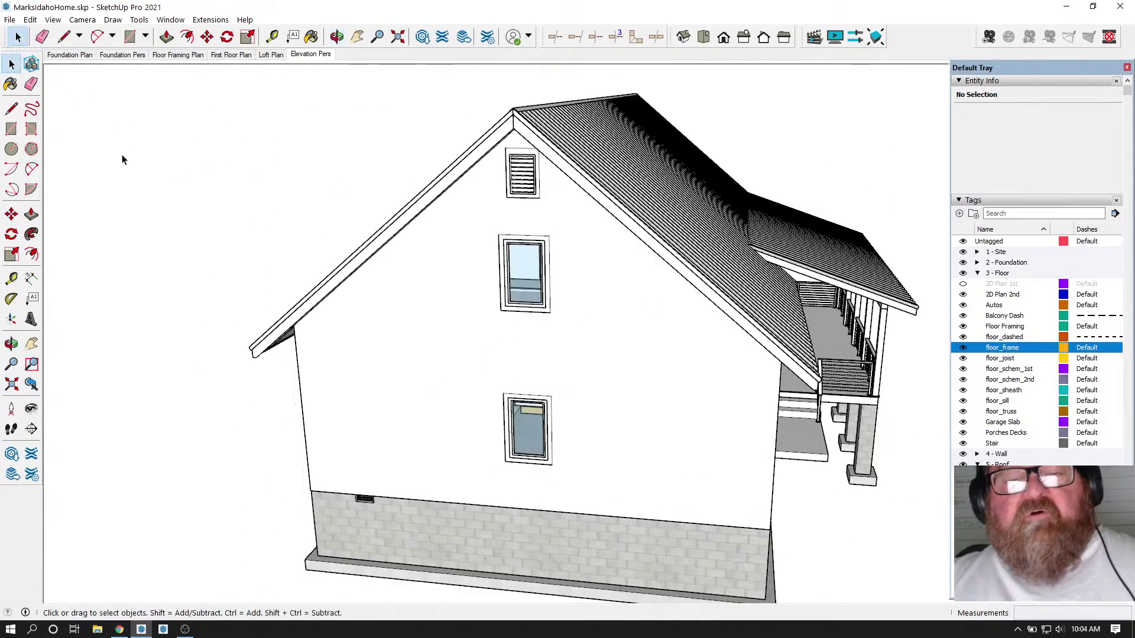
- Reopen the gable siding group and select only its outer face
{"action": "left_click", "coordinate": [337, 36]}
{"action": "left_click_drag", "start_coordinate": [407, 308], "coordinate": [370, 356]}
{"action": "scroll", "coordinate": [369, 357], "scroll_direction": "up", "scroll_amount": 2}
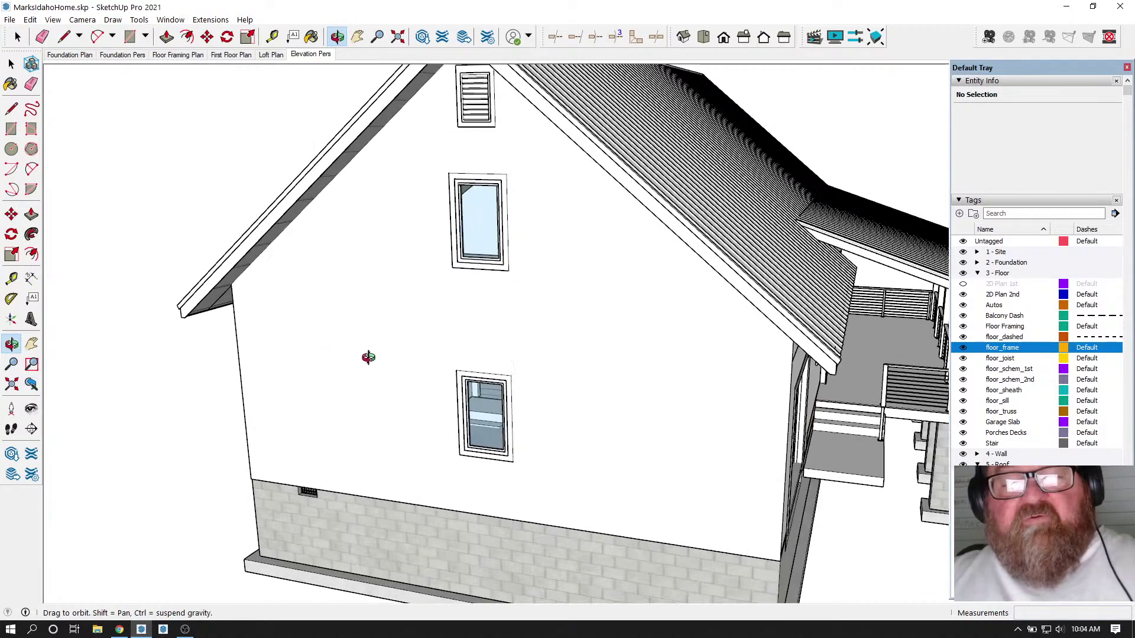
{"action": "scroll", "coordinate": [481, 441], "scroll_direction": "up", "scroll_amount": 4}
{"action": "left_click_drag", "start_coordinate": [460, 429], "coordinate": [526, 445]}
{"action": "left_click_drag", "start_coordinate": [495, 321], "coordinate": [355, 207]}
{"action": "left_click", "coordinate": [17, 37]}
{"action": "middle_click_drag", "start_coordinate": [235, 227], "coordinate": [412, 308]}
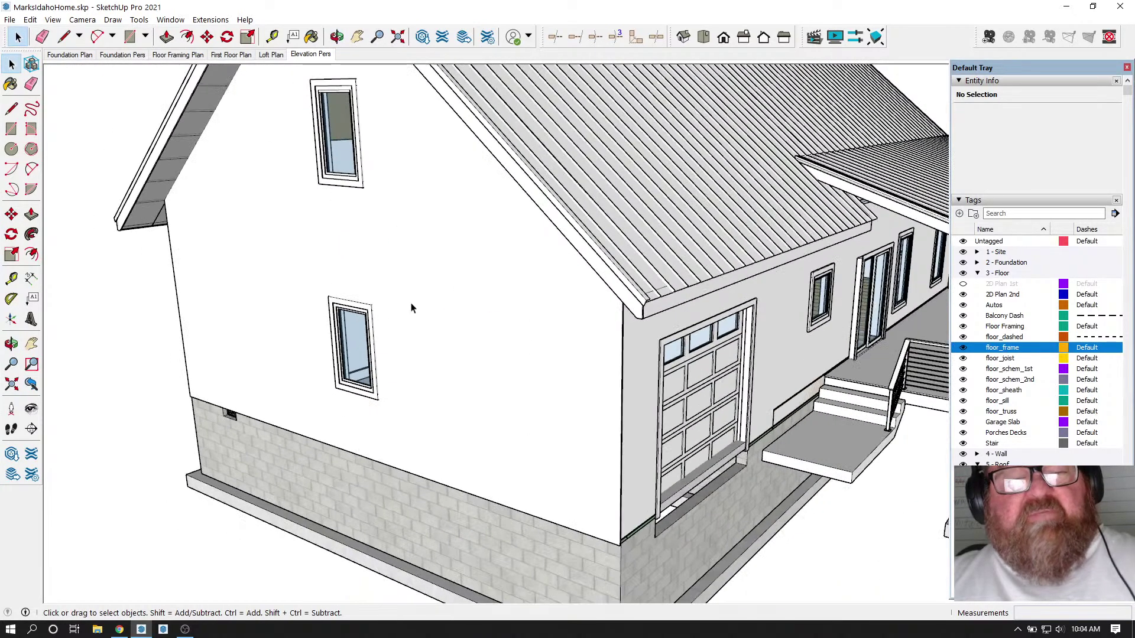
{"action": "double_click", "coordinate": [413, 306]}
{"action": "triple_click", "coordinate": [414, 305]}
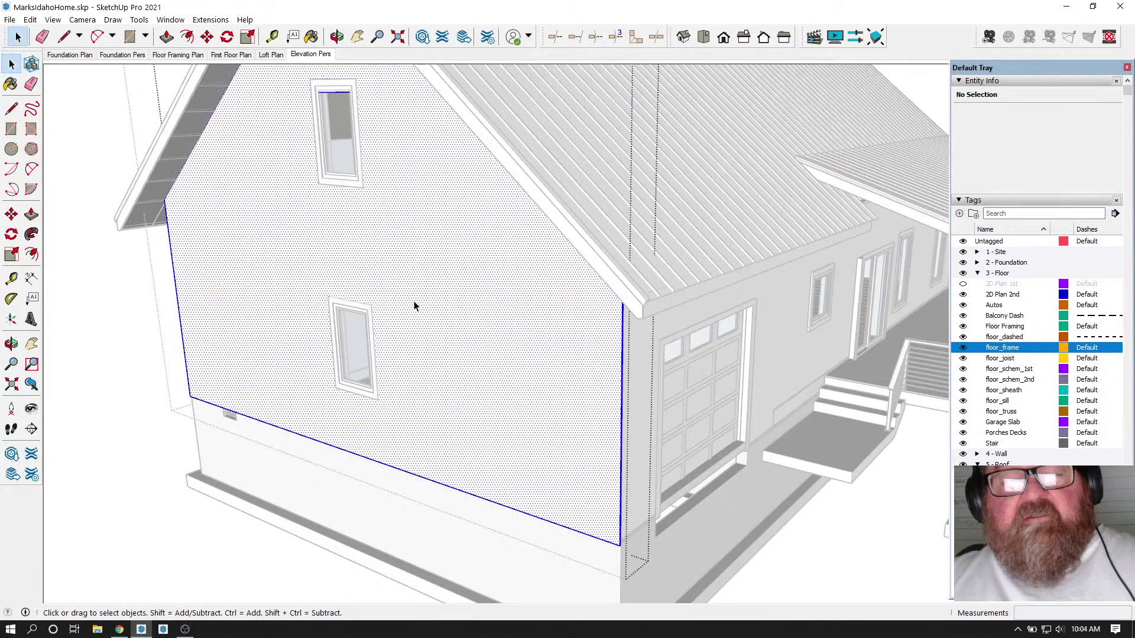
{"action": "left_click", "coordinate": [415, 305]}
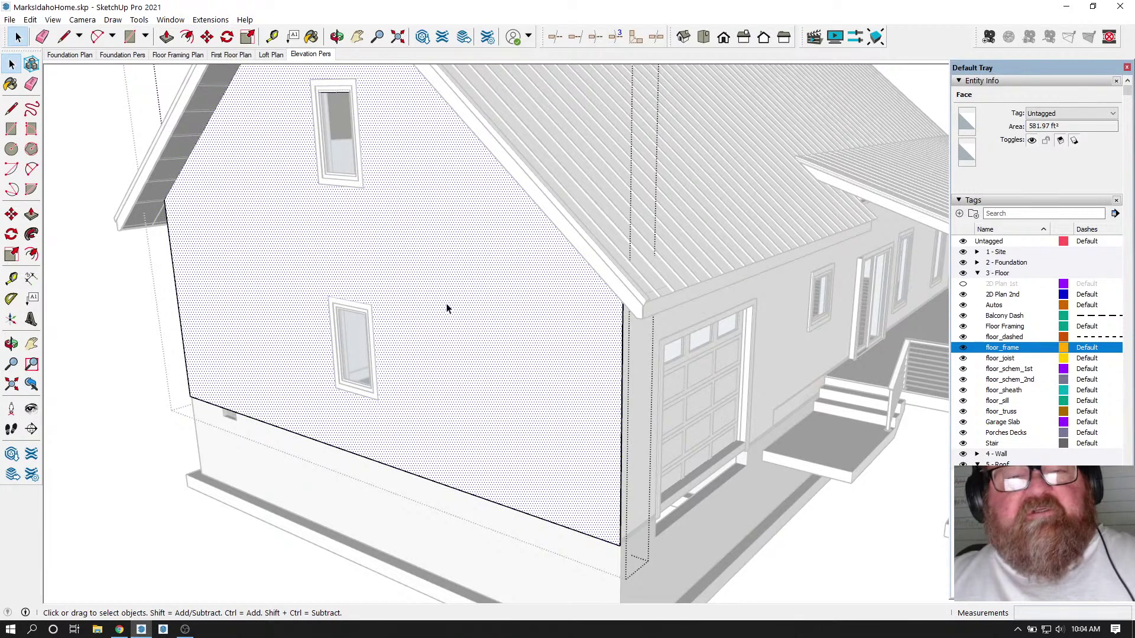
- Clad the selected gable face with Vali Architects Instant Cladding, running Wall Cladding with the Battens 1 preset and Find Corners set to No
{"action": "left_click", "coordinate": [210, 20]}
{"action": "mouse_move", "coordinate": [241, 81]}
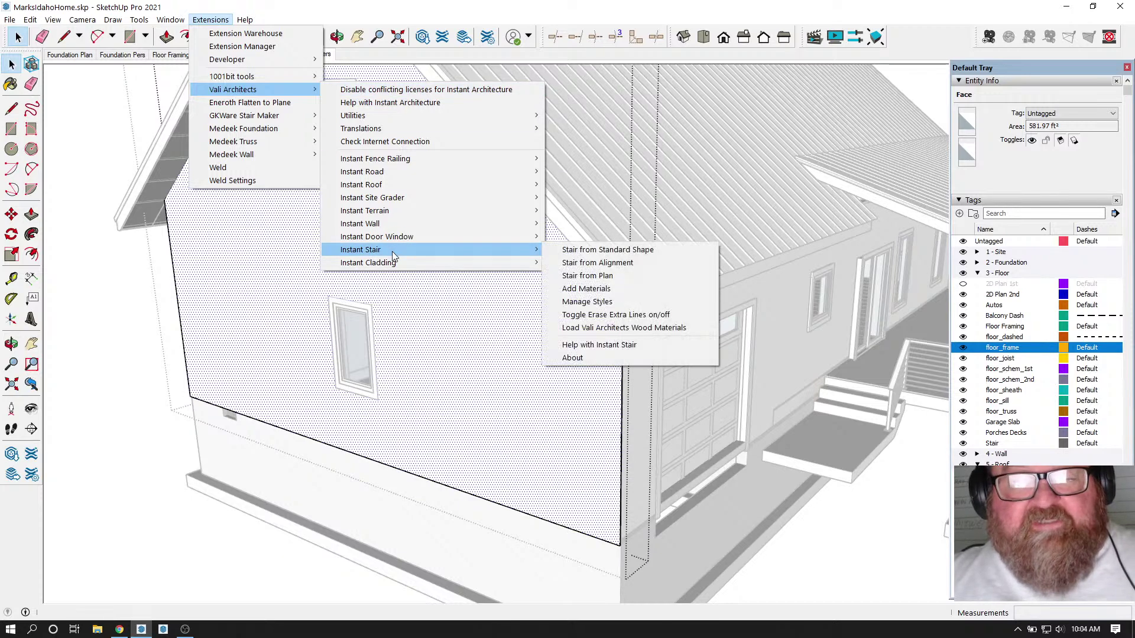
{"action": "mouse_move", "coordinate": [394, 268]}
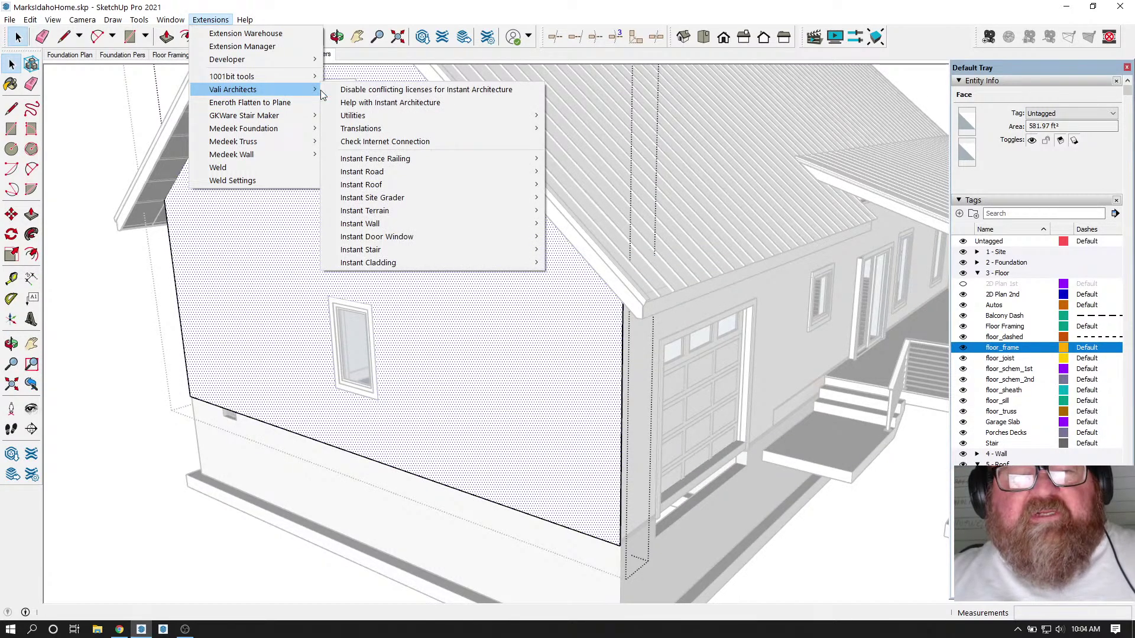
{"action": "mouse_move", "coordinate": [371, 172]}
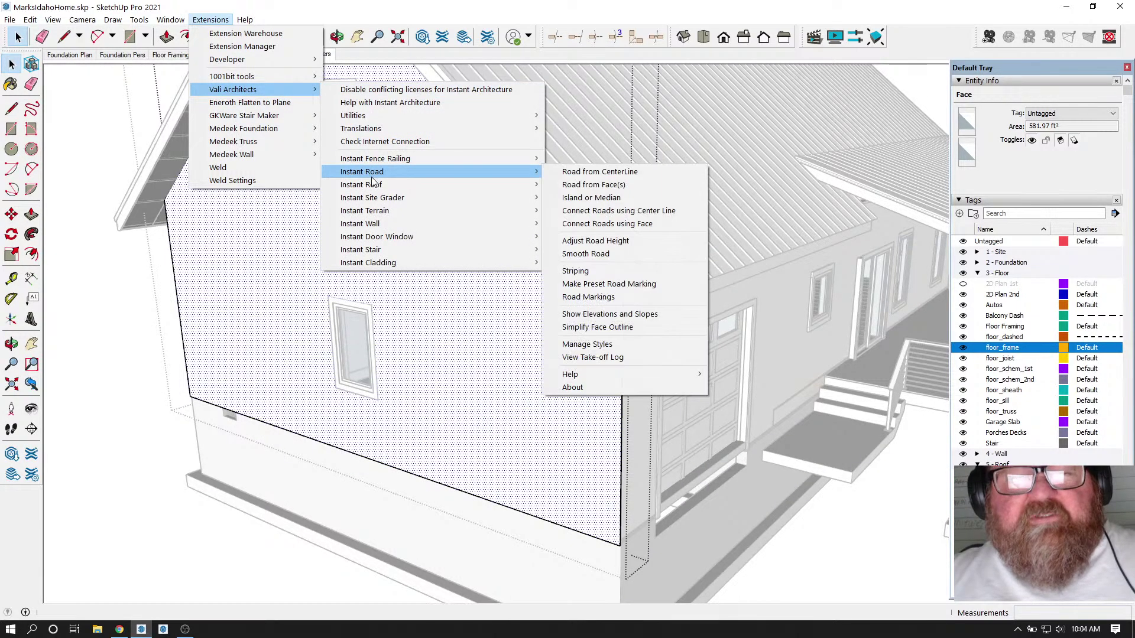
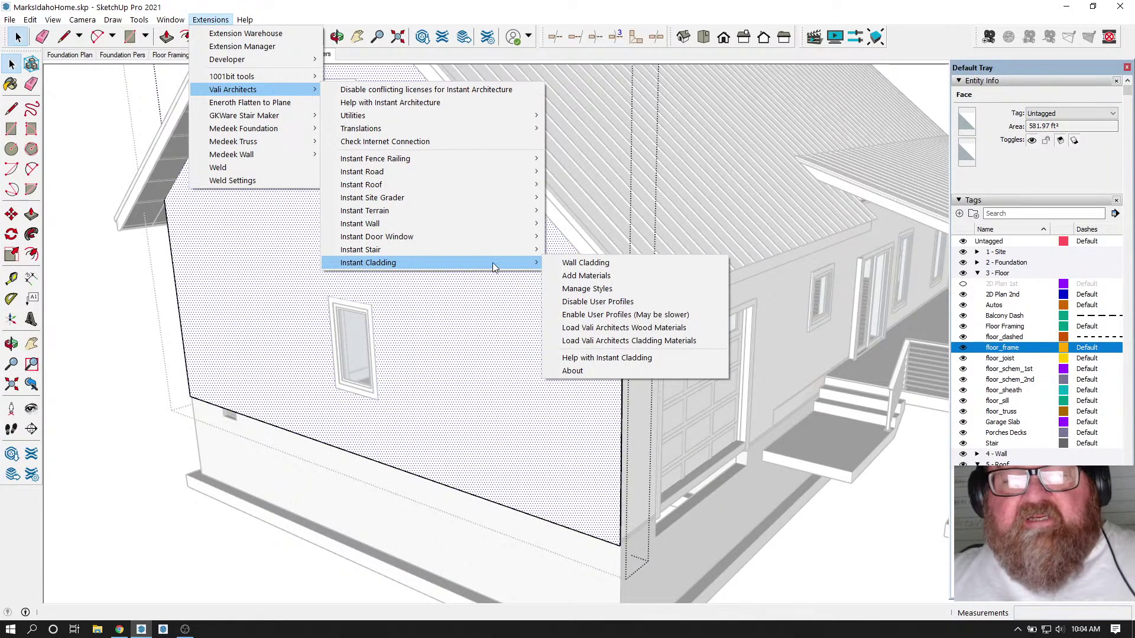
{"action": "left_click", "coordinate": [592, 267]}
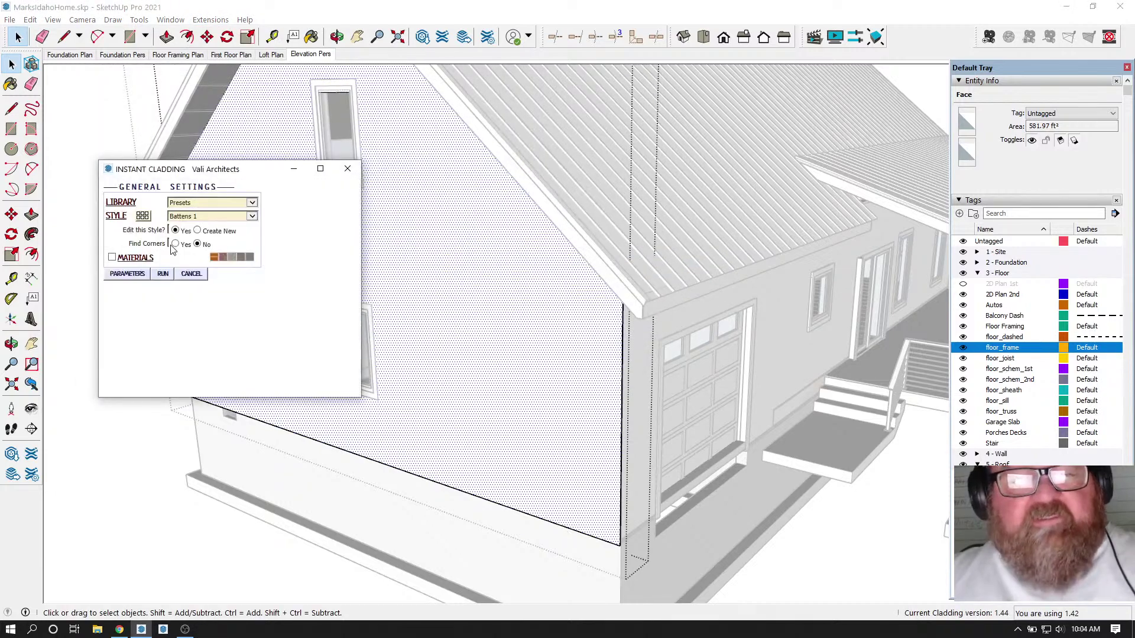
{"action": "left_click", "coordinate": [142, 216]}
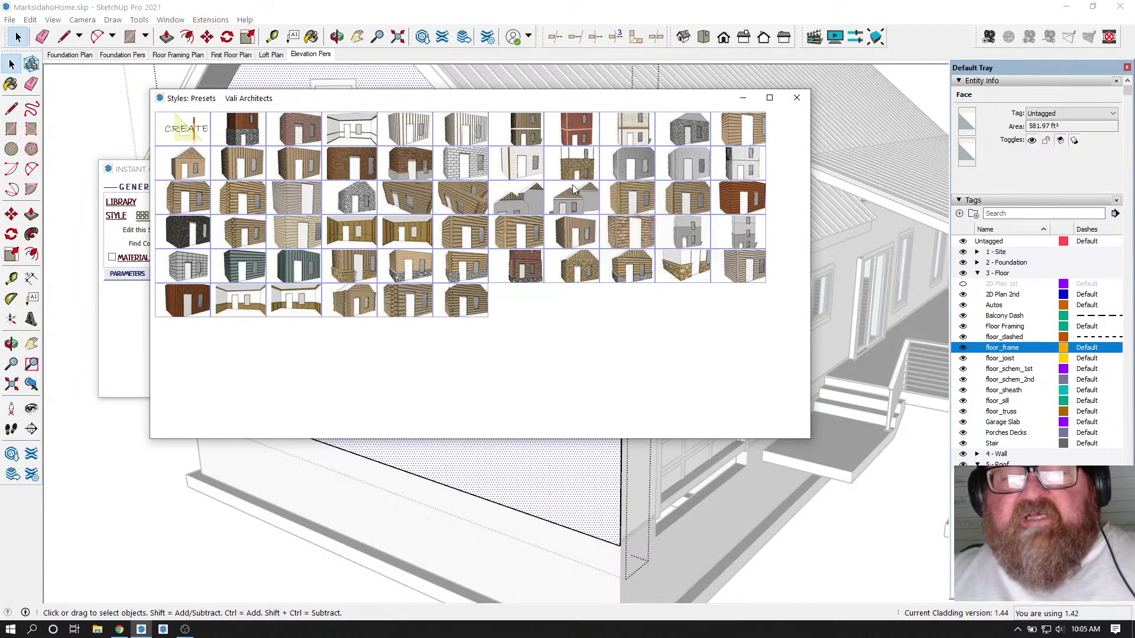
{"action": "mouse_move", "coordinate": [282, 269]}
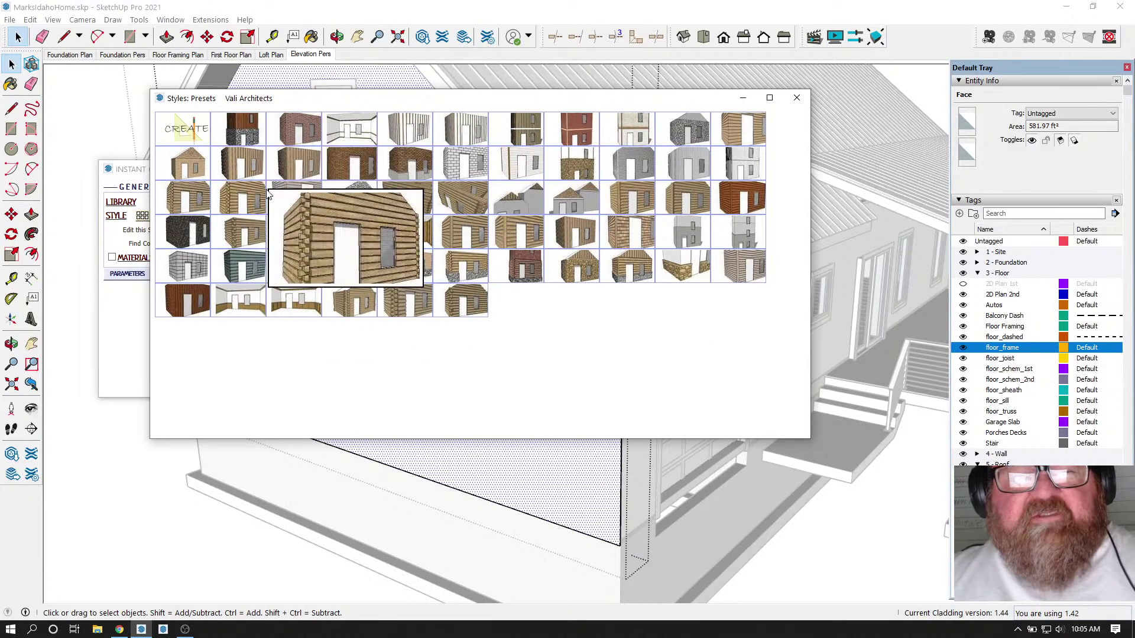
{"action": "mouse_move", "coordinate": [460, 127]}
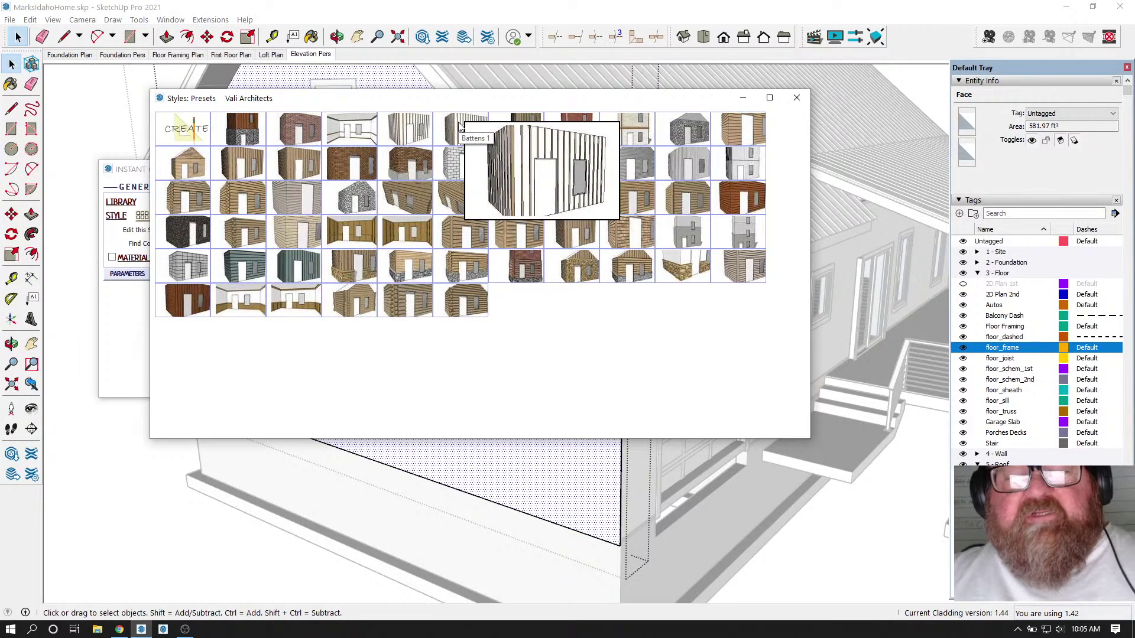
{"action": "left_click", "coordinate": [805, 101]}
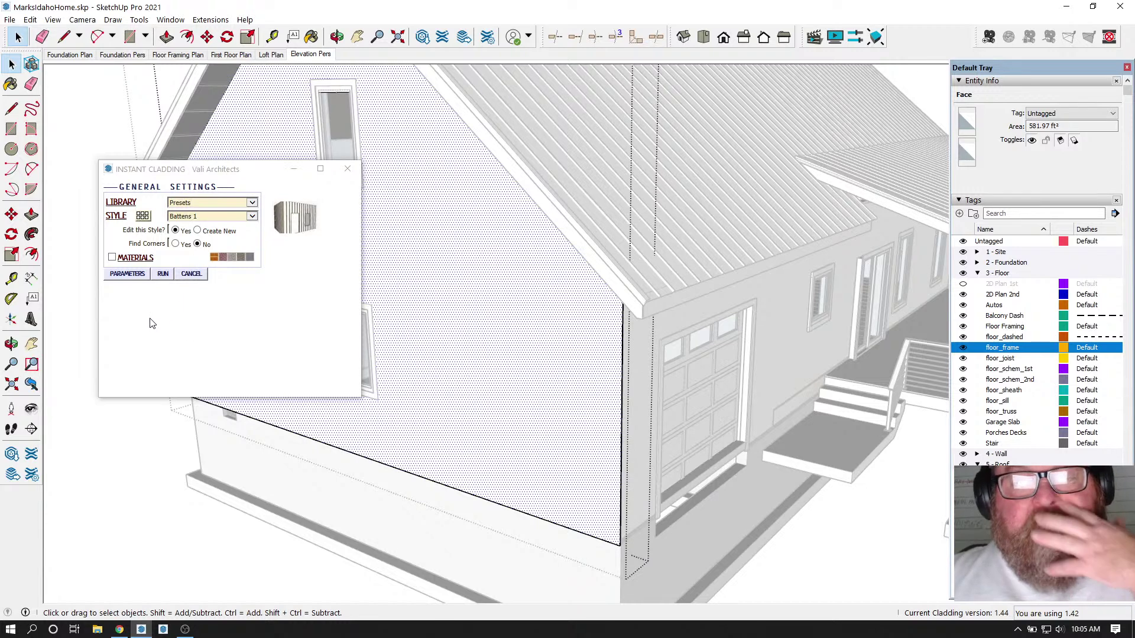
{"action": "left_click", "coordinate": [164, 274]}
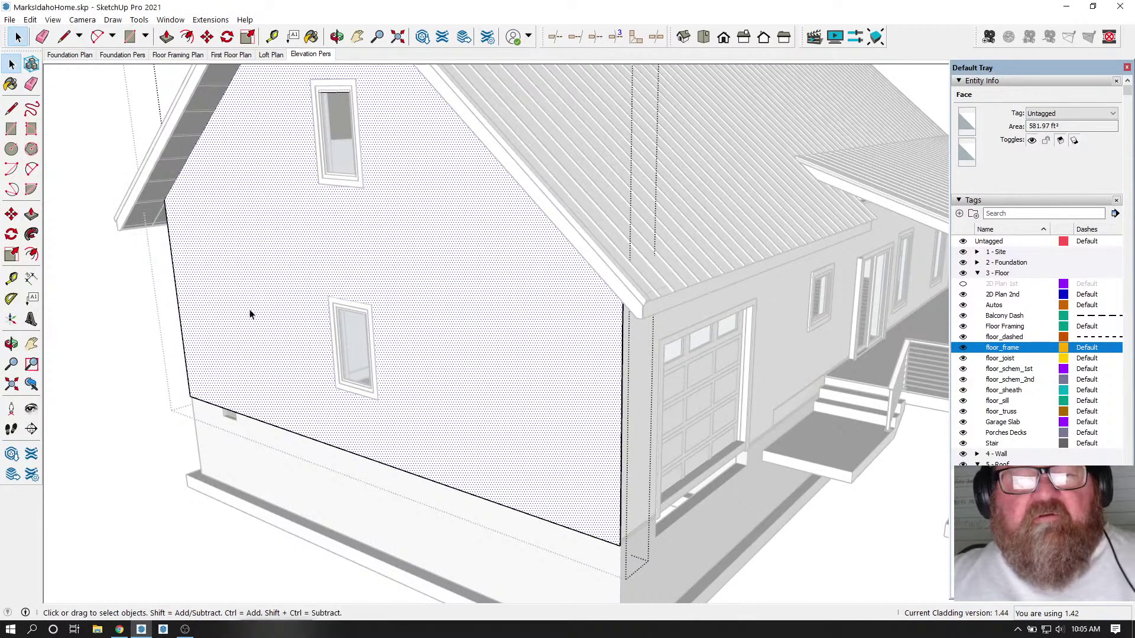
- Compare the new battens with the opposite gable and measure the clad wall's corner edge from its bottom up to the eave
{"action": "left_click", "coordinate": [337, 37]}
{"action": "left_click_drag", "start_coordinate": [496, 235], "coordinate": [291, 281]}
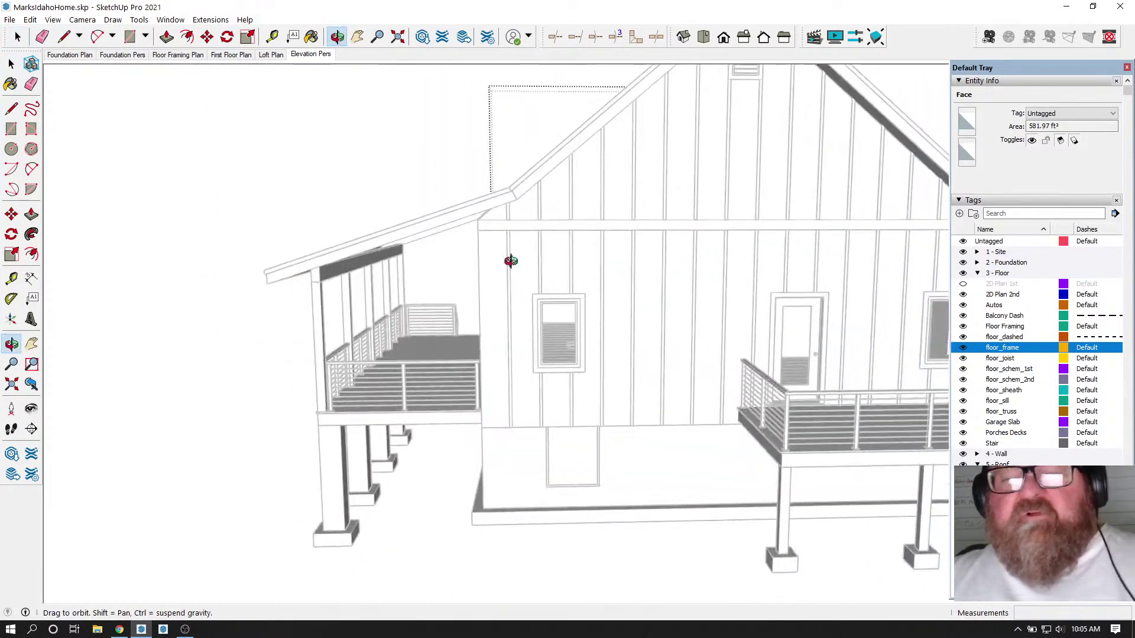
{"action": "left_click_drag", "start_coordinate": [343, 235], "coordinate": [225, 294]}
{"action": "scroll", "coordinate": [224, 294], "scroll_direction": "up", "scroll_amount": 2}
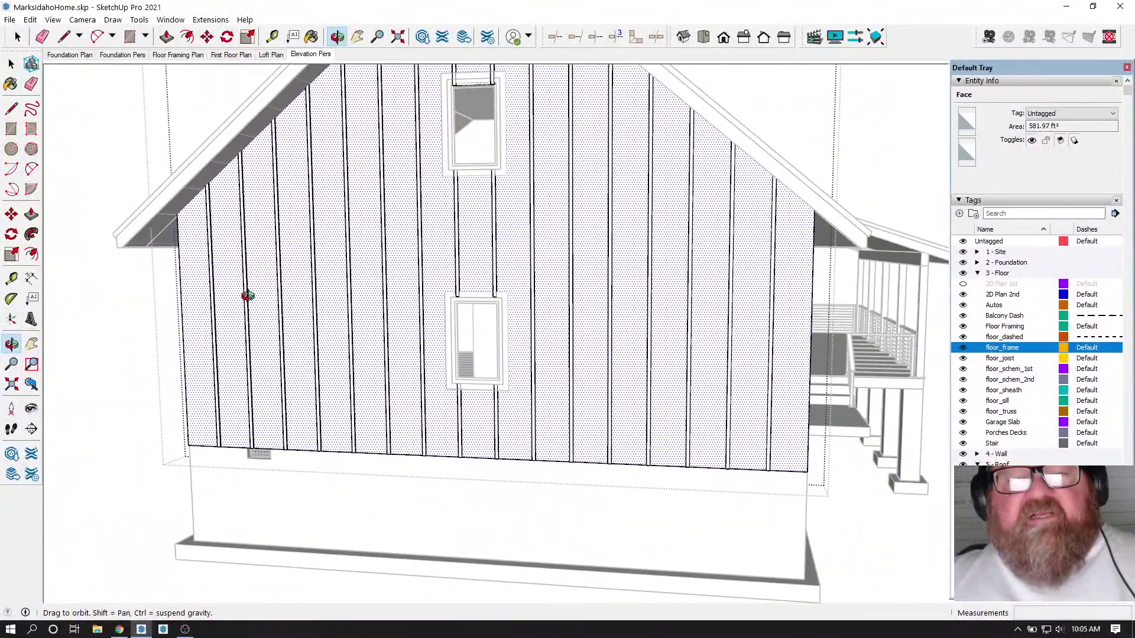
{"action": "left_click_drag", "start_coordinate": [284, 346], "coordinate": [259, 477]}
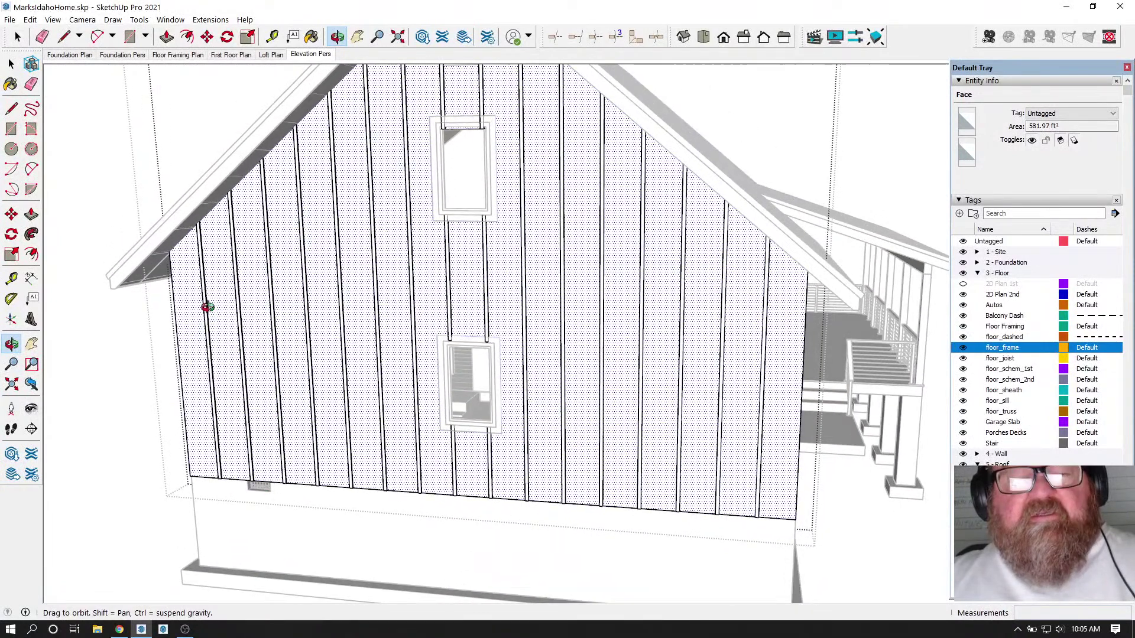
{"action": "scroll", "coordinate": [159, 383], "scroll_direction": "up", "scroll_amount": 2}
{"action": "left_click", "coordinate": [272, 37]}
{"action": "left_click", "coordinate": [201, 475]}
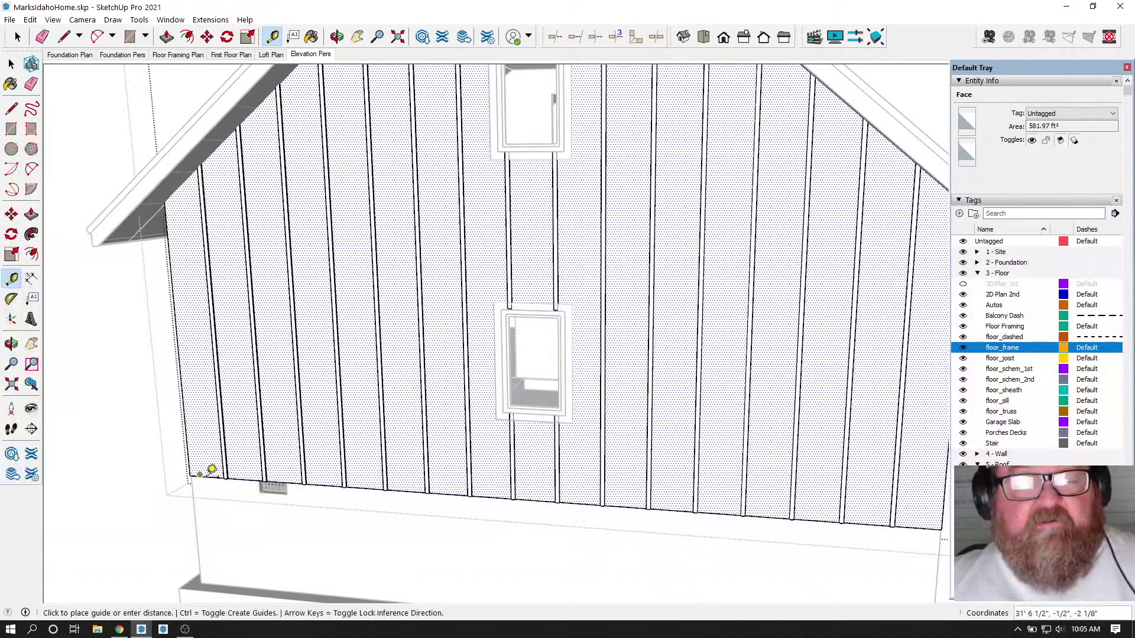
{"action": "scroll", "coordinate": [210, 461], "scroll_direction": "up", "scroll_amount": 2}
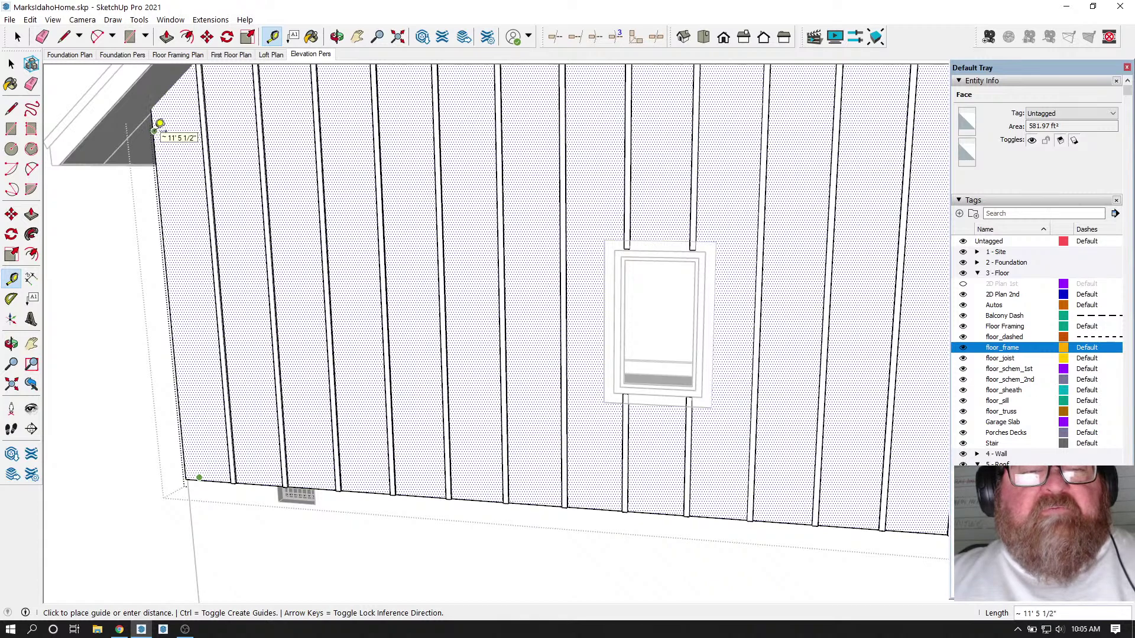
- Leave group editing and measure the opposite gable's lower siding from its bottom edge up to the horizontal trim band
{"action": "left_click", "coordinate": [337, 37]}
{"action": "left_click_drag", "start_coordinate": [331, 148], "coordinate": [399, 278]}
{"action": "left_click_drag", "start_coordinate": [464, 260], "coordinate": [256, 303]}
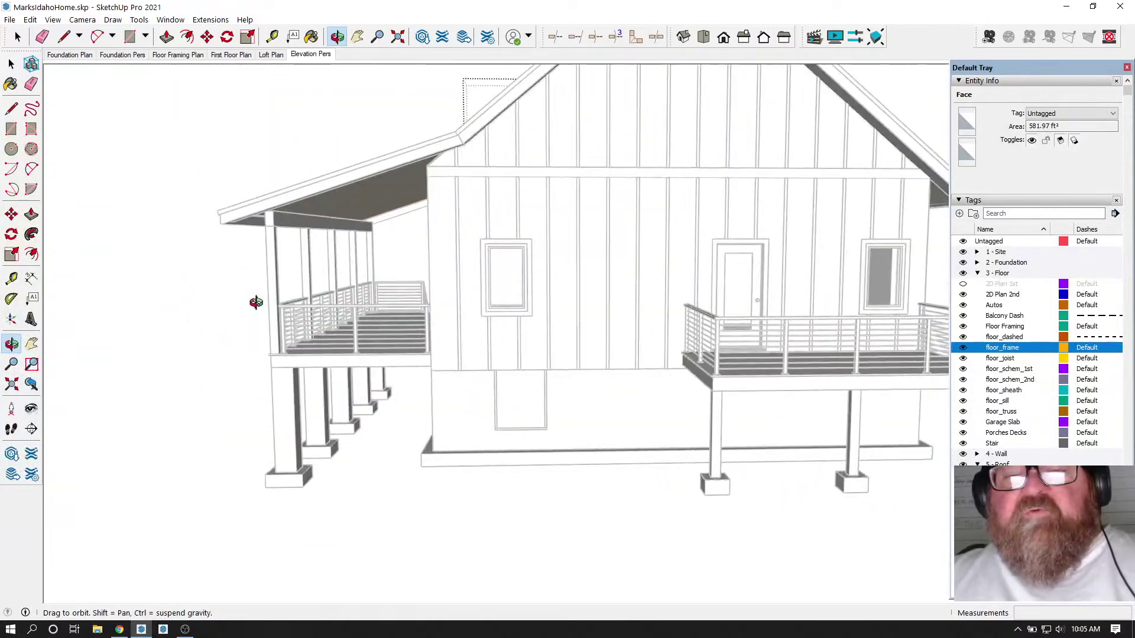
{"action": "scroll", "coordinate": [628, 300], "scroll_direction": "up", "scroll_amount": 3}
{"action": "left_click", "coordinate": [18, 37]}
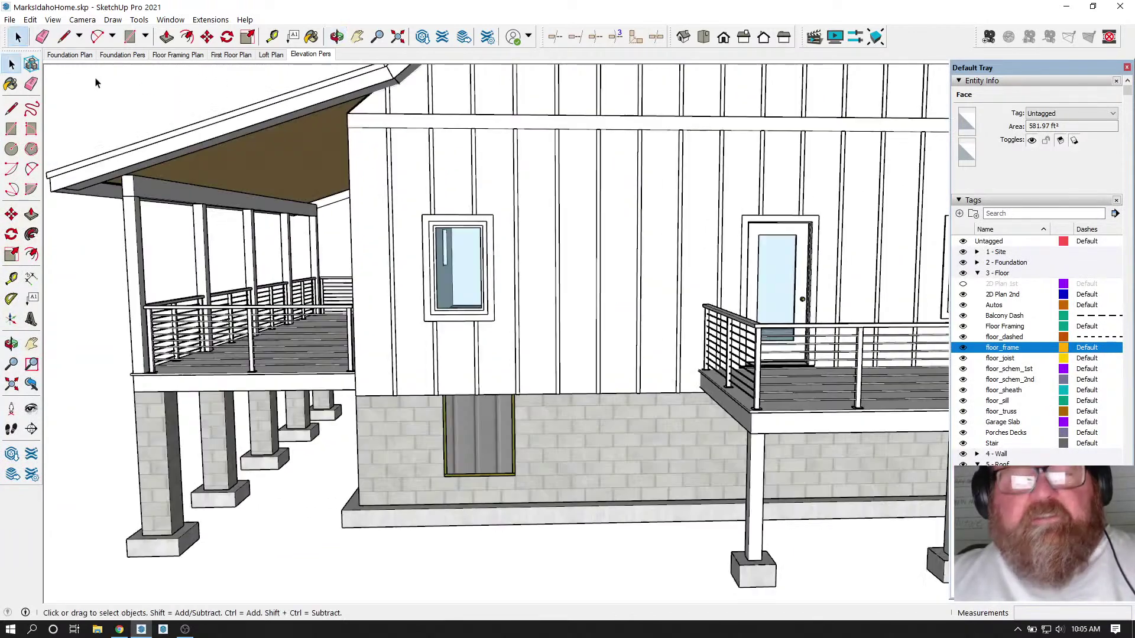
{"action": "key", "text": "t"}
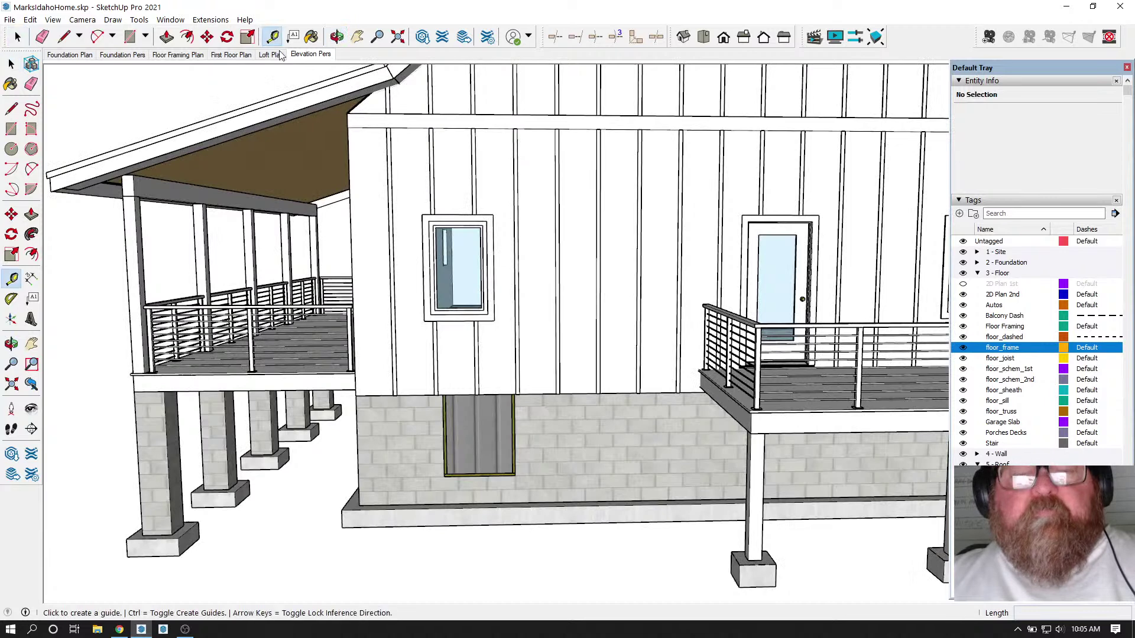
{"action": "left_click", "coordinate": [530, 394]}
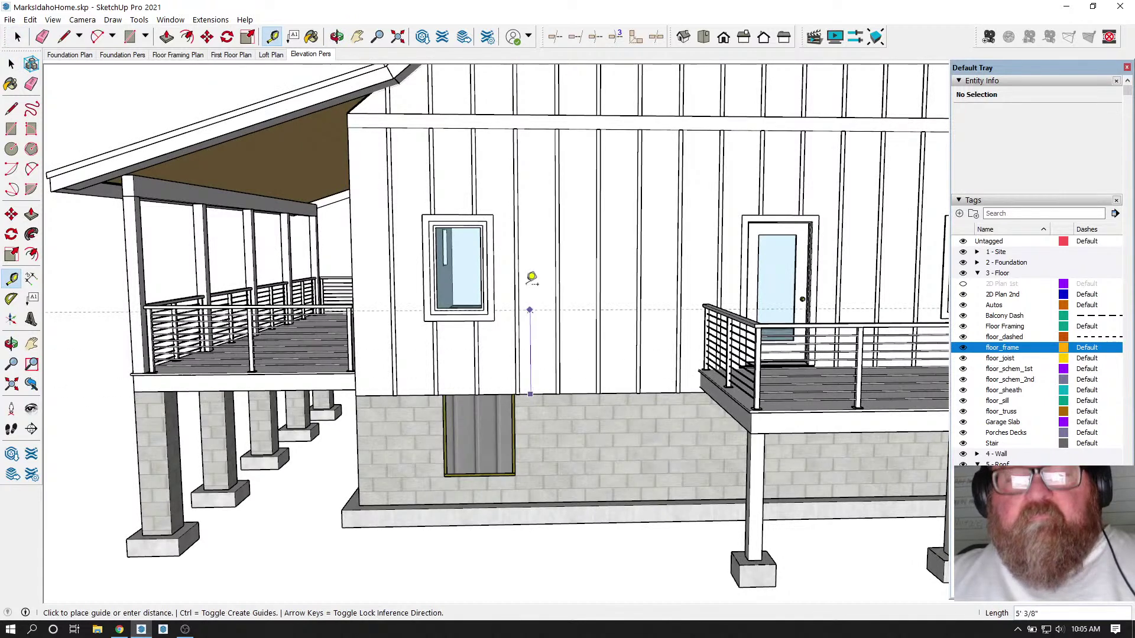
{"action": "left_click", "coordinate": [528, 126]}
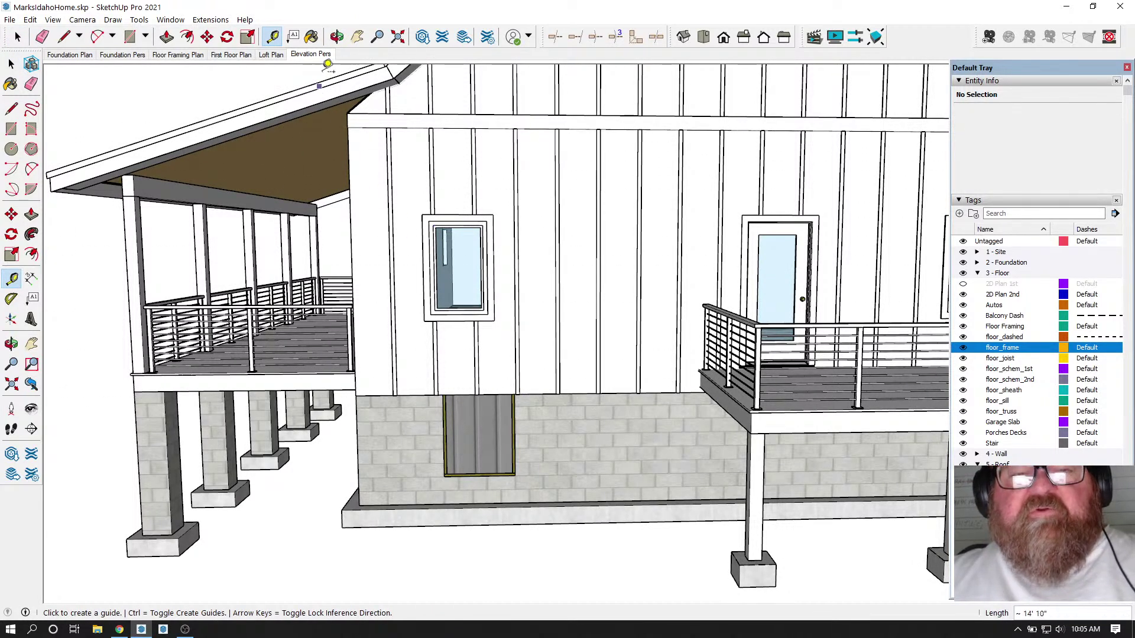
- Examine the porch-side walls, the garage corner and the newly clad gable from several angles
{"action": "left_click", "coordinate": [337, 37]}
{"action": "left_click_drag", "start_coordinate": [423, 168], "coordinate": [505, 99]}
{"action": "left_click_drag", "start_coordinate": [436, 146], "coordinate": [482, 113]}
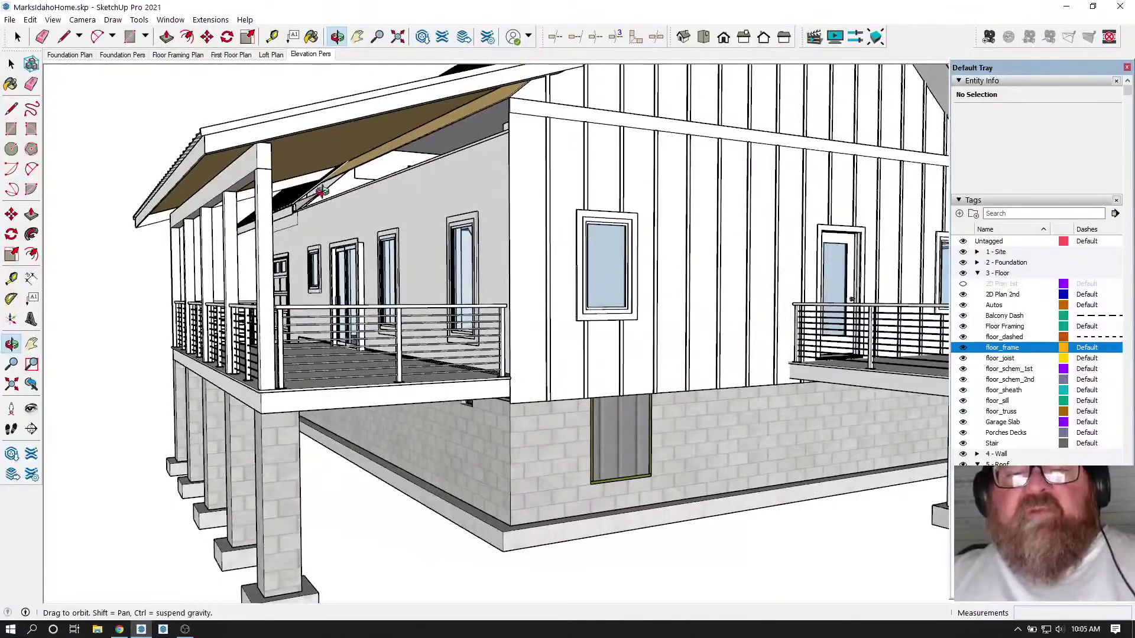
{"action": "left_click_drag", "start_coordinate": [333, 234], "coordinate": [435, 428]}
{"action": "scroll", "coordinate": [418, 460], "scroll_direction": "up", "scroll_amount": 2}
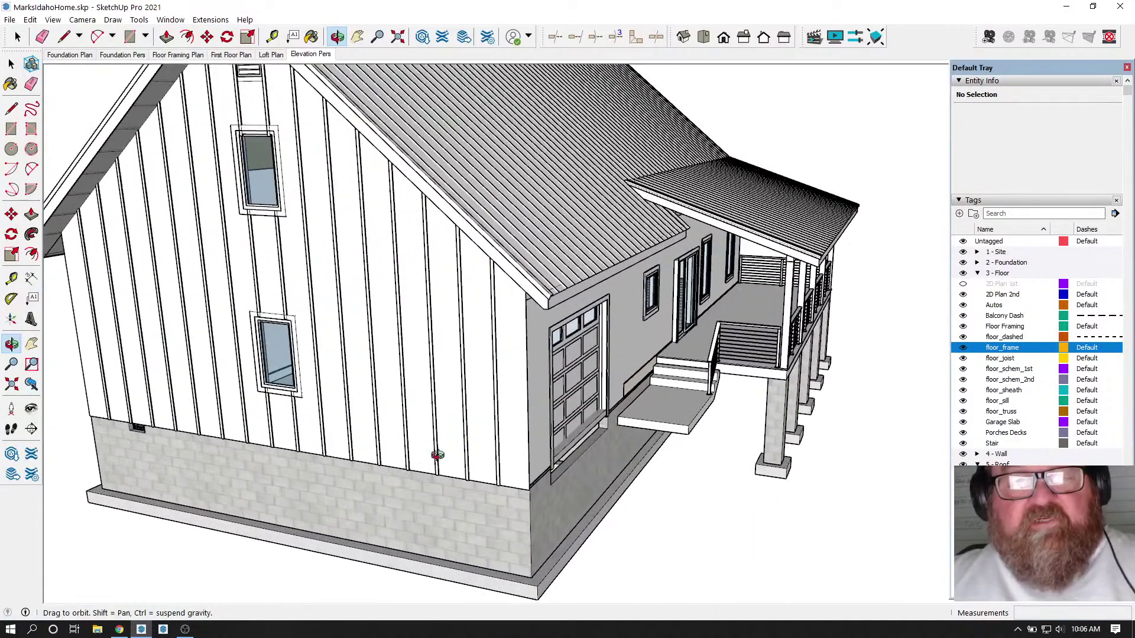
{"action": "left_click_drag", "start_coordinate": [476, 458], "coordinate": [240, 355]}
{"action": "scroll", "coordinate": [240, 355], "scroll_direction": "up", "scroll_amount": 5}
{"action": "left_click_drag", "start_coordinate": [328, 382], "coordinate": [562, 372]}
{"action": "scroll", "coordinate": [562, 372], "scroll_direction": "down", "scroll_amount": 5}
{"action": "left_click_drag", "start_coordinate": [453, 387], "coordinate": [620, 430]}
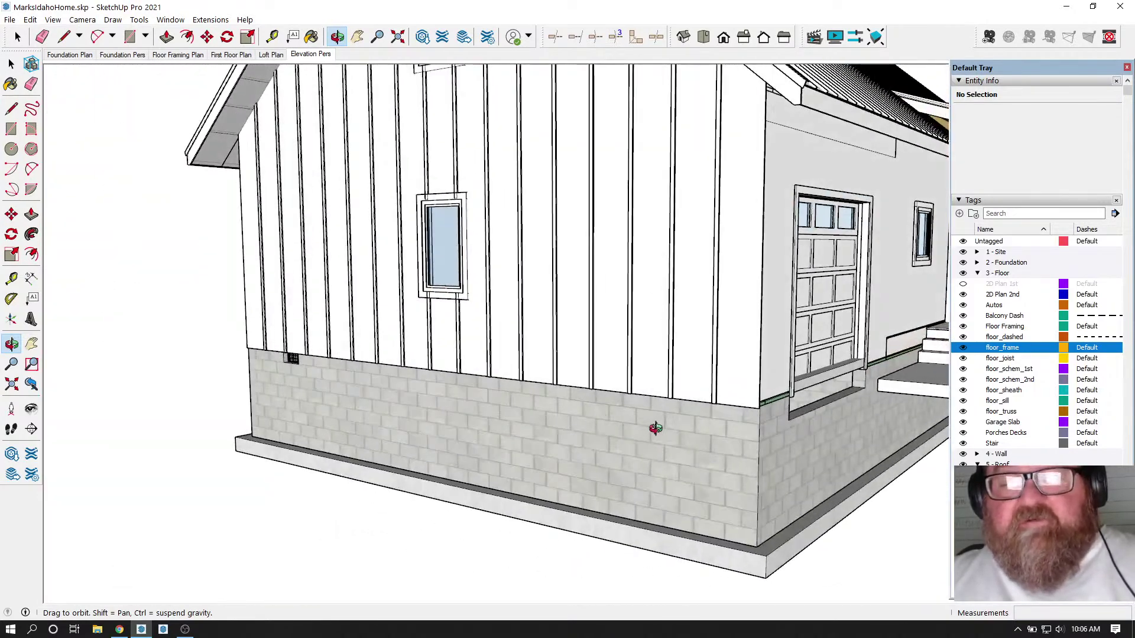
{"action": "left_click_drag", "start_coordinate": [427, 398], "coordinate": [468, 250]}
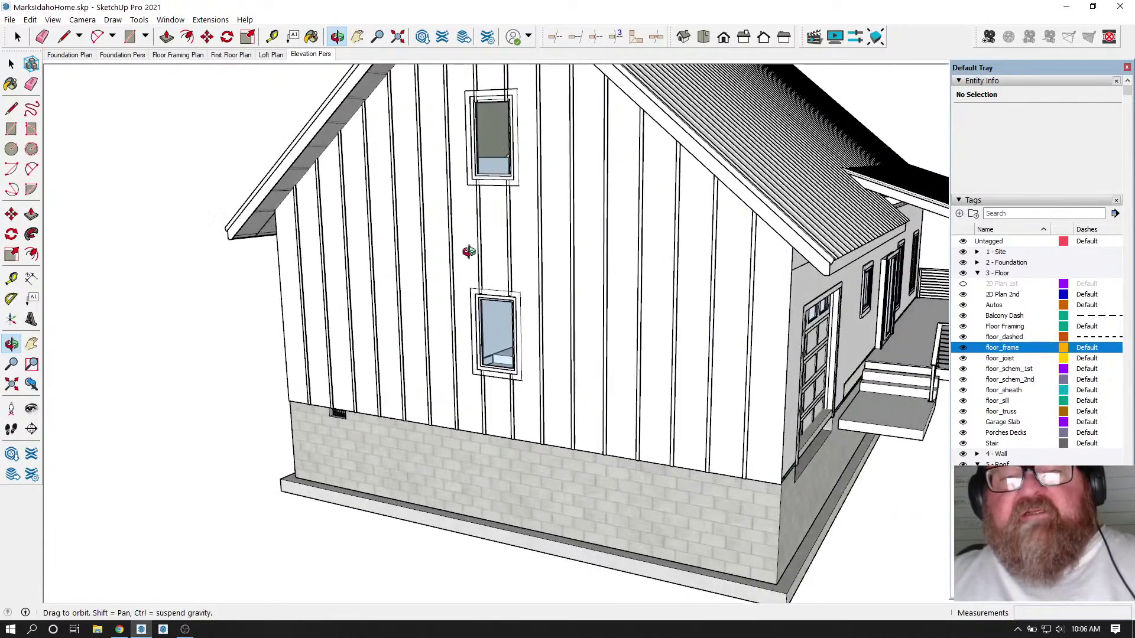
{"action": "scroll", "coordinate": [435, 347], "scroll_direction": "down", "scroll_amount": 3}
{"action": "left_click_drag", "start_coordinate": [438, 286], "coordinate": [487, 302]}
- Open the batten group and move the lower ends of the two battens above the upper window up 7" to the trim's top edge
{"action": "scroll", "coordinate": [486, 188], "scroll_direction": "up", "scroll_amount": 5}
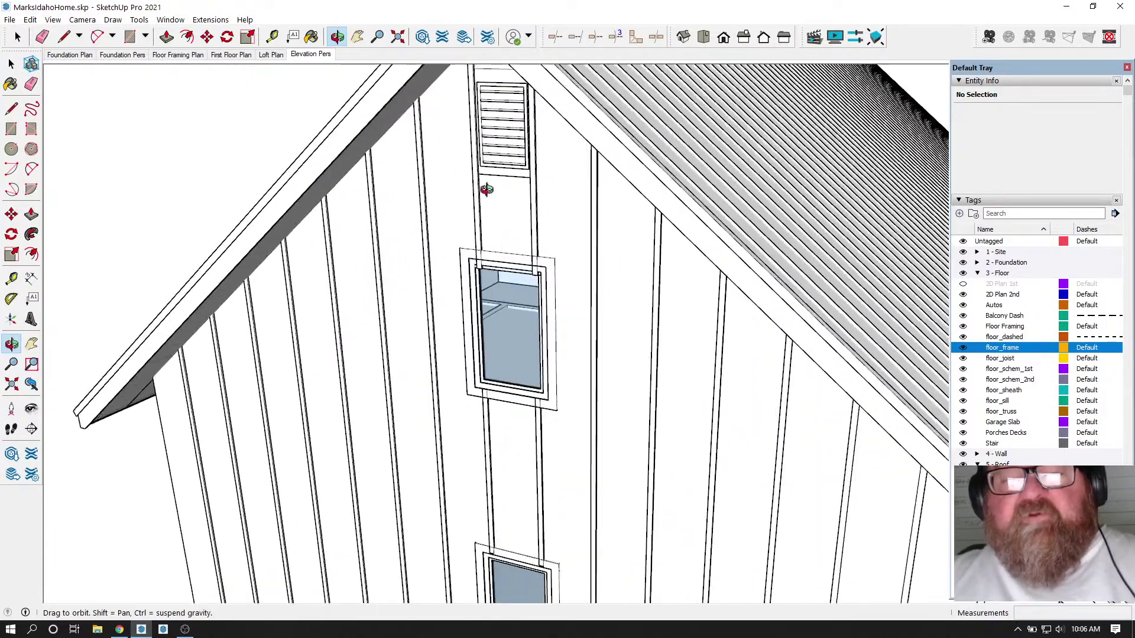
{"action": "scroll", "coordinate": [514, 260], "scroll_direction": "up", "scroll_amount": 8}
{"action": "left_click", "coordinate": [11, 63]}
{"action": "double_click", "coordinate": [370, 154]}
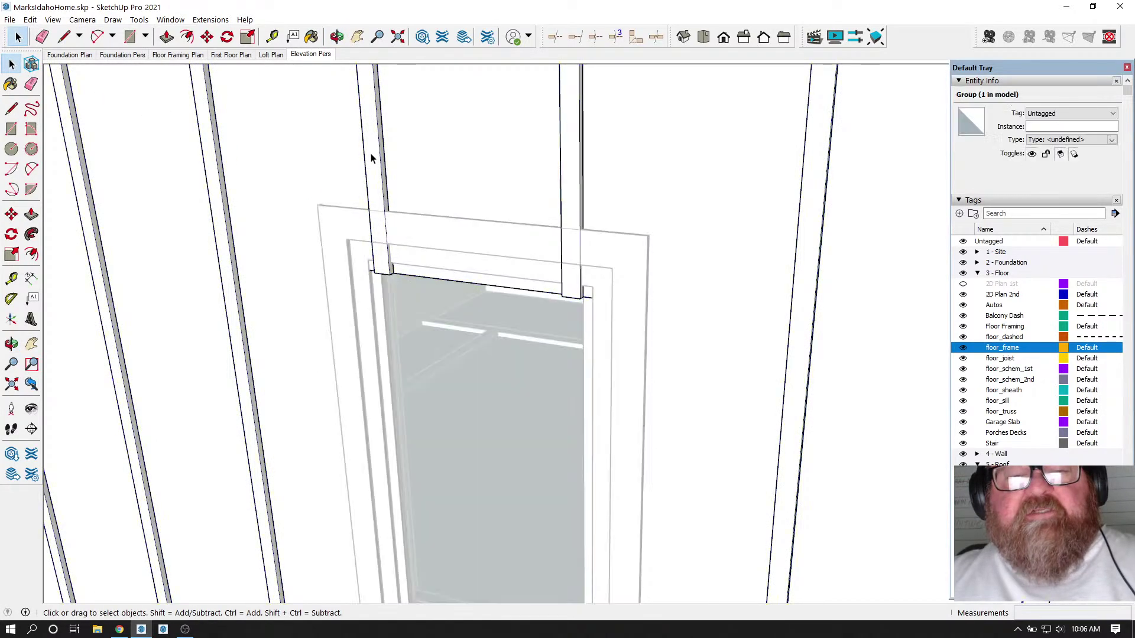
{"action": "scroll", "coordinate": [332, 161], "scroll_direction": "down", "scroll_amount": 2}
{"action": "left_click_drag", "start_coordinate": [325, 164], "coordinate": [531, 283]}
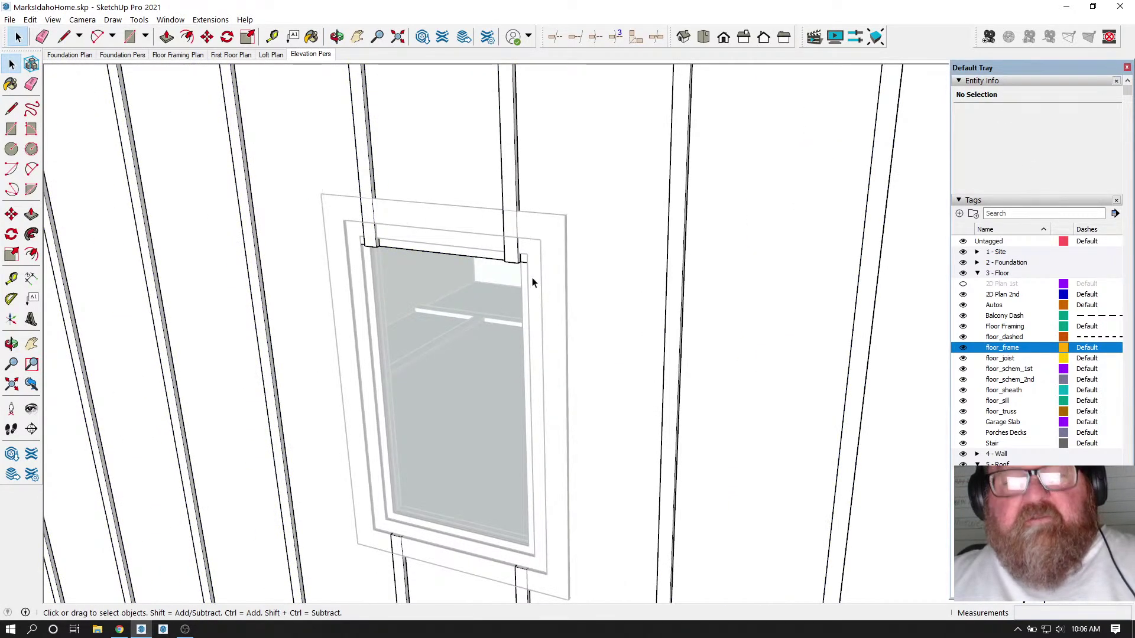
{"action": "scroll", "coordinate": [518, 258], "scroll_direction": "up", "scroll_amount": 1}
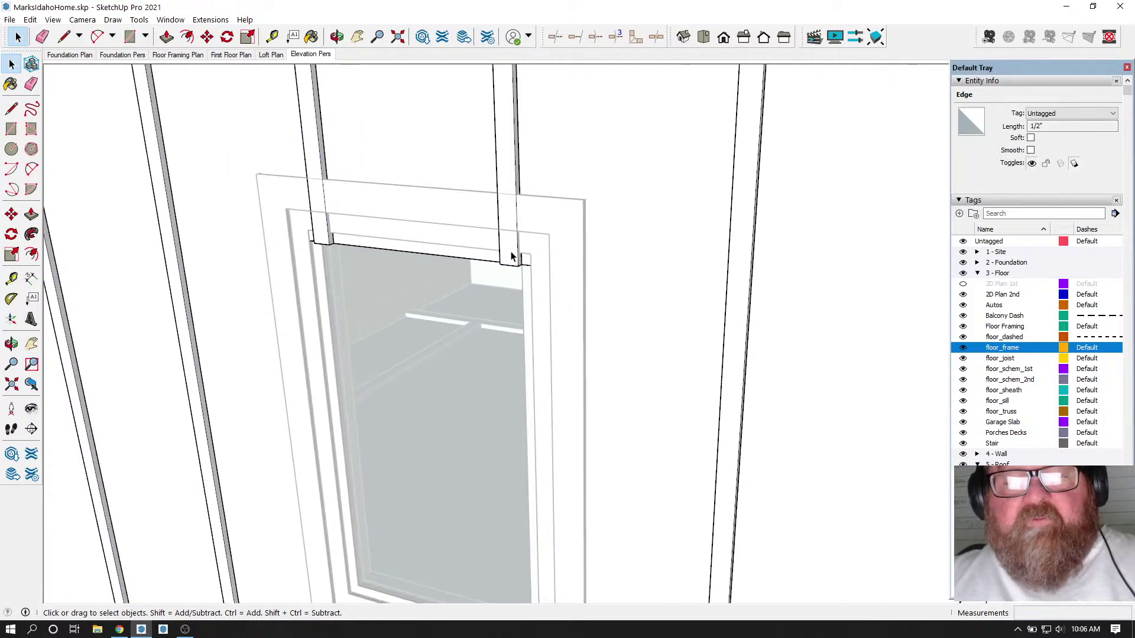
{"action": "double_click", "coordinate": [512, 256]}
{"action": "left_click_drag", "start_coordinate": [291, 219], "coordinate": [563, 288]}
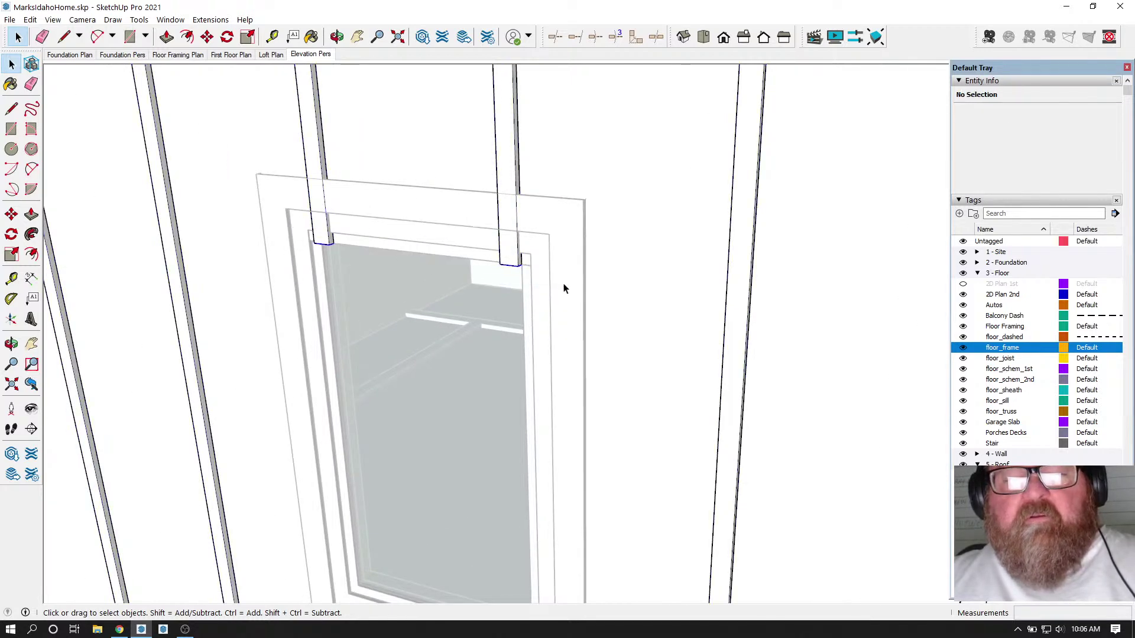
{"action": "left_click", "coordinate": [207, 37]}
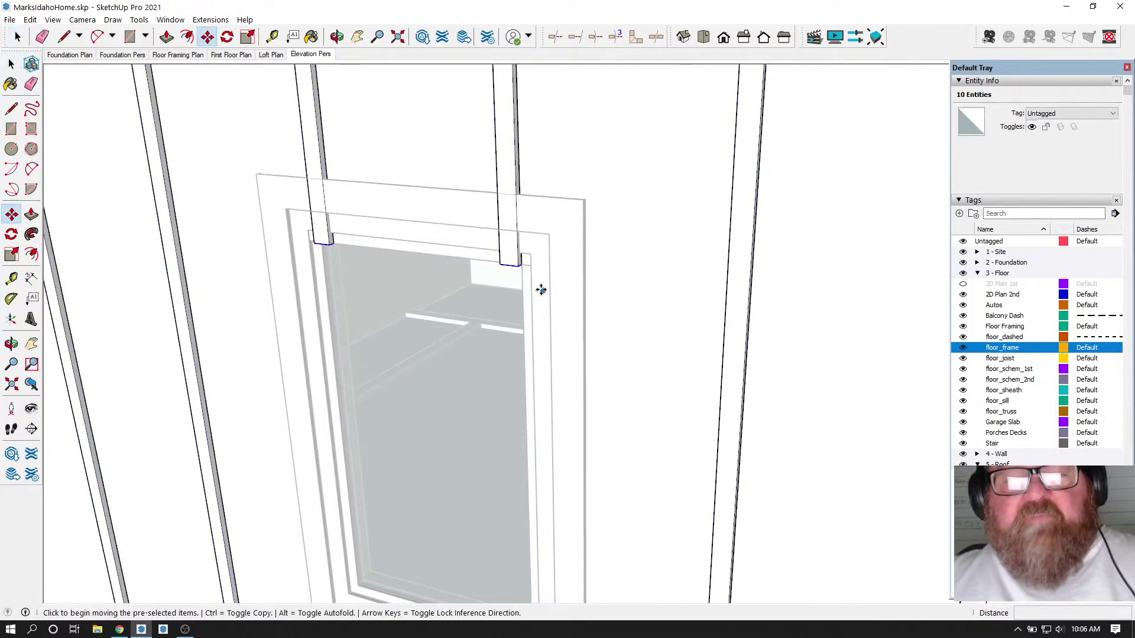
{"action": "left_click", "coordinate": [516, 266]}
{"action": "left_click", "coordinate": [520, 197]}
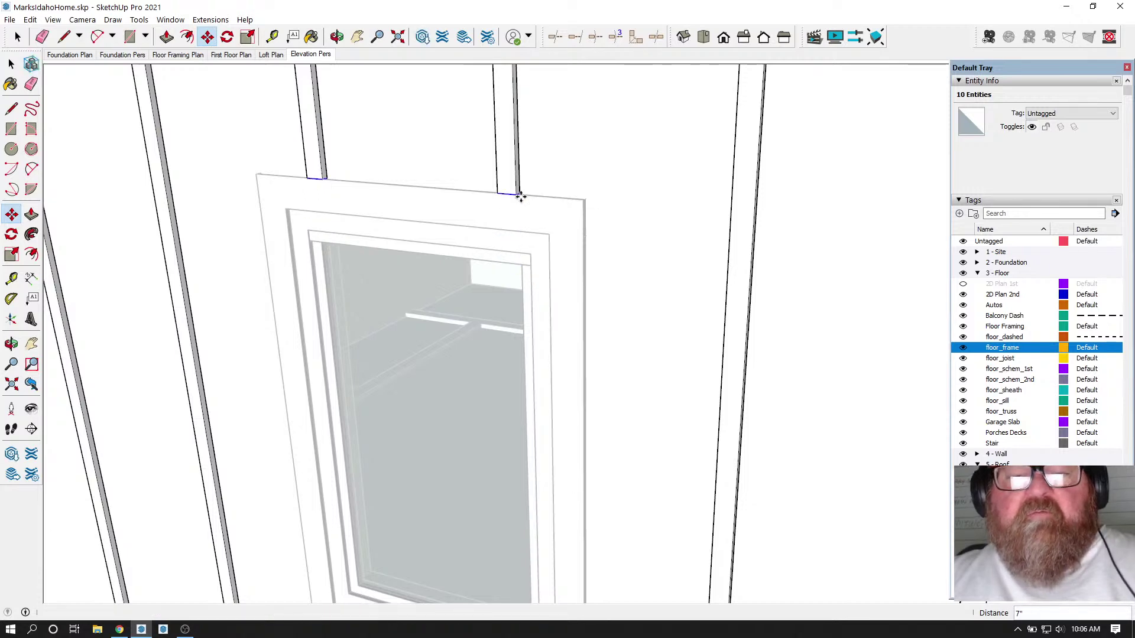
- Move the top ends of the two battens below the upper window down to the bottom edge of its trim
{"action": "scroll", "coordinate": [453, 159], "scroll_direction": "down", "scroll_amount": 5}
{"action": "scroll", "coordinate": [424, 418], "scroll_direction": "up", "scroll_amount": 6}
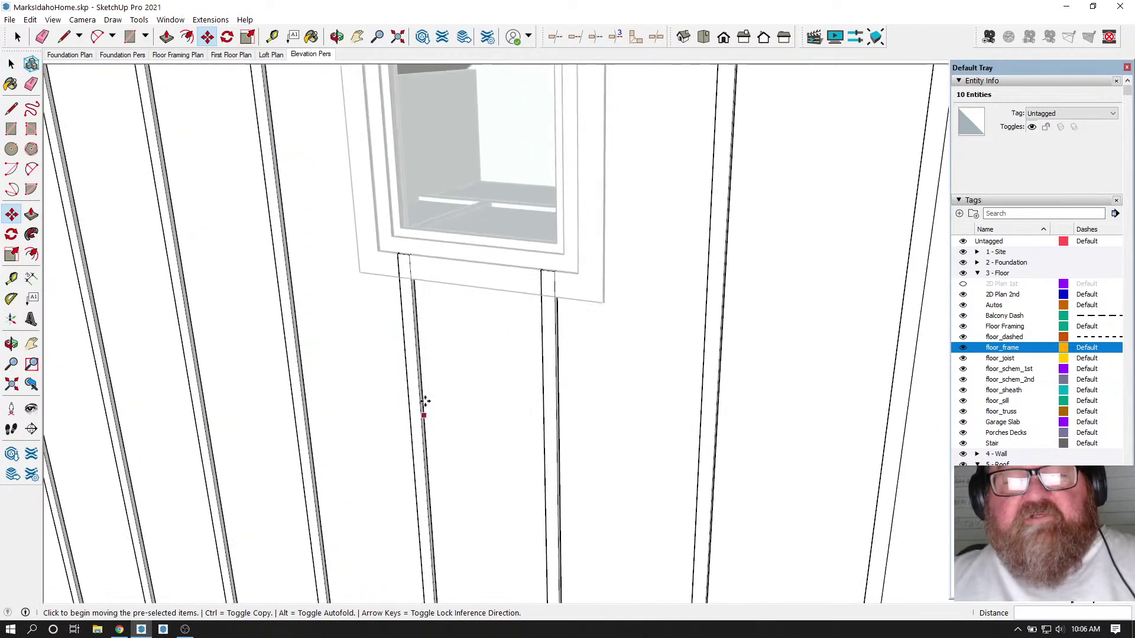
{"action": "scroll", "coordinate": [431, 319], "scroll_direction": "up", "scroll_amount": 1}
{"action": "key", "text": "space"}
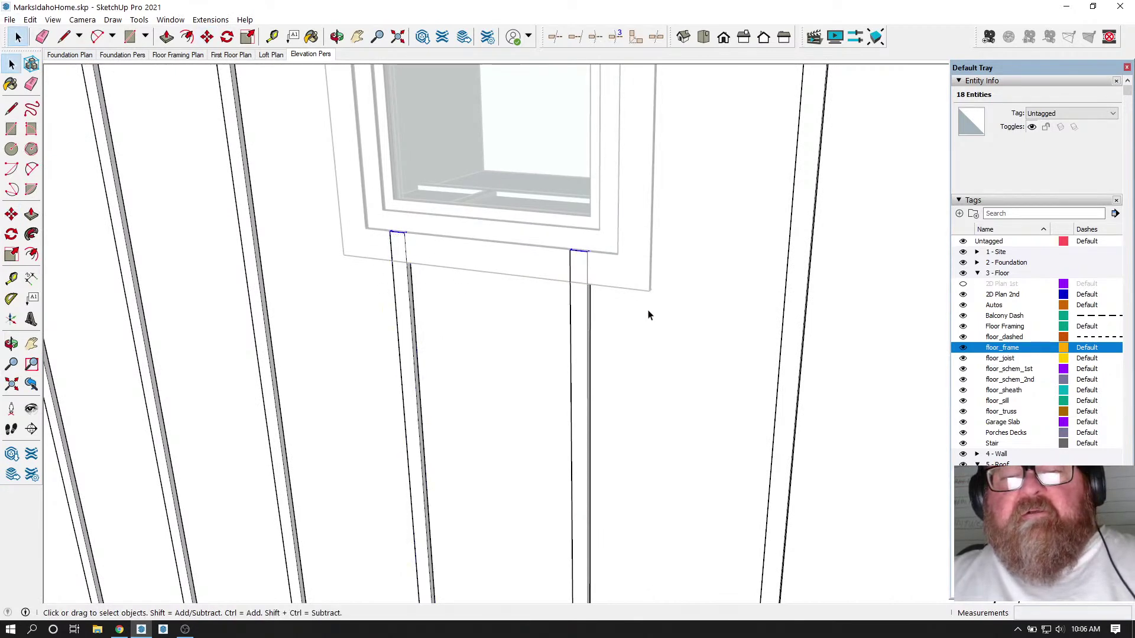
{"action": "left_click", "coordinate": [207, 36]}
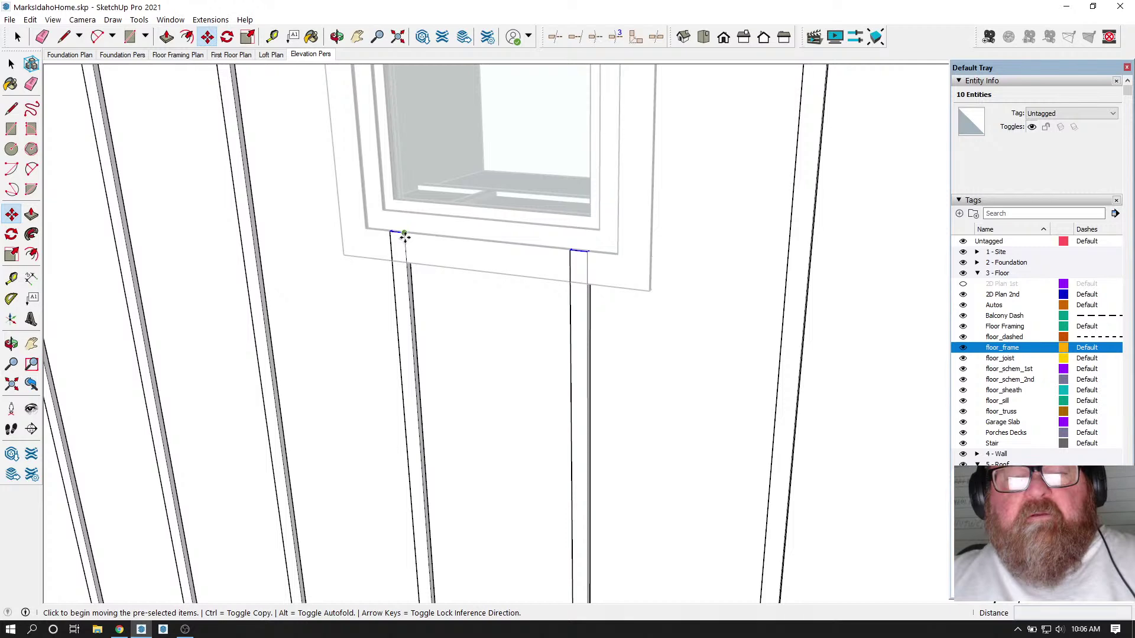
{"action": "left_click", "coordinate": [405, 236]}
{"action": "left_click", "coordinate": [406, 264]}
{"action": "scroll", "coordinate": [486, 275], "scroll_direction": "down", "scroll_amount": 4}
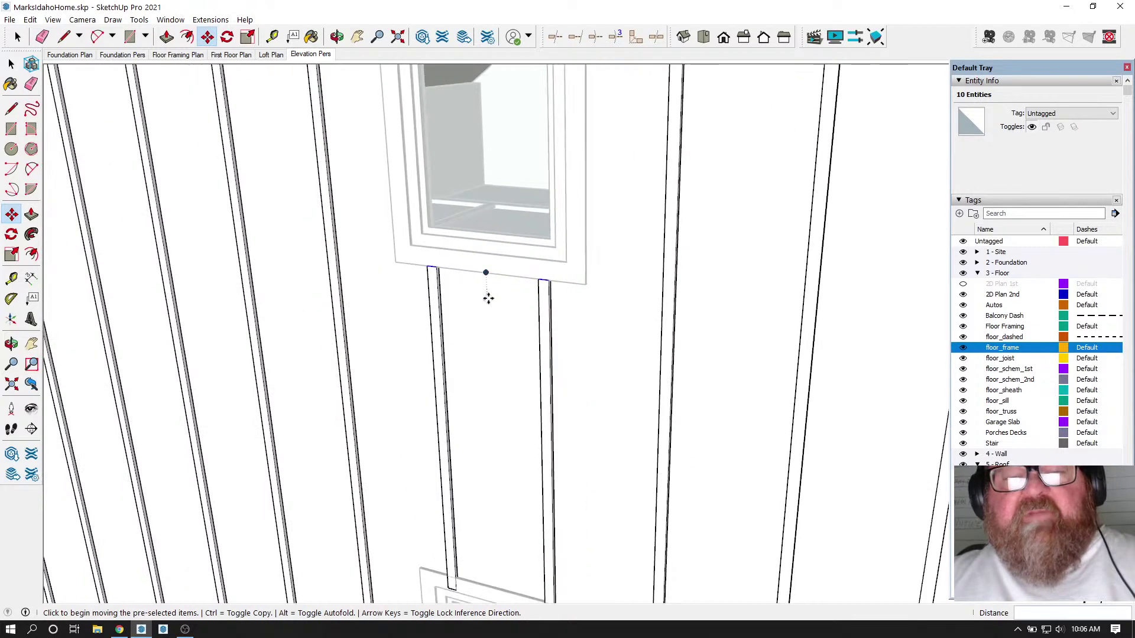
- Move the lower ends of the two battens above the lower window up to the top edge of its trim
{"action": "scroll", "coordinate": [488, 297], "scroll_direction": "down", "scroll_amount": 3}
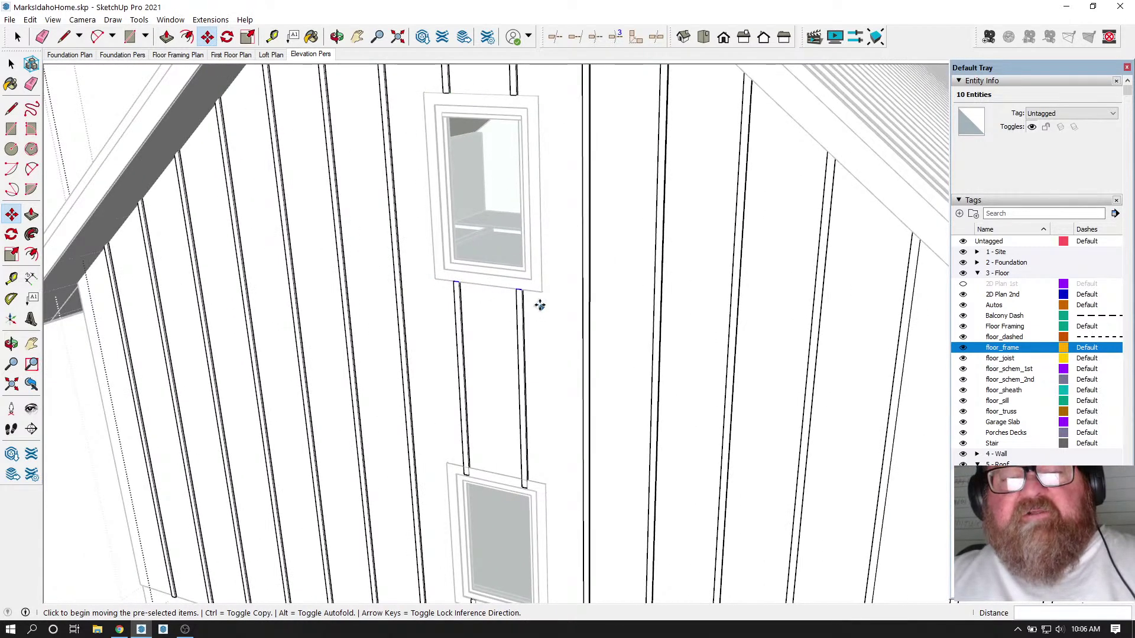
{"action": "scroll", "coordinate": [540, 307], "scroll_direction": "down", "scroll_amount": 2}
{"action": "scroll", "coordinate": [364, 222], "scroll_direction": "down", "scroll_amount": 4}
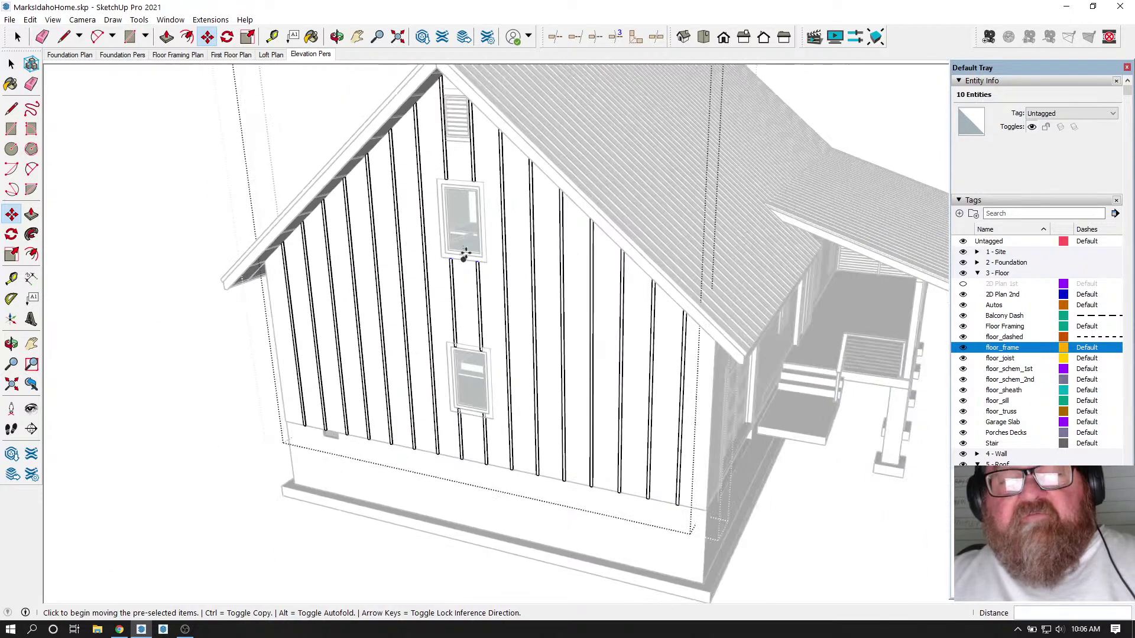
{"action": "scroll", "coordinate": [461, 387], "scroll_direction": "up", "scroll_amount": 5}
{"action": "scroll", "coordinate": [461, 382], "scroll_direction": "up", "scroll_amount": 4}
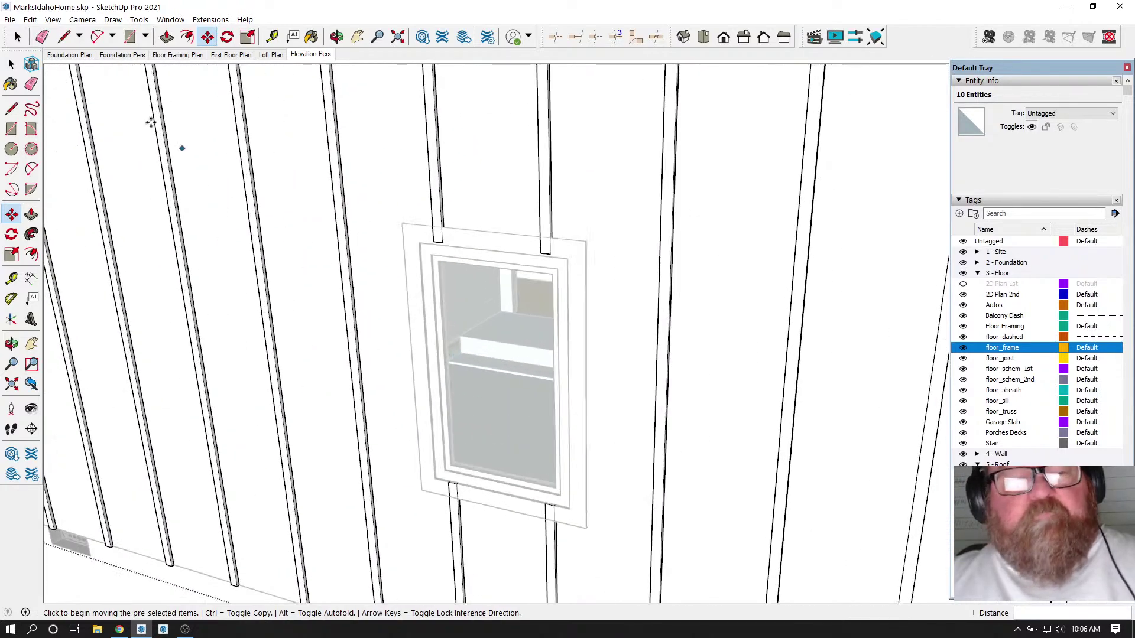
{"action": "left_click", "coordinate": [17, 37]}
{"action": "scroll", "coordinate": [433, 251], "scroll_direction": "up", "scroll_amount": 2}
{"action": "left_click_drag", "start_coordinate": [350, 165], "coordinate": [564, 269]}
{"action": "scroll", "coordinate": [602, 229], "scroll_direction": "up", "scroll_amount": 2}
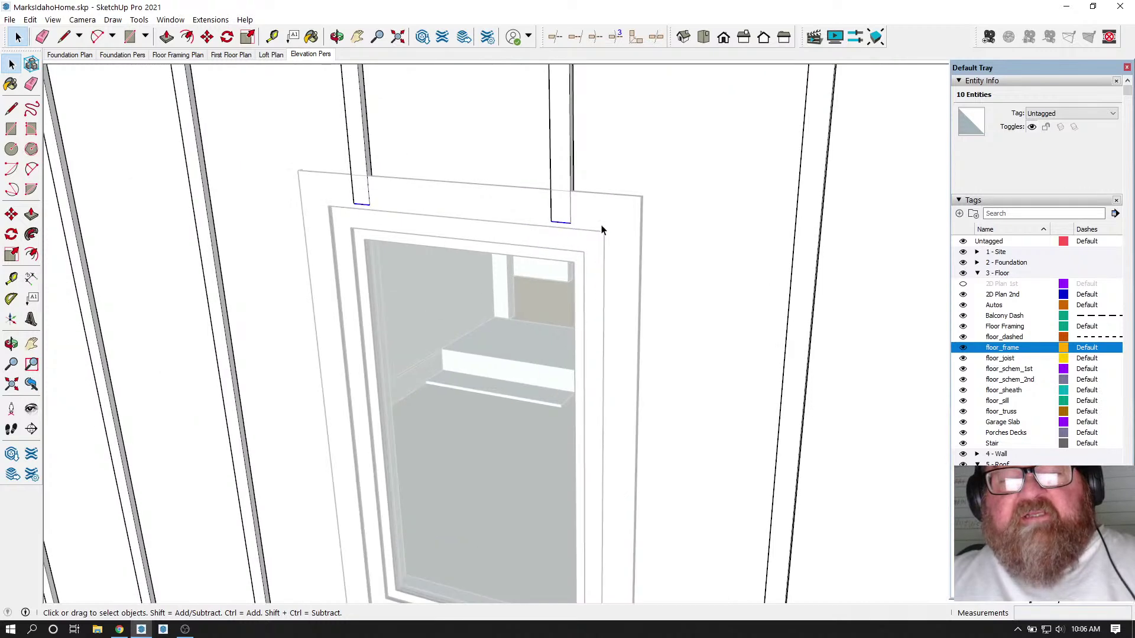
{"action": "left_click", "coordinate": [207, 37]}
{"action": "left_click", "coordinate": [571, 223]}
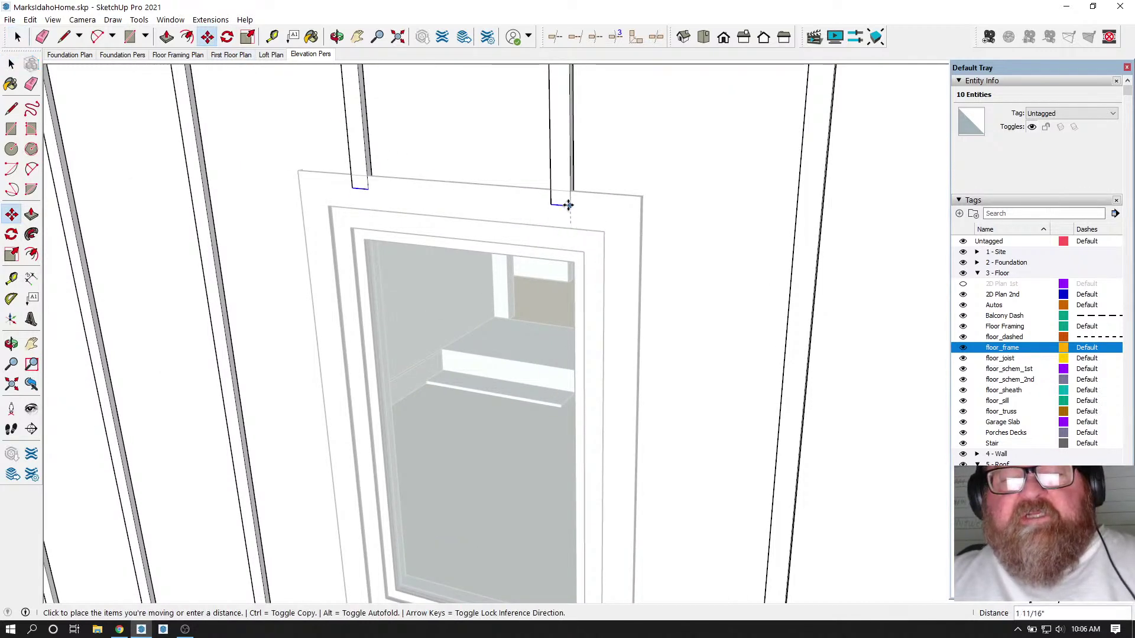
{"action": "left_click", "coordinate": [568, 190]}
{"action": "scroll", "coordinate": [490, 187], "scroll_direction": "down", "scroll_amount": 1}
{"action": "scroll", "coordinate": [490, 187], "scroll_direction": "down", "scroll_amount": 3}
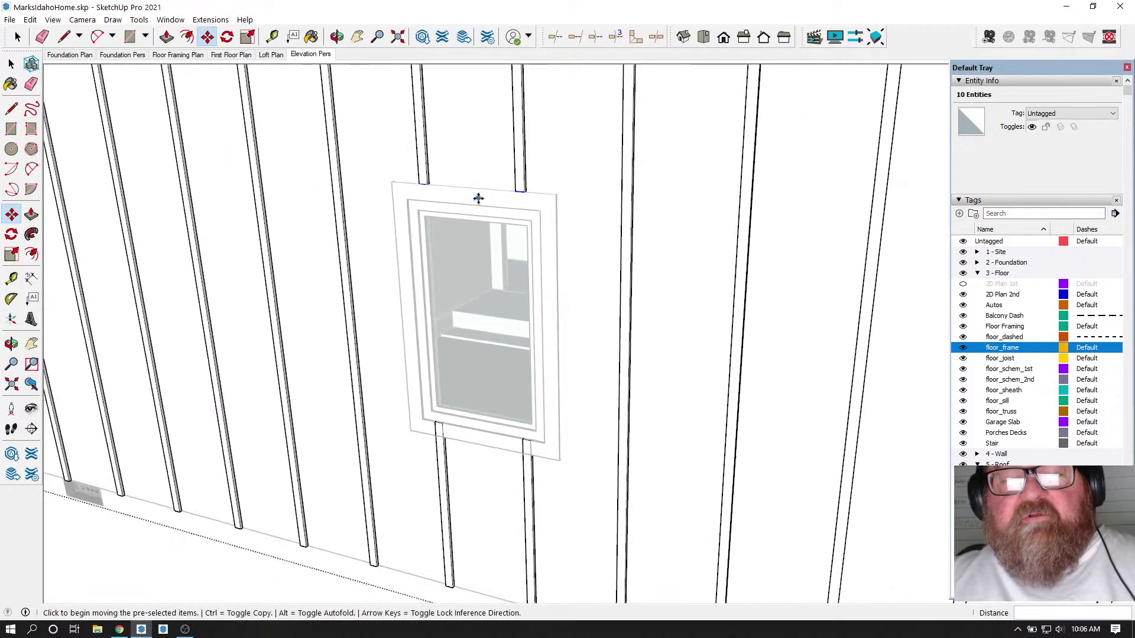
- Move the top ends of the two battens below the lower window down to the bottom edge of its trim
{"action": "scroll", "coordinate": [479, 431], "scroll_direction": "down", "scroll_amount": 1}
{"action": "scroll", "coordinate": [469, 360], "scroll_direction": "up", "scroll_amount": 4}
{"action": "left_click", "coordinate": [18, 39]}
{"action": "scroll", "coordinate": [431, 317], "scroll_direction": "up", "scroll_amount": 1}
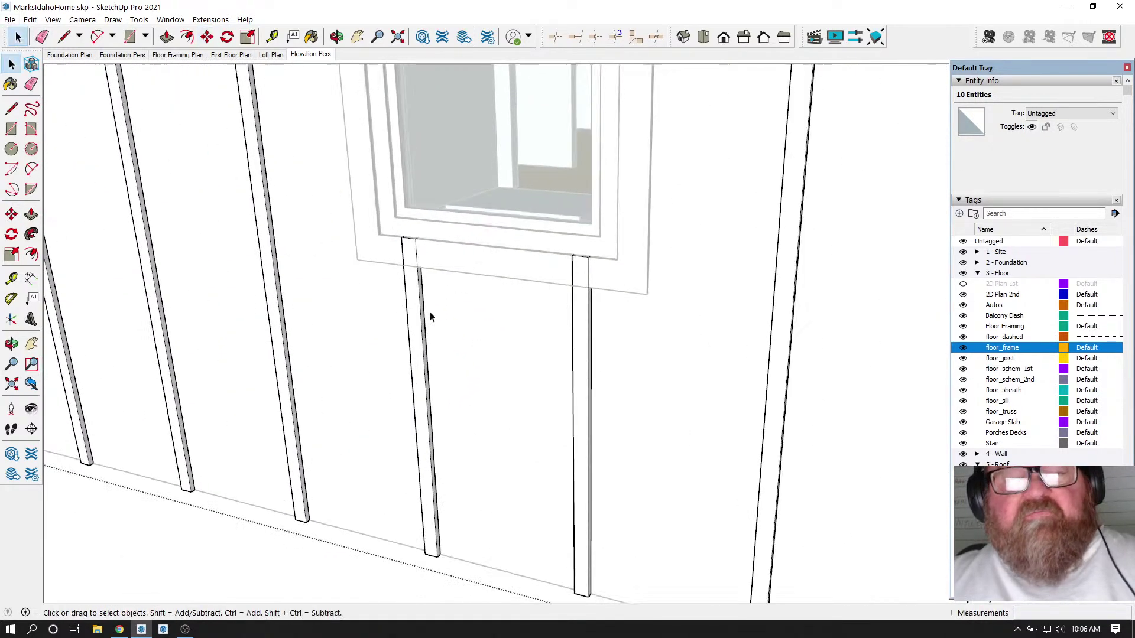
{"action": "left_click_drag", "start_coordinate": [375, 233], "coordinate": [655, 304]}
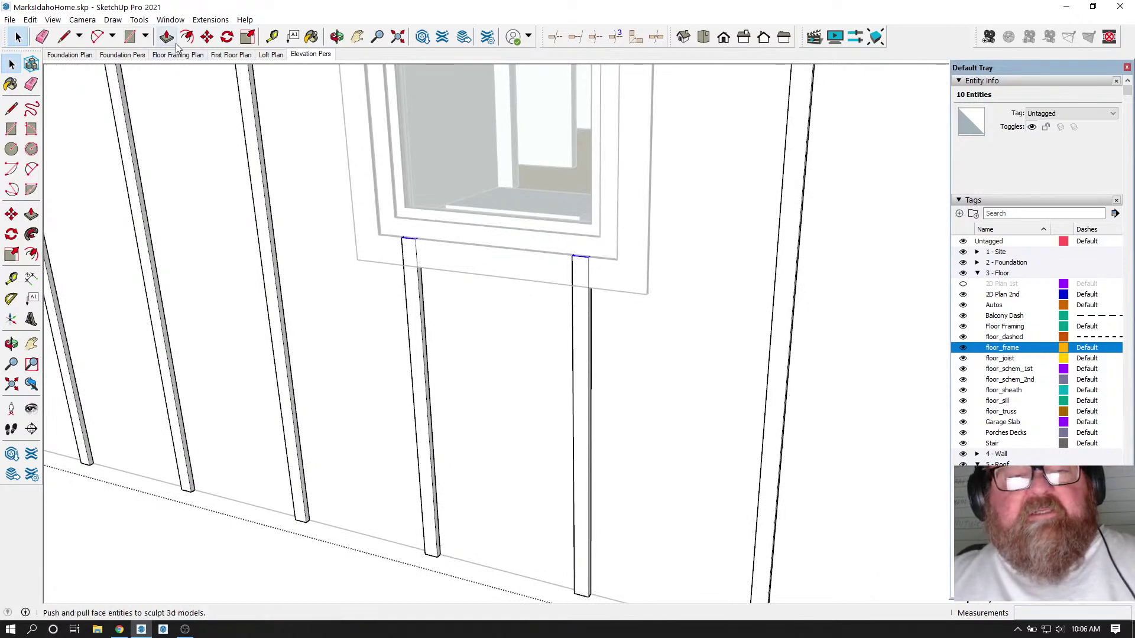
{"action": "left_click", "coordinate": [207, 36]}
{"action": "left_click", "coordinate": [412, 241]}
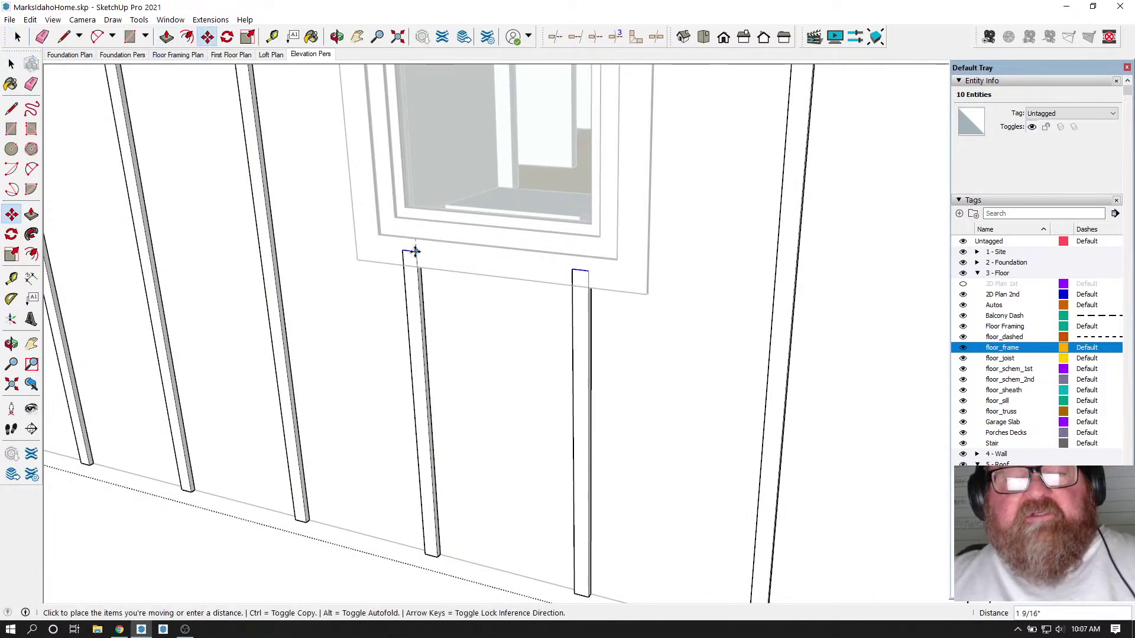
{"action": "left_click", "coordinate": [415, 264]}
{"action": "scroll", "coordinate": [485, 333], "scroll_direction": "down", "scroll_amount": 2}
{"action": "scroll", "coordinate": [485, 333], "scroll_direction": "down", "scroll_amount": 2}
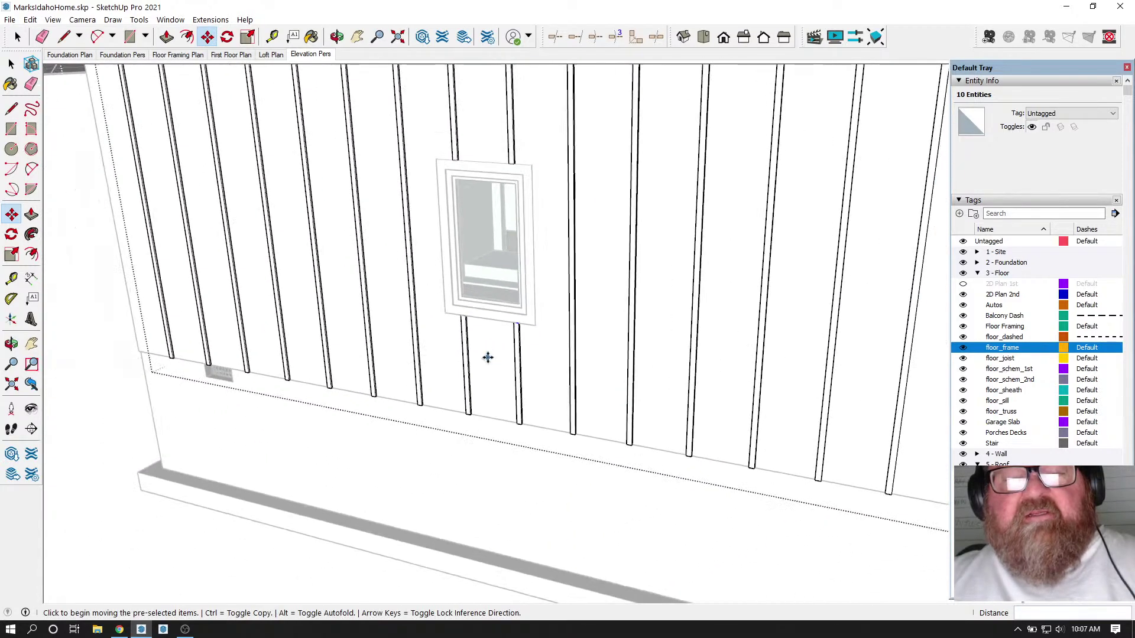
{"action": "scroll", "coordinate": [473, 355], "scroll_direction": "down", "scroll_amount": 4}
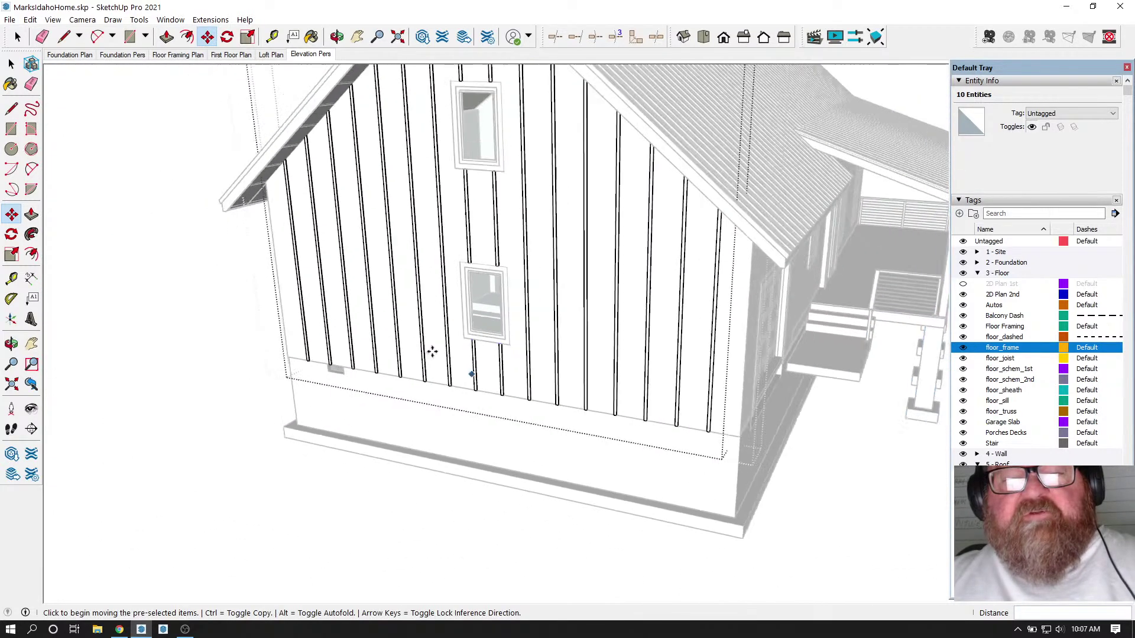
- Leave the cladding group and examine how the two middle battens meet the gable vent near the peak
{"action": "left_click", "coordinate": [17, 37]}
{"action": "left_click", "coordinate": [158, 124]}
{"action": "scroll", "coordinate": [328, 343], "scroll_direction": "down", "scroll_amount": 1}
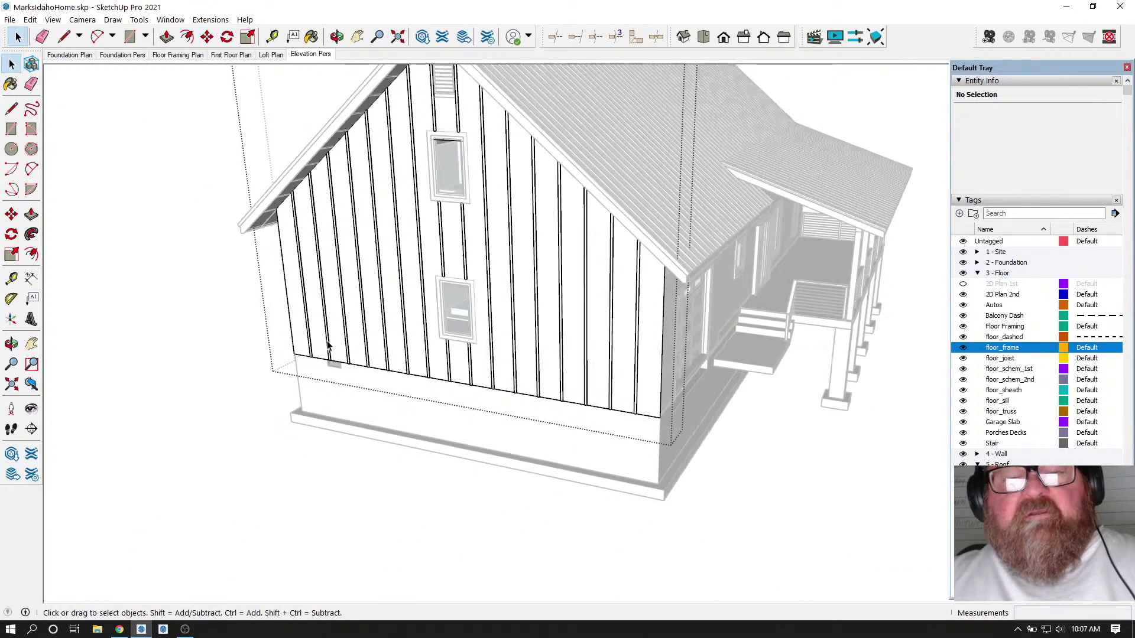
{"action": "scroll", "coordinate": [467, 204], "scroll_direction": "down", "scroll_amount": 1}
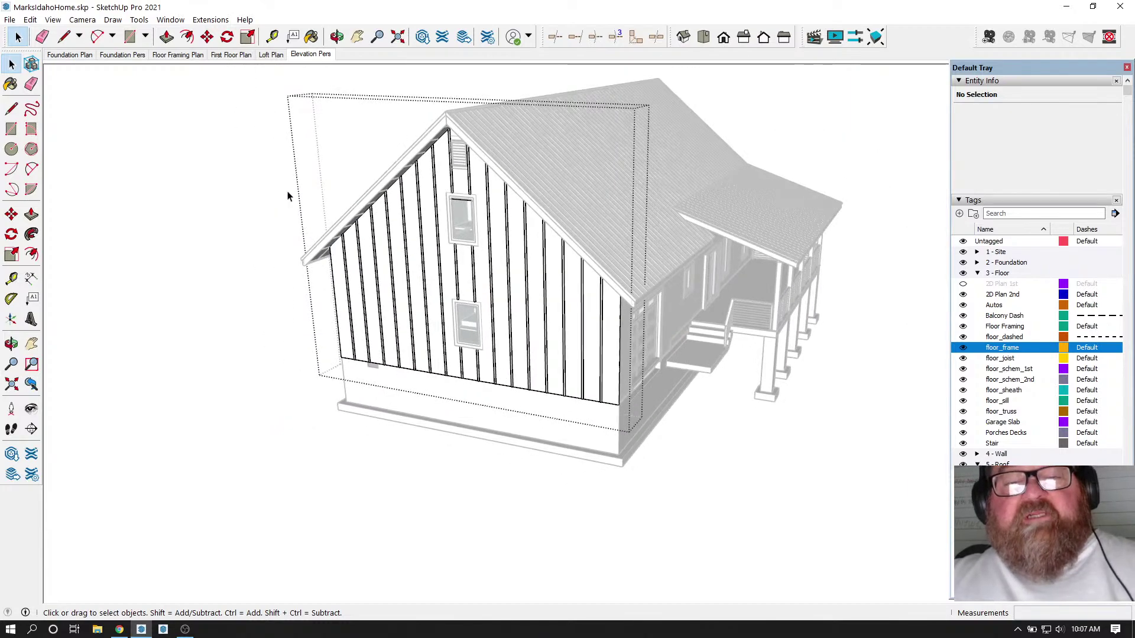
{"action": "scroll", "coordinate": [469, 133], "scroll_direction": "up", "scroll_amount": 3}
{"action": "scroll", "coordinate": [469, 132], "scroll_direction": "up", "scroll_amount": 8}
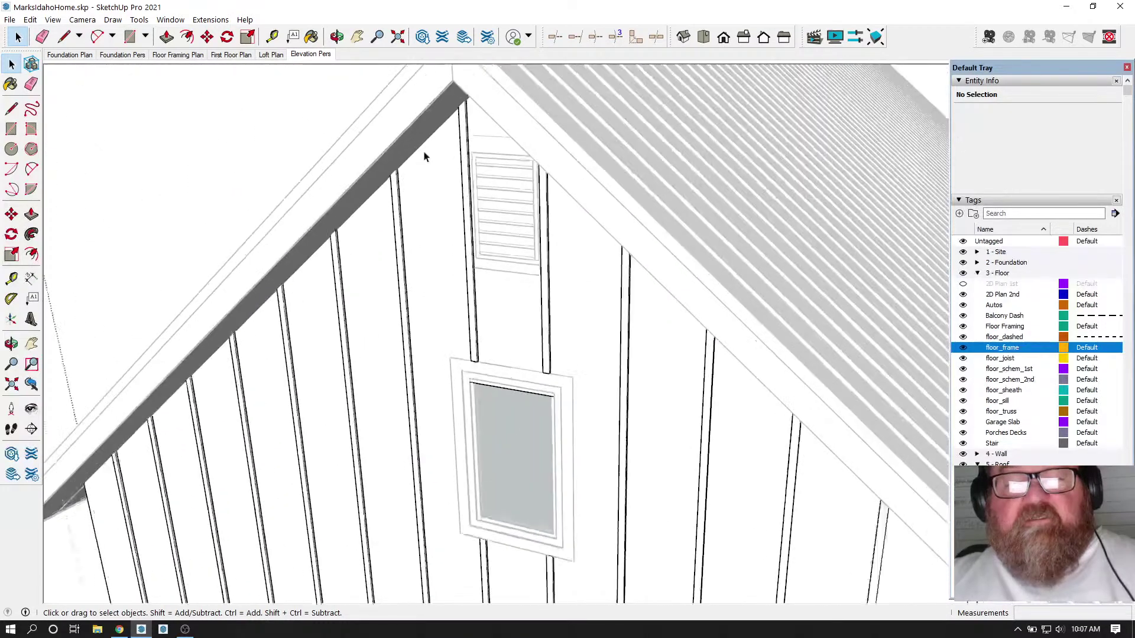
{"action": "middle_click_drag", "start_coordinate": [535, 230], "coordinate": [678, 264]}
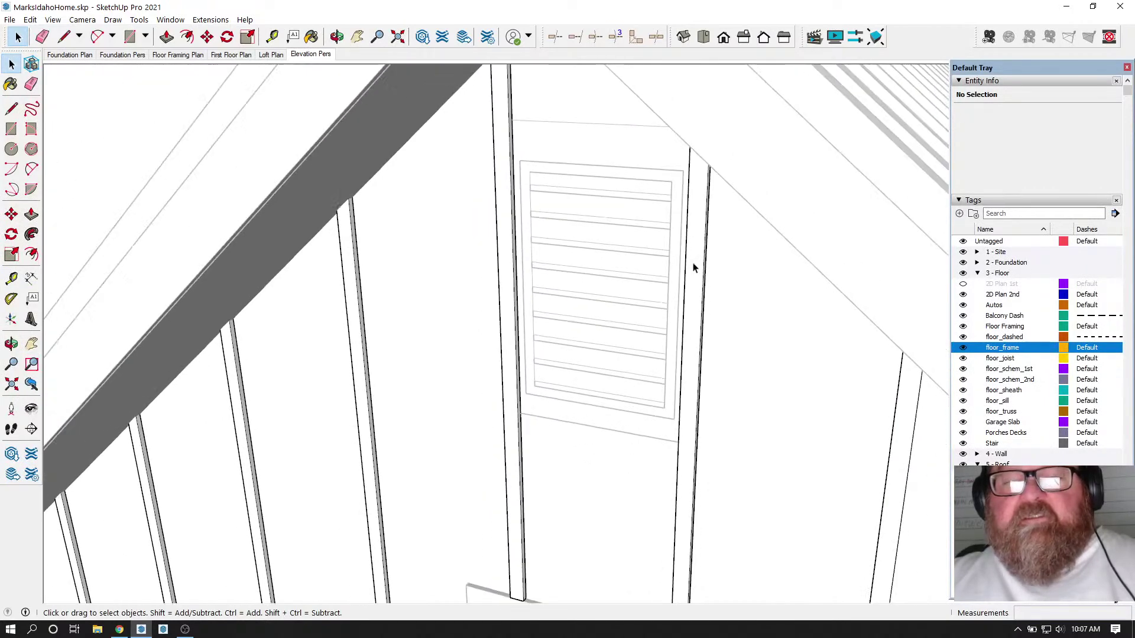
{"action": "left_click_drag", "start_coordinate": [417, 147], "coordinate": [556, 158]}
{"action": "scroll", "coordinate": [205, 154], "scroll_direction": "down", "scroll_amount": 2}
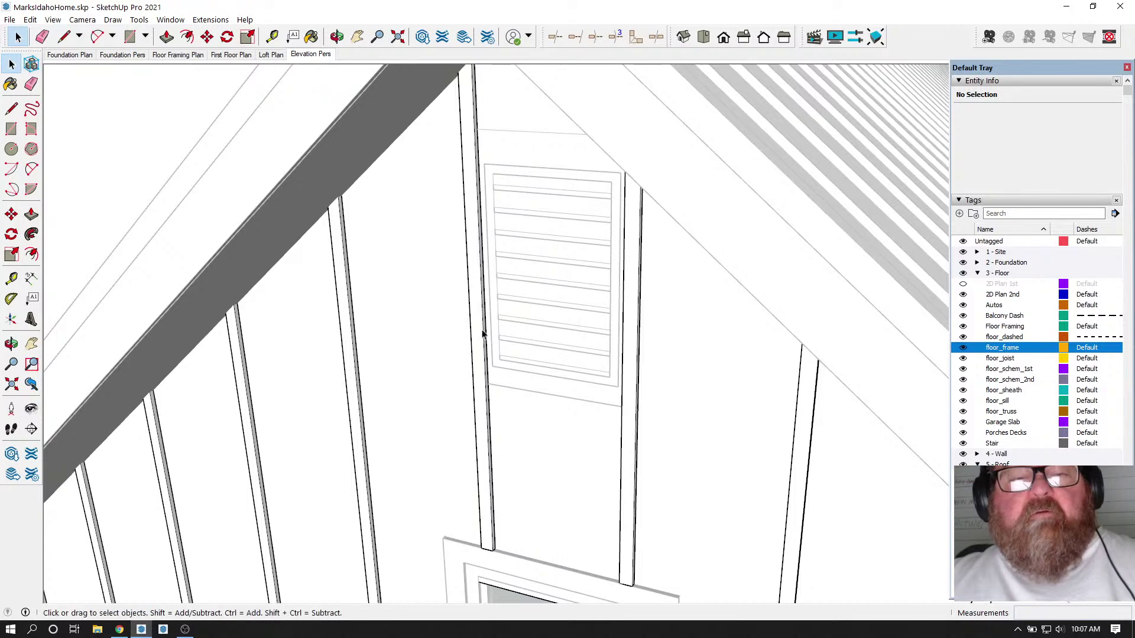
{"action": "scroll", "coordinate": [399, 296], "scroll_direction": "down", "scroll_amount": 4}
{"action": "scroll", "coordinate": [479, 249], "scroll_direction": "up", "scroll_amount": 4}
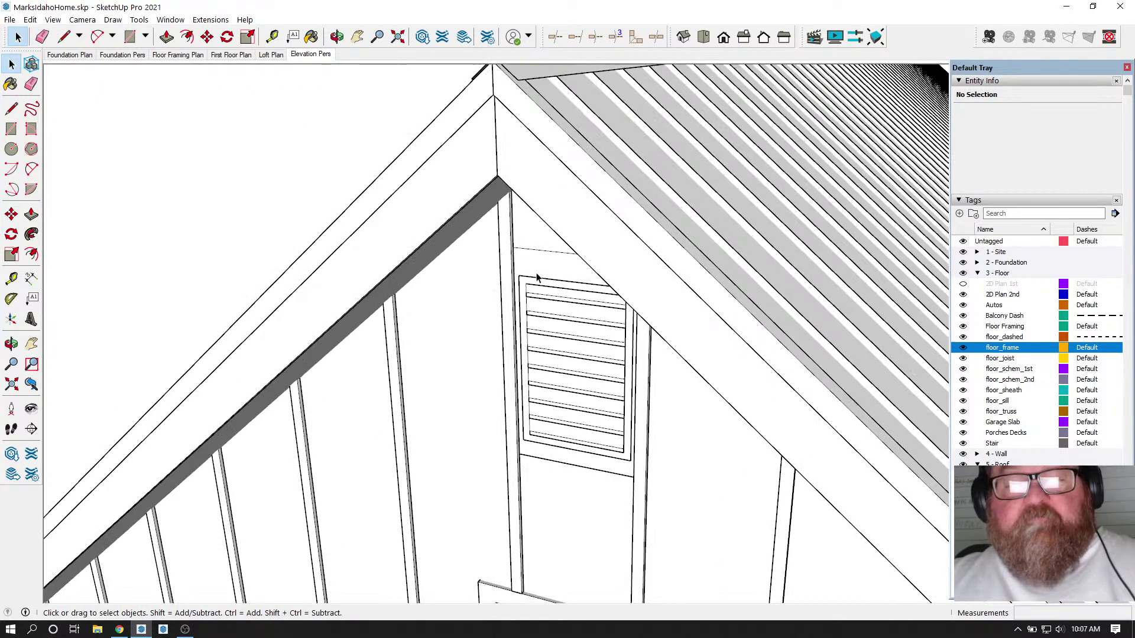
- Move the gable vent component 1" outward from the wall along the green axis, in front of the battens
{"action": "left_click", "coordinate": [537, 278]}
{"action": "scroll", "coordinate": [508, 277], "scroll_direction": "up", "scroll_amount": 3}
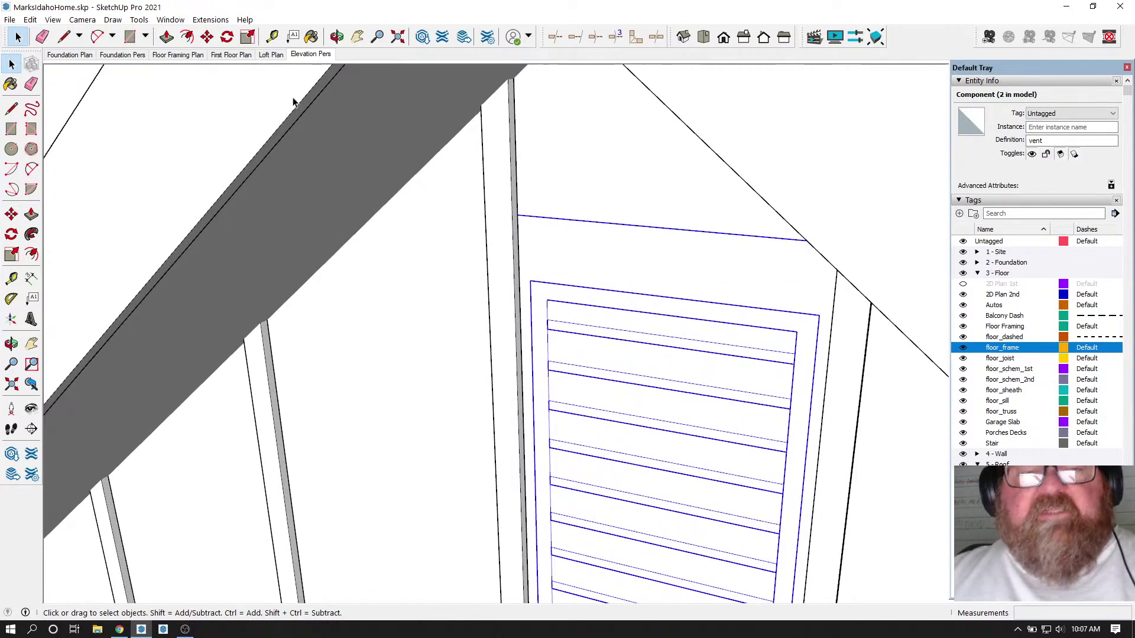
{"action": "key", "text": "m"}
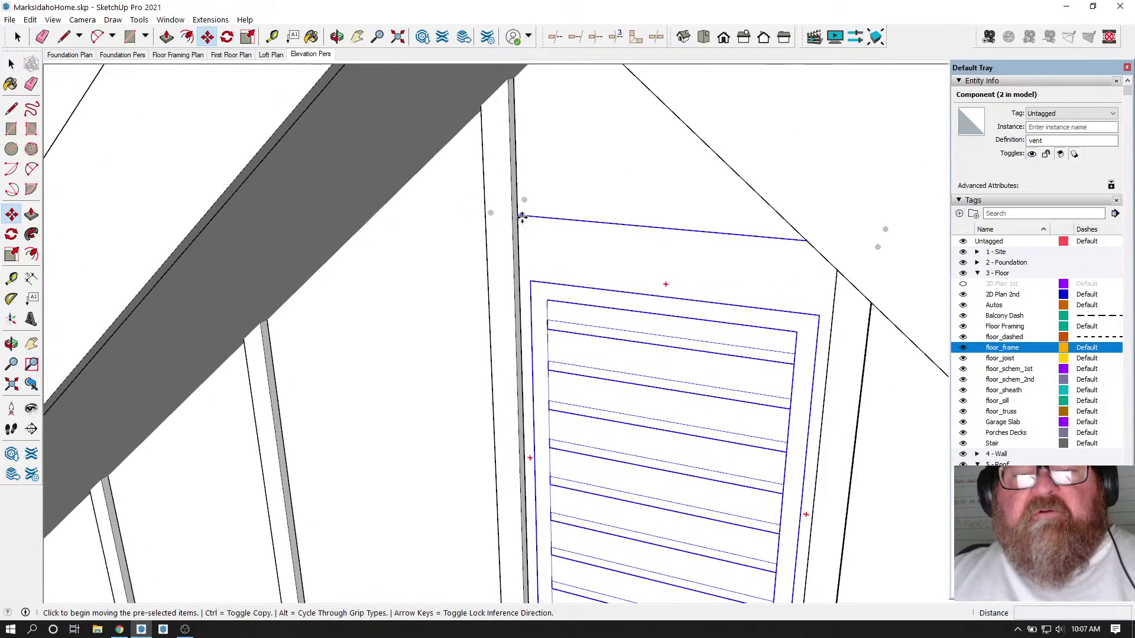
{"action": "left_click", "coordinate": [519, 216]}
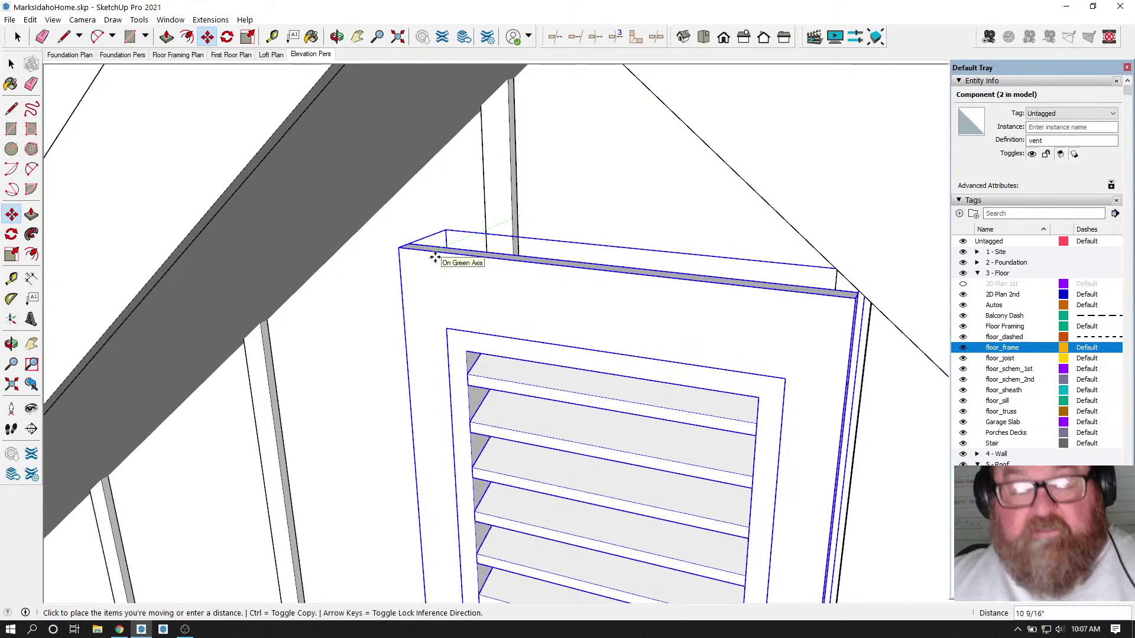
{"action": "key", "text": "Return"}
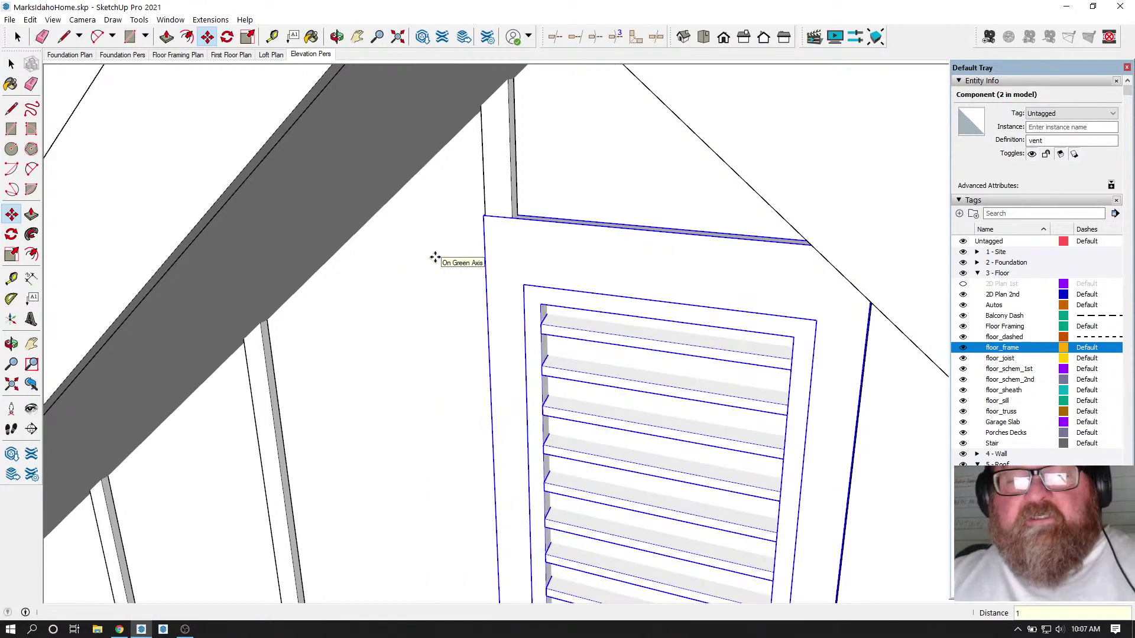
- Examine the clad gable end from the front, checking the batten layout around the vent, both windows and the roof peak
{"action": "scroll", "coordinate": [435, 258], "scroll_direction": "down", "scroll_amount": 3}
{"action": "left_click", "coordinate": [337, 36]}
{"action": "left_click_drag", "start_coordinate": [387, 215], "coordinate": [464, 249]}
{"action": "left_click_drag", "start_coordinate": [524, 287], "coordinate": [534, 360]}
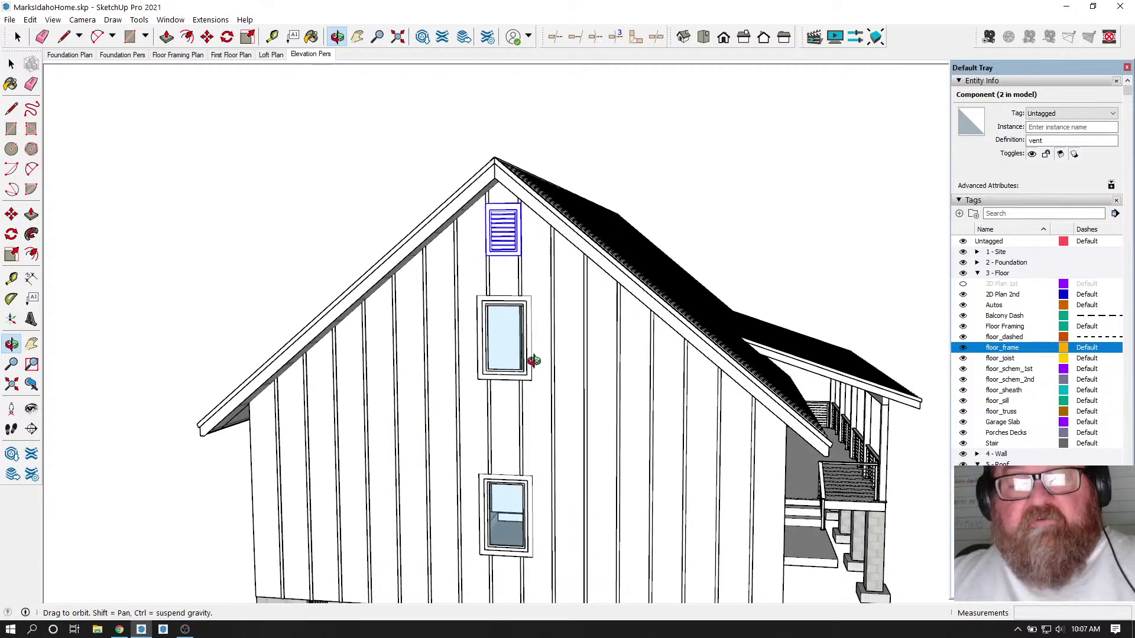
{"action": "left_click_drag", "start_coordinate": [525, 265], "coordinate": [311, 378]}
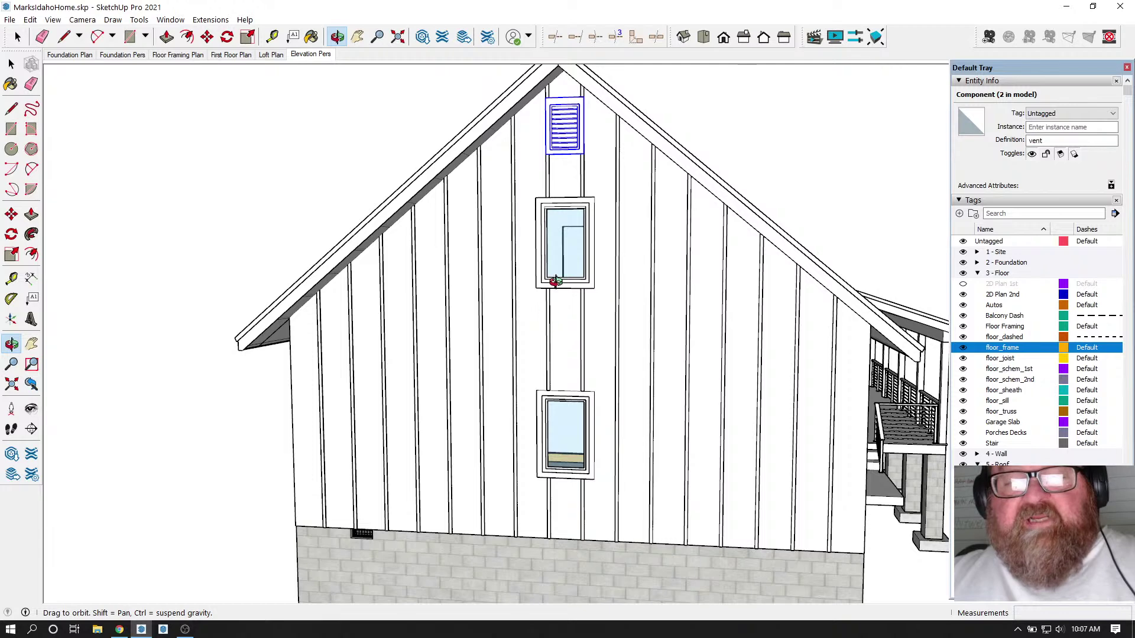
{"action": "left_click_drag", "start_coordinate": [522, 178], "coordinate": [601, 99]}
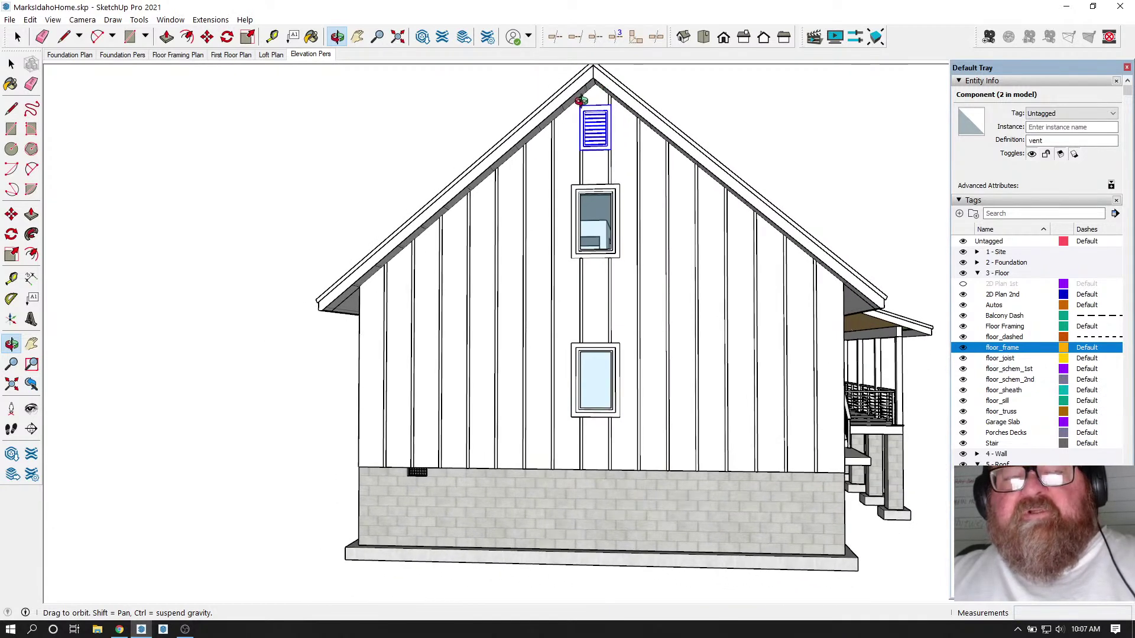
{"action": "scroll", "coordinate": [596, 168], "scroll_direction": "up", "scroll_amount": 1}
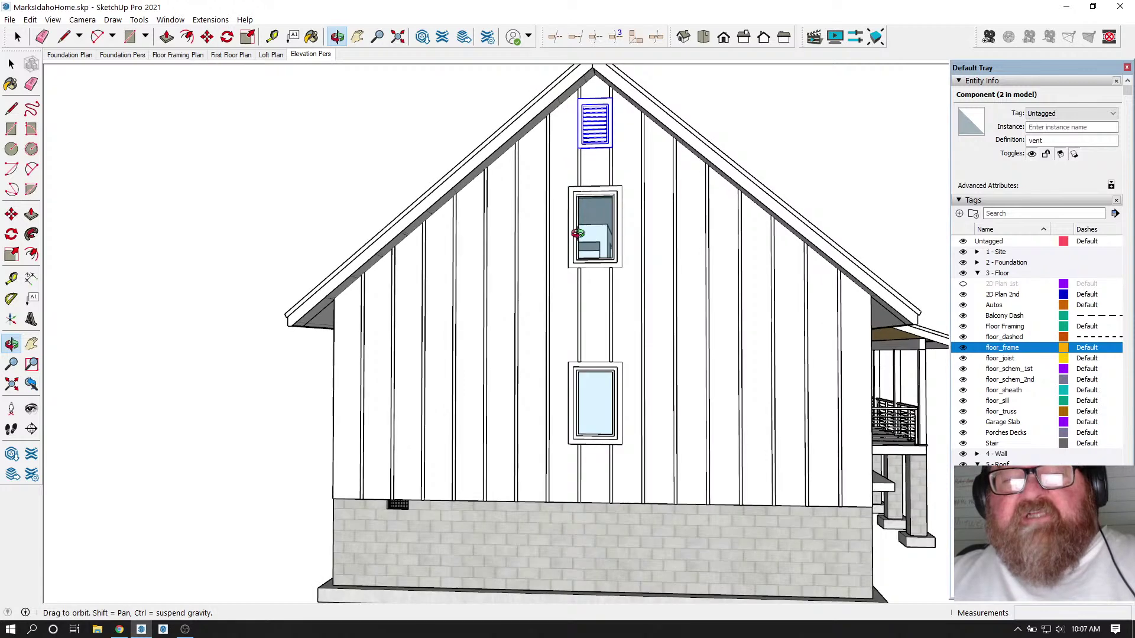
{"action": "scroll", "coordinate": [573, 232], "scroll_direction": "down", "scroll_amount": 1}
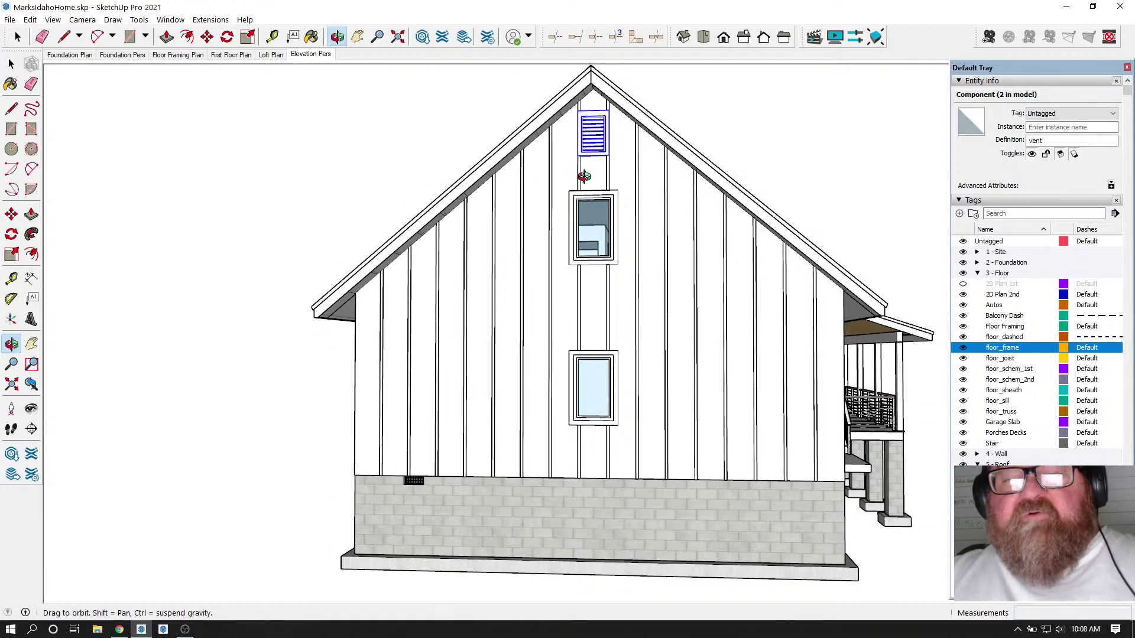
{"action": "scroll", "coordinate": [581, 115], "scroll_direction": "up", "scroll_amount": 1}
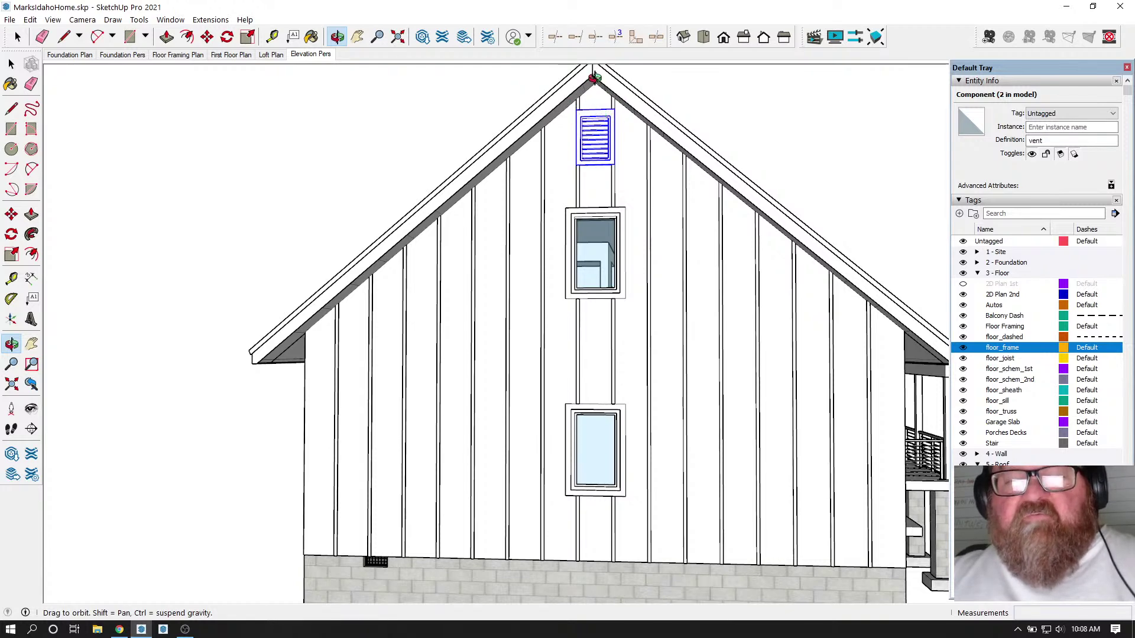
{"action": "left_click_drag", "start_coordinate": [594, 202], "coordinate": [615, 127]}
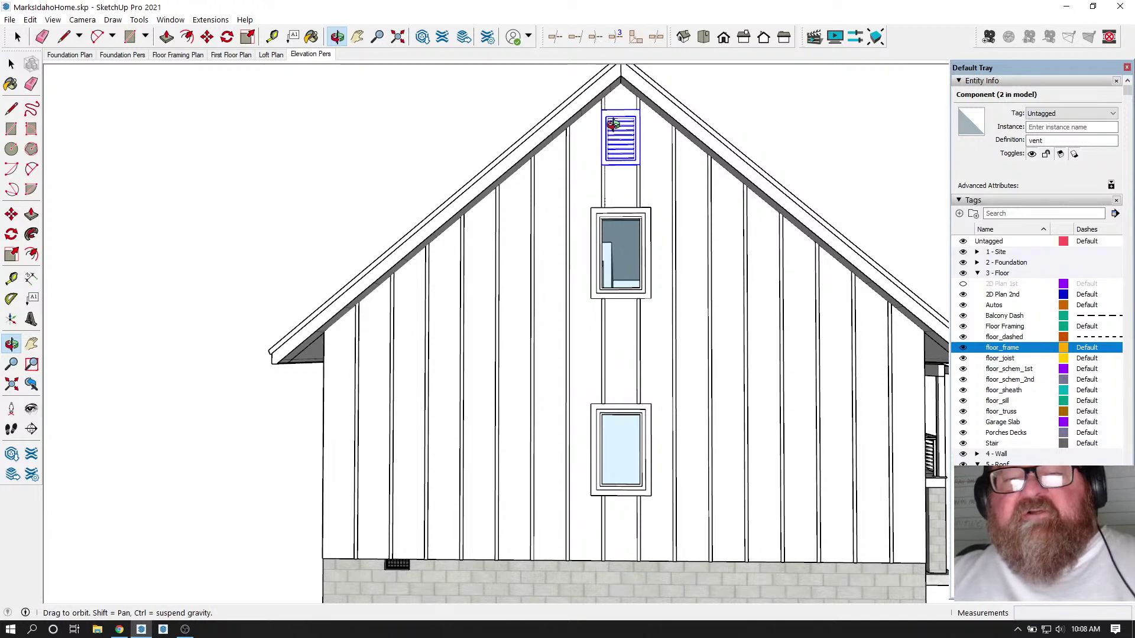
{"action": "scroll", "coordinate": [596, 270], "scroll_direction": "down", "scroll_amount": 2}
{"action": "scroll", "coordinate": [659, 321], "scroll_direction": "up", "scroll_amount": 4}
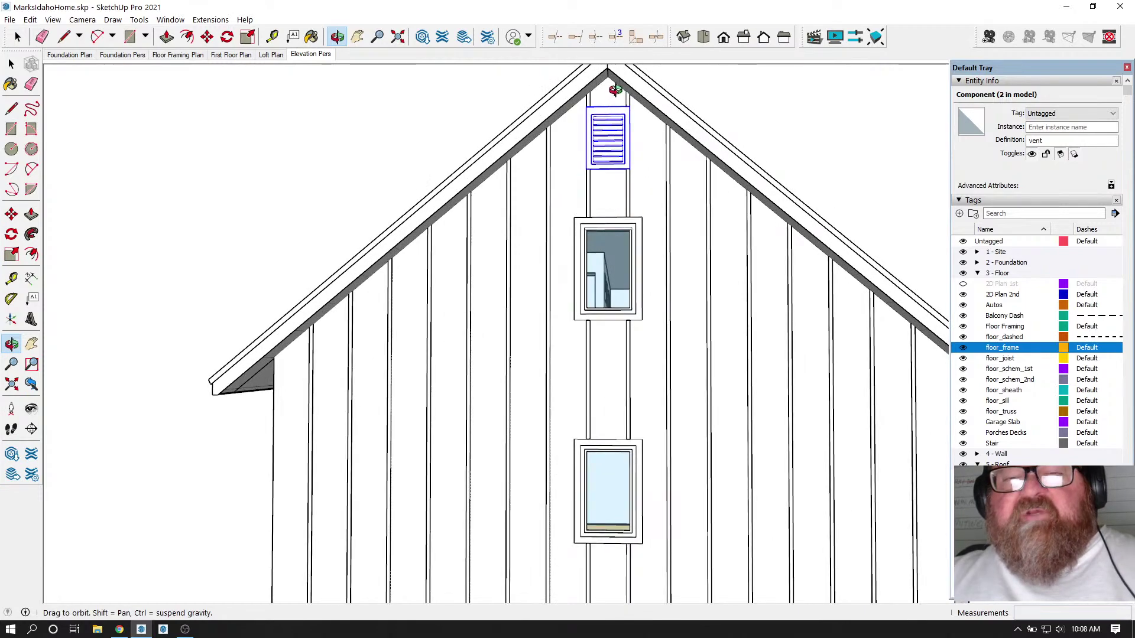
- Inspect the house exterior from the vented gable wall around to the garage door side and its foundation
{"action": "scroll", "coordinate": [595, 170], "scroll_direction": "down", "scroll_amount": 1}
{"action": "left_click_drag", "start_coordinate": [664, 398], "coordinate": [507, 418]}
{"action": "scroll", "coordinate": [507, 417], "scroll_direction": "down", "scroll_amount": 2}
{"action": "scroll", "coordinate": [468, 466], "scroll_direction": "up", "scroll_amount": 4}
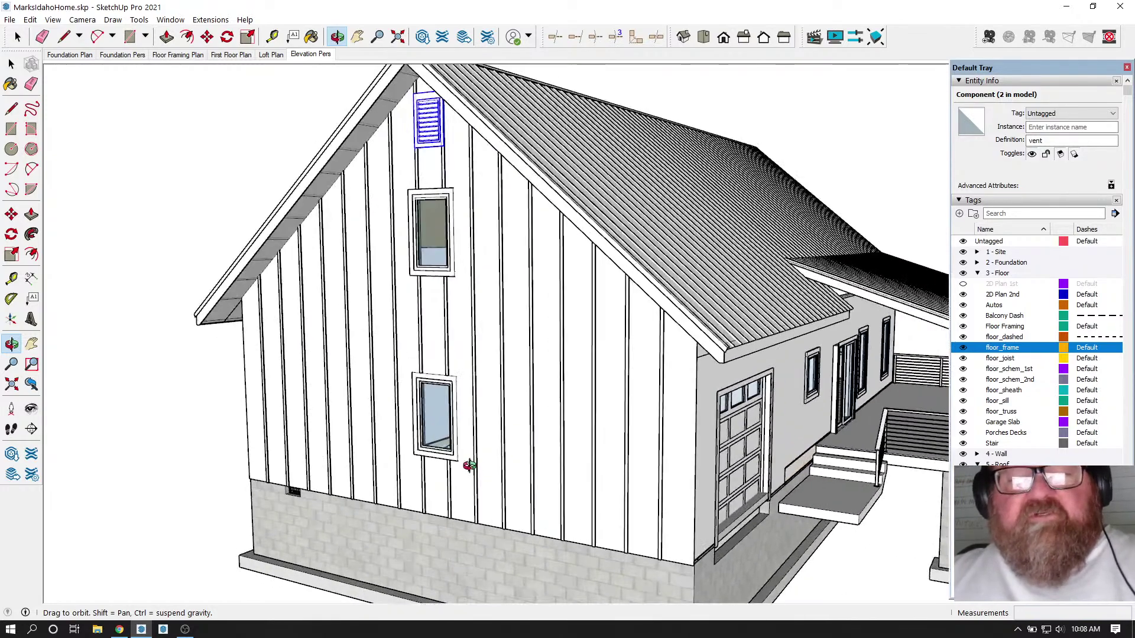
{"action": "scroll", "coordinate": [489, 415], "scroll_direction": "down", "scroll_amount": 1}
{"action": "left_click_drag", "start_coordinate": [548, 441], "coordinate": [491, 434]}
{"action": "scroll", "coordinate": [494, 407], "scroll_direction": "down", "scroll_amount": 1}
{"action": "scroll", "coordinate": [490, 440], "scroll_direction": "down", "scroll_amount": 1}
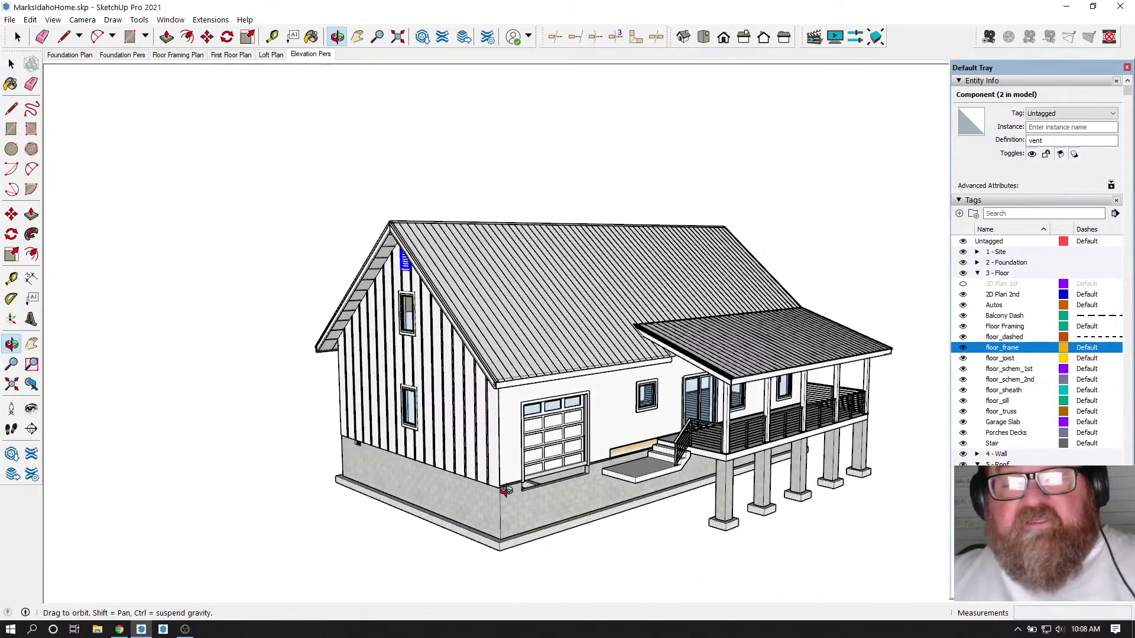
{"action": "scroll", "coordinate": [509, 488], "scroll_direction": "up", "scroll_amount": 2}
{"action": "scroll", "coordinate": [507, 480], "scroll_direction": "up", "scroll_amount": 4}
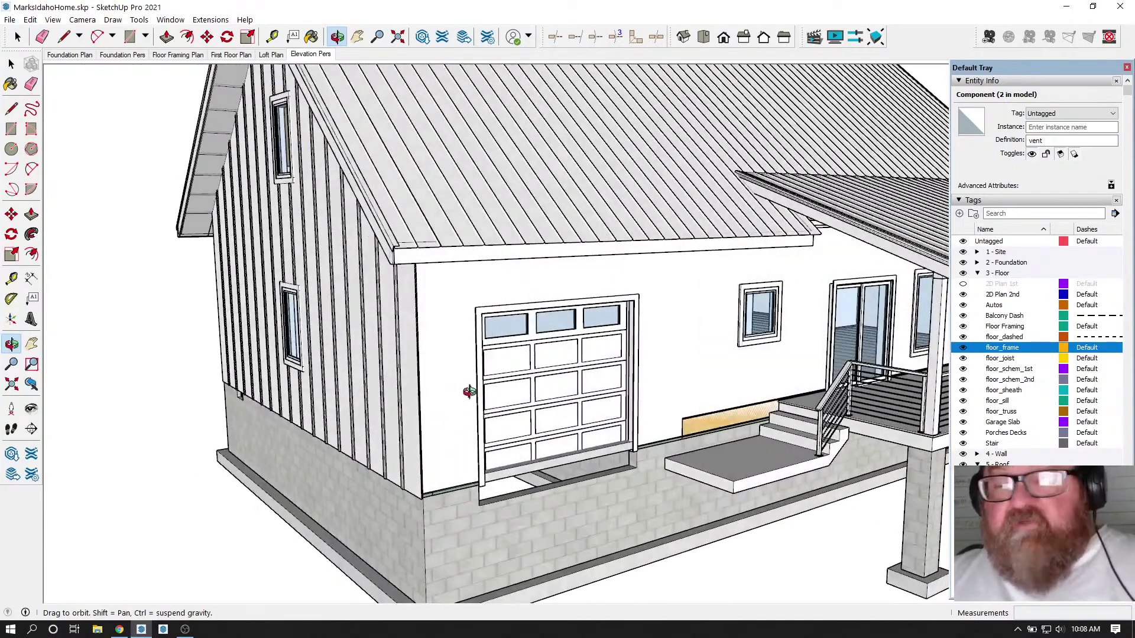
- Check the tags by toggling 2 - Foundation off and on and looking through the Site, Foundation and Floor folders down to Garage Slab
{"action": "left_click", "coordinate": [963, 262]}
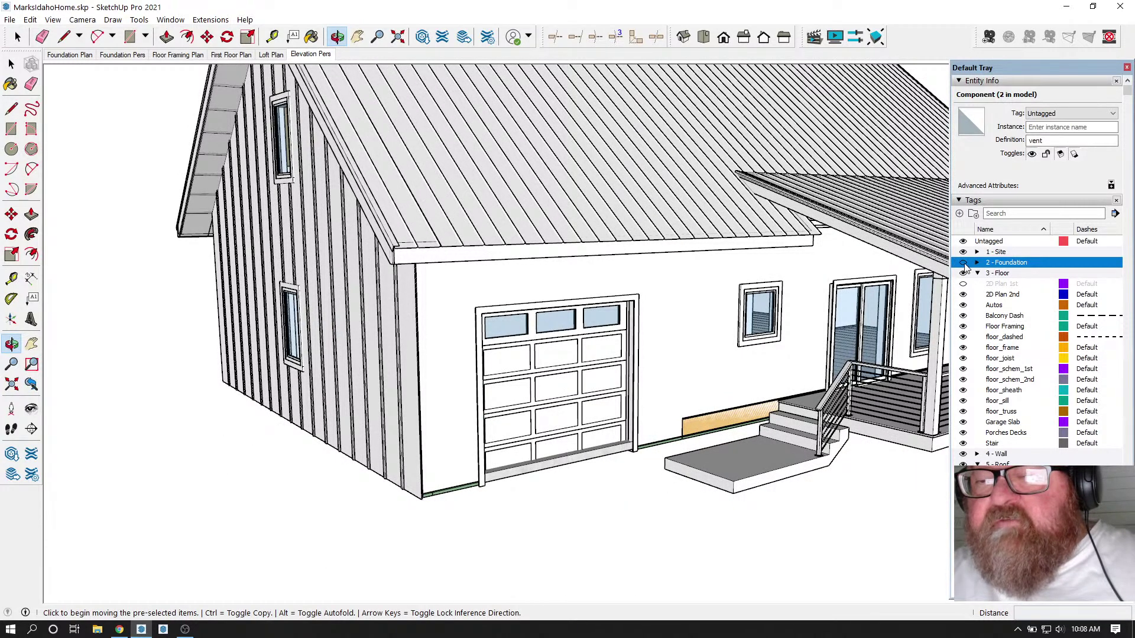
{"action": "left_click", "coordinate": [964, 263]}
{"action": "left_click", "coordinate": [977, 263]}
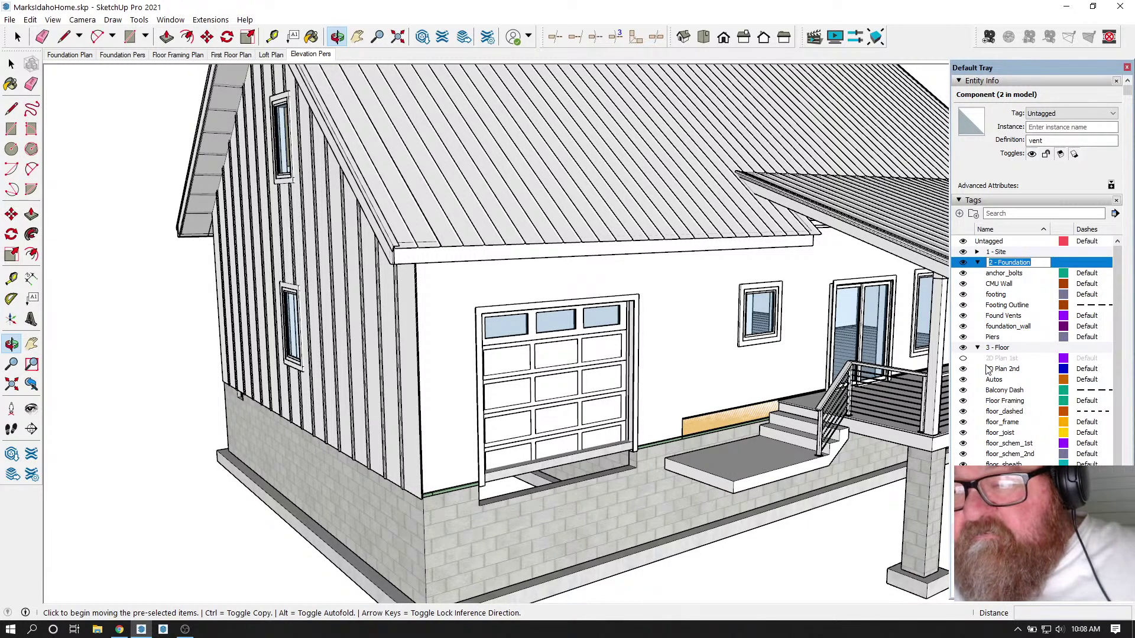
{"action": "key", "text": "Escape"}
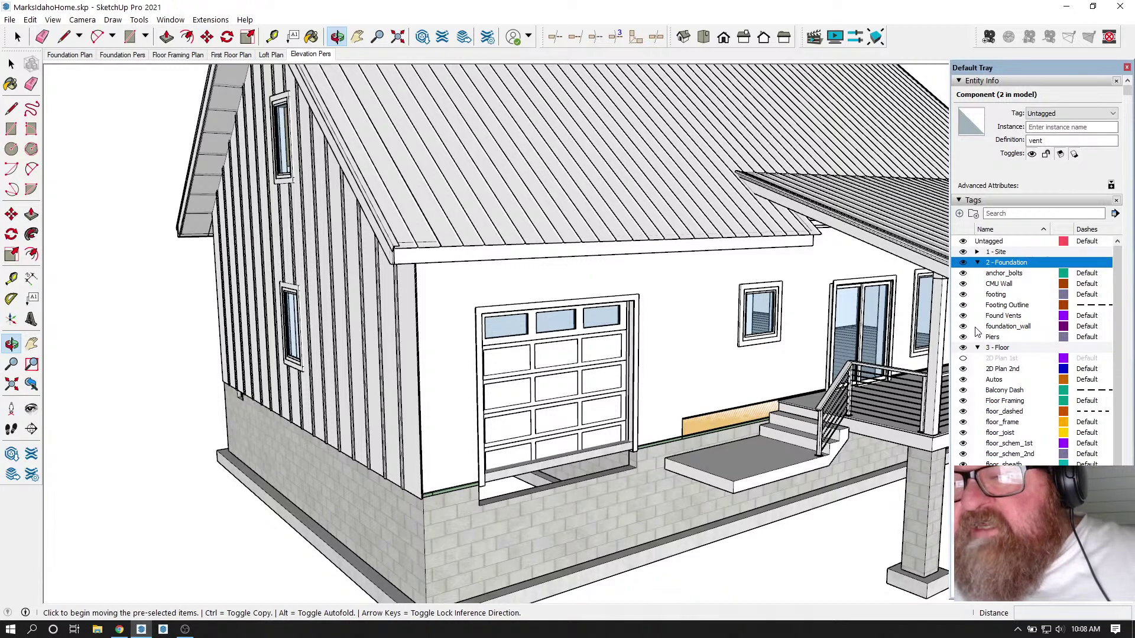
{"action": "left_click", "coordinate": [978, 252]}
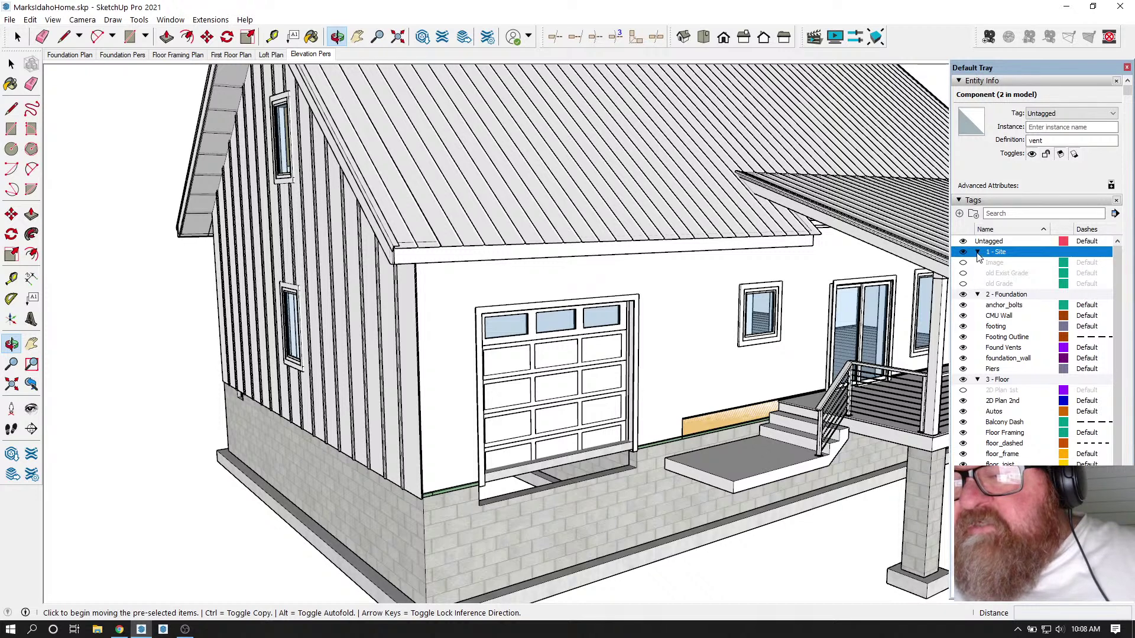
{"action": "left_click", "coordinate": [977, 252]}
{"action": "scroll", "coordinate": [999, 354], "scroll_direction": "down", "scroll_amount": 3}
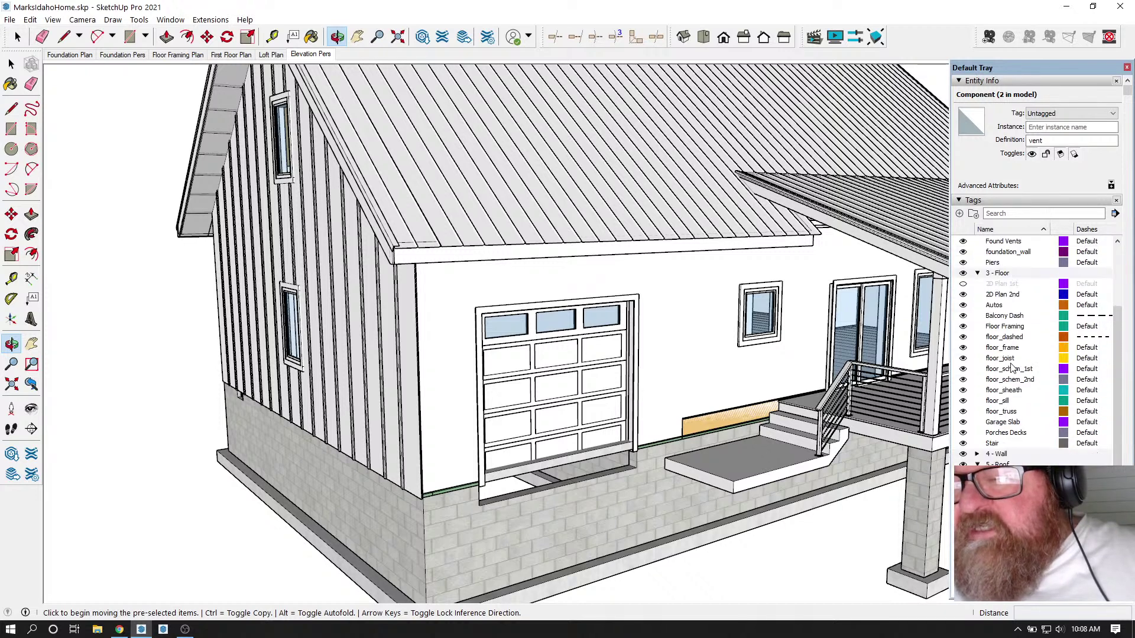
{"action": "scroll", "coordinate": [979, 370], "scroll_direction": "down", "scroll_amount": 5}
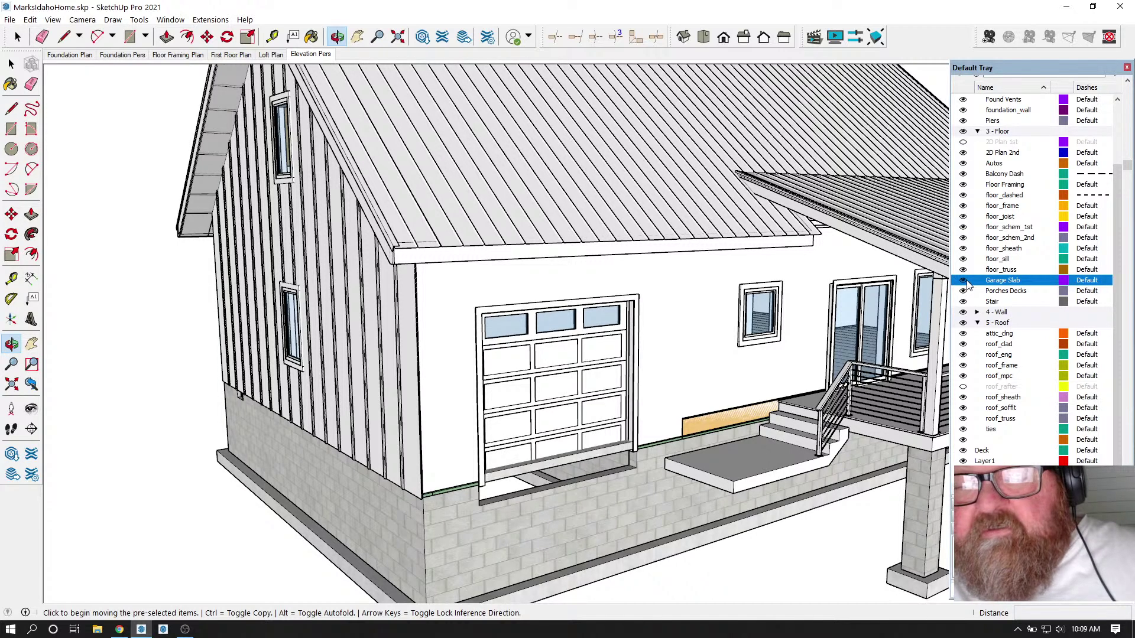
- Inspect the gap beneath the garage door and the garage floor and steps visible through the door windows
{"action": "scroll", "coordinate": [630, 461], "scroll_direction": "up", "scroll_amount": 4}
{"action": "middle_click_drag", "start_coordinate": [526, 433], "coordinate": [278, 412]}
{"action": "scroll", "coordinate": [175, 408], "scroll_direction": "up", "scroll_amount": 4}
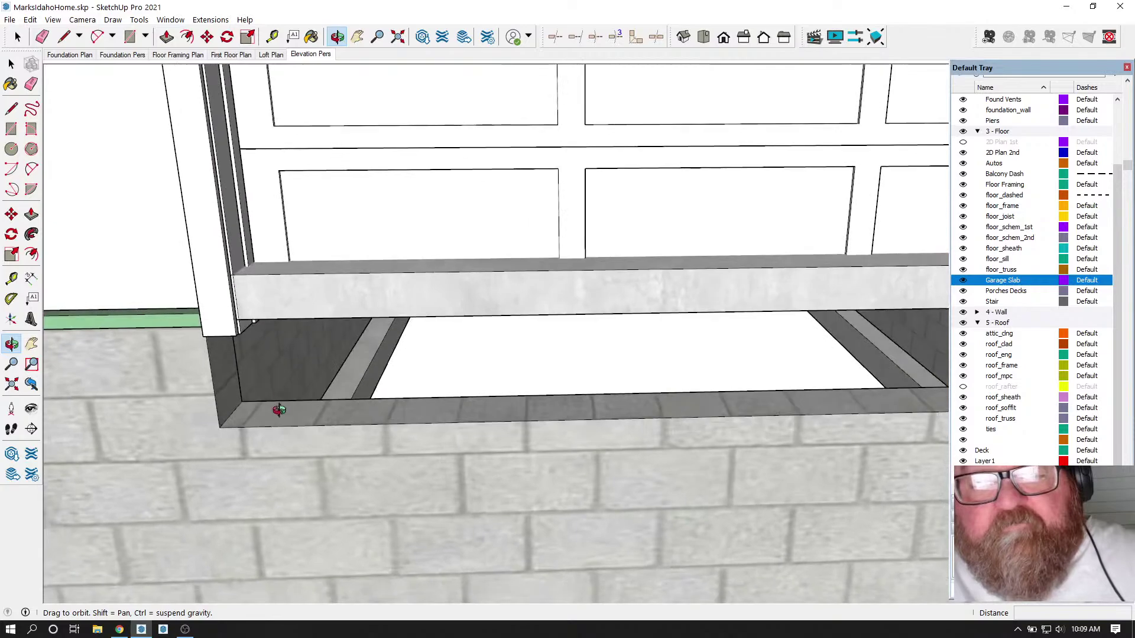
{"action": "scroll", "coordinate": [312, 364], "scroll_direction": "down", "scroll_amount": 4}
{"action": "middle_click_drag", "start_coordinate": [358, 359], "coordinate": [477, 385]}
{"action": "scroll", "coordinate": [442, 398], "scroll_direction": "down", "scroll_amount": 1}
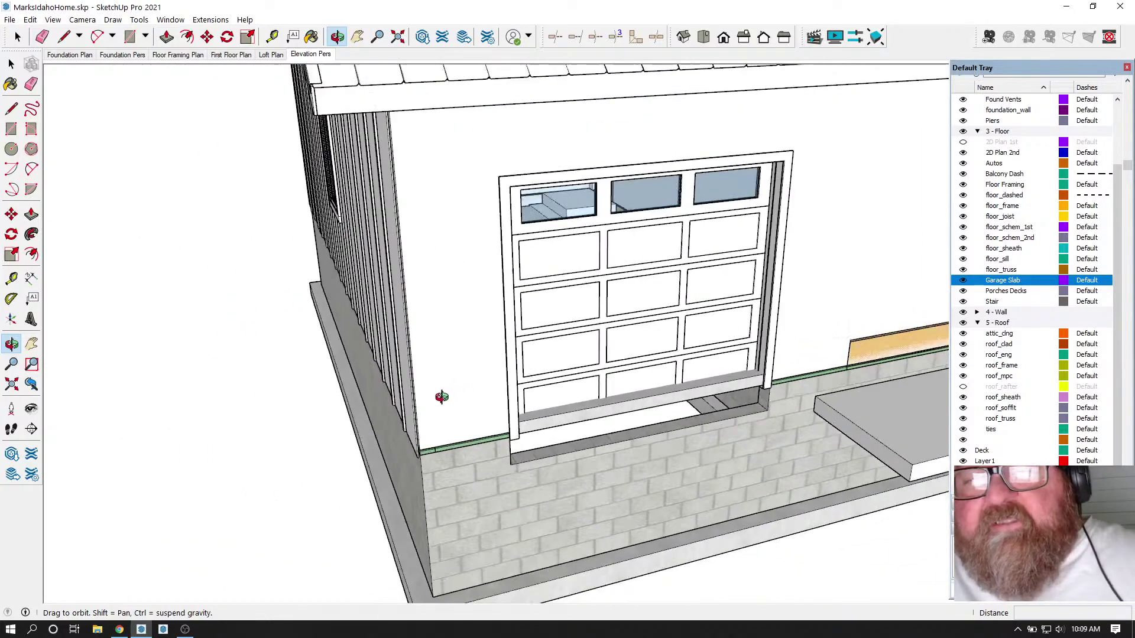
{"action": "scroll", "coordinate": [631, 185], "scroll_direction": "up", "scroll_amount": 10}
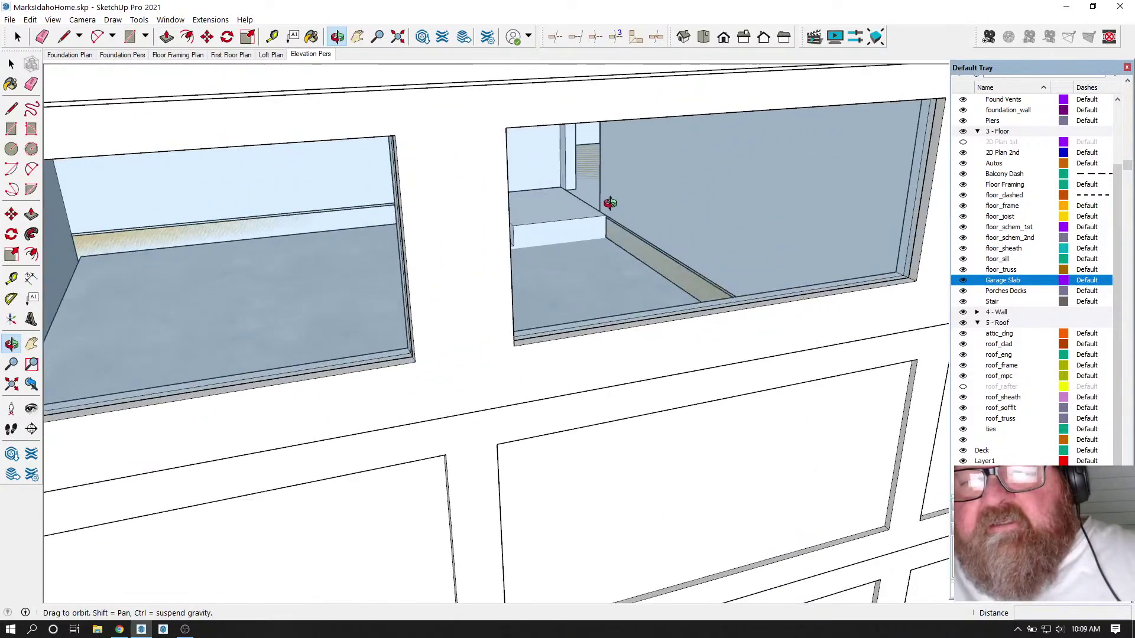
{"action": "scroll", "coordinate": [607, 241], "scroll_direction": "down", "scroll_amount": 5}
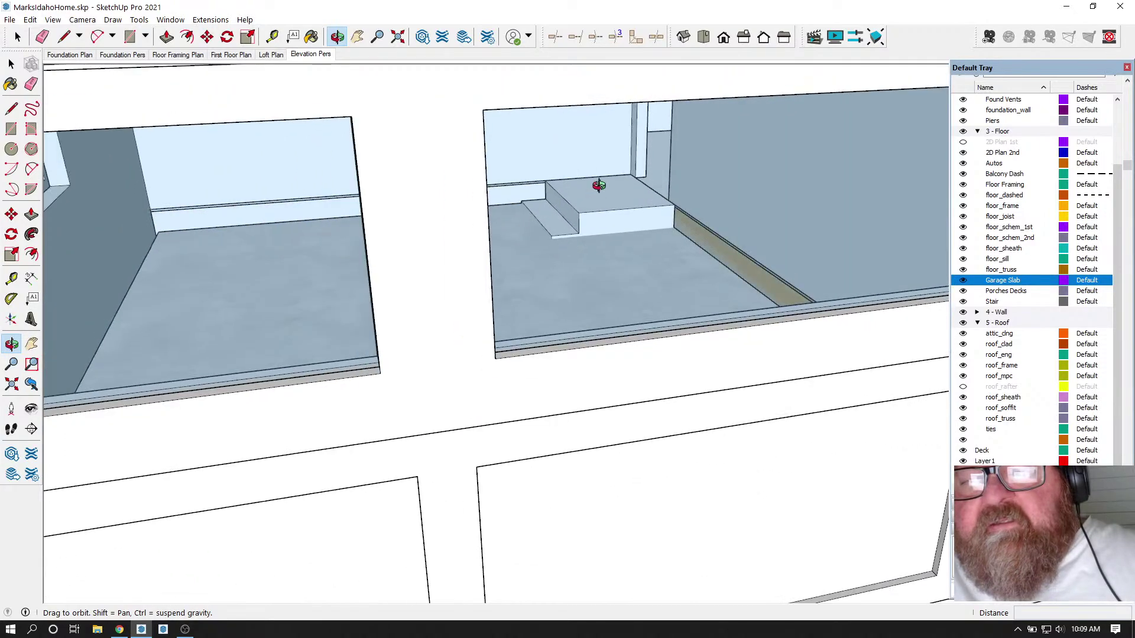
{"action": "scroll", "coordinate": [597, 205], "scroll_direction": "down", "scroll_amount": 5}
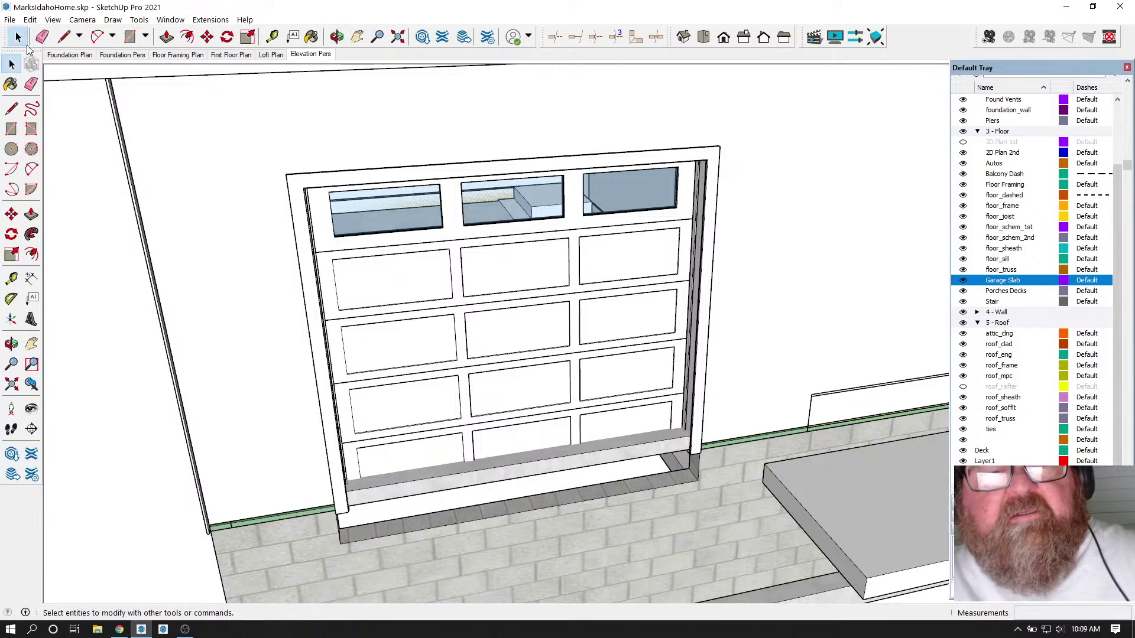
- Move the concrete slab edge under the garage door straight down to the bottom corner of the door trim
{"action": "left_click", "coordinate": [17, 36]}
{"action": "scroll", "coordinate": [378, 508], "scroll_direction": "down", "scroll_amount": 5}
{"action": "scroll", "coordinate": [380, 507], "scroll_direction": "up", "scroll_amount": 10}
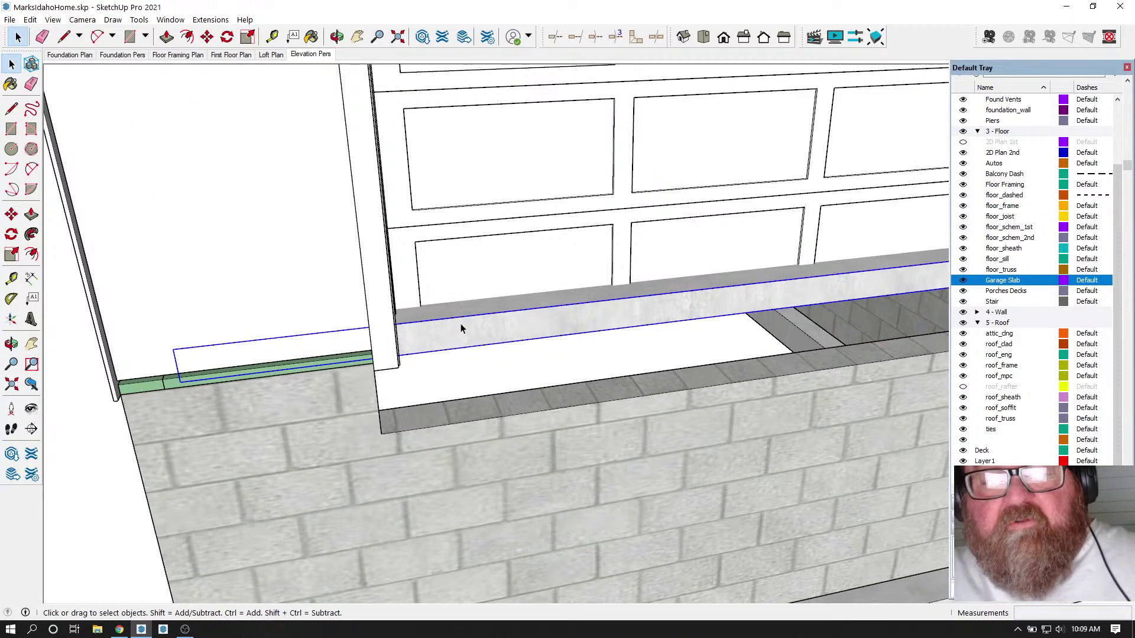
{"action": "left_click", "coordinate": [207, 38]}
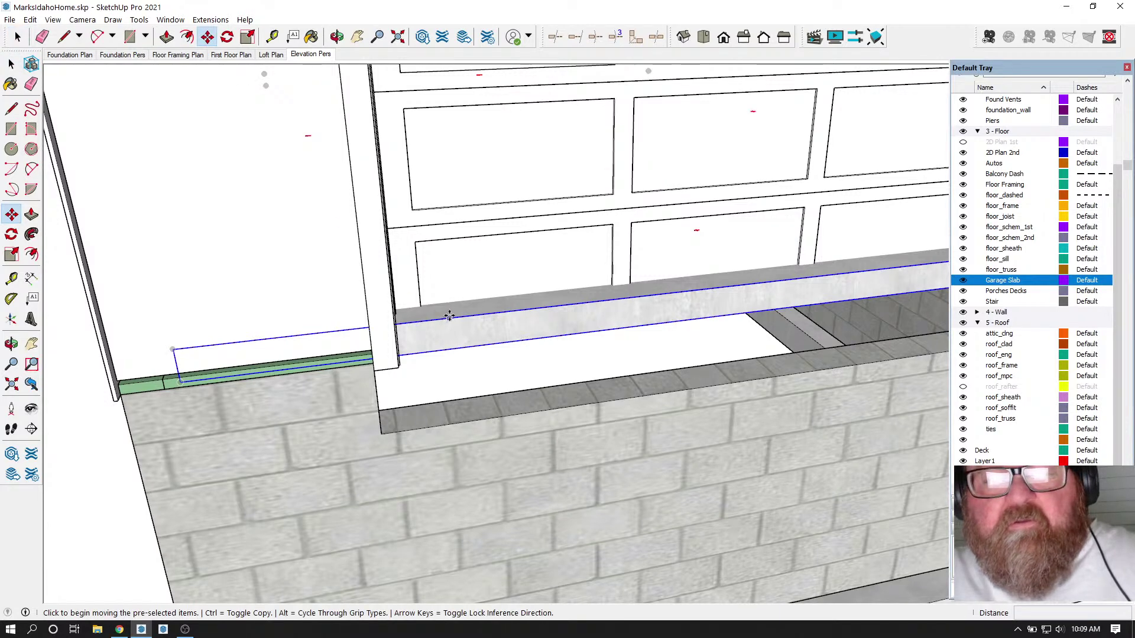
{"action": "left_click", "coordinate": [449, 316]}
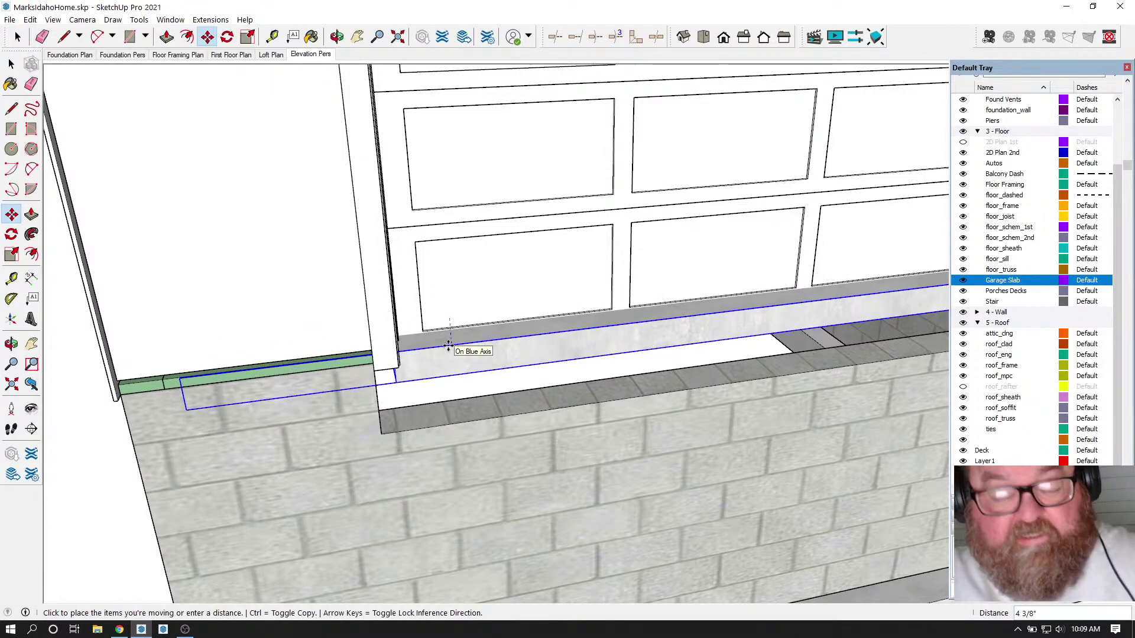
{"action": "left_click", "coordinate": [398, 367]}
{"action": "scroll", "coordinate": [482, 422], "scroll_direction": "down", "scroll_amount": 4}
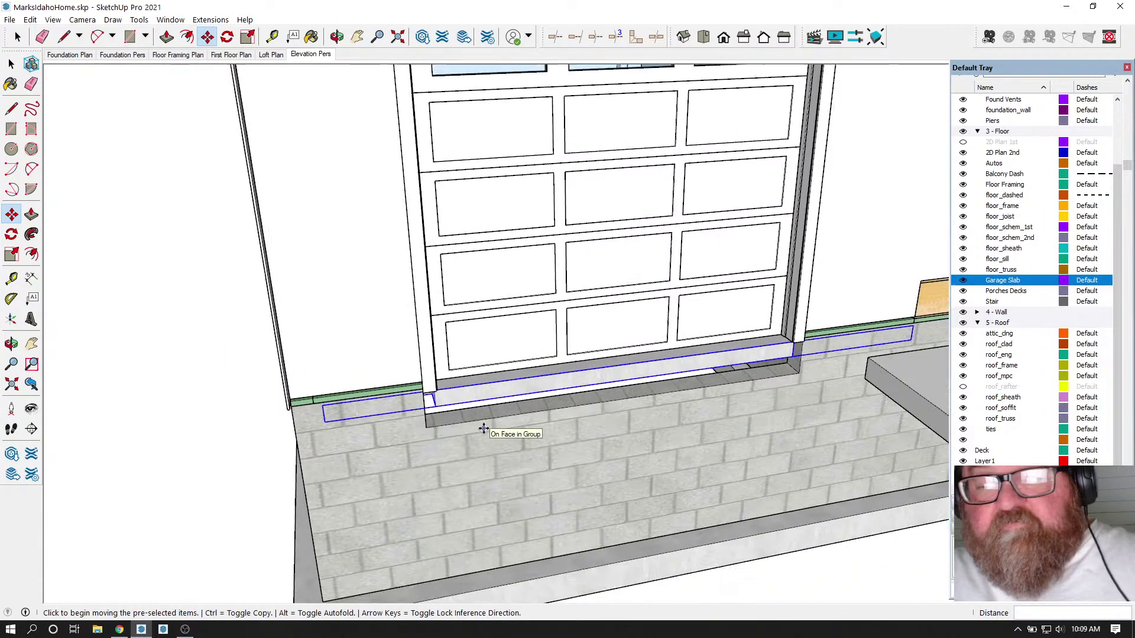
- Open the batten group on the long wall for editing at the window nearest the corner, where a batten overlaps the window frame
{"action": "left_click", "coordinate": [337, 36]}
{"action": "left_click_drag", "start_coordinate": [343, 307], "coordinate": [616, 222]}
{"action": "scroll", "coordinate": [648, 524], "scroll_direction": "down", "scroll_amount": 3}
{"action": "left_click", "coordinate": [23, 41]}
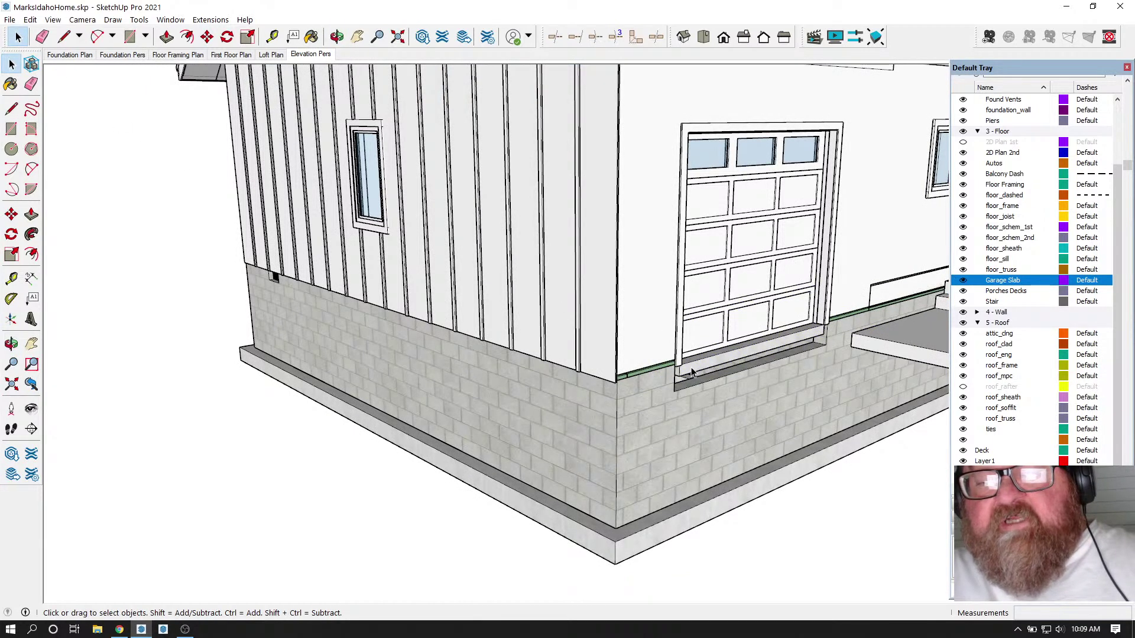
{"action": "left_click_drag", "start_coordinate": [349, 227], "coordinate": [848, 184]}
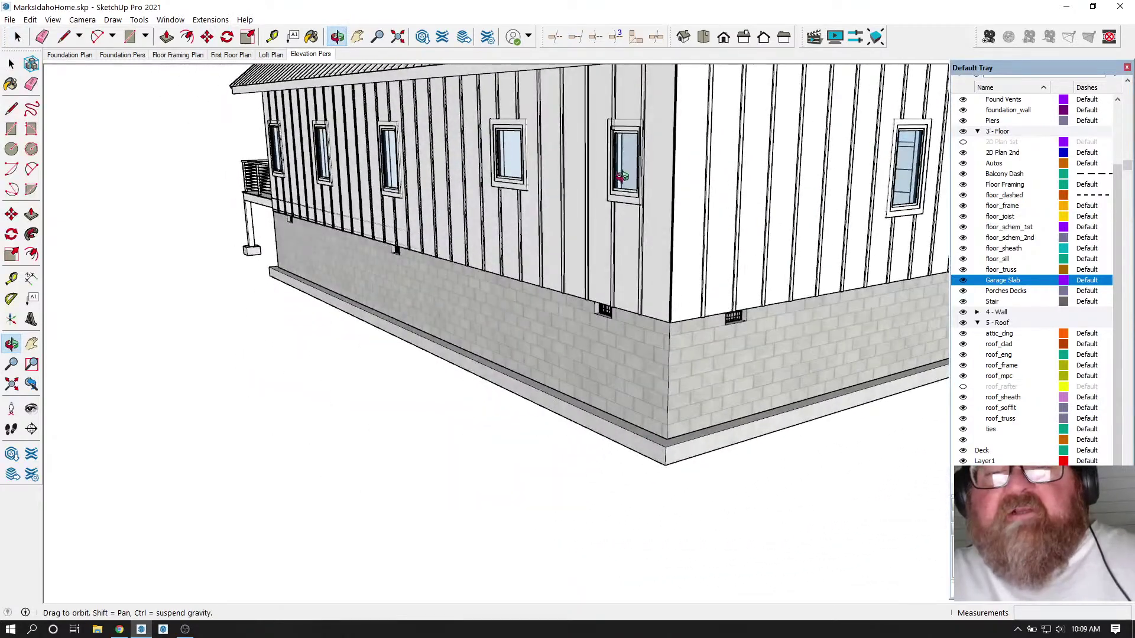
{"action": "left_click_drag", "start_coordinate": [494, 244], "coordinate": [243, 264]}
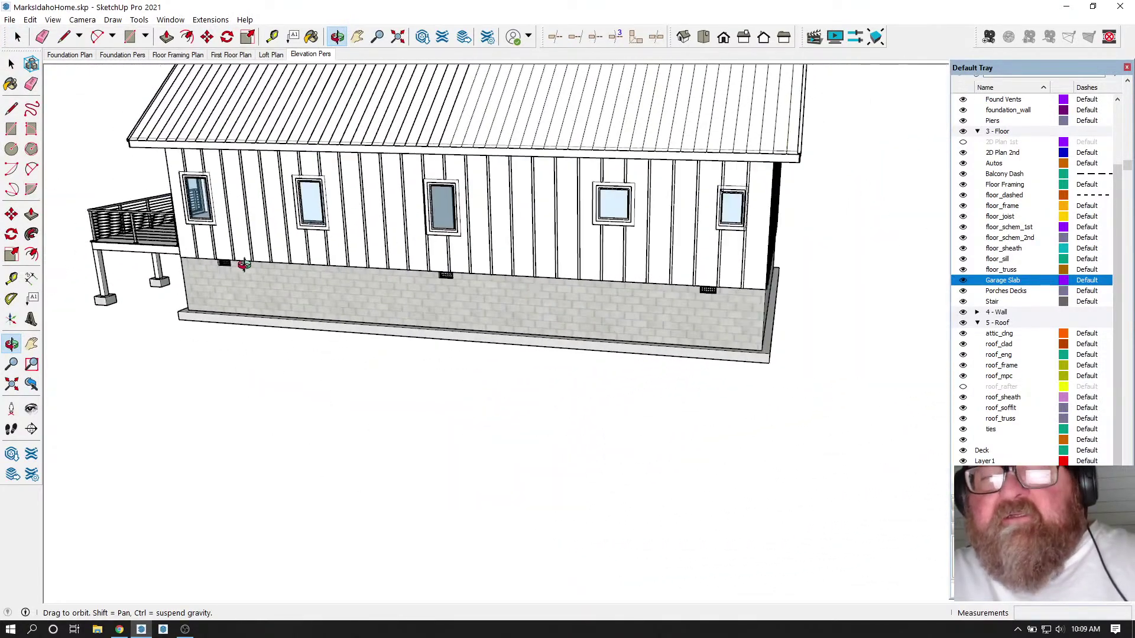
{"action": "scroll", "coordinate": [707, 221], "scroll_direction": "up", "scroll_amount": 10}
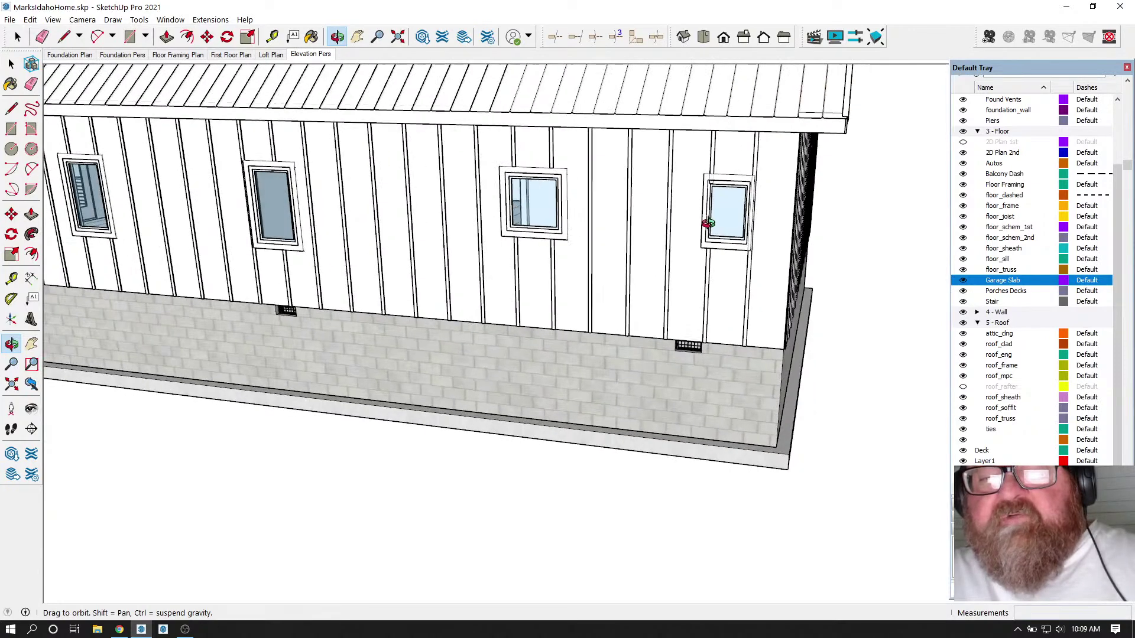
{"action": "scroll", "coordinate": [724, 179], "scroll_direction": "up", "scroll_amount": 3}
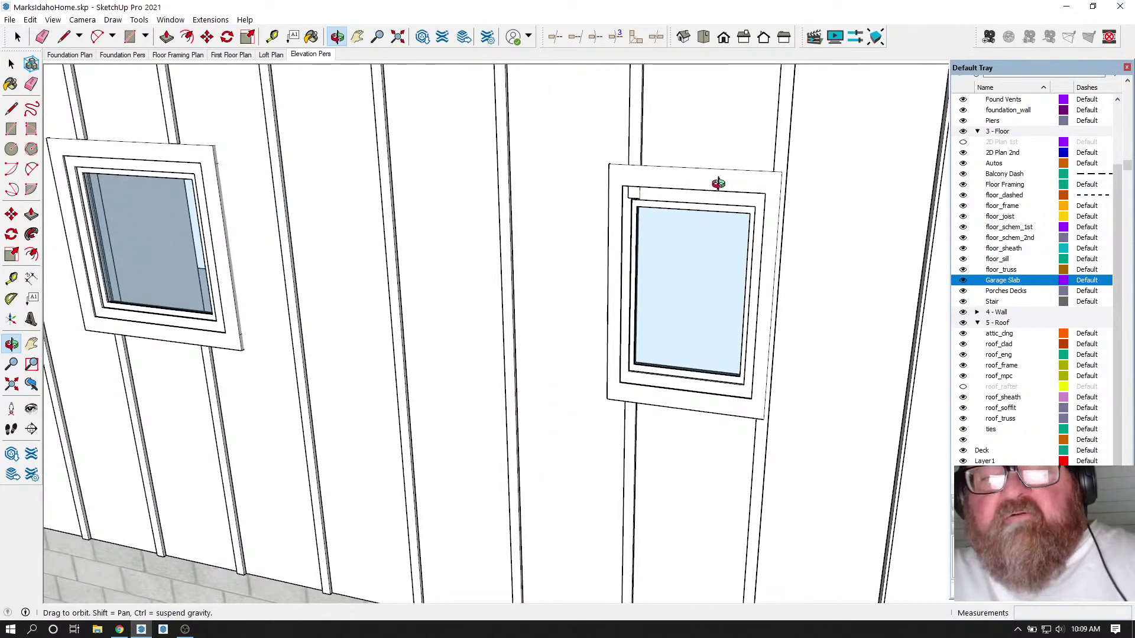
{"action": "scroll", "coordinate": [718, 183], "scroll_direction": "down", "scroll_amount": 3}
{"action": "left_click", "coordinate": [20, 37]}
{"action": "scroll", "coordinate": [583, 148], "scroll_direction": "up", "scroll_amount": 1}
{"action": "left_click", "coordinate": [664, 159]}
{"action": "double_click", "coordinate": [665, 164]}
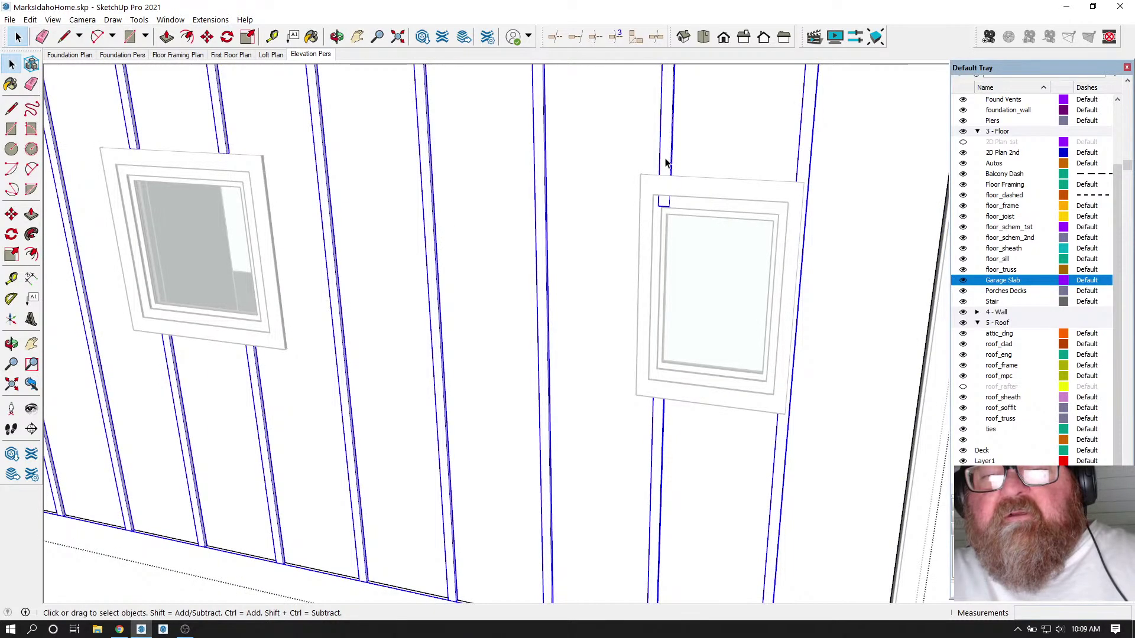
- Move the overlapping batten's bottom edge up along the blue axis to the top of the window trim
{"action": "scroll", "coordinate": [680, 215], "scroll_direction": "up", "scroll_amount": 2}
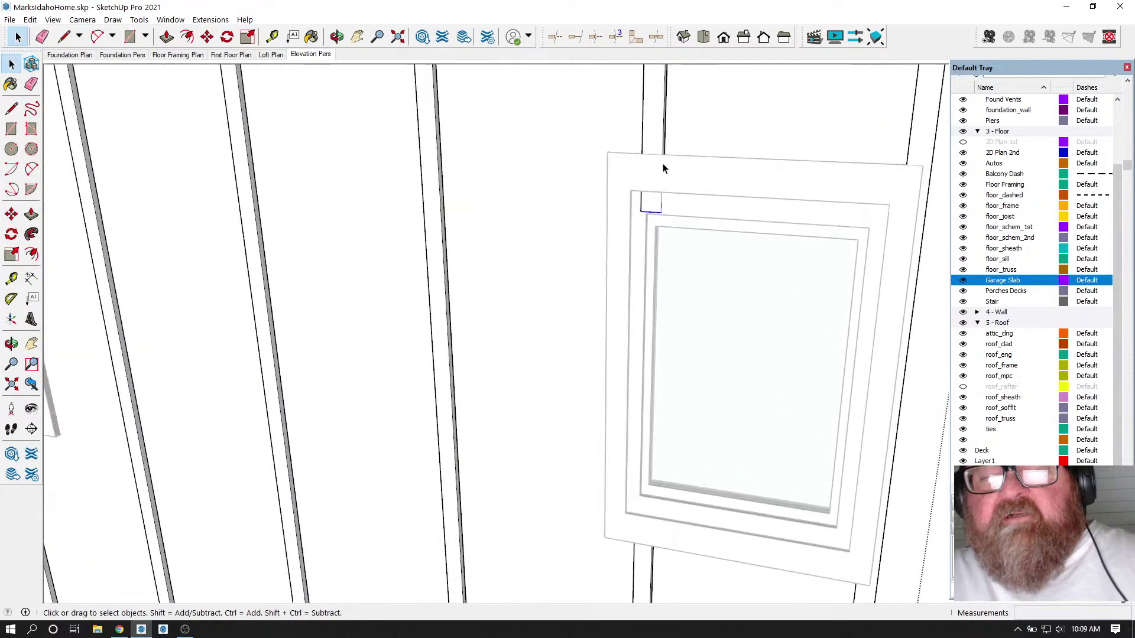
{"action": "left_click", "coordinate": [207, 37]}
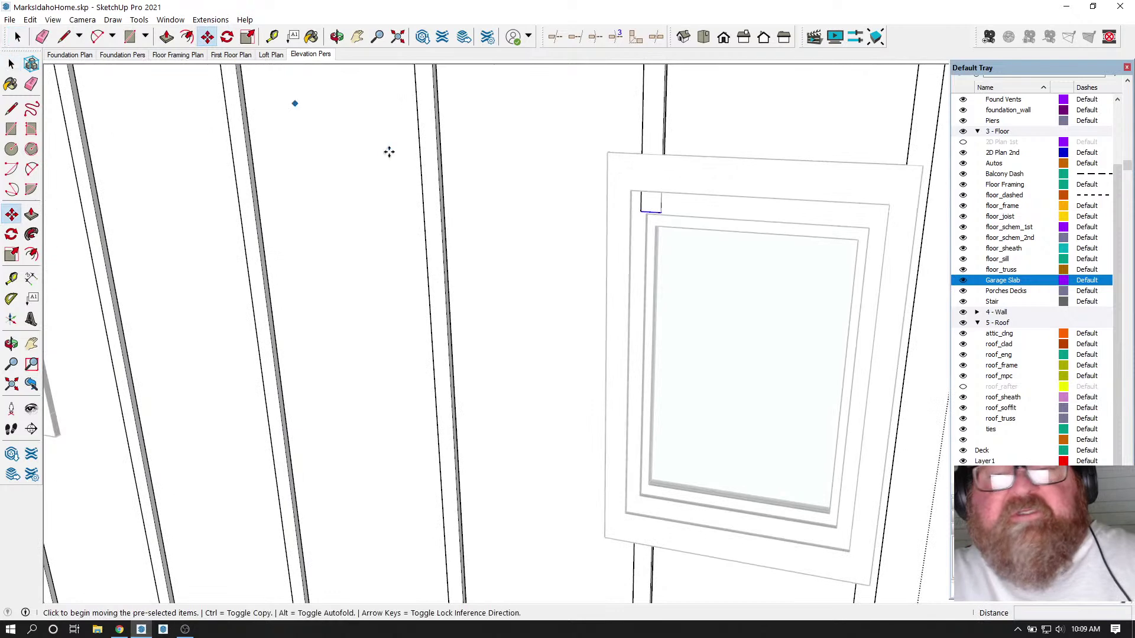
{"action": "left_click", "coordinate": [662, 215]}
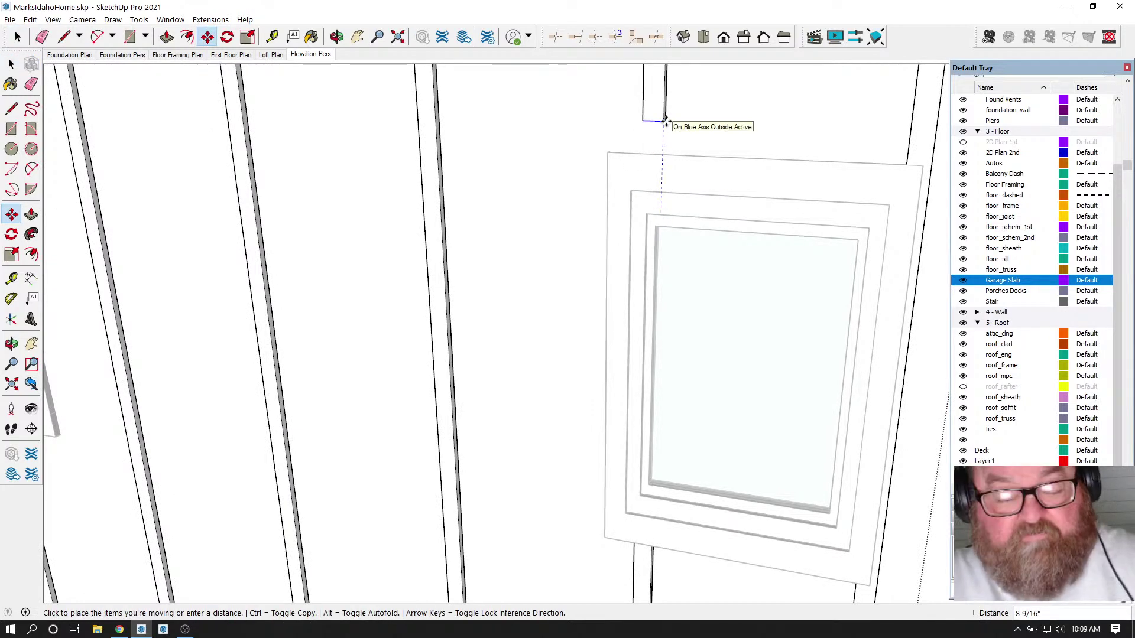
{"action": "left_click", "coordinate": [668, 155]}
{"action": "scroll", "coordinate": [681, 115], "scroll_direction": "down", "scroll_amount": 3}
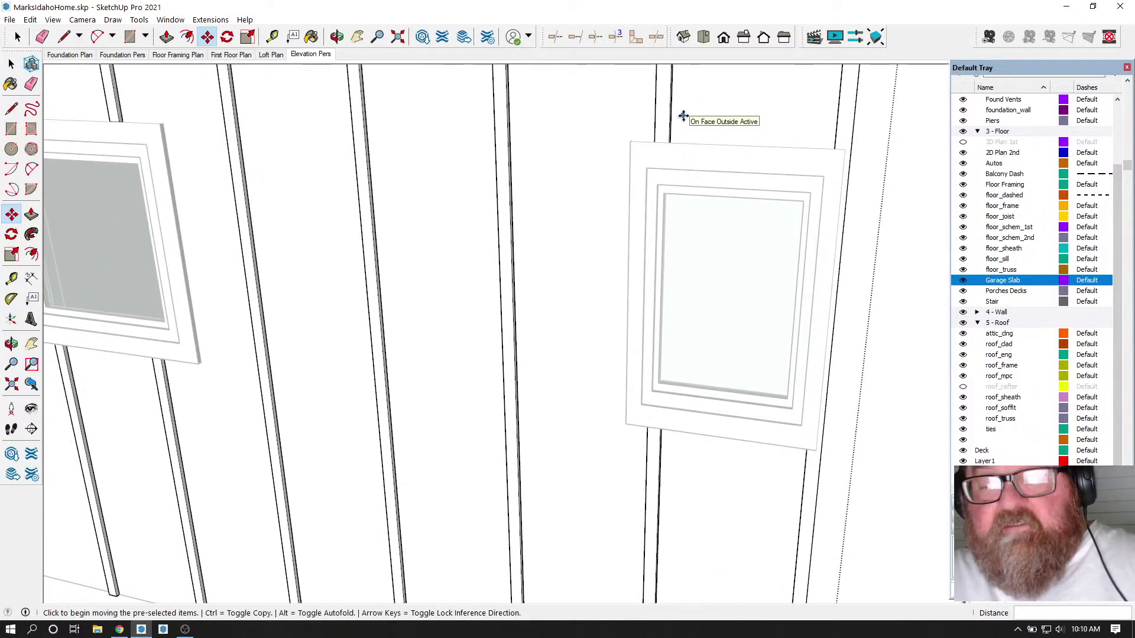
{"action": "scroll", "coordinate": [698, 242], "scroll_direction": "down", "scroll_amount": 8}
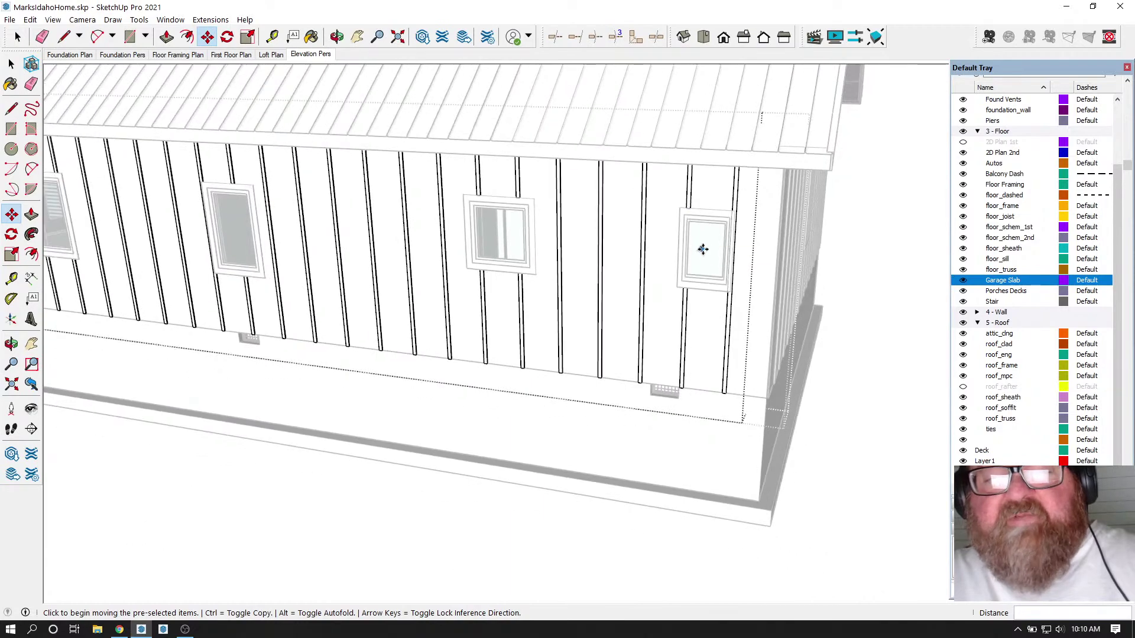
{"action": "scroll", "coordinate": [703, 249], "scroll_direction": "down", "scroll_amount": 4}
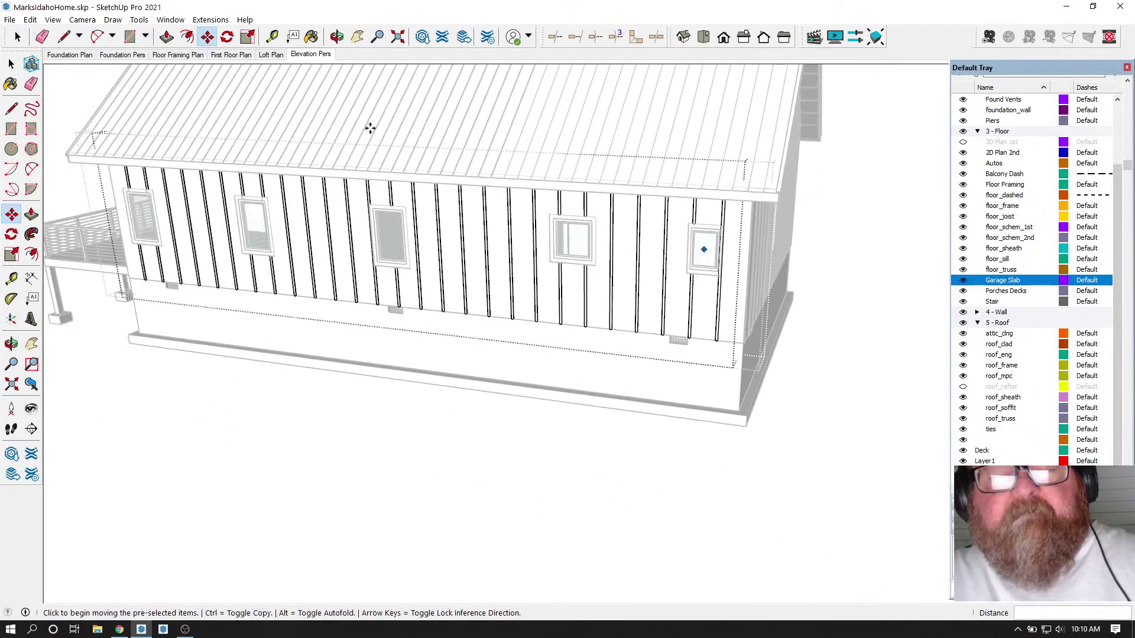
- Finish editing the batten group and bring the garage door and entry steps side back into view
{"action": "left_click", "coordinate": [337, 36]}
{"action": "left_click_drag", "start_coordinate": [668, 230], "coordinate": [518, 208]}
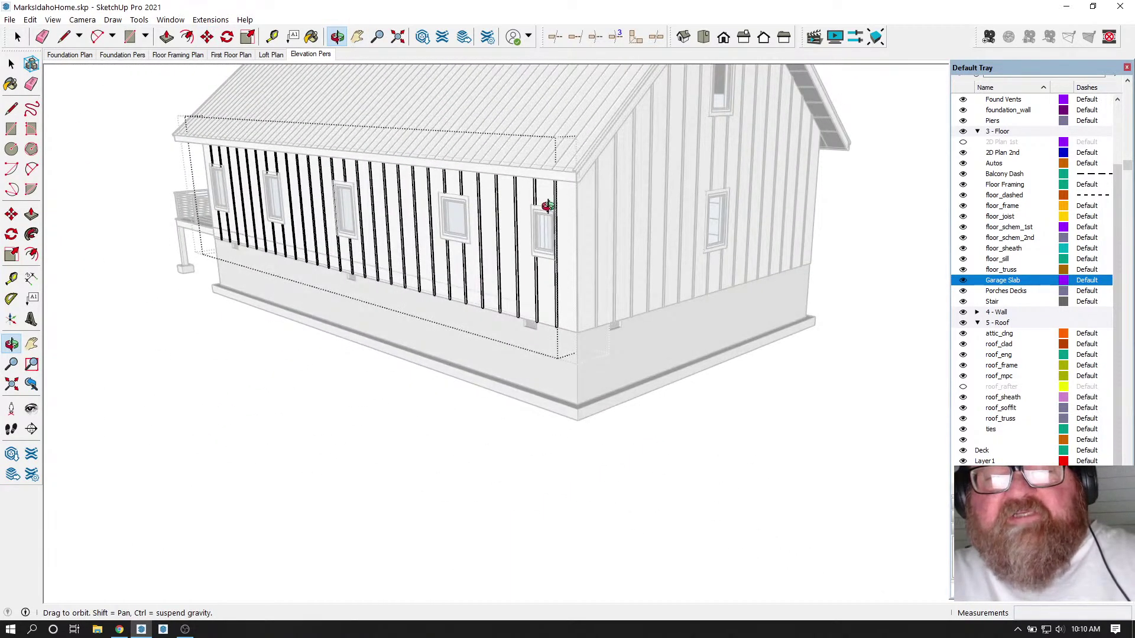
{"action": "left_click_drag", "start_coordinate": [592, 214], "coordinate": [339, 233]}
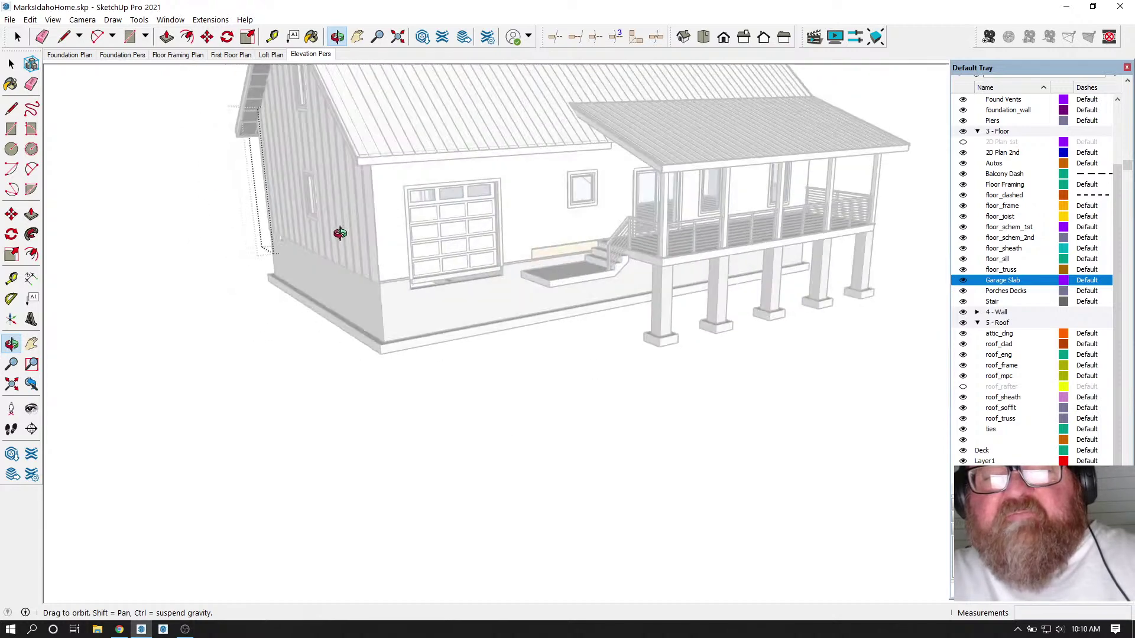
{"action": "scroll", "coordinate": [435, 312], "scroll_direction": "up", "scroll_amount": 4}
{"action": "left_click", "coordinate": [11, 64]}
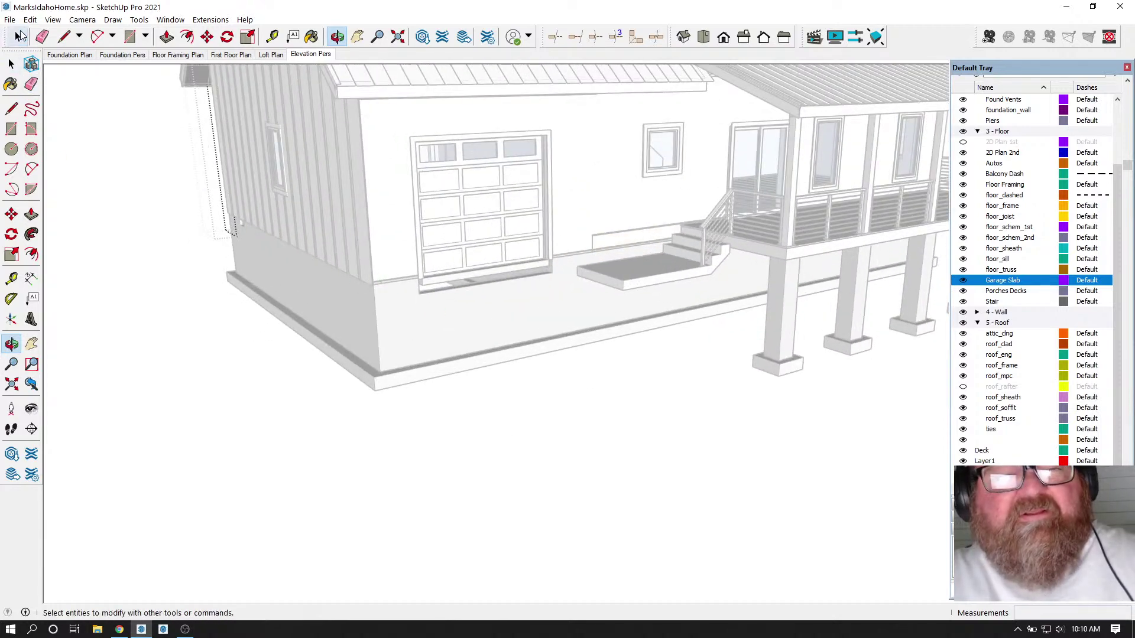
{"action": "scroll", "coordinate": [338, 256], "scroll_direction": "up", "scroll_amount": 2}
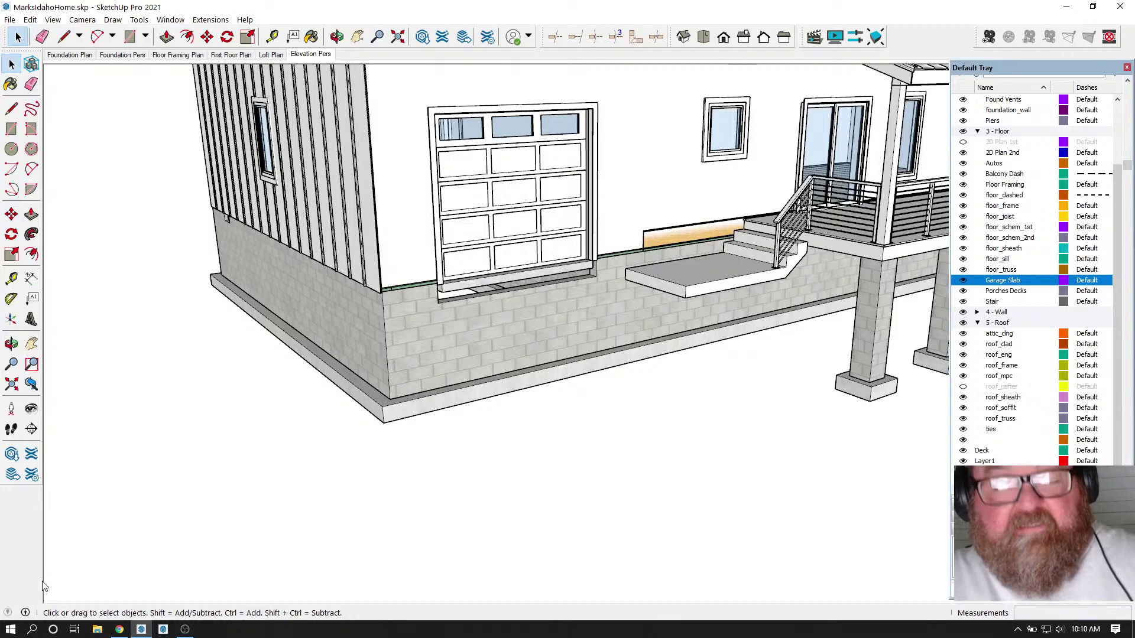
- Switch to the YouTube Studio live stream page in Chrome to check the chat
{"action": "left_click", "coordinate": [119, 630]}
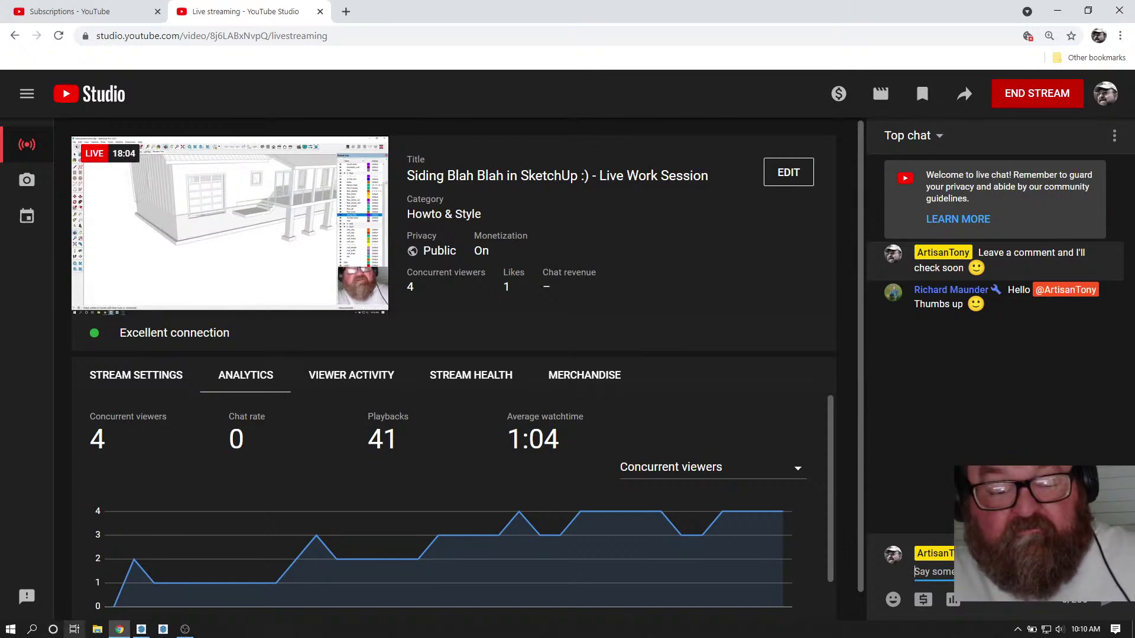
- Switch back to the house model in SketchUp and open the garage slab below the garage door for editing
{"action": "left_click", "coordinate": [141, 629]}
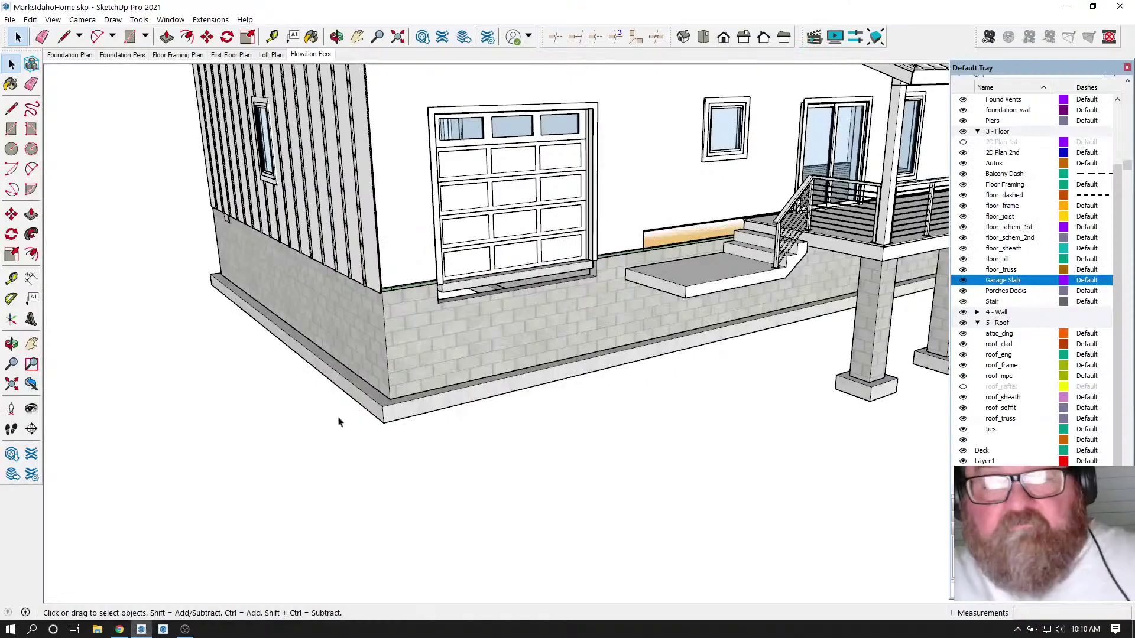
{"action": "scroll", "coordinate": [466, 286], "scroll_direction": "up", "scroll_amount": 6}
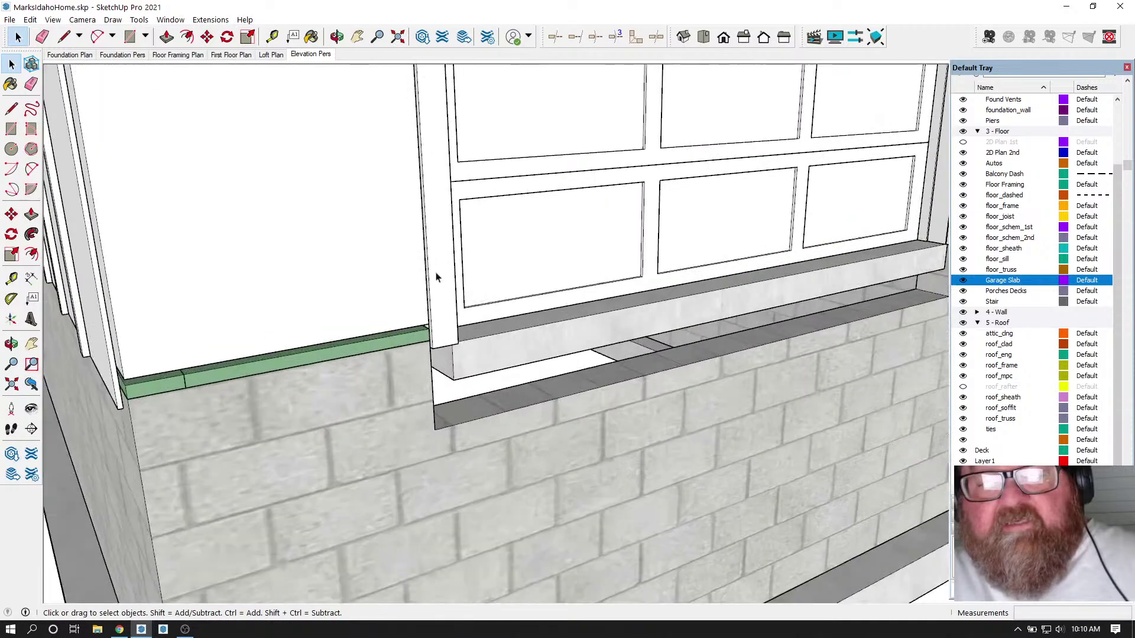
{"action": "left_click", "coordinate": [336, 36]}
{"action": "left_click_drag", "start_coordinate": [639, 324], "coordinate": [419, 315]}
{"action": "scroll", "coordinate": [419, 316], "scroll_direction": "up", "scroll_amount": 5}
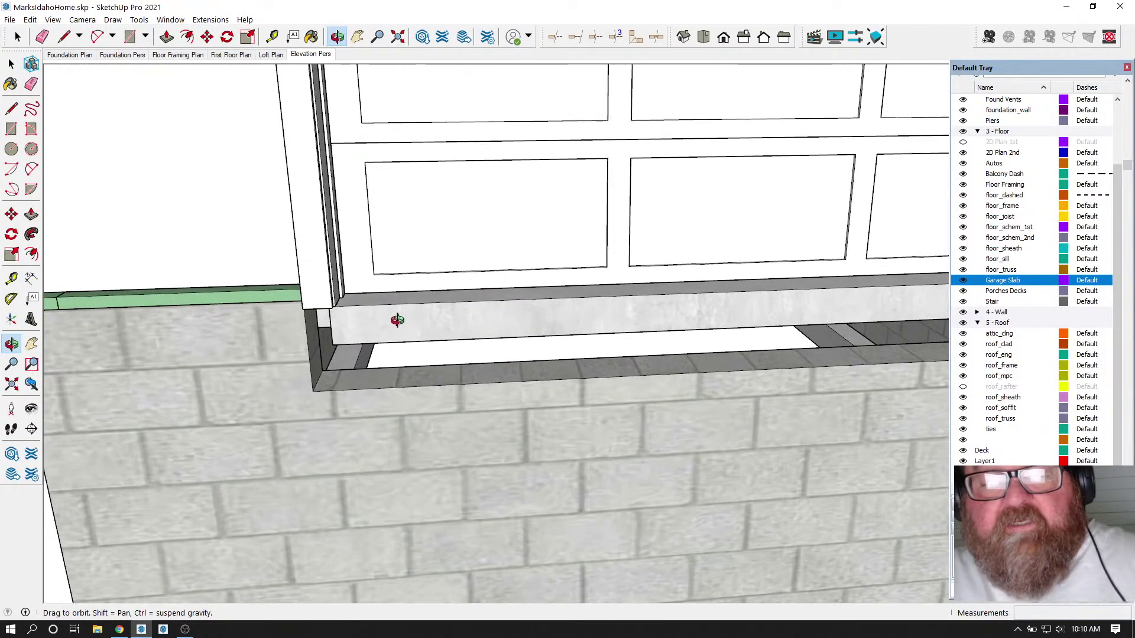
{"action": "left_click_drag", "start_coordinate": [411, 323], "coordinate": [332, 336]}
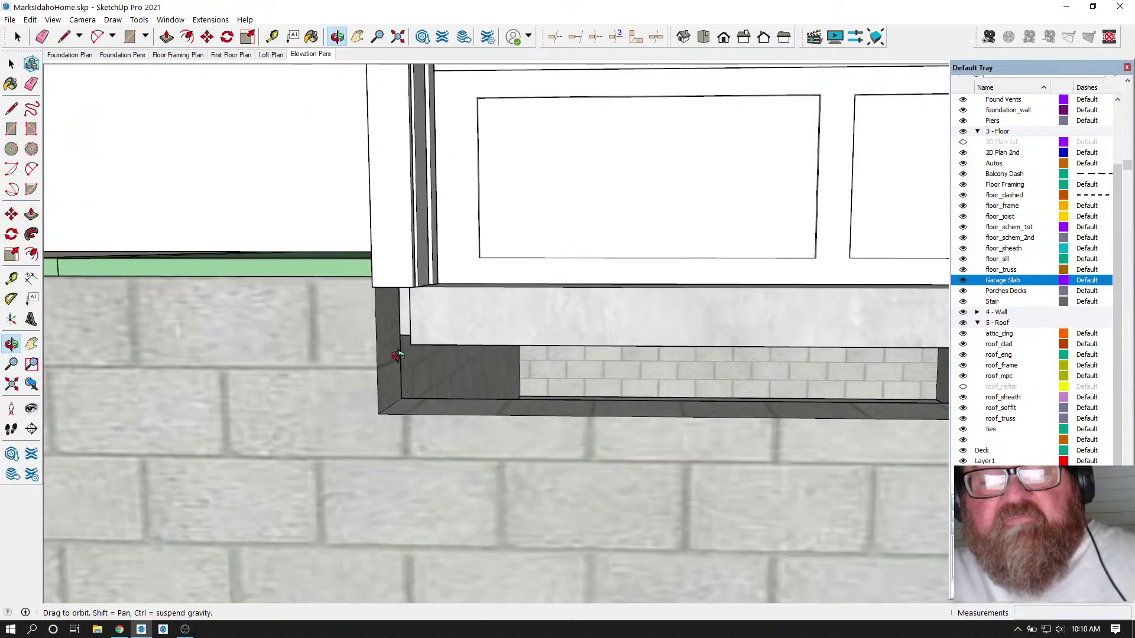
{"action": "left_click", "coordinate": [11, 64]}
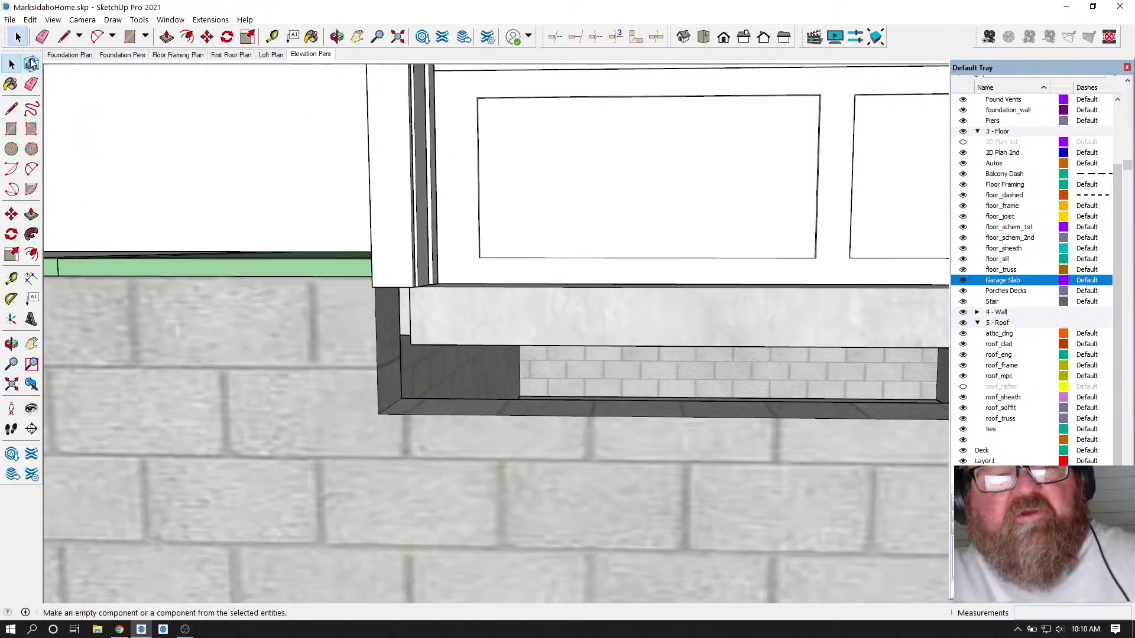
{"action": "double_click", "coordinate": [471, 299]}
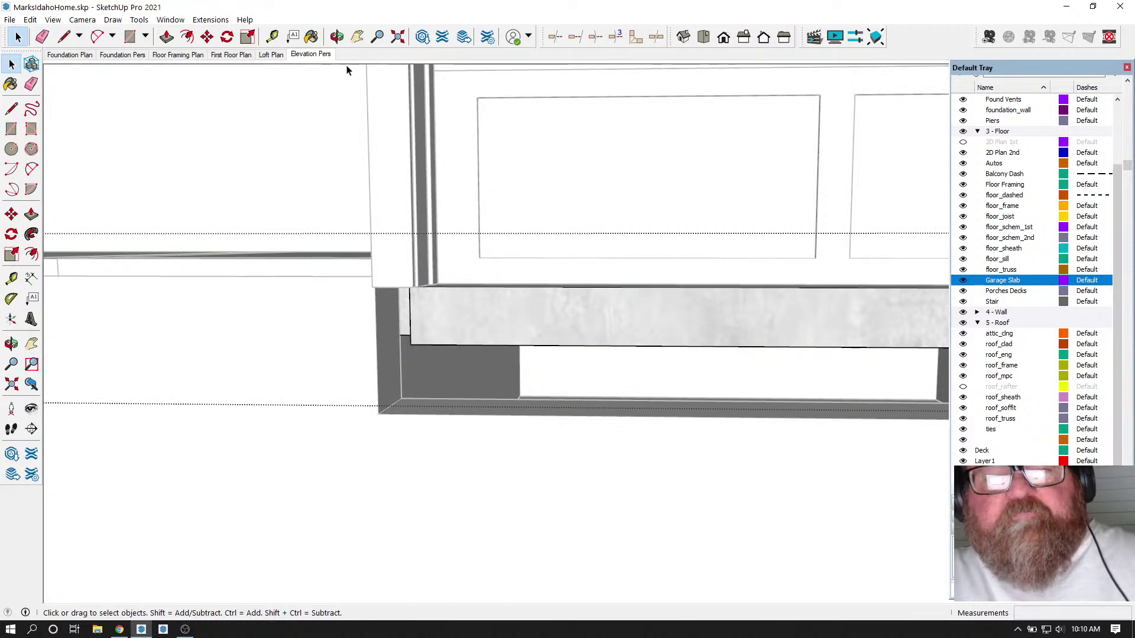
- Push/Pull the slab's end face near the house corner out to the side of the foundation opening
{"action": "left_click", "coordinate": [336, 37]}
{"action": "left_click_drag", "start_coordinate": [449, 331], "coordinate": [713, 340]}
{"action": "left_click", "coordinate": [166, 37]}
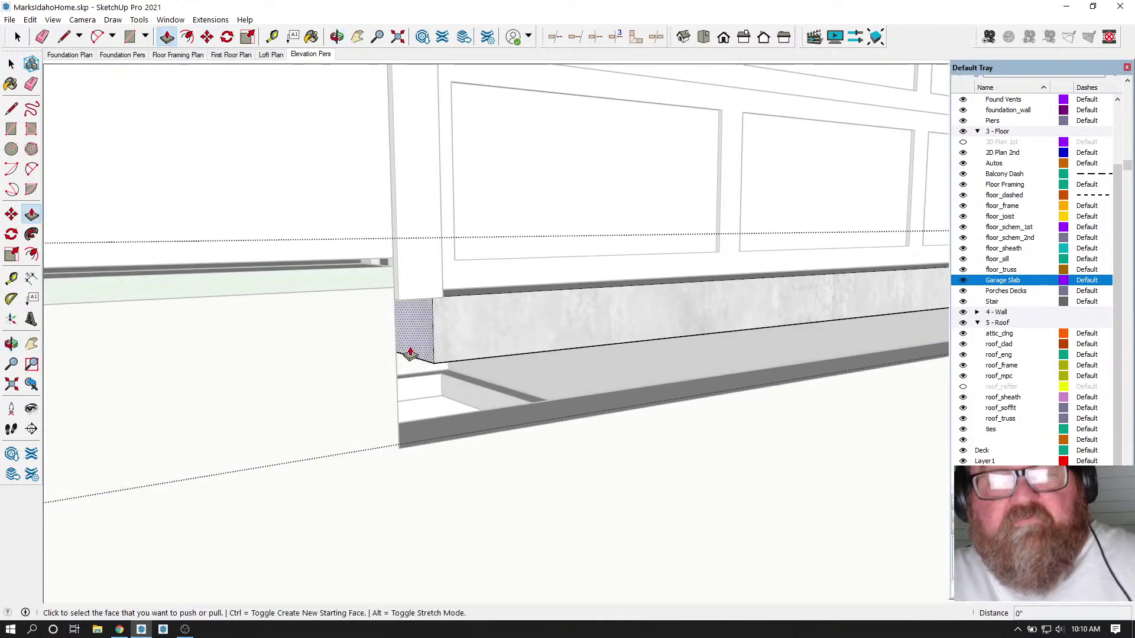
{"action": "left_click", "coordinate": [414, 331]}
{"action": "left_click", "coordinate": [395, 371]}
- Push/Pull the slab's opposite end face, toward the entry steps, out 3" to the edge of the foundation opening
{"action": "middle_click_drag", "start_coordinate": [396, 371], "coordinate": [342, 96]}
{"action": "left_click", "coordinate": [336, 37]}
{"action": "left_click_drag", "start_coordinate": [307, 178], "coordinate": [420, 284]}
{"action": "scroll", "coordinate": [438, 342], "scroll_direction": "up", "scroll_amount": 2}
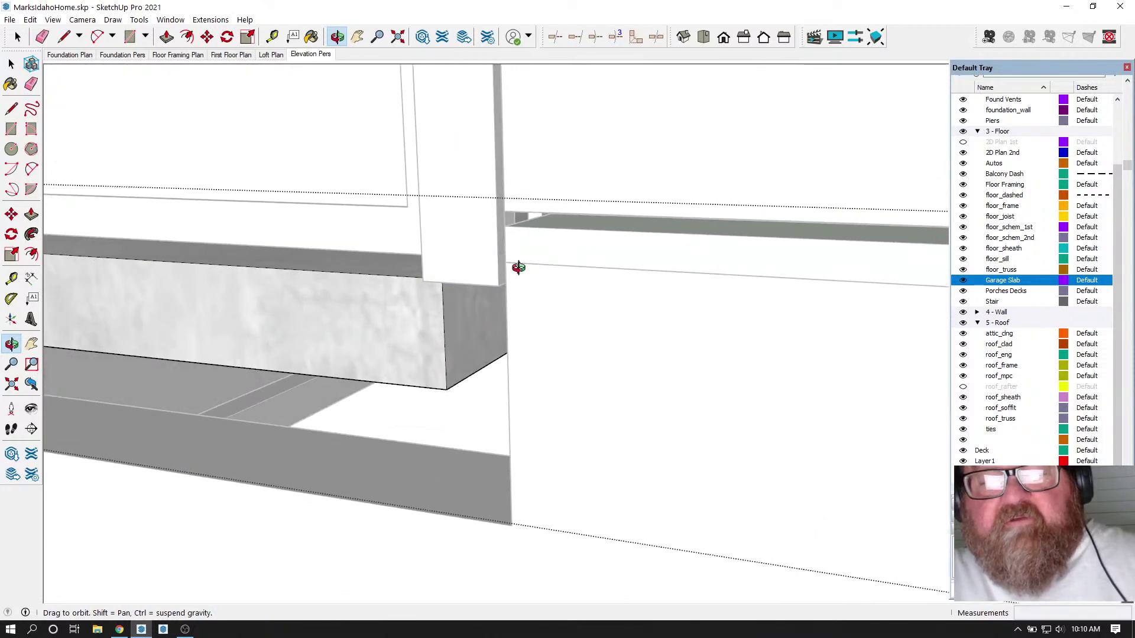
{"action": "left_click", "coordinate": [166, 37]}
{"action": "left_click", "coordinate": [427, 288]}
{"action": "left_click", "coordinate": [507, 409]}
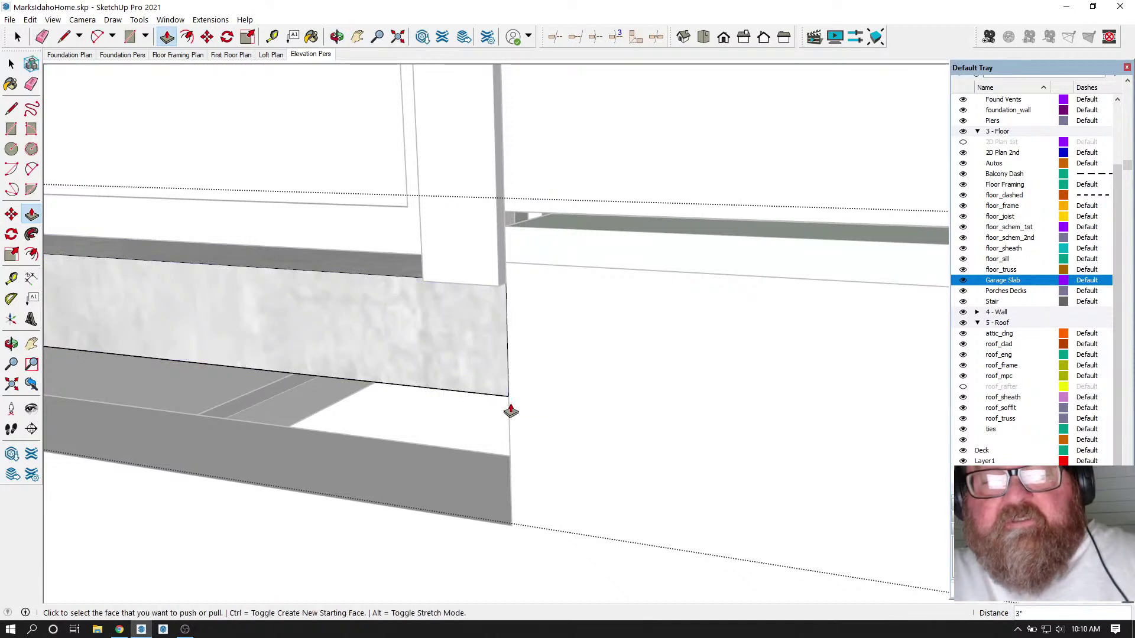
- Examine the extended slab edge below the garage door and the slab inside the garage through the door windows
{"action": "left_click", "coordinate": [337, 37]}
{"action": "left_click_drag", "start_coordinate": [414, 147], "coordinate": [557, 406]}
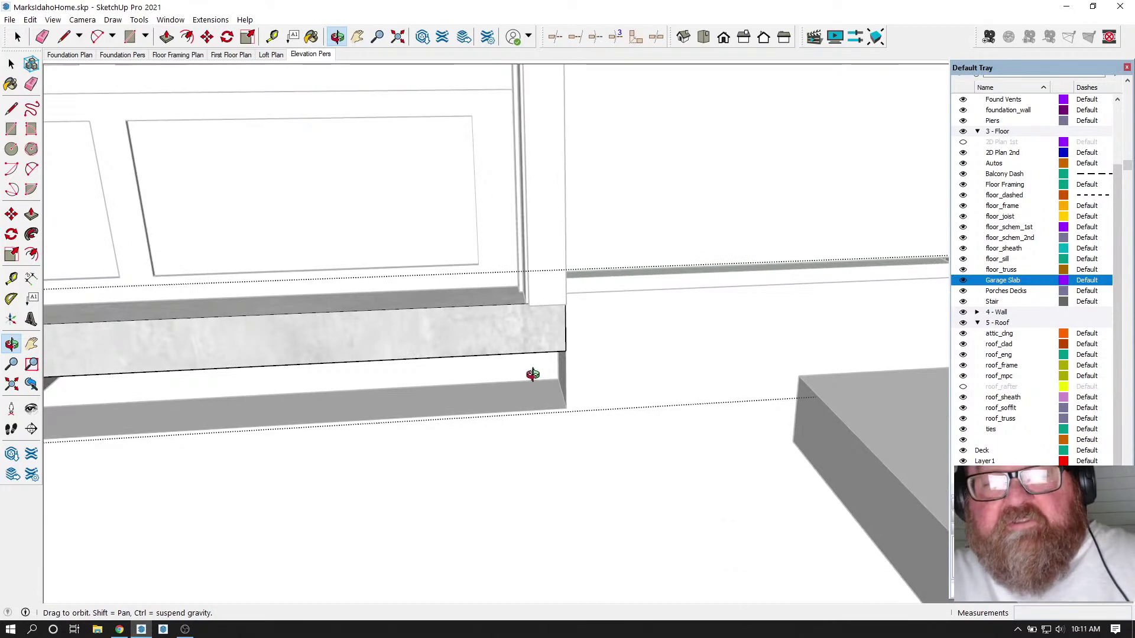
{"action": "scroll", "coordinate": [608, 410], "scroll_direction": "down", "scroll_amount": 5}
{"action": "scroll", "coordinate": [499, 325], "scroll_direction": "up", "scroll_amount": 5}
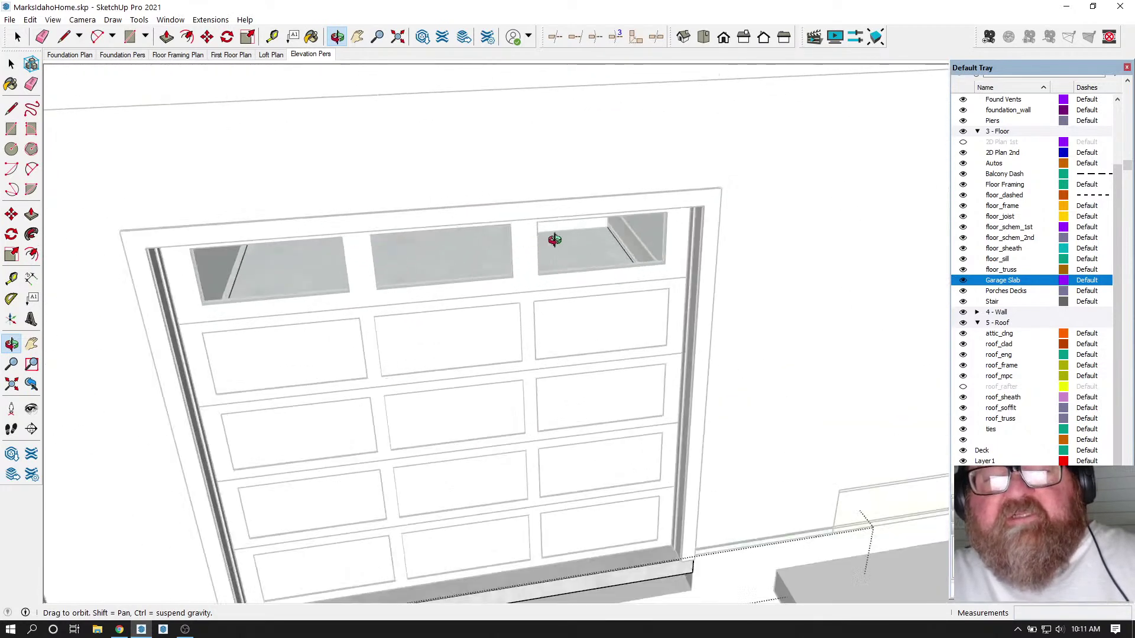
{"action": "scroll", "coordinate": [541, 239], "scroll_direction": "up", "scroll_amount": 6}
{"action": "left_click_drag", "start_coordinate": [497, 232], "coordinate": [497, 264]}
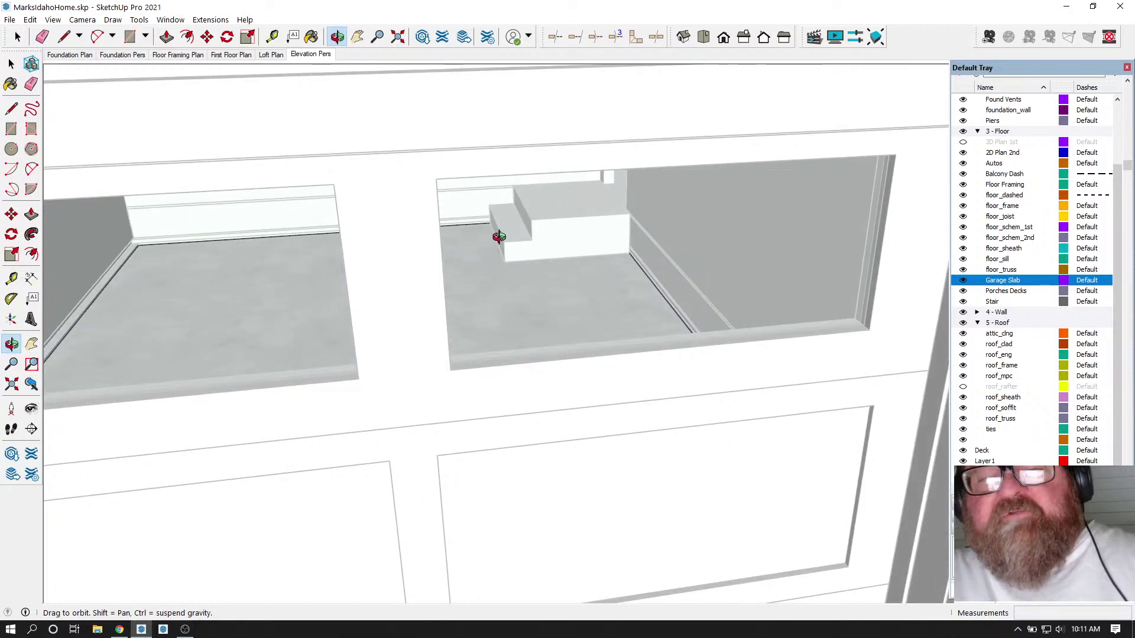
{"action": "scroll", "coordinate": [499, 208], "scroll_direction": "down", "scroll_amount": 8}
{"action": "left_click_drag", "start_coordinate": [456, 216], "coordinate": [361, 427]}
{"action": "scroll", "coordinate": [246, 436], "scroll_direction": "up", "scroll_amount": 3}
{"action": "left_click_drag", "start_coordinate": [246, 436], "coordinate": [479, 427]}
{"action": "scroll", "coordinate": [213, 552], "scroll_direction": "up", "scroll_amount": 4}
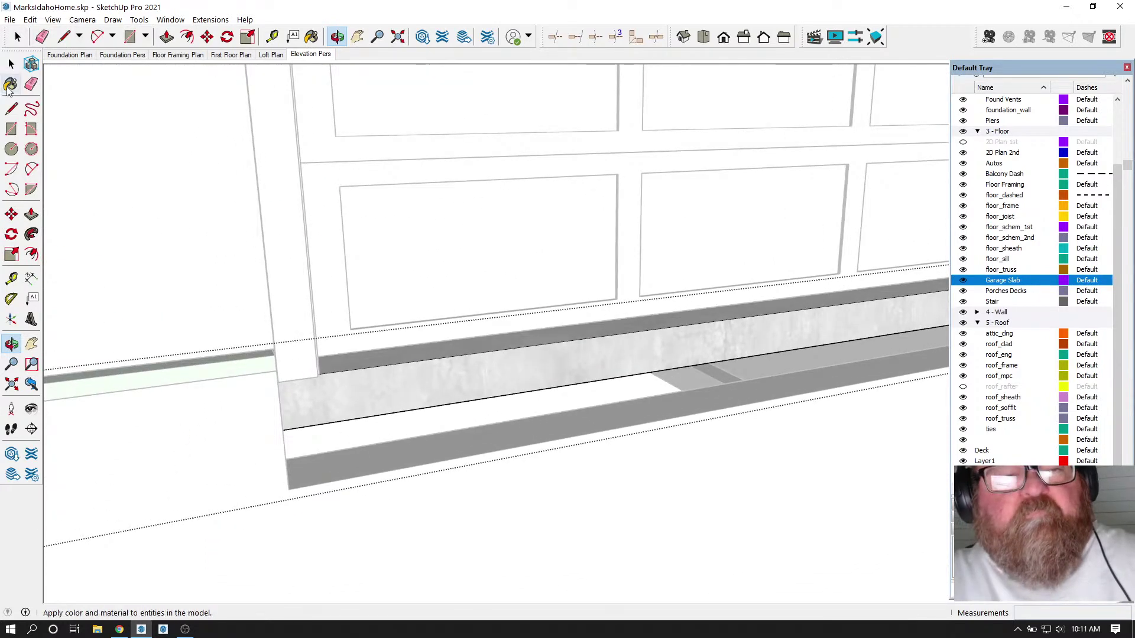
- Finish editing the slab, open the foundation wall and raise the ledge under the garage door to the slab's underside
{"action": "left_click", "coordinate": [18, 37]}
{"action": "scroll", "coordinate": [440, 461], "scroll_direction": "down", "scroll_amount": 3}
{"action": "left_click", "coordinate": [438, 462]}
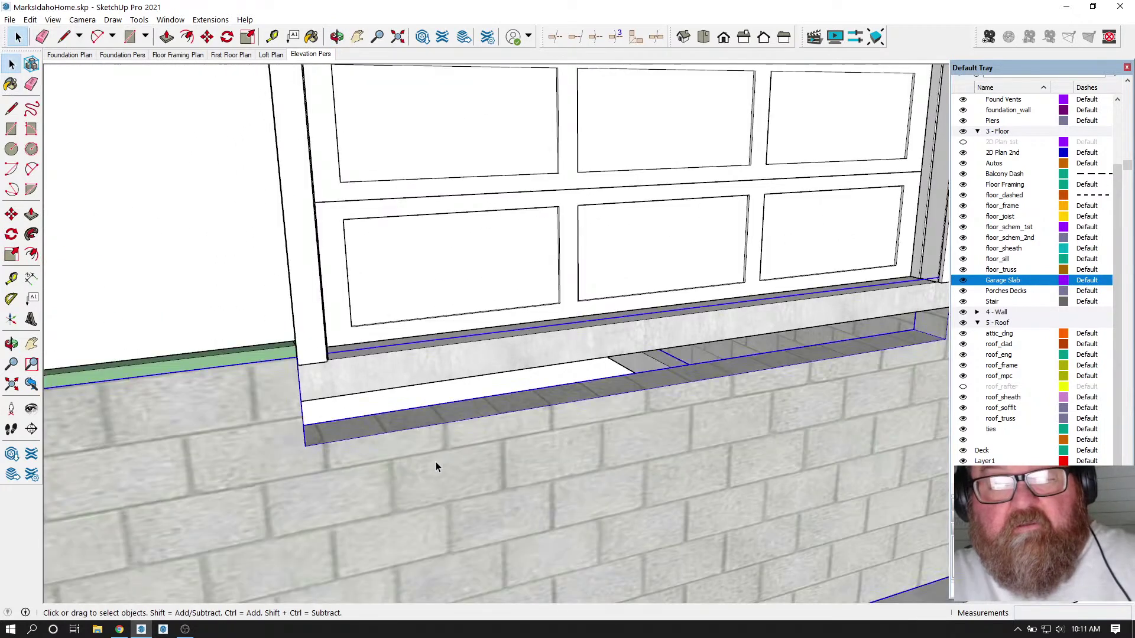
{"action": "scroll", "coordinate": [313, 437], "scroll_direction": "up", "scroll_amount": 2}
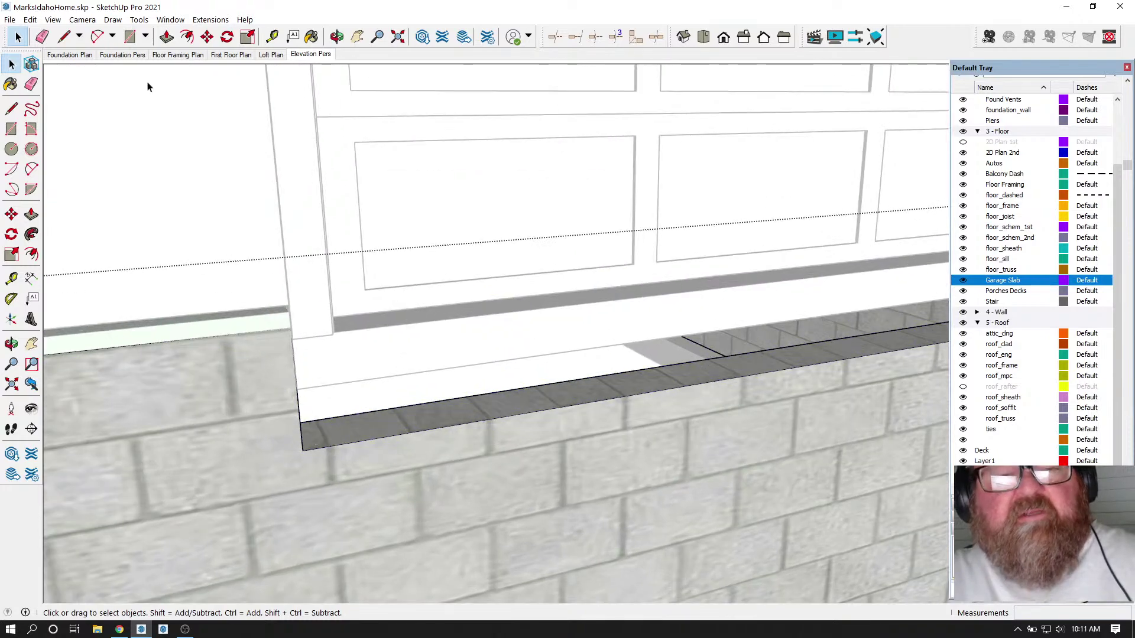
{"action": "left_click", "coordinate": [167, 37]}
{"action": "left_click", "coordinate": [320, 413]}
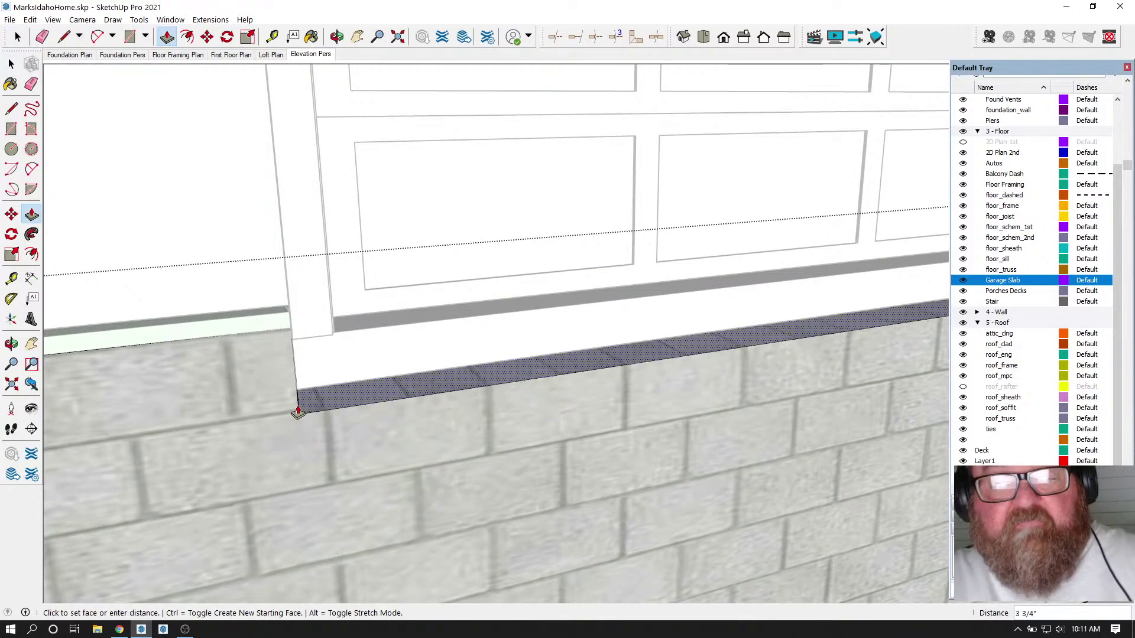
{"action": "left_click", "coordinate": [297, 398]}
{"action": "scroll", "coordinate": [402, 482], "scroll_direction": "down", "scroll_amount": 4}
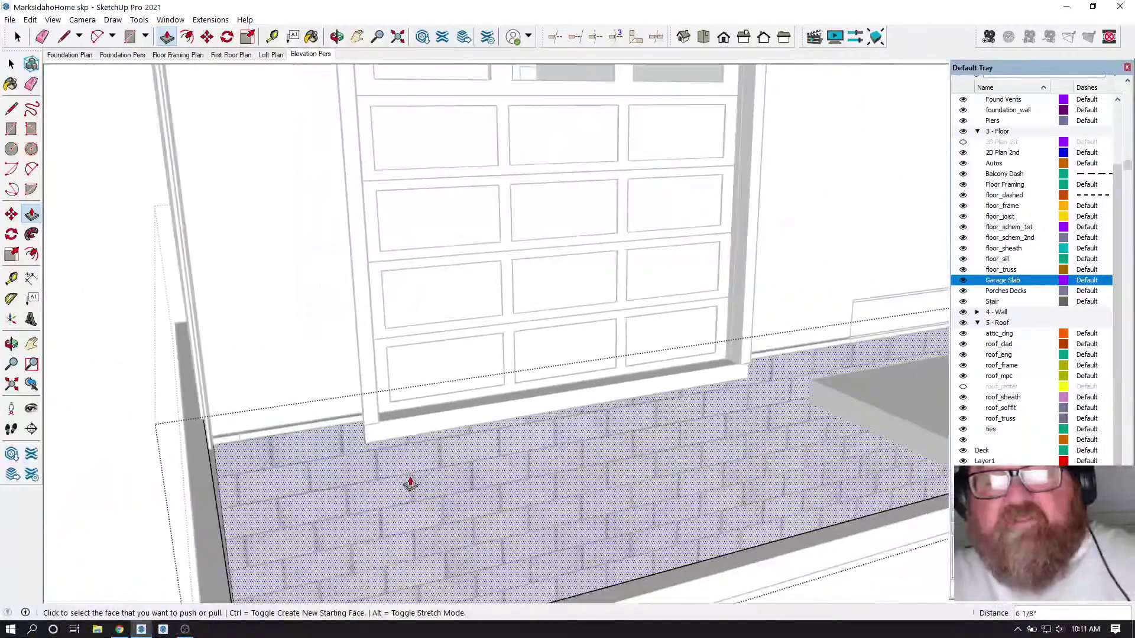
{"action": "scroll", "coordinate": [397, 476], "scroll_direction": "up", "scroll_amount": 5}
{"action": "left_click", "coordinate": [329, 393]}
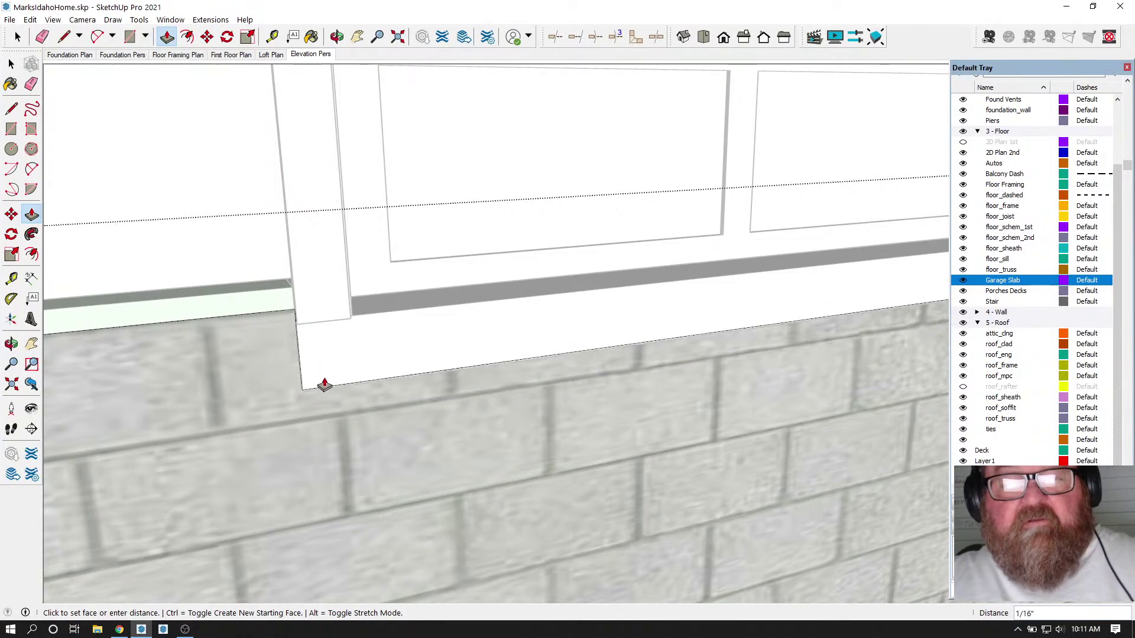
{"action": "left_click", "coordinate": [309, 464]}
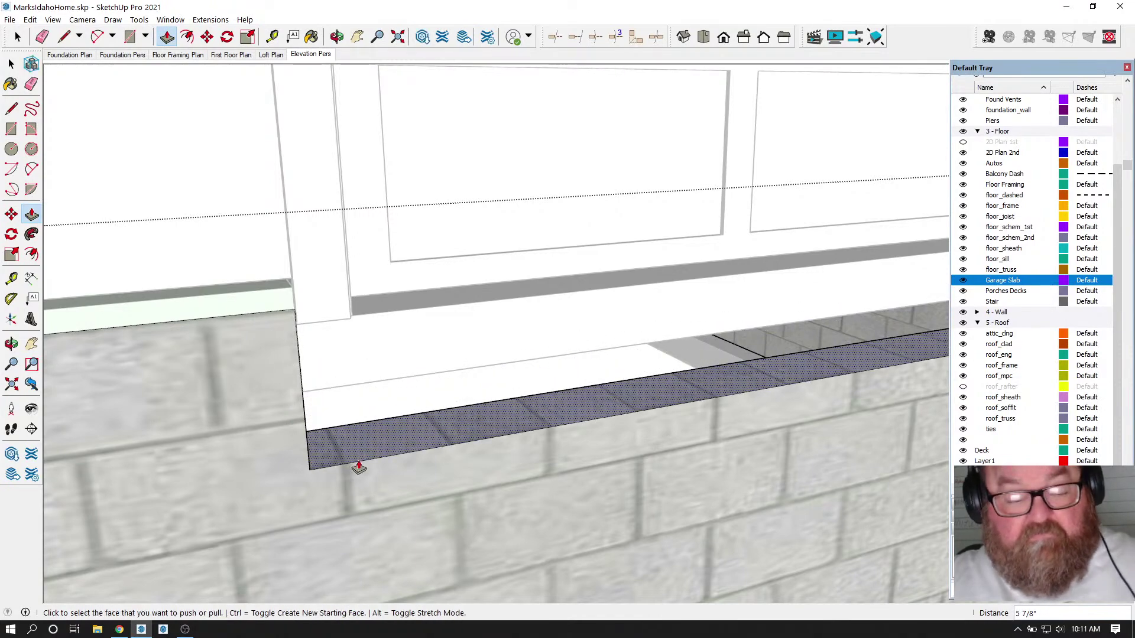
{"action": "key", "text": "ctrl+z"}
- Push/Pull the foundation ledge under the garage door down 10" from the slab's underside, and raise it back 8"
{"action": "left_click", "coordinate": [340, 394]}
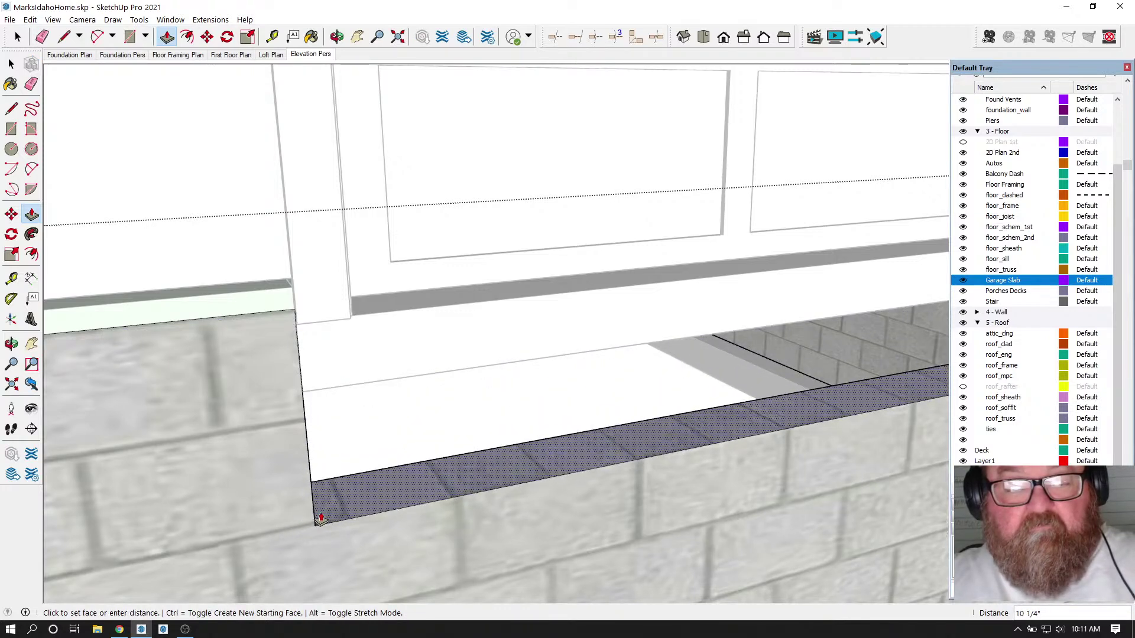
{"action": "type", "text": "10"}
{"action": "key", "text": "Return"}
{"action": "left_click", "coordinate": [321, 525]}
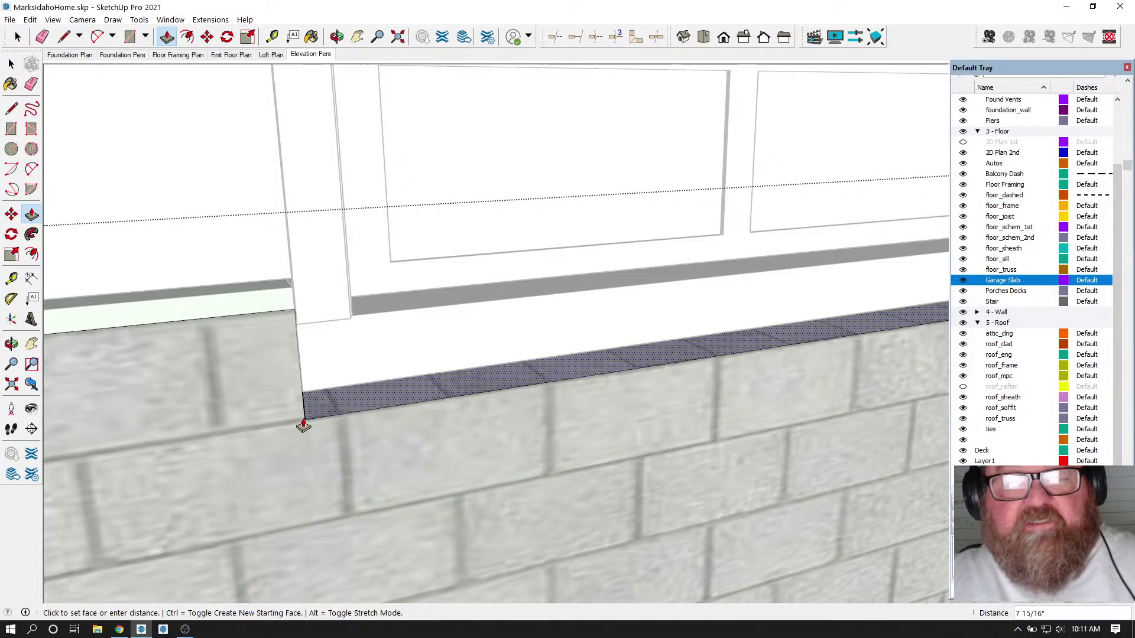
{"action": "type", "text": "8"}
{"action": "key", "text": "Return"}
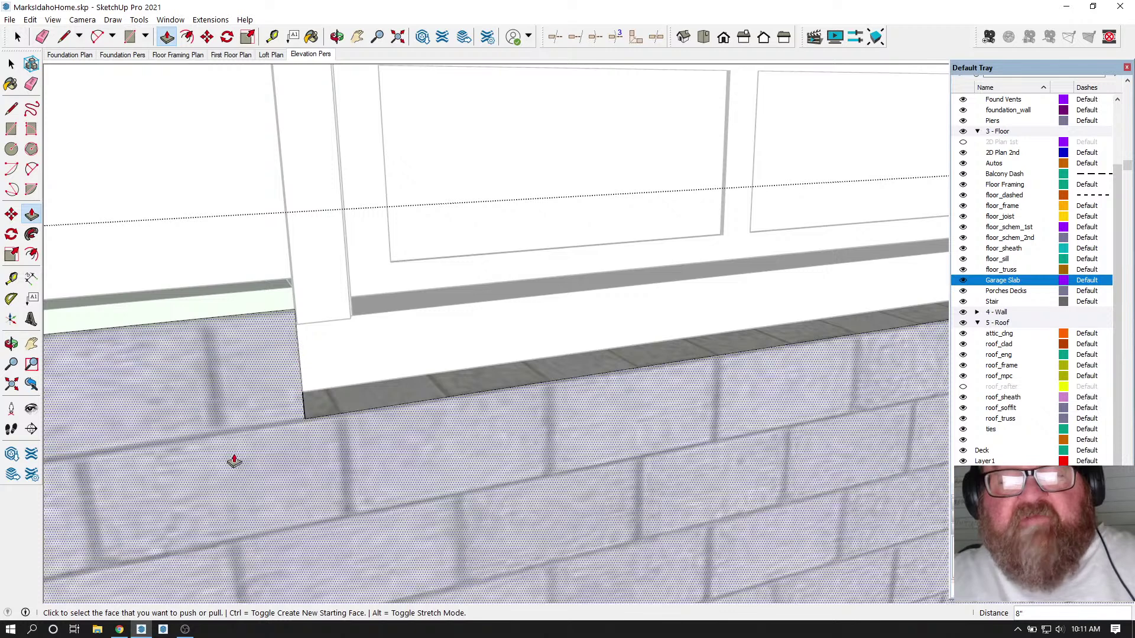
- Finish editing the foundation wall and reopen the garage slab for editing with its underside in view
{"action": "left_click", "coordinate": [12, 63]}
{"action": "scroll", "coordinate": [207, 334], "scroll_direction": "down", "scroll_amount": 1}
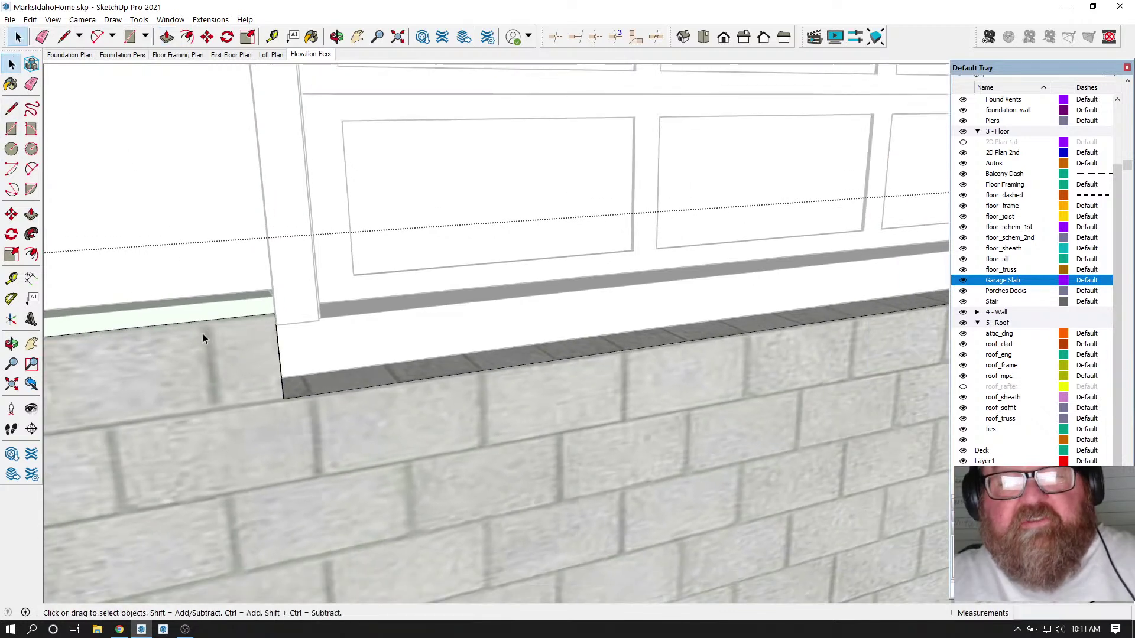
{"action": "scroll", "coordinate": [331, 444], "scroll_direction": "down", "scroll_amount": 3}
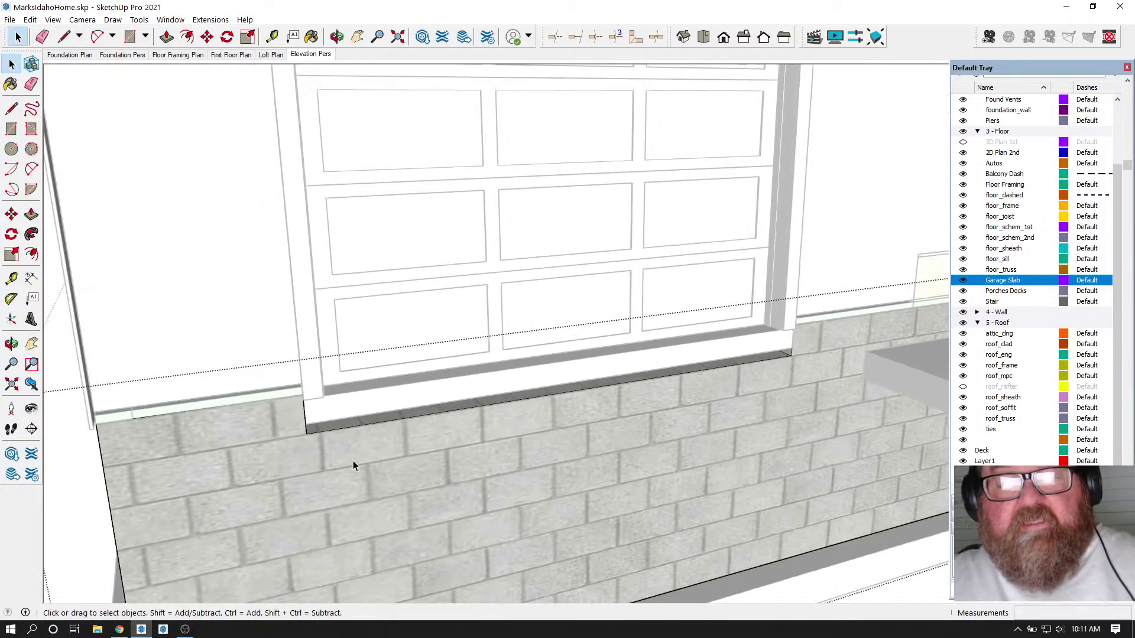
{"action": "scroll", "coordinate": [356, 443], "scroll_direction": "up", "scroll_amount": 3}
{"action": "scroll", "coordinate": [356, 447], "scroll_direction": "up", "scroll_amount": 1}
{"action": "left_click", "coordinate": [349, 388]}
{"action": "left_click", "coordinate": [334, 38]}
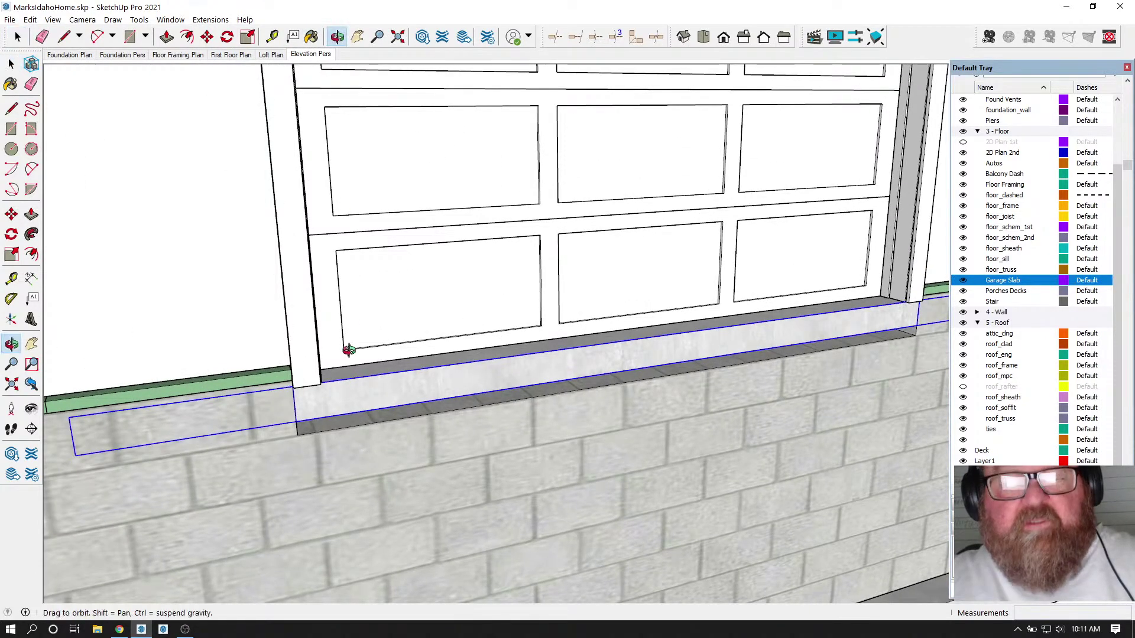
{"action": "scroll", "coordinate": [353, 355], "scroll_direction": "up", "scroll_amount": 2}
{"action": "left_click_drag", "start_coordinate": [357, 362], "coordinate": [281, 172]}
{"action": "scroll", "coordinate": [263, 319], "scroll_direction": "up", "scroll_amount": 1}
{"action": "left_click_drag", "start_coordinate": [272, 322], "coordinate": [240, 279]}
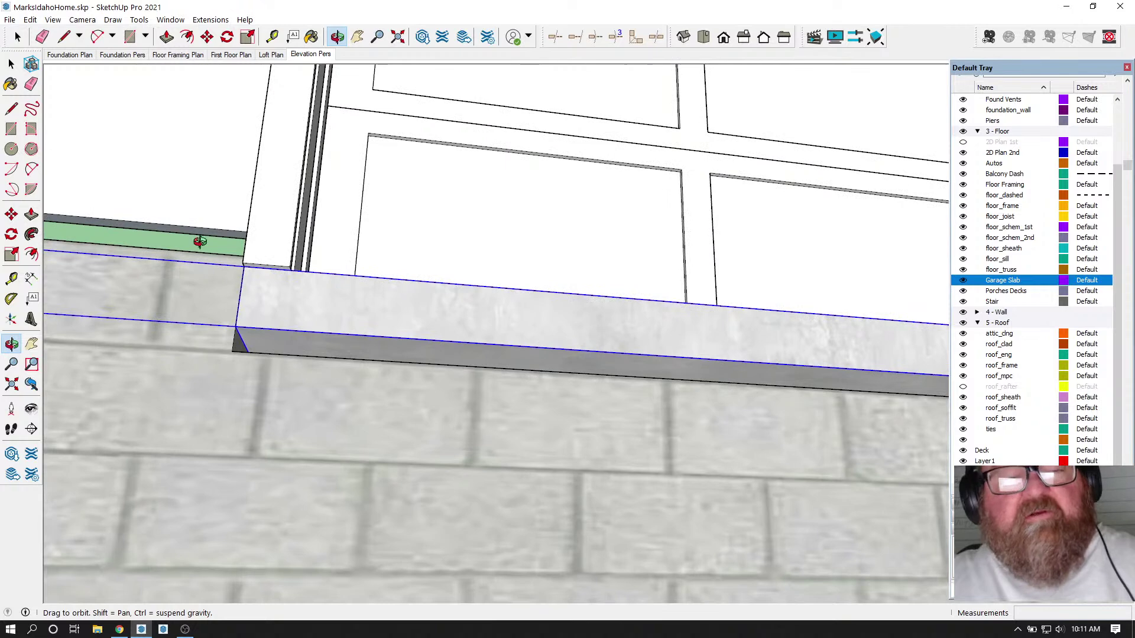
{"action": "left_click", "coordinate": [11, 63]}
{"action": "double_click", "coordinate": [305, 318]}
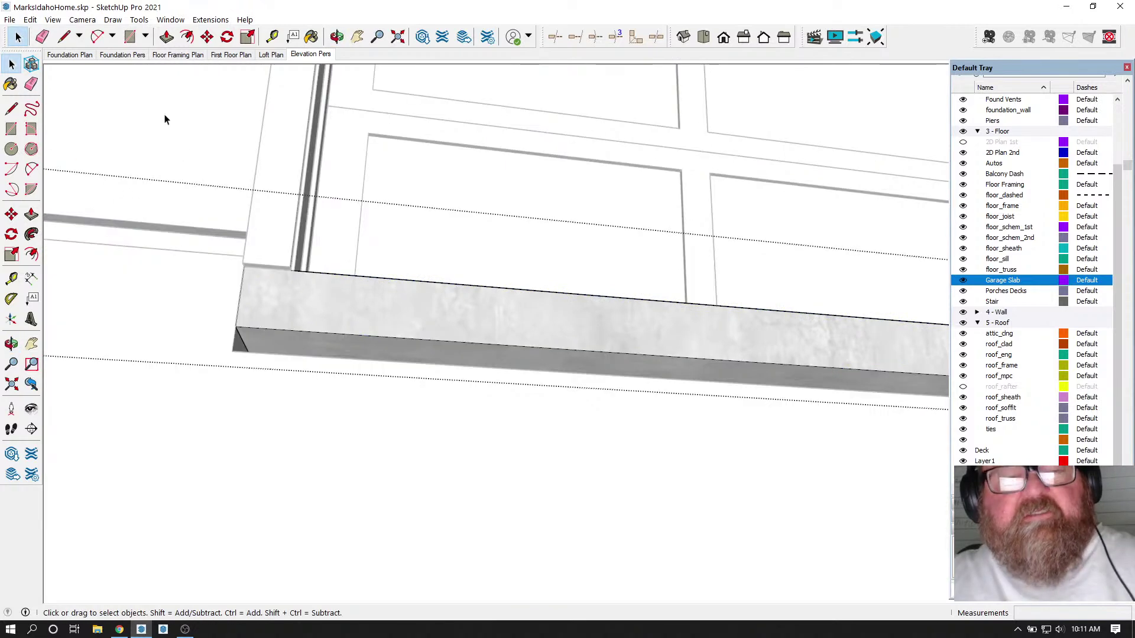
- Push/Pull the slab edge's underside down to the foundation ledge and finish editing the slab
{"action": "left_click", "coordinate": [166, 37]}
{"action": "left_click", "coordinate": [263, 337]}
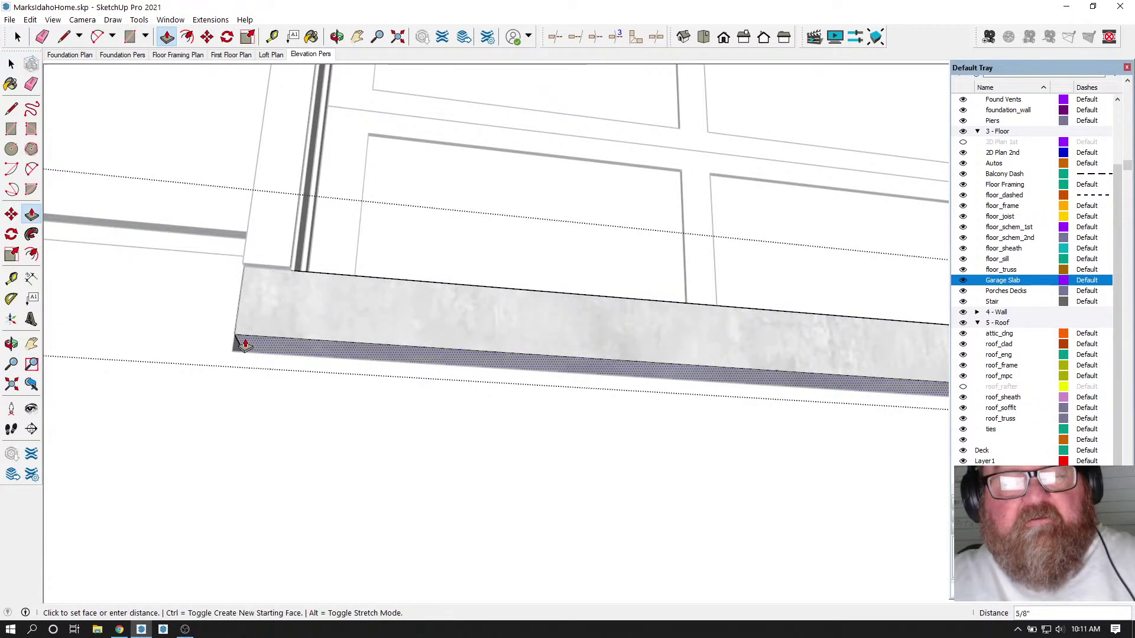
{"action": "left_click", "coordinate": [233, 354]}
{"action": "left_click", "coordinate": [337, 36]}
{"action": "left_click_drag", "start_coordinate": [378, 331], "coordinate": [485, 408]}
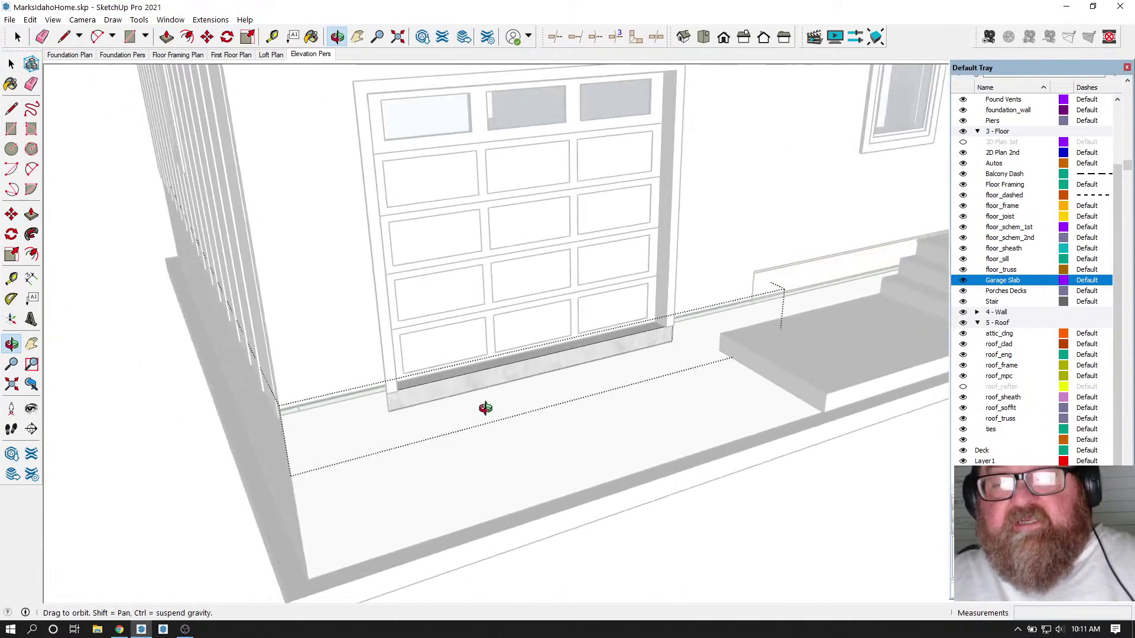
{"action": "left_click", "coordinate": [19, 38]}
{"action": "scroll", "coordinate": [459, 417], "scroll_direction": "down", "scroll_amount": 2}
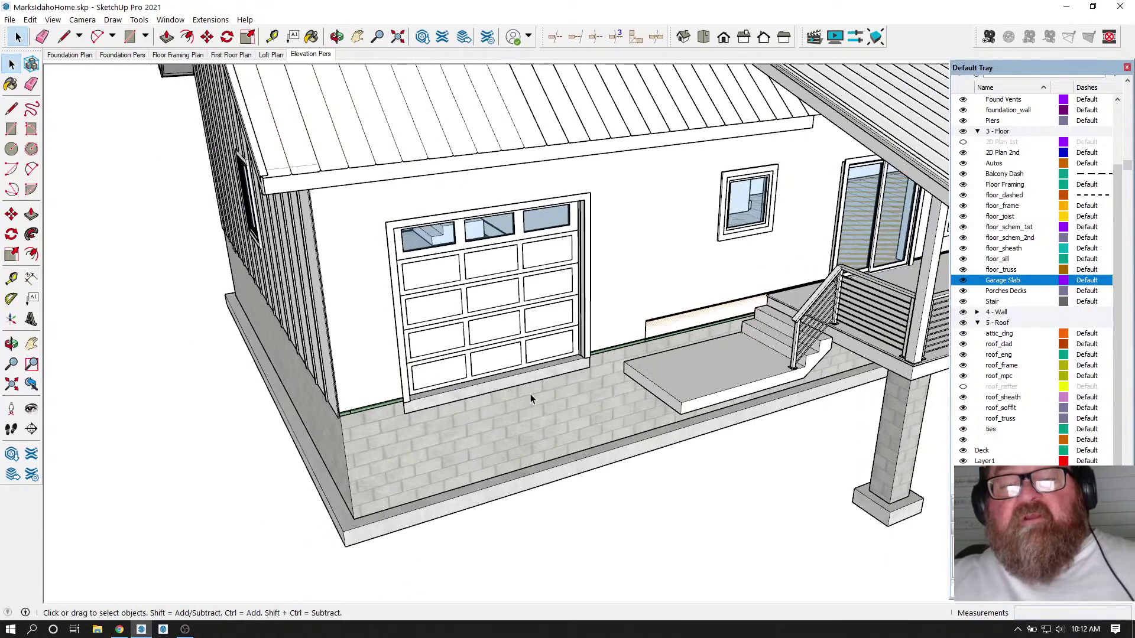
- Examine the house exterior from the garage side around the battened gable wall to the covered porch
{"action": "left_click", "coordinate": [337, 38]}
{"action": "left_click_drag", "start_coordinate": [384, 171], "coordinate": [507, 207]}
{"action": "scroll", "coordinate": [435, 300], "scroll_direction": "down", "scroll_amount": 2}
{"action": "left_click_drag", "start_coordinate": [476, 339], "coordinate": [448, 319]}
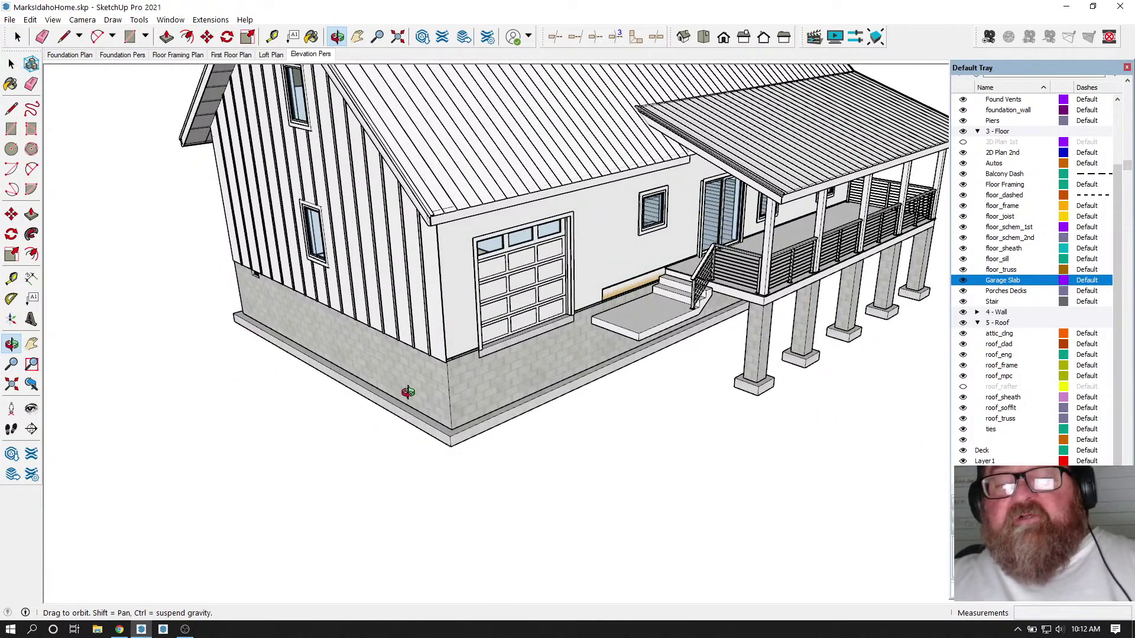
{"action": "left_click_drag", "start_coordinate": [546, 348], "coordinate": [617, 420]}
{"action": "scroll", "coordinate": [617, 419], "scroll_direction": "down", "scroll_amount": 1}
{"action": "scroll", "coordinate": [653, 294], "scroll_direction": "up", "scroll_amount": 4}
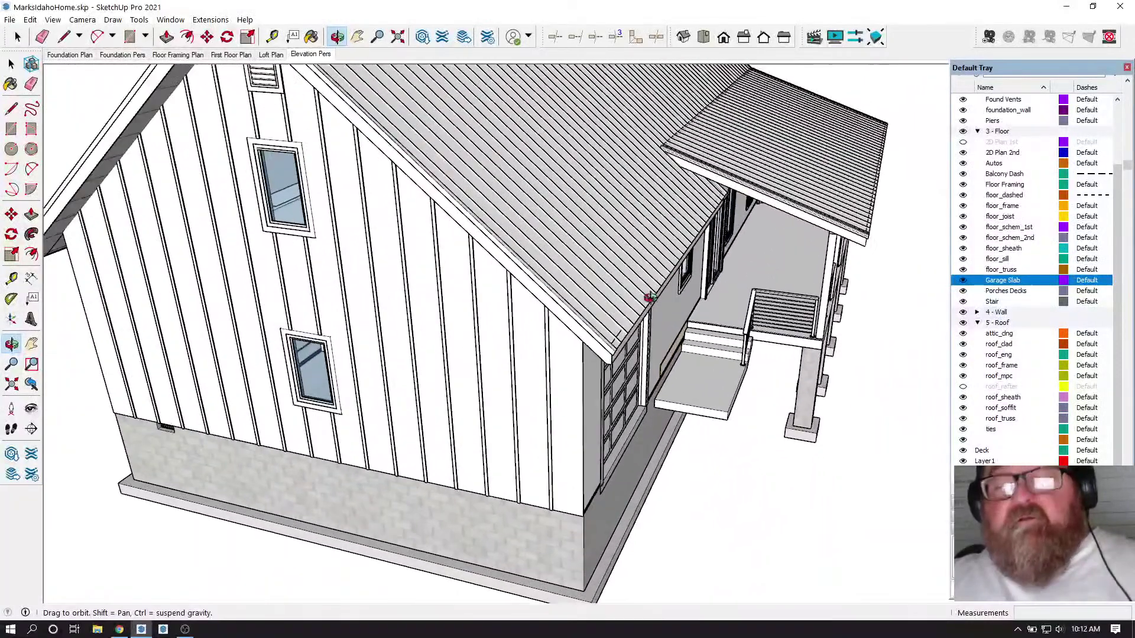
{"action": "left_click_drag", "start_coordinate": [633, 326], "coordinate": [215, 204]}
{"action": "scroll", "coordinate": [404, 280], "scroll_direction": "down", "scroll_amount": 1}
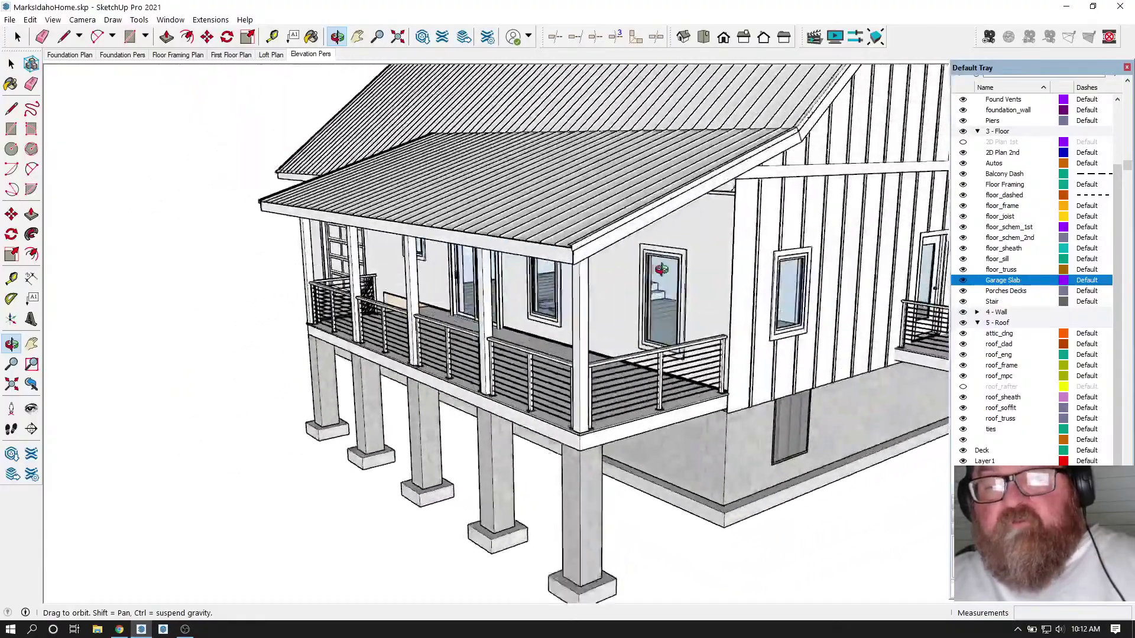
- Move the covered porch's sliding glass door about 5 1/8" along the red axis within its wall opening
{"action": "left_click_drag", "start_coordinate": [662, 269], "coordinate": [680, 299]}
{"action": "scroll", "coordinate": [436, 359], "scroll_direction": "up", "scroll_amount": 8}
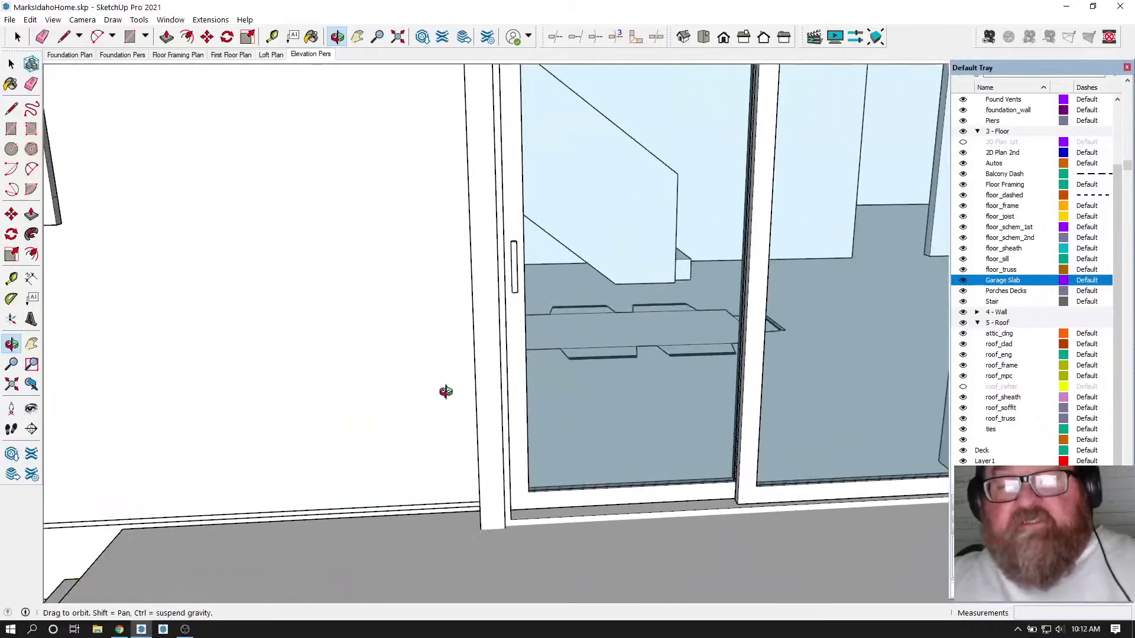
{"action": "left_click_drag", "start_coordinate": [445, 392], "coordinate": [528, 467]}
{"action": "left_click_drag", "start_coordinate": [438, 416], "coordinate": [618, 332]}
{"action": "key", "text": "space"}
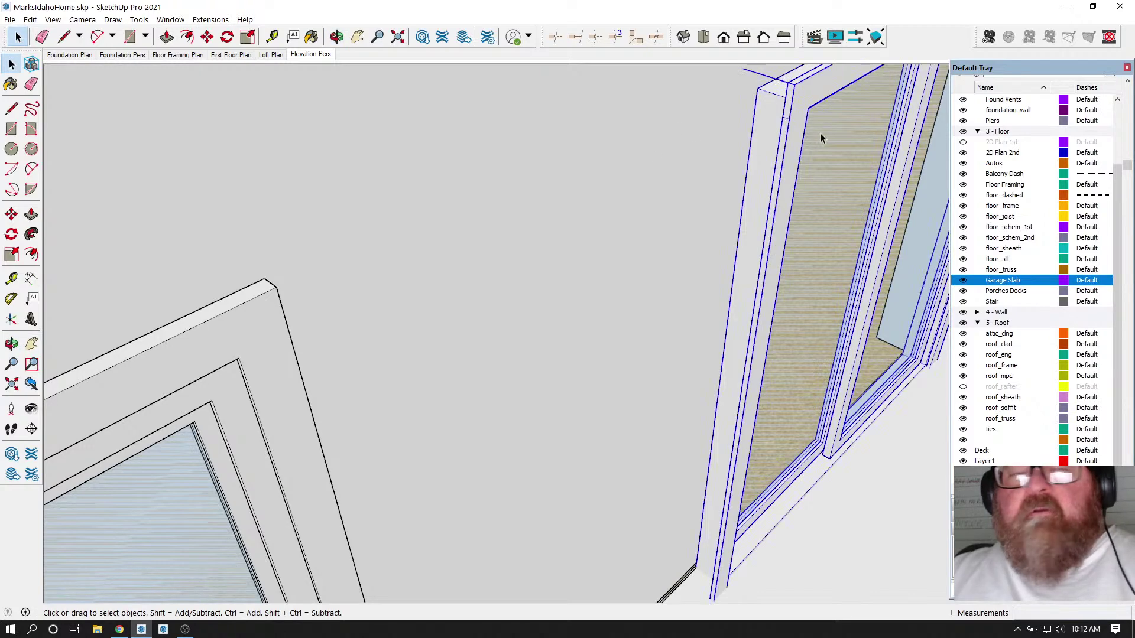
{"action": "left_click", "coordinate": [207, 36]}
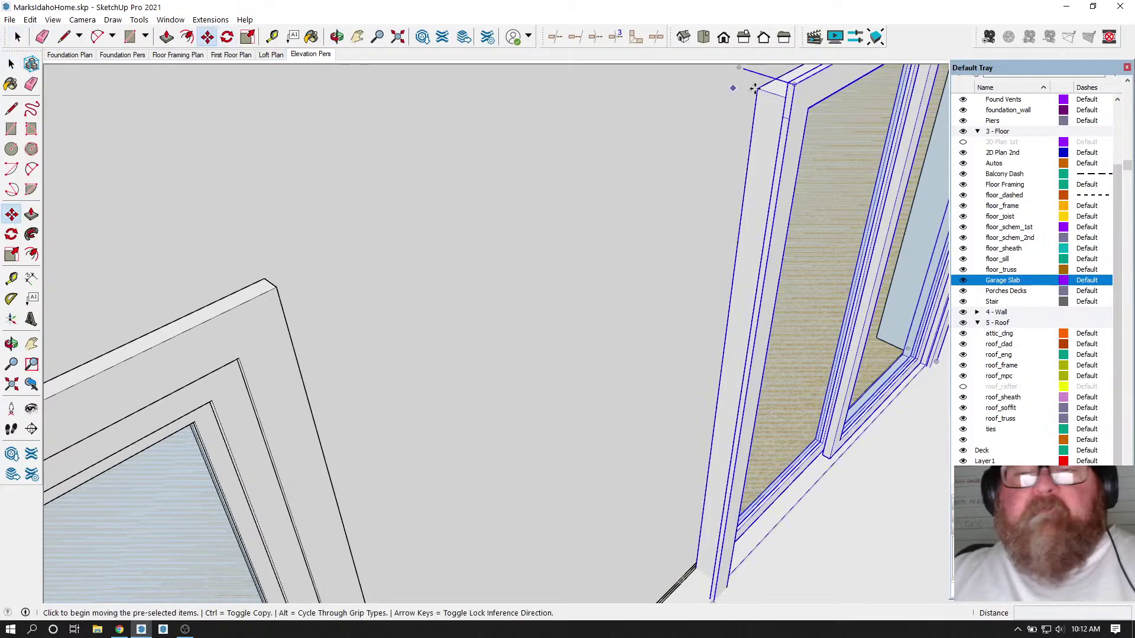
{"action": "left_click", "coordinate": [787, 79]}
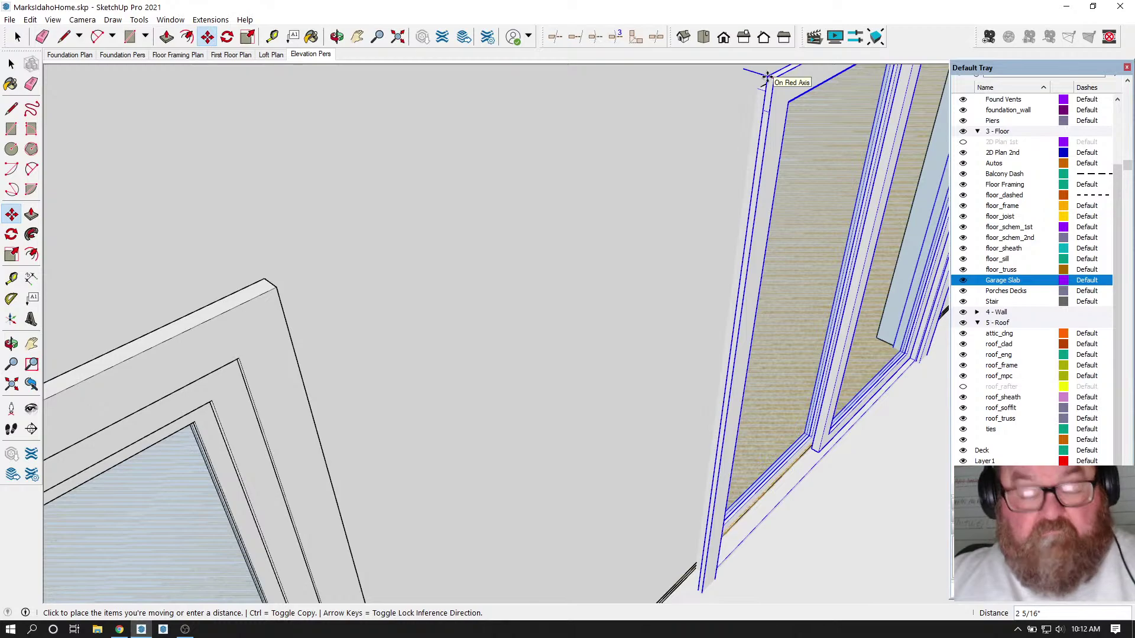
{"action": "left_click", "coordinate": [727, 84]}
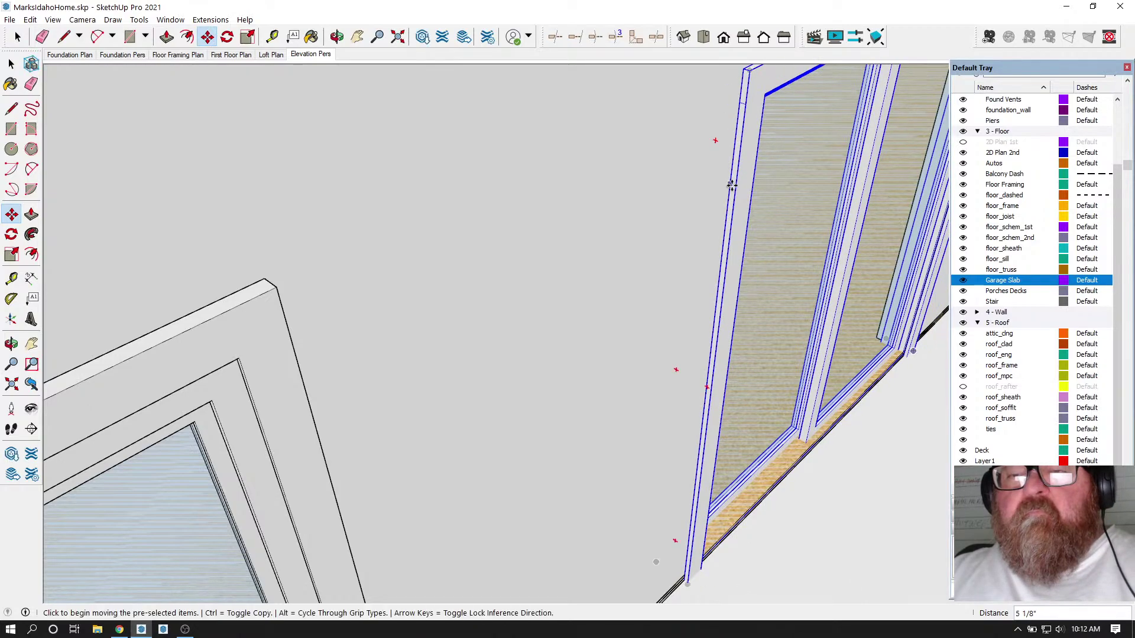
{"action": "scroll", "coordinate": [734, 191], "scroll_direction": "up", "scroll_amount": 2}
{"action": "scroll", "coordinate": [734, 190], "scroll_direction": "down", "scroll_amount": 3}
- Deselect the door, open the garage-side exterior wall for editing and select its outer face
{"action": "left_click", "coordinate": [337, 37]}
{"action": "left_click_drag", "start_coordinate": [532, 236], "coordinate": [639, 275]}
{"action": "scroll", "coordinate": [646, 247], "scroll_direction": "down", "scroll_amount": 4}
{"action": "scroll", "coordinate": [638, 276], "scroll_direction": "down", "scroll_amount": 3}
{"action": "left_click_drag", "start_coordinate": [487, 266], "coordinate": [580, 250]}
{"action": "scroll", "coordinate": [577, 287], "scroll_direction": "down", "scroll_amount": 3}
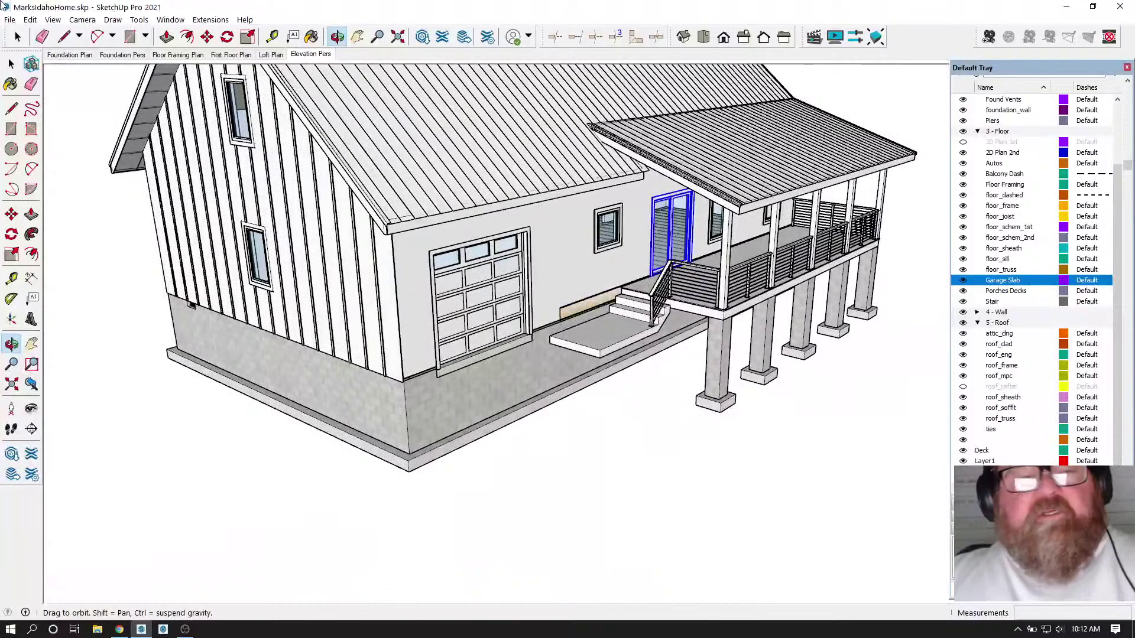
{"action": "left_click", "coordinate": [17, 36]}
{"action": "left_click", "coordinate": [108, 119]}
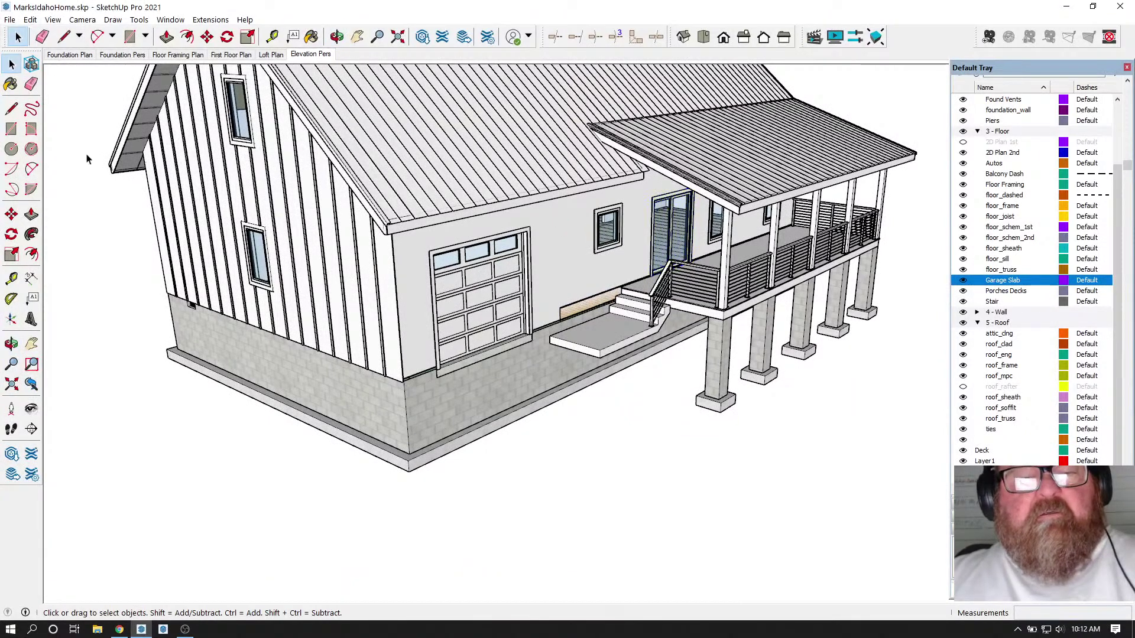
{"action": "scroll", "coordinate": [301, 337], "scroll_direction": "down", "scroll_amount": 3}
{"action": "scroll", "coordinate": [370, 297], "scroll_direction": "up", "scroll_amount": 4}
{"action": "left_click", "coordinate": [396, 280]}
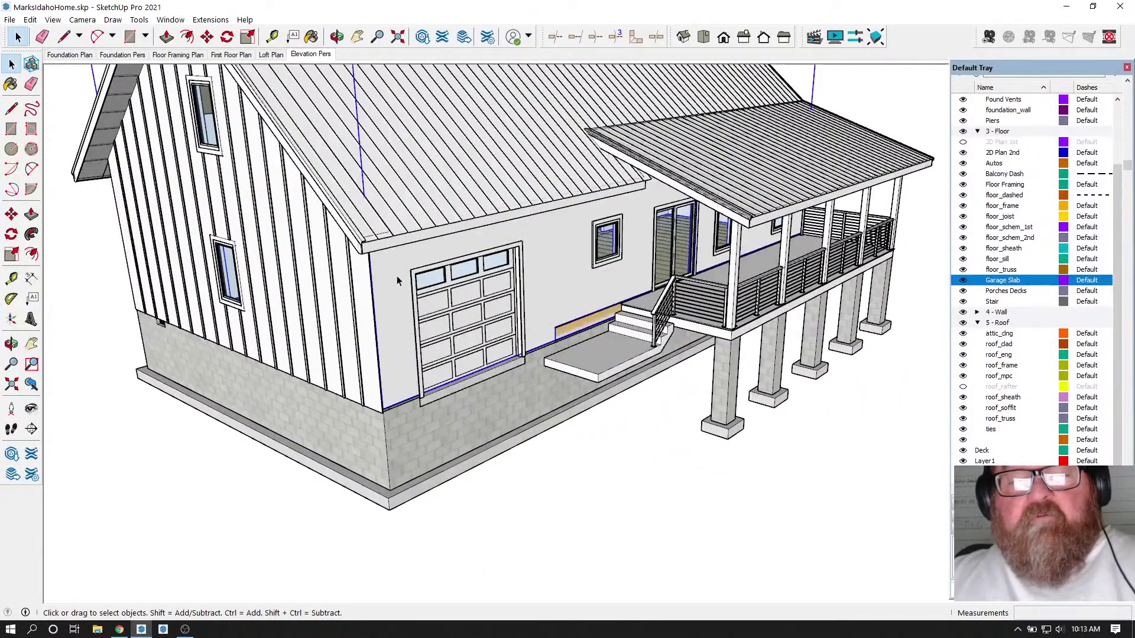
{"action": "double_click", "coordinate": [397, 277]}
{"action": "left_click", "coordinate": [397, 277]}
{"action": "scroll", "coordinate": [398, 279], "scroll_direction": "down", "scroll_amount": 1}
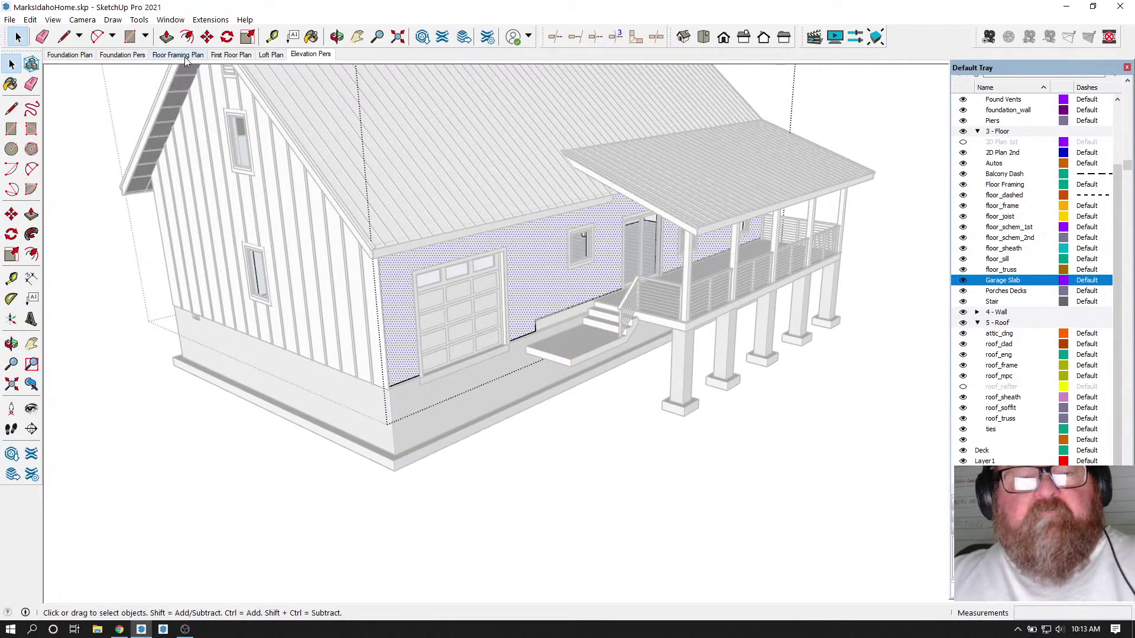
- Copy the selected wall face 30' outward along the red axis, clear of the house
{"action": "left_click", "coordinate": [206, 37]}
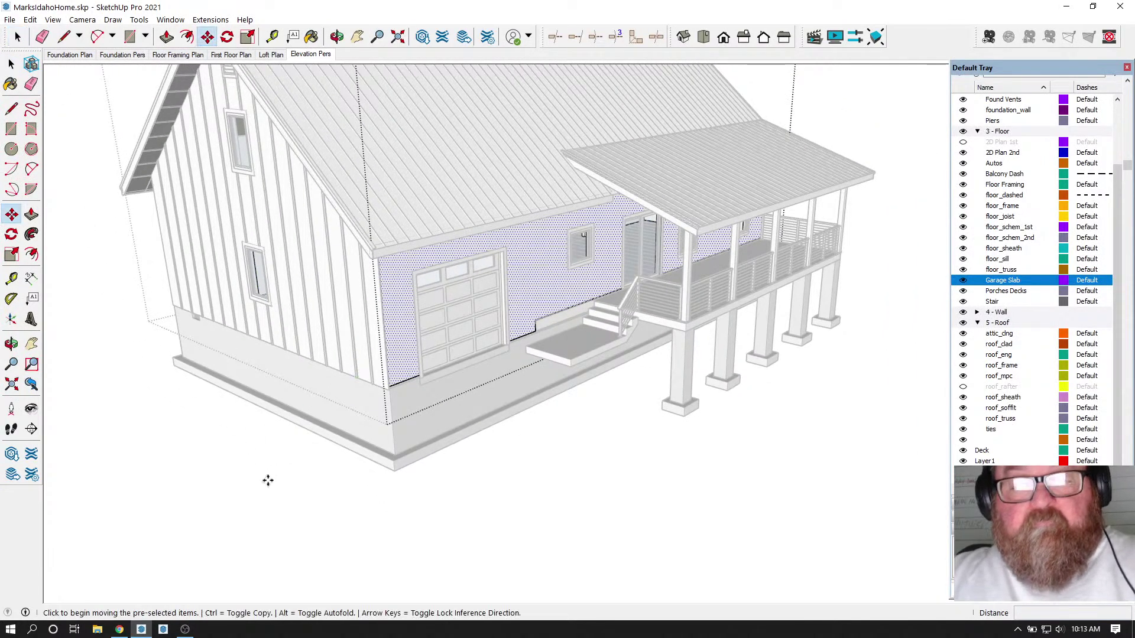
{"action": "left_click", "coordinate": [406, 479]}
{"action": "key", "text": "ctrl"}
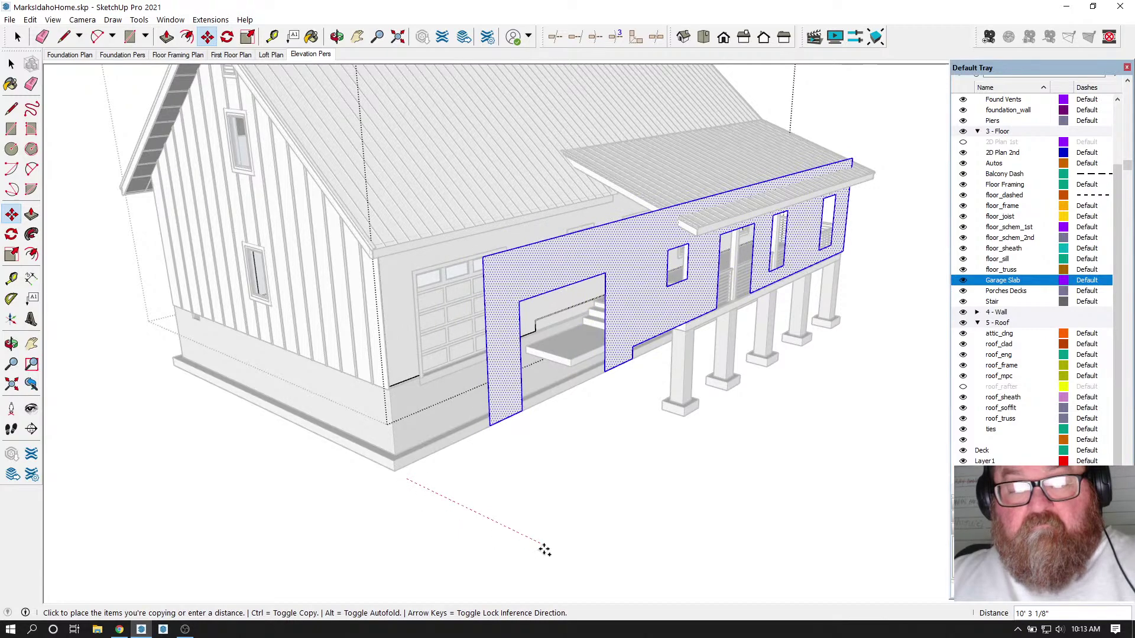
{"action": "type", "text": "30"}
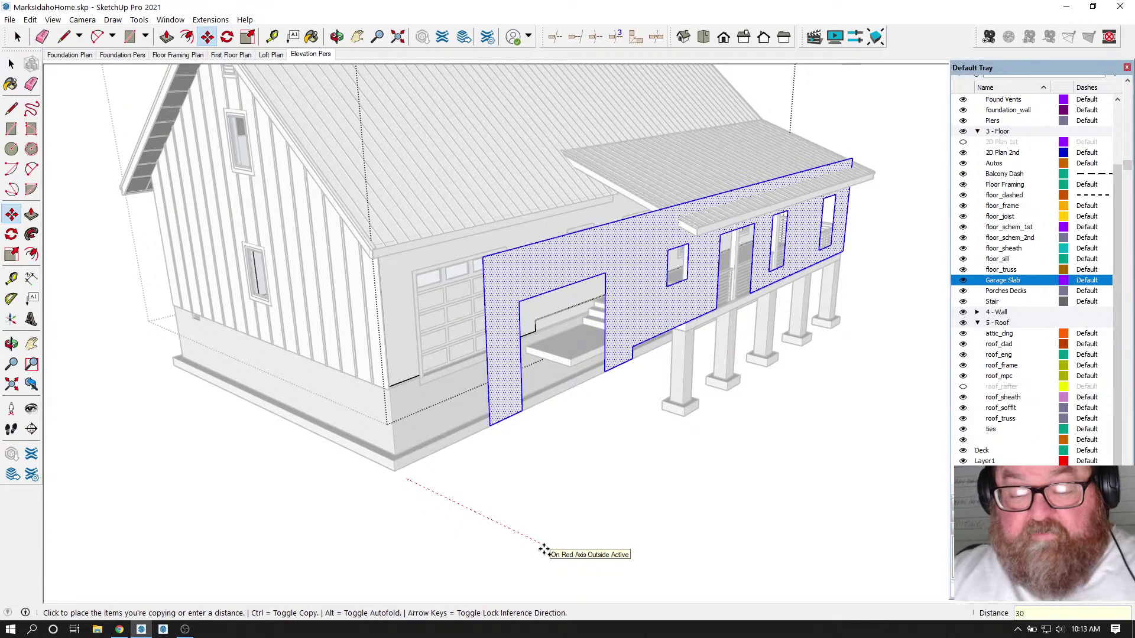
{"action": "type", "text": "'"}
{"action": "key", "text": "Return"}
{"action": "scroll", "coordinate": [213, 436], "scroll_direction": "down", "scroll_amount": 3}
{"action": "scroll", "coordinate": [800, 384], "scroll_direction": "up", "scroll_amount": 5}
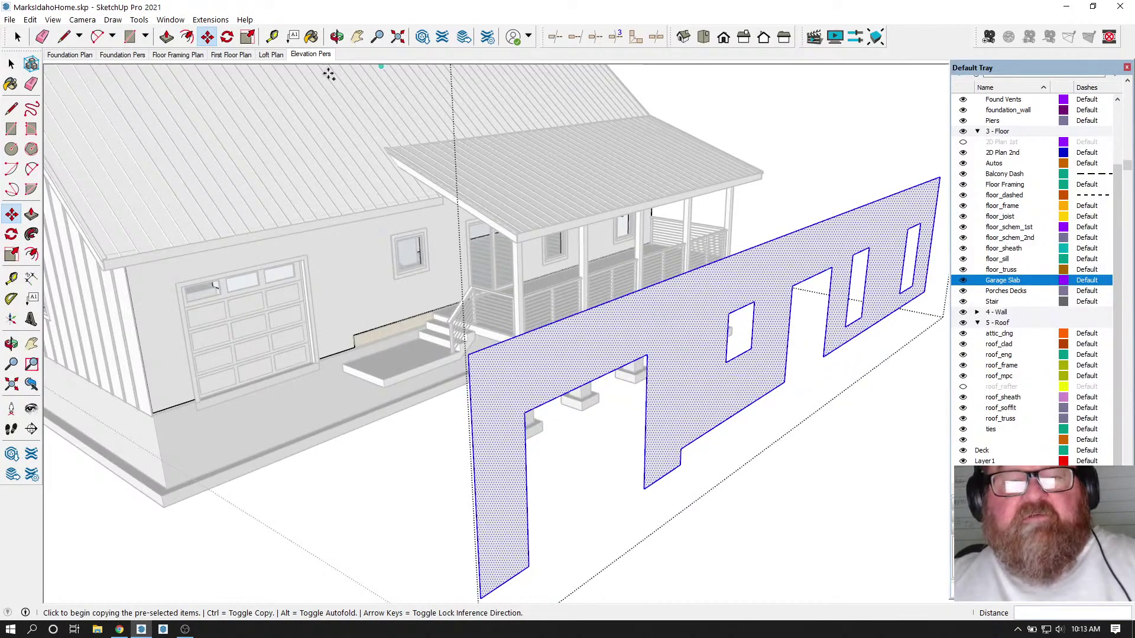
- Move the copied face's raised bottom edge beside the sliding door opening down level with the lower edge next to the garage opening
{"action": "left_click", "coordinate": [337, 37]}
{"action": "left_click_drag", "start_coordinate": [374, 323], "coordinate": [308, 322]}
{"action": "left_click_drag", "start_coordinate": [460, 362], "coordinate": [242, 282]}
{"action": "key", "text": "space"}
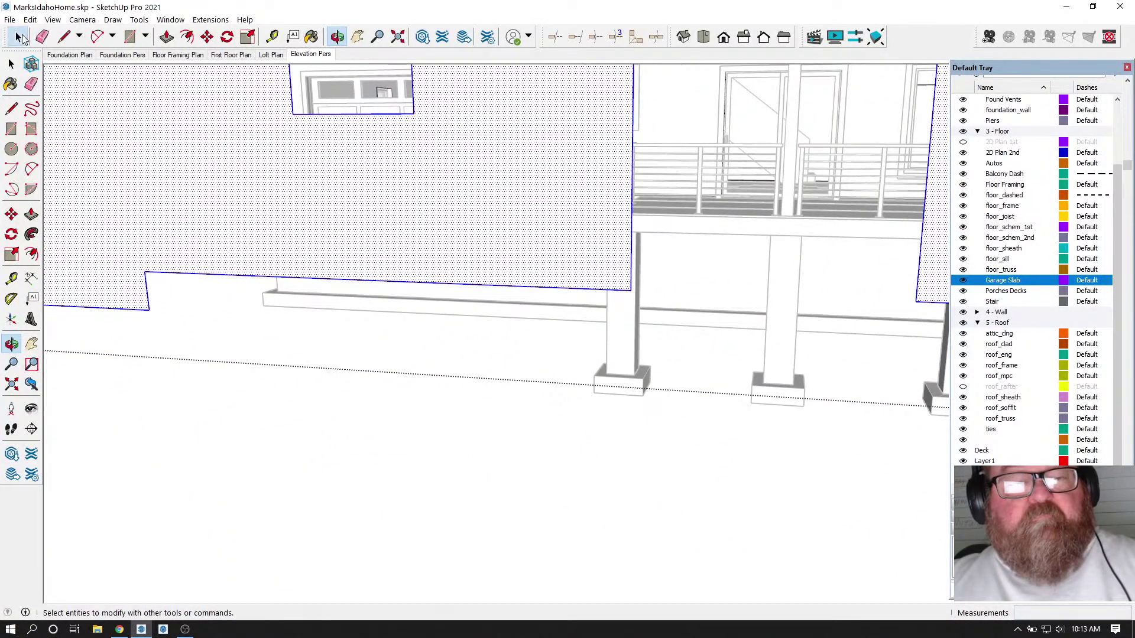
{"action": "left_click", "coordinate": [155, 275]}
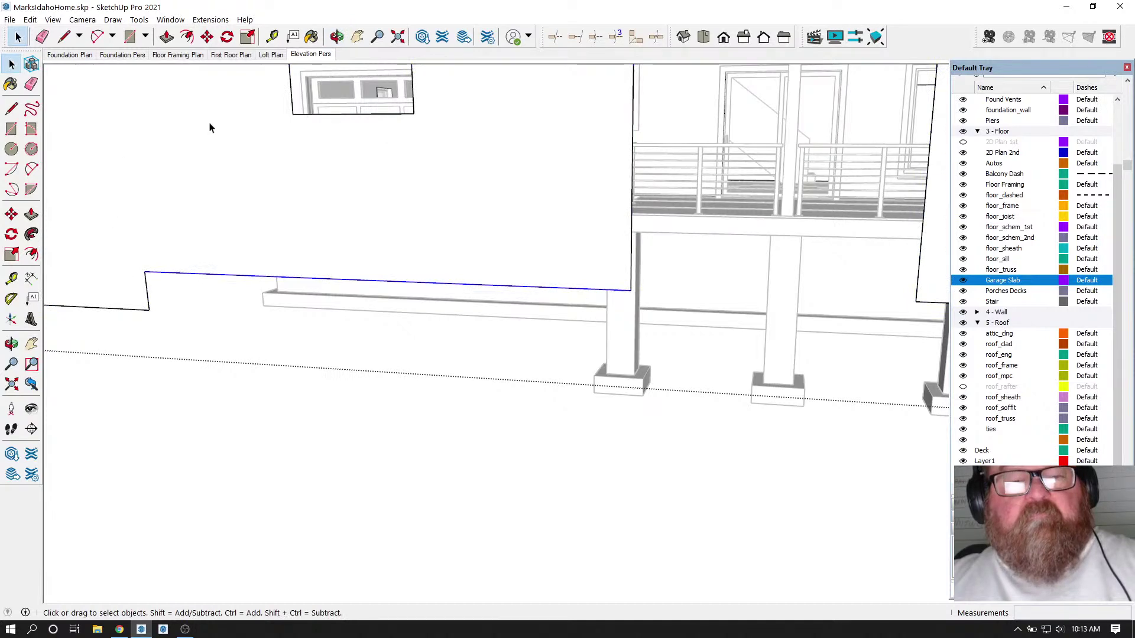
{"action": "key", "text": "m"}
{"action": "left_click", "coordinate": [146, 276]}
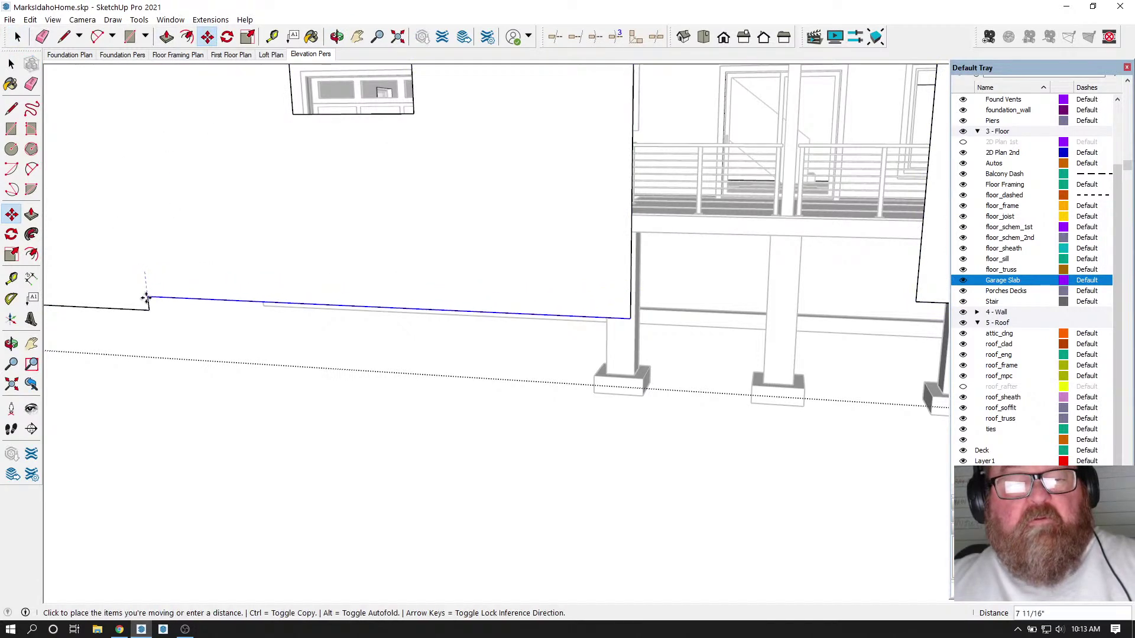
{"action": "left_click", "coordinate": [146, 309]}
{"action": "scroll", "coordinate": [104, 328], "scroll_direction": "down", "scroll_amount": 1}
{"action": "scroll", "coordinate": [104, 328], "scroll_direction": "down", "scroll_amount": 5}
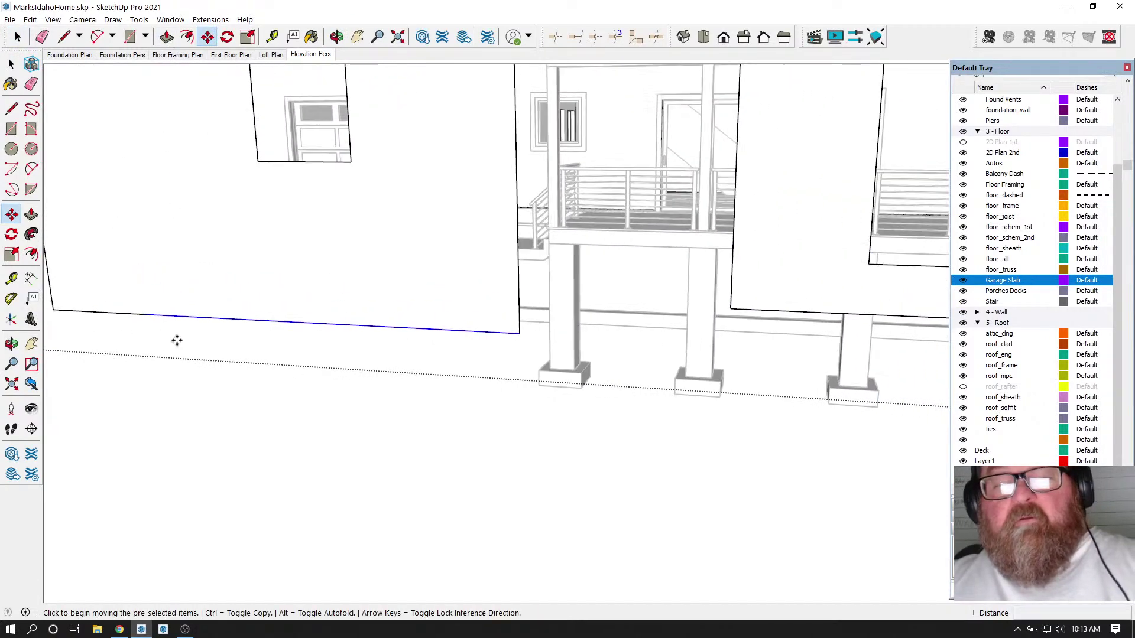
{"action": "scroll", "coordinate": [643, 320], "scroll_direction": "up", "scroll_amount": 2}
{"action": "scroll", "coordinate": [643, 320], "scroll_direction": "up", "scroll_amount": 1}
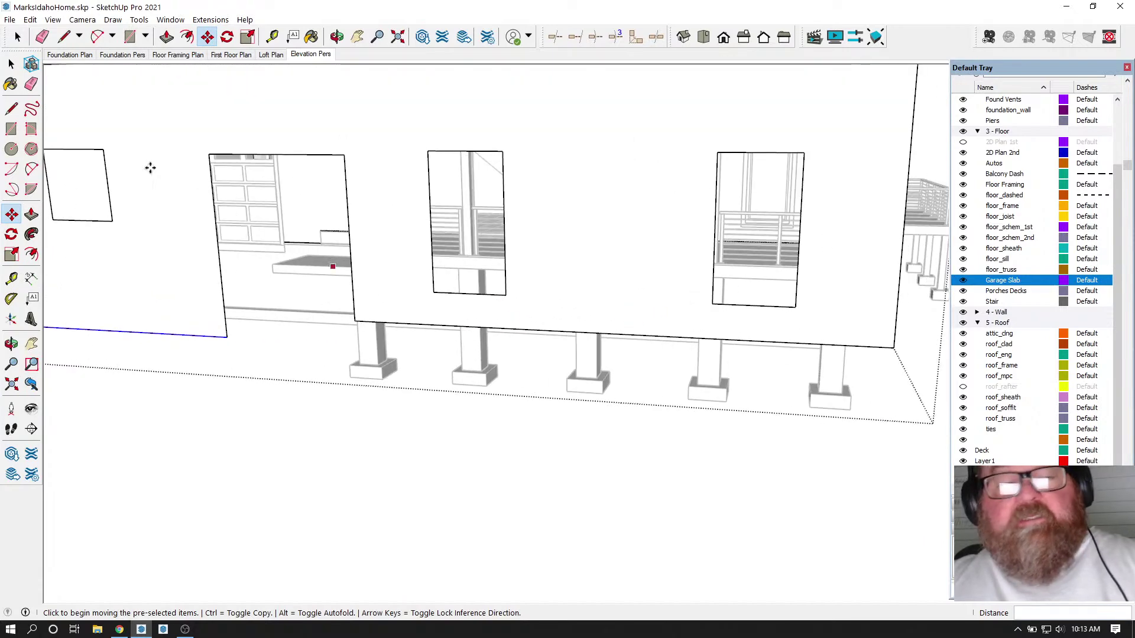
- Move the copied face's bottom edge beyond the sliding door opening down level with the bottom edge on the garage side
{"action": "left_click", "coordinate": [11, 64]}
{"action": "scroll", "coordinate": [385, 335], "scroll_direction": "up", "scroll_amount": 3}
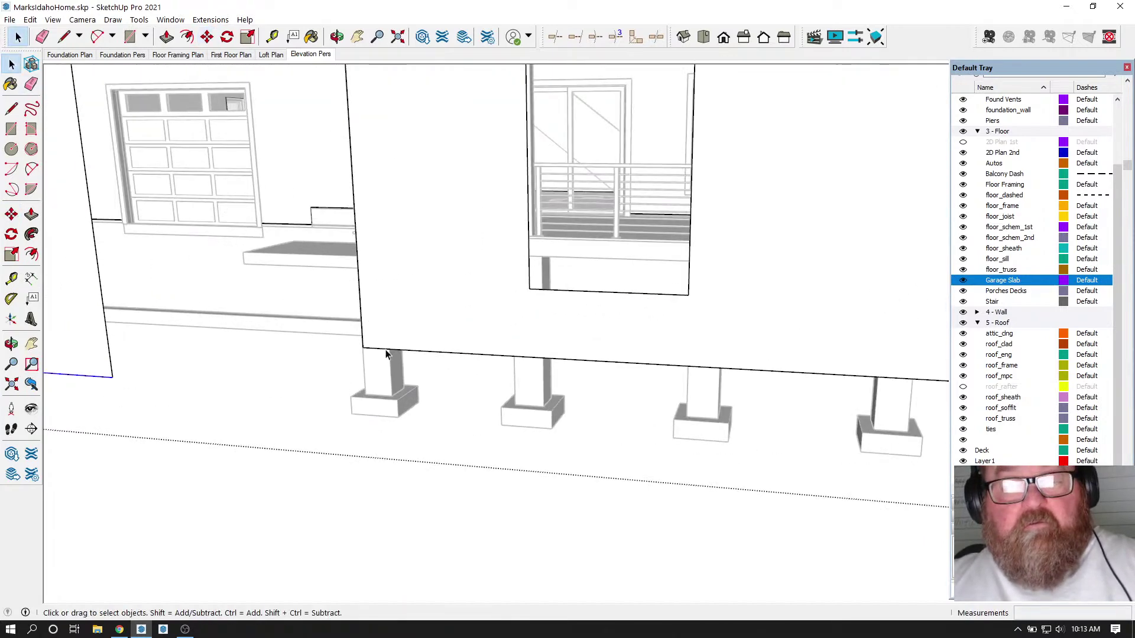
{"action": "key", "text": "m"}
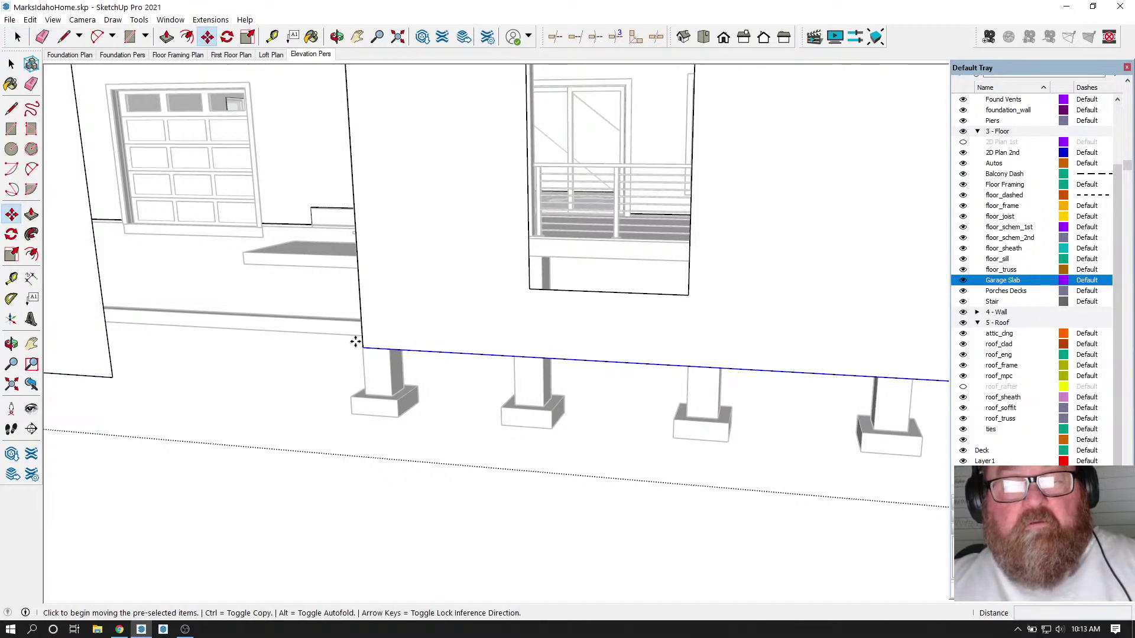
{"action": "left_click", "coordinate": [361, 347]}
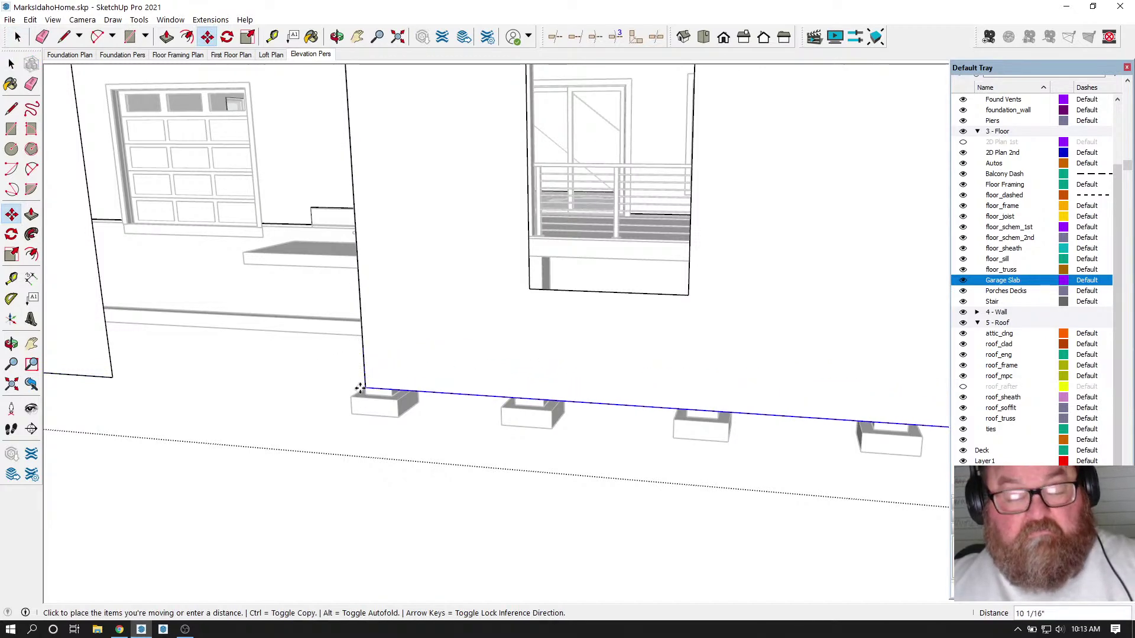
{"action": "left_click", "coordinate": [111, 378]}
{"action": "middle_click_drag", "start_coordinate": [208, 405], "coordinate": [683, 469]}
{"action": "scroll", "coordinate": [683, 469], "scroll_direction": "down", "scroll_amount": 2}
{"action": "scroll", "coordinate": [652, 437], "scroll_direction": "down", "scroll_amount": 2}
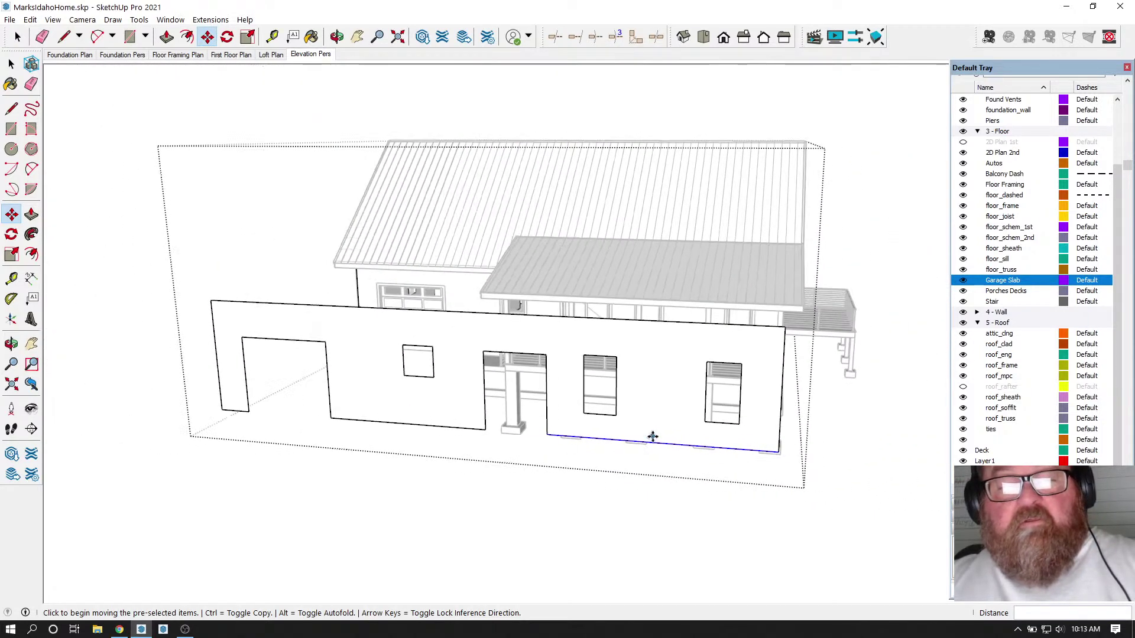
- Examine the main roof's eave where it ends beside the covered porch roof, looking from below
{"action": "left_click", "coordinate": [337, 37]}
{"action": "left_click_drag", "start_coordinate": [611, 317], "coordinate": [408, 322]}
{"action": "scroll", "coordinate": [571, 251], "scroll_direction": "up", "scroll_amount": 5}
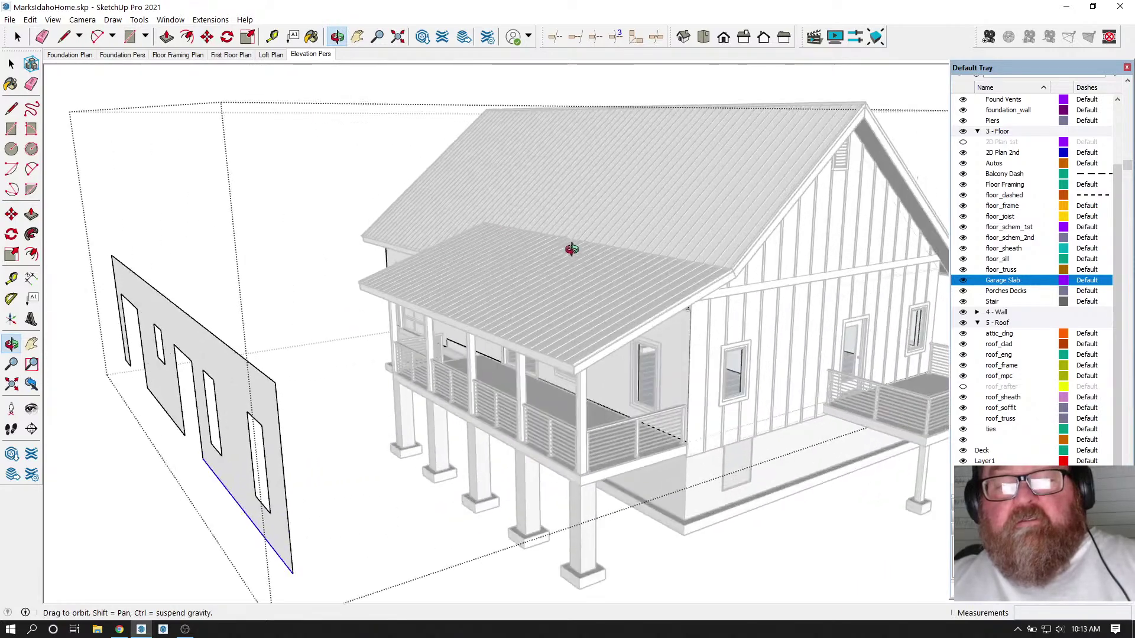
{"action": "left_click_drag", "start_coordinate": [549, 268], "coordinate": [545, 187]}
{"action": "scroll", "coordinate": [660, 179], "scroll_direction": "up", "scroll_amount": 5}
{"action": "left_click_drag", "start_coordinate": [660, 180], "coordinate": [931, 296]}
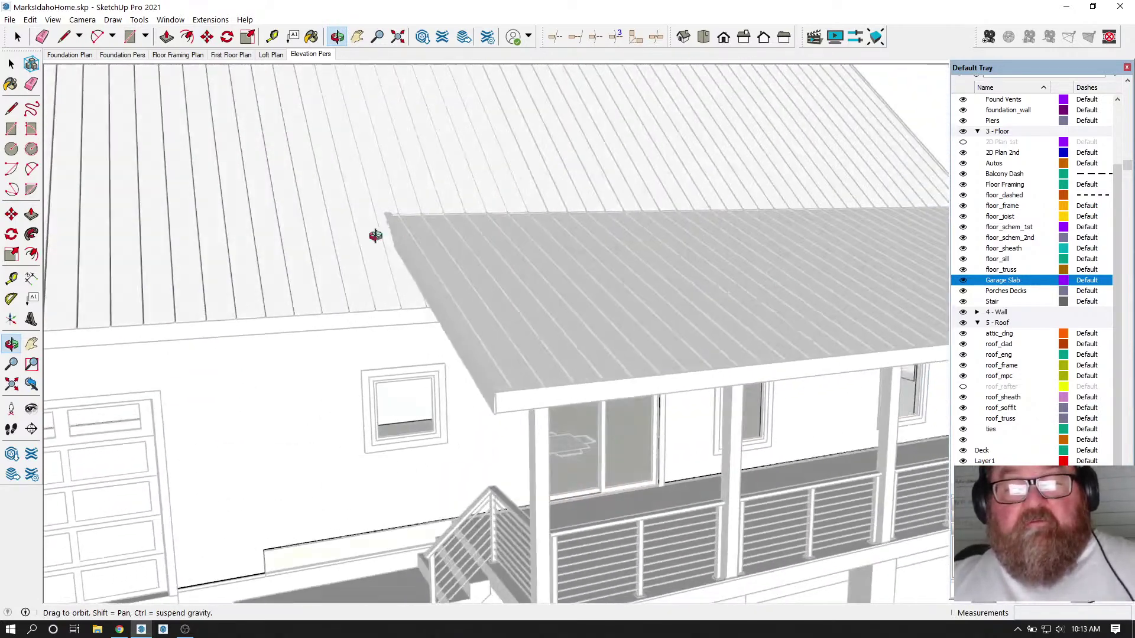
{"action": "scroll", "coordinate": [408, 243], "scroll_direction": "up", "scroll_amount": 4}
{"action": "left_click_drag", "start_coordinate": [478, 353], "coordinate": [604, 502]}
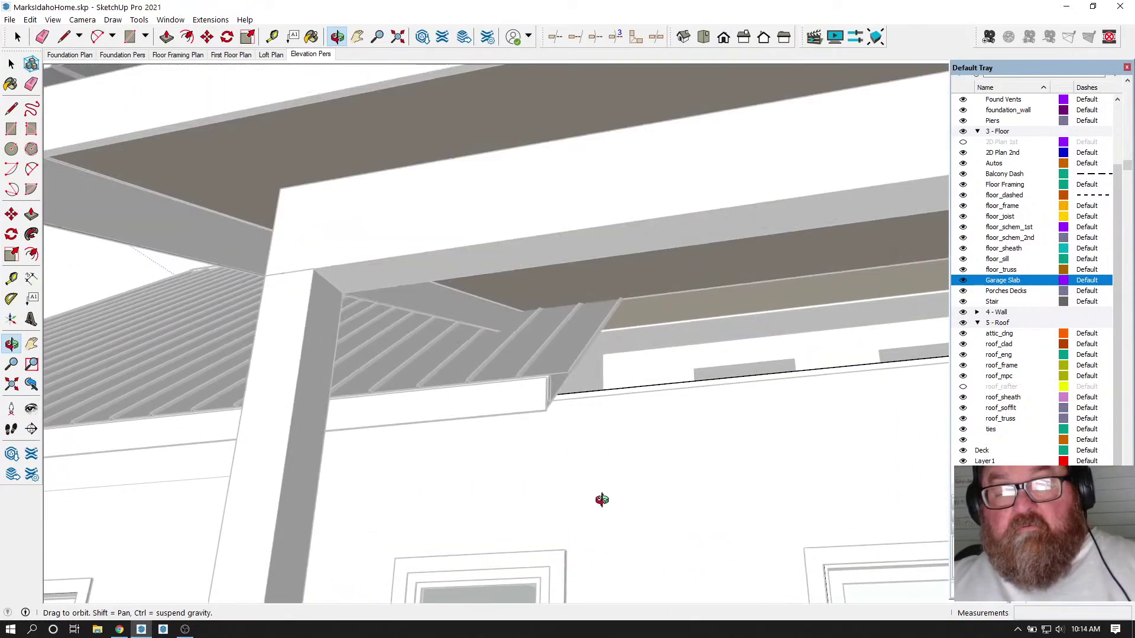
{"action": "left_click", "coordinate": [63, 36]}
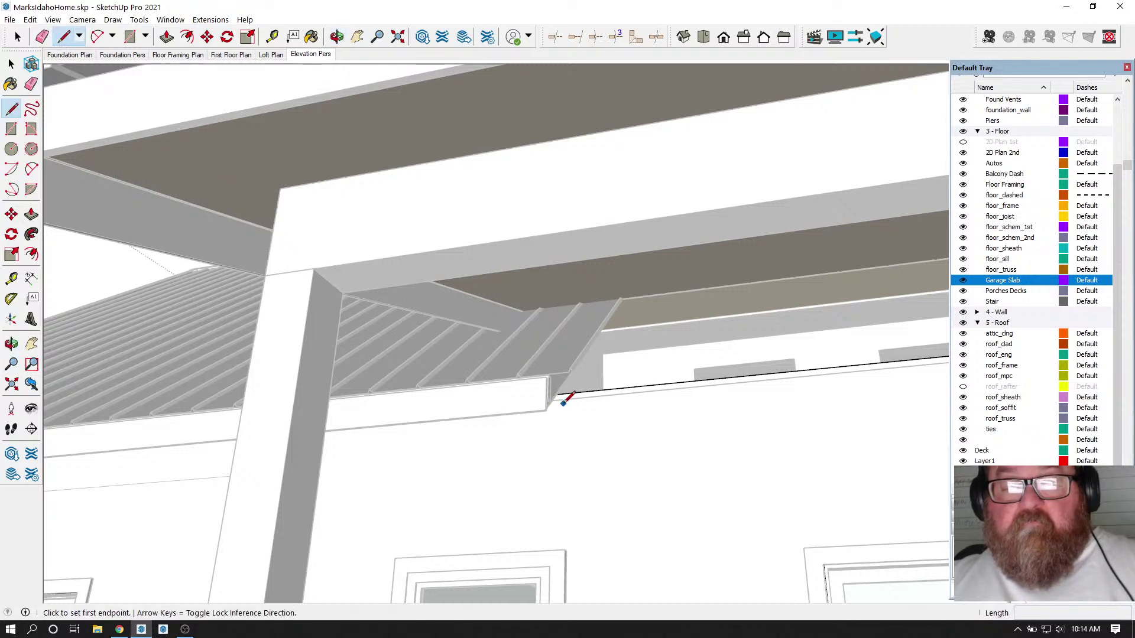
{"action": "scroll", "coordinate": [572, 398], "scroll_direction": "up", "scroll_amount": 4}
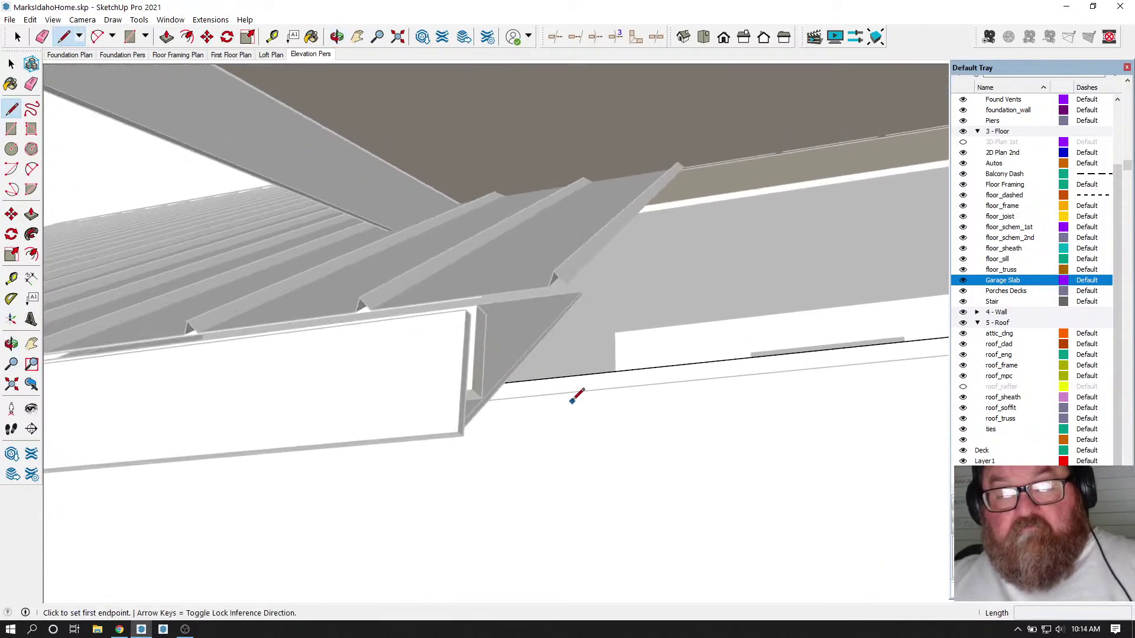
{"action": "left_click", "coordinate": [459, 431]}
{"action": "scroll", "coordinate": [520, 408], "scroll_direction": "down", "scroll_amount": 5}
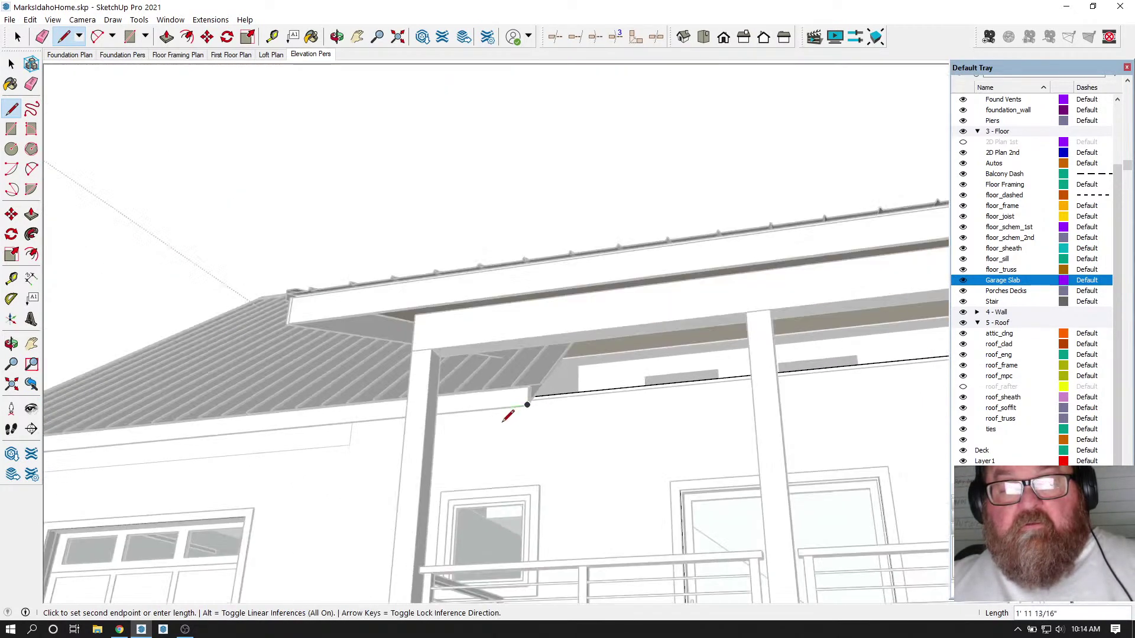
{"action": "scroll", "coordinate": [507, 417], "scroll_direction": "down", "scroll_amount": 6}
{"action": "left_click", "coordinate": [337, 36]}
{"action": "left_click_drag", "start_coordinate": [408, 331], "coordinate": [329, 501]}
{"action": "key", "text": "l"}
{"action": "left_click", "coordinate": [366, 433]}
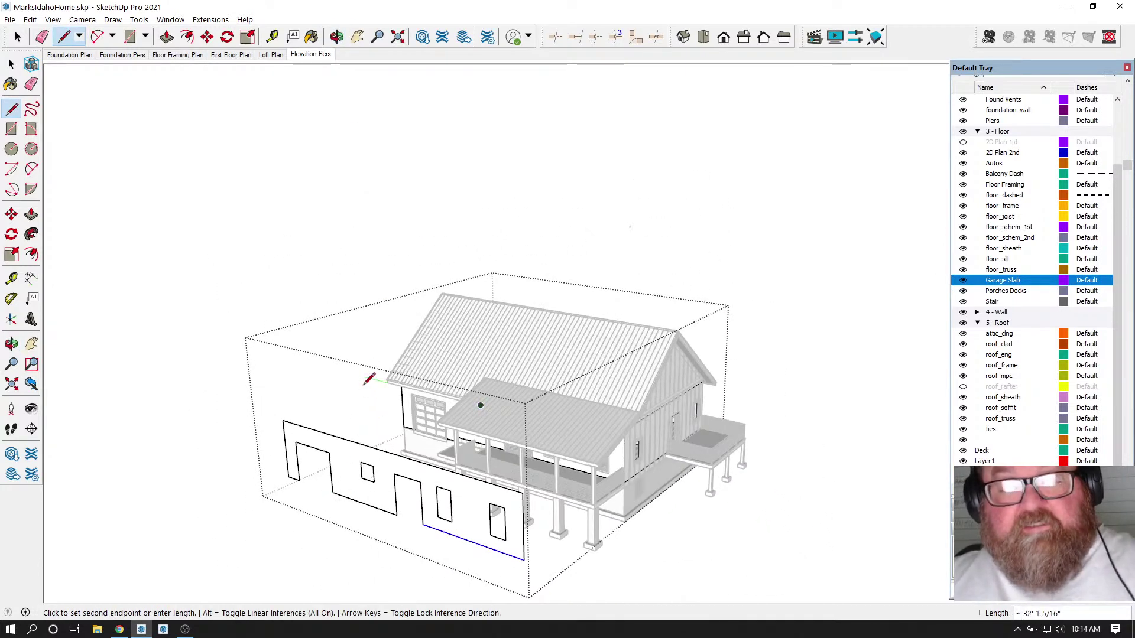
{"action": "key", "text": "Escape"}
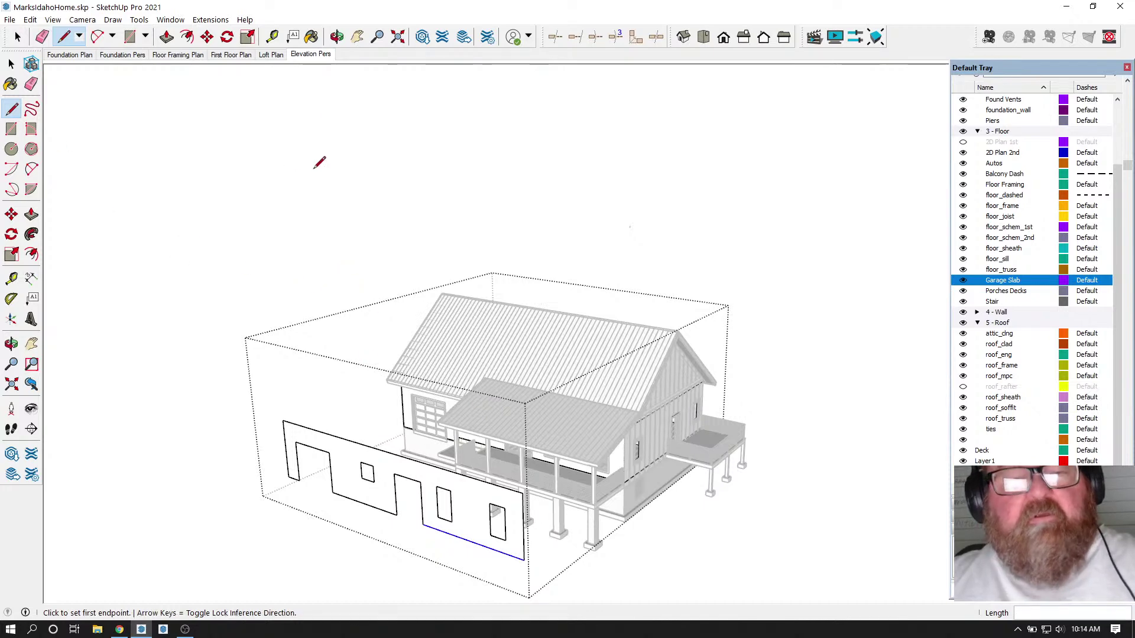
- Select the whole copied wall face with its edges and cut it from the wall group
{"action": "left_click", "coordinate": [337, 36]}
{"action": "left_click_drag", "start_coordinate": [492, 350], "coordinate": [407, 549]}
{"action": "left_click", "coordinate": [11, 65]}
{"action": "left_click", "coordinate": [11, 63]}
{"action": "right_click", "coordinate": [339, 418]}
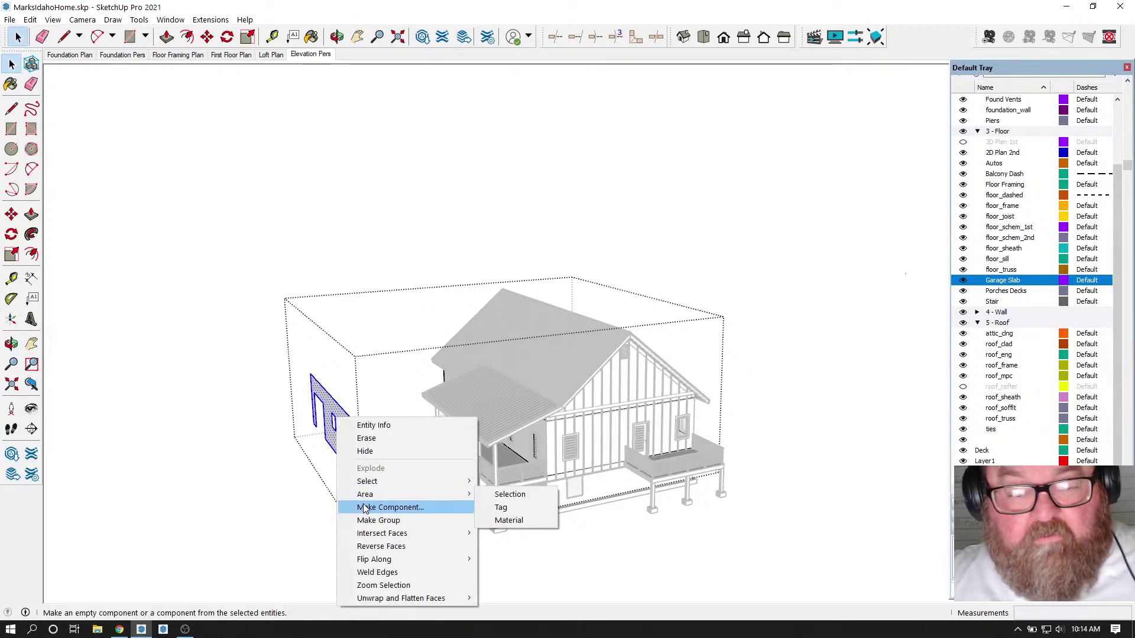
{"action": "left_click", "coordinate": [31, 19]}
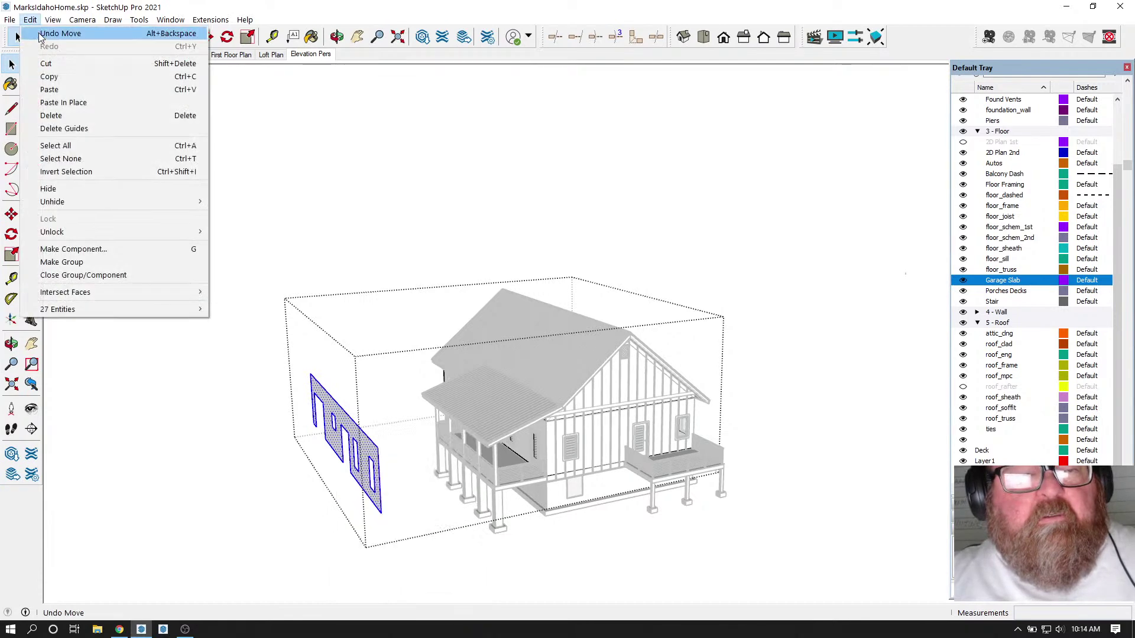
{"action": "left_click", "coordinate": [44, 65]}
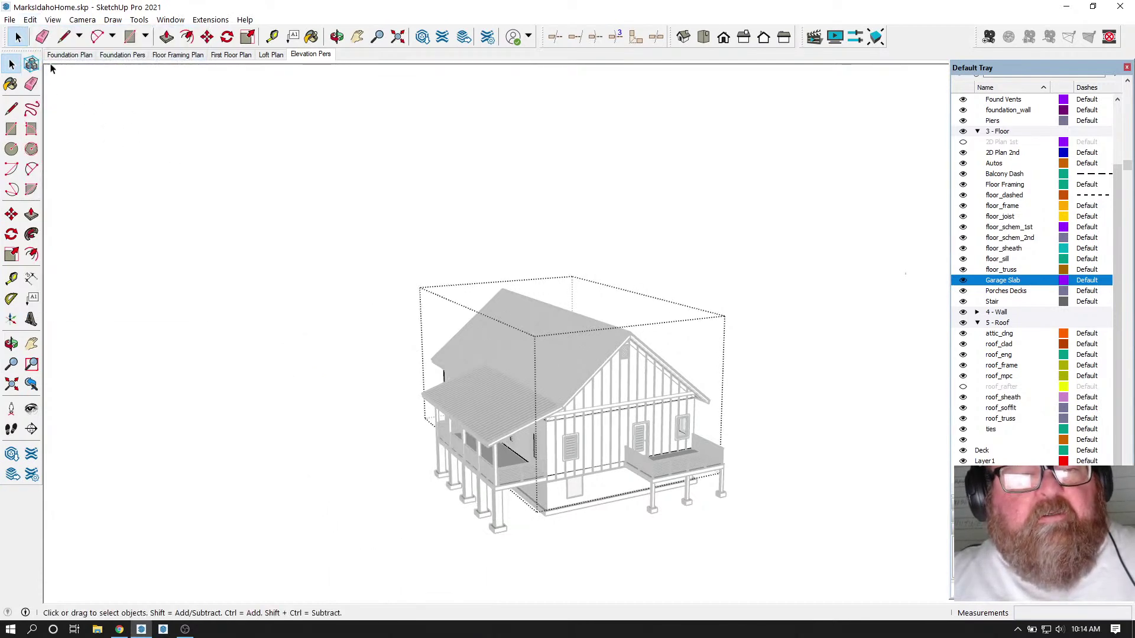
- Exit the wall group and paste the cut wall face in place outside it
{"action": "left_click", "coordinate": [286, 208]}
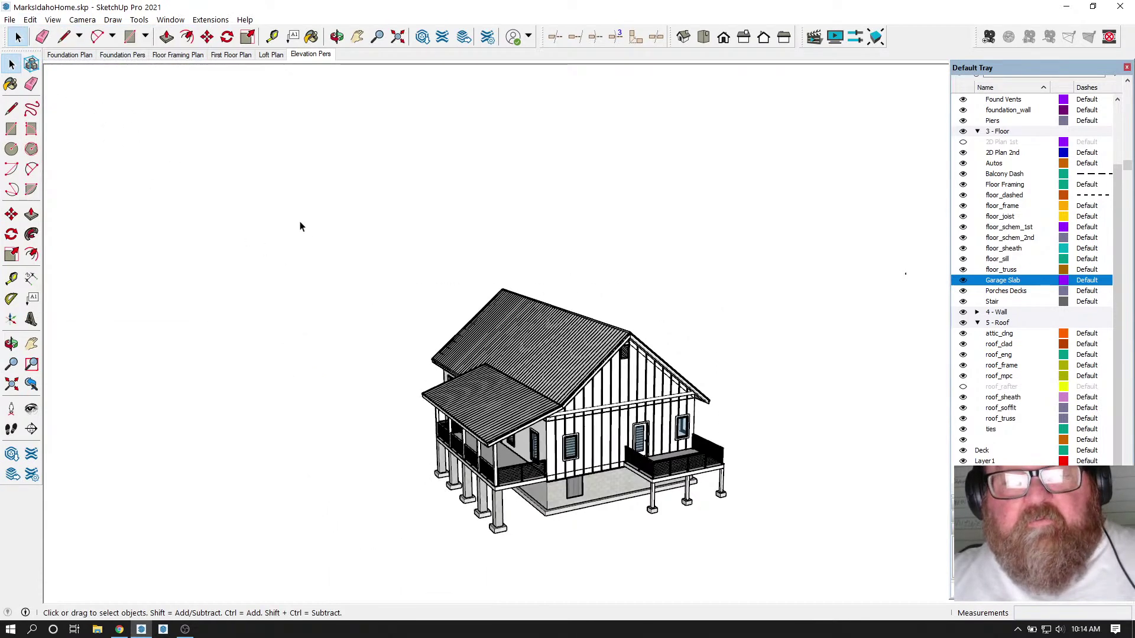
{"action": "left_click", "coordinate": [31, 20]}
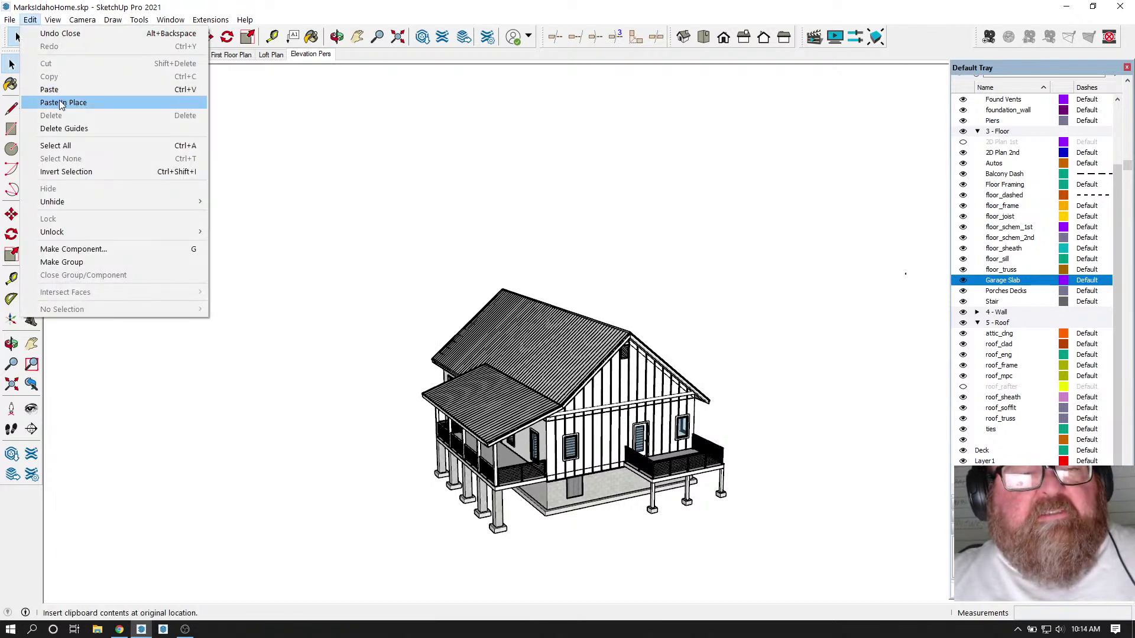
{"action": "left_click", "coordinate": [60, 102]}
{"action": "scroll", "coordinate": [367, 512], "scroll_direction": "up", "scroll_amount": 3}
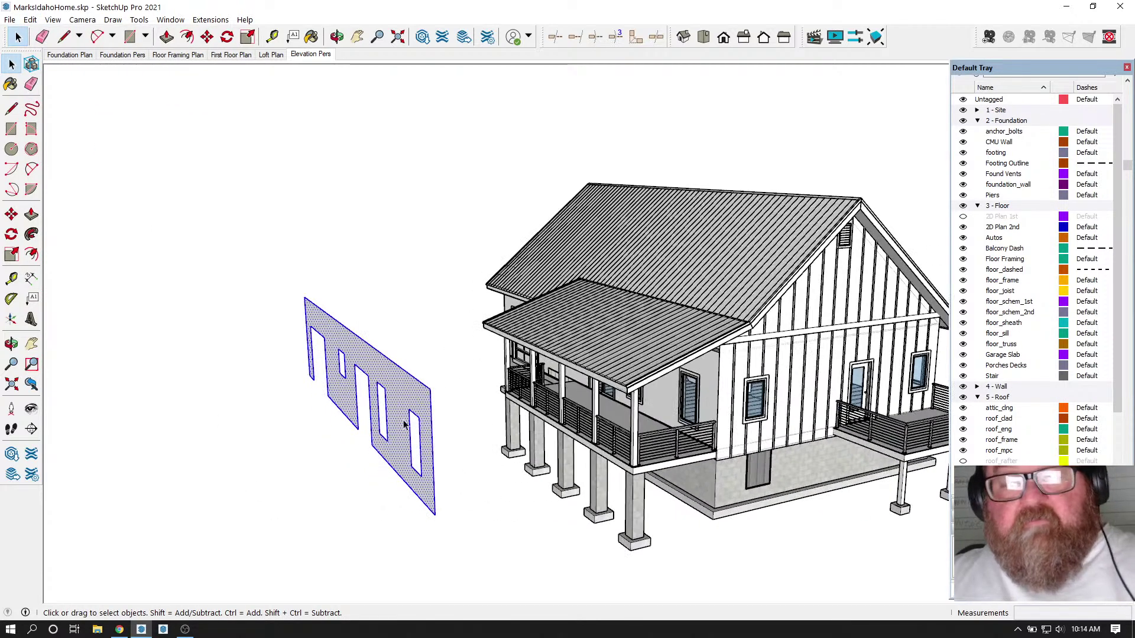
- Place a guide parallel to the entry landing's side edge through the end of the main roof's eave beside the porch roof
{"action": "left_click", "coordinate": [337, 36]}
{"action": "left_click_drag", "start_coordinate": [473, 261], "coordinate": [690, 325]}
{"action": "scroll", "coordinate": [577, 324], "scroll_direction": "up", "scroll_amount": 6}
{"action": "scroll", "coordinate": [575, 340], "scroll_direction": "up", "scroll_amount": 5}
{"action": "left_click_drag", "start_coordinate": [609, 361], "coordinate": [580, 380]}
{"action": "scroll", "coordinate": [580, 380], "scroll_direction": "down", "scroll_amount": 10}
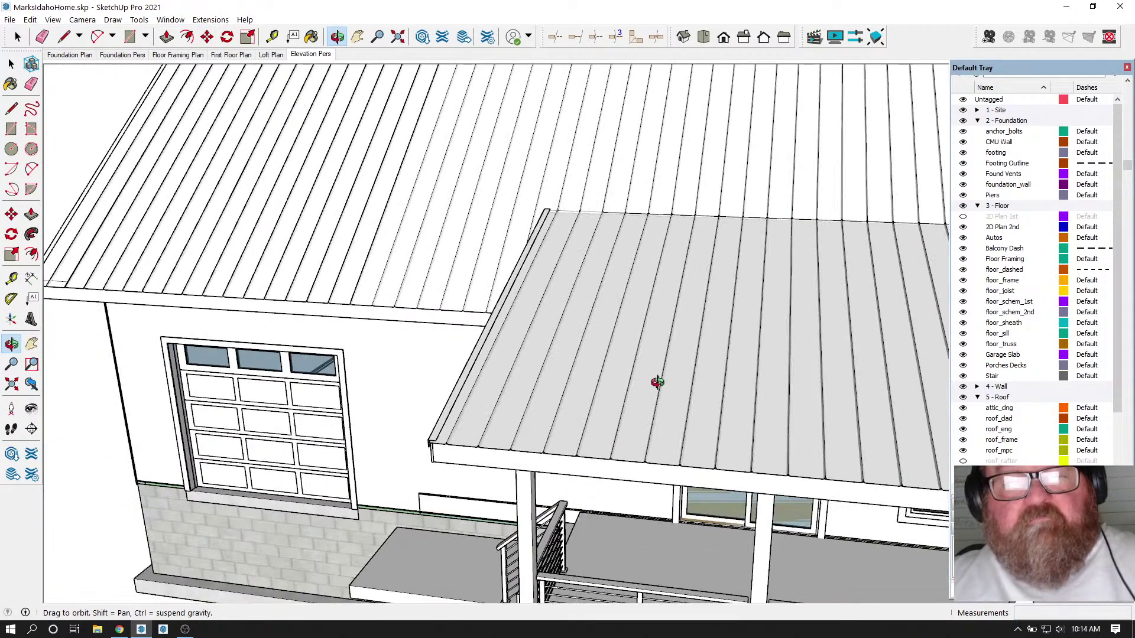
{"action": "left_click_drag", "start_coordinate": [438, 535], "coordinate": [401, 256]}
{"action": "left_click", "coordinate": [272, 36]}
{"action": "left_click", "coordinate": [446, 496]}
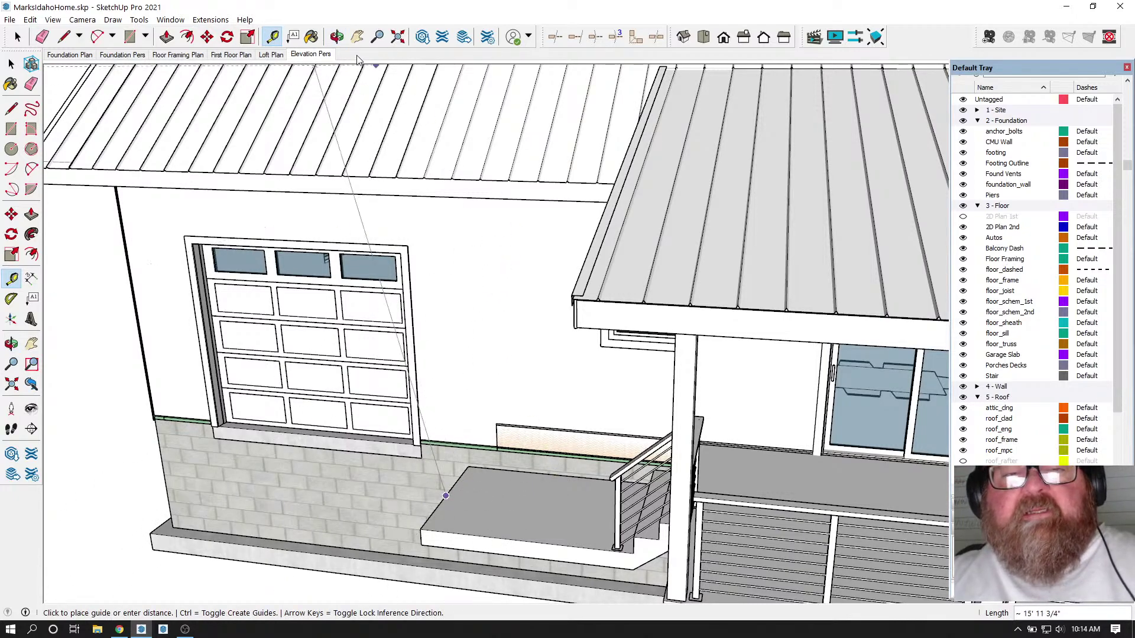
{"action": "left_click", "coordinate": [336, 37]}
{"action": "left_click_drag", "start_coordinate": [532, 154], "coordinate": [665, 175]}
{"action": "right_click", "coordinate": [665, 175]}
{"action": "left_click", "coordinate": [680, 184]}
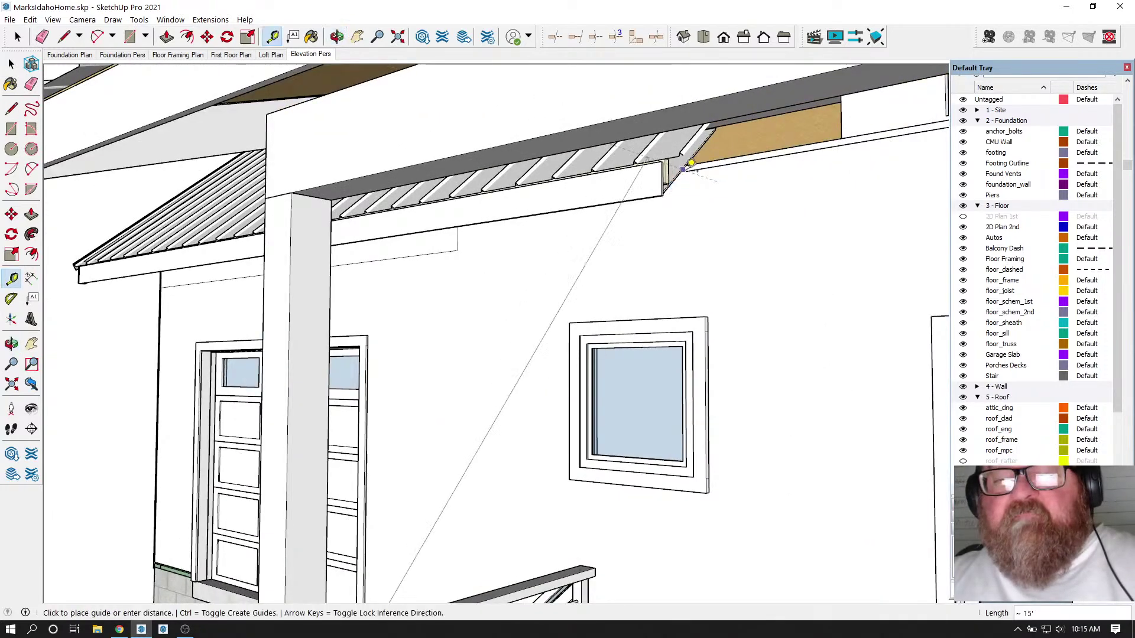
{"action": "left_click", "coordinate": [680, 176]}
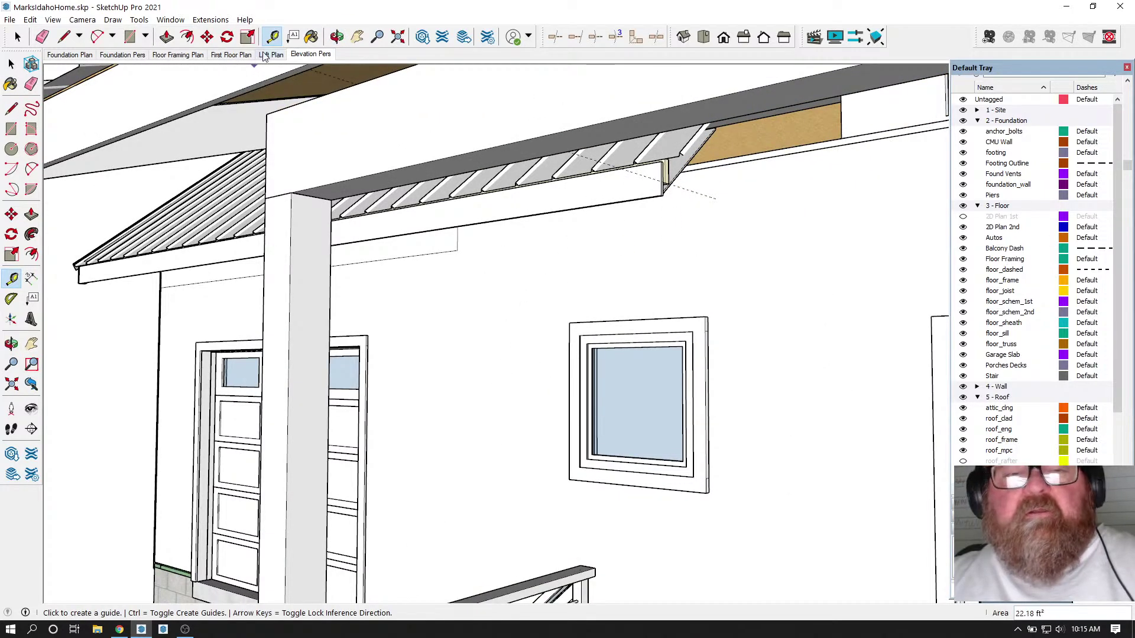
- Make the roof_rafter tag visible to expose the rafters above the porch wall
{"action": "left_click", "coordinate": [336, 37]}
{"action": "left_click_drag", "start_coordinate": [587, 180], "coordinate": [460, 150]}
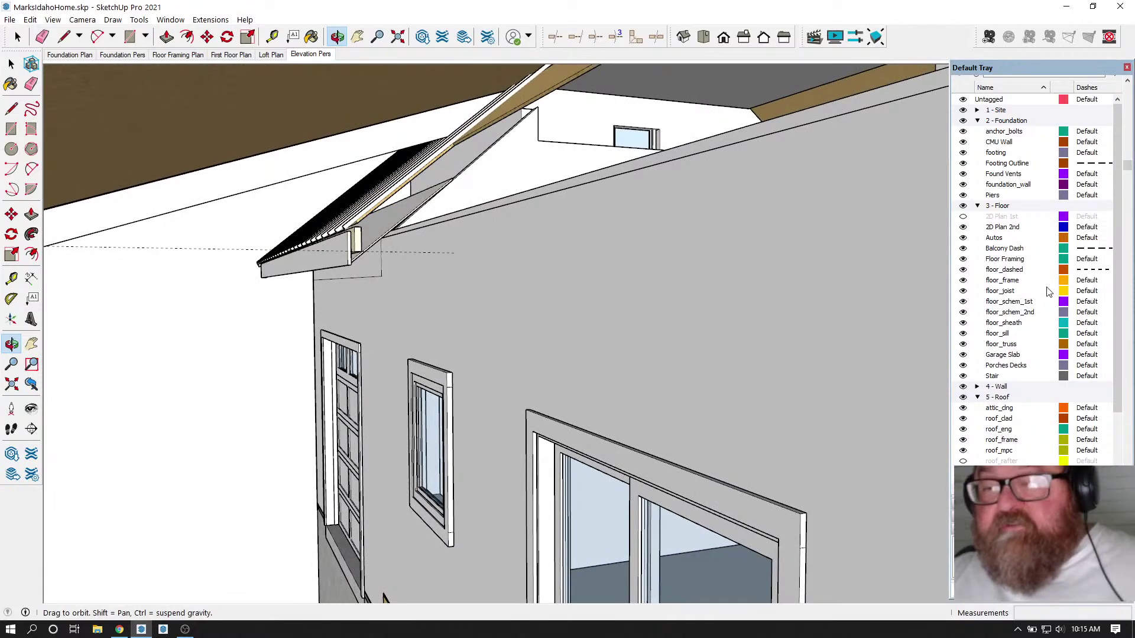
{"action": "scroll", "coordinate": [1017, 330], "scroll_direction": "down", "scroll_amount": 2}
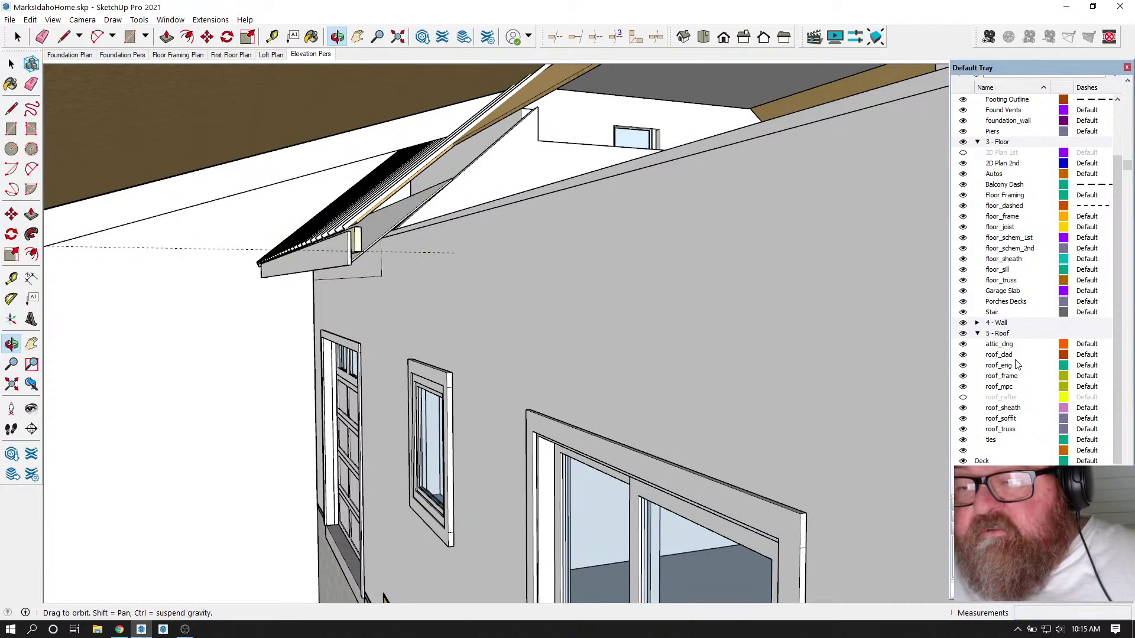
{"action": "left_click", "coordinate": [964, 398]}
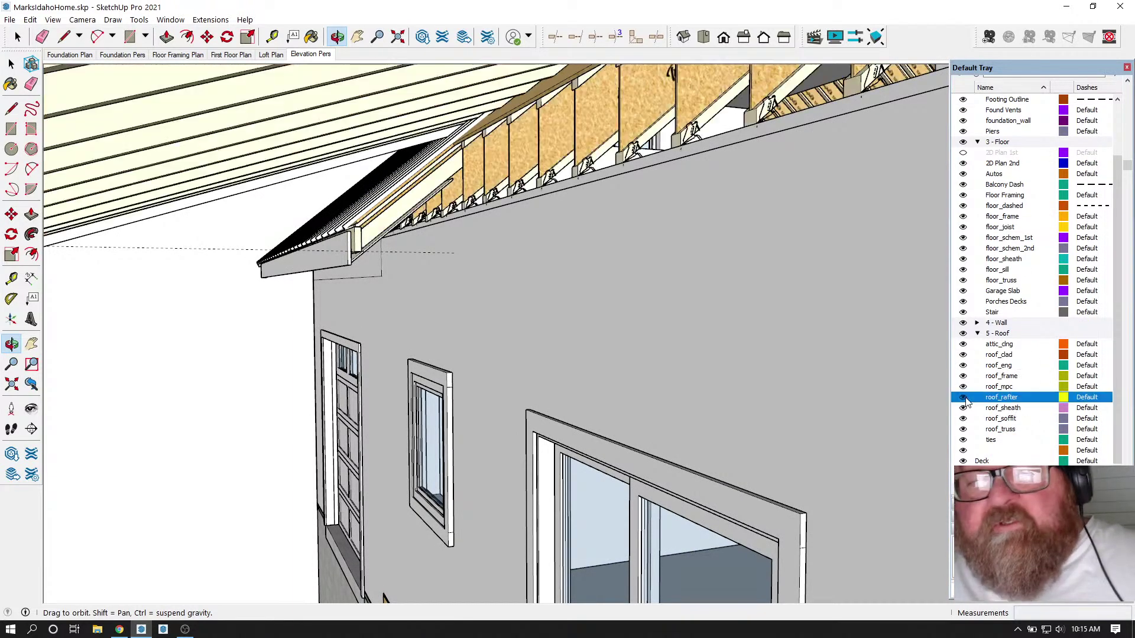
- Measure the vertical height from the wall's top edge up to the underside of the porch roof at the rafters
{"action": "left_click_drag", "start_coordinate": [396, 157], "coordinate": [562, 154]}
{"action": "left_click", "coordinate": [64, 36]}
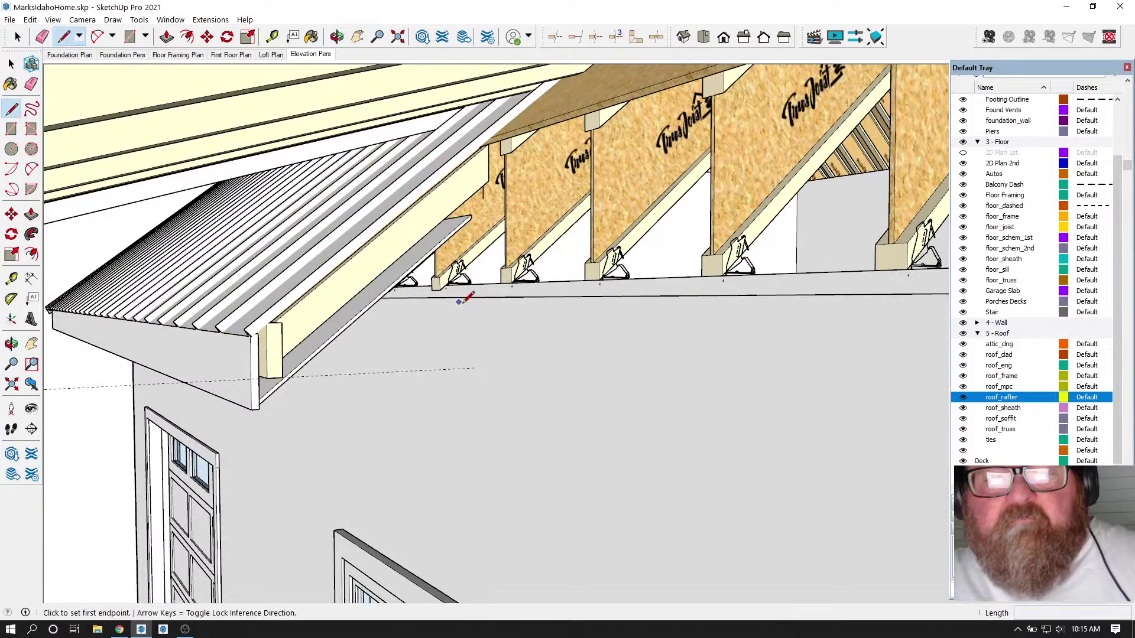
{"action": "left_click", "coordinate": [484, 296]}
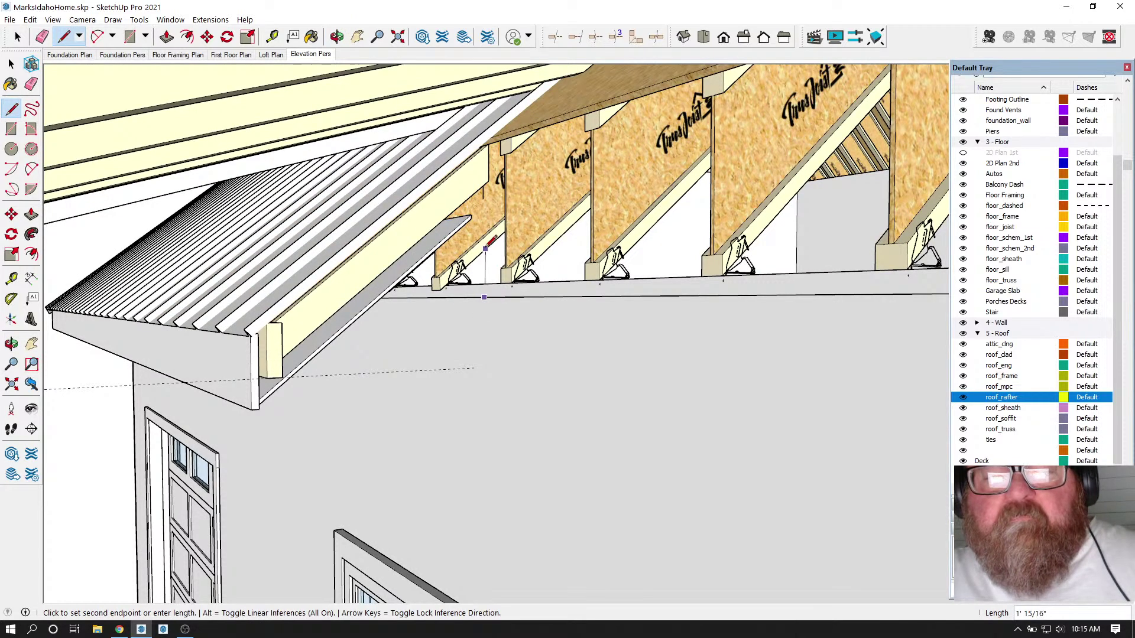
{"action": "key", "text": "Up"}
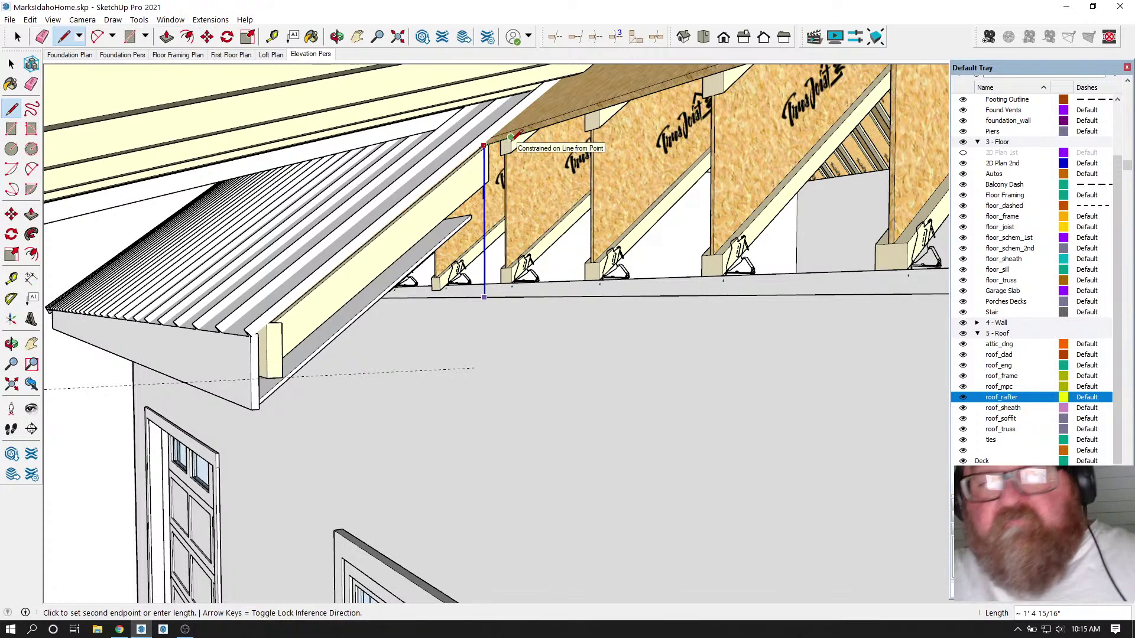
- Place a vertical guide on the pasted face, parallel to the sliding door opening's side, where the eave guide meets the face
{"action": "left_click", "coordinate": [336, 36]}
{"action": "left_click_drag", "start_coordinate": [496, 227], "coordinate": [638, 316]}
{"action": "scroll", "coordinate": [638, 316], "scroll_direction": "down", "scroll_amount": 12}
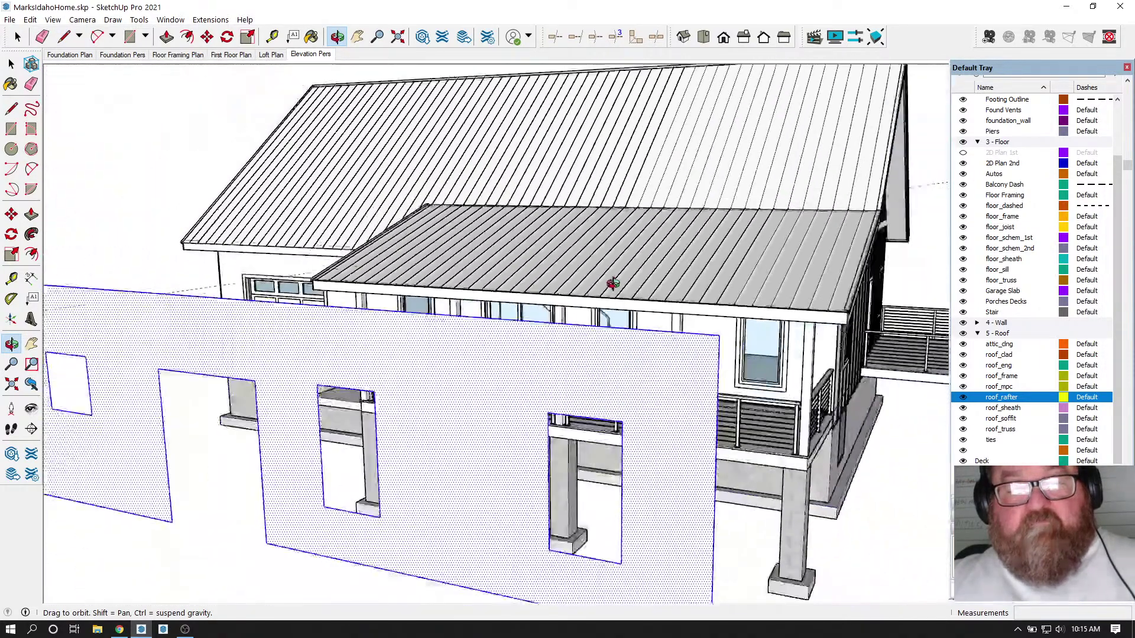
{"action": "scroll", "coordinate": [613, 284], "scroll_direction": "down", "scroll_amount": 5}
{"action": "left_click_drag", "start_coordinate": [457, 336], "coordinate": [553, 390]}
{"action": "scroll", "coordinate": [384, 425], "scroll_direction": "up", "scroll_amount": 5}
{"action": "scroll", "coordinate": [376, 415], "scroll_direction": "up", "scroll_amount": 7}
{"action": "scroll", "coordinate": [458, 343], "scroll_direction": "down", "scroll_amount": 2}
{"action": "scroll", "coordinate": [439, 349], "scroll_direction": "up", "scroll_amount": 3}
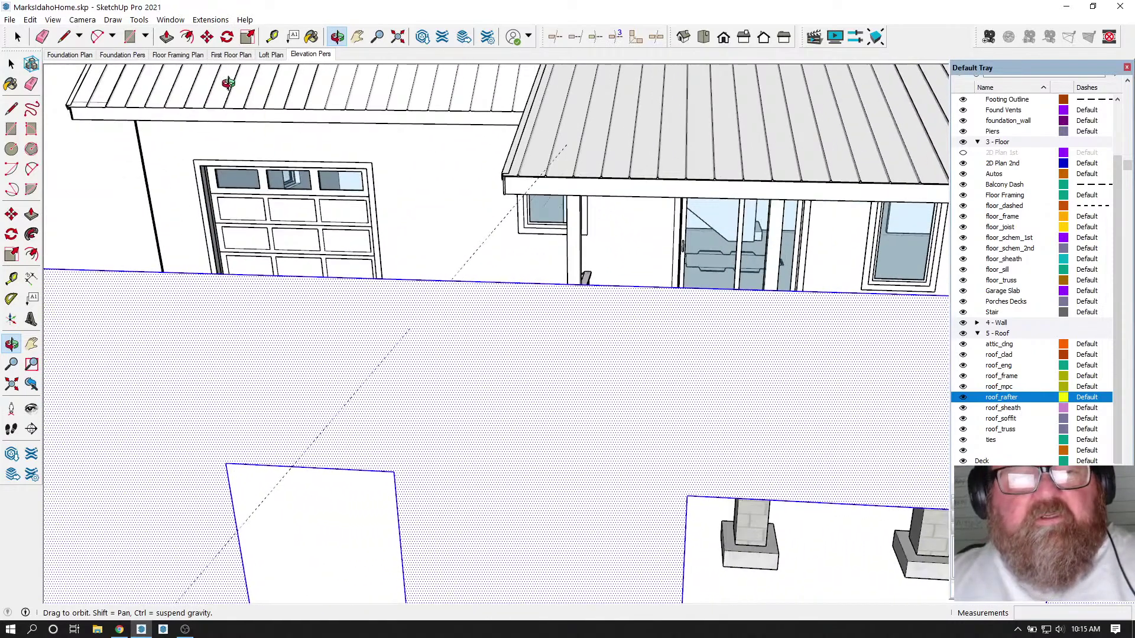
{"action": "left_click", "coordinate": [272, 37]}
{"action": "left_click", "coordinate": [688, 500]}
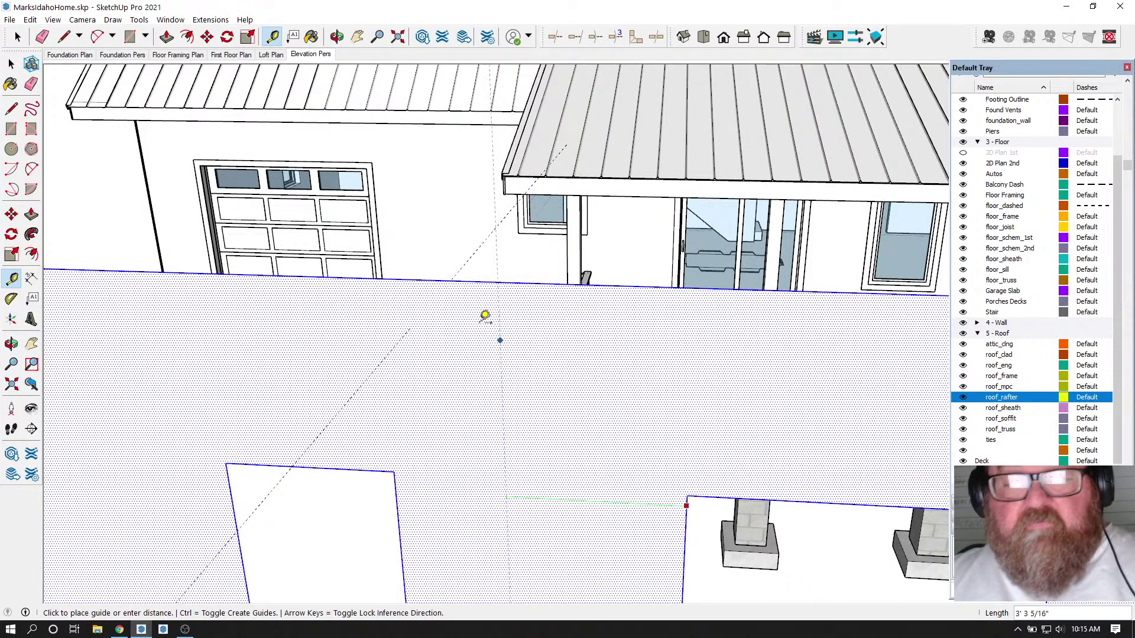
{"action": "left_click", "coordinate": [416, 321]}
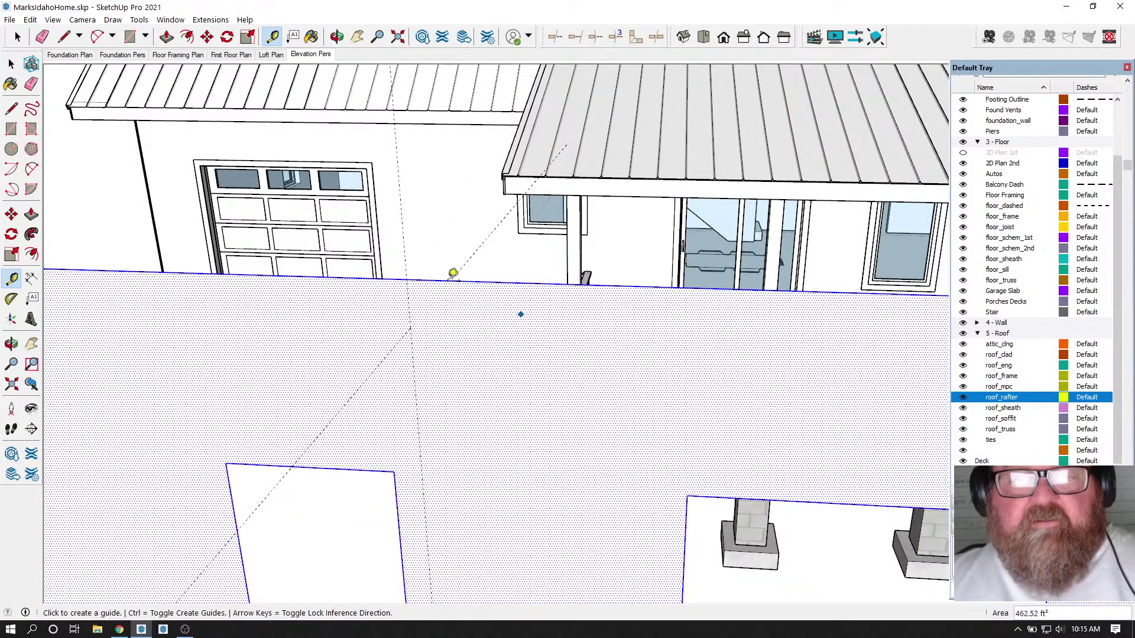
{"action": "scroll", "coordinate": [276, 221], "scroll_direction": "up", "scroll_amount": 2}
{"action": "left_click", "coordinate": [63, 36]}
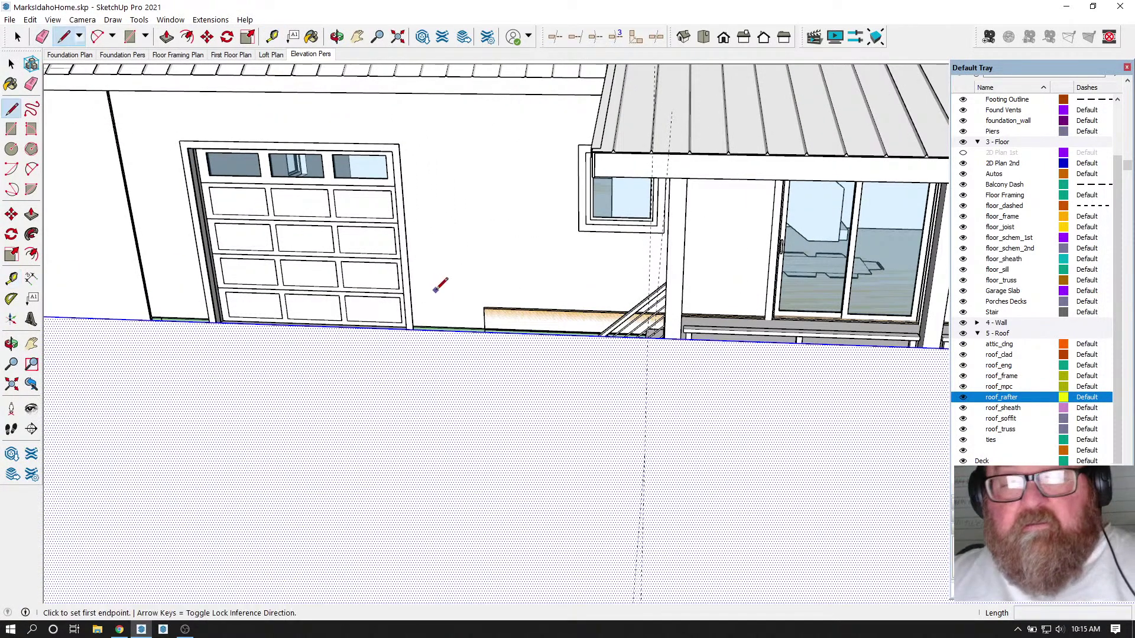
{"action": "scroll", "coordinate": [437, 295], "scroll_direction": "down", "scroll_amount": 2}
{"action": "left_click", "coordinate": [498, 302]}
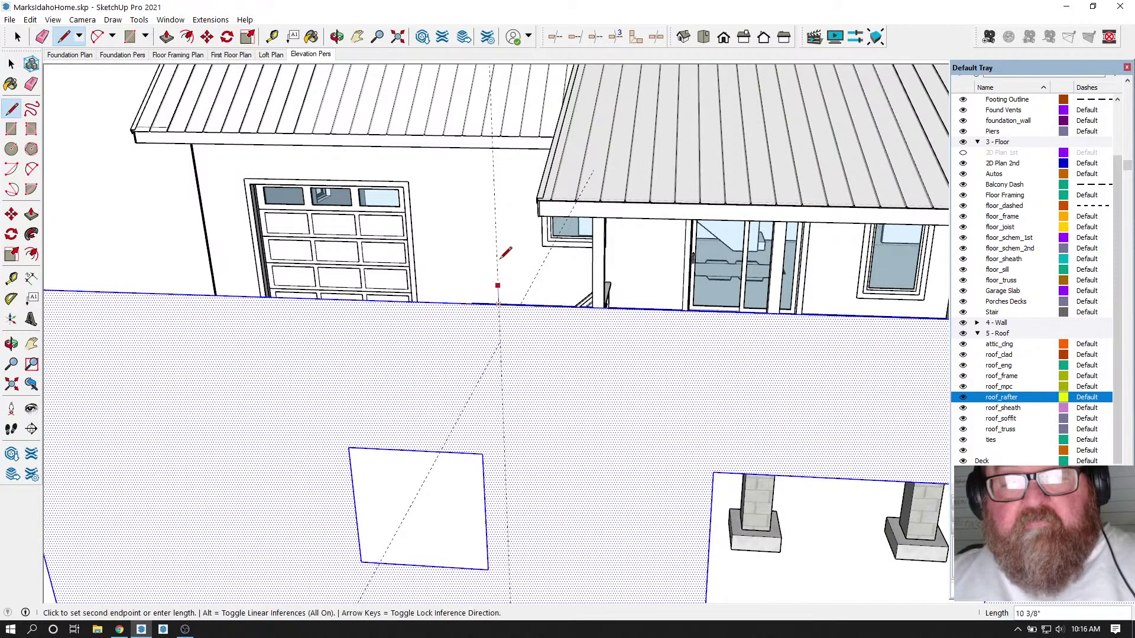
{"action": "left_click", "coordinate": [496, 242]}
{"action": "key", "text": "Escape"}
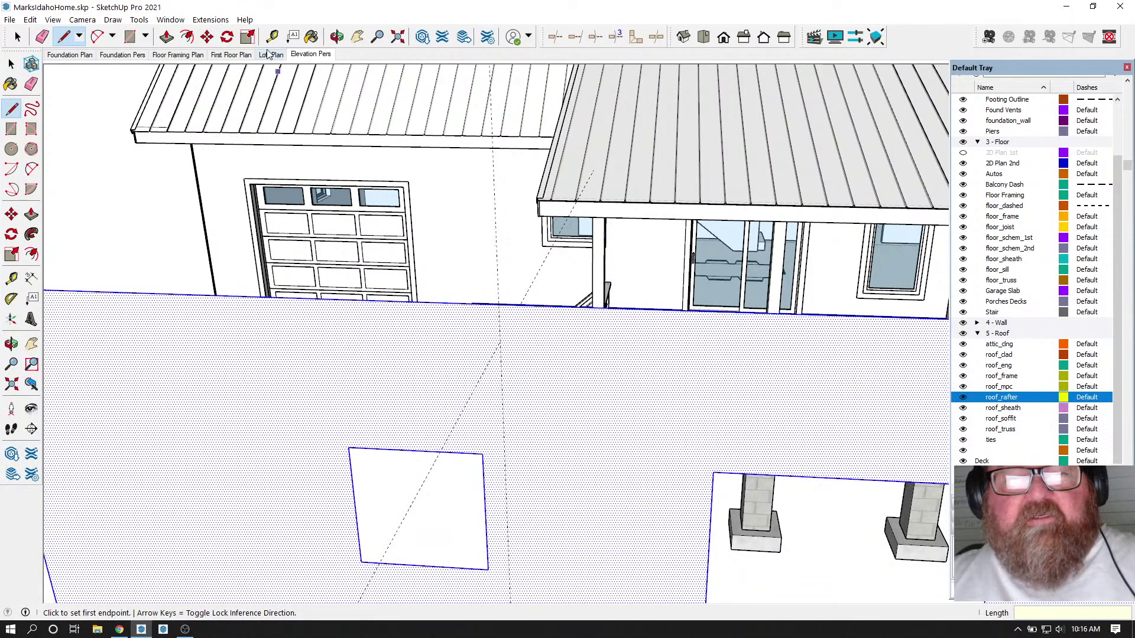
- Draw a 1'4" vertical line up from the pasted face's top edge along the vertical guide
{"action": "left_click", "coordinate": [337, 36]}
{"action": "left_click_drag", "start_coordinate": [464, 139], "coordinate": [366, 134]}
{"action": "key", "text": "l"}
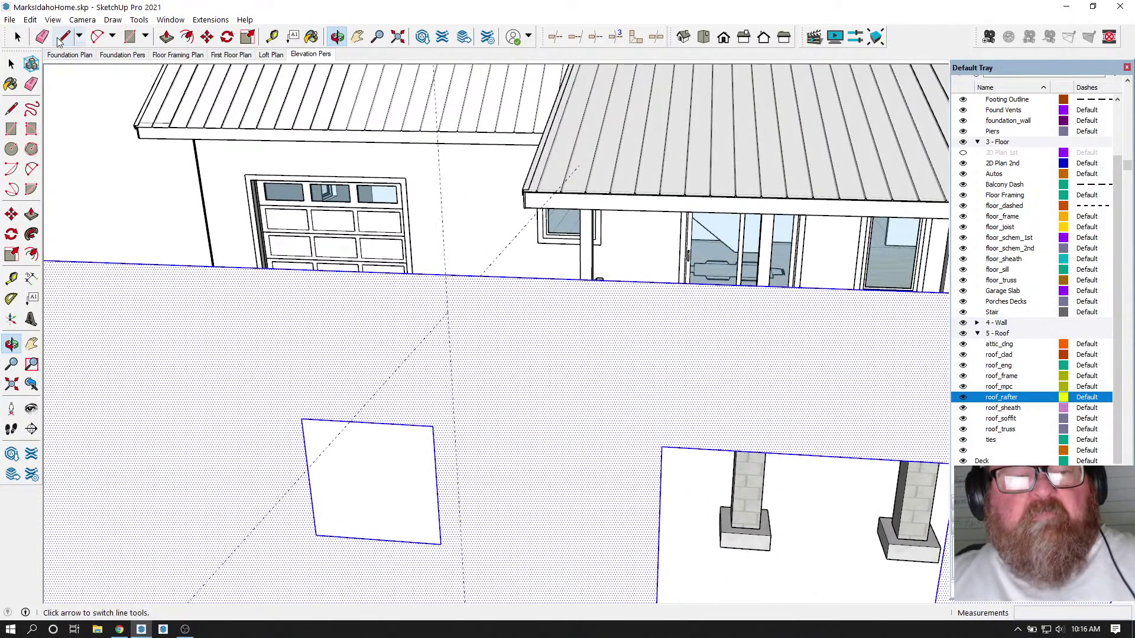
{"action": "left_click", "coordinate": [445, 273]}
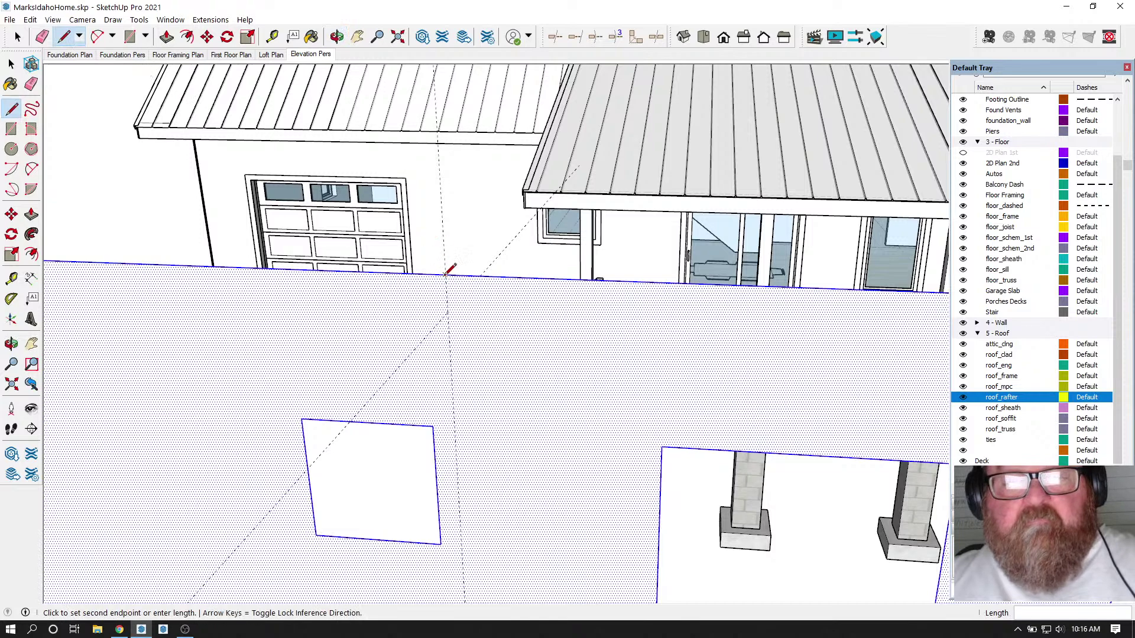
{"action": "left_click", "coordinate": [442, 210]}
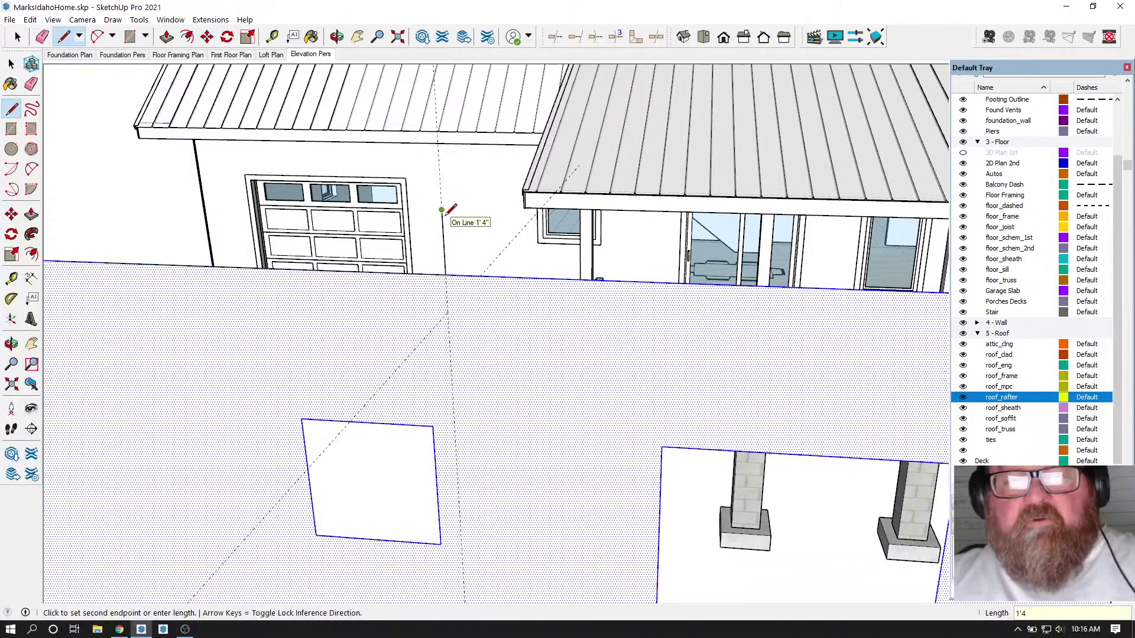
- Draw a level line from the 1'4" riser to above the face's far porch end and close the strip down to the corner
{"action": "middle_click_drag", "start_coordinate": [450, 209], "coordinate": [751, 251]}
{"action": "scroll", "coordinate": [751, 251], "scroll_direction": "up", "scroll_amount": 3}
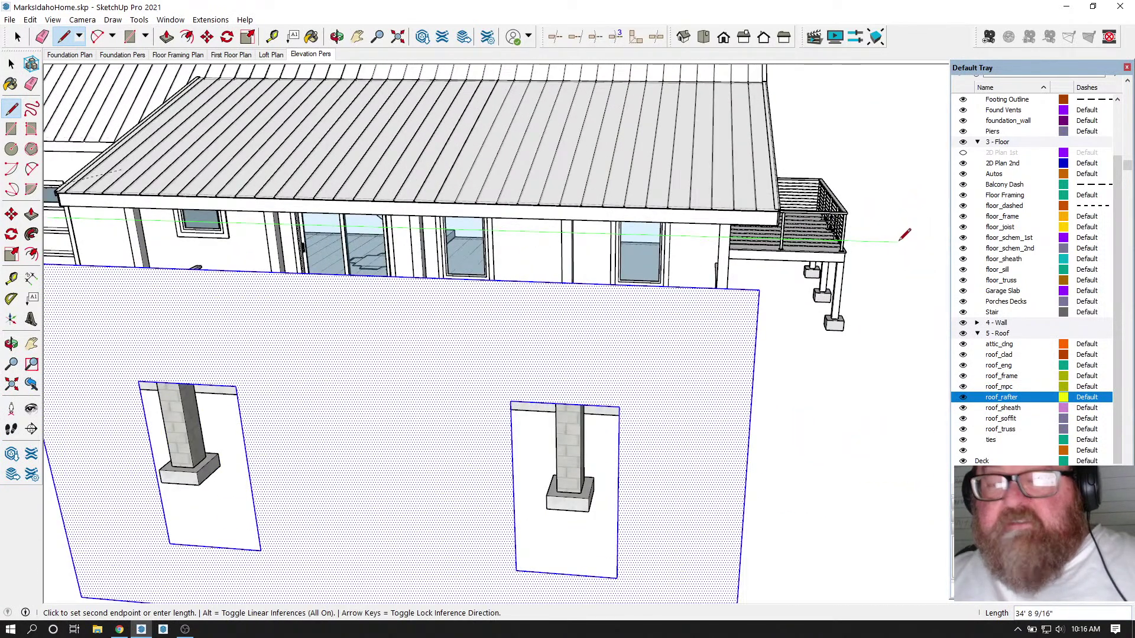
{"action": "key", "text": "Left"}
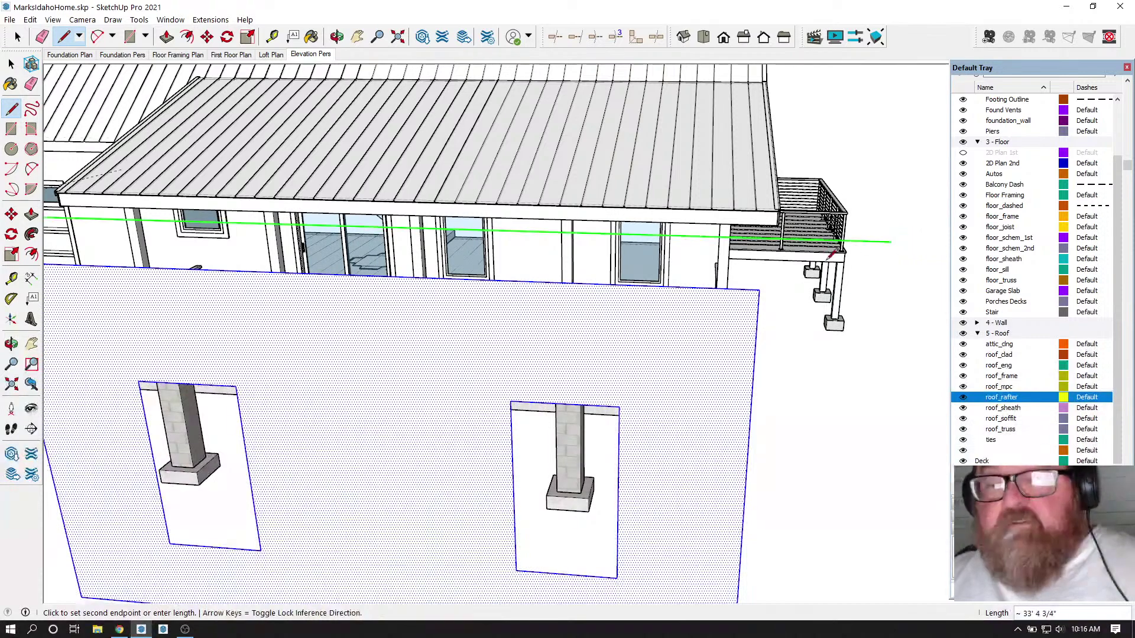
{"action": "key", "text": "Left"}
{"action": "left_click", "coordinate": [763, 288]}
- Erase the edge between the added strip and the original face to merge them into one stepped wall face
{"action": "middle_click_drag", "start_coordinate": [763, 287], "coordinate": [677, 316]}
{"action": "key", "text": "e"}
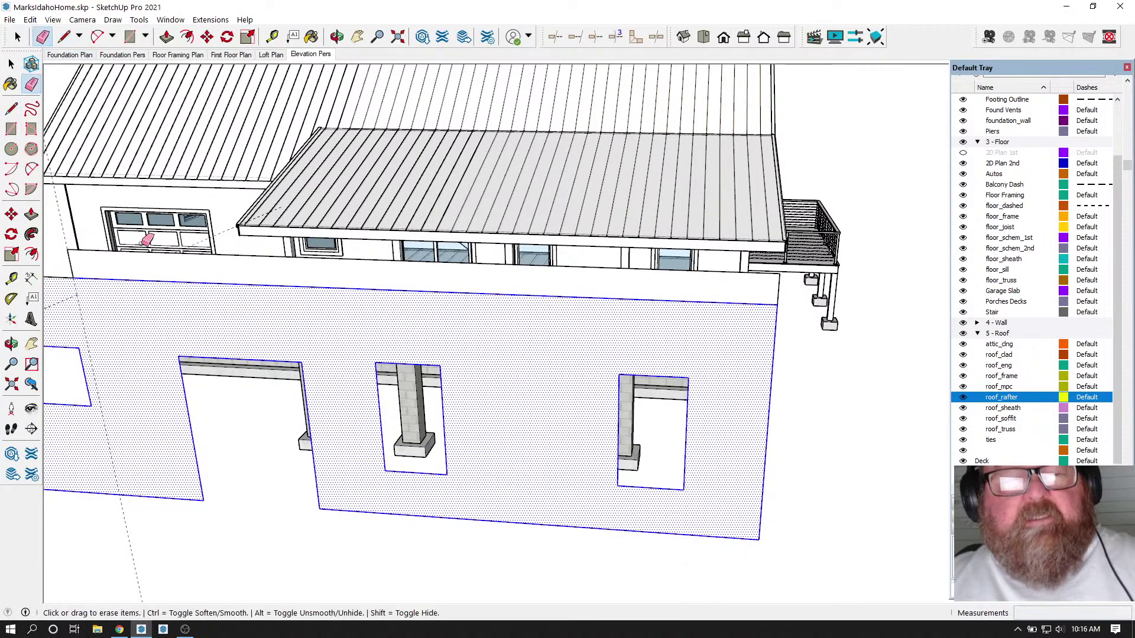
{"action": "mouse_move", "coordinate": [154, 279]}
{"action": "middle_mouse_down"}
{"action": "mouse_move", "coordinate": [374, 325]}
{"action": "mouse_move", "coordinate": [226, 504]}
{"action": "mouse_move", "coordinate": [190, 473]}
{"action": "middle_mouse_up"}
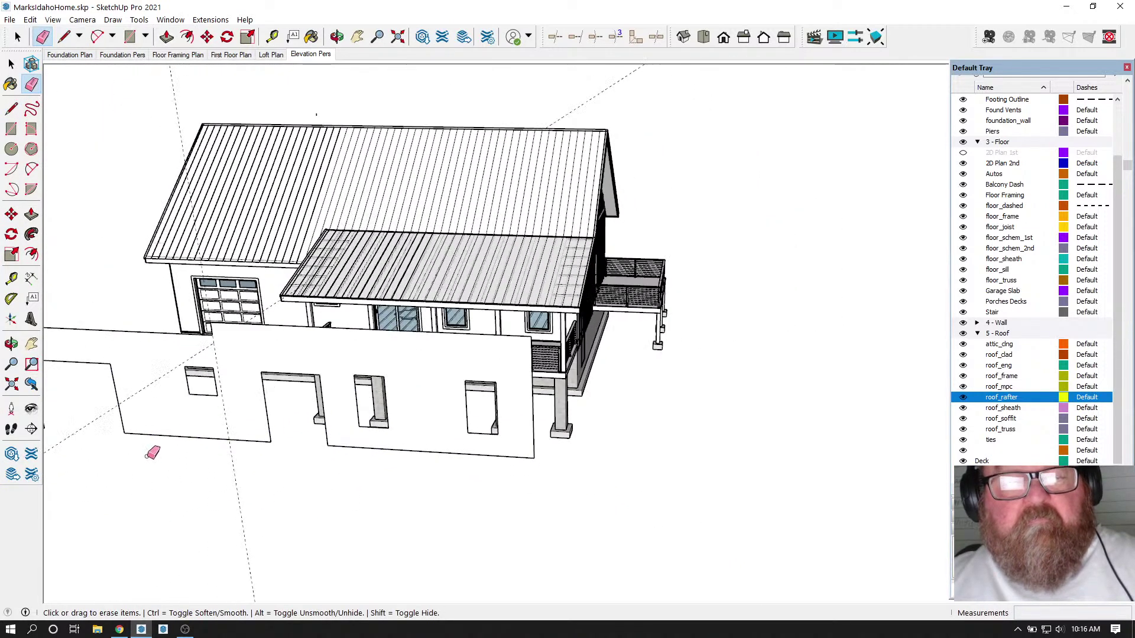
{"action": "middle_click_drag", "start_coordinate": [567, 505], "coordinate": [291, 479]}
{"action": "scroll", "coordinate": [331, 401], "scroll_direction": "up", "scroll_amount": 4}
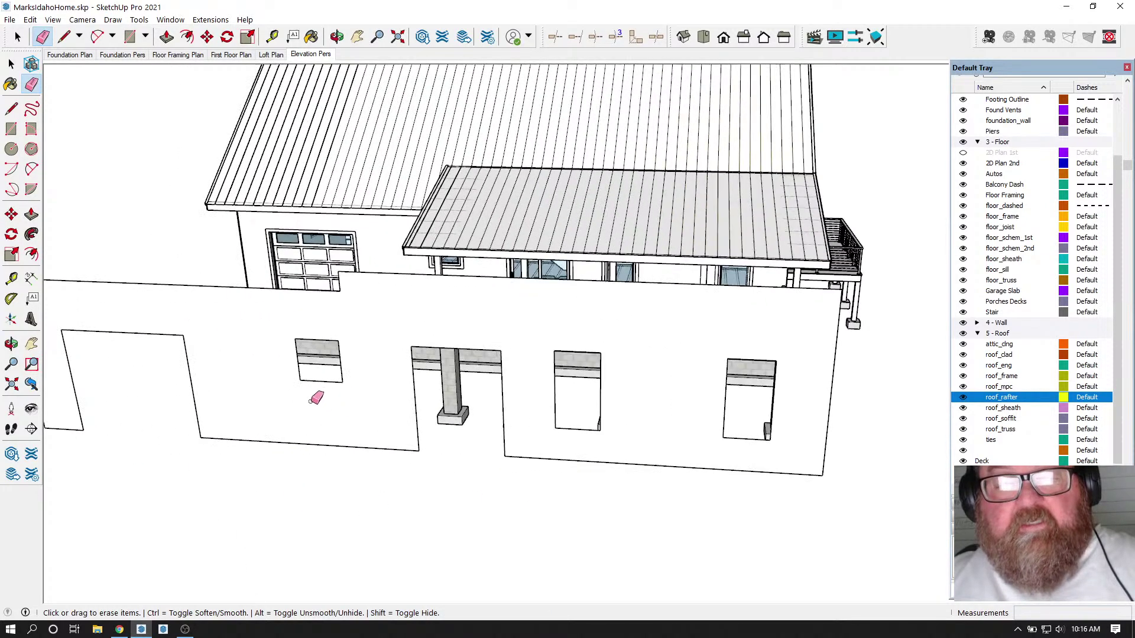
- Push/Pull the detached stepped wall face to a thickness of 3/8"
{"action": "middle_click_drag", "start_coordinate": [372, 213], "coordinate": [528, 350]}
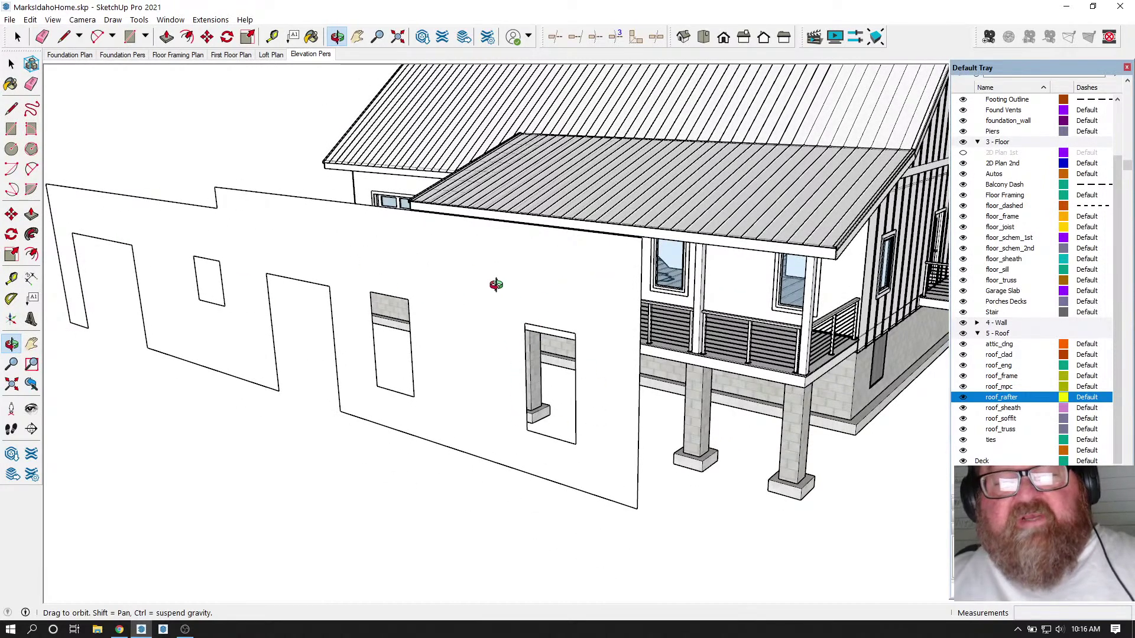
{"action": "middle_click_drag", "start_coordinate": [530, 291], "coordinate": [555, 337]}
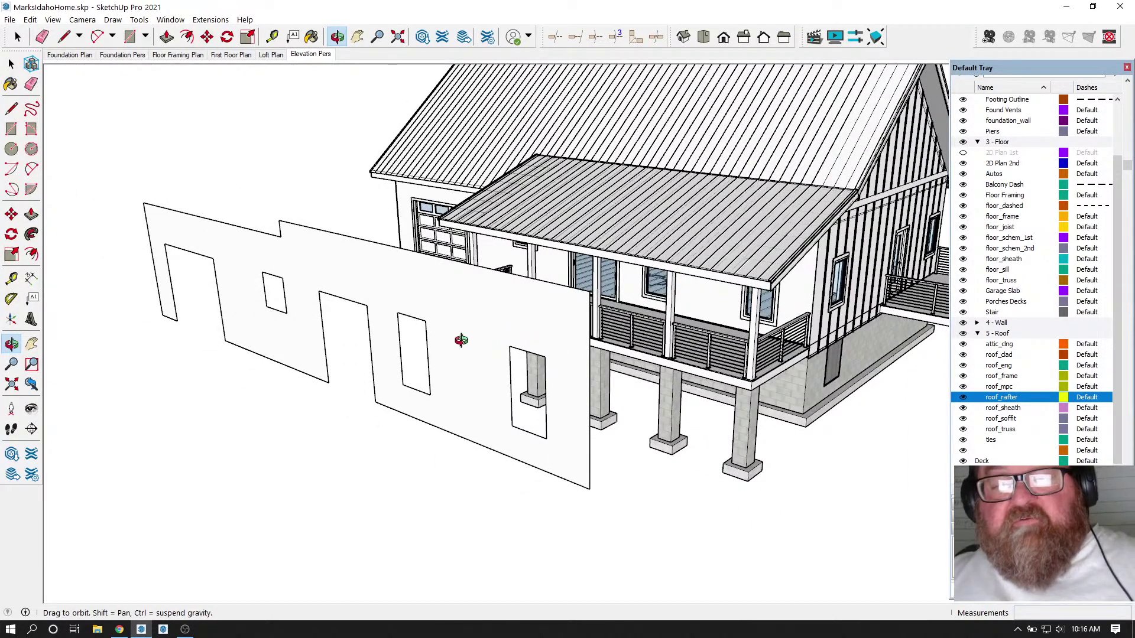
{"action": "middle_click_drag", "start_coordinate": [548, 362], "coordinate": [500, 315]}
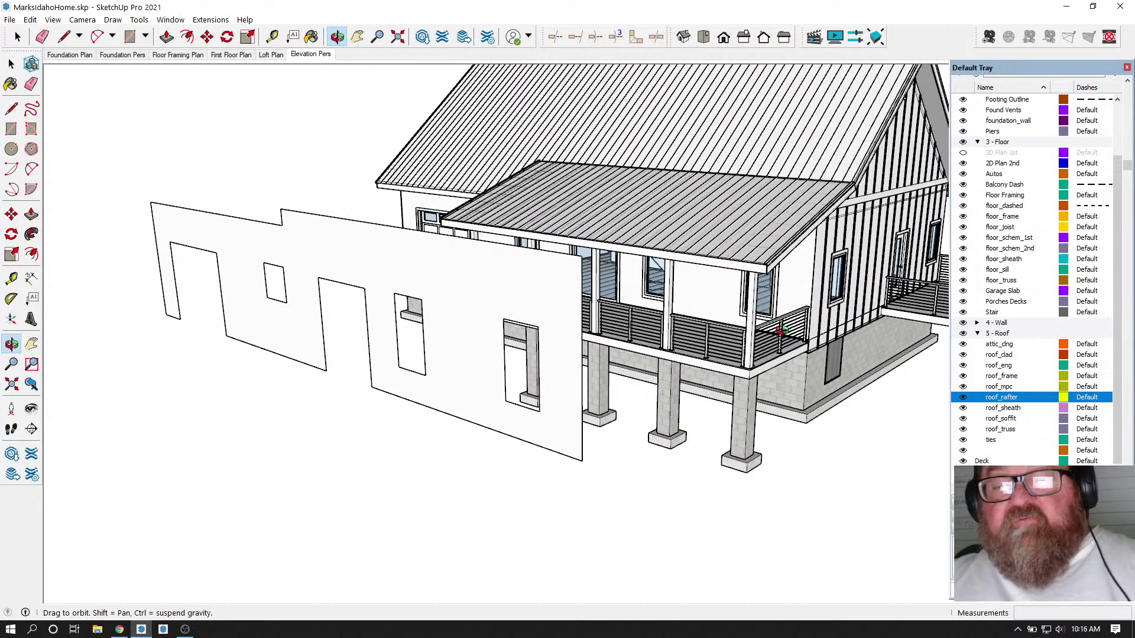
{"action": "middle_click_drag", "start_coordinate": [483, 308], "coordinate": [448, 326]}
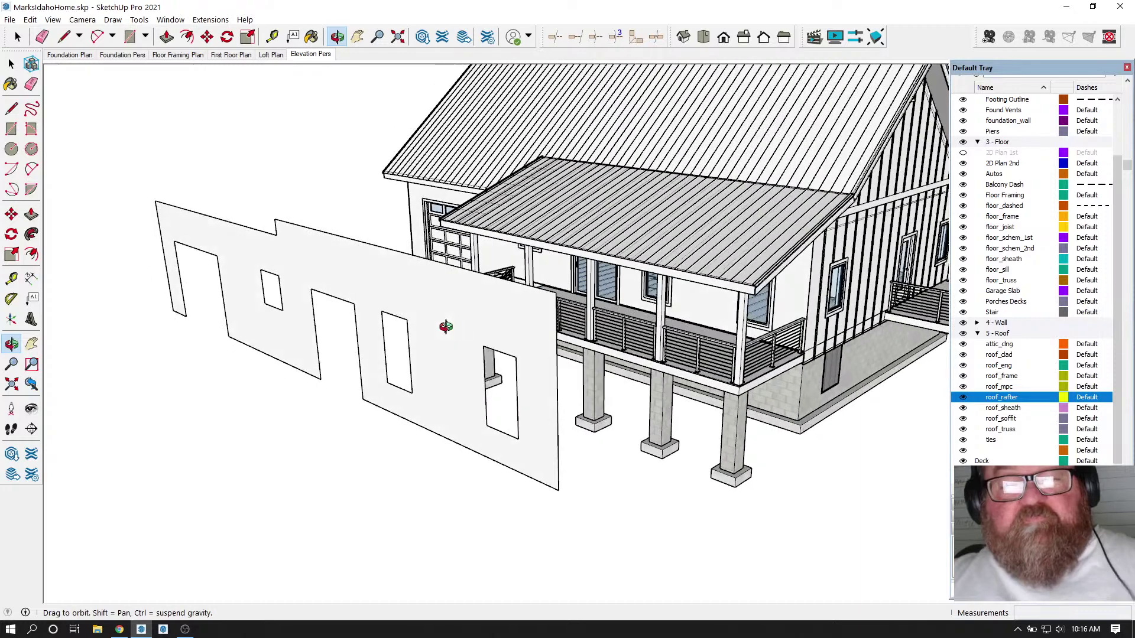
{"action": "left_click", "coordinate": [18, 37]}
{"action": "left_click", "coordinate": [342, 248]}
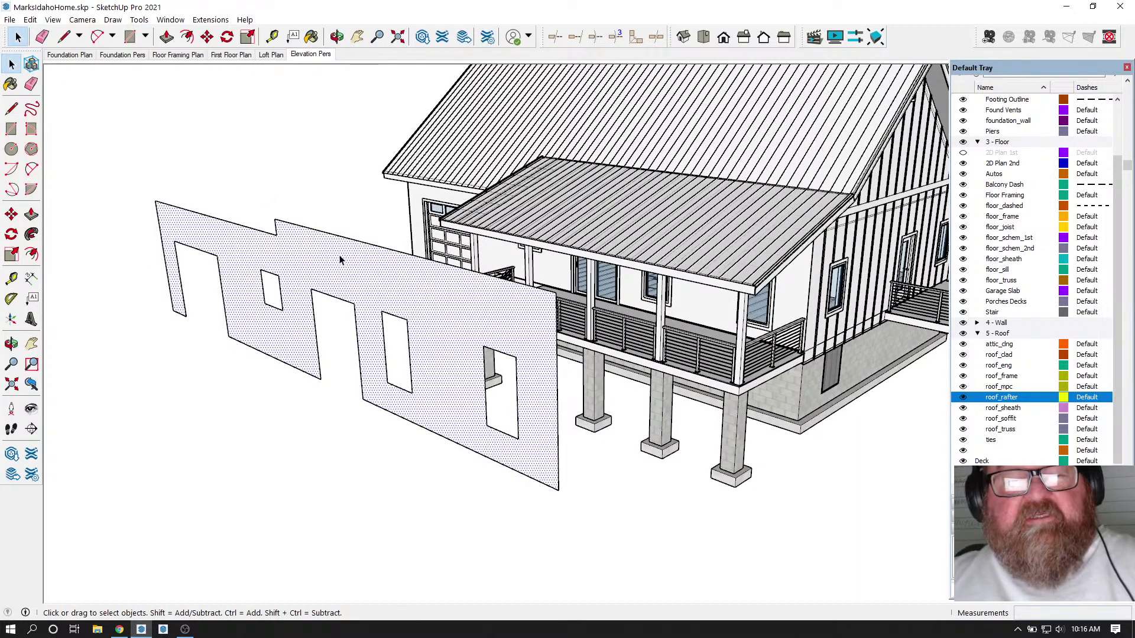
{"action": "left_click", "coordinate": [207, 37]}
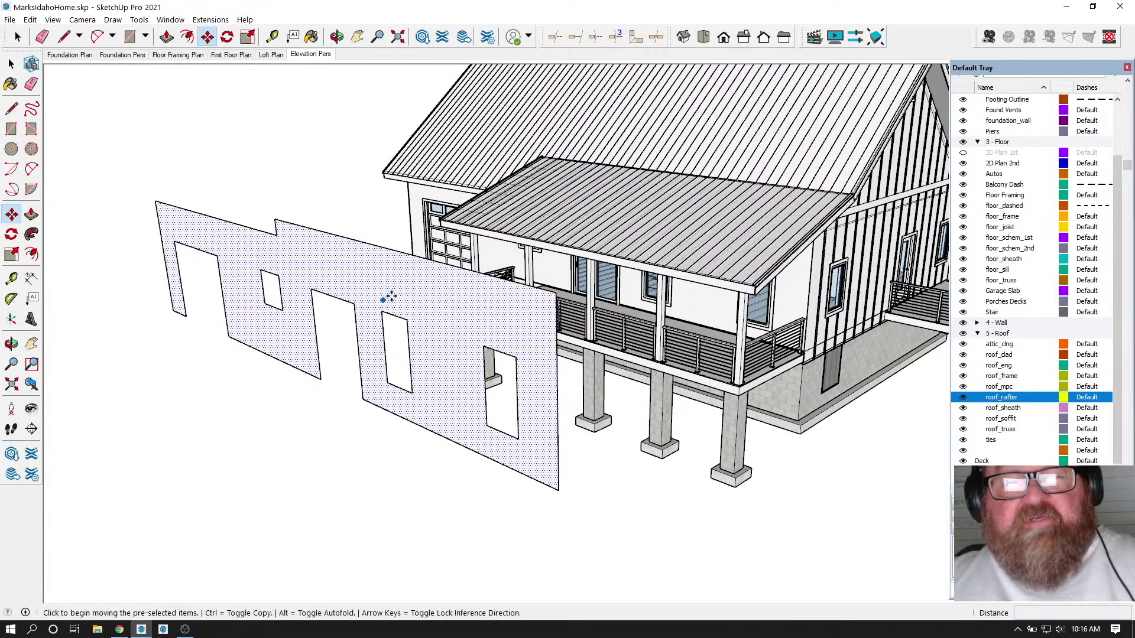
{"action": "left_click", "coordinate": [391, 295]}
{"action": "left_click", "coordinate": [393, 295]}
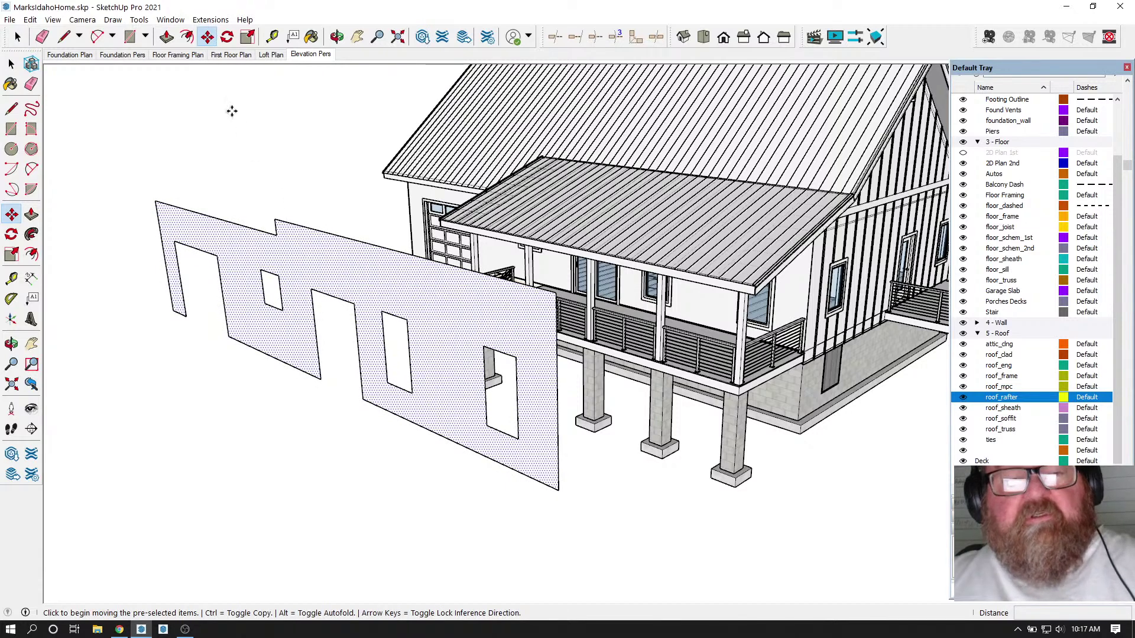
{"action": "left_click", "coordinate": [166, 36]}
{"action": "left_click", "coordinate": [423, 285]}
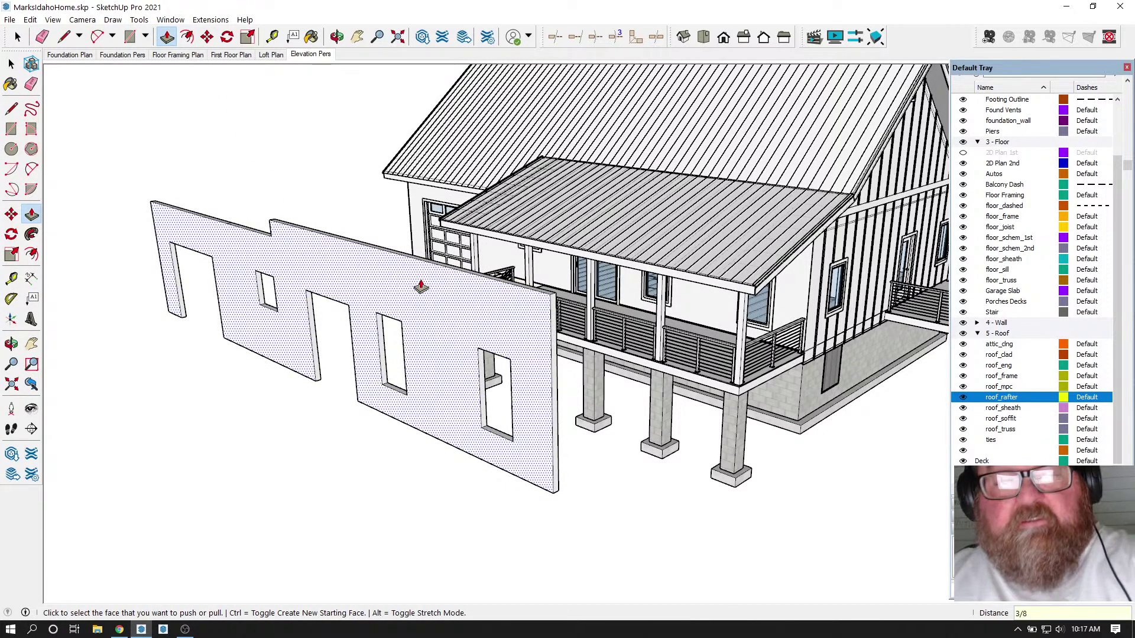
{"action": "type", "text": "3/8"}
{"action": "key", "text": "Return"}
- Open the Wall Cladding settings of the Instant Cladding extension
{"action": "left_click", "coordinate": [337, 37]}
{"action": "left_click_drag", "start_coordinate": [506, 284], "coordinate": [397, 316]}
{"action": "scroll", "coordinate": [396, 316], "scroll_direction": "up", "scroll_amount": 1}
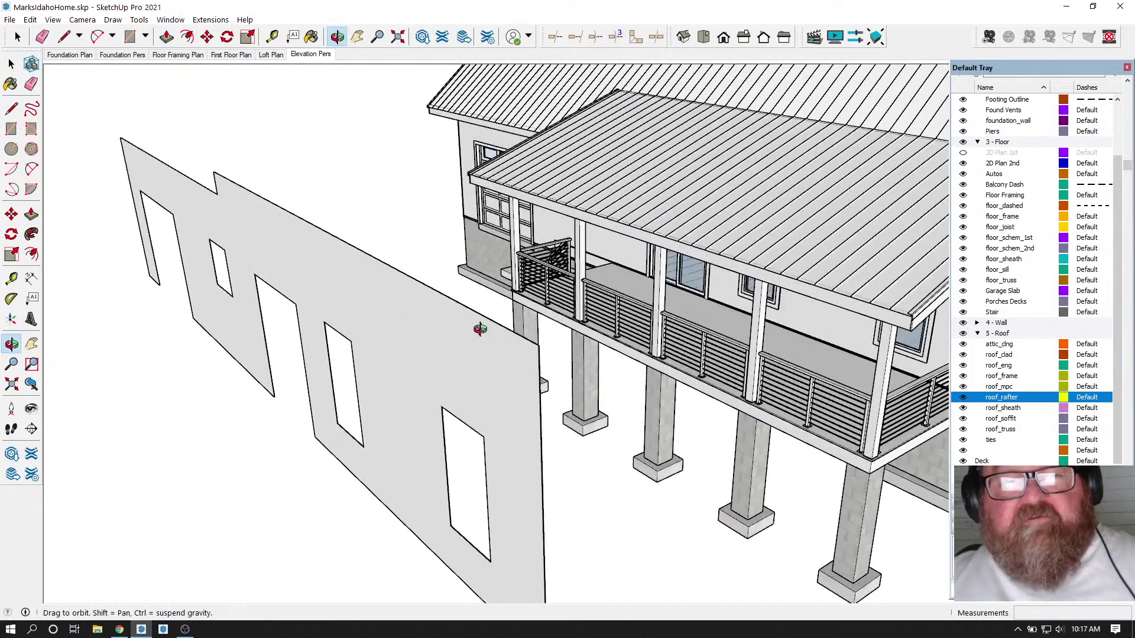
{"action": "left_click_drag", "start_coordinate": [465, 346], "coordinate": [475, 309]}
{"action": "scroll", "coordinate": [474, 310], "scroll_direction": "down", "scroll_amount": 1}
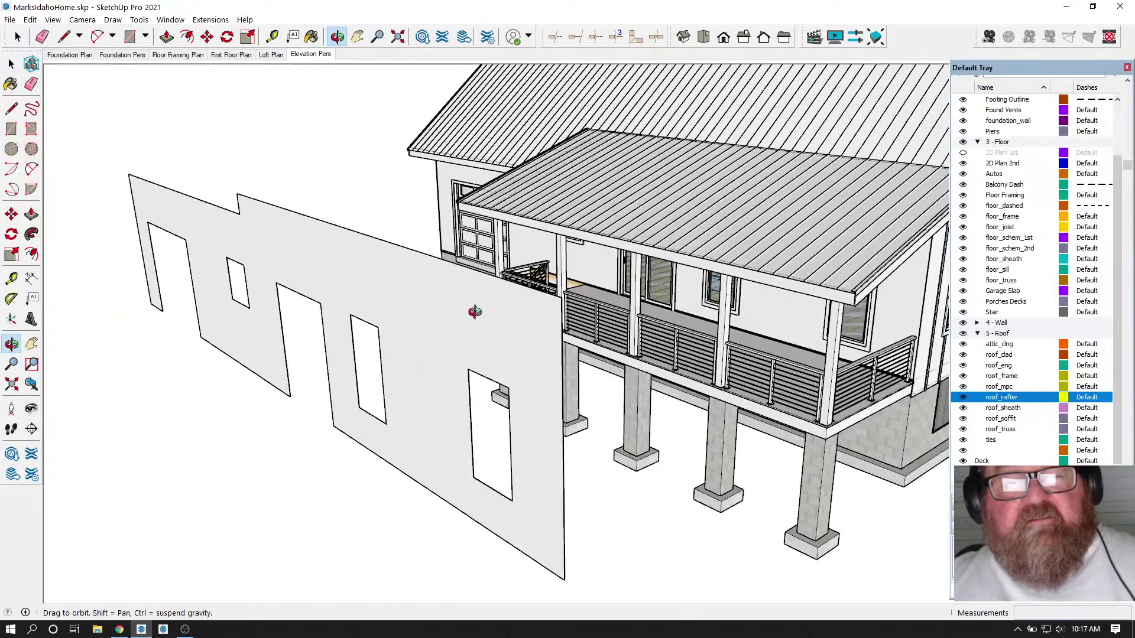
{"action": "scroll", "coordinate": [485, 321], "scroll_direction": "down", "scroll_amount": 1}
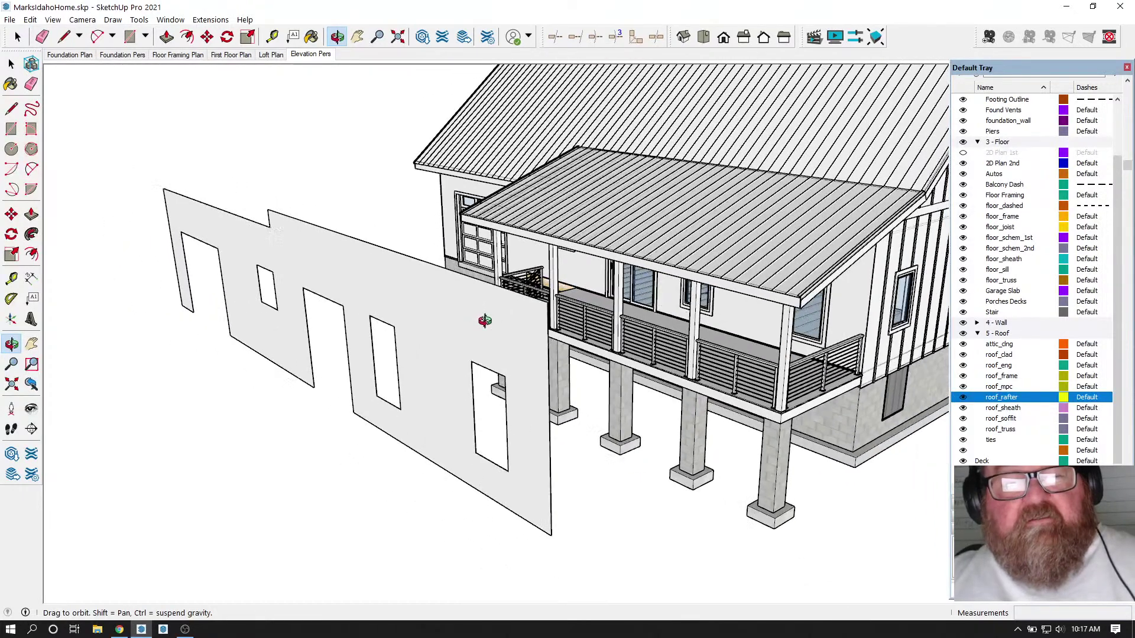
{"action": "left_click", "coordinate": [210, 19]}
{"action": "mouse_move", "coordinate": [231, 92]}
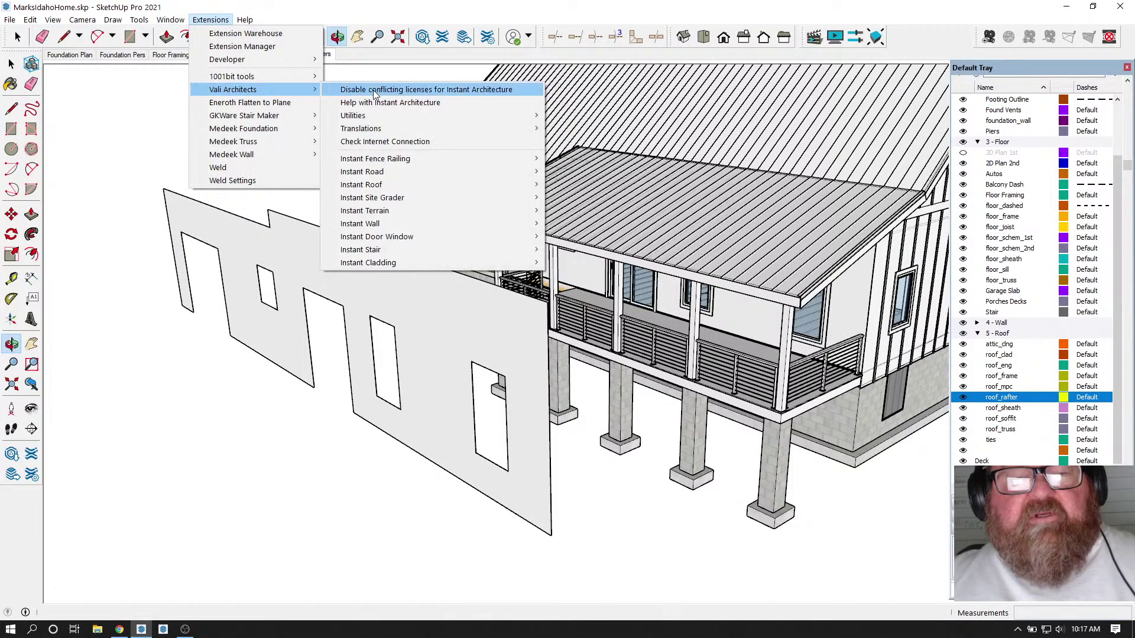
{"action": "mouse_move", "coordinate": [389, 265]}
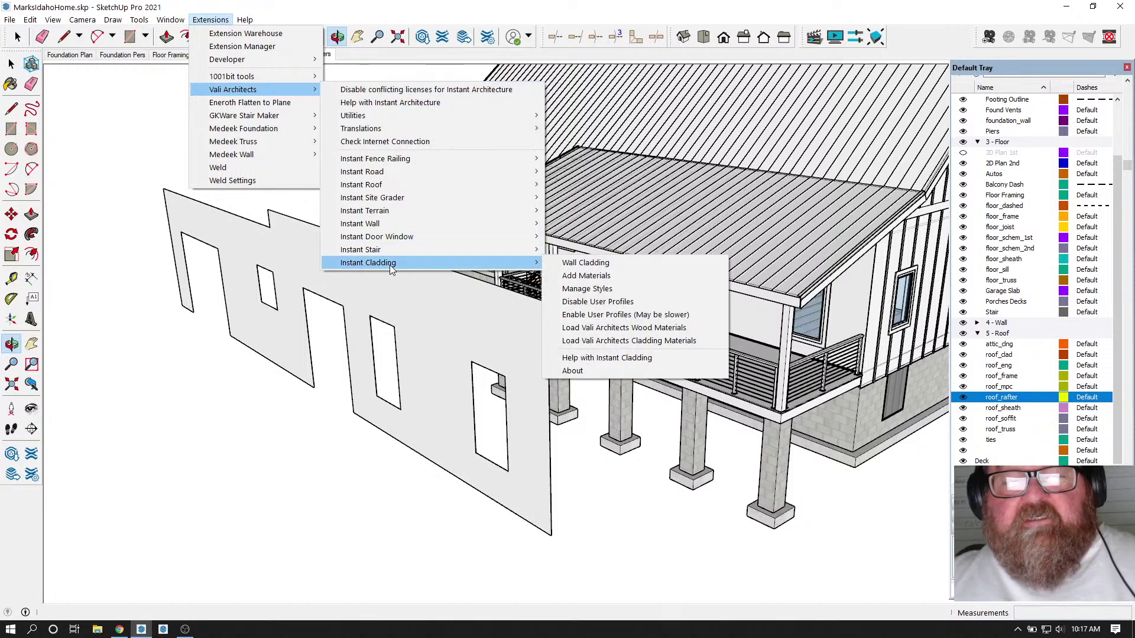
{"action": "left_click", "coordinate": [573, 263]}
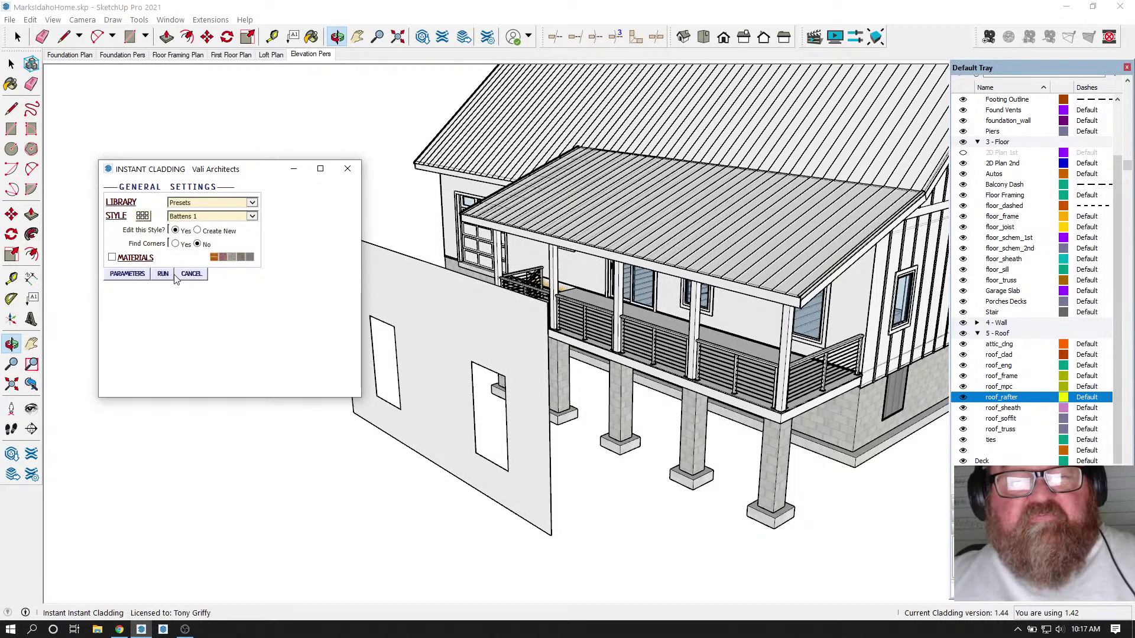
- Run the Battens 1 preset cladding on the large outer face of the detached wall panel
{"action": "left_click", "coordinate": [163, 275]}
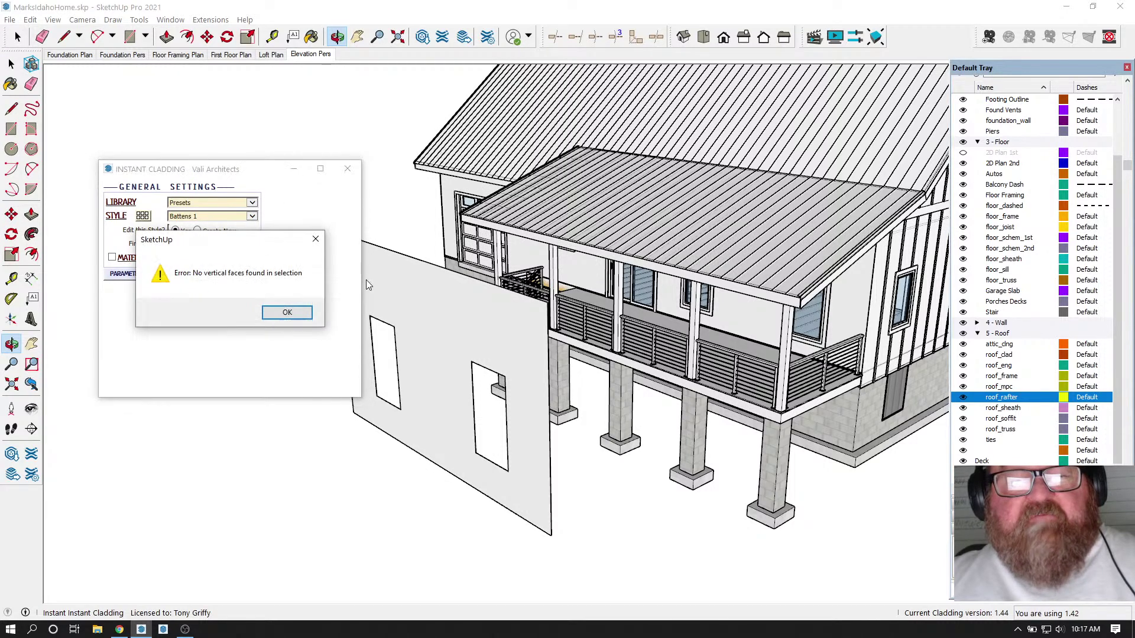
{"action": "left_click", "coordinate": [293, 320]}
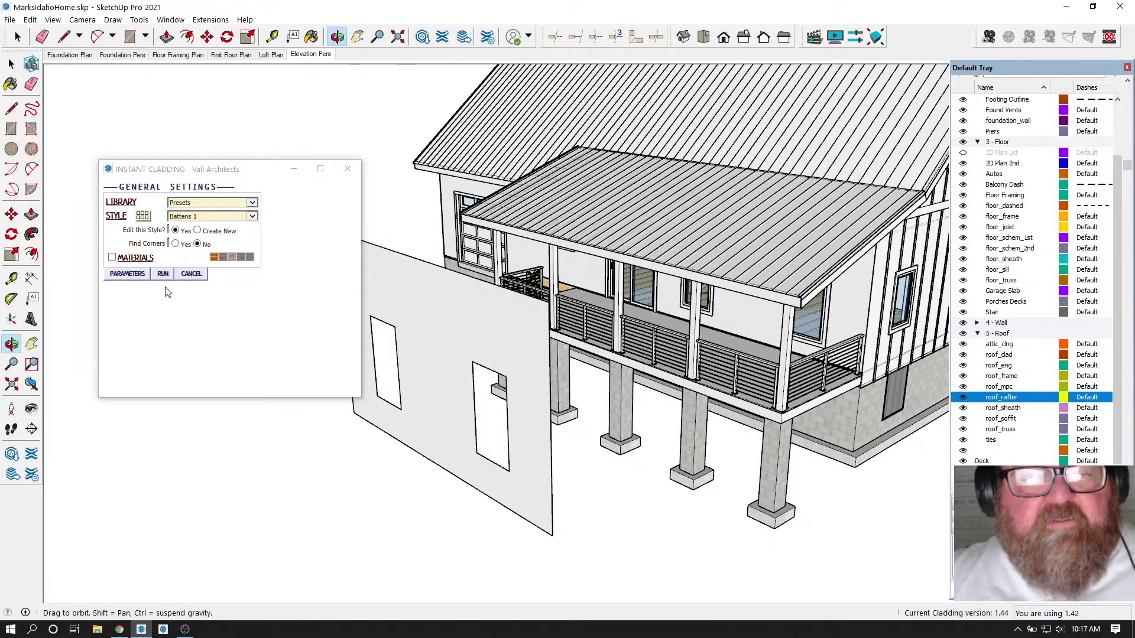
{"action": "left_click", "coordinate": [18, 36]}
{"action": "left_click", "coordinate": [402, 284]}
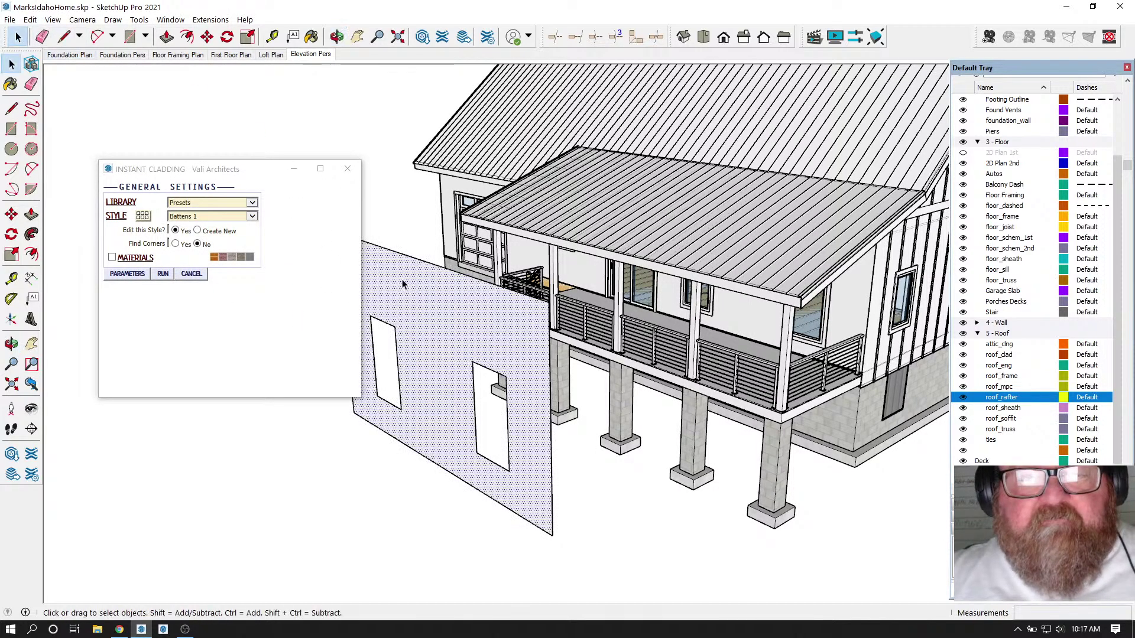
{"action": "left_click", "coordinate": [162, 275]}
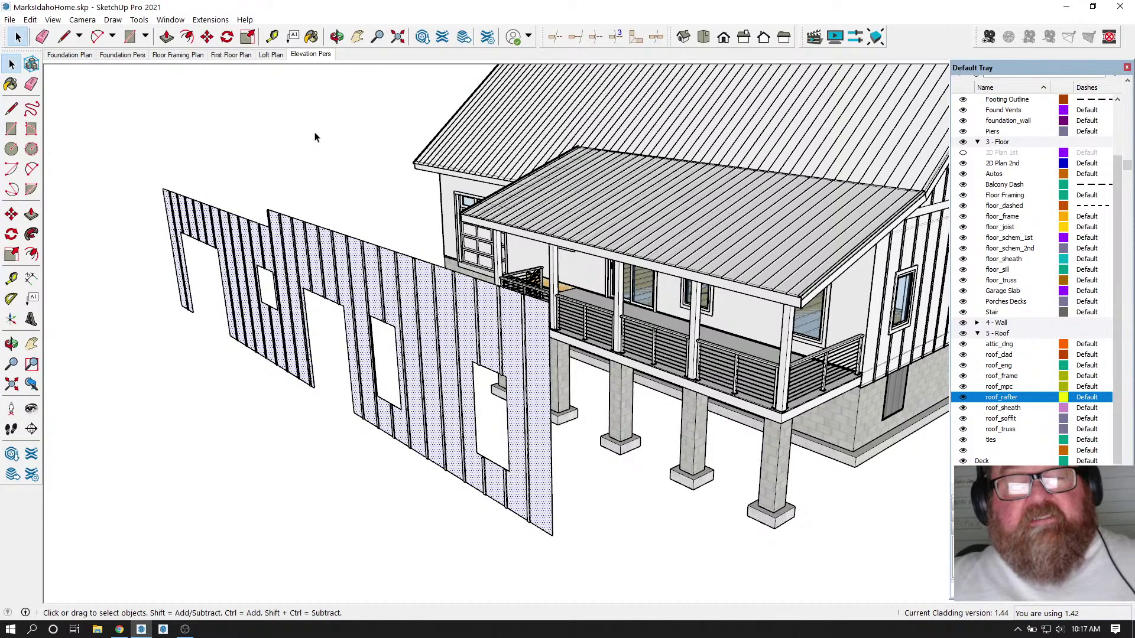
- Select the whole detached wall panel together with its battens and make it a group
{"action": "left_click", "coordinate": [337, 37]}
{"action": "left_click_drag", "start_coordinate": [379, 260], "coordinate": [314, 247]}
{"action": "key", "text": "space"}
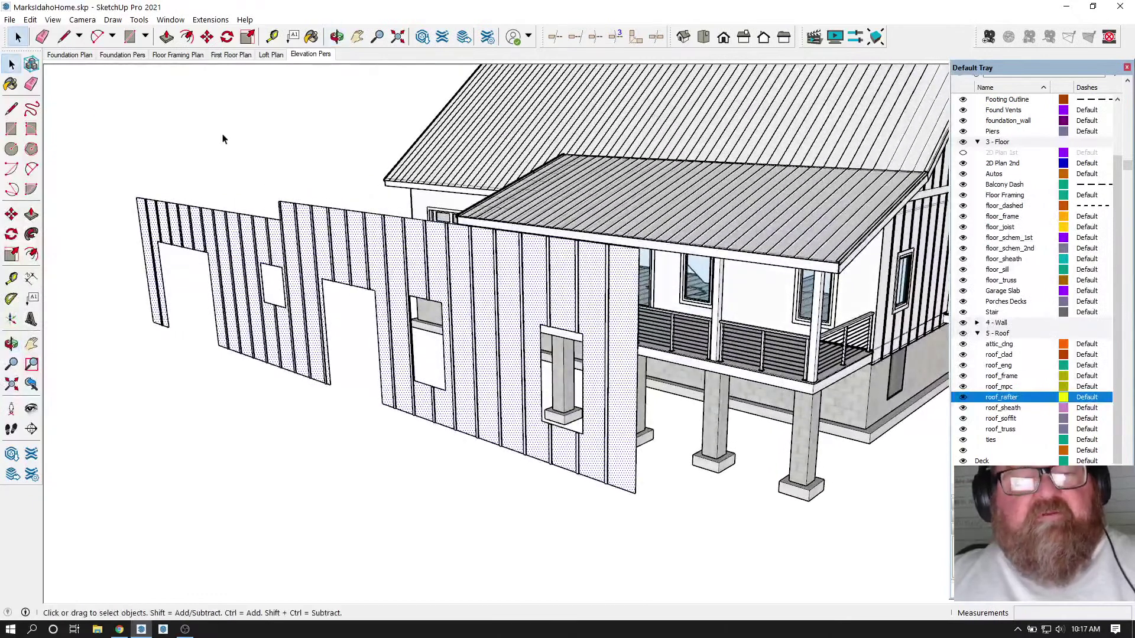
{"action": "left_click", "coordinate": [224, 142]}
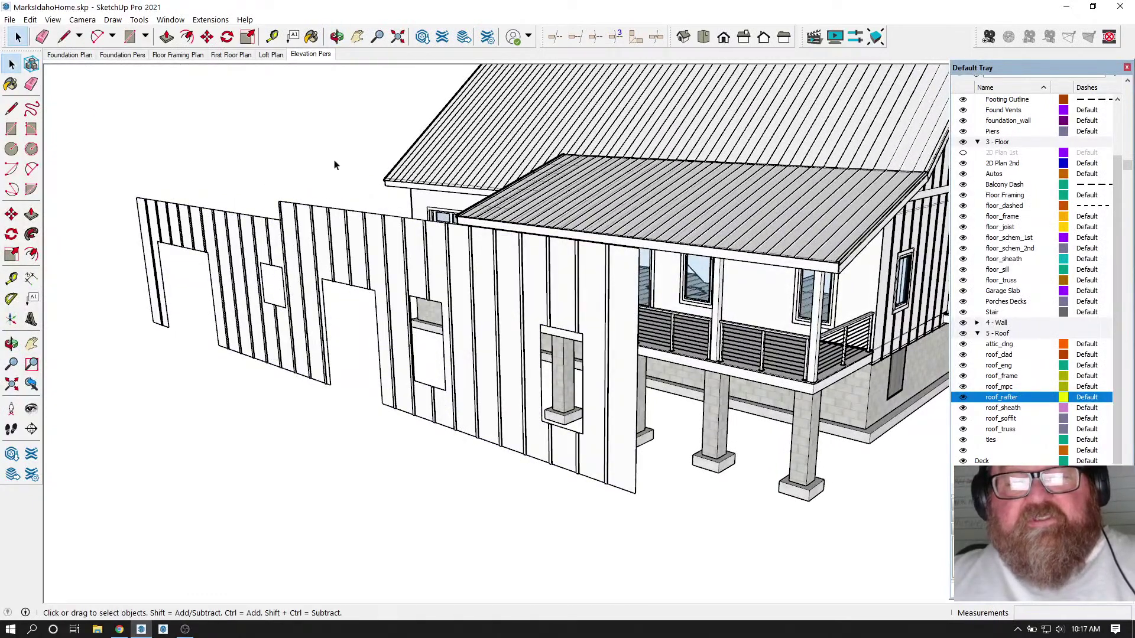
{"action": "left_click", "coordinate": [337, 37]}
{"action": "left_click_drag", "start_coordinate": [468, 302], "coordinate": [378, 295]}
{"action": "key", "text": "space"}
{"action": "left_click_drag", "start_coordinate": [226, 171], "coordinate": [438, 478]}
{"action": "right_click", "coordinate": [355, 263]}
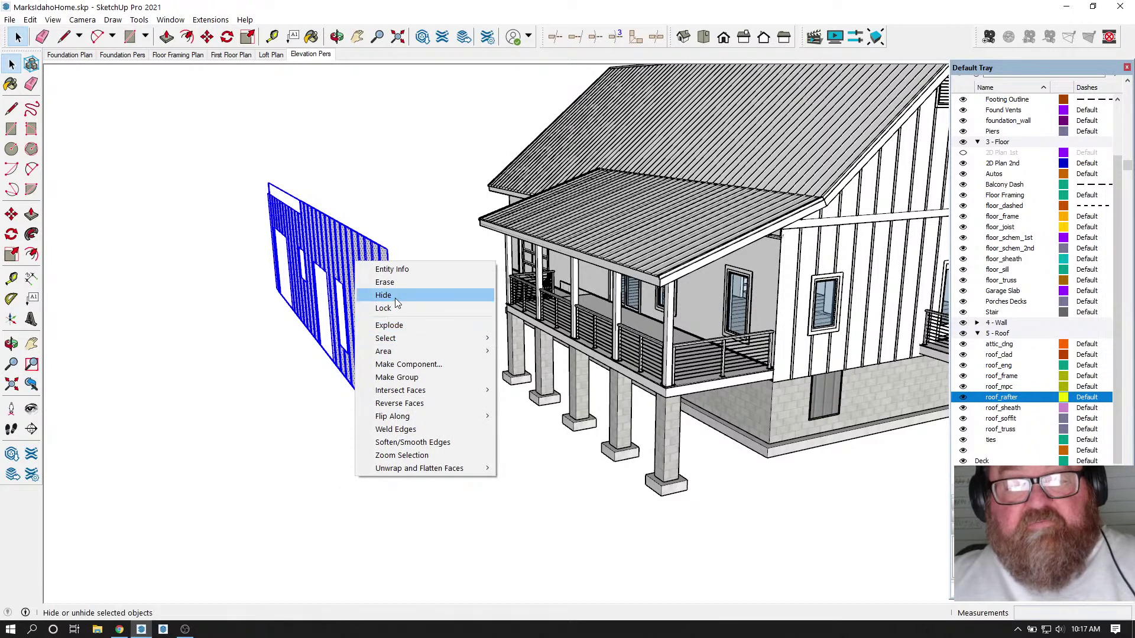
{"action": "left_click", "coordinate": [422, 378]}
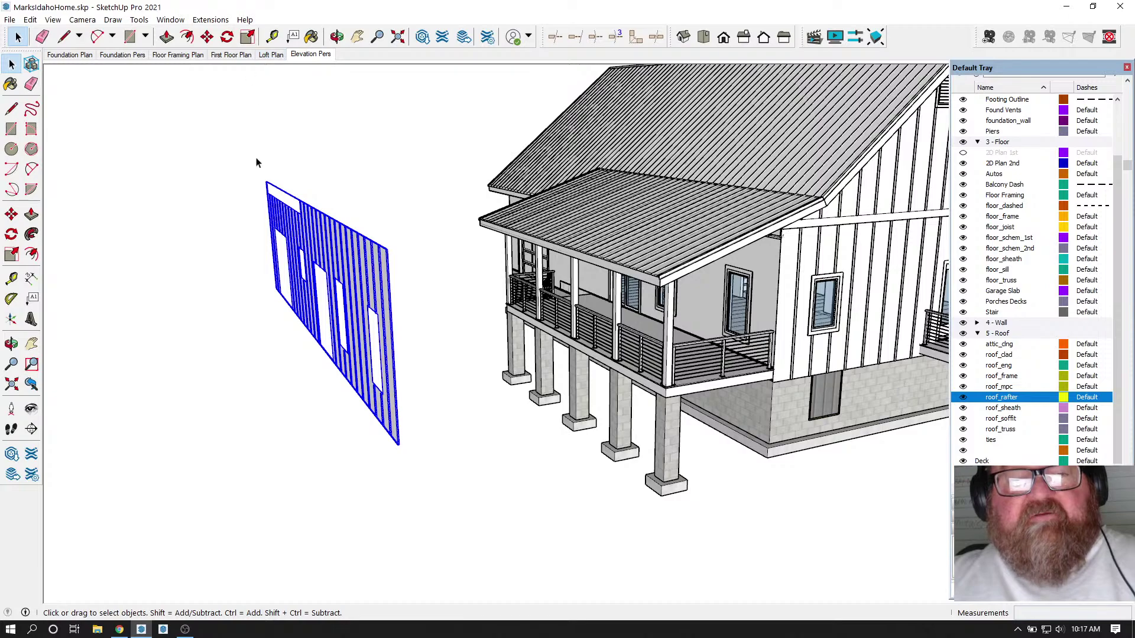
- Move the siding group 30' from its lower porch-end corner onto the bottom corner of the house's porch wall
{"action": "key", "text": "m"}
{"action": "scroll", "coordinate": [502, 477], "scroll_direction": "up", "scroll_amount": 5}
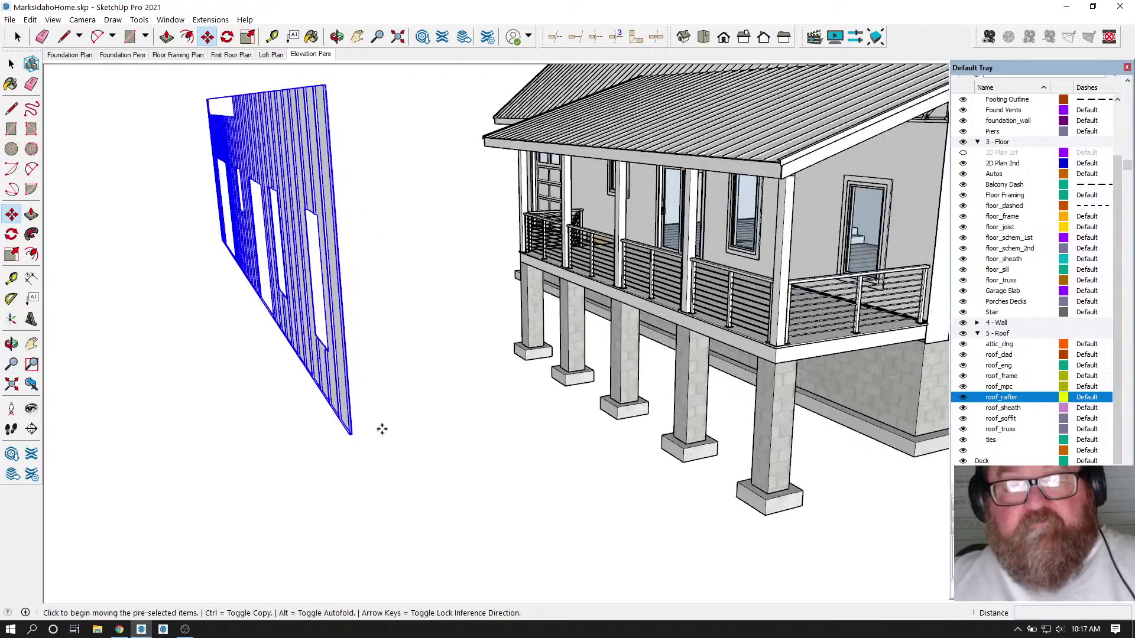
{"action": "scroll", "coordinate": [353, 411], "scroll_direction": "up", "scroll_amount": 4}
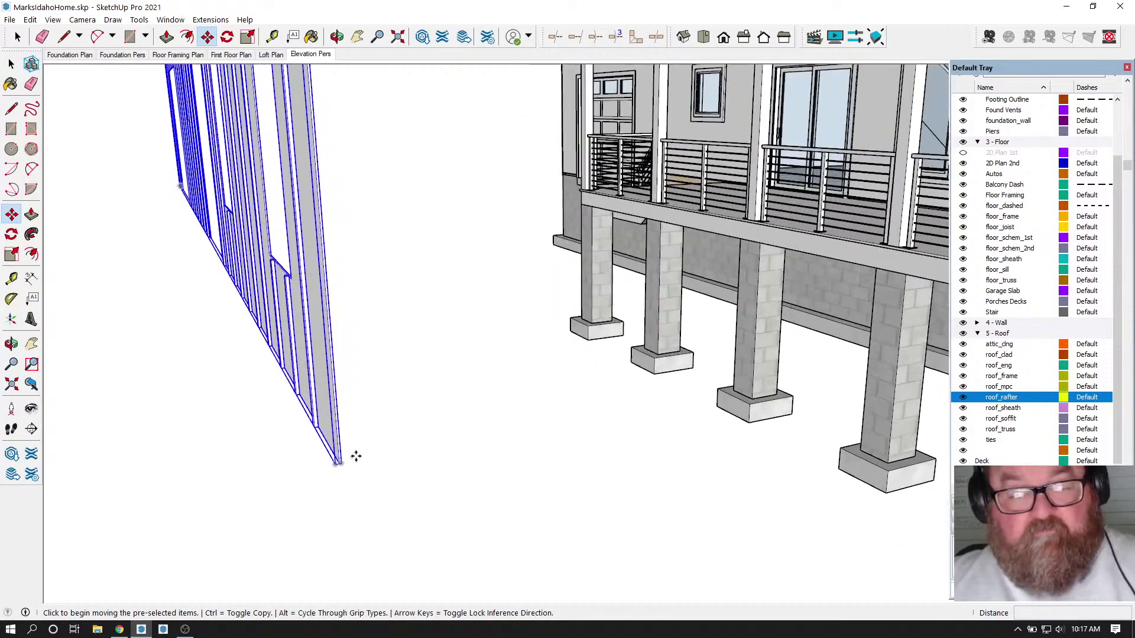
{"action": "left_click", "coordinate": [338, 463]}
{"action": "scroll", "coordinate": [297, 480], "scroll_direction": "down", "scroll_amount": 5}
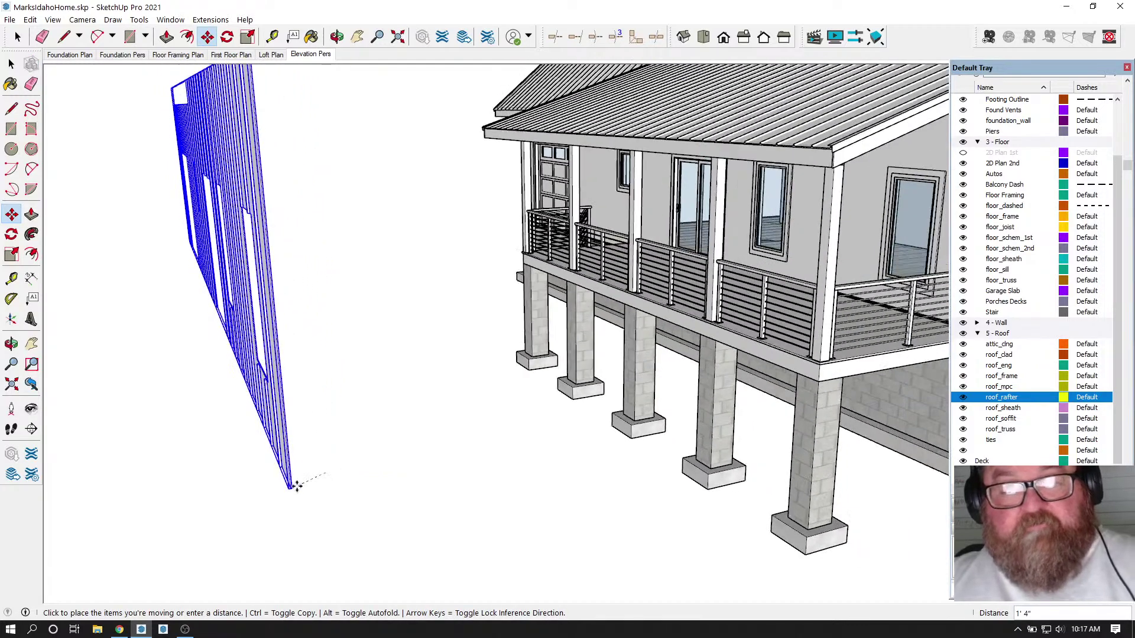
{"action": "scroll", "coordinate": [297, 486], "scroll_direction": "down", "scroll_amount": 2}
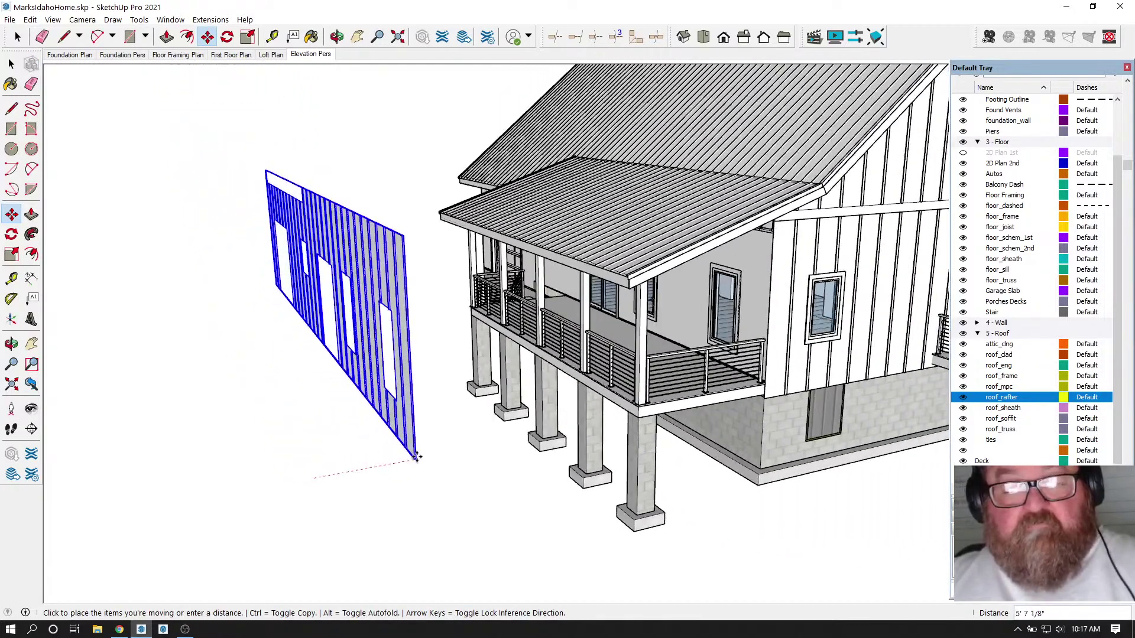
{"action": "scroll", "coordinate": [735, 387], "scroll_direction": "up", "scroll_amount": 5}
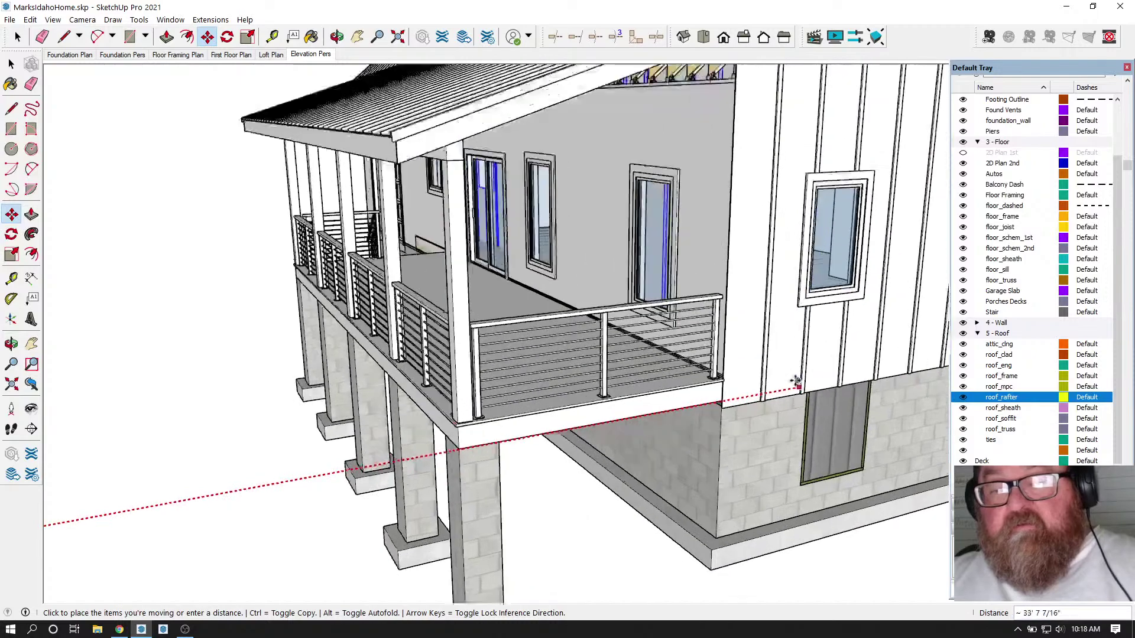
{"action": "scroll", "coordinate": [735, 387], "scroll_direction": "up", "scroll_amount": 8}
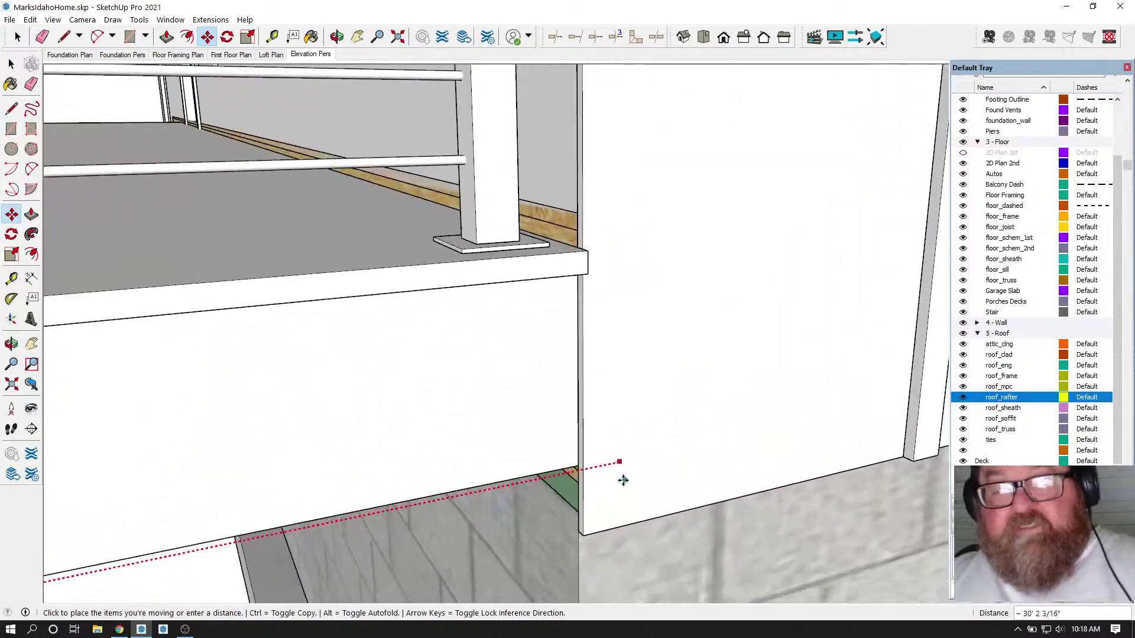
{"action": "left_click", "coordinate": [582, 471]}
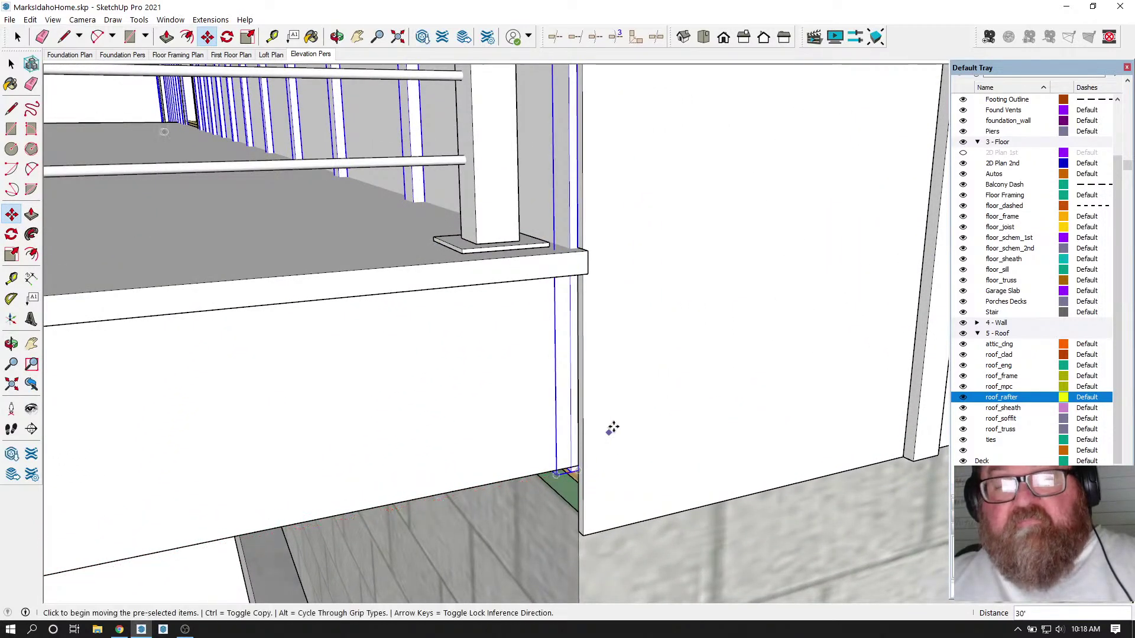
{"action": "scroll", "coordinate": [650, 417], "scroll_direction": "down", "scroll_amount": 1}
{"action": "scroll", "coordinate": [649, 404], "scroll_direction": "down", "scroll_amount": 1}
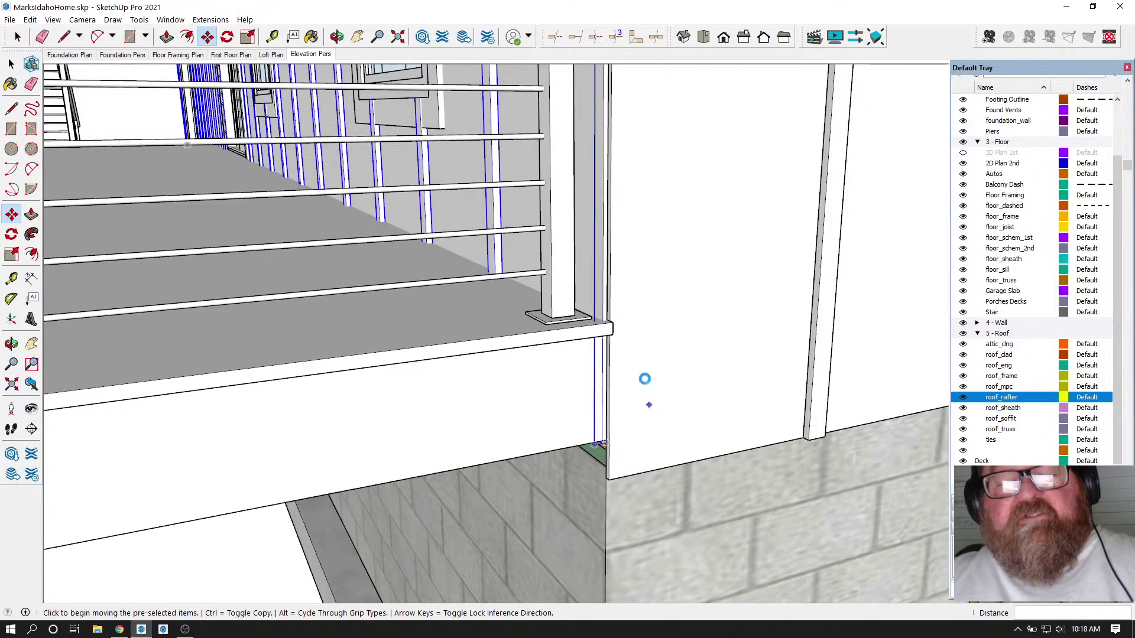
{"action": "scroll", "coordinate": [631, 375], "scroll_direction": "down", "scroll_amount": 1}
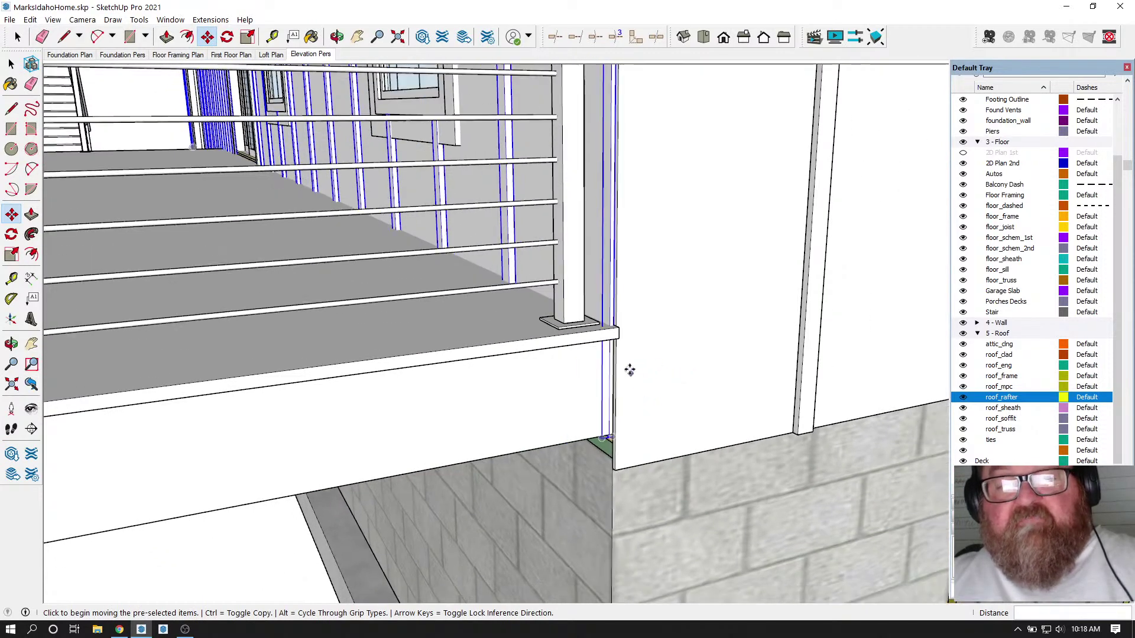
{"action": "left_click", "coordinate": [337, 37]}
{"action": "left_click_drag", "start_coordinate": [578, 334], "coordinate": [573, 207]}
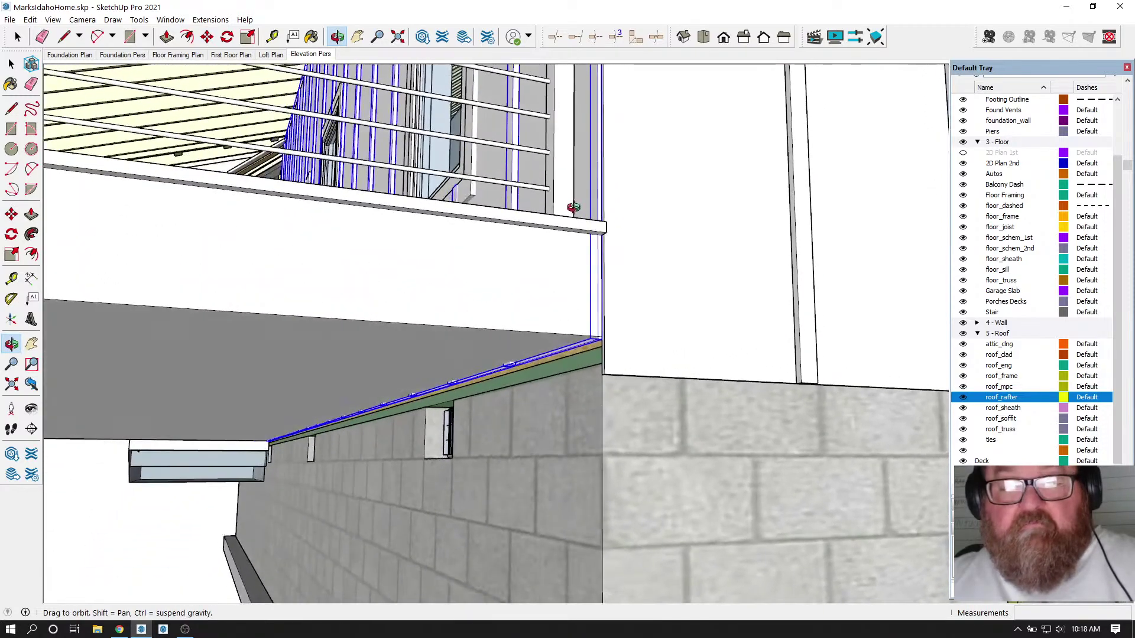
{"action": "left_click_drag", "start_coordinate": [669, 388], "coordinate": [597, 342]}
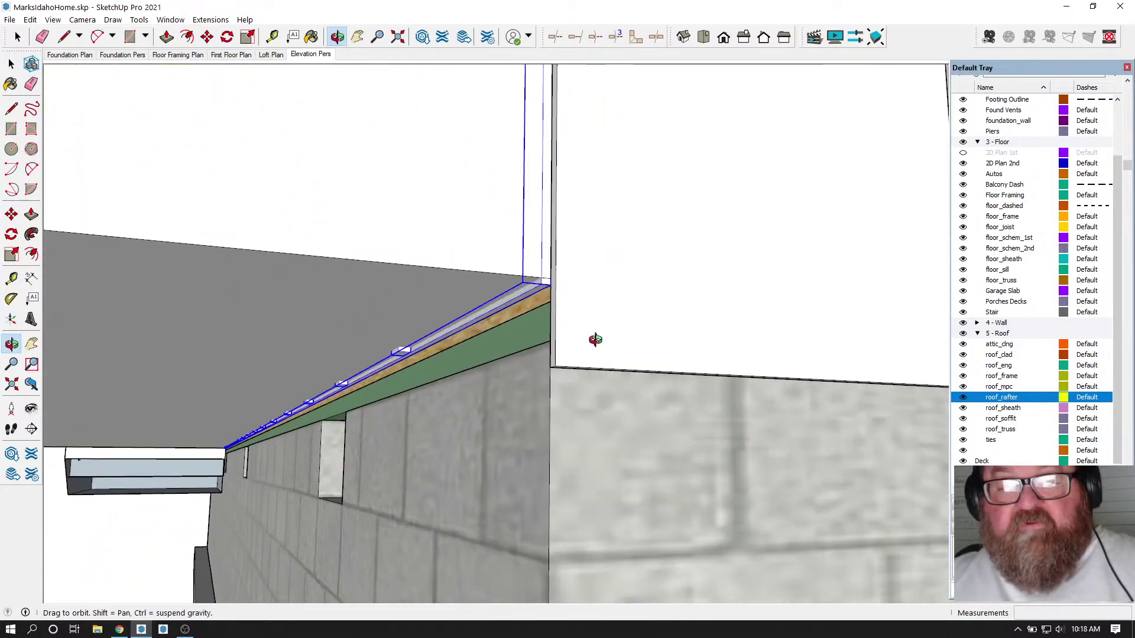
{"action": "left_click", "coordinate": [64, 36]}
{"action": "left_click", "coordinate": [540, 272]}
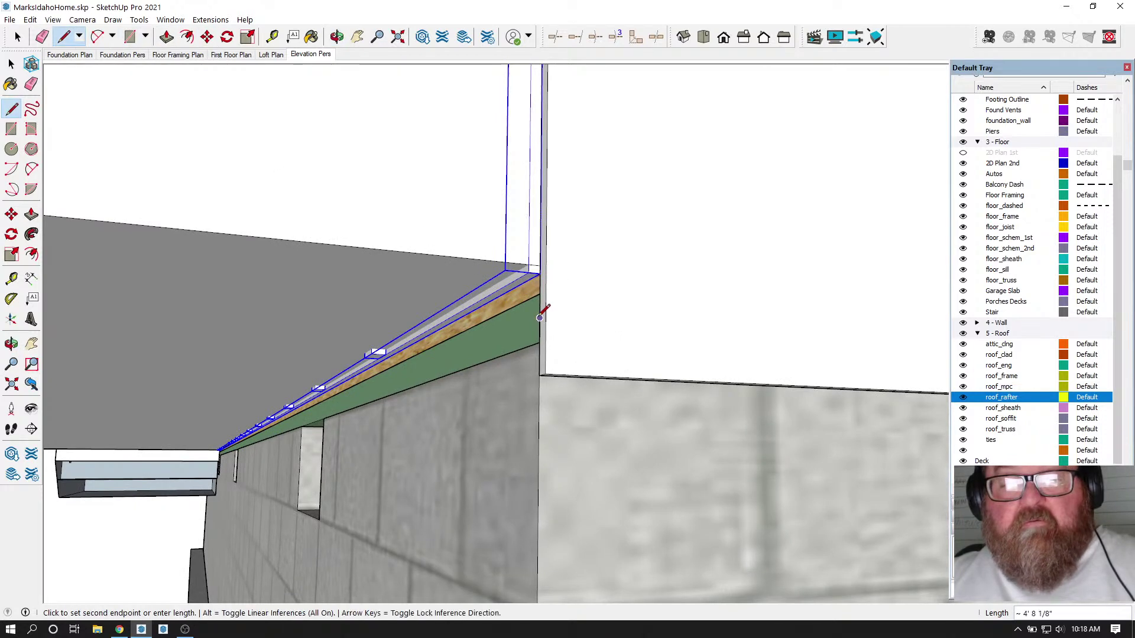
{"action": "key", "text": "Escape"}
{"action": "left_click", "coordinate": [530, 273]}
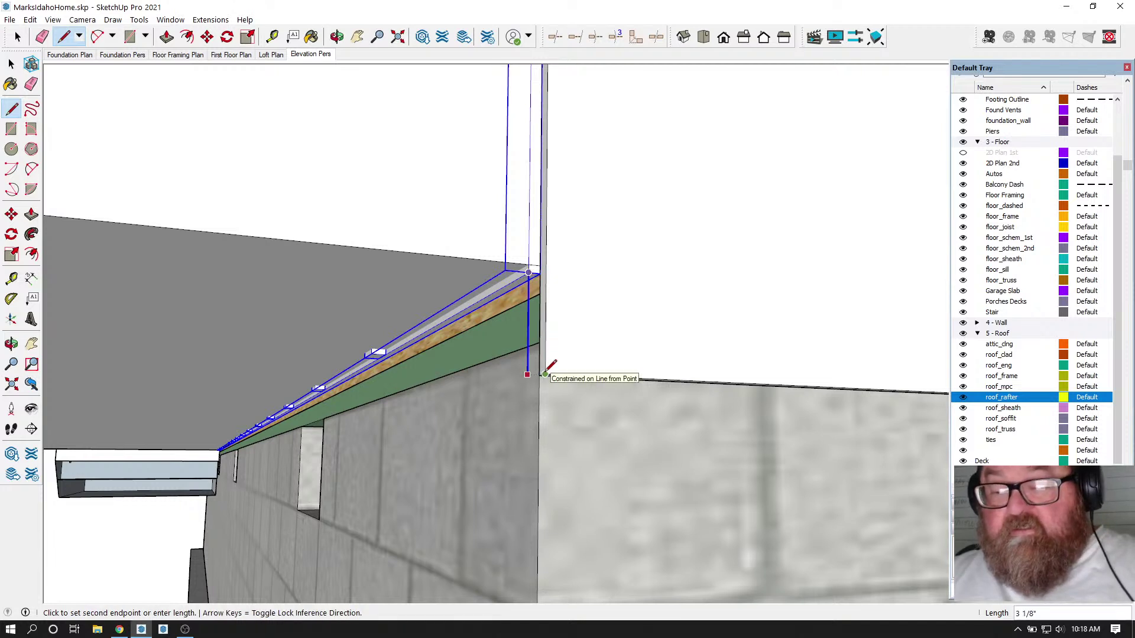
{"action": "key", "text": "Escape"}
{"action": "scroll", "coordinate": [591, 390], "scroll_direction": "down", "scroll_amount": 3}
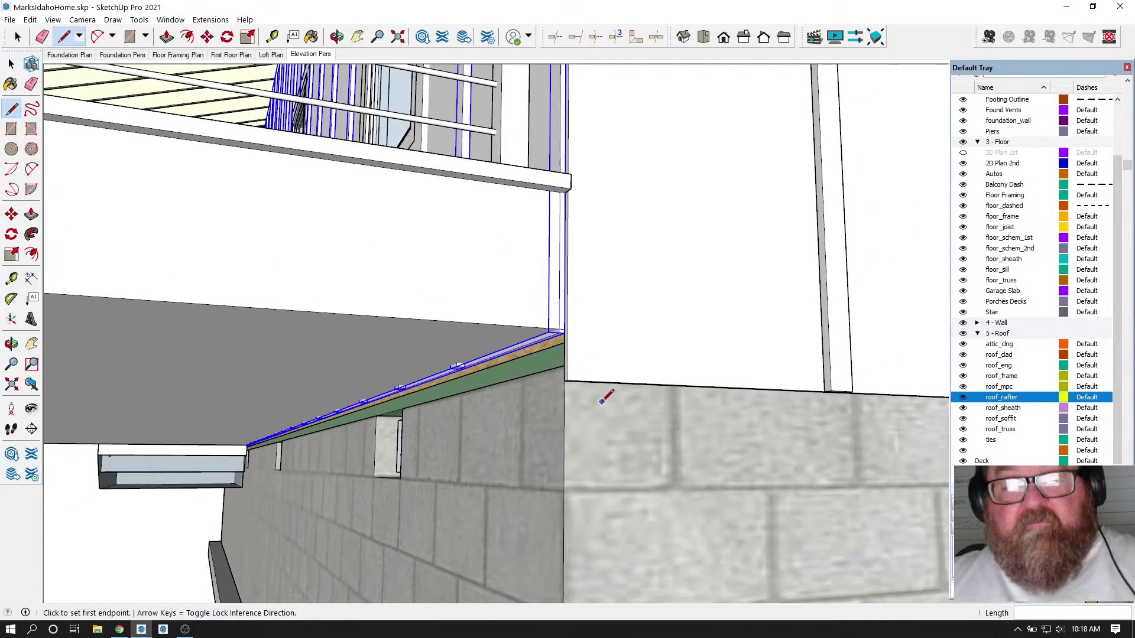
- Open the batten group inside the siding for editing and draw a short line across the batten nearest the porch corner at the deck surface
{"action": "scroll", "coordinate": [600, 394], "scroll_direction": "down", "scroll_amount": 1}
{"action": "key", "text": "o"}
{"action": "left_click_drag", "start_coordinate": [497, 290], "coordinate": [524, 352]}
{"action": "left_click", "coordinate": [11, 64]}
{"action": "scroll", "coordinate": [466, 248], "scroll_direction": "up", "scroll_amount": 1}
{"action": "scroll", "coordinate": [466, 249], "scroll_direction": "up", "scroll_amount": 2}
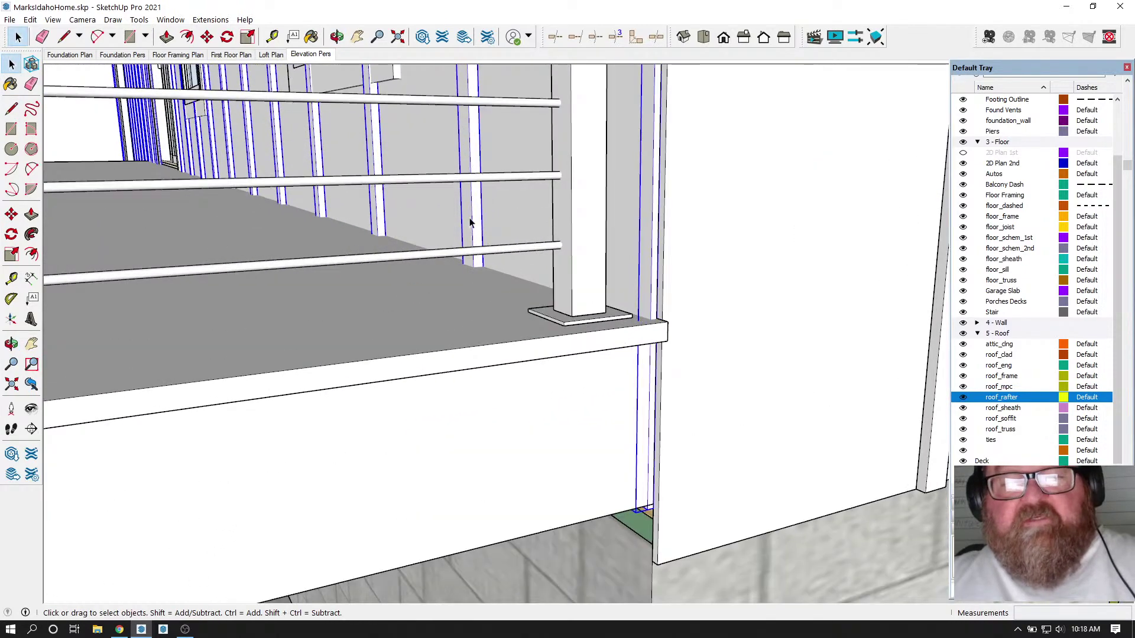
{"action": "scroll", "coordinate": [485, 332], "scroll_direction": "up", "scroll_amount": 2}
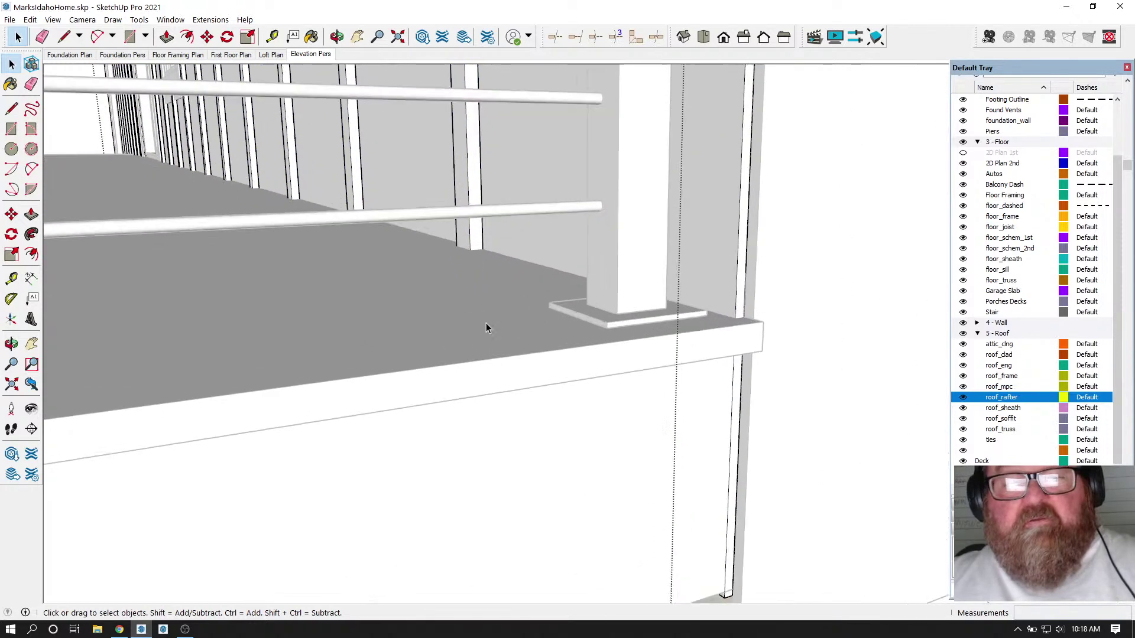
{"action": "left_click", "coordinate": [64, 37]}
{"action": "scroll", "coordinate": [452, 249], "scroll_direction": "up", "scroll_amount": 1}
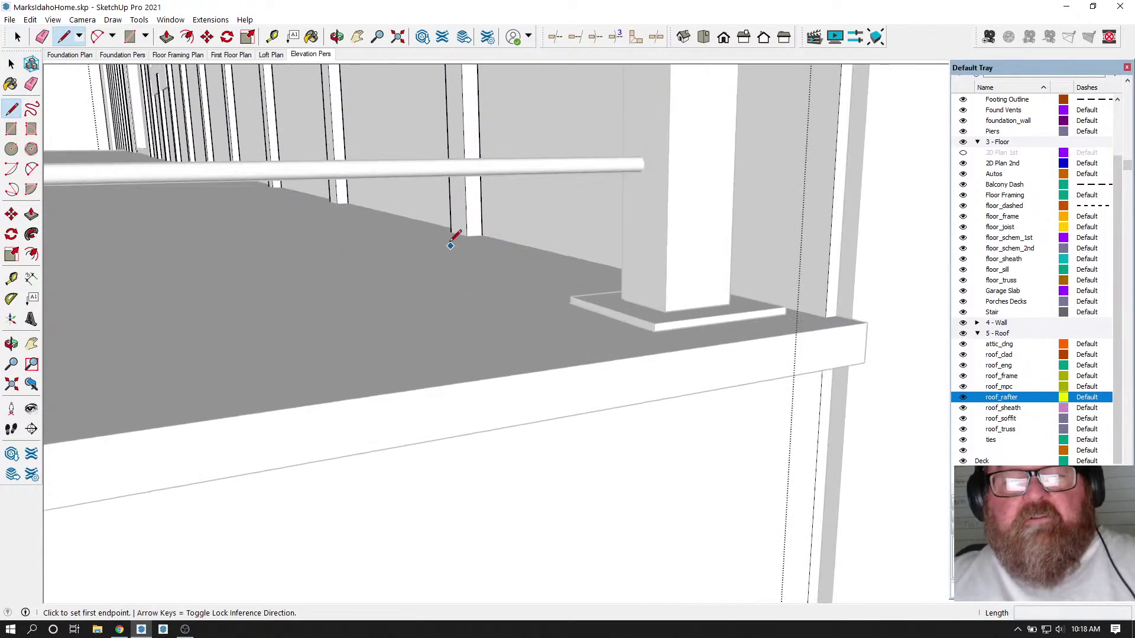
{"action": "left_click", "coordinate": [452, 231]}
{"action": "left_click", "coordinate": [467, 236]}
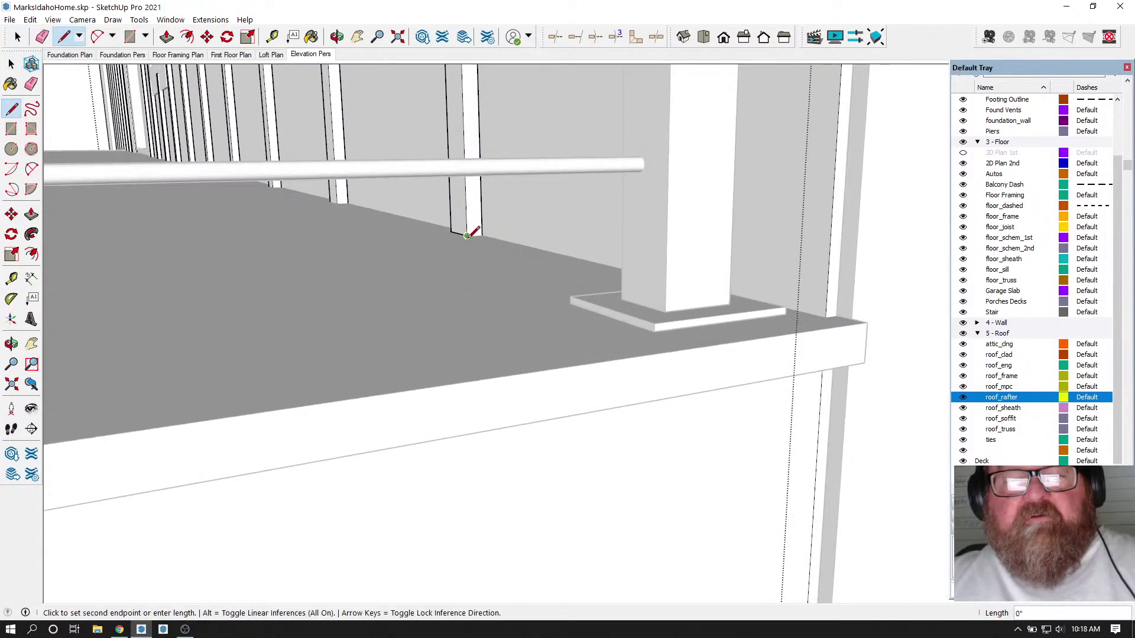
{"action": "key", "text": "Escape"}
- Close the siding group and move the whole siding 30' straight out from the porch wall, away from the house
{"action": "scroll", "coordinate": [520, 349], "scroll_direction": "down", "scroll_amount": 6}
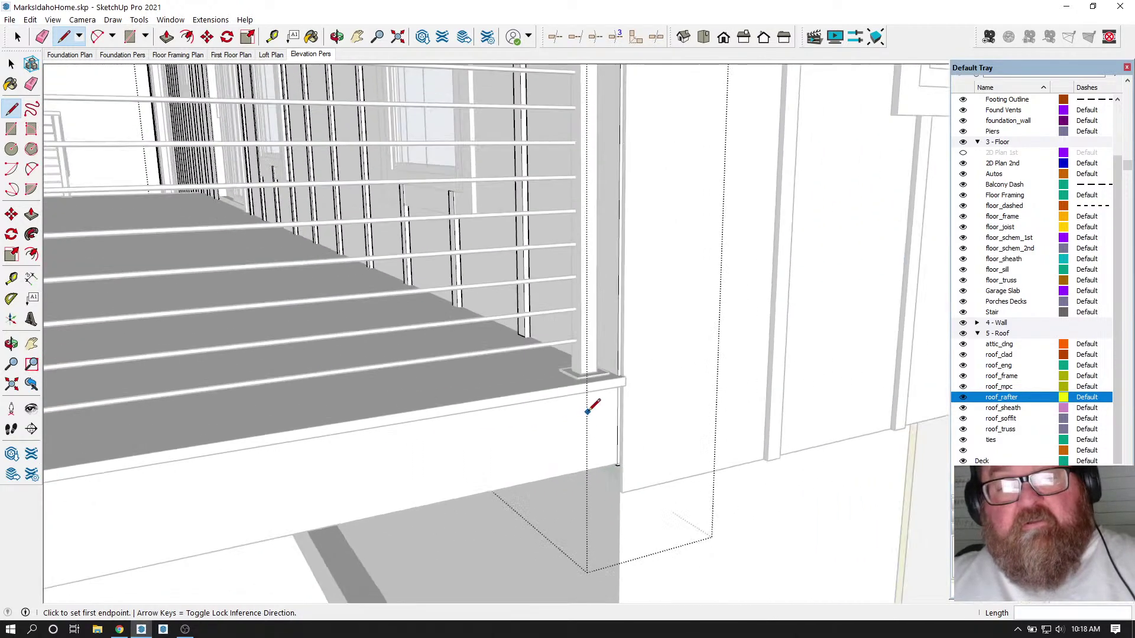
{"action": "scroll", "coordinate": [554, 386], "scroll_direction": "down", "scroll_amount": 6}
{"action": "left_click", "coordinate": [11, 63]}
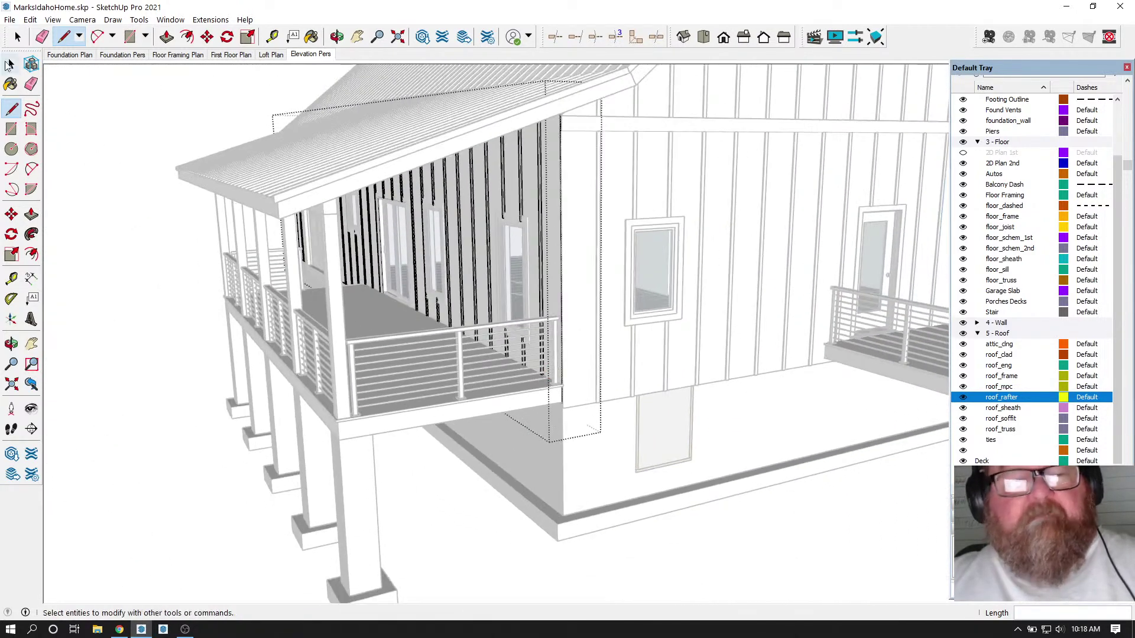
{"action": "left_click", "coordinate": [18, 39]}
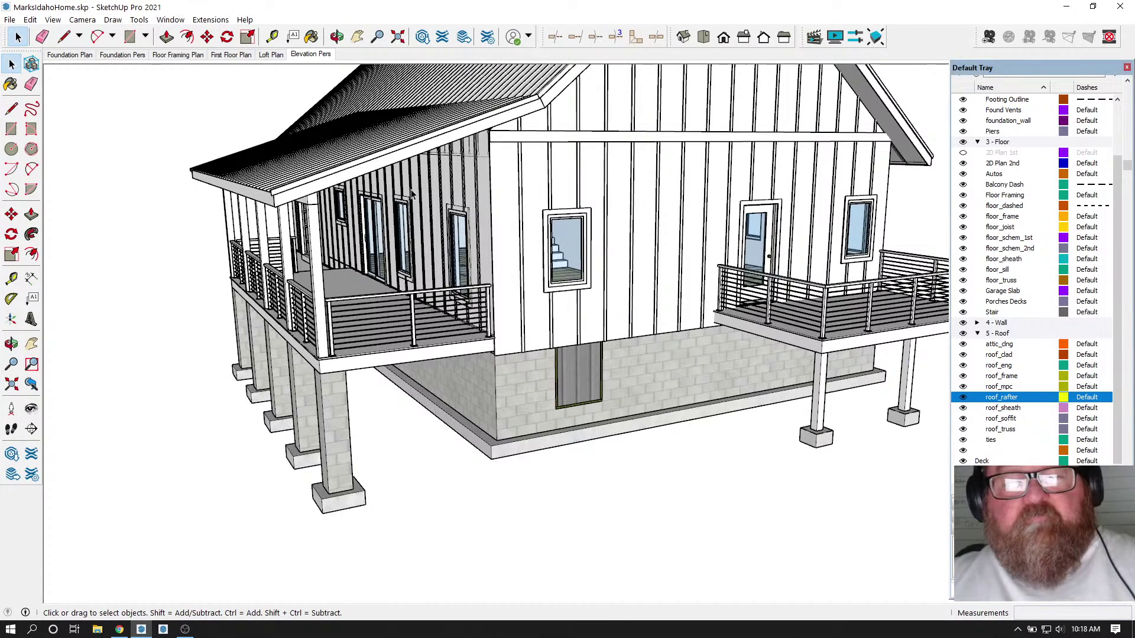
{"action": "left_click", "coordinate": [421, 189]}
{"action": "scroll", "coordinate": [420, 189], "scroll_direction": "down", "scroll_amount": 3}
{"action": "left_click", "coordinate": [207, 36]}
{"action": "left_click", "coordinate": [213, 38]}
{"action": "scroll", "coordinate": [492, 446], "scroll_direction": "down", "scroll_amount": 1}
{"action": "left_click", "coordinate": [490, 456]}
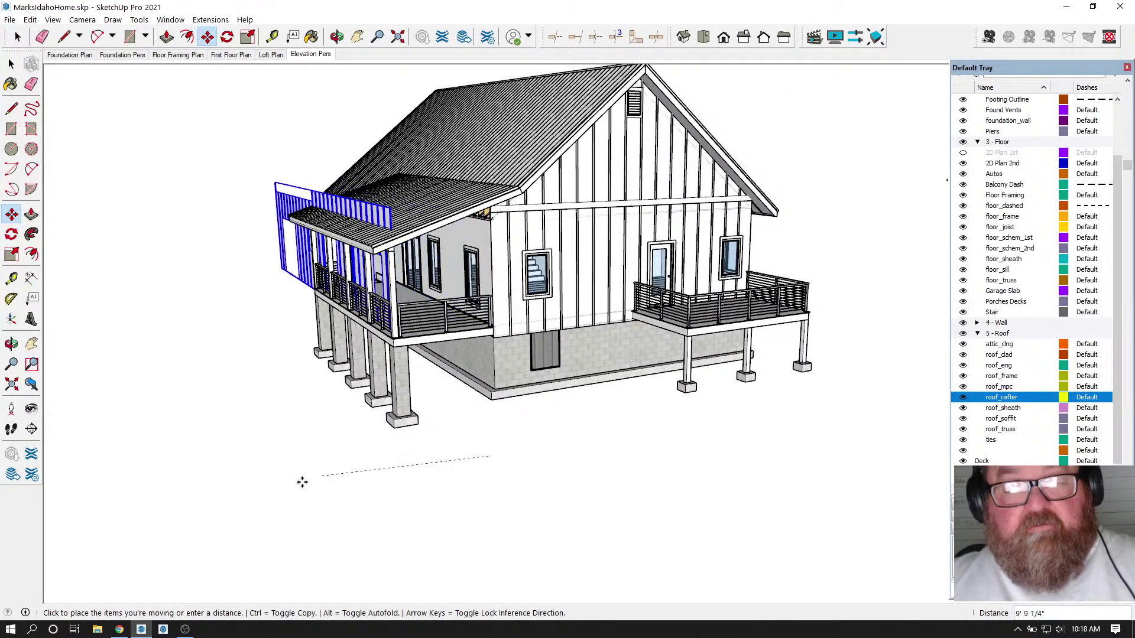
{"action": "type", "text": "30'"}
{"action": "key", "text": "Return"}
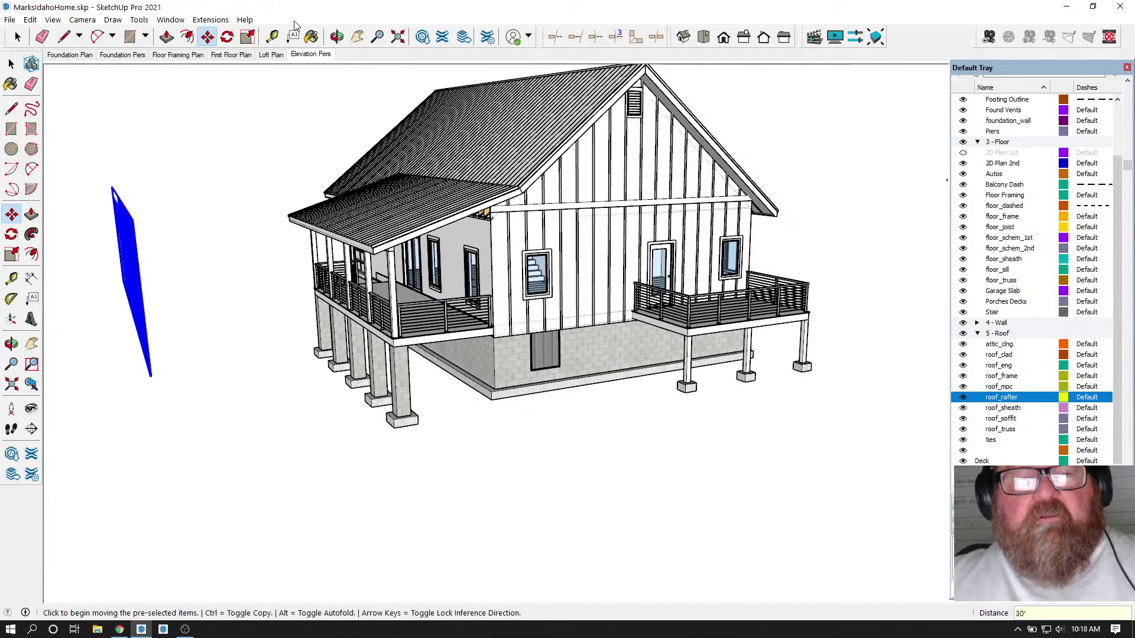
- Open the detached siding and its nested batten group for editing at the batten marked with the deck line
{"action": "left_click", "coordinate": [337, 36]}
{"action": "left_click_drag", "start_coordinate": [449, 248], "coordinate": [542, 262]}
{"action": "scroll", "coordinate": [343, 436], "scroll_direction": "up", "scroll_amount": 10}
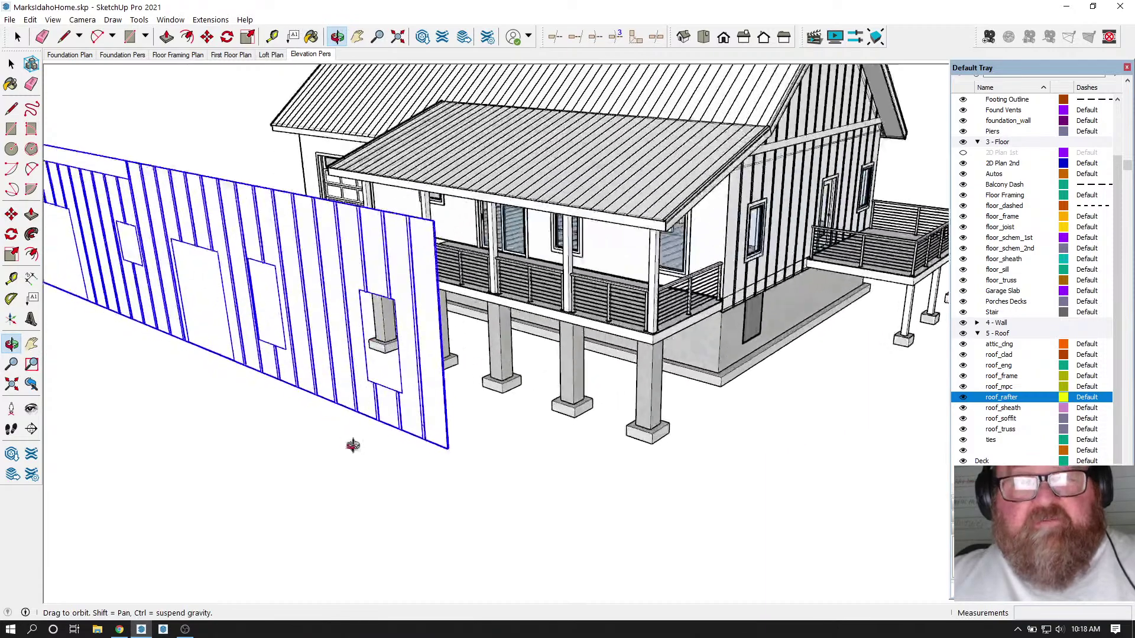
{"action": "scroll", "coordinate": [475, 424], "scroll_direction": "up", "scroll_amount": 3}
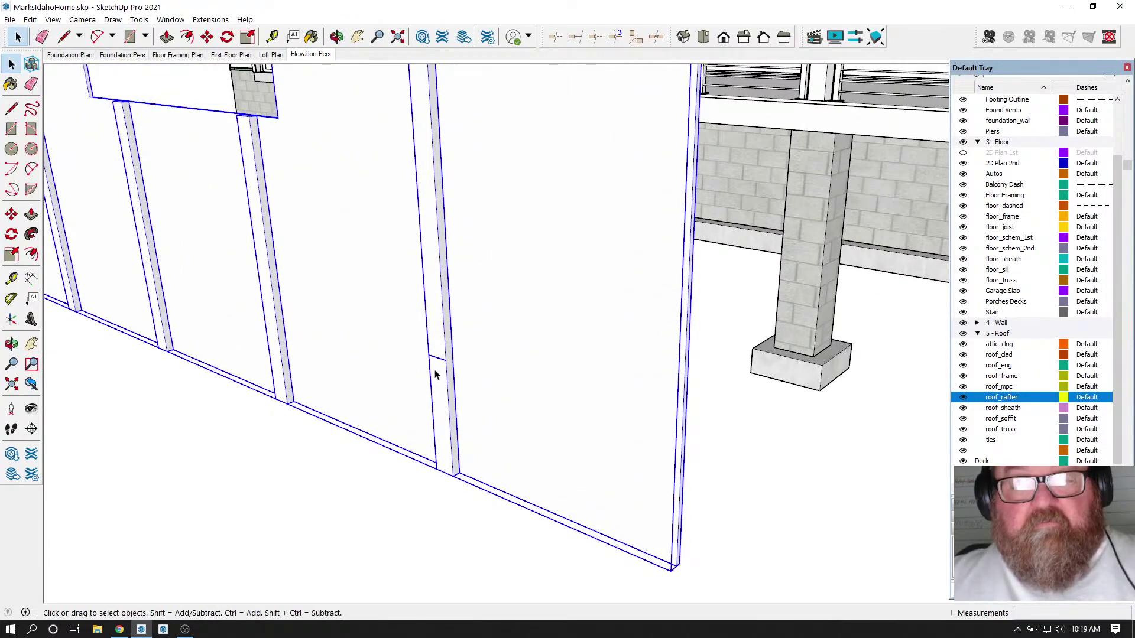
{"action": "double_click", "coordinate": [437, 378]}
{"action": "left_click", "coordinate": [437, 377]}
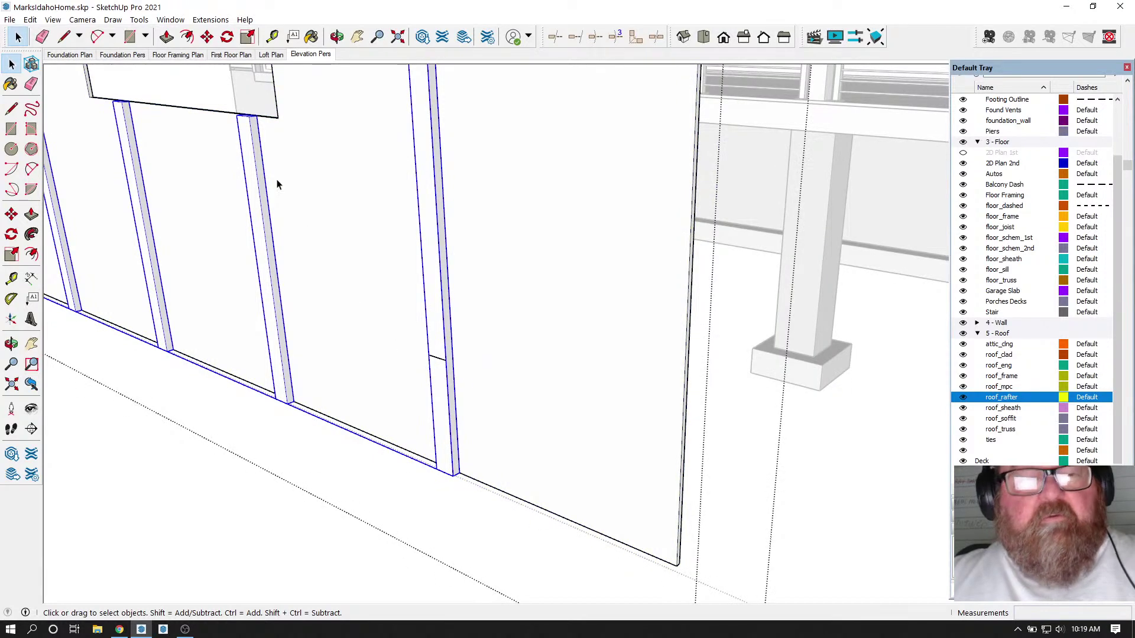
{"action": "double_click", "coordinate": [439, 377]}
{"action": "left_click", "coordinate": [195, 469]}
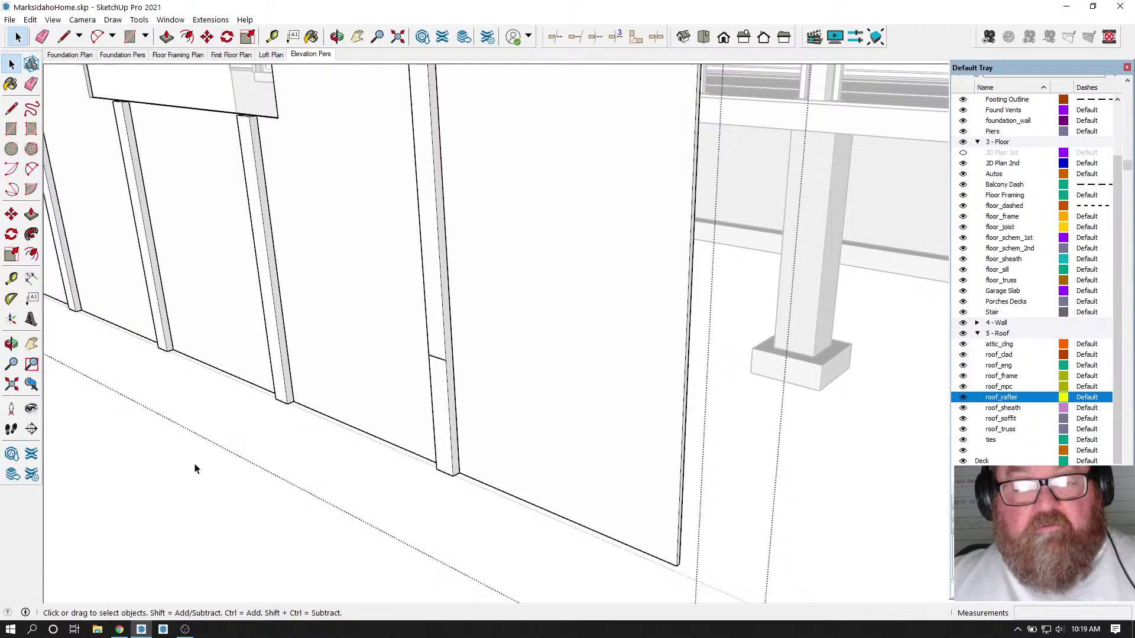
{"action": "double_click", "coordinate": [448, 402]}
- Draw a horizontal line about 29' 8 5/8" long from the deck mark across the battens to the third batten beyond the door opening
{"action": "left_click", "coordinate": [63, 37]}
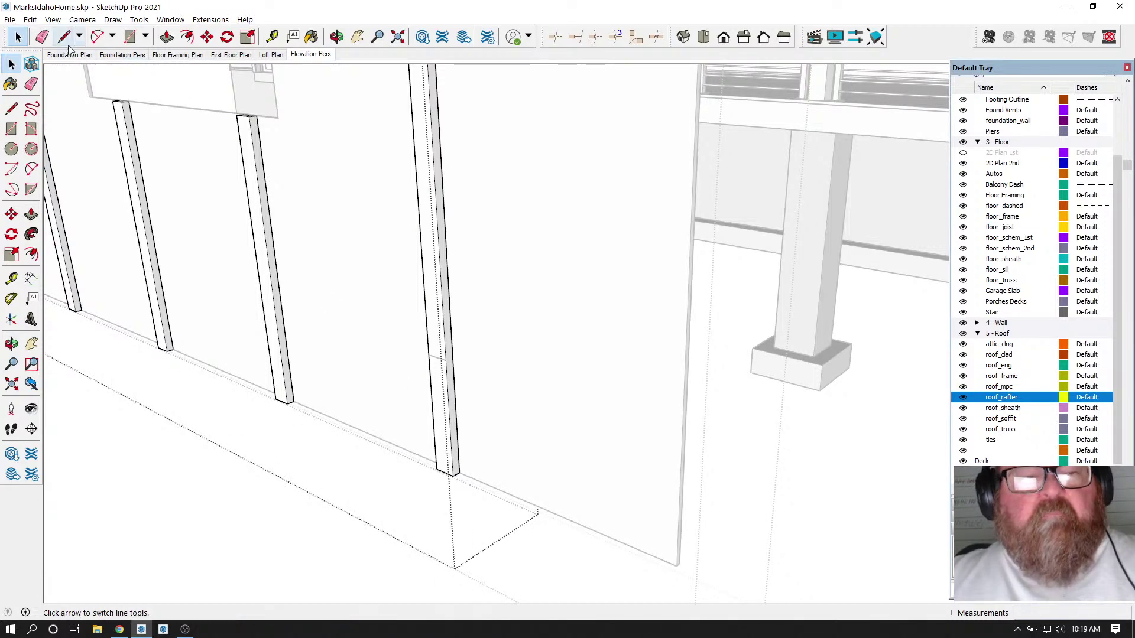
{"action": "left_click", "coordinate": [447, 360]}
{"action": "scroll", "coordinate": [719, 461], "scroll_direction": "down", "scroll_amount": 5}
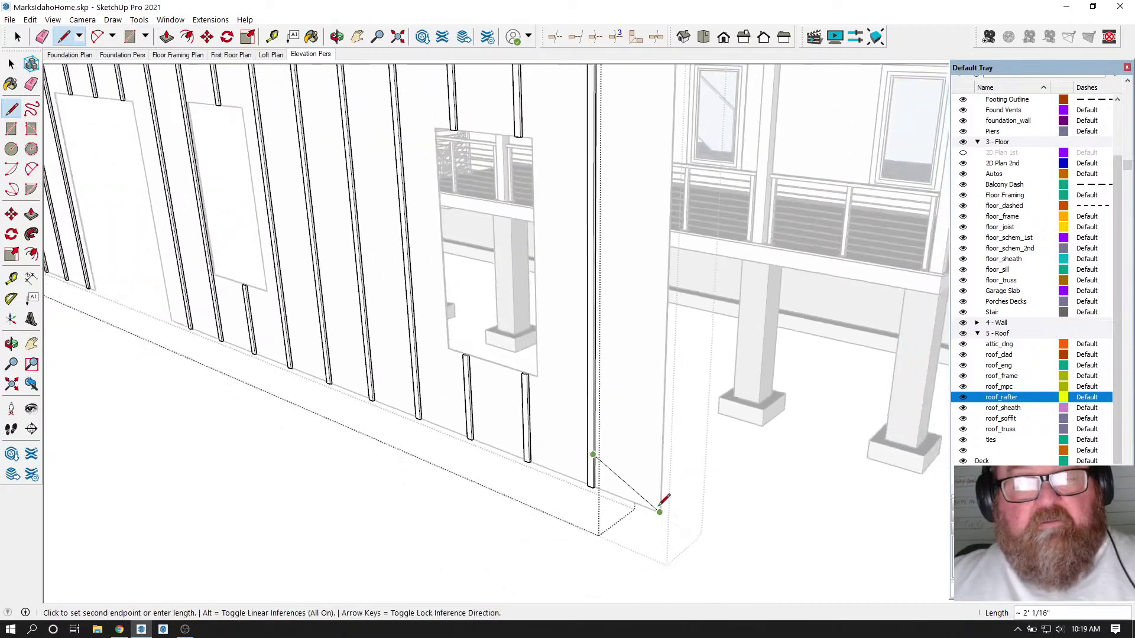
{"action": "scroll", "coordinate": [661, 509], "scroll_direction": "down", "scroll_amount": 4}
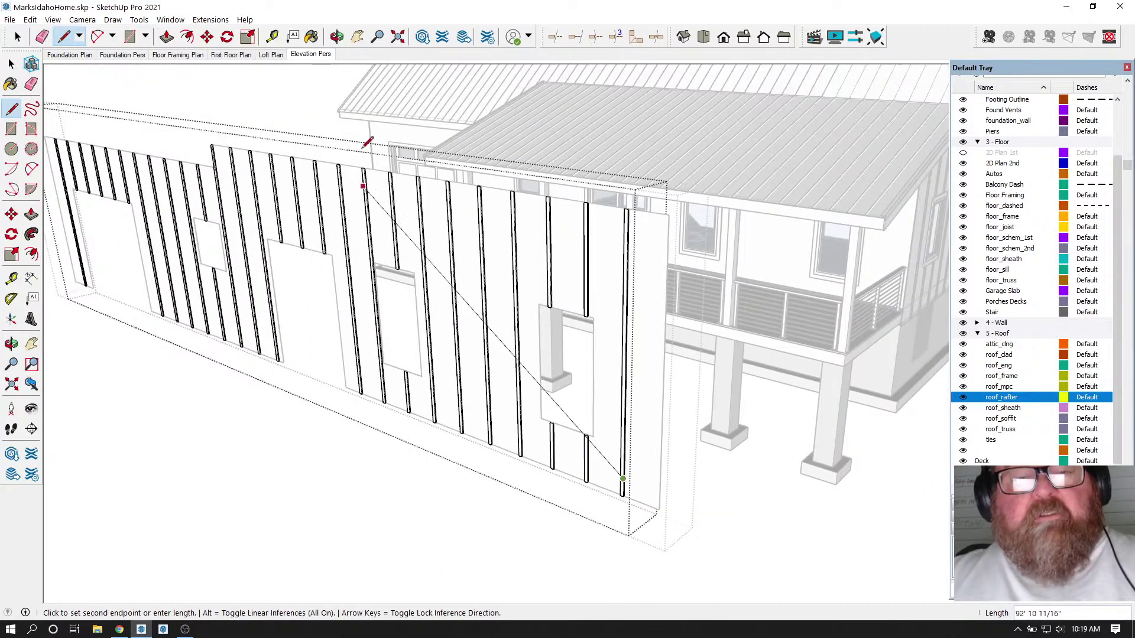
{"action": "left_click", "coordinate": [336, 37]}
{"action": "left_click_drag", "start_coordinate": [387, 189], "coordinate": [494, 253]}
{"action": "scroll", "coordinate": [312, 432], "scroll_direction": "up", "scroll_amount": 5}
{"action": "right_click", "coordinate": [355, 400]}
{"action": "left_click", "coordinate": [372, 406]}
{"action": "scroll", "coordinate": [417, 431], "scroll_direction": "up", "scroll_amount": 2}
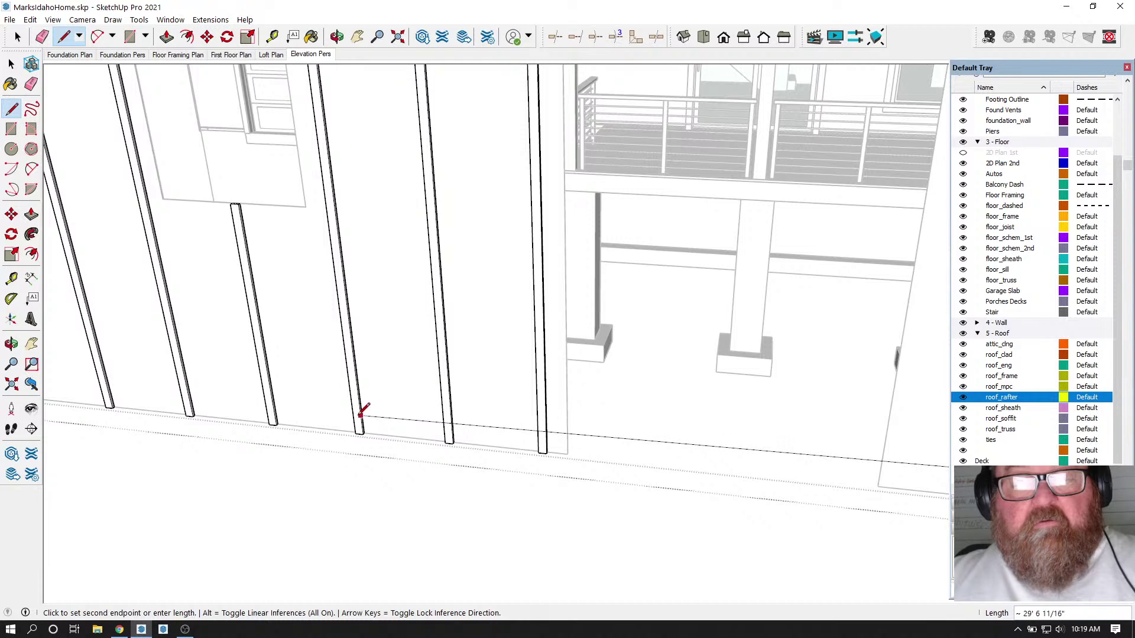
{"action": "left_click", "coordinate": [353, 396]}
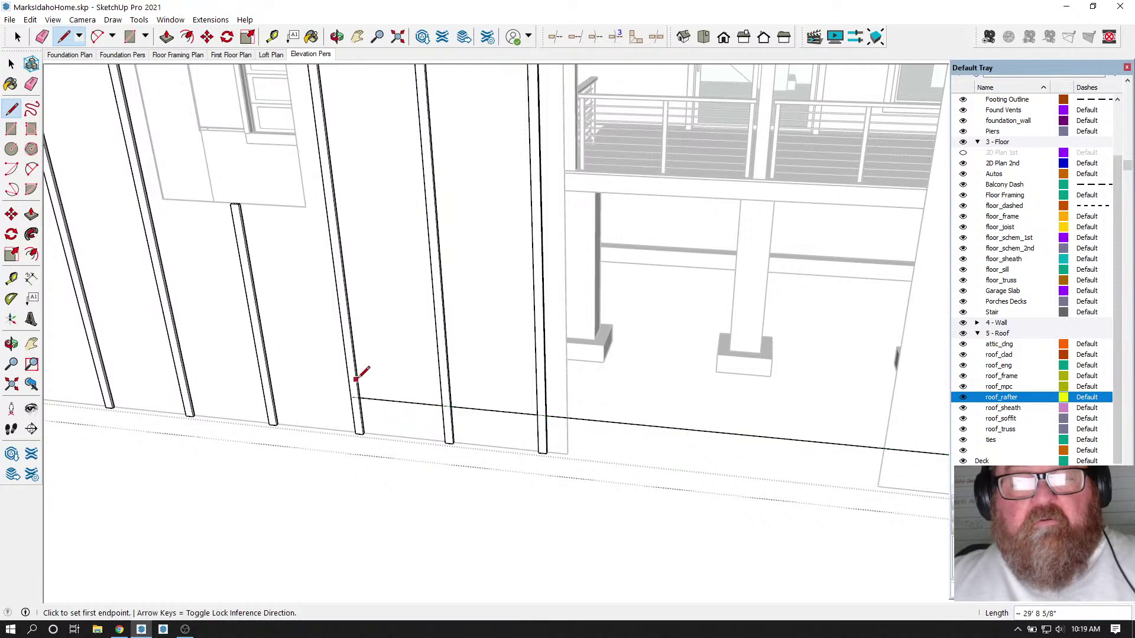
- Erase the line segments between the three battens beyond the door opening and across the opening itself
{"action": "left_click", "coordinate": [42, 37]}
{"action": "scroll", "coordinate": [390, 408], "scroll_direction": "up", "scroll_amount": 3}
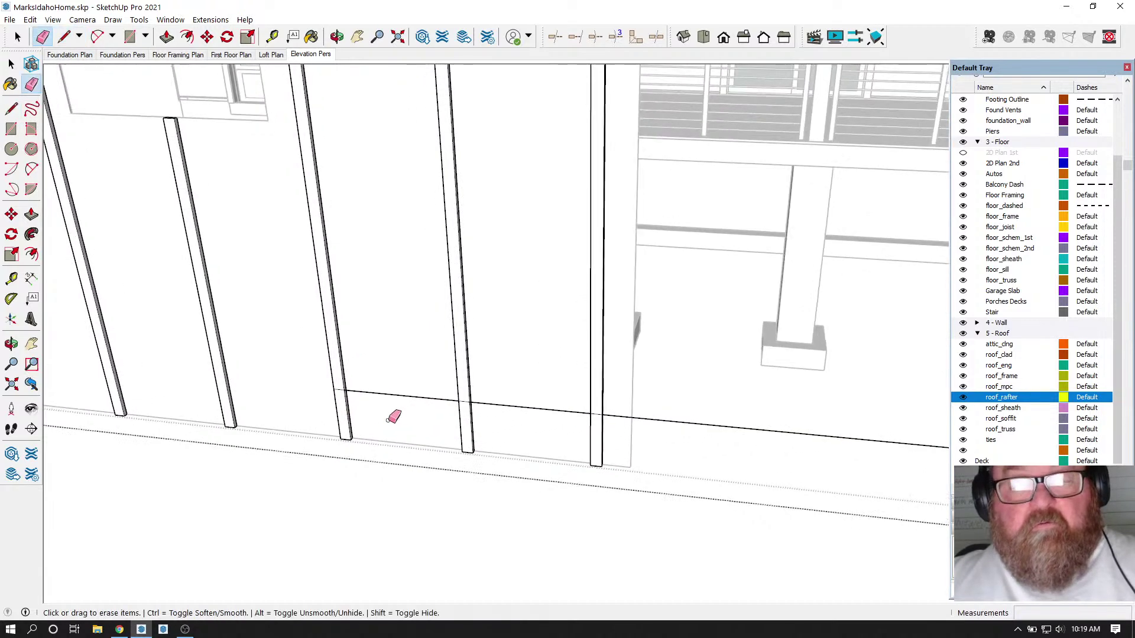
{"action": "left_click", "coordinate": [379, 390]}
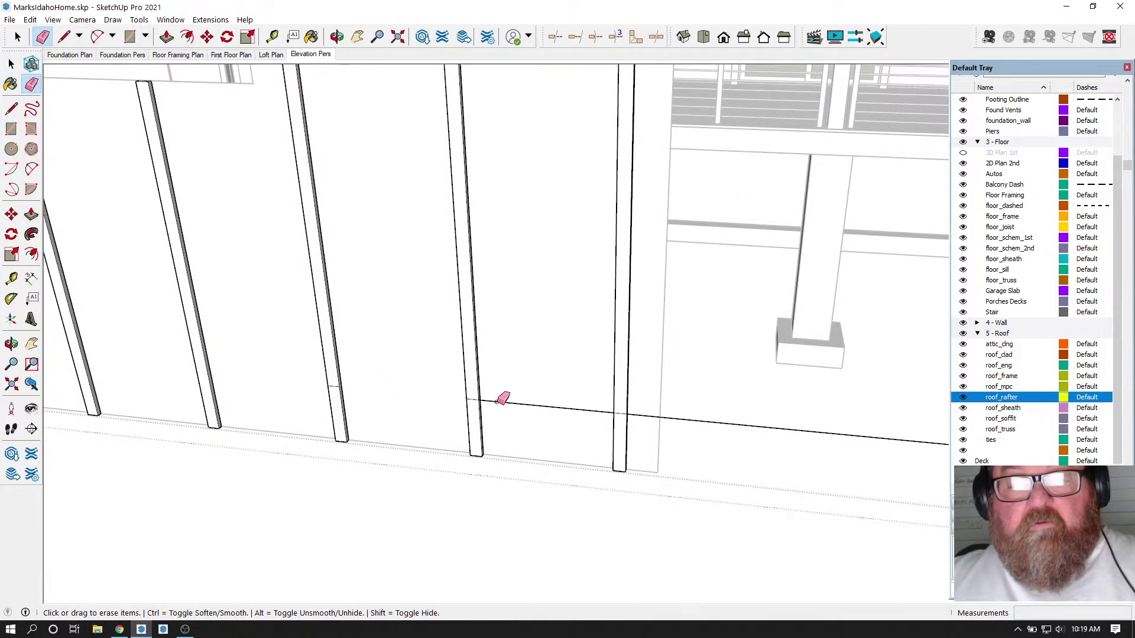
{"action": "left_click", "coordinate": [686, 418]}
{"action": "scroll", "coordinate": [696, 437], "scroll_direction": "up", "scroll_amount": 1}
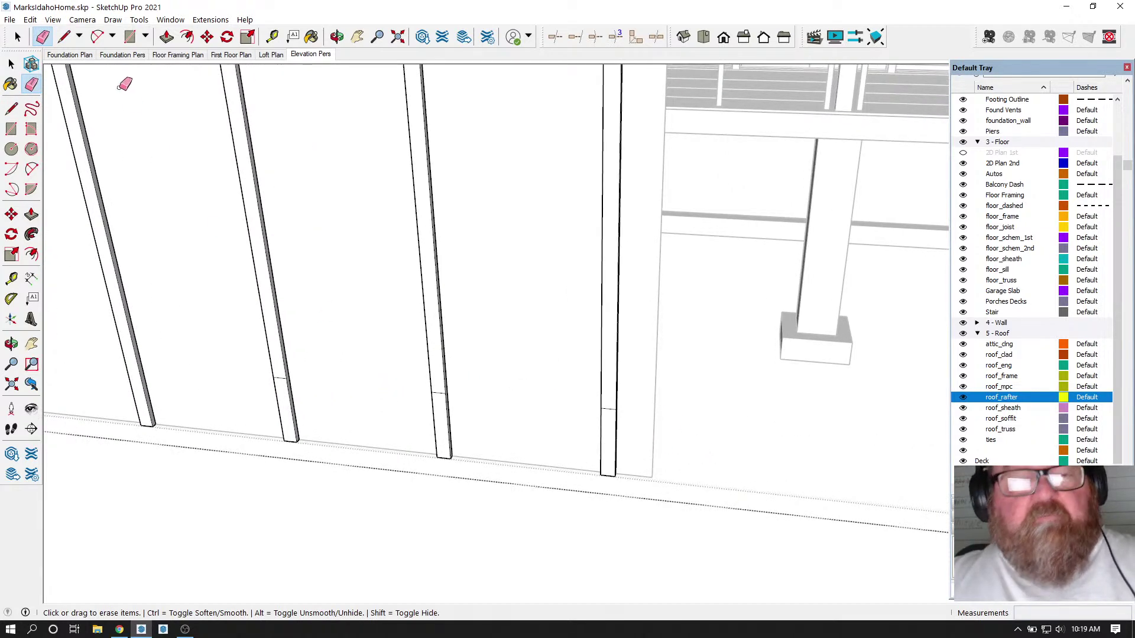
- Push the ends of the three battens beyond the door opening back 3/4" below the deck line to cut them off
{"action": "left_click", "coordinate": [166, 37]}
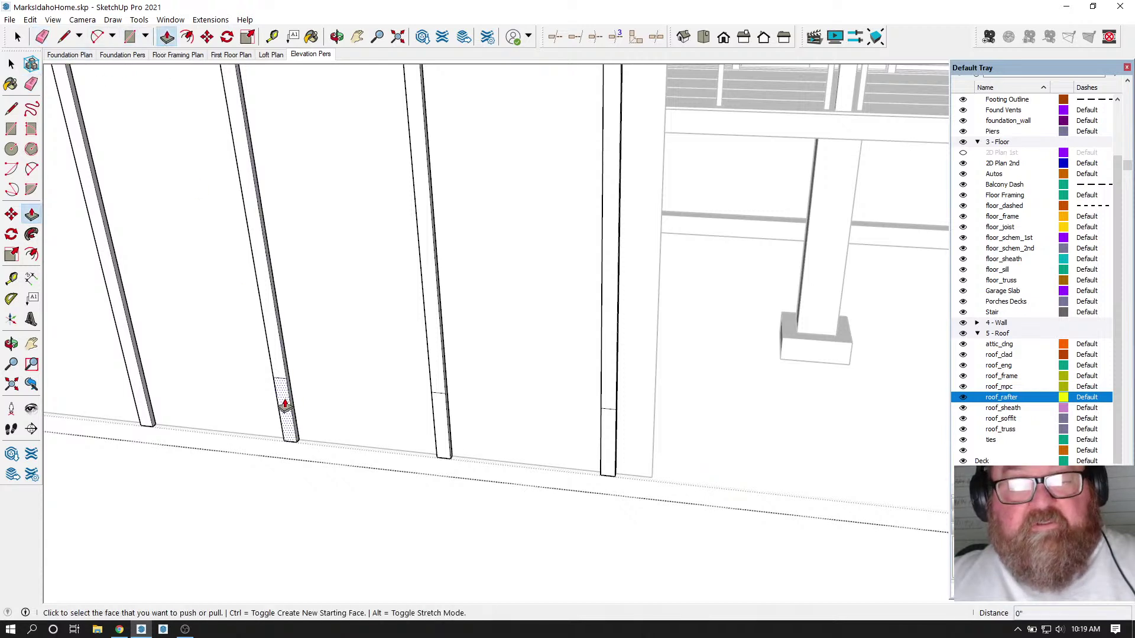
{"action": "left_click", "coordinate": [284, 404]}
{"action": "left_click", "coordinate": [302, 400]}
{"action": "left_click", "coordinate": [443, 429]}
{"action": "left_click", "coordinate": [456, 421]}
{"action": "left_click", "coordinate": [609, 437]}
{"action": "left_click", "coordinate": [624, 431]}
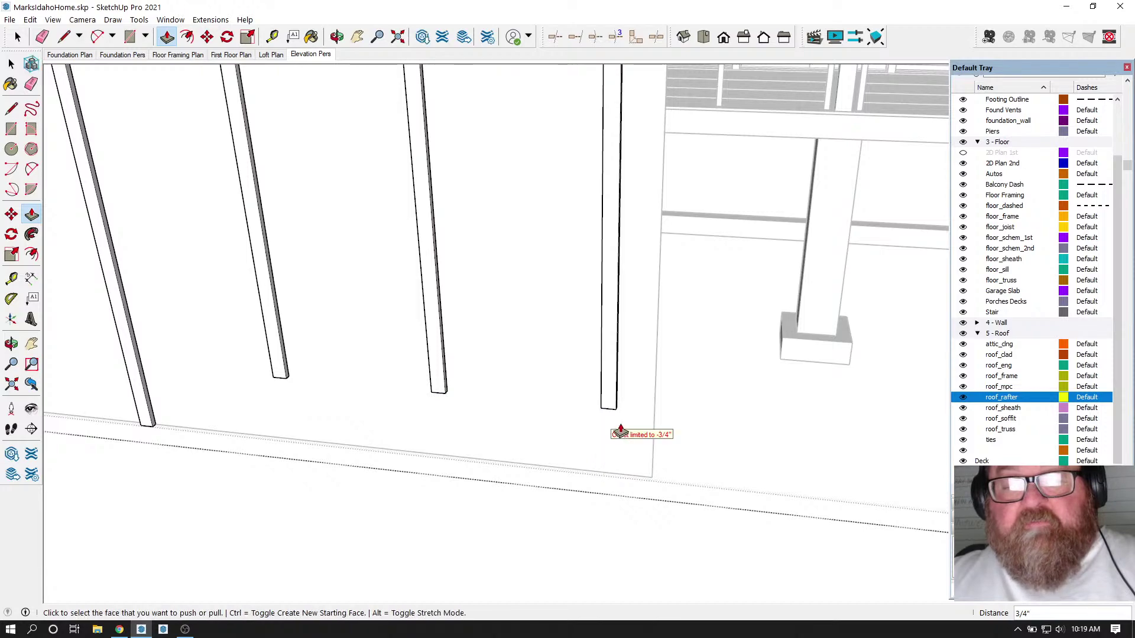
- Push the ends of the first five battens on the porch-corner side of the door opening back 3/4" below the deck line
{"action": "scroll", "coordinate": [98, 396], "scroll_direction": "down", "scroll_amount": 5}
{"action": "scroll", "coordinate": [98, 396], "scroll_direction": "down", "scroll_amount": 4}
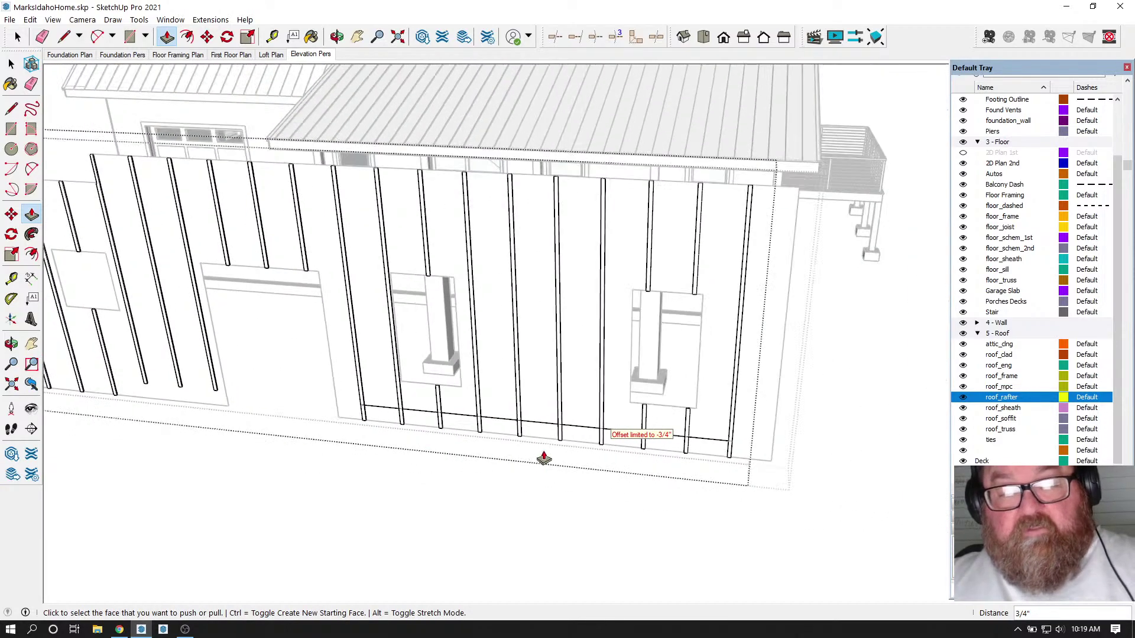
{"action": "scroll", "coordinate": [463, 496], "scroll_direction": "up", "scroll_amount": 6}
{"action": "scroll", "coordinate": [234, 421], "scroll_direction": "up", "scroll_amount": 2}
{"action": "left_click", "coordinate": [253, 393]}
{"action": "left_click", "coordinate": [260, 381]}
{"action": "left_click", "coordinate": [342, 392]}
{"action": "left_click", "coordinate": [361, 388]}
{"action": "left_click", "coordinate": [452, 407]}
{"action": "left_click", "coordinate": [463, 403]}
{"action": "left_click", "coordinate": [557, 414]}
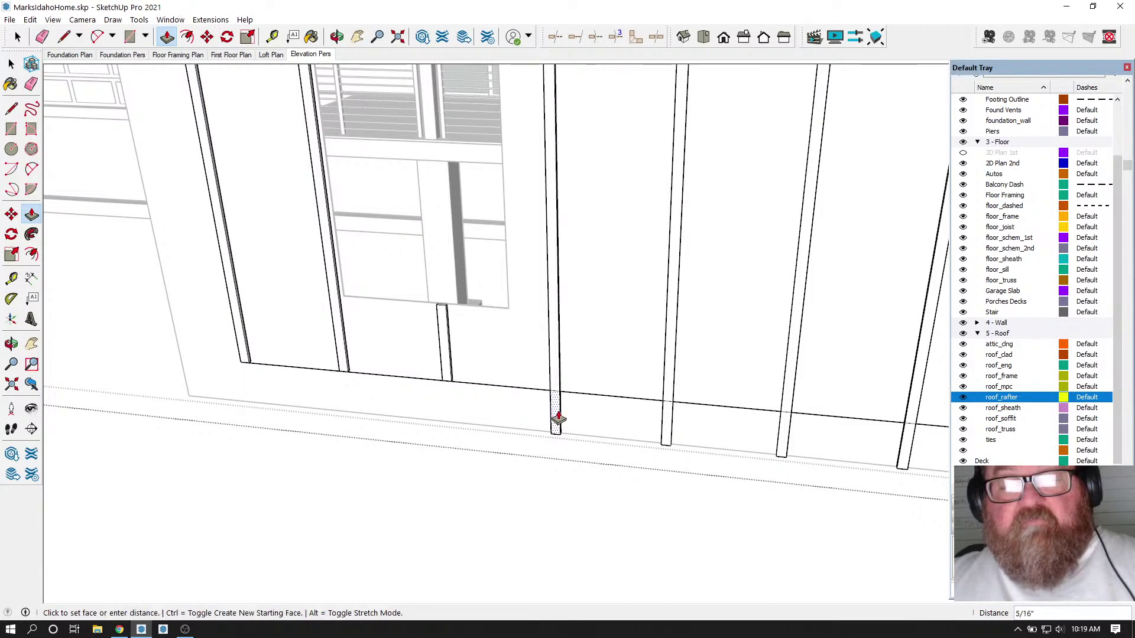
{"action": "left_click", "coordinate": [589, 408]}
{"action": "left_click", "coordinate": [667, 427]}
{"action": "left_click", "coordinate": [689, 414]}
{"action": "scroll", "coordinate": [653, 459], "scroll_direction": "up", "scroll_amount": 2}
{"action": "scroll", "coordinate": [654, 456], "scroll_direction": "up", "scroll_amount": 1}
{"action": "left_click", "coordinate": [669, 426]}
{"action": "left_click", "coordinate": [687, 409]}
- Erase the remaining deck line segments between the battens from the door opening to the porch corner
{"action": "scroll", "coordinate": [257, 401], "scroll_direction": "down", "scroll_amount": 2}
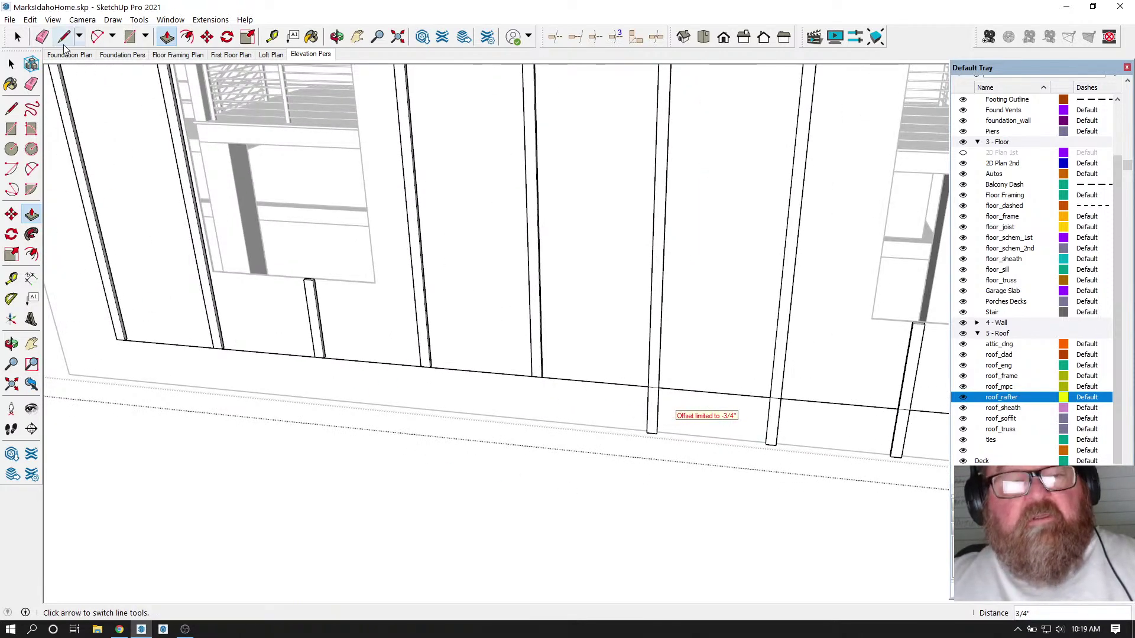
{"action": "key", "text": "e"}
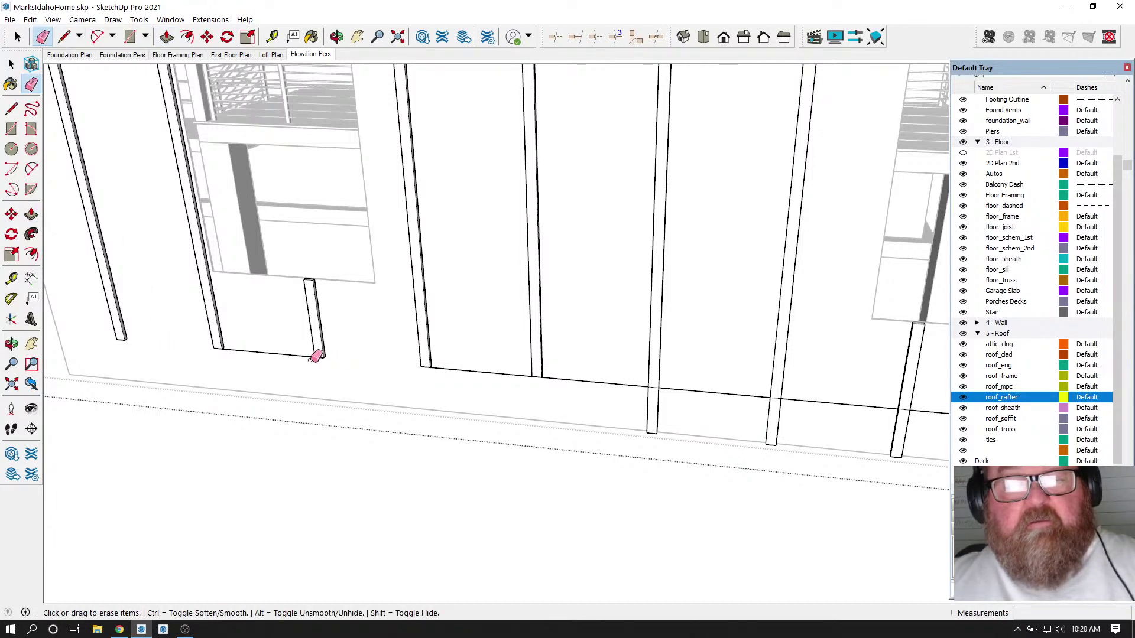
{"action": "scroll", "coordinate": [127, 353], "scroll_direction": "down", "scroll_amount": 4}
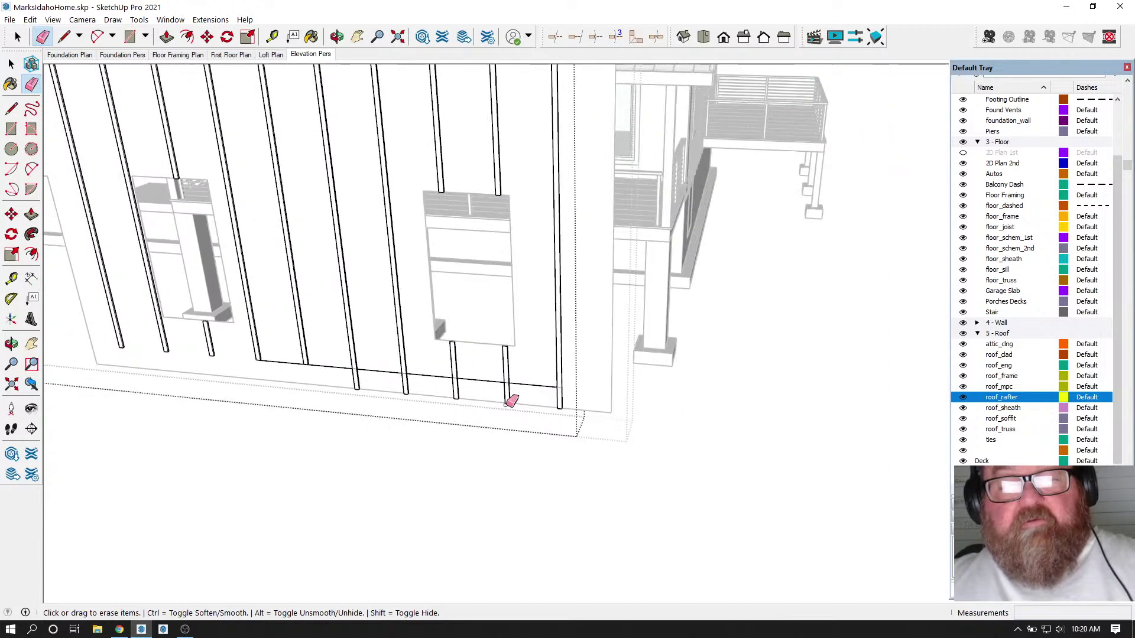
{"action": "scroll", "coordinate": [502, 403], "scroll_direction": "up", "scroll_amount": 2}
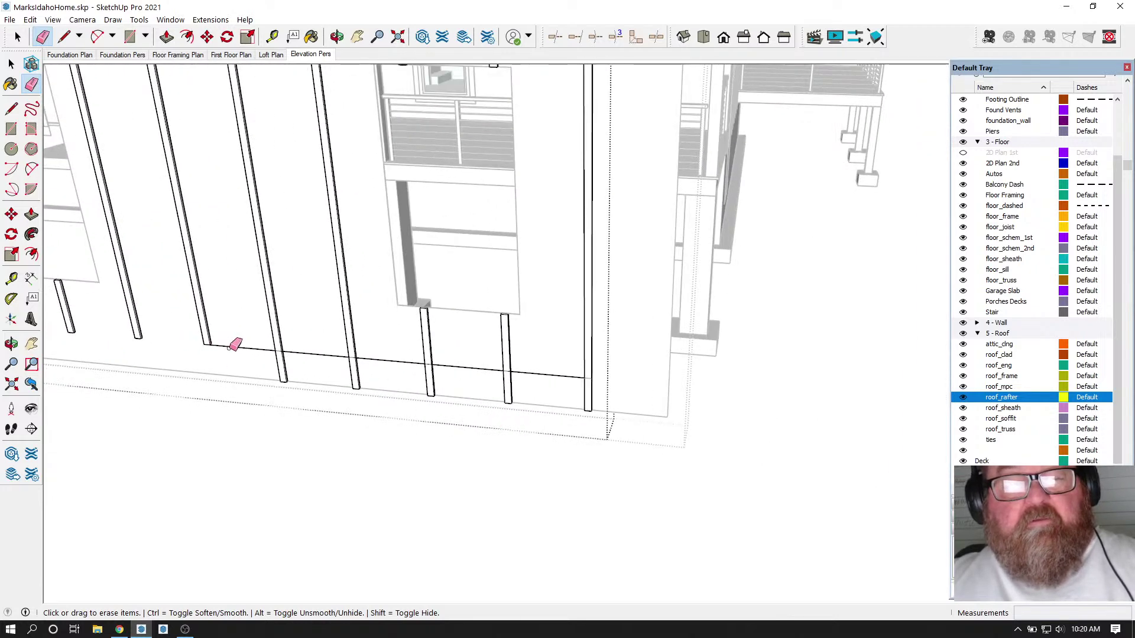
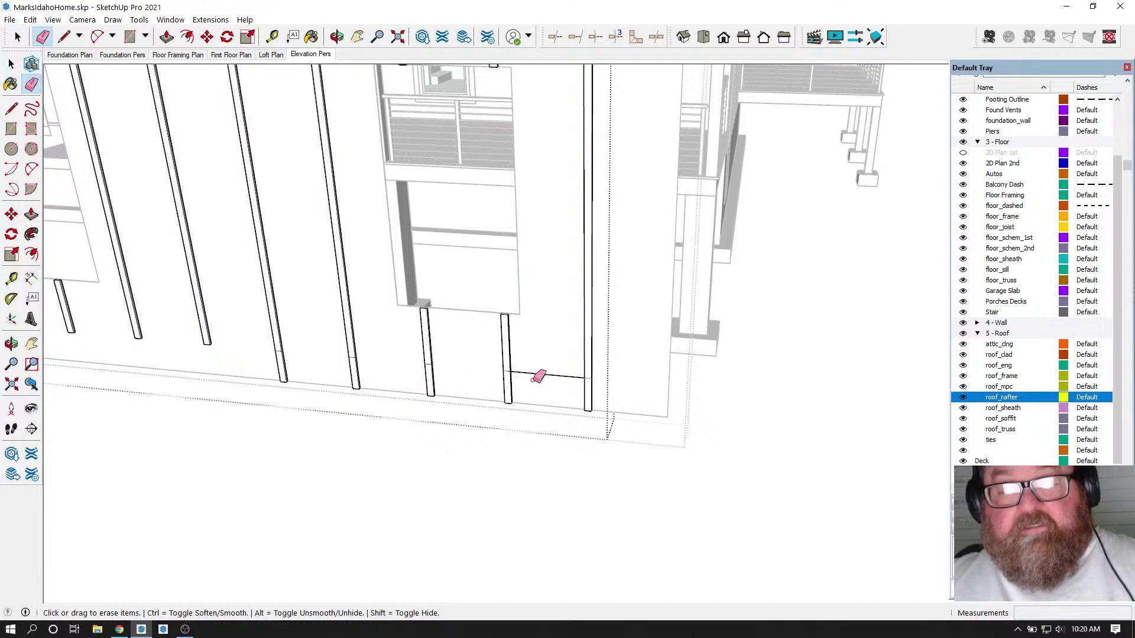
{"action": "left_click", "coordinate": [555, 375]}
{"action": "scroll", "coordinate": [552, 400], "scroll_direction": "up", "scroll_amount": 4}
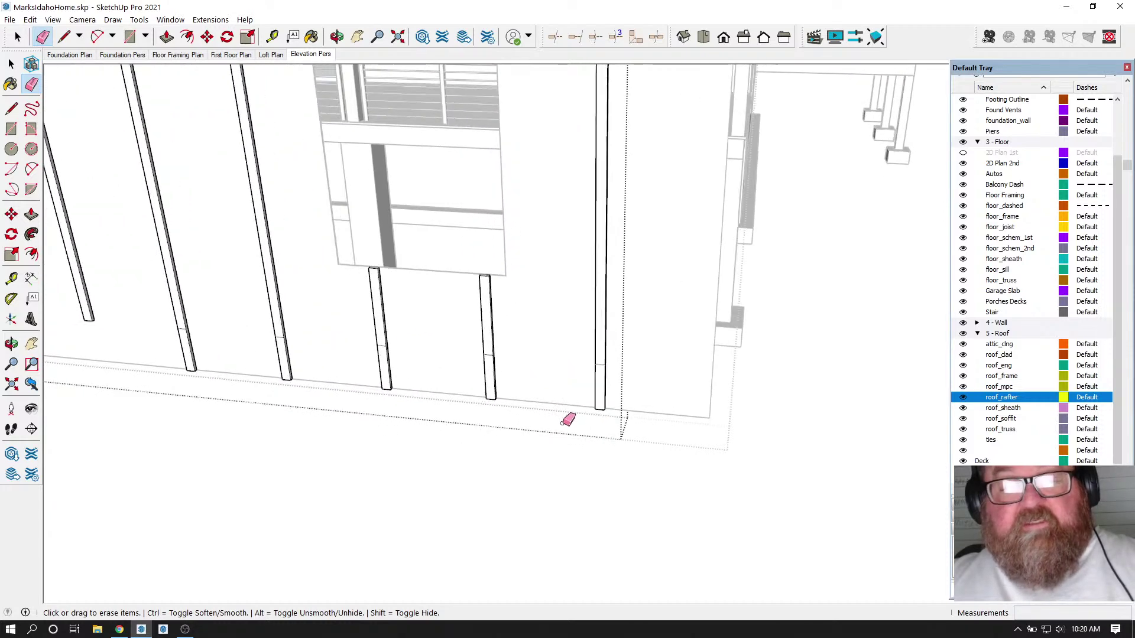
{"action": "scroll", "coordinate": [499, 401], "scroll_direction": "up", "scroll_amount": 1}
{"action": "scroll", "coordinate": [287, 318], "scroll_direction": "down", "scroll_amount": 1}
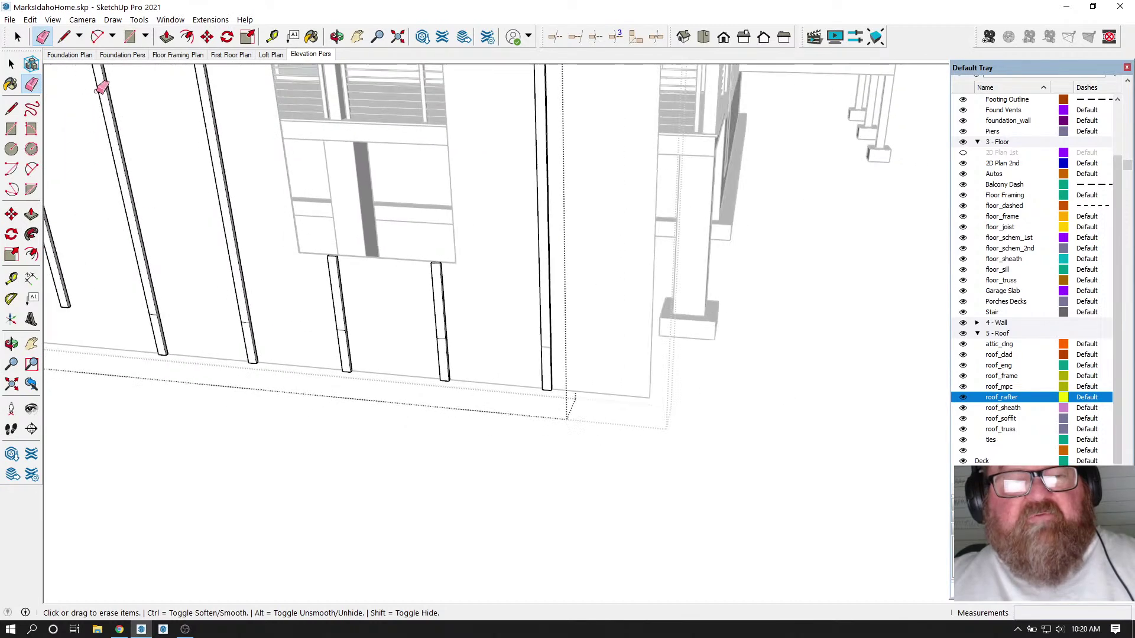
- Push the ends of the last five battens near the porch corner back 3/4" below the deck line to cut them off
{"action": "left_click", "coordinate": [166, 37]}
{"action": "scroll", "coordinate": [192, 344], "scroll_direction": "up", "scroll_amount": 1}
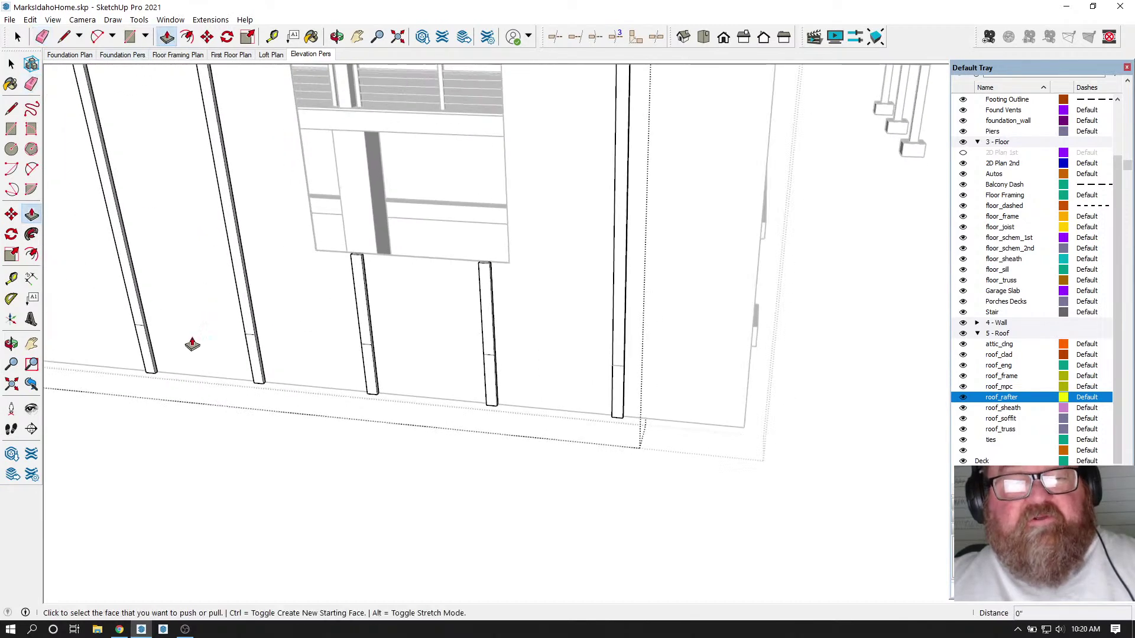
{"action": "left_click", "coordinate": [144, 370]}
{"action": "left_click", "coordinate": [255, 366]}
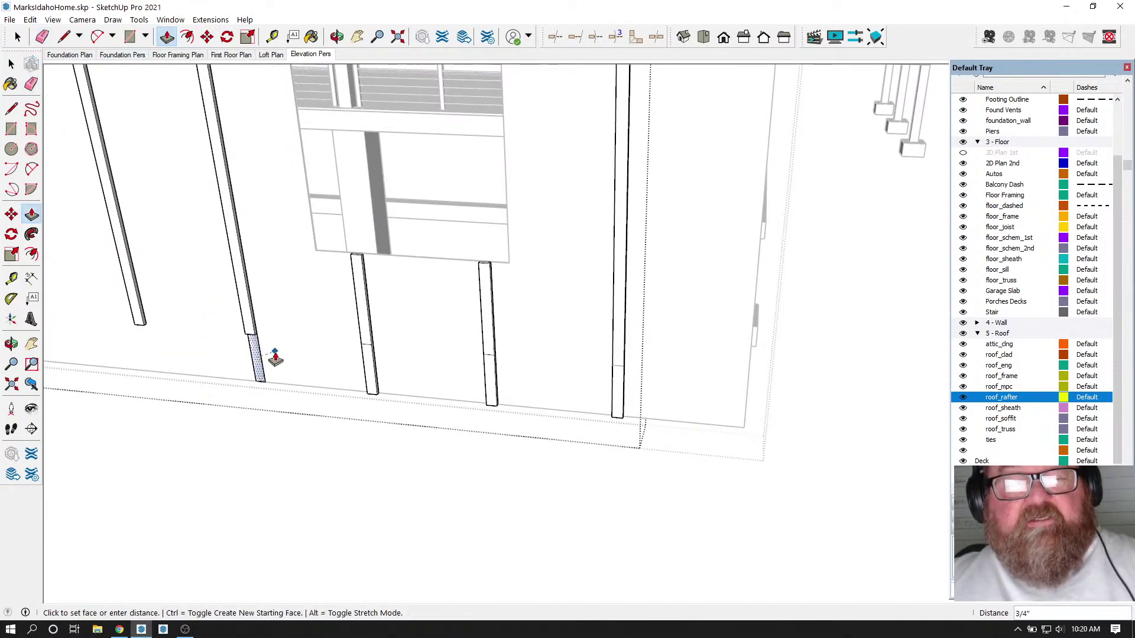
{"action": "left_click", "coordinate": [367, 378]}
{"action": "left_click", "coordinate": [385, 371]}
{"action": "left_click", "coordinate": [489, 390]}
{"action": "left_click", "coordinate": [504, 379]}
{"action": "left_click", "coordinate": [615, 393]}
{"action": "left_click", "coordinate": [640, 379]}
{"action": "scroll", "coordinate": [354, 450], "scroll_direction": "down", "scroll_amount": 10}
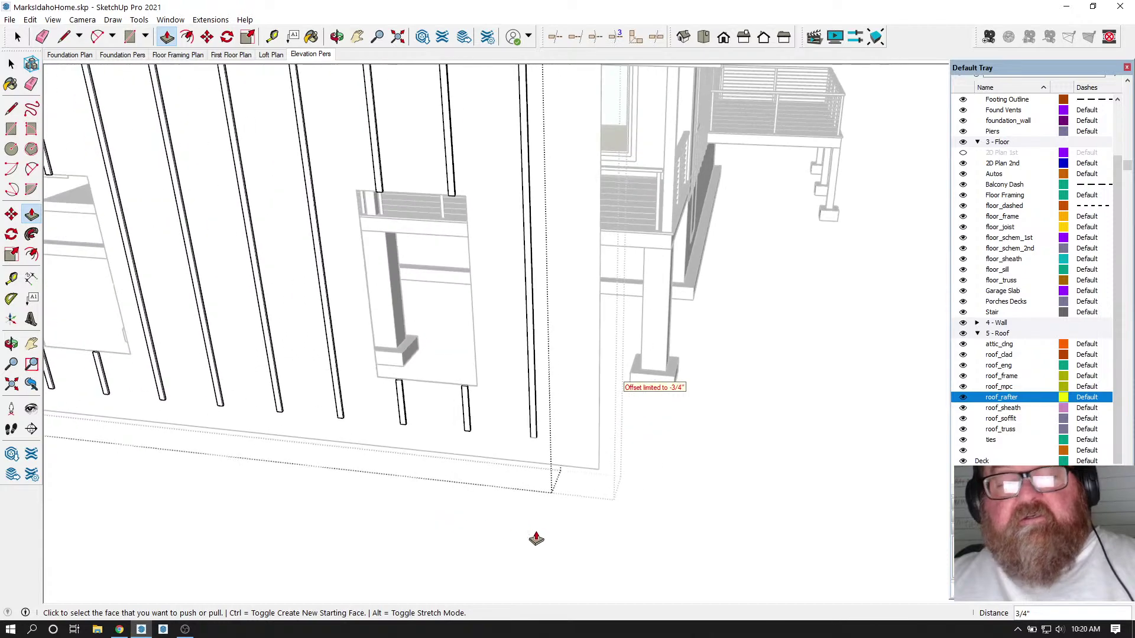
- Close the siding group for editing and move the whole siding 30' along the red axis back onto the house wall
{"action": "left_click", "coordinate": [337, 37]}
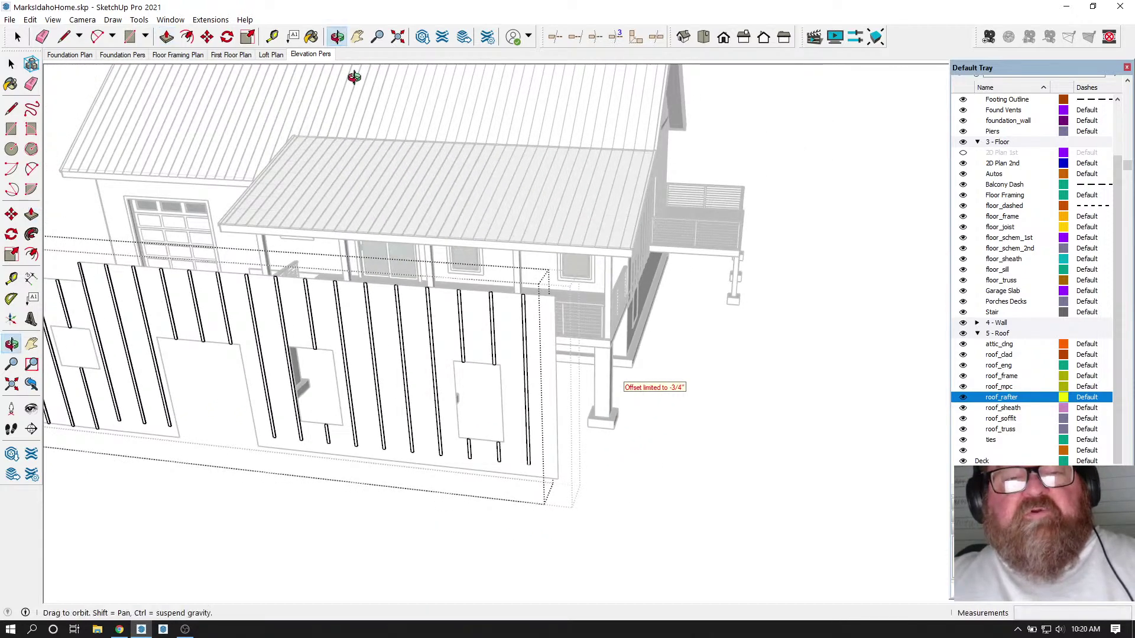
{"action": "left_click_drag", "start_coordinate": [450, 331], "coordinate": [570, 450]}
{"action": "left_click_drag", "start_coordinate": [527, 494], "coordinate": [365, 130]}
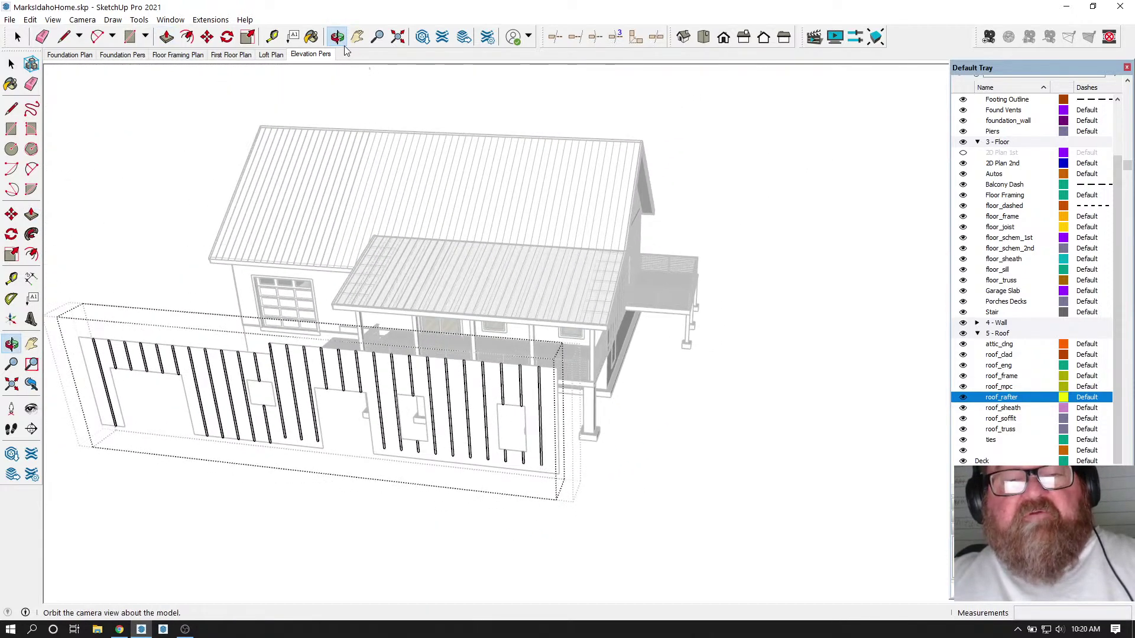
{"action": "left_click_drag", "start_coordinate": [339, 212], "coordinate": [445, 396]}
{"action": "left_click", "coordinate": [18, 38]}
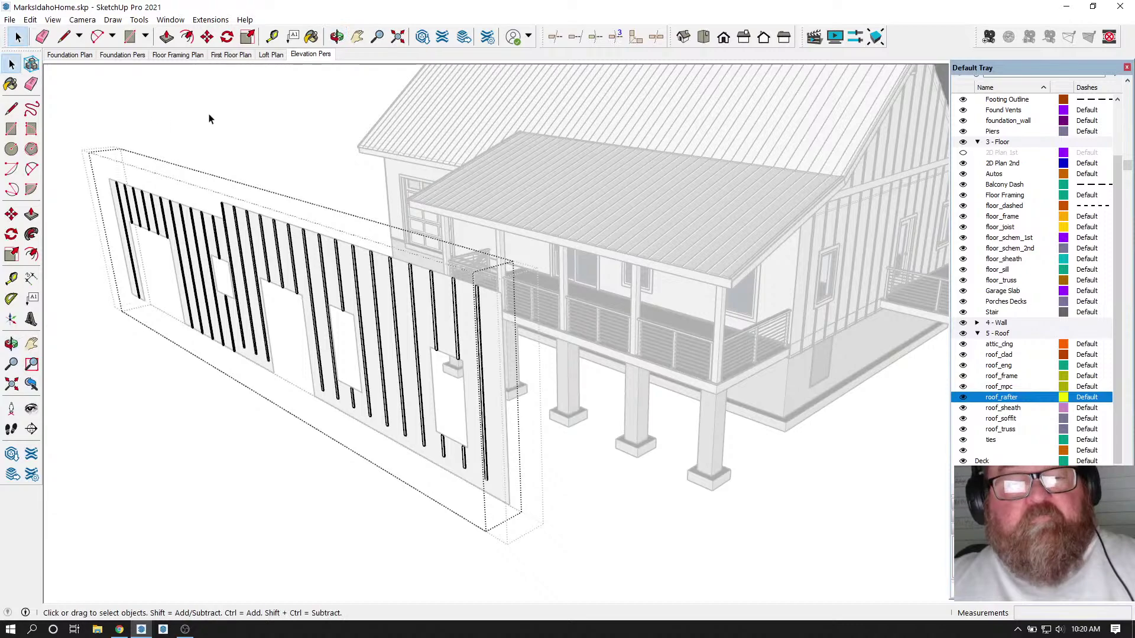
{"action": "left_click", "coordinate": [210, 116]}
{"action": "scroll", "coordinate": [214, 129], "scroll_direction": "down", "scroll_amount": 2}
{"action": "left_click", "coordinate": [215, 131]}
{"action": "left_click", "coordinate": [233, 190]}
{"action": "key", "text": "m"}
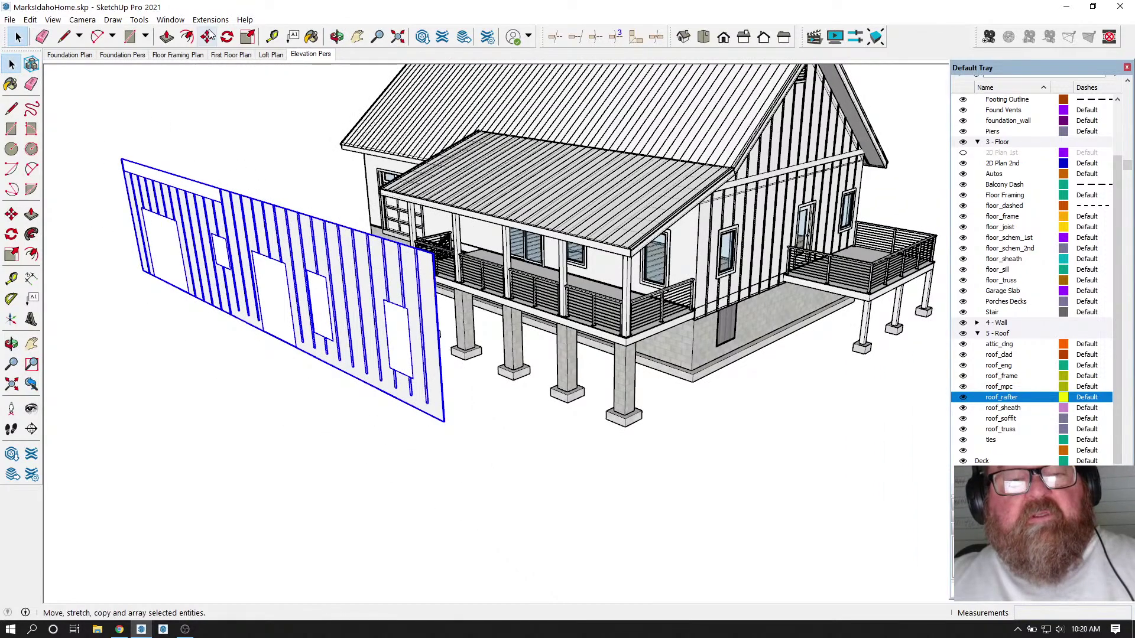
{"action": "left_click", "coordinate": [596, 538]}
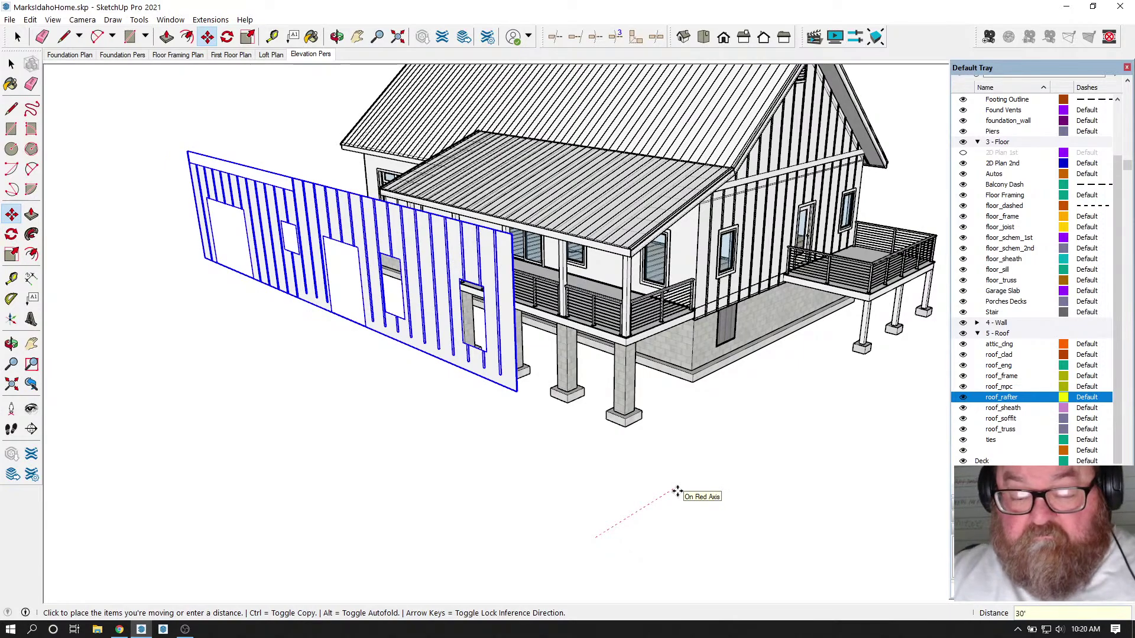
{"action": "key", "text": "Escape"}
- Open the siding group at the porch corner and pull its bottom face down 3 1/8" to the bottom of the adjacent wall's siding
{"action": "key", "text": "o"}
{"action": "scroll", "coordinate": [692, 280], "scroll_direction": "up", "scroll_amount": 3}
{"action": "left_click_drag", "start_coordinate": [691, 280], "coordinate": [609, 208]}
{"action": "scroll", "coordinate": [609, 208], "scroll_direction": "up", "scroll_amount": 5}
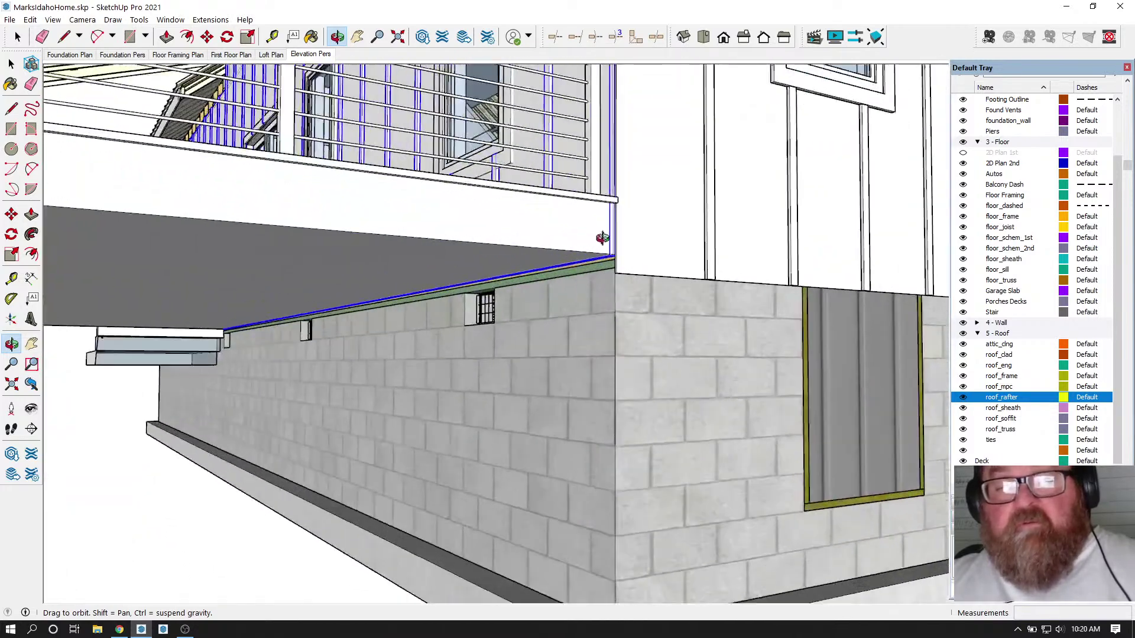
{"action": "left_click_drag", "start_coordinate": [592, 247], "coordinate": [588, 212]}
{"action": "scroll", "coordinate": [587, 223], "scroll_direction": "up", "scroll_amount": 3}
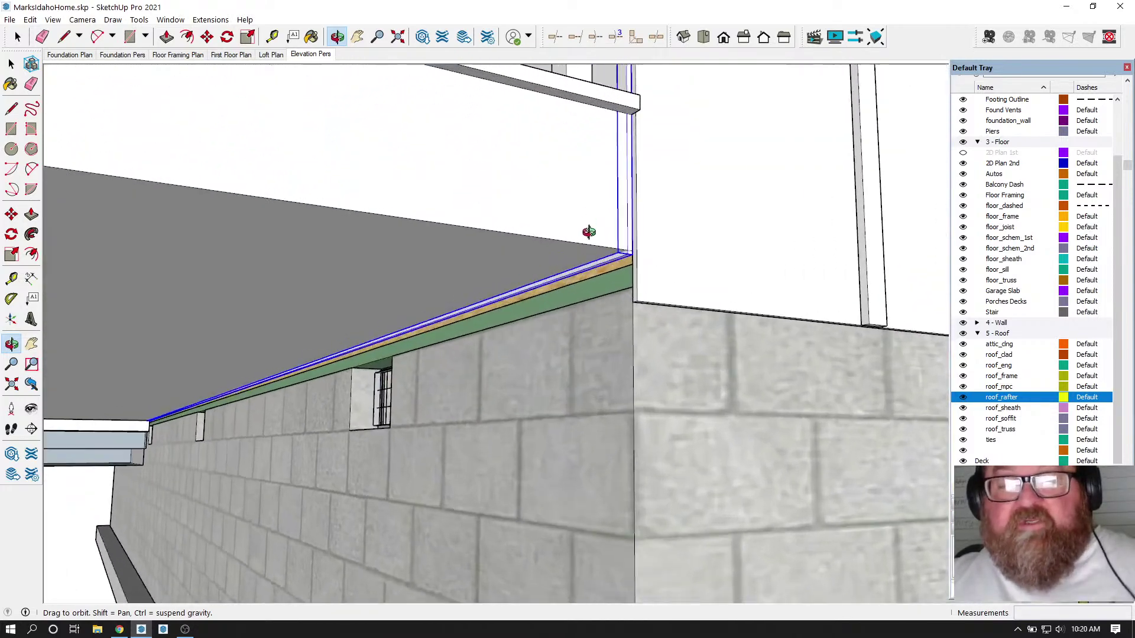
{"action": "left_click", "coordinate": [11, 63]}
{"action": "scroll", "coordinate": [654, 284], "scroll_direction": "up", "scroll_amount": 2}
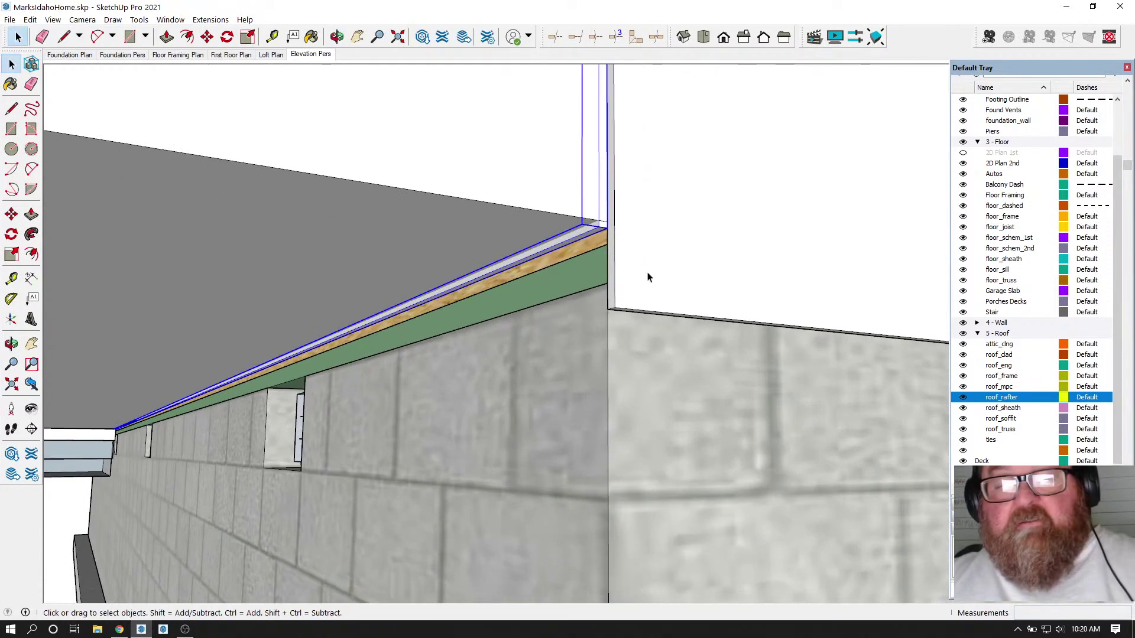
{"action": "double_click", "coordinate": [586, 238]}
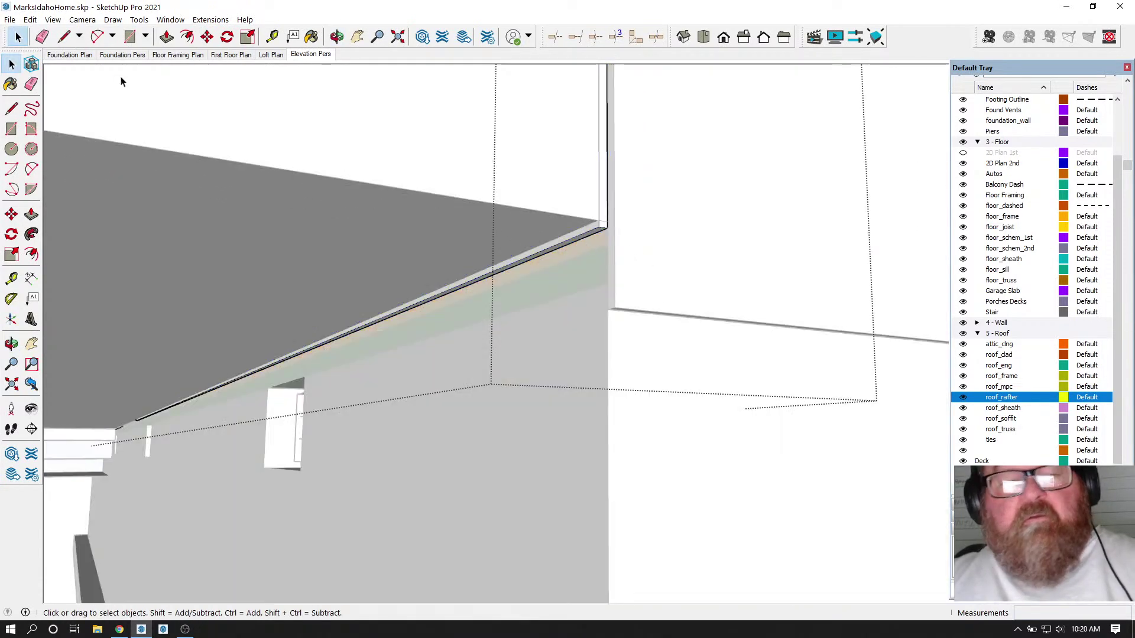
{"action": "left_click", "coordinate": [167, 36]}
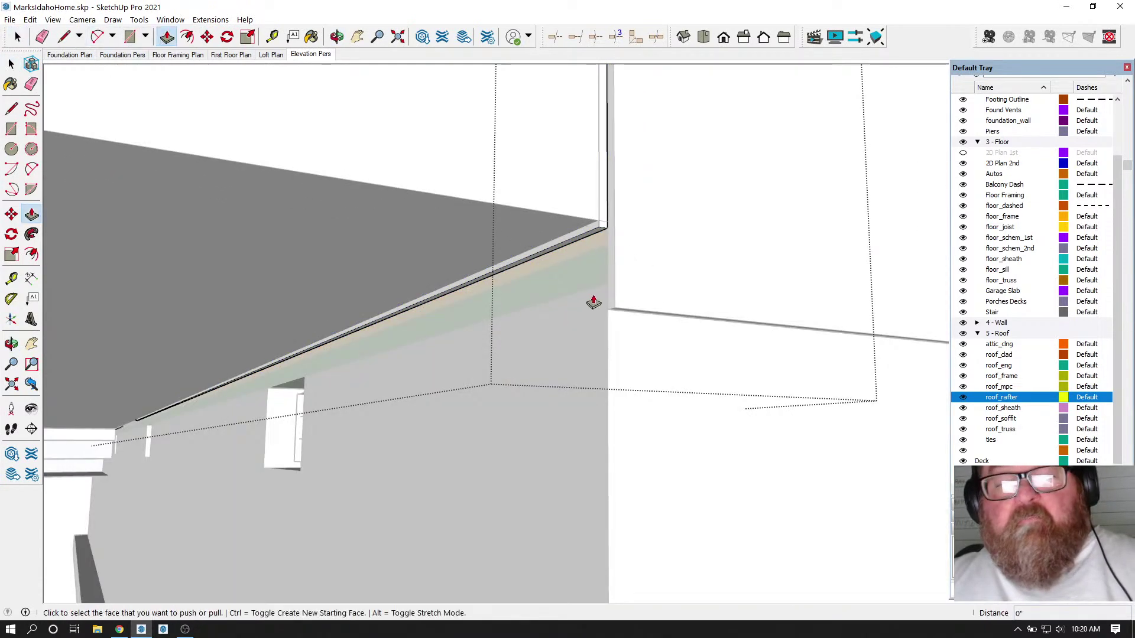
{"action": "left_click", "coordinate": [589, 238]}
{"action": "left_click", "coordinate": [596, 239]}
{"action": "left_click", "coordinate": [597, 239]}
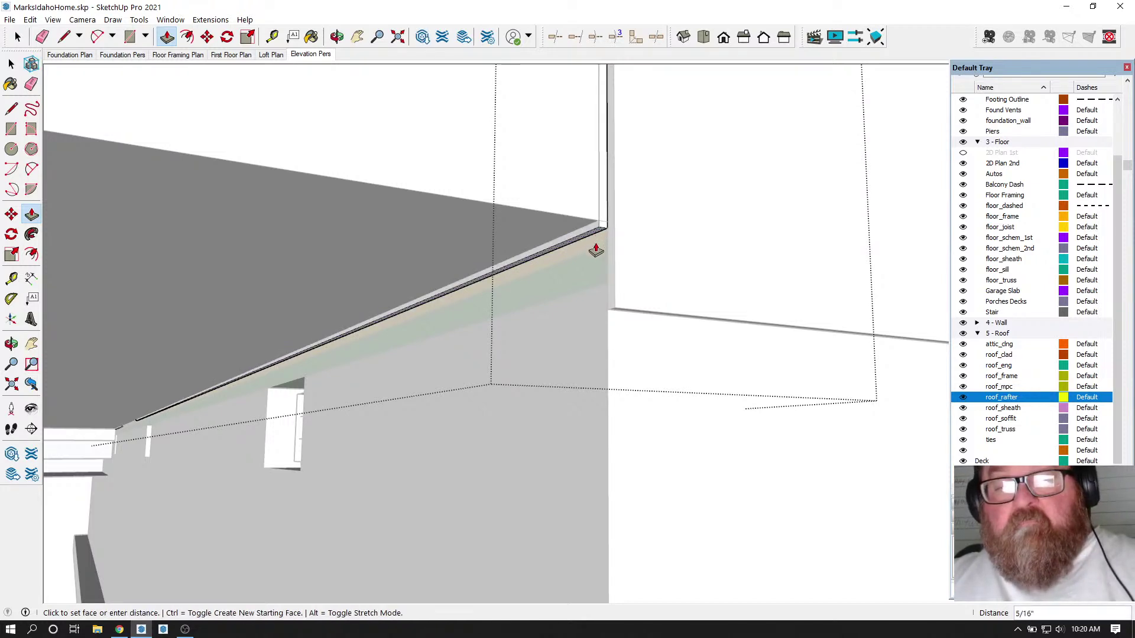
{"action": "left_click", "coordinate": [614, 313]}
- Pull the siding's bottom face on the garage side down 3" to the neighbouring wall's corner endpoint, and extend the adjoining raised section to match
{"action": "middle_click_drag", "start_coordinate": [614, 313], "coordinate": [574, 251]}
{"action": "key", "text": "p"}
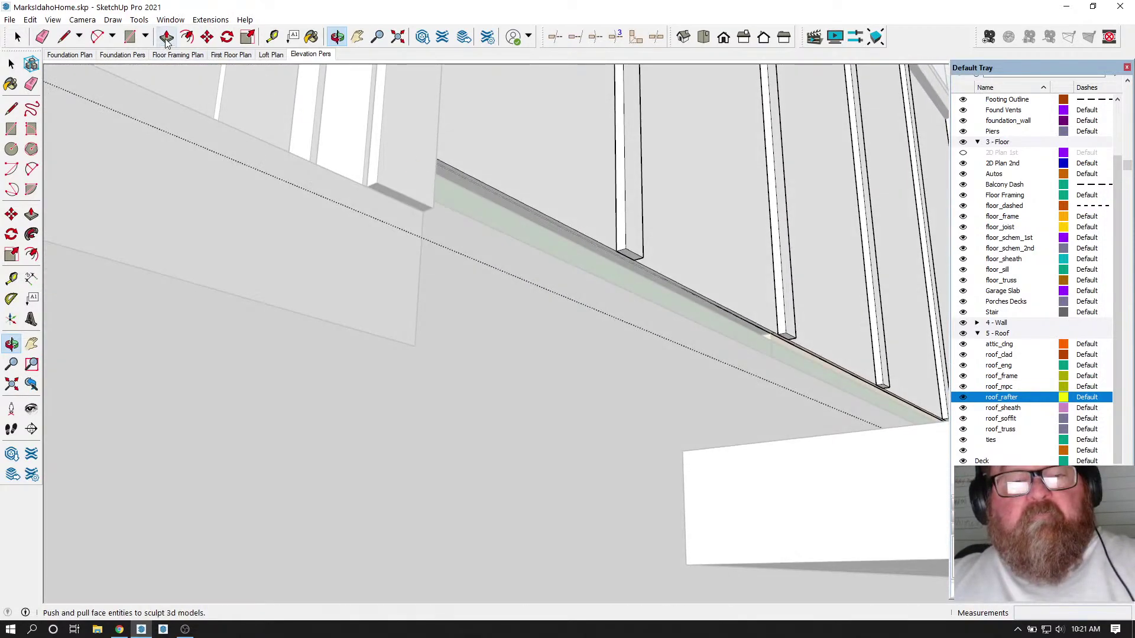
{"action": "middle_click_drag", "start_coordinate": [414, 118], "coordinate": [542, 152]}
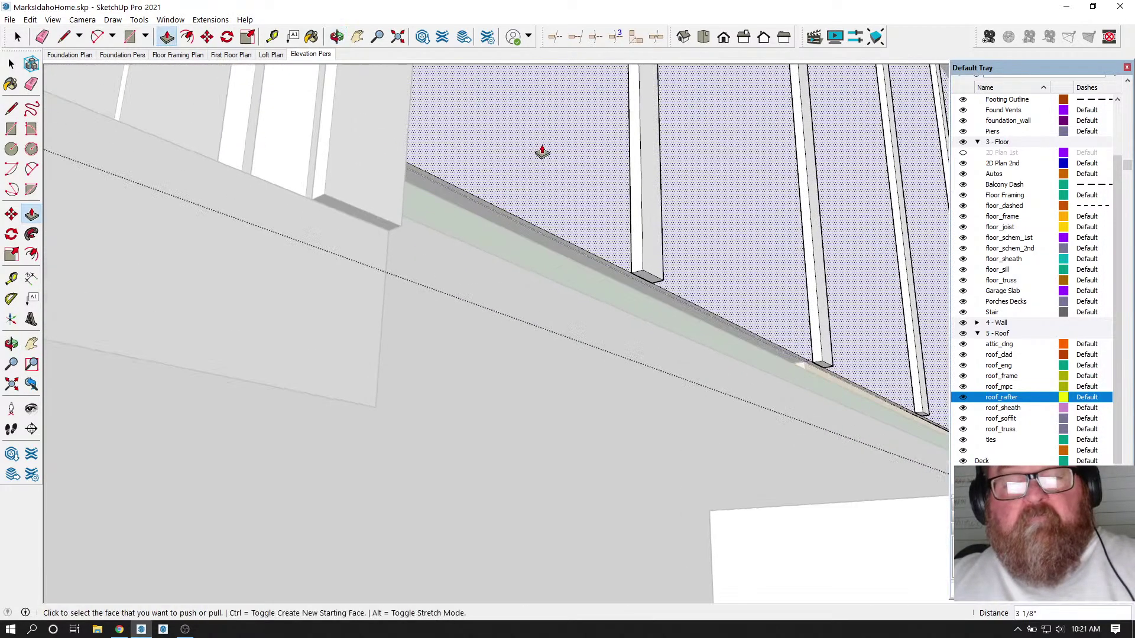
{"action": "left_click", "coordinate": [489, 211]}
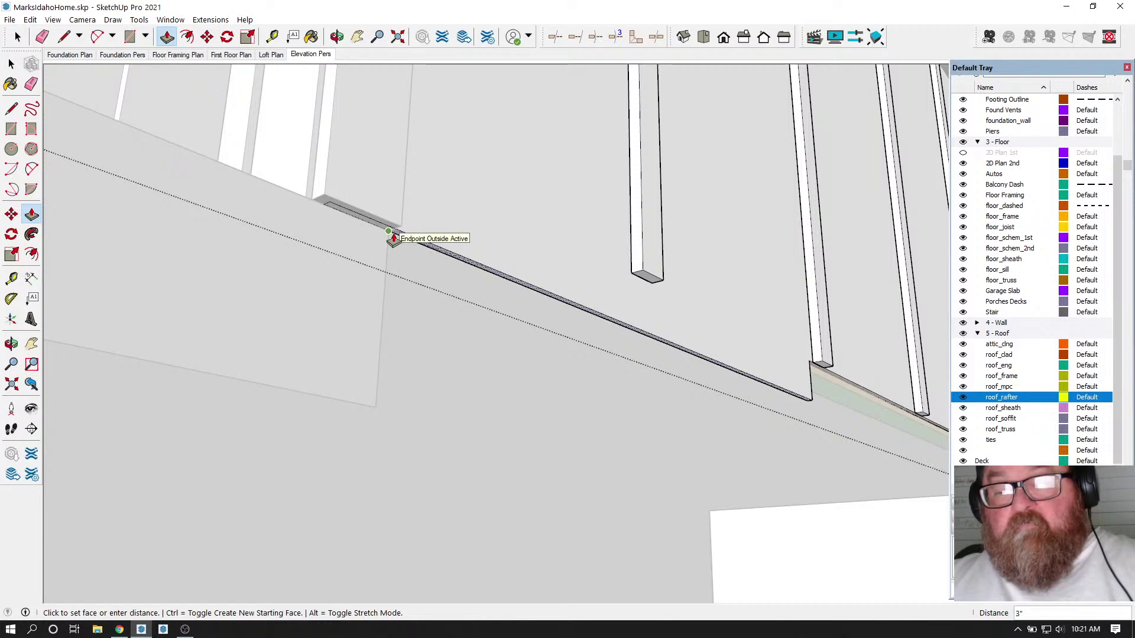
{"action": "left_click", "coordinate": [393, 237]}
{"action": "scroll", "coordinate": [828, 393], "scroll_direction": "up", "scroll_amount": 3}
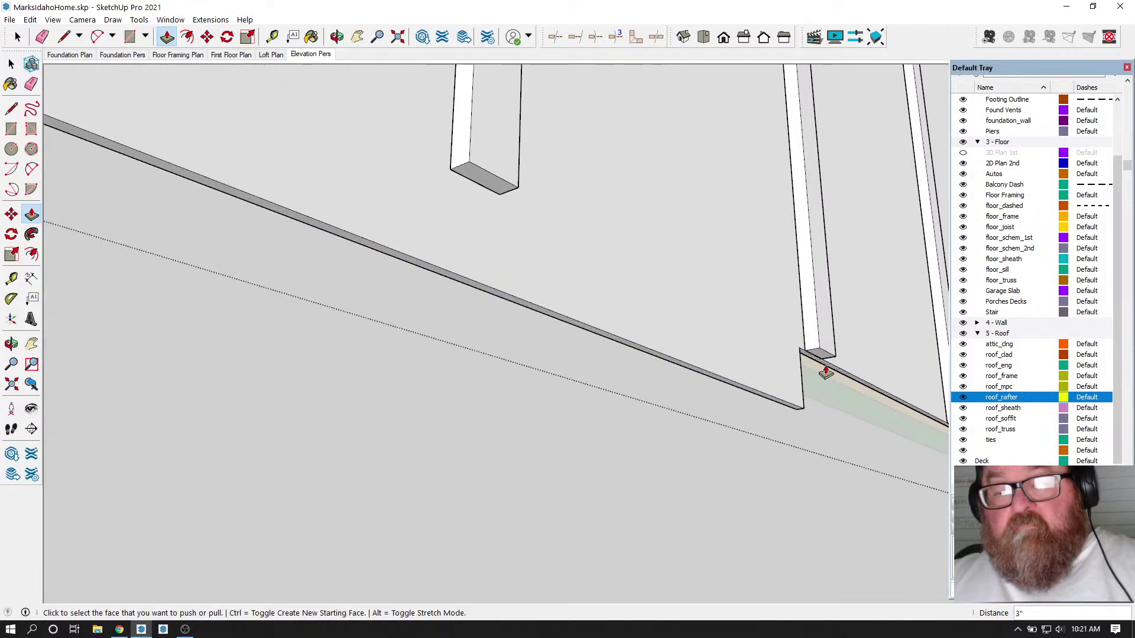
{"action": "scroll", "coordinate": [816, 390], "scroll_direction": "down", "scroll_amount": 2}
{"action": "scroll", "coordinate": [602, 473], "scroll_direction": "down", "scroll_amount": 2}
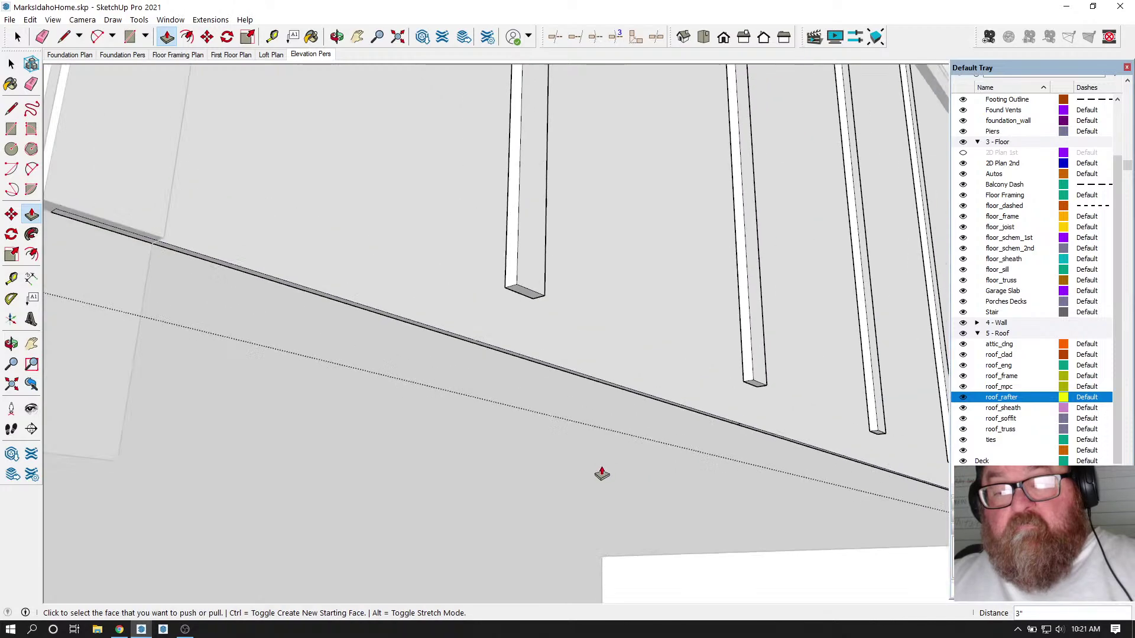
{"action": "scroll", "coordinate": [602, 473], "scroll_direction": "down", "scroll_amount": 3}
- Open the nested batten group for editing at the wall section between the garage-side door and the porch steps
{"action": "left_click", "coordinate": [337, 37]}
{"action": "left_click_drag", "start_coordinate": [486, 161], "coordinate": [542, 408]}
{"action": "scroll", "coordinate": [368, 385], "scroll_direction": "up", "scroll_amount": 5}
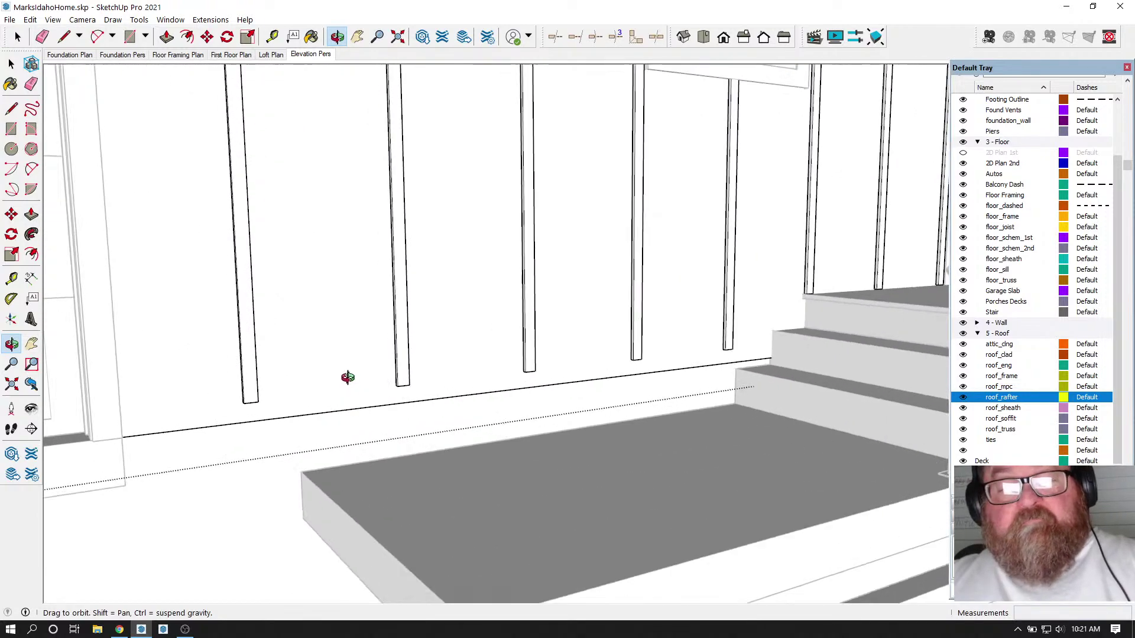
{"action": "left_click", "coordinate": [17, 37]}
{"action": "left_click", "coordinate": [266, 240]}
{"action": "double_click", "coordinate": [266, 241]}
{"action": "left_click", "coordinate": [264, 242]}
{"action": "left_click_drag", "start_coordinate": [207, 305], "coordinate": [752, 387]}
{"action": "scroll", "coordinate": [247, 364], "scroll_direction": "up", "scroll_amount": 2}
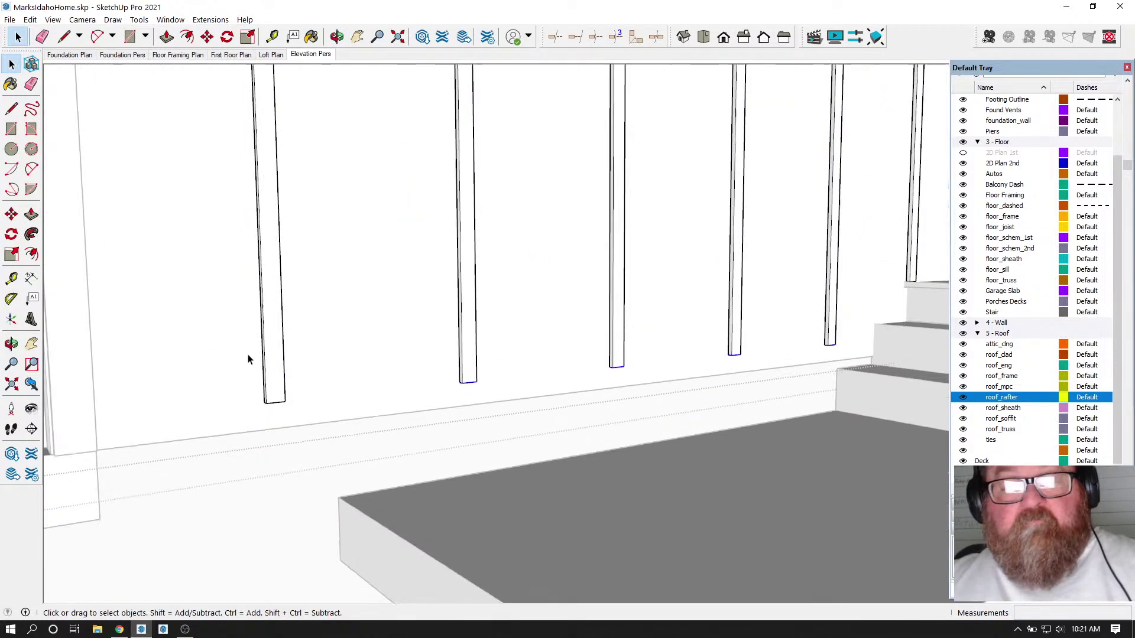
{"action": "left_click", "coordinate": [207, 37]}
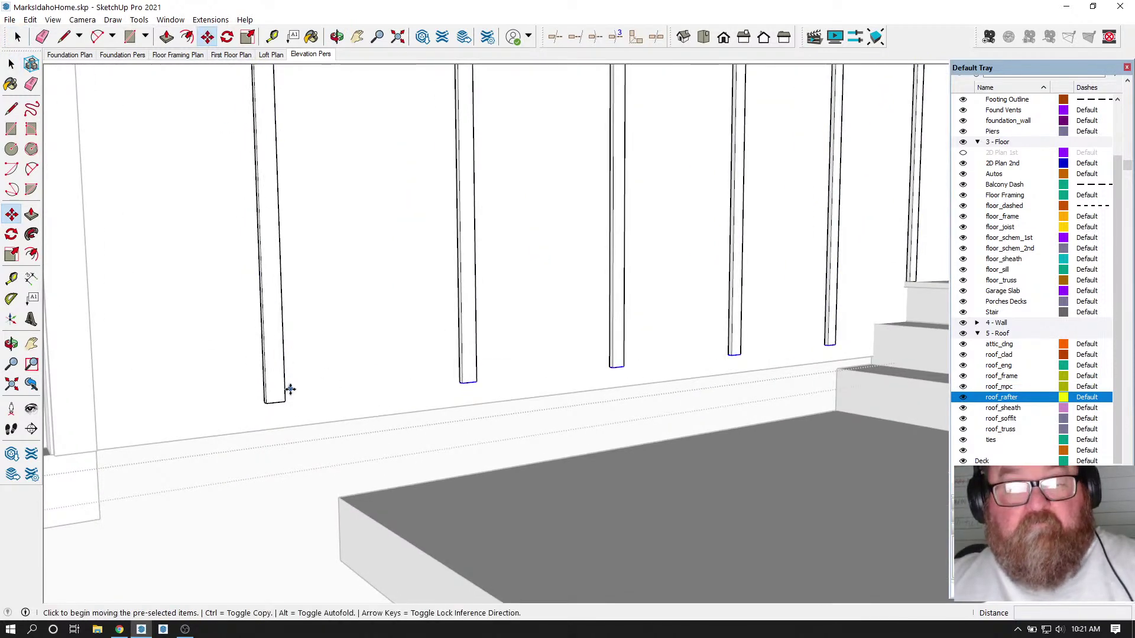
{"action": "left_click", "coordinate": [286, 397]}
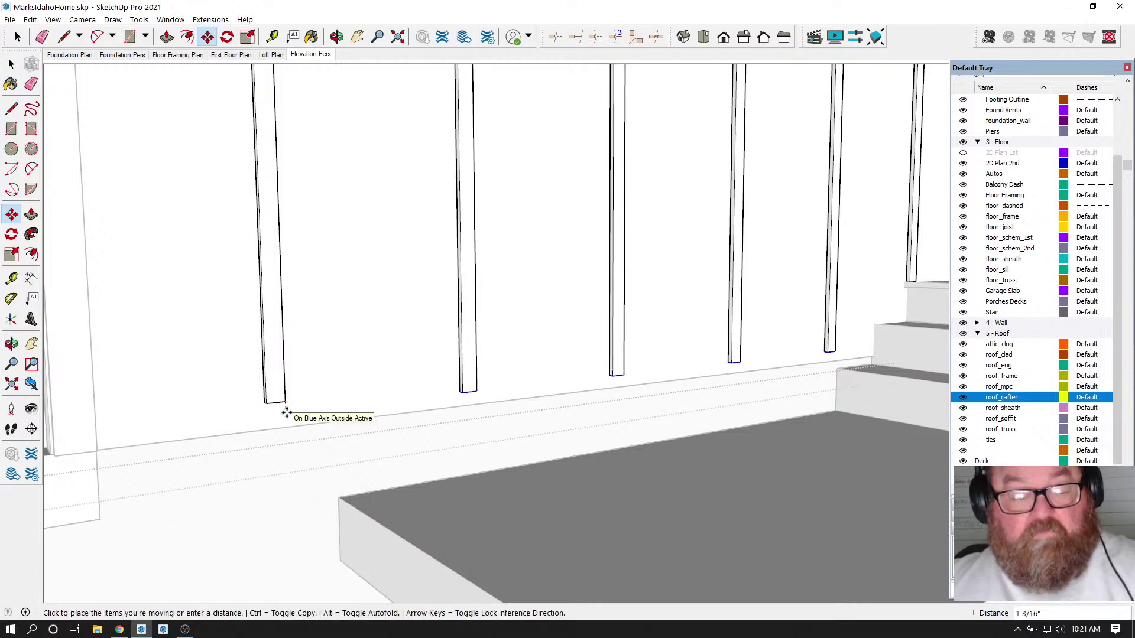
{"action": "key", "text": "Escape"}
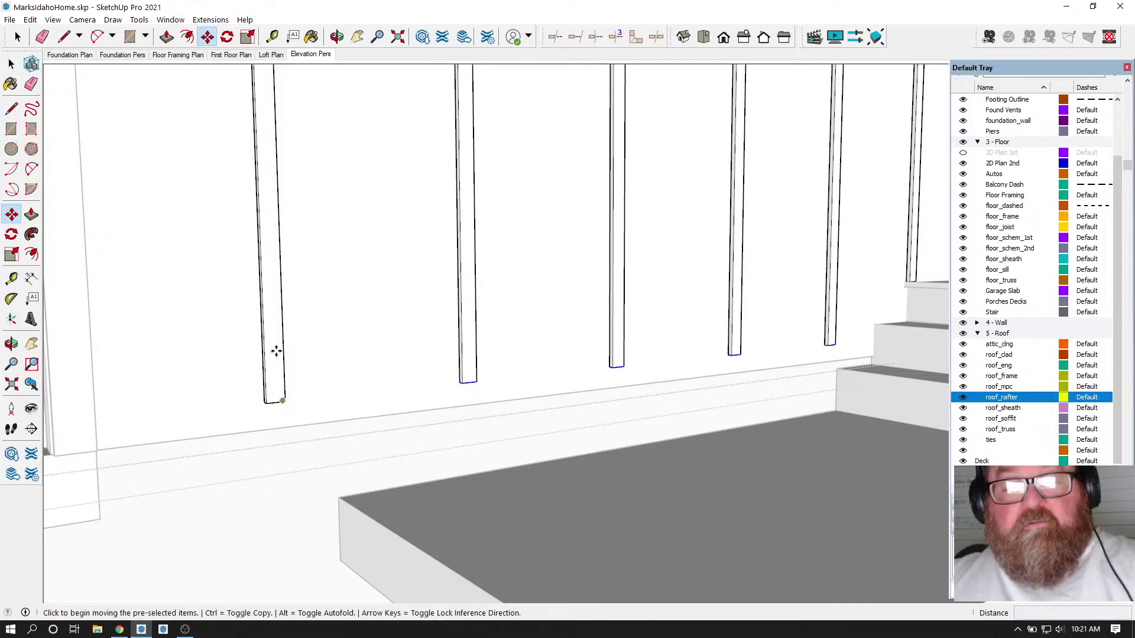
- Select the bottom ends of the five battens between the door and the porch steps and move them straight down 3"
{"action": "left_click", "coordinate": [18, 37]}
{"action": "left_click", "coordinate": [270, 290]}
{"action": "left_click_drag", "start_coordinate": [178, 290], "coordinate": [849, 421]}
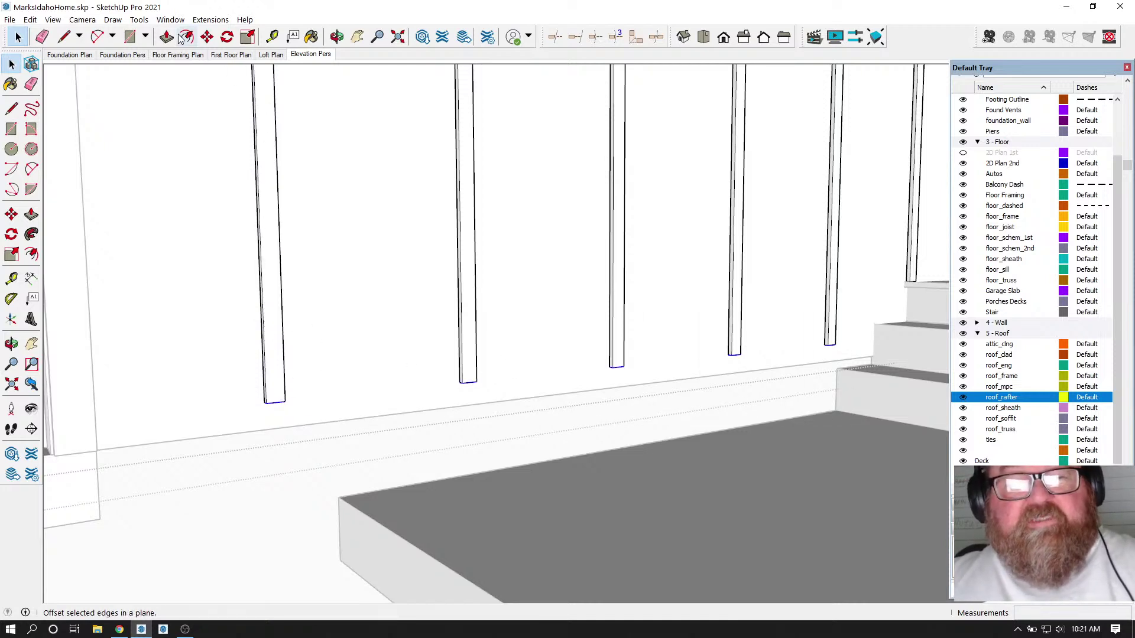
{"action": "left_click", "coordinate": [207, 37]}
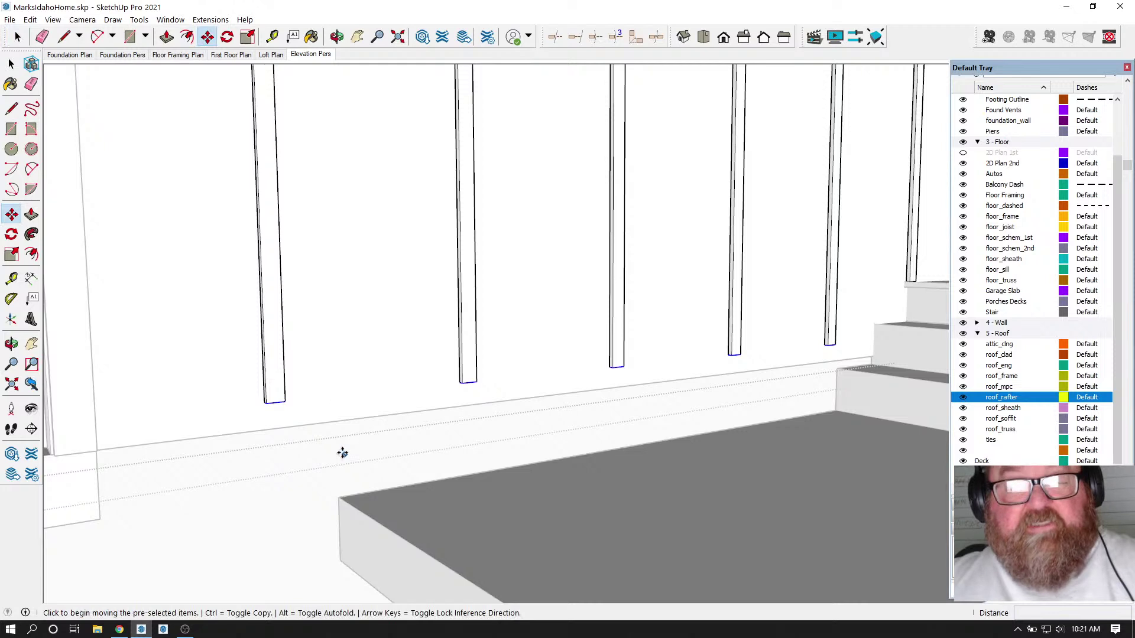
{"action": "left_click", "coordinate": [284, 400]}
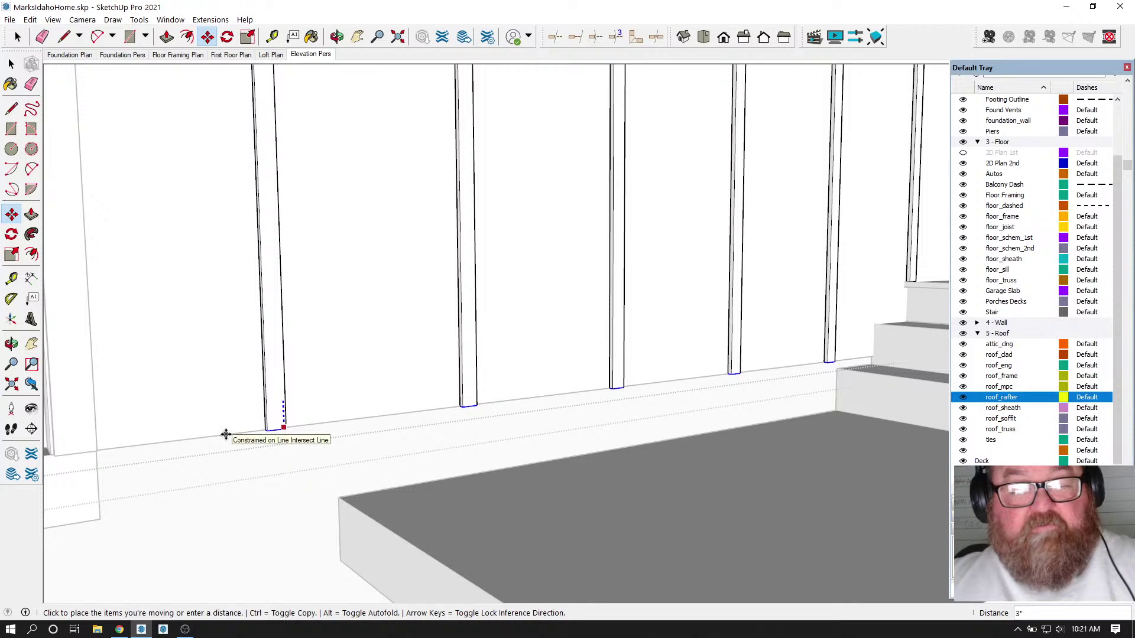
{"action": "type", "text": "3"}
{"action": "key", "text": "Return"}
{"action": "scroll", "coordinate": [392, 402], "scroll_direction": "down", "scroll_amount": 2}
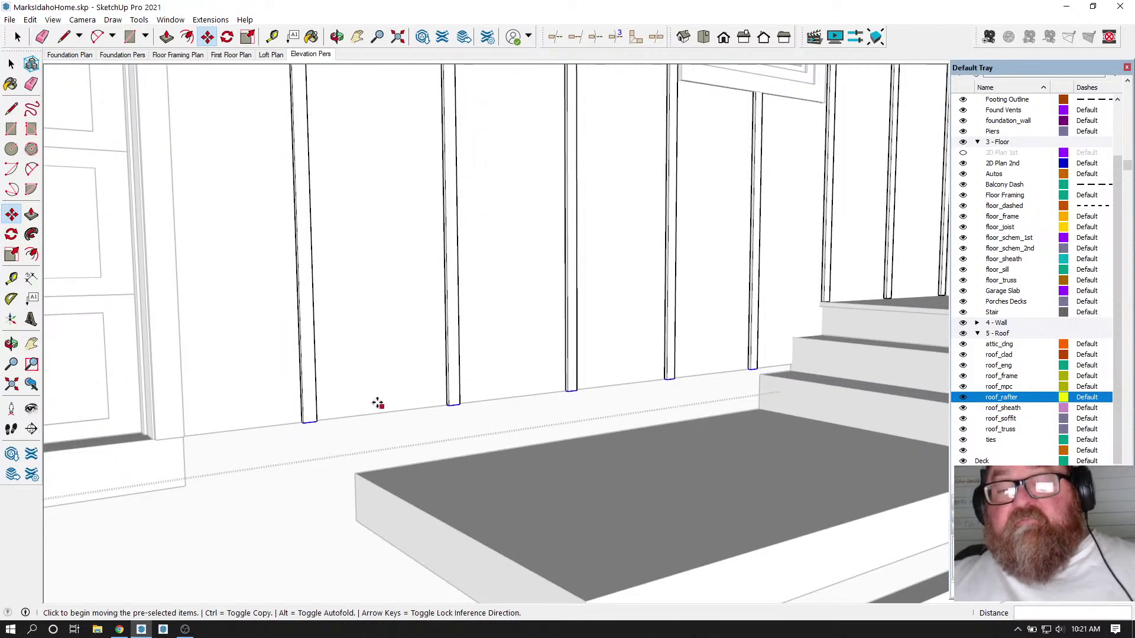
- Raise the bottom ends of the two battens above the window nearest the porch's far end to the top edge of its outer trim
{"action": "left_click", "coordinate": [18, 38]}
{"action": "left_click", "coordinate": [178, 138]}
{"action": "scroll", "coordinate": [304, 358], "scroll_direction": "down", "scroll_amount": 4}
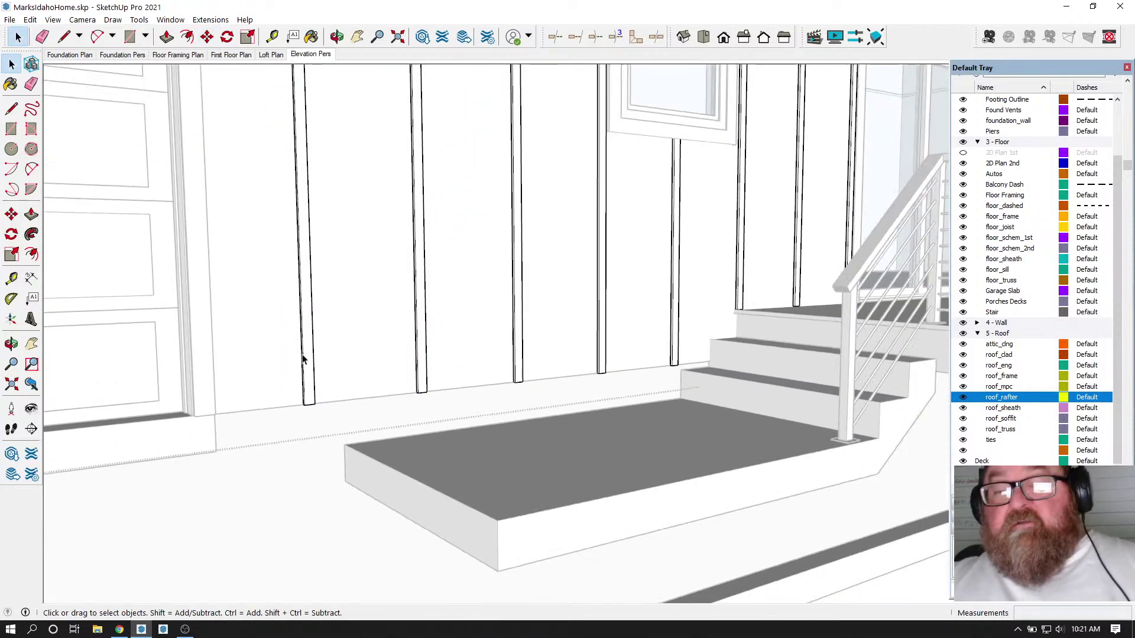
{"action": "scroll", "coordinate": [298, 366], "scroll_direction": "down", "scroll_amount": 3}
{"action": "left_click", "coordinate": [337, 37]}
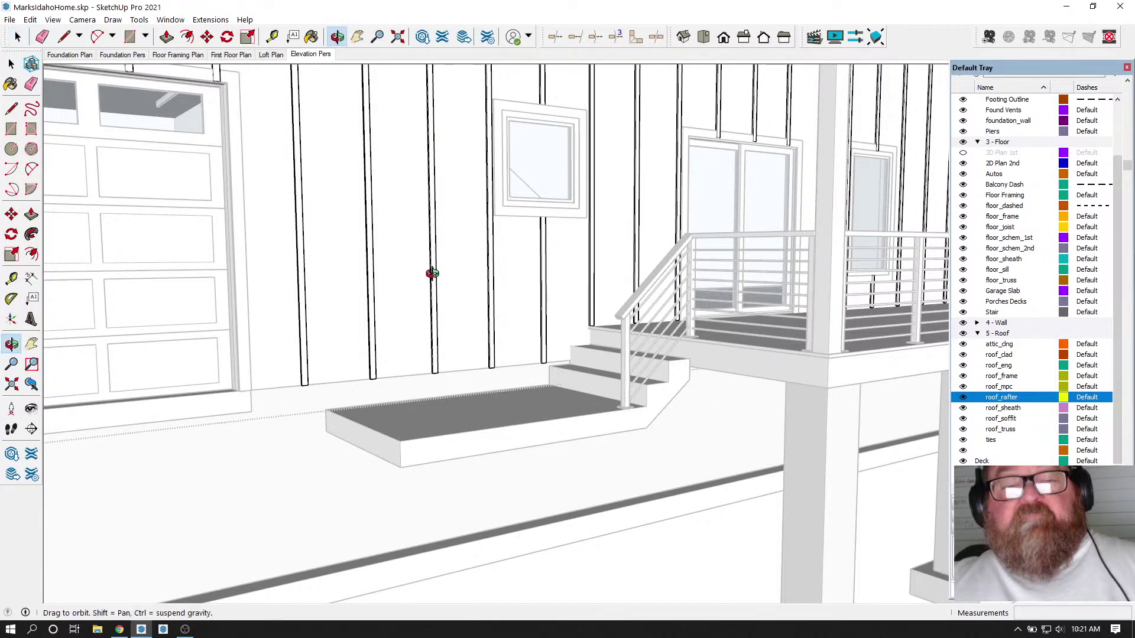
{"action": "left_click_drag", "start_coordinate": [431, 246], "coordinate": [233, 312]}
{"action": "scroll", "coordinate": [261, 392], "scroll_direction": "down", "scroll_amount": 5}
{"action": "left_click_drag", "start_coordinate": [451, 385], "coordinate": [739, 238]}
{"action": "scroll", "coordinate": [742, 236], "scroll_direction": "up", "scroll_amount": 5}
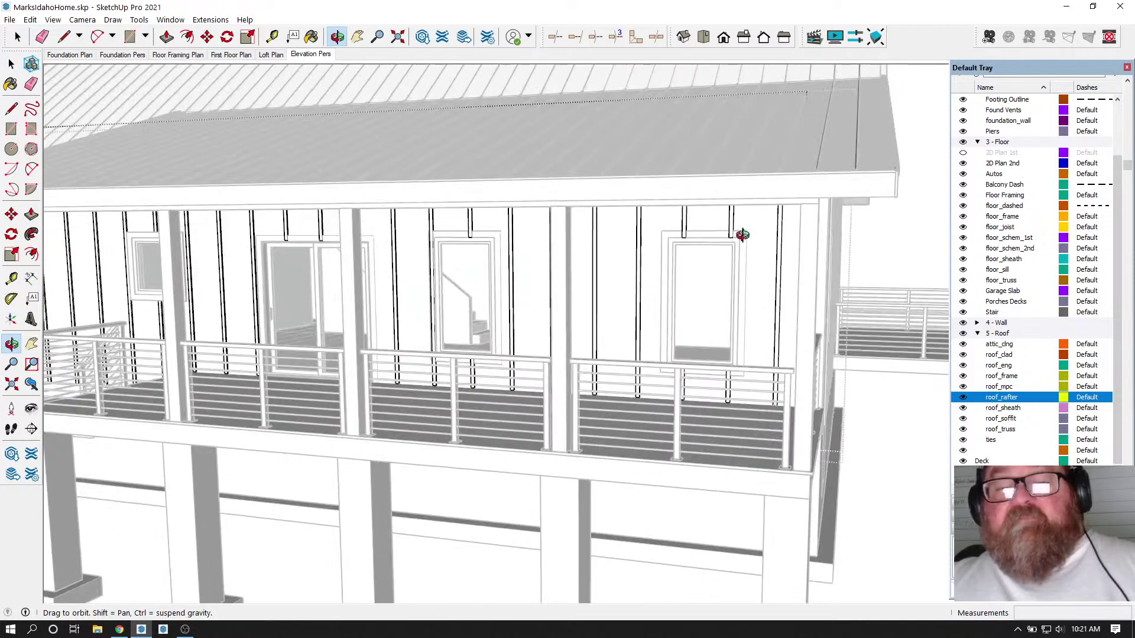
{"action": "scroll", "coordinate": [733, 220], "scroll_direction": "up", "scroll_amount": 5}
{"action": "key", "text": "space"}
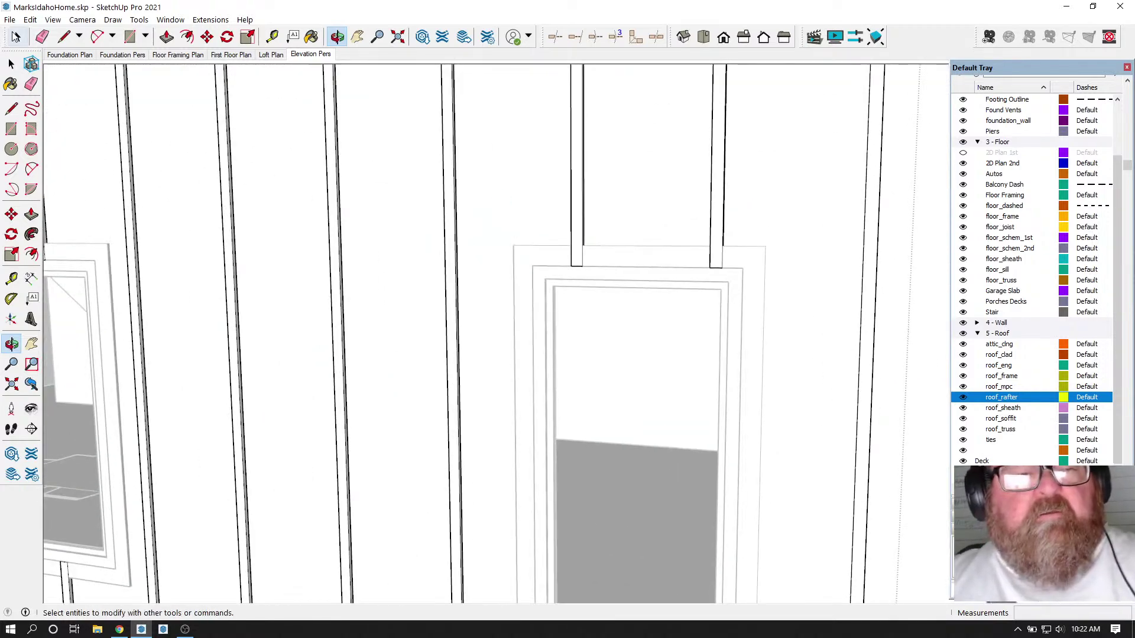
{"action": "scroll", "coordinate": [583, 322], "scroll_direction": "up", "scroll_amount": 2}
{"action": "left_click", "coordinate": [568, 204]}
{"action": "left_click_drag", "start_coordinate": [537, 221], "coordinate": [776, 291]}
{"action": "key", "text": "m"}
{"action": "scroll", "coordinate": [671, 269], "scroll_direction": "up", "scroll_amount": 2}
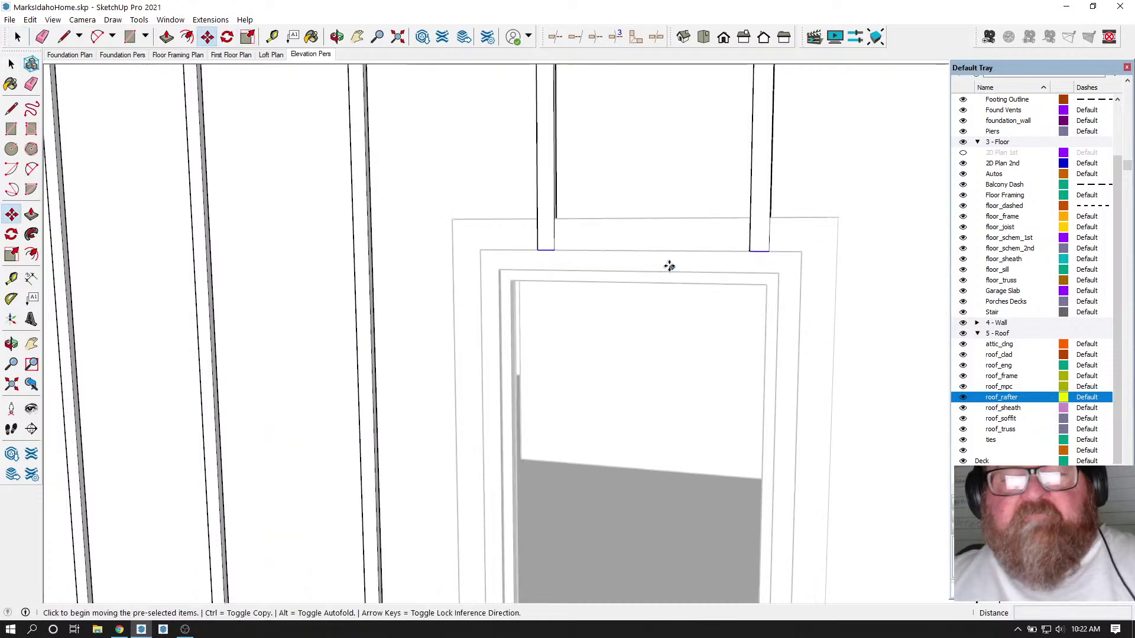
{"action": "left_click", "coordinate": [554, 251]}
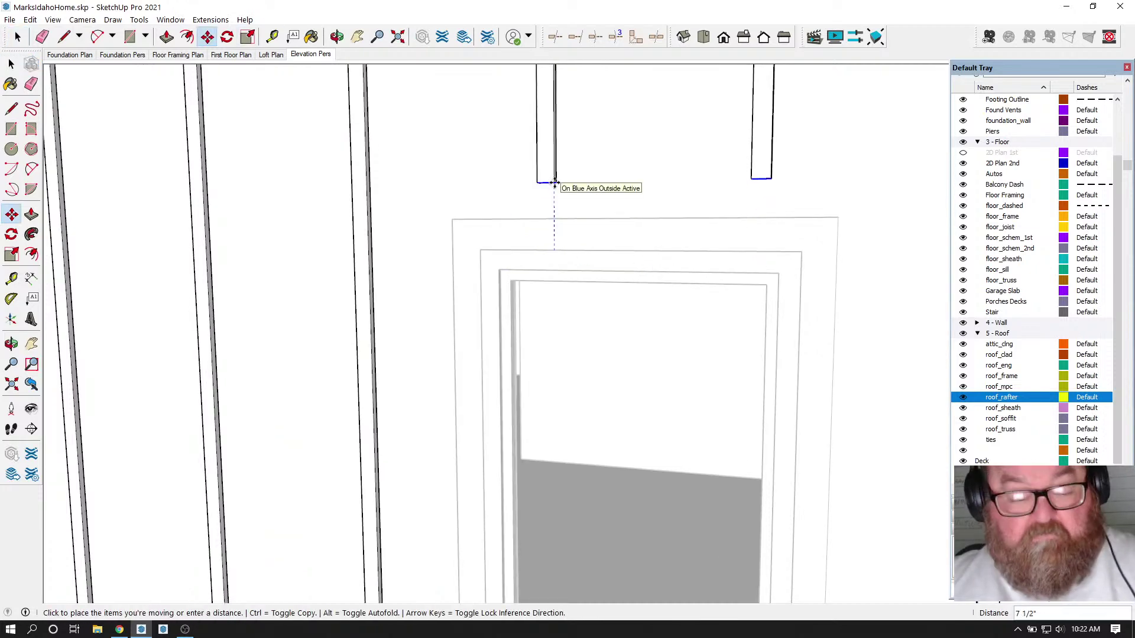
{"action": "left_click", "coordinate": [560, 219]}
- Select the top ends of the two short battens below the same far-end porch window
{"action": "scroll", "coordinate": [600, 175], "scroll_direction": "down", "scroll_amount": 5}
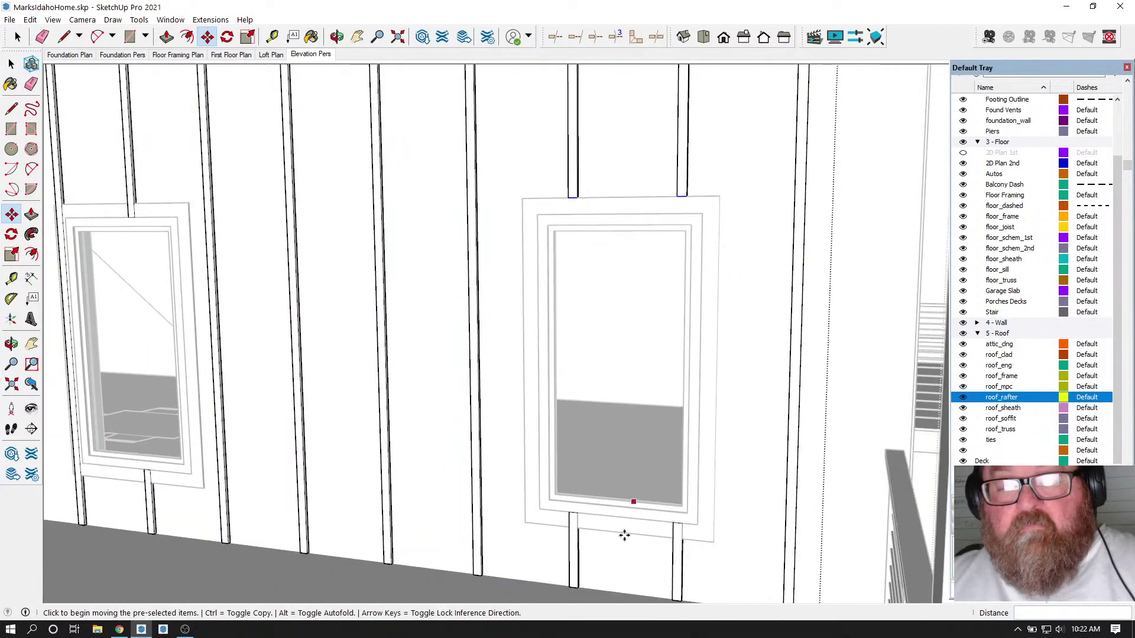
{"action": "scroll", "coordinate": [613, 557], "scroll_direction": "up", "scroll_amount": 2}
{"action": "left_click", "coordinate": [17, 37]}
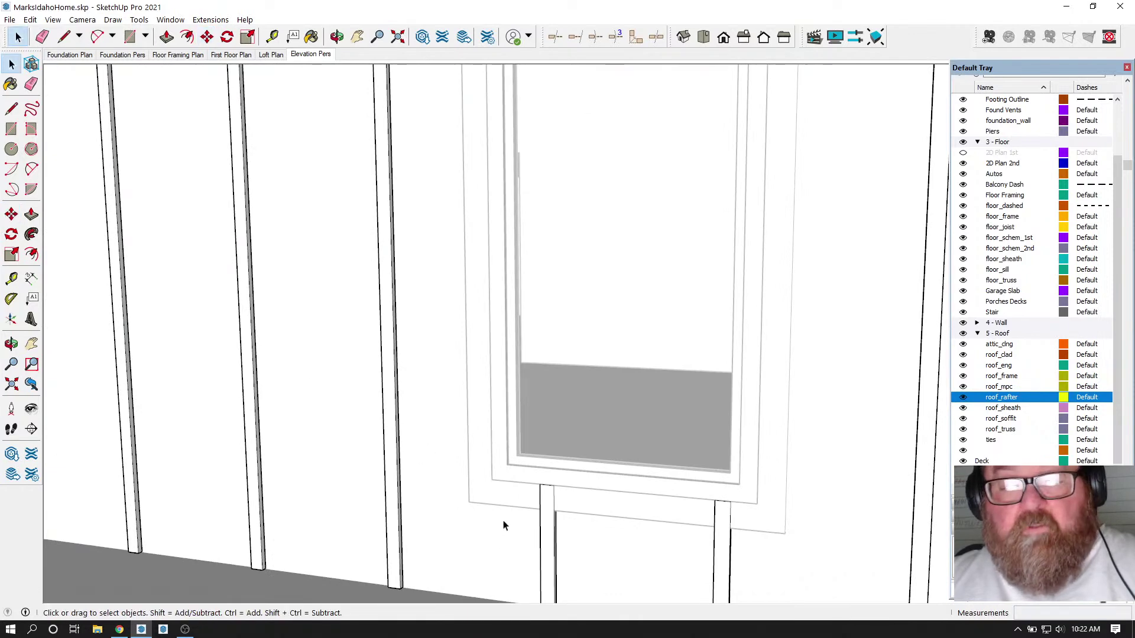
{"action": "scroll", "coordinate": [741, 532], "scroll_direction": "up", "scroll_amount": 2}
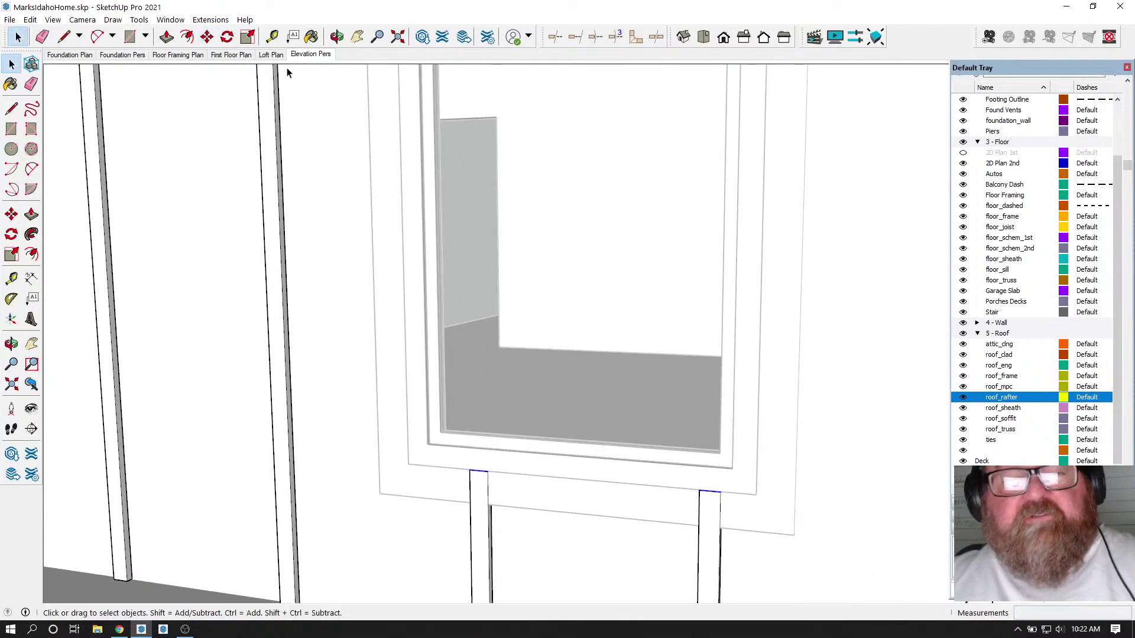
- Try to move the two selected batten tops down about 3 1/2" to the window trim's lower edge, and undo the move
{"action": "left_click", "coordinate": [207, 37]}
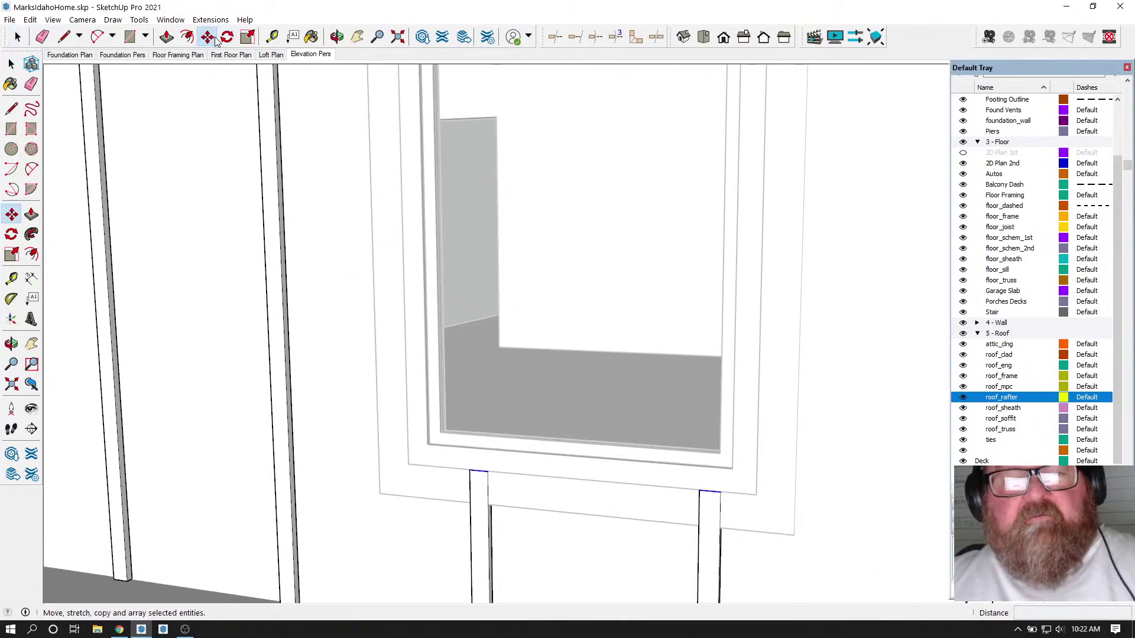
{"action": "left_click", "coordinate": [719, 501]}
{"action": "left_click", "coordinate": [721, 528]}
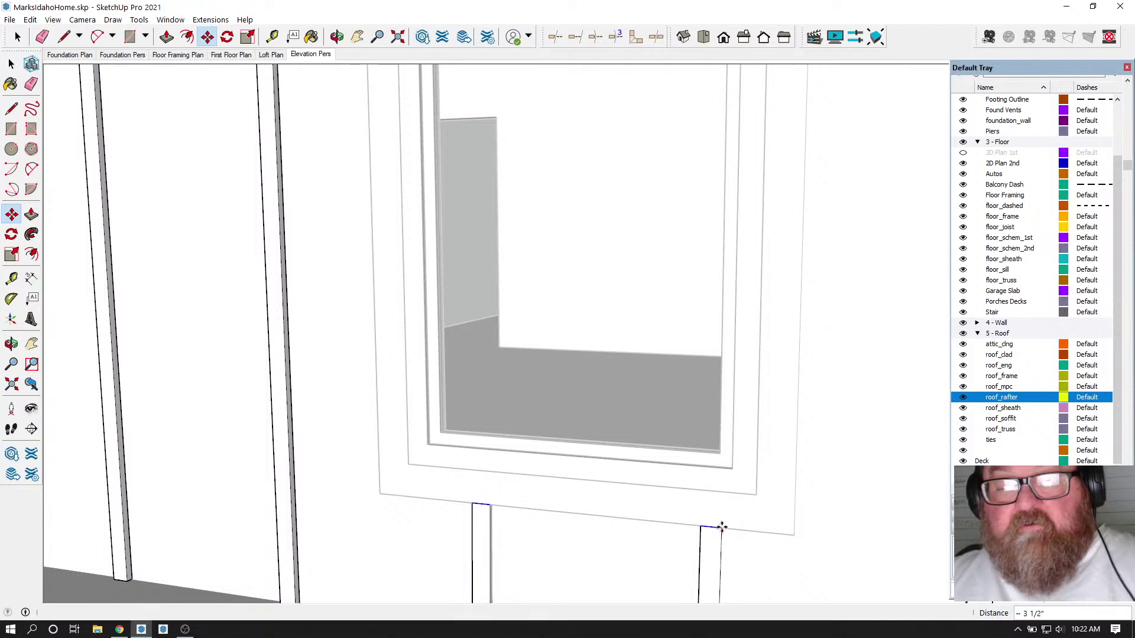
{"action": "scroll", "coordinate": [765, 502], "scroll_direction": "down", "scroll_amount": 5}
{"action": "scroll", "coordinate": [815, 500], "scroll_direction": "down", "scroll_amount": 3}
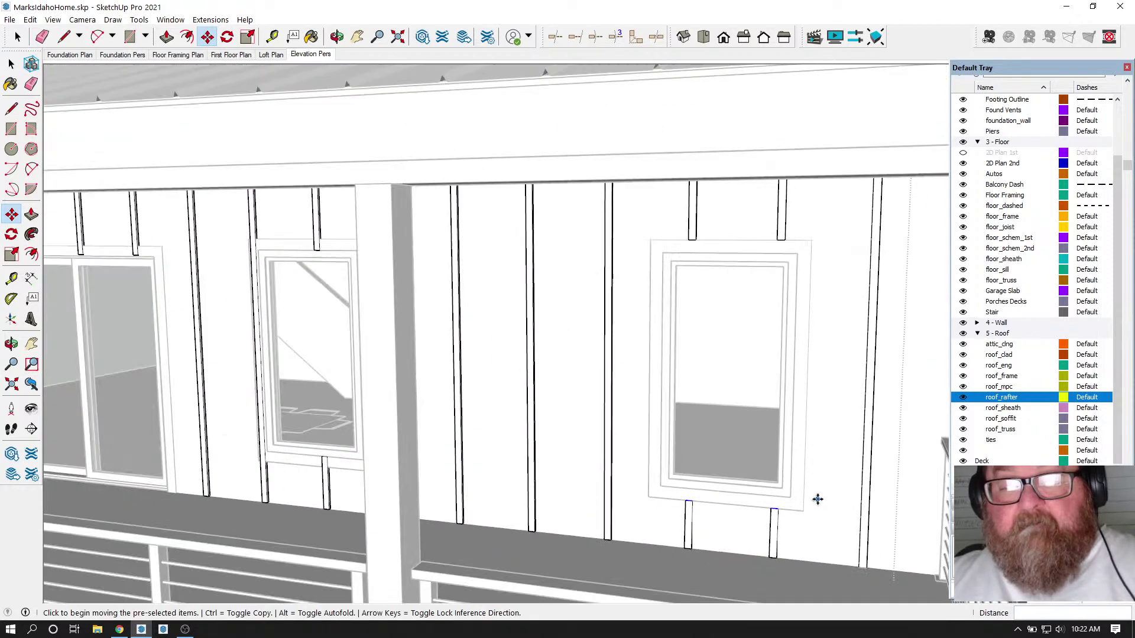
{"action": "scroll", "coordinate": [821, 527], "scroll_direction": "up", "scroll_amount": 5}
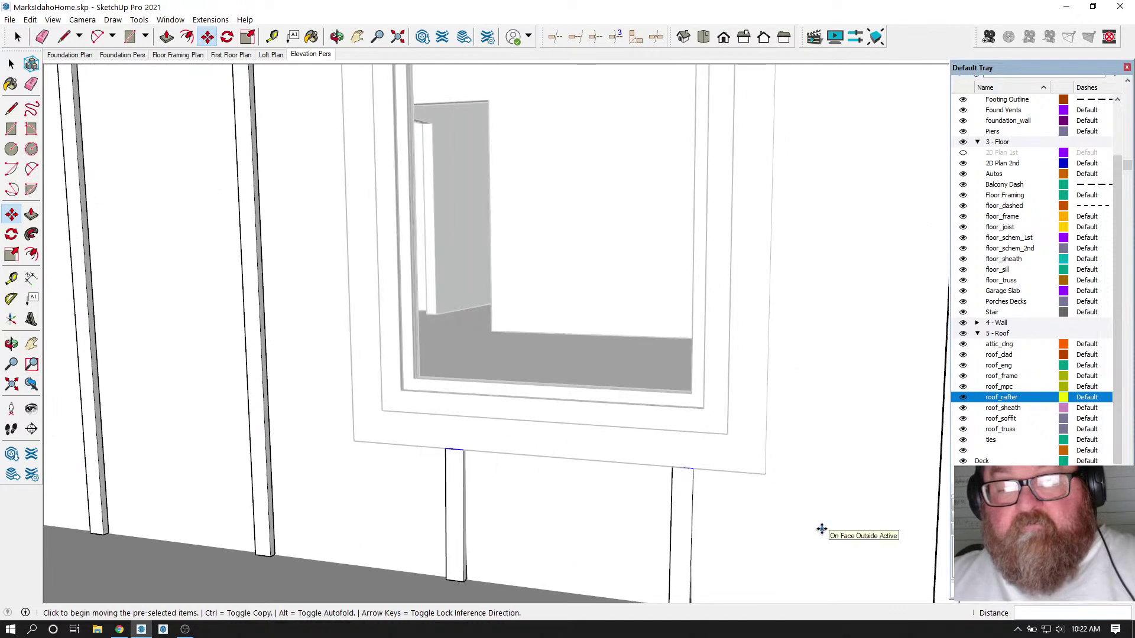
{"action": "left_click", "coordinate": [337, 37]}
{"action": "left_click_drag", "start_coordinate": [567, 357], "coordinate": [630, 433]}
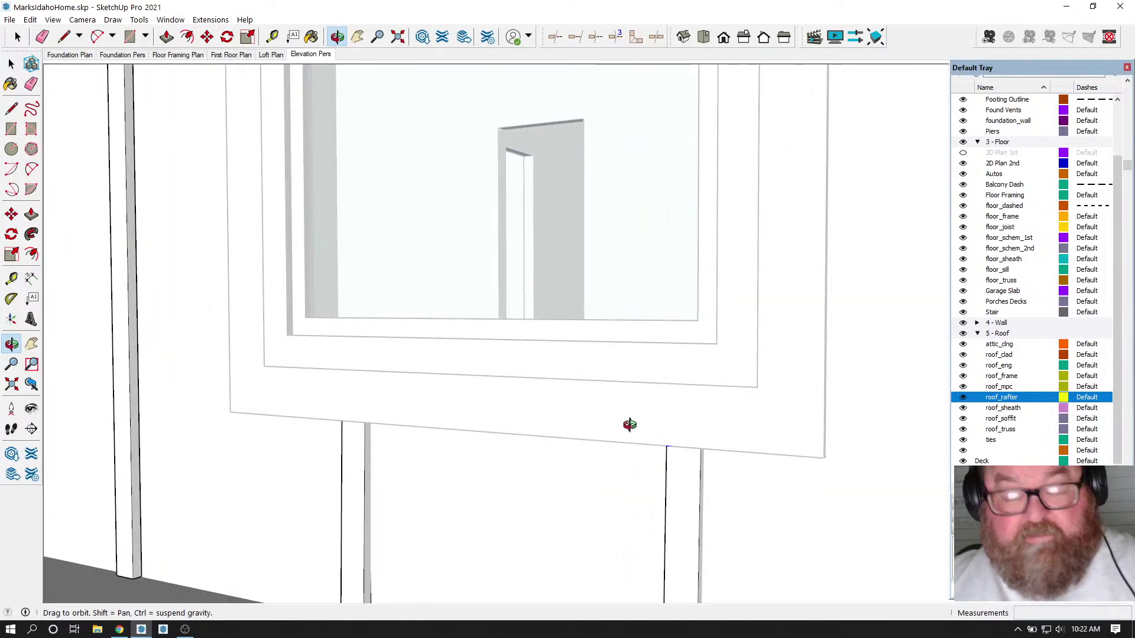
{"action": "key", "text": "m"}
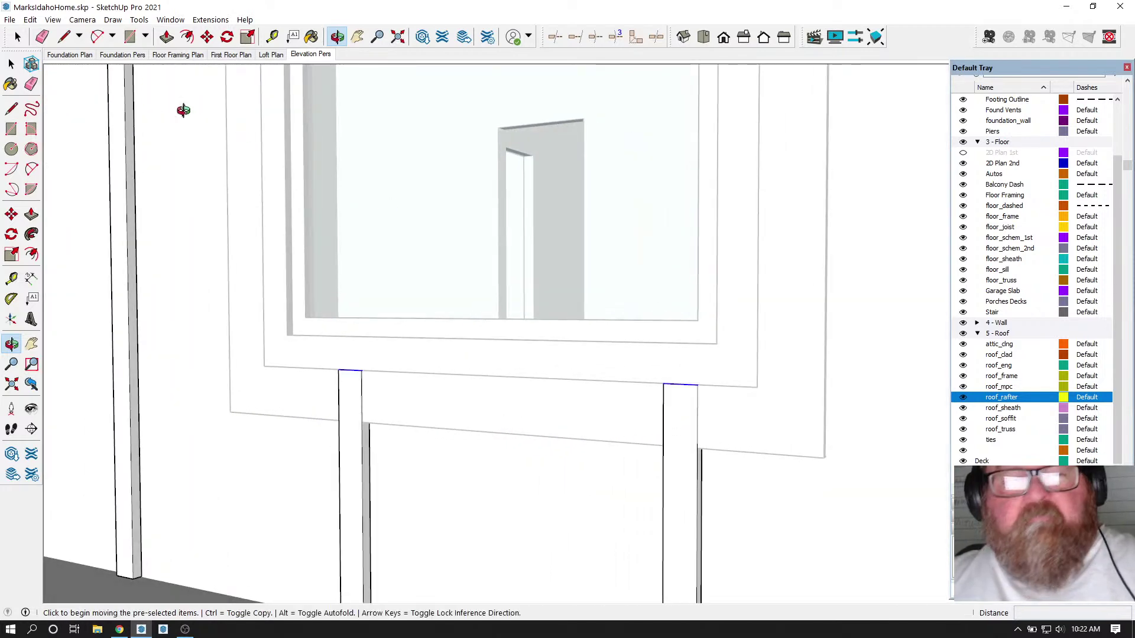
- Move the two selected batten tops straight down along the blue axis to the lower edge of the window's outer trim
{"action": "left_click", "coordinate": [207, 37]}
{"action": "left_click", "coordinate": [363, 374]}
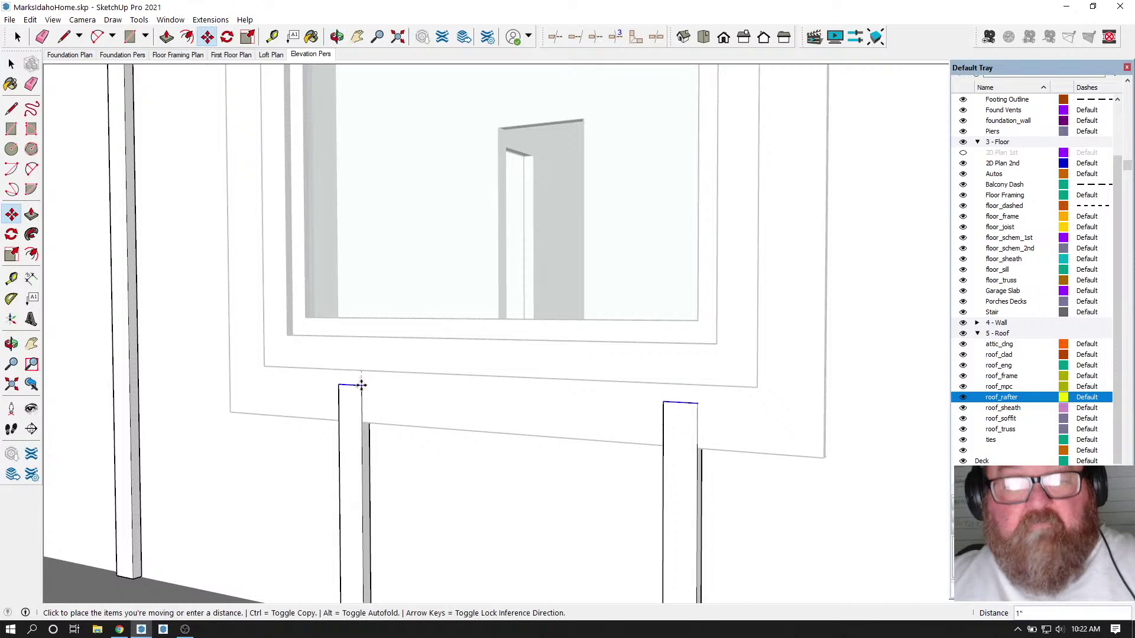
{"action": "left_click", "coordinate": [371, 426]}
- Raise the bottom end of the batten above the window beside the sliding door to the top edge of its outer trim
{"action": "scroll", "coordinate": [673, 448], "scroll_direction": "down", "scroll_amount": 9}
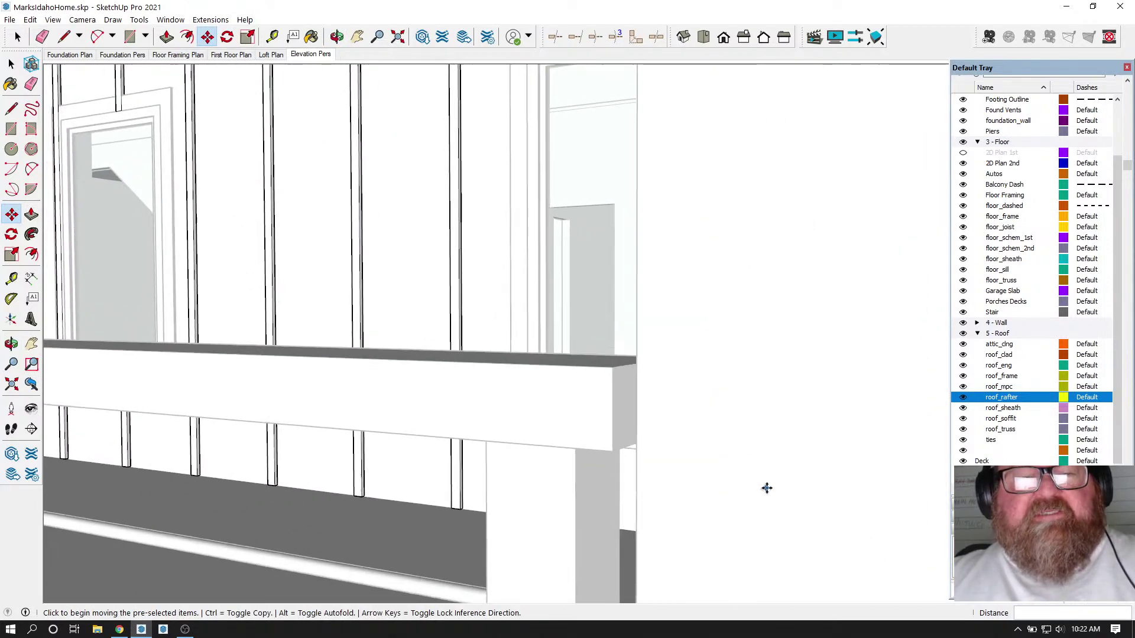
{"action": "scroll", "coordinate": [397, 368], "scroll_direction": "down", "scroll_amount": 8}
{"action": "scroll", "coordinate": [168, 217], "scroll_direction": "up", "scroll_amount": 5}
{"action": "scroll", "coordinate": [237, 201], "scroll_direction": "up", "scroll_amount": 6}
{"action": "key", "text": "space"}
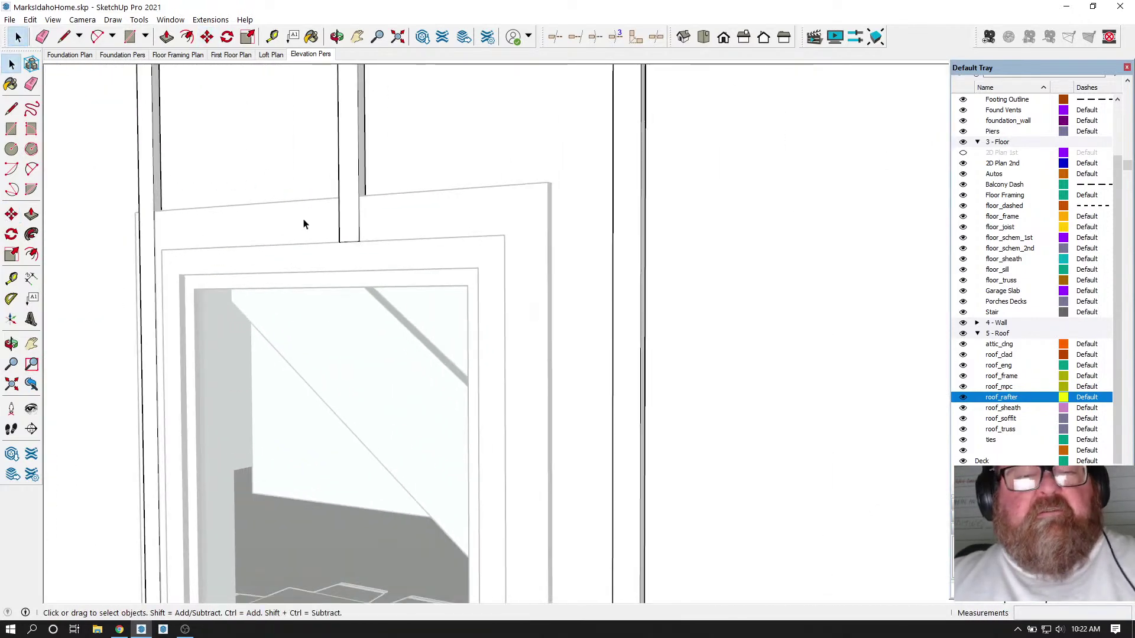
{"action": "scroll", "coordinate": [304, 224], "scroll_direction": "up", "scroll_amount": 2}
{"action": "left_click", "coordinate": [355, 187]}
{"action": "left_click_drag", "start_coordinate": [428, 286], "coordinate": [428, 285]}
{"action": "scroll", "coordinate": [405, 228], "scroll_direction": "up", "scroll_amount": 3}
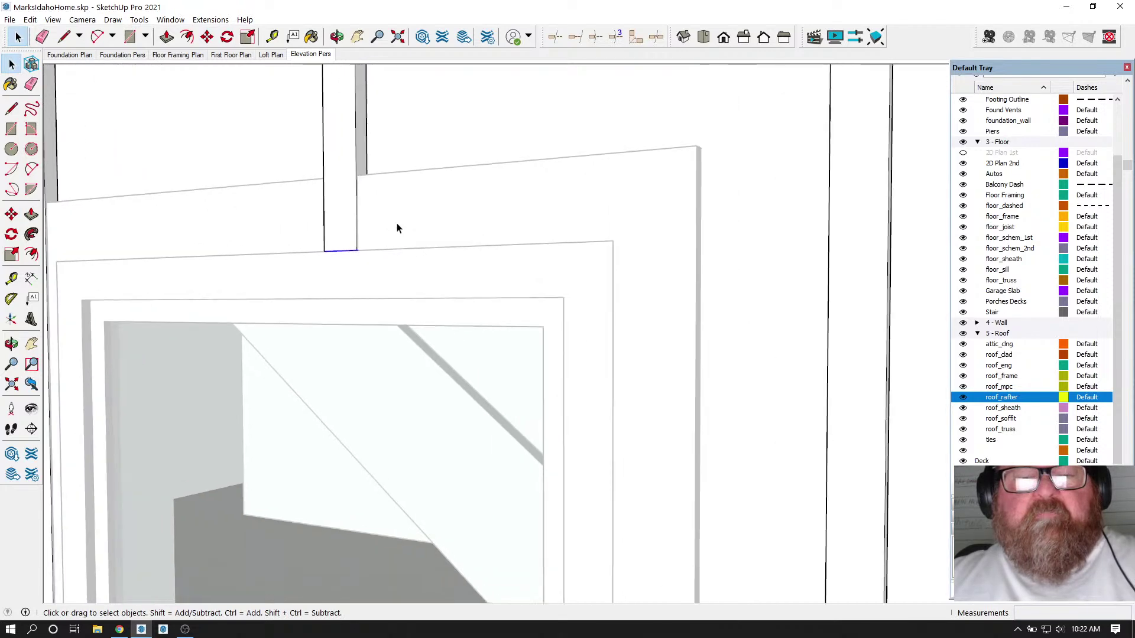
{"action": "key", "text": "m"}
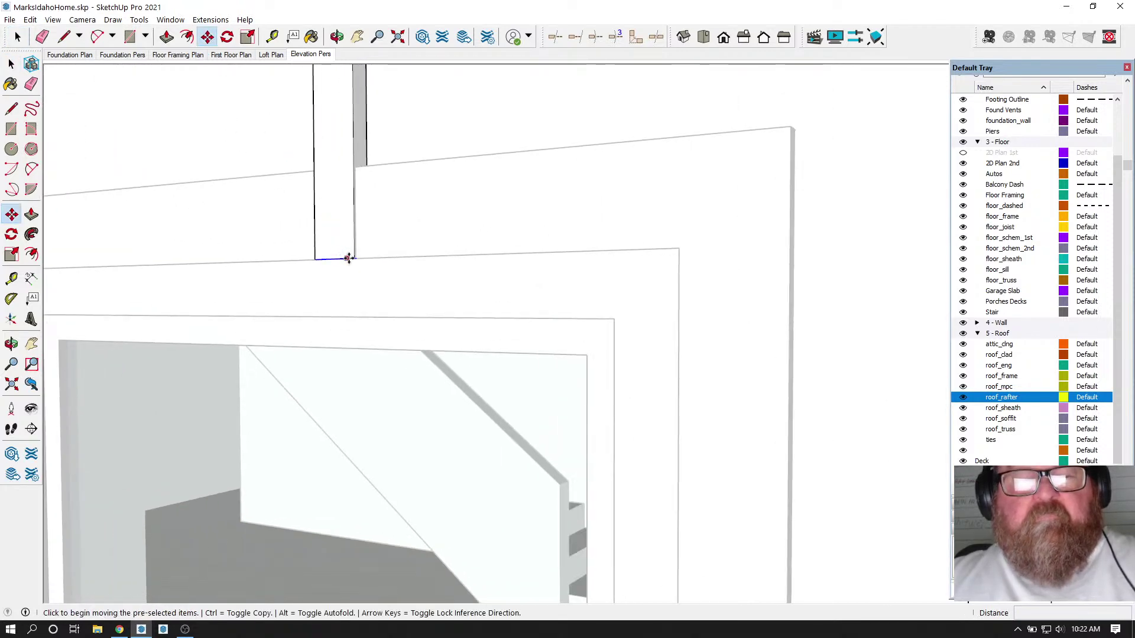
{"action": "left_click", "coordinate": [352, 259]}
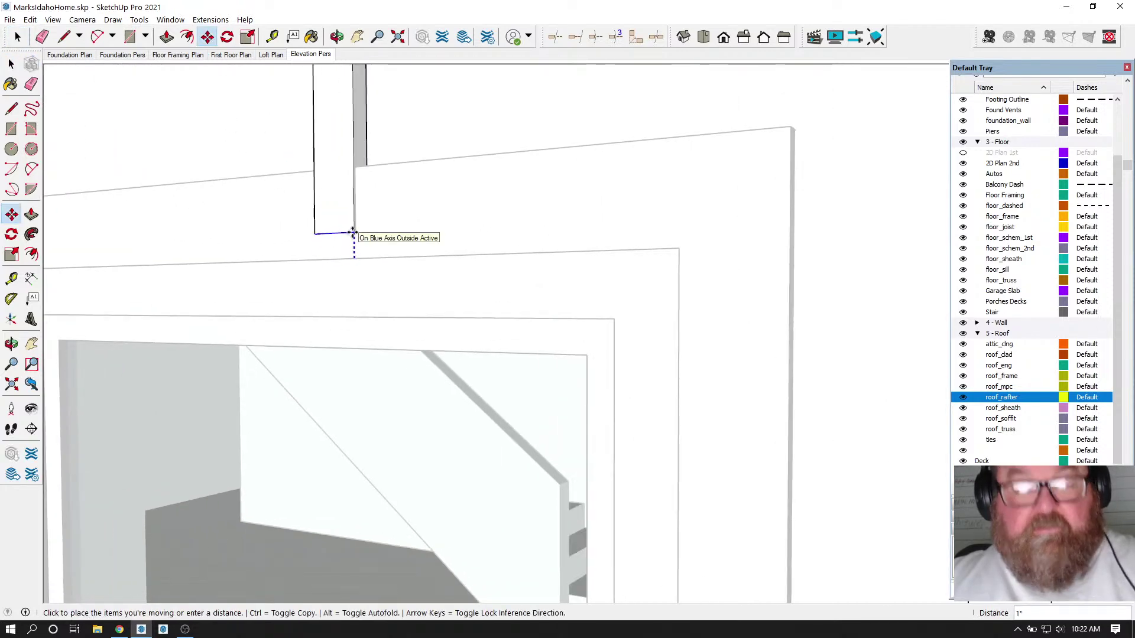
{"action": "left_click", "coordinate": [398, 163]}
{"action": "scroll", "coordinate": [769, 296], "scroll_direction": "down", "scroll_amount": 3}
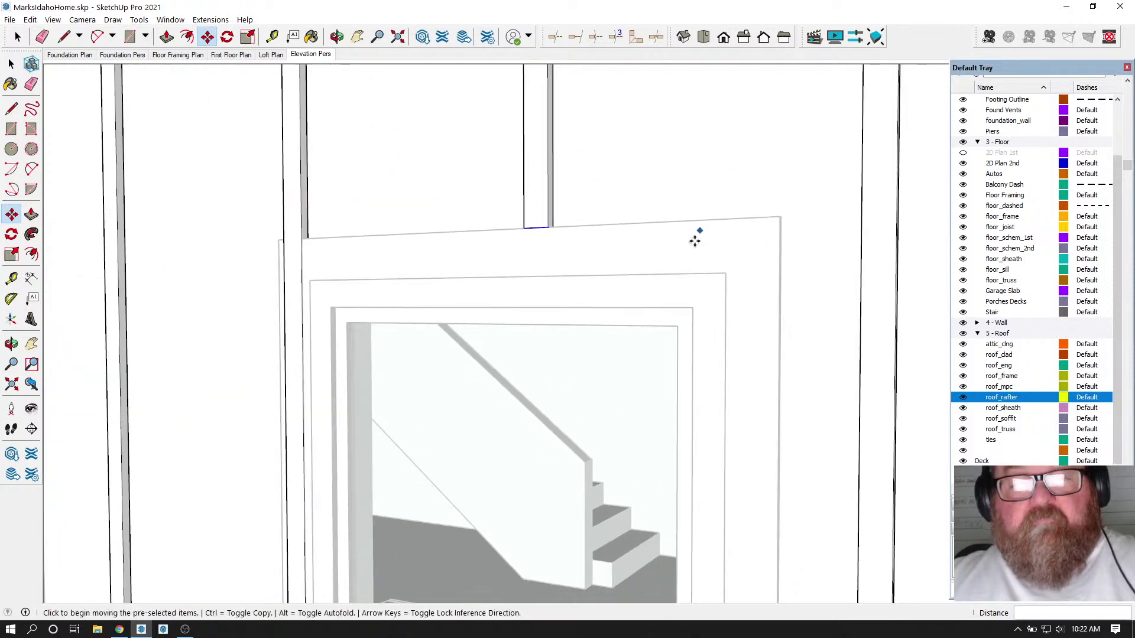
- Check the live chat on the YouTube Studio stream page in the browser, and return to the SketchUp model
{"action": "left_click", "coordinate": [337, 37]}
{"action": "scroll", "coordinate": [507, 136], "scroll_direction": "down", "scroll_amount": 6}
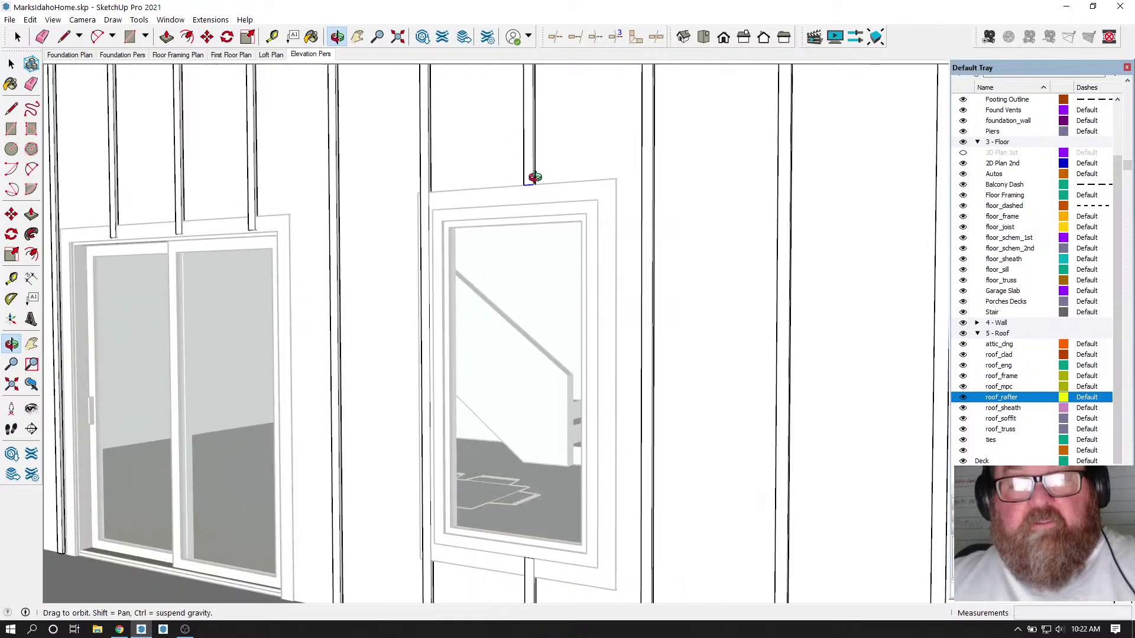
{"action": "left_click", "coordinate": [118, 630]}
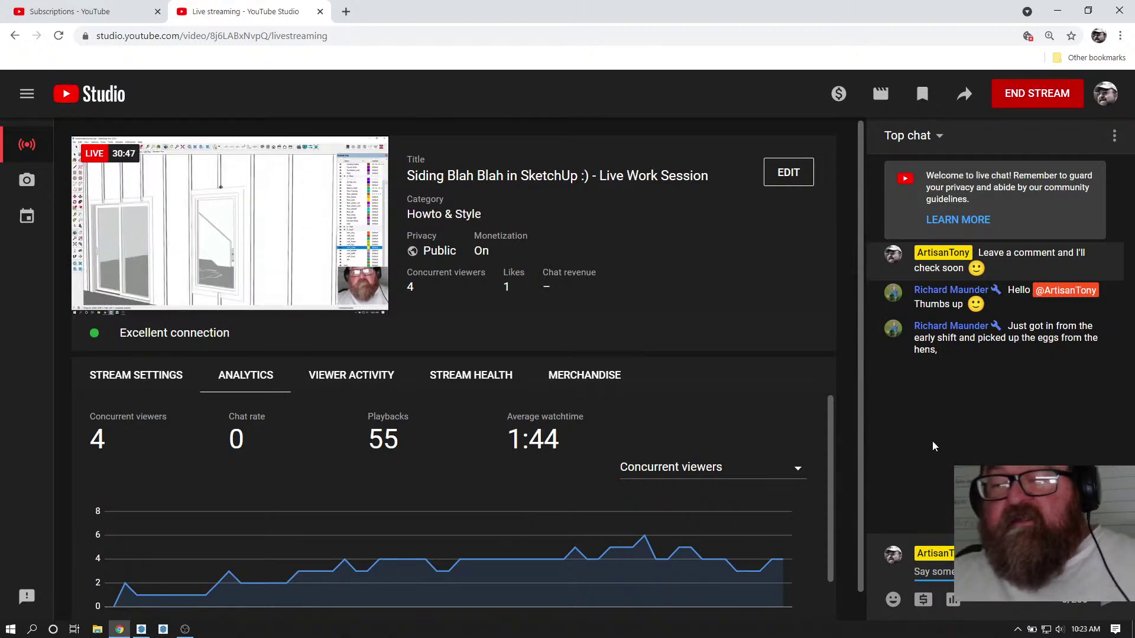
{"action": "left_click", "coordinate": [142, 630]}
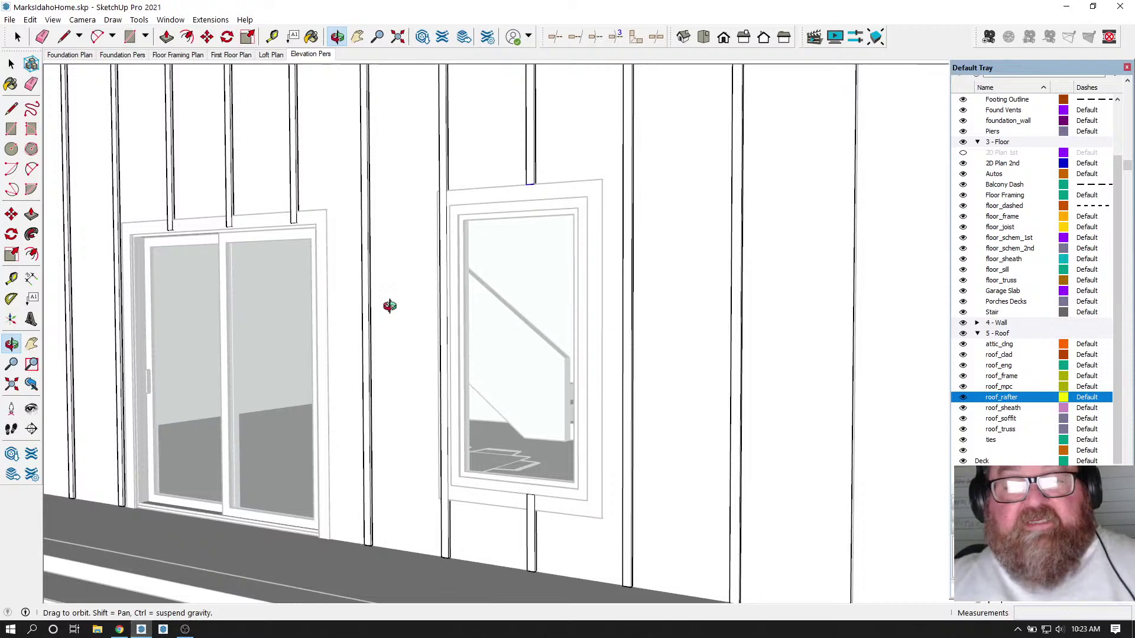
- Move the top end of the short batten below the window beside the sliding door straight down to the outer trim's lower edge
{"action": "scroll", "coordinate": [481, 463], "scroll_direction": "up", "scroll_amount": 8}
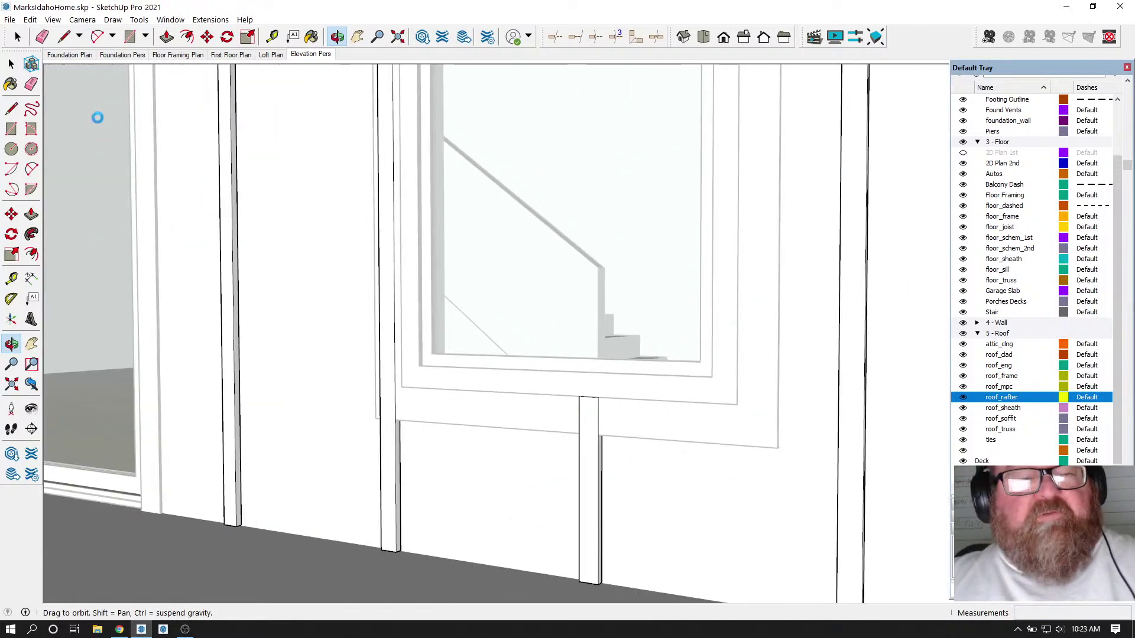
{"action": "key", "text": "space"}
{"action": "scroll", "coordinate": [543, 447], "scroll_direction": "up", "scroll_amount": 2}
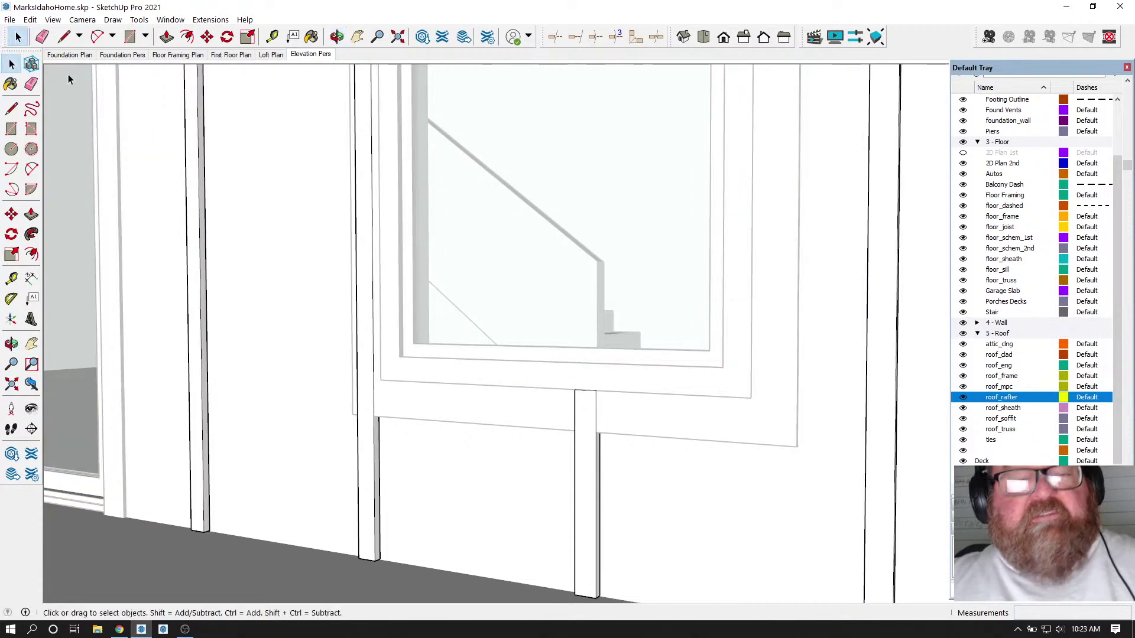
{"action": "left_click", "coordinate": [601, 463]}
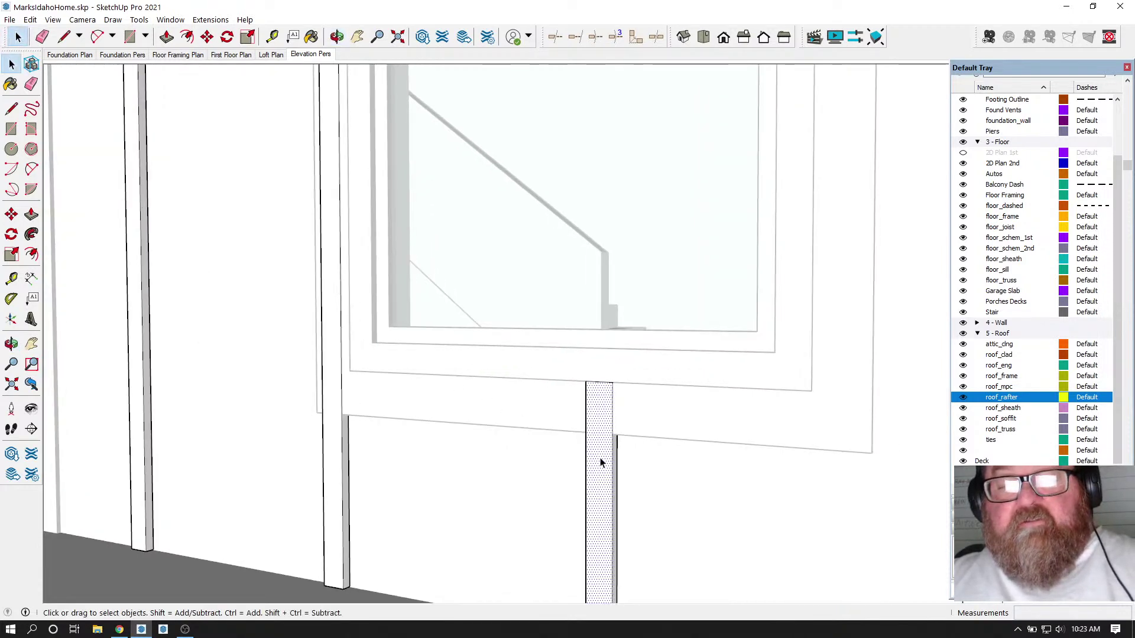
{"action": "key", "text": "Delete"}
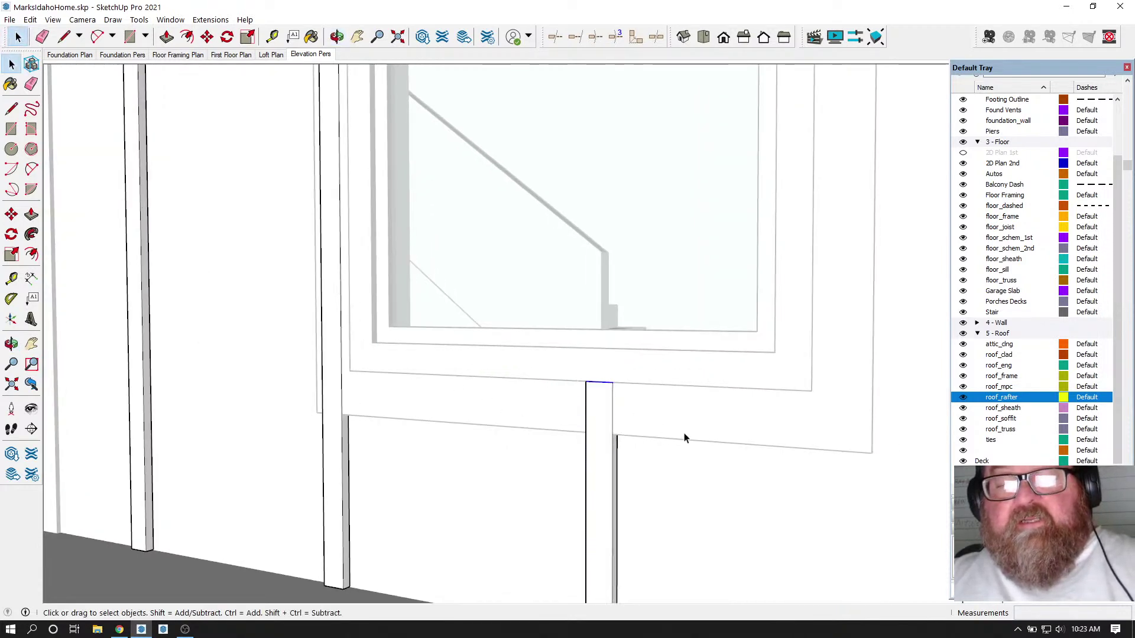
{"action": "left_click", "coordinate": [214, 39]}
{"action": "scroll", "coordinate": [458, 177], "scroll_direction": "down", "scroll_amount": 1}
{"action": "scroll", "coordinate": [608, 459], "scroll_direction": "up", "scroll_amount": 3}
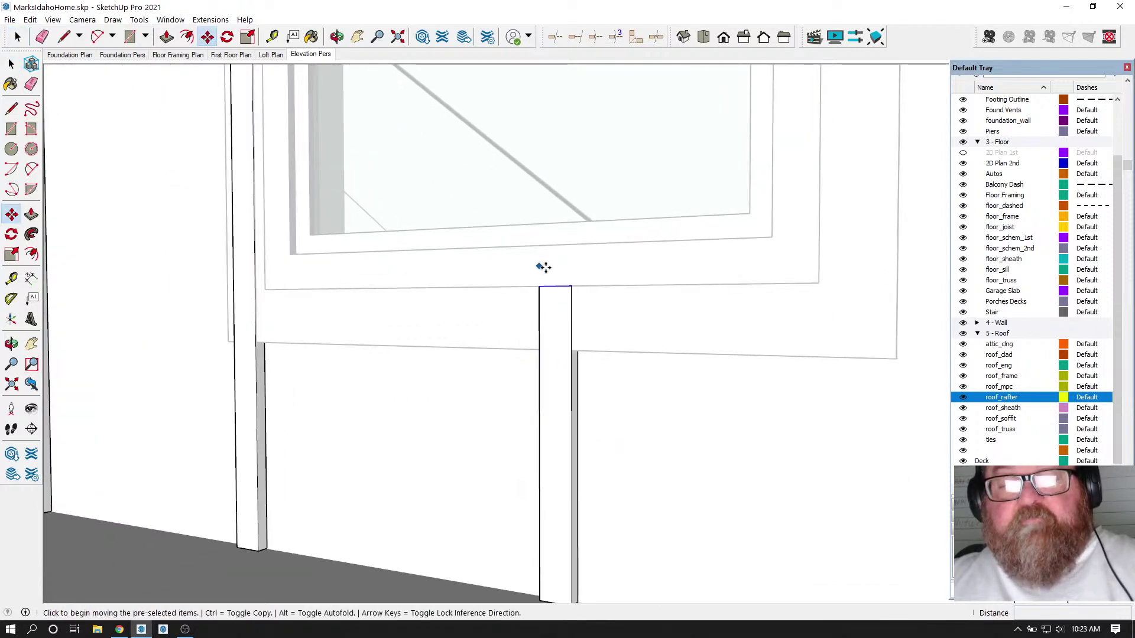
{"action": "left_click", "coordinate": [567, 288]}
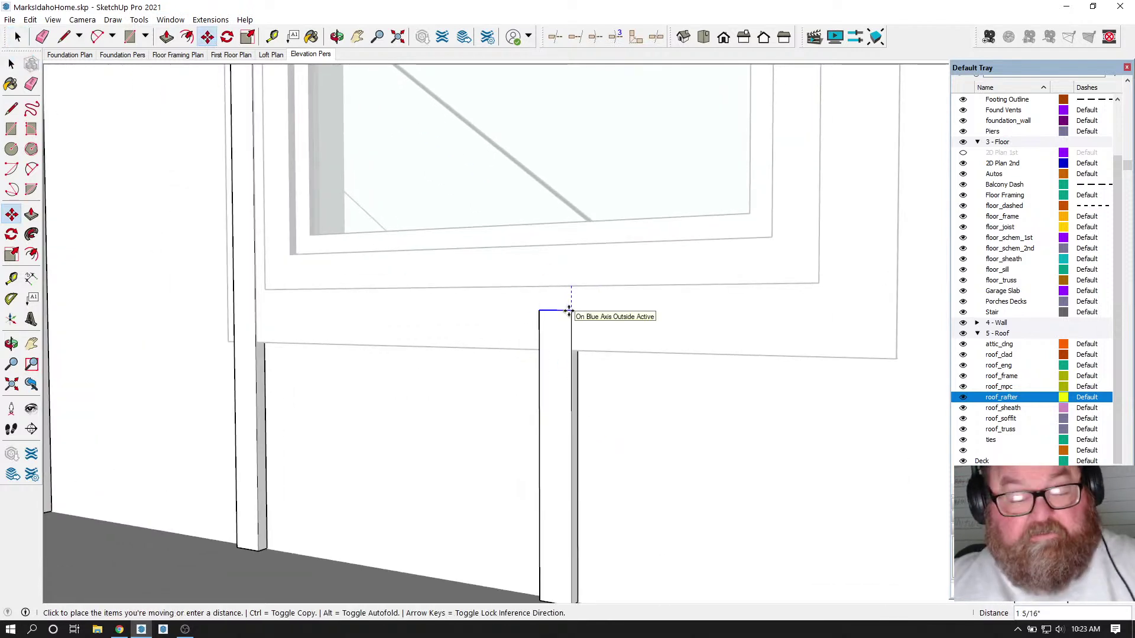
{"action": "left_click", "coordinate": [597, 352]}
{"action": "scroll", "coordinate": [819, 372], "scroll_direction": "down", "scroll_amount": 2}
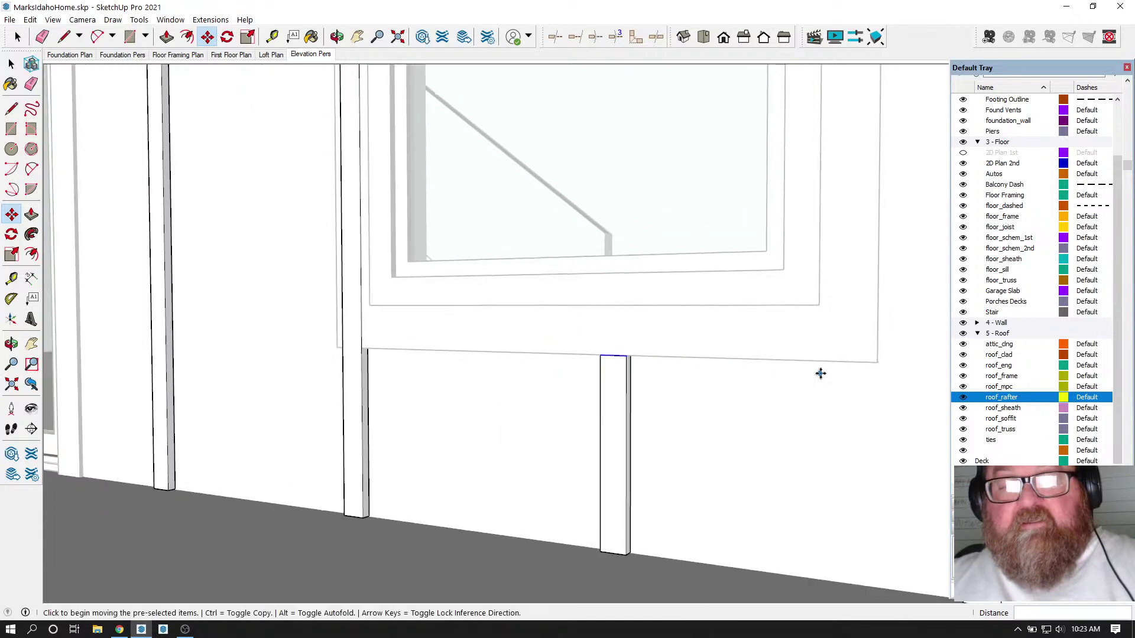
{"action": "left_click", "coordinate": [337, 36]}
{"action": "left_click_drag", "start_coordinate": [350, 195], "coordinate": [624, 468]}
{"action": "scroll", "coordinate": [608, 455], "scroll_direction": "down", "scroll_amount": 2}
{"action": "scroll", "coordinate": [569, 271], "scroll_direction": "up", "scroll_amount": 2}
{"action": "scroll", "coordinate": [578, 378], "scroll_direction": "up", "scroll_amount": 1}
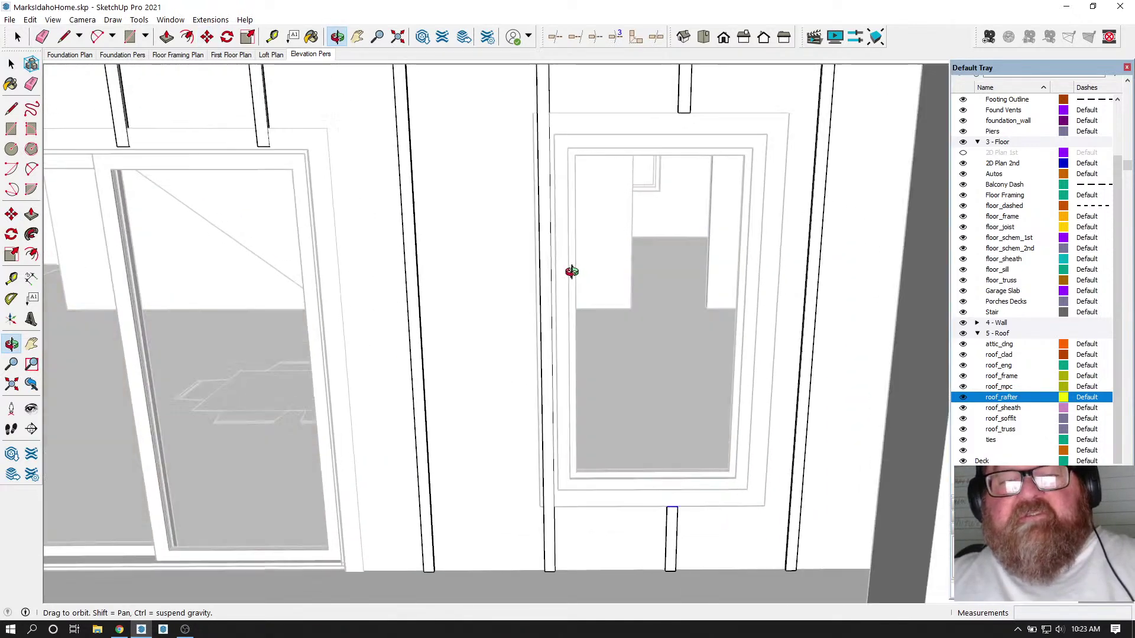
{"action": "left_click", "coordinate": [69, 38]}
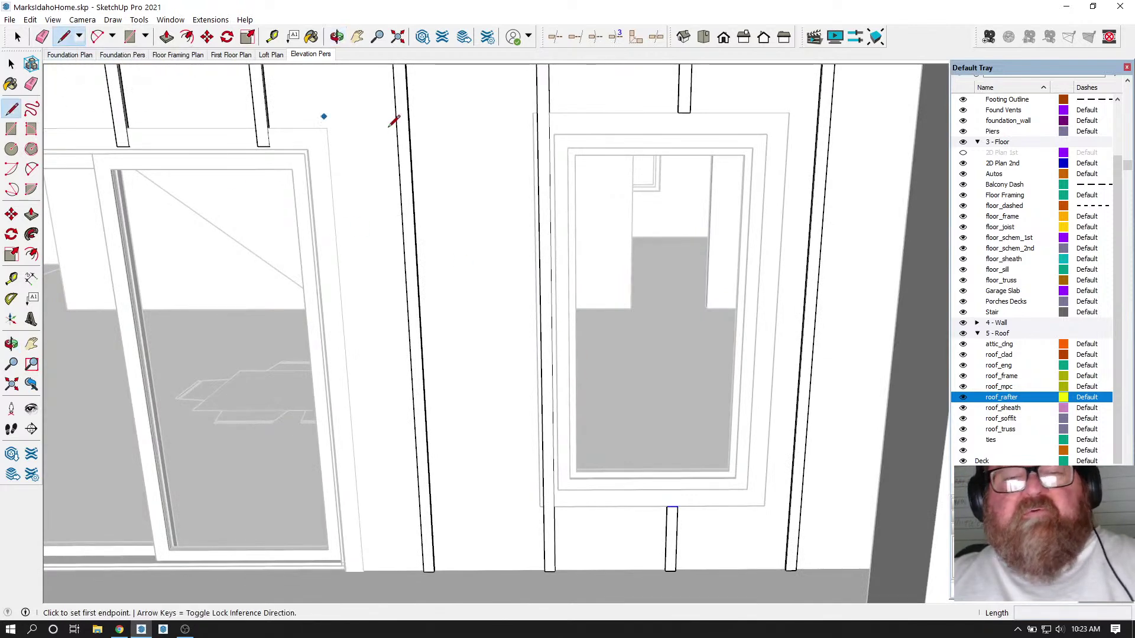
{"action": "scroll", "coordinate": [545, 121], "scroll_direction": "up", "scroll_amount": 4}
{"action": "left_click", "coordinate": [587, 220]}
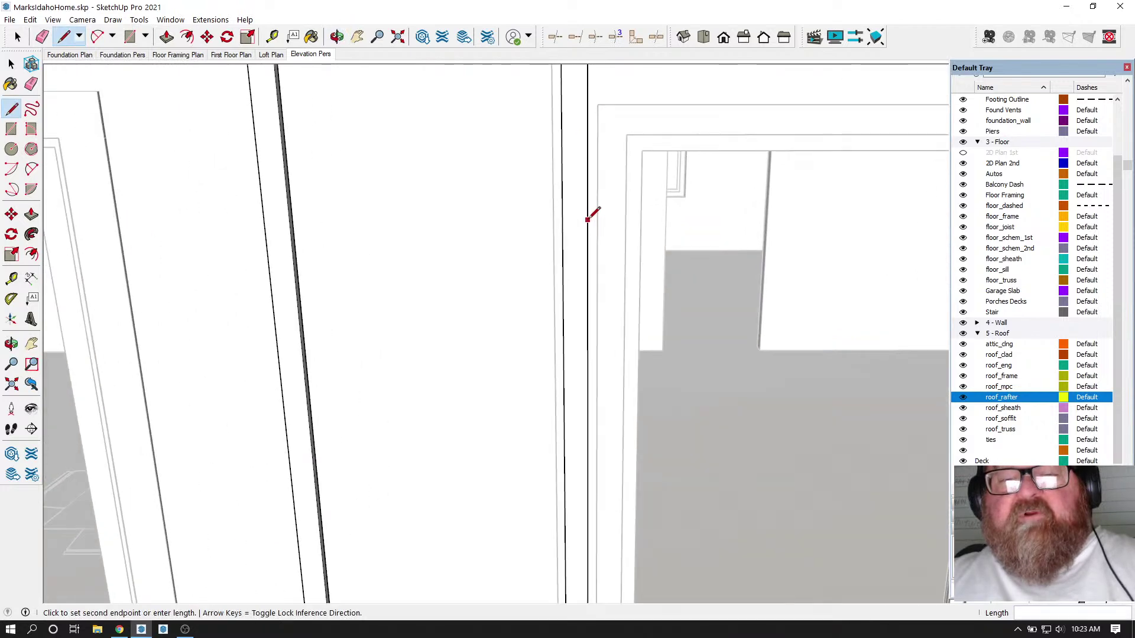
{"action": "left_click", "coordinate": [563, 220]}
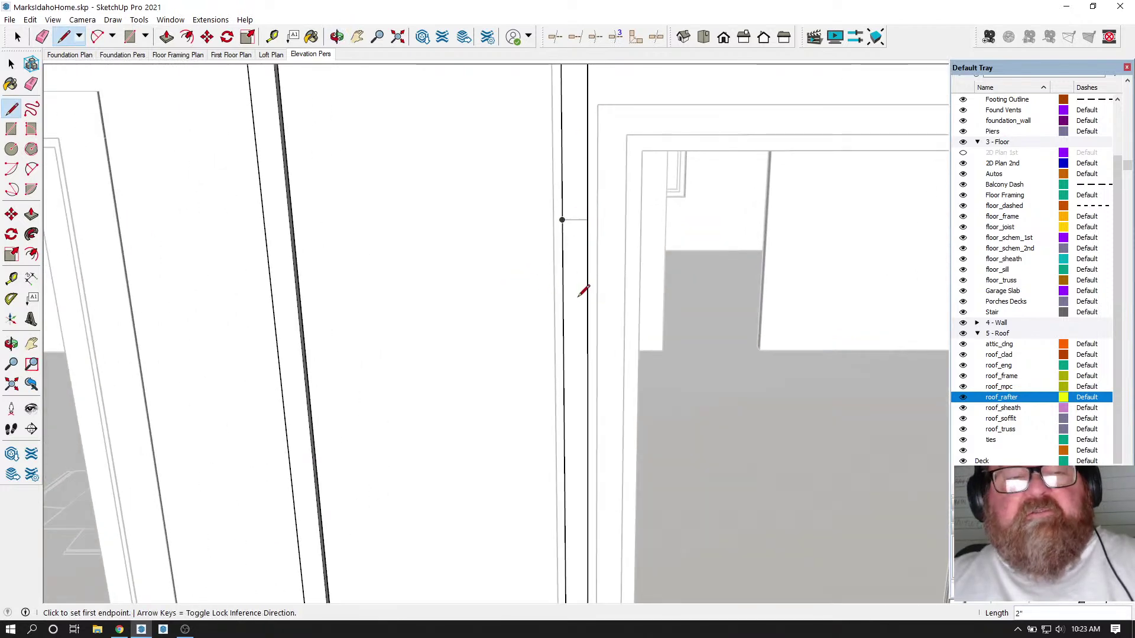
{"action": "scroll", "coordinate": [576, 289], "scroll_direction": "down", "scroll_amount": 2}
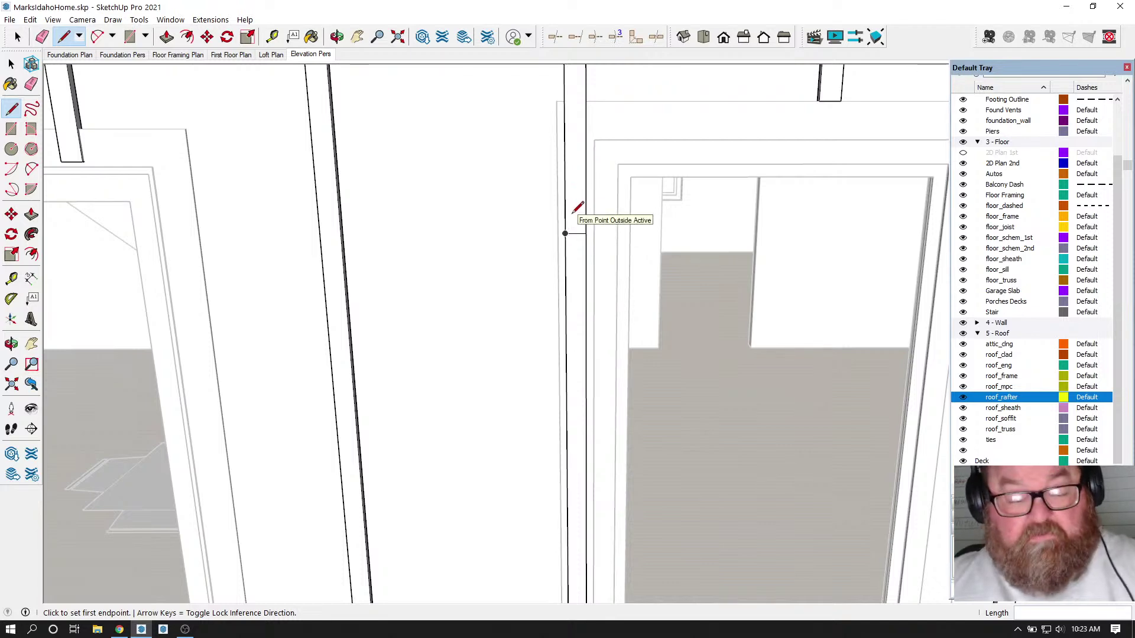
{"action": "scroll", "coordinate": [570, 229], "scroll_direction": "down", "scroll_amount": 2}
- Draw two horizontal lines across the face of the batten overlapping the window's side trim, just above the trim's top edge
{"action": "scroll", "coordinate": [580, 80], "scroll_direction": "up", "scroll_amount": 5}
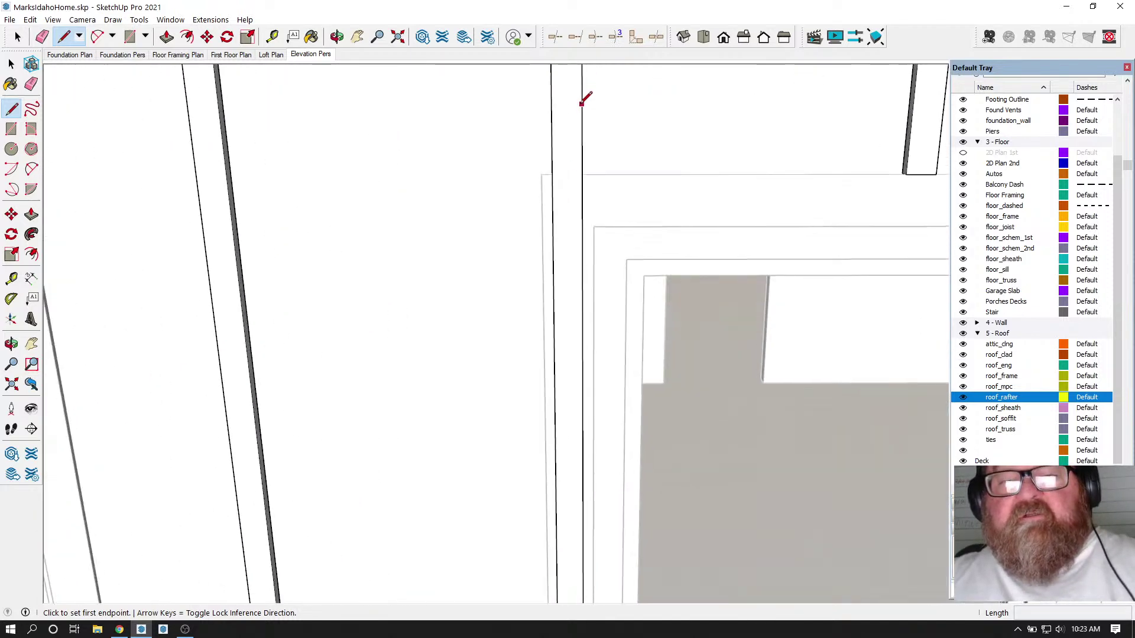
{"action": "left_click", "coordinate": [583, 119]}
{"action": "left_click", "coordinate": [544, 119]}
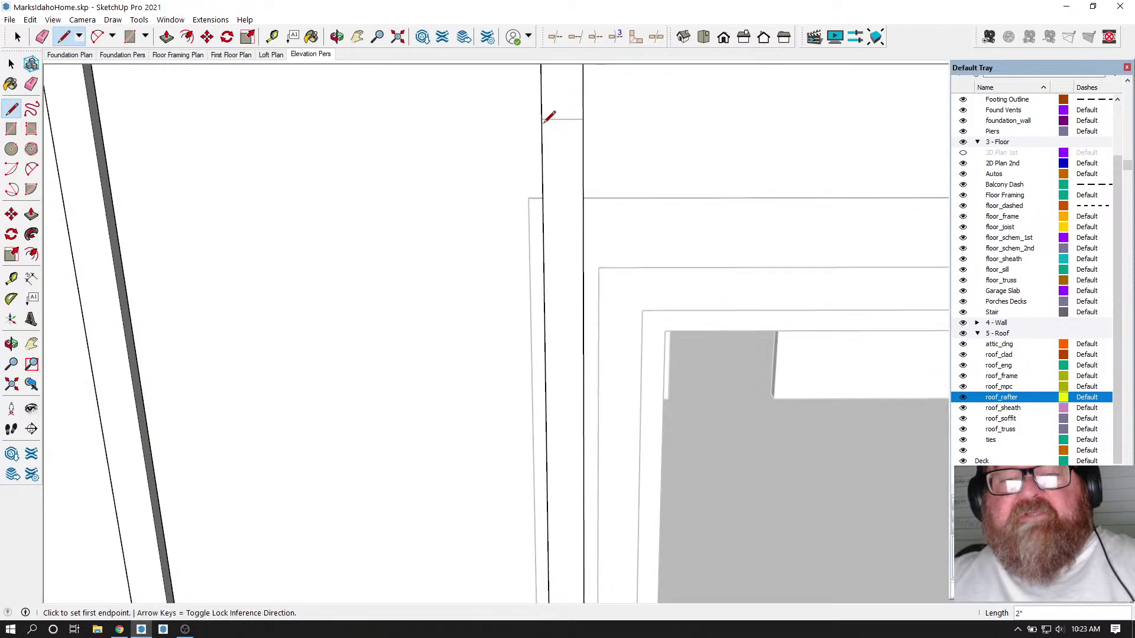
{"action": "left_click", "coordinate": [583, 148]}
{"action": "left_click", "coordinate": [542, 148]}
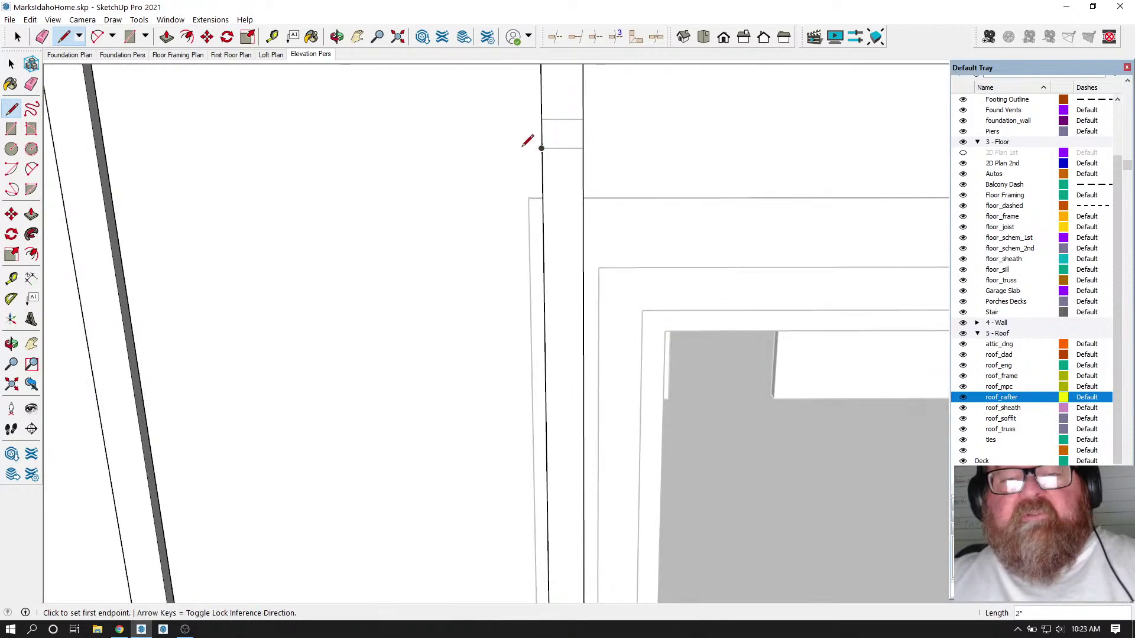
- Push the batten face between the two lines back 3/4" to the wall and erase the leftover edges so the batten is split
{"action": "left_click", "coordinate": [336, 37]}
{"action": "left_click_drag", "start_coordinate": [380, 71], "coordinate": [399, 143]}
{"action": "left_click", "coordinate": [167, 37]}
{"action": "left_click", "coordinate": [549, 131]}
{"action": "left_click", "coordinate": [590, 129]}
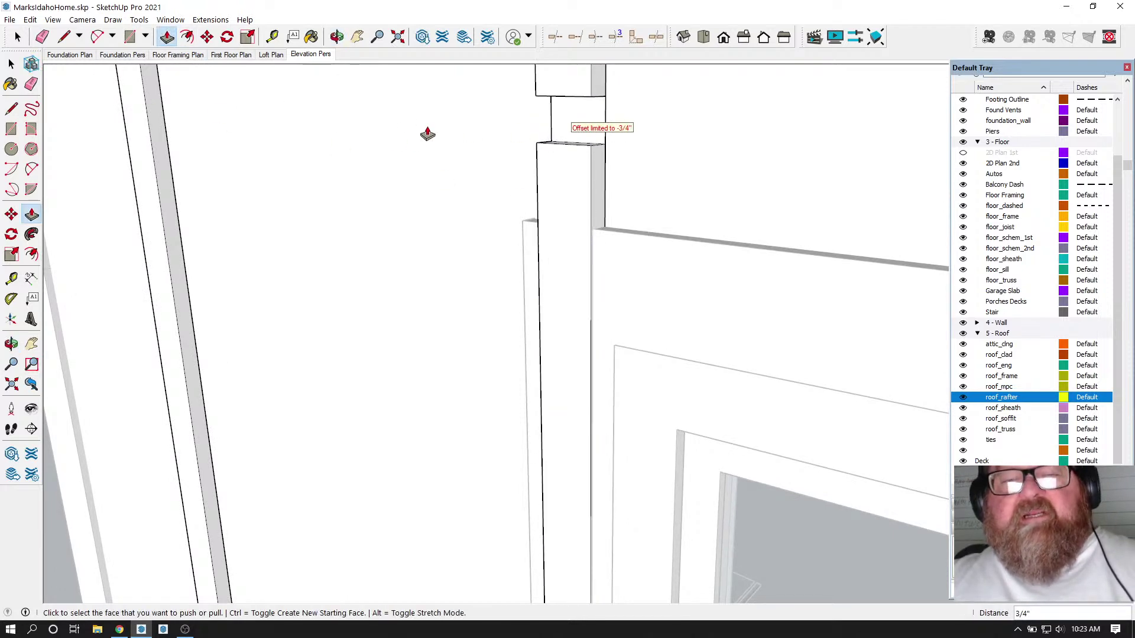
{"action": "left_click", "coordinate": [42, 36]}
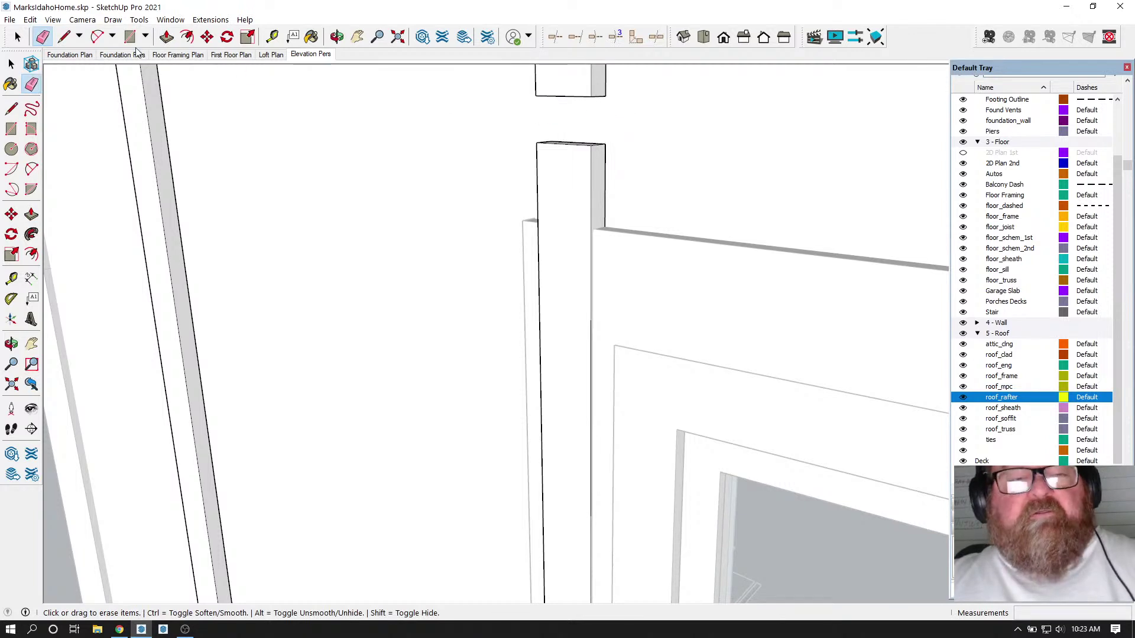
- Push the top face of the lower batten piece down 6' to clear the window trim's upper part
{"action": "left_click", "coordinate": [167, 36]}
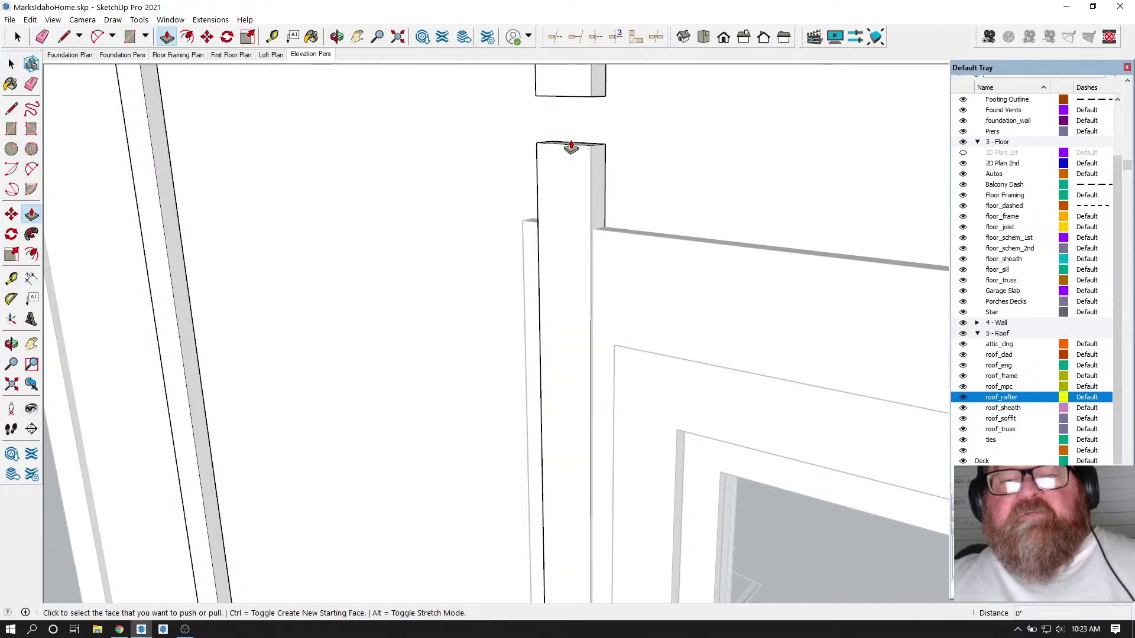
{"action": "left_click", "coordinate": [337, 36]}
{"action": "left_click_drag", "start_coordinate": [357, 61], "coordinate": [225, 102]}
{"action": "key", "text": "p"}
{"action": "left_click_drag", "start_coordinate": [537, 189], "coordinate": [536, 235]}
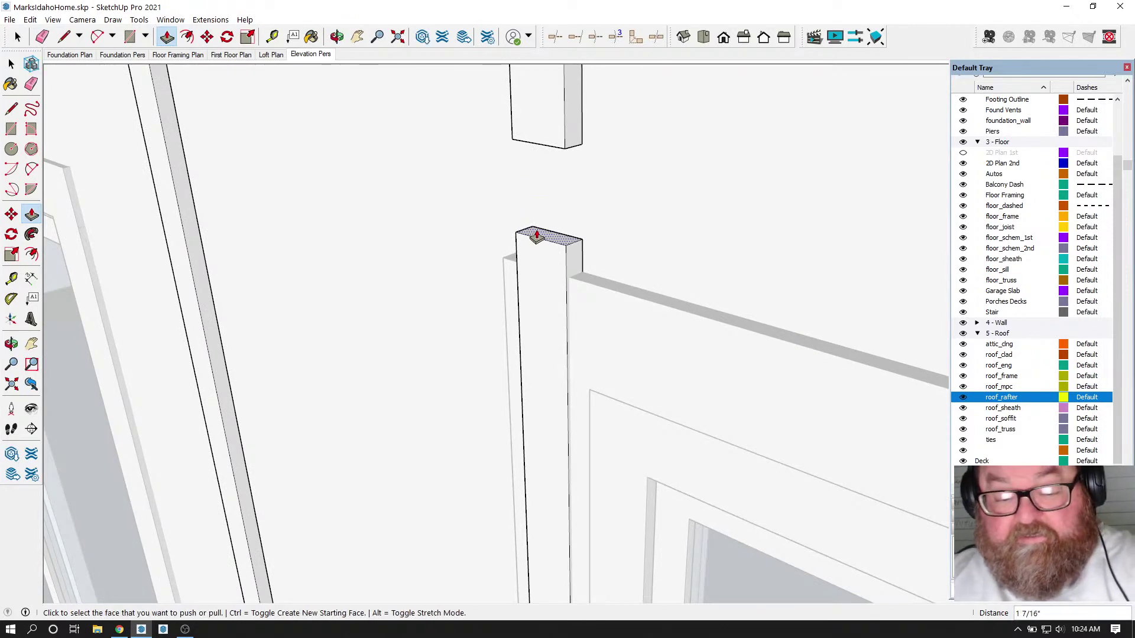
{"action": "type", "text": "6'"}
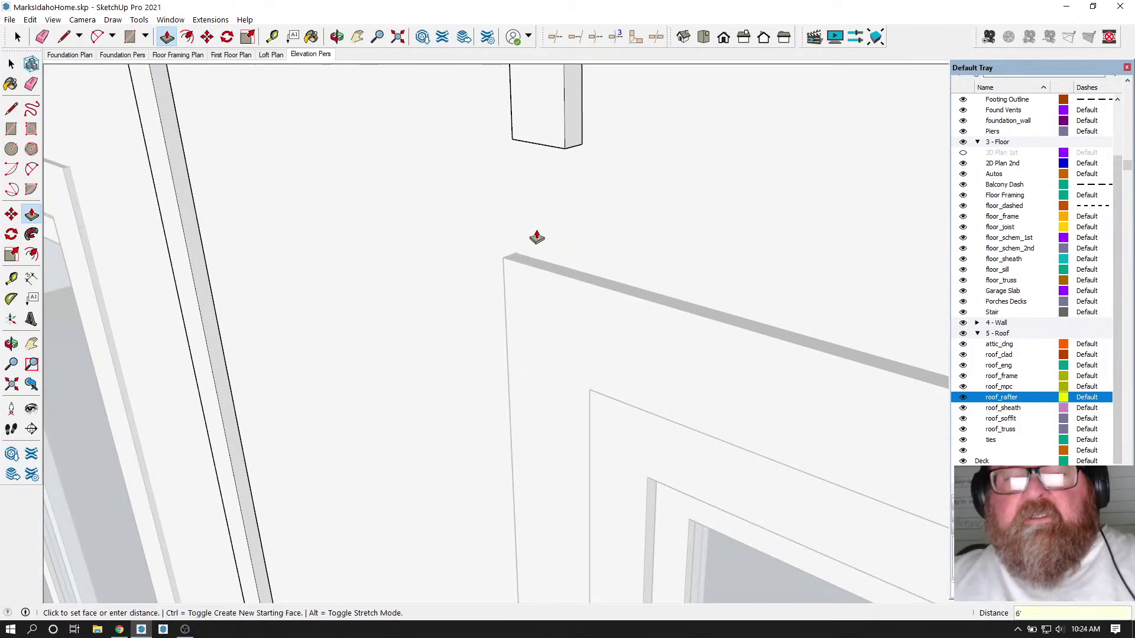
- Extend the bottom face of the upper batten piece down to the top edge of the window's outer trim
{"action": "left_click", "coordinate": [335, 37]}
{"action": "left_click_drag", "start_coordinate": [482, 117], "coordinate": [632, 176]}
{"action": "key", "text": "p"}
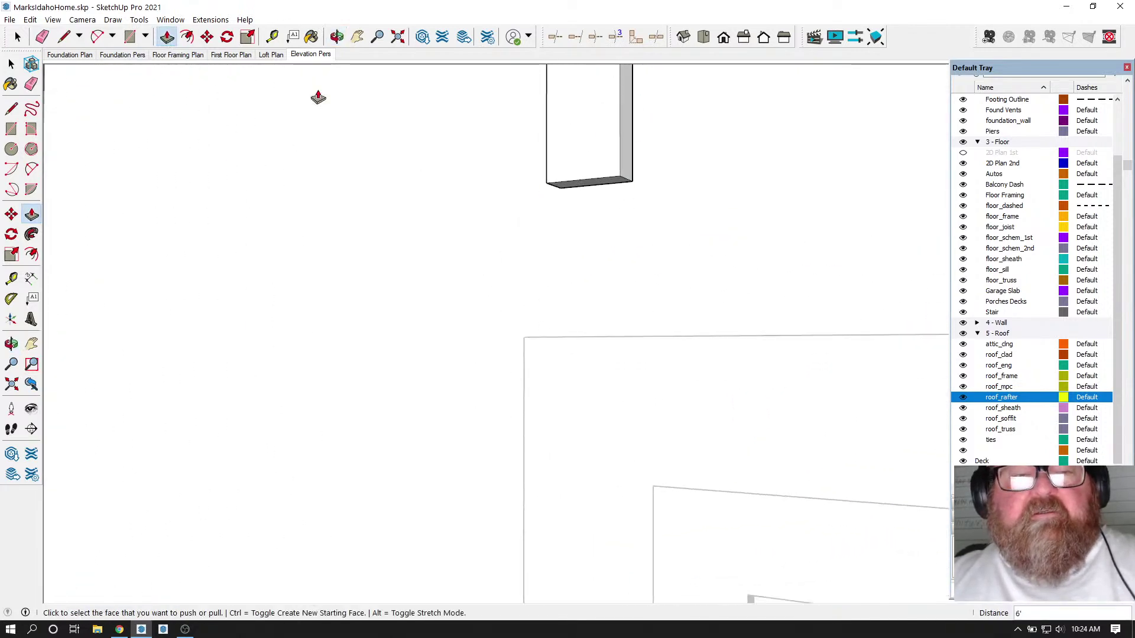
{"action": "left_click", "coordinate": [575, 186]}
{"action": "left_click", "coordinate": [524, 342]}
- Move the top end of the lower batten piece straight down to the lower edge of the window's outer trim
{"action": "middle_click_drag", "start_coordinate": [525, 342], "coordinate": [613, 165]}
{"action": "key", "text": "o"}
{"action": "left_click_drag", "start_coordinate": [613, 166], "coordinate": [541, 137]}
{"action": "scroll", "coordinate": [570, 151], "scroll_direction": "down", "scroll_amount": 5}
{"action": "scroll", "coordinate": [561, 437], "scroll_direction": "up", "scroll_amount": 10}
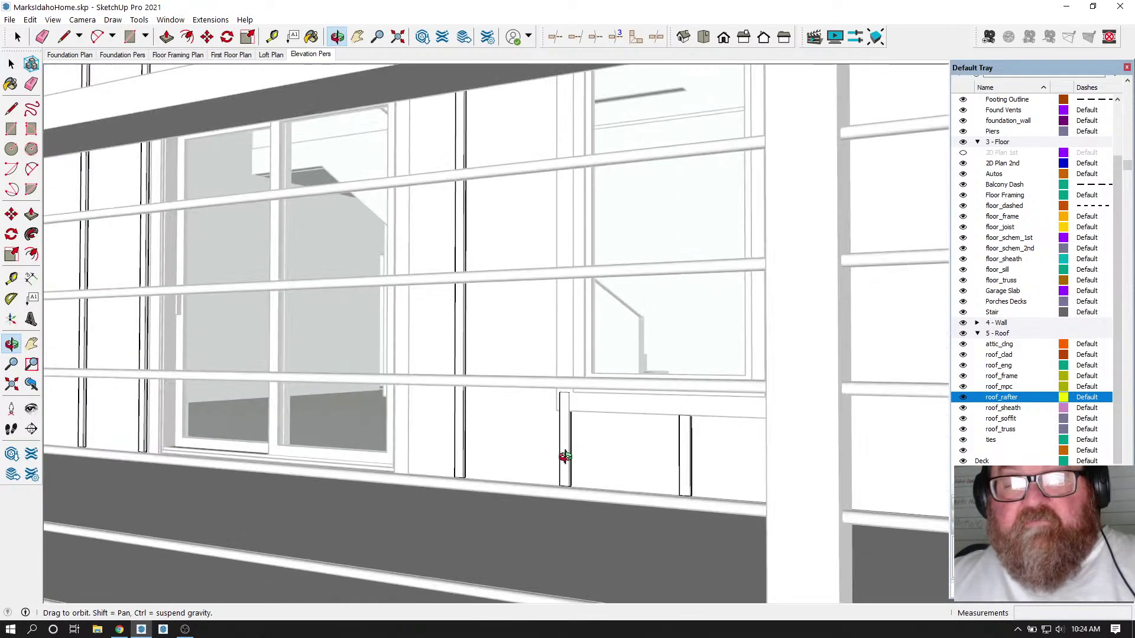
{"action": "left_click_drag", "start_coordinate": [561, 385], "coordinate": [514, 326]}
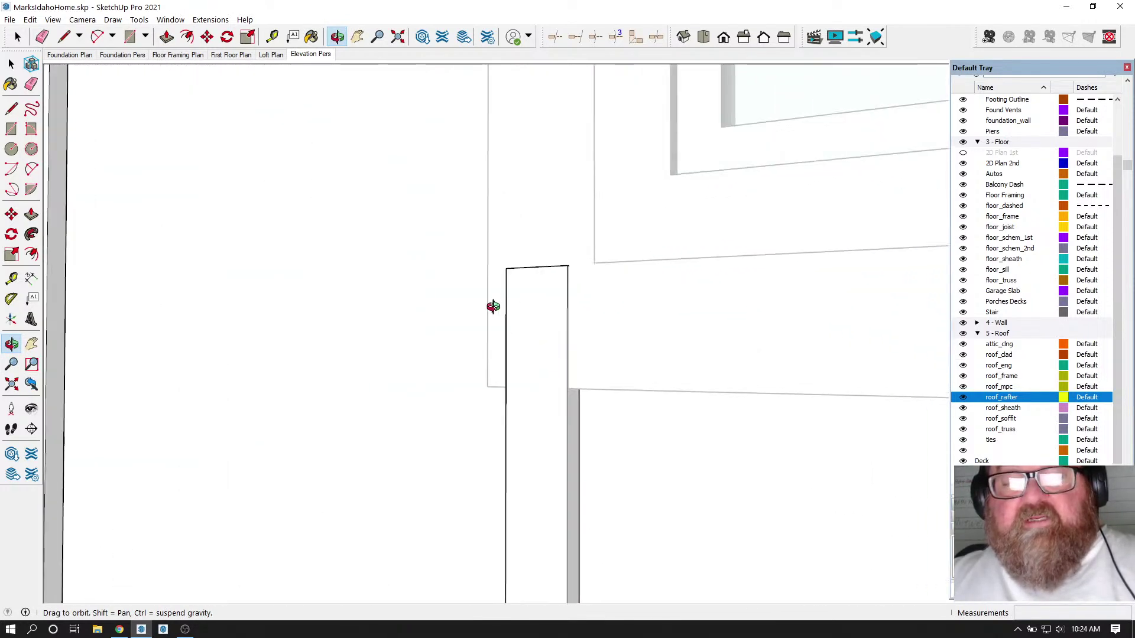
{"action": "left_click", "coordinate": [11, 63]}
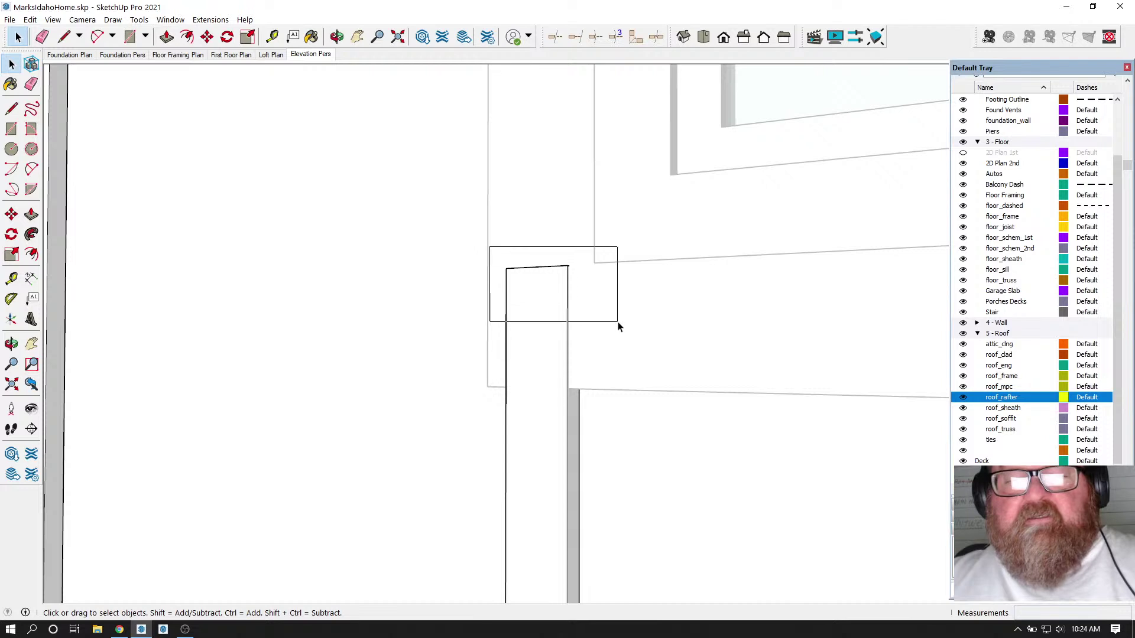
{"action": "key", "text": "m"}
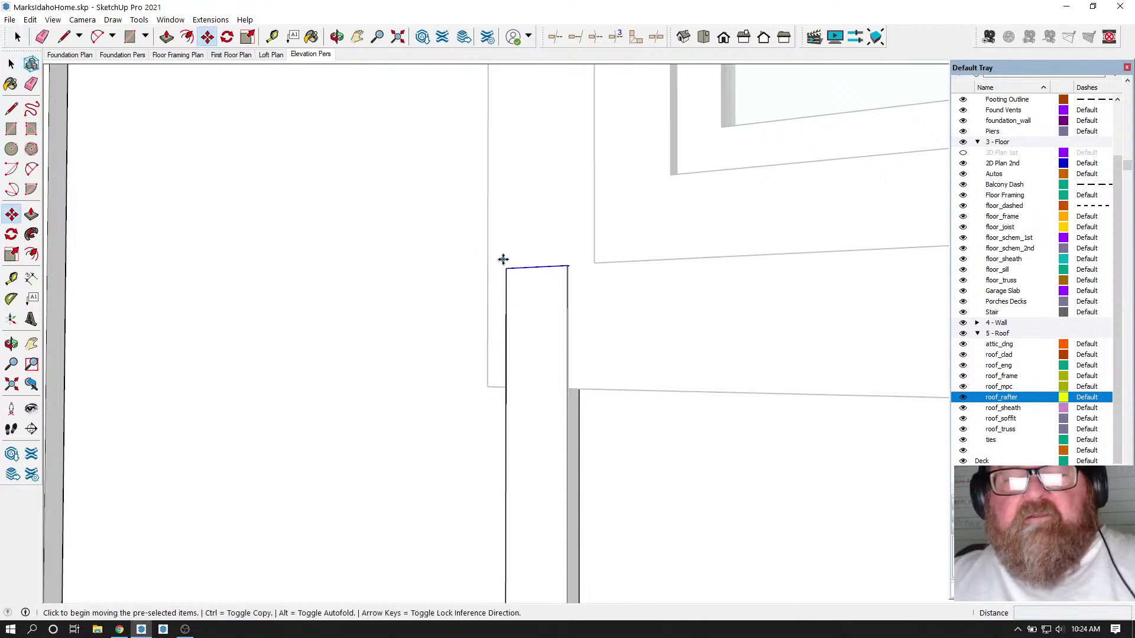
{"action": "left_click", "coordinate": [505, 268]}
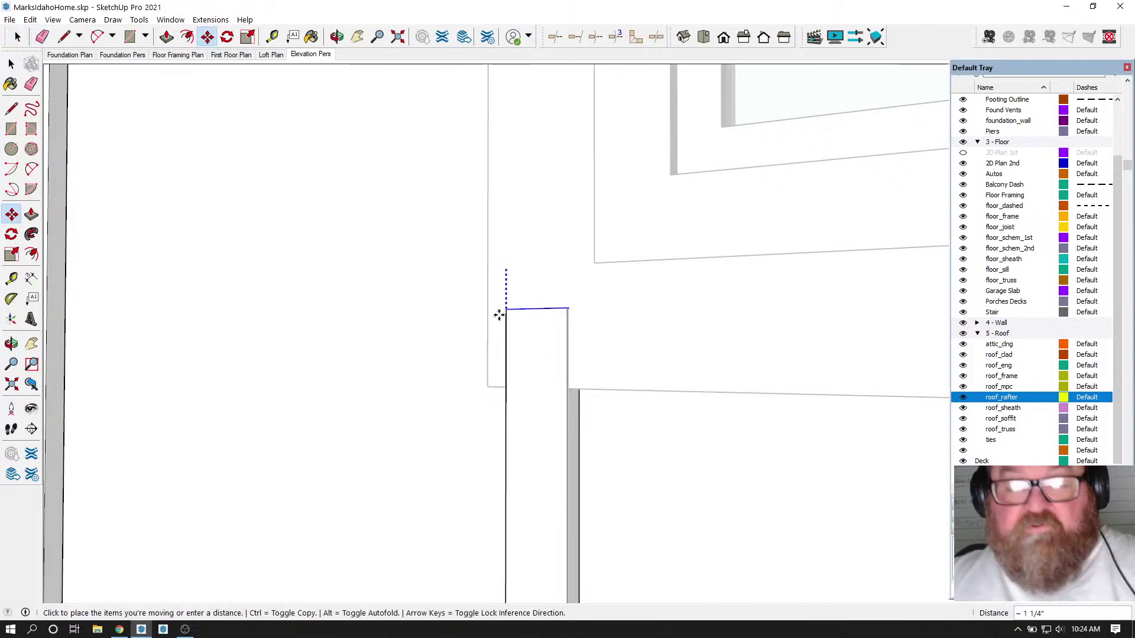
{"action": "left_click", "coordinate": [489, 385]}
- Select the bottom ends of the battens above the sliding door and move them straight up to the outer trim's top edge
{"action": "middle_click_drag", "start_coordinate": [506, 375], "coordinate": [735, 443]}
{"action": "scroll", "coordinate": [736, 443], "scroll_direction": "down", "scroll_amount": 5}
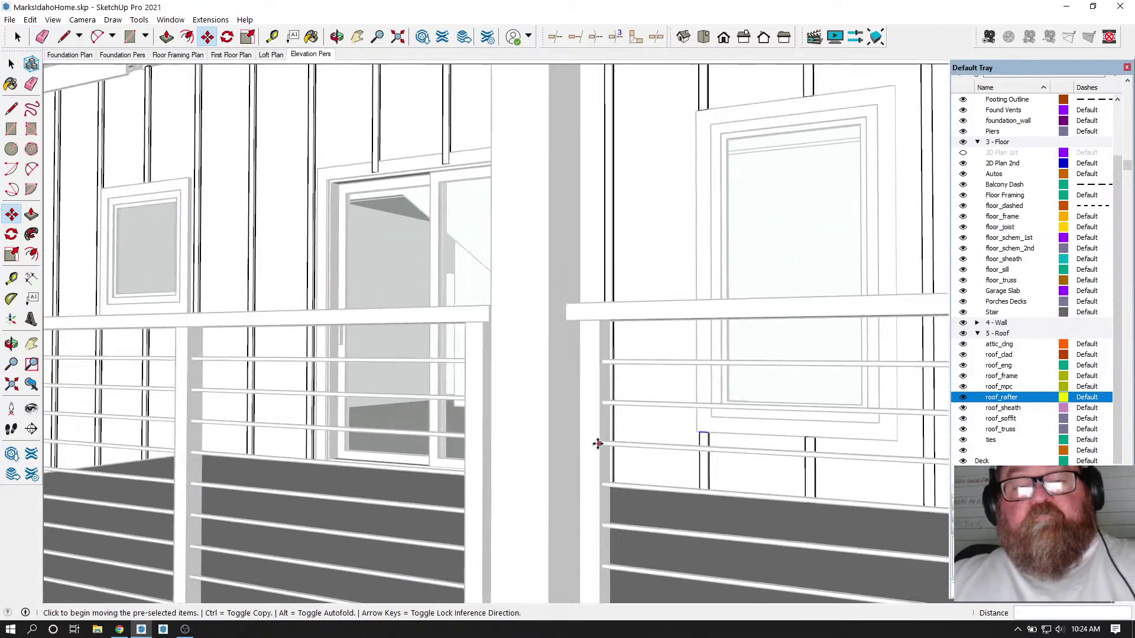
{"action": "left_click", "coordinate": [336, 38]}
{"action": "left_click_drag", "start_coordinate": [385, 145], "coordinate": [482, 230]}
{"action": "scroll", "coordinate": [479, 211], "scroll_direction": "up", "scroll_amount": 2}
{"action": "scroll", "coordinate": [480, 211], "scroll_direction": "up", "scroll_amount": 3}
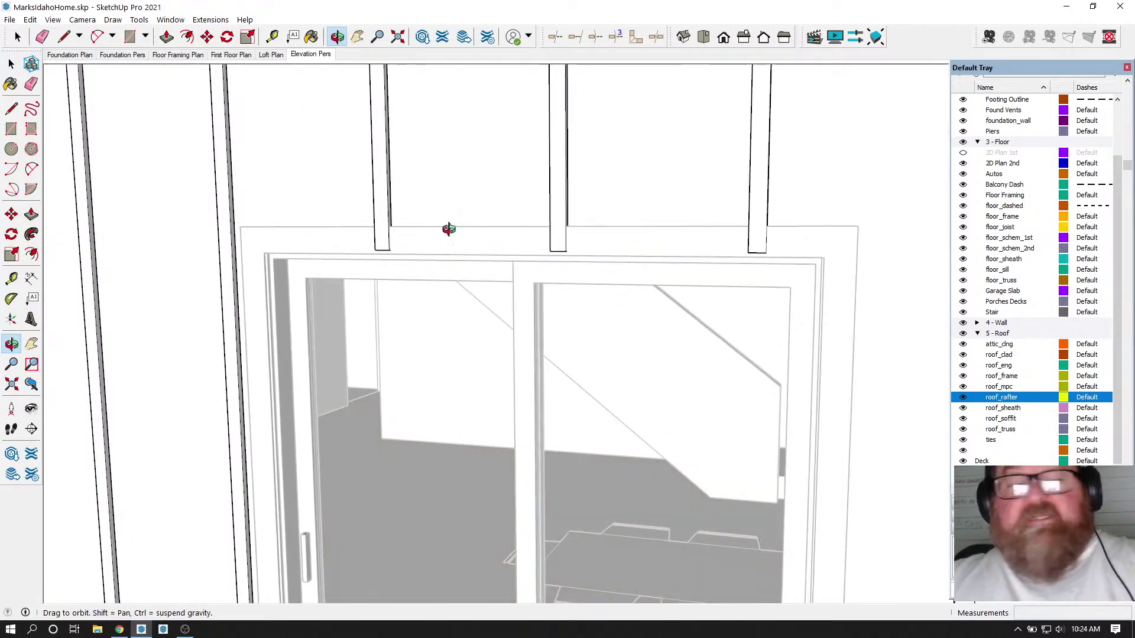
{"action": "key", "text": "space"}
{"action": "left_click_drag", "start_coordinate": [428, 228], "coordinate": [819, 304]}
{"action": "scroll", "coordinate": [451, 236], "scroll_direction": "up", "scroll_amount": 5}
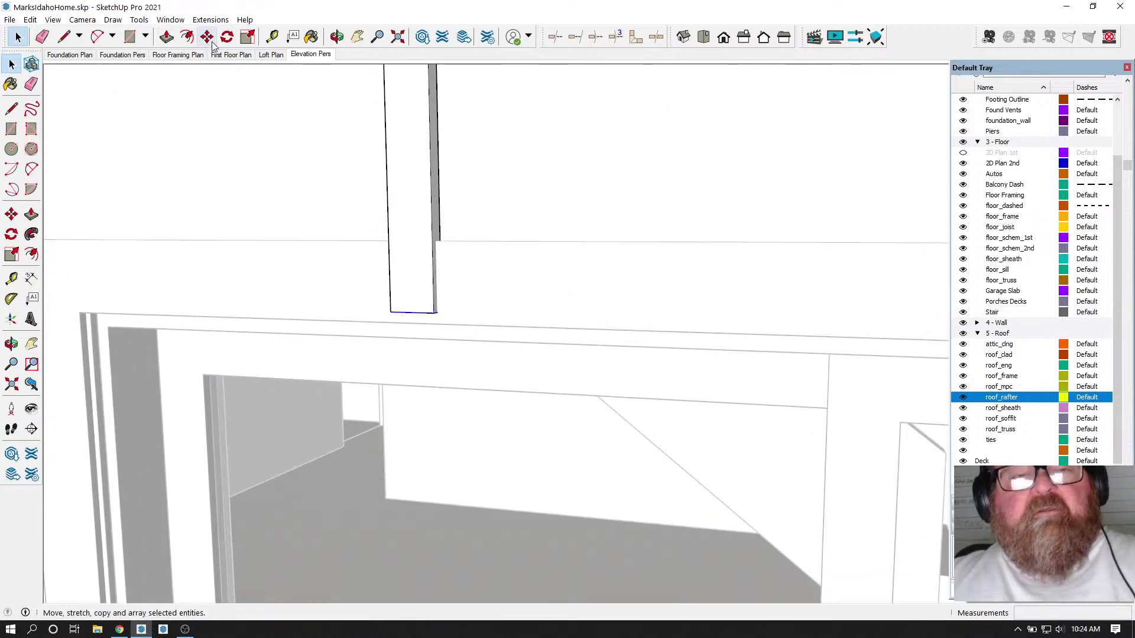
{"action": "key", "text": "m"}
{"action": "left_click", "coordinate": [434, 311]}
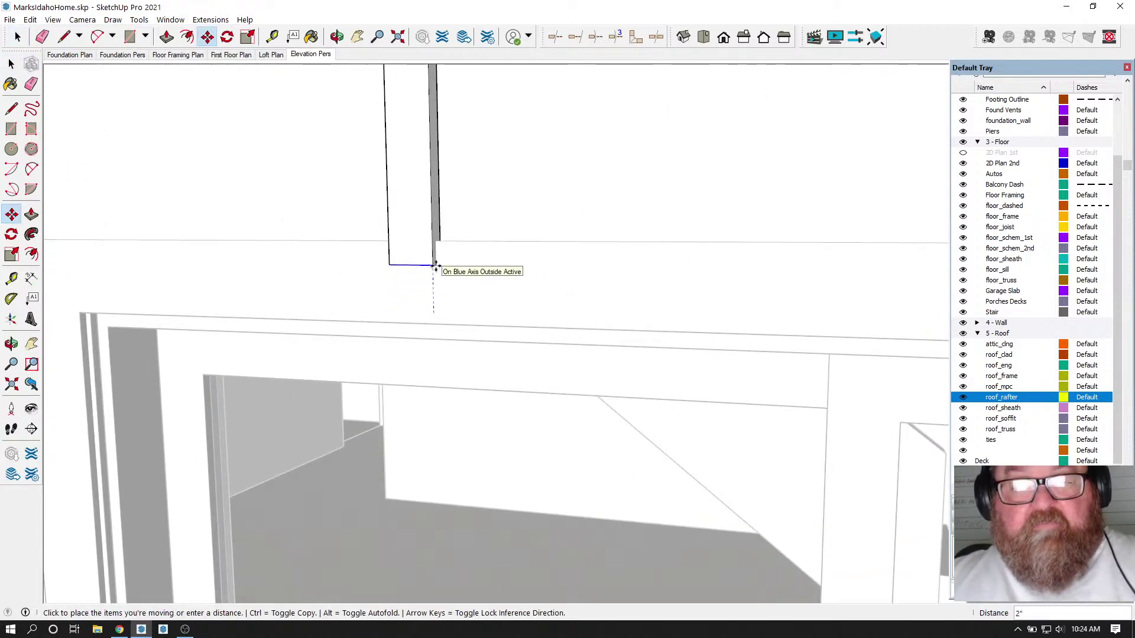
{"action": "left_click", "coordinate": [457, 240]}
{"action": "scroll", "coordinate": [699, 311], "scroll_direction": "up", "scroll_amount": 6}
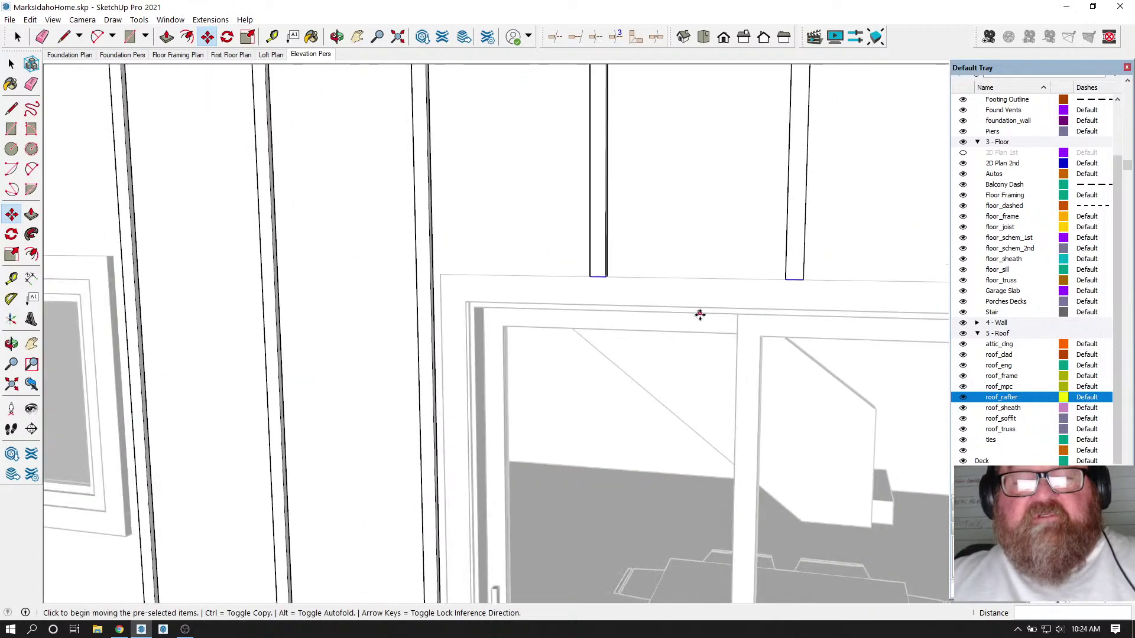
- Select the bottom ends of the battens above the garage door and move them straight up to the outer trim's top edge
{"action": "scroll", "coordinate": [700, 315], "scroll_direction": "down", "scroll_amount": 5}
{"action": "middle_click_drag", "start_coordinate": [702, 314], "coordinate": [374, 79]}
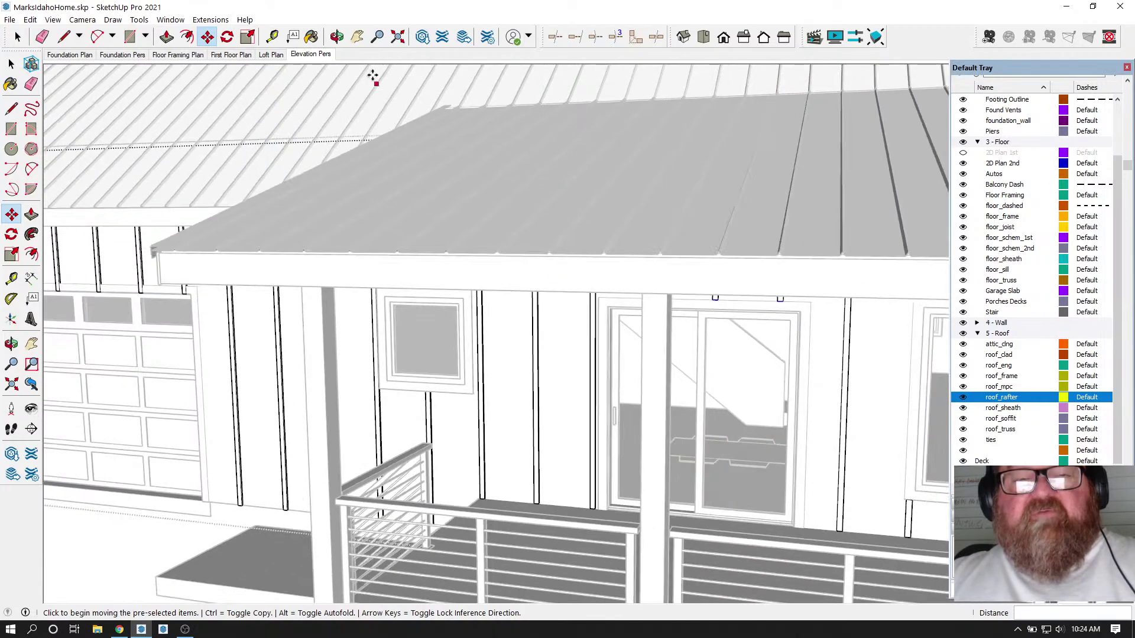
{"action": "left_click", "coordinate": [337, 37]}
{"action": "scroll", "coordinate": [601, 231], "scroll_direction": "down", "scroll_amount": 3}
{"action": "mouse_move", "coordinate": [601, 230]}
{"action": "left_mouse_down"}
{"action": "mouse_move", "coordinate": [601, 246]}
{"action": "mouse_move", "coordinate": [562, 216]}
{"action": "mouse_move", "coordinate": [599, 238]}
{"action": "left_mouse_up"}
{"action": "scroll", "coordinate": [600, 239], "scroll_direction": "down", "scroll_amount": 2}
{"action": "scroll", "coordinate": [289, 264], "scroll_direction": "up", "scroll_amount": 7}
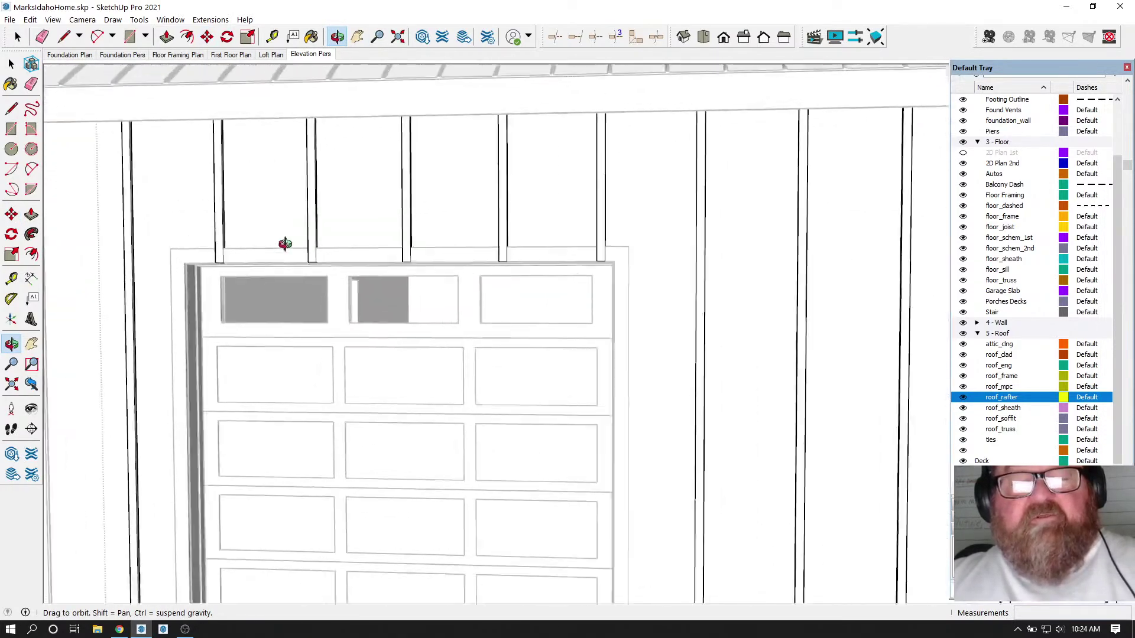
{"action": "scroll", "coordinate": [316, 216], "scroll_direction": "down", "scroll_amount": 1}
{"action": "left_click", "coordinate": [17, 36]}
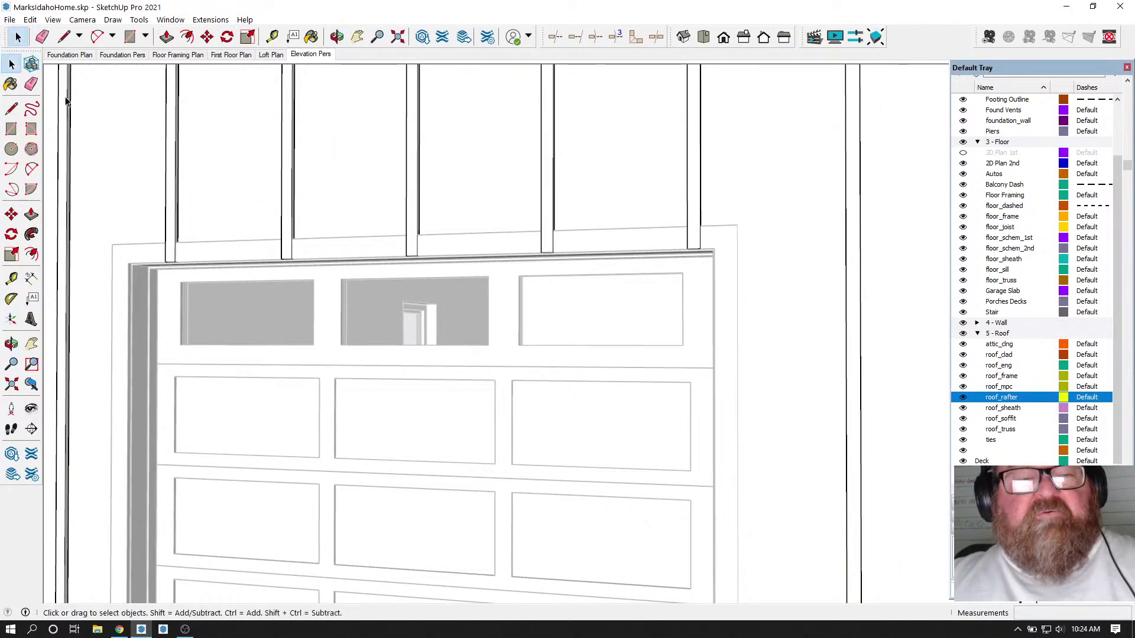
{"action": "left_click_drag", "start_coordinate": [131, 214], "coordinate": [656, 279]}
{"action": "scroll", "coordinate": [702, 236], "scroll_direction": "up", "scroll_amount": 5}
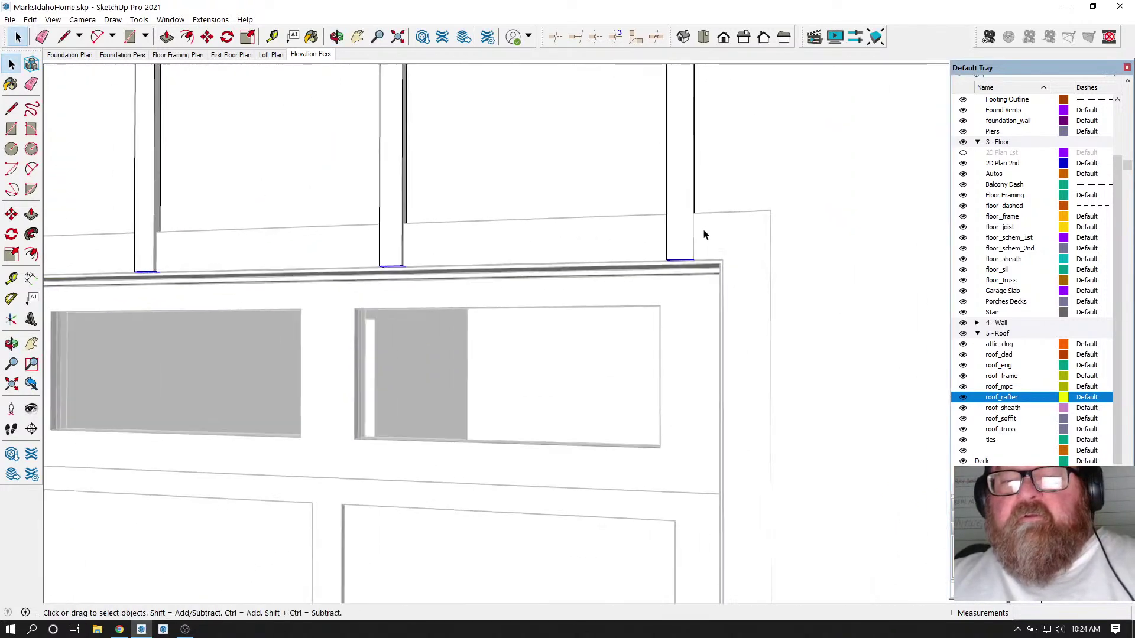
{"action": "left_click", "coordinate": [207, 37]}
{"action": "scroll", "coordinate": [228, 242], "scroll_direction": "up", "scroll_amount": 2}
{"action": "left_click", "coordinate": [222, 309]}
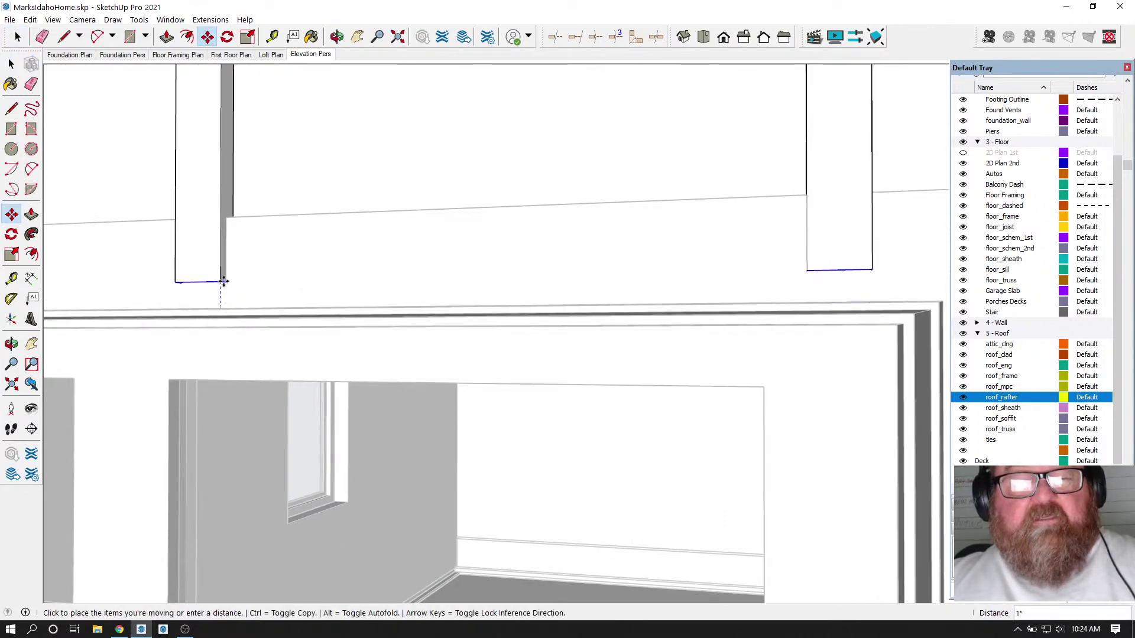
{"action": "left_click", "coordinate": [274, 215]}
{"action": "scroll", "coordinate": [789, 414], "scroll_direction": "down", "scroll_amount": 4}
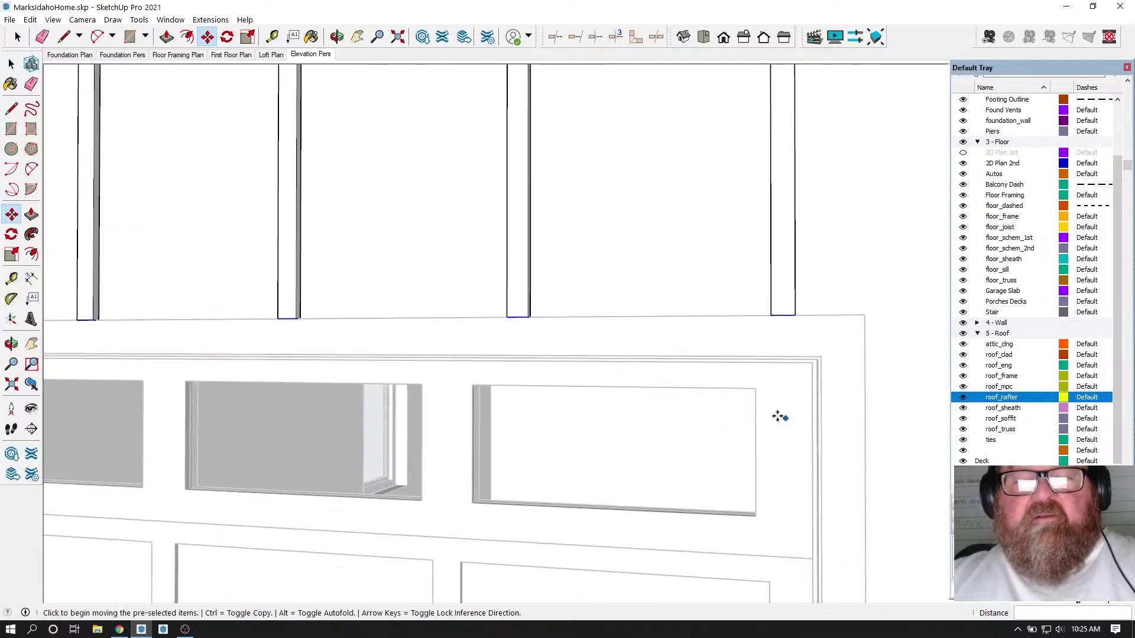
{"action": "scroll", "coordinate": [703, 402], "scroll_direction": "down", "scroll_amount": 1}
{"action": "scroll", "coordinate": [346, 374], "scroll_direction": "up", "scroll_amount": 2}
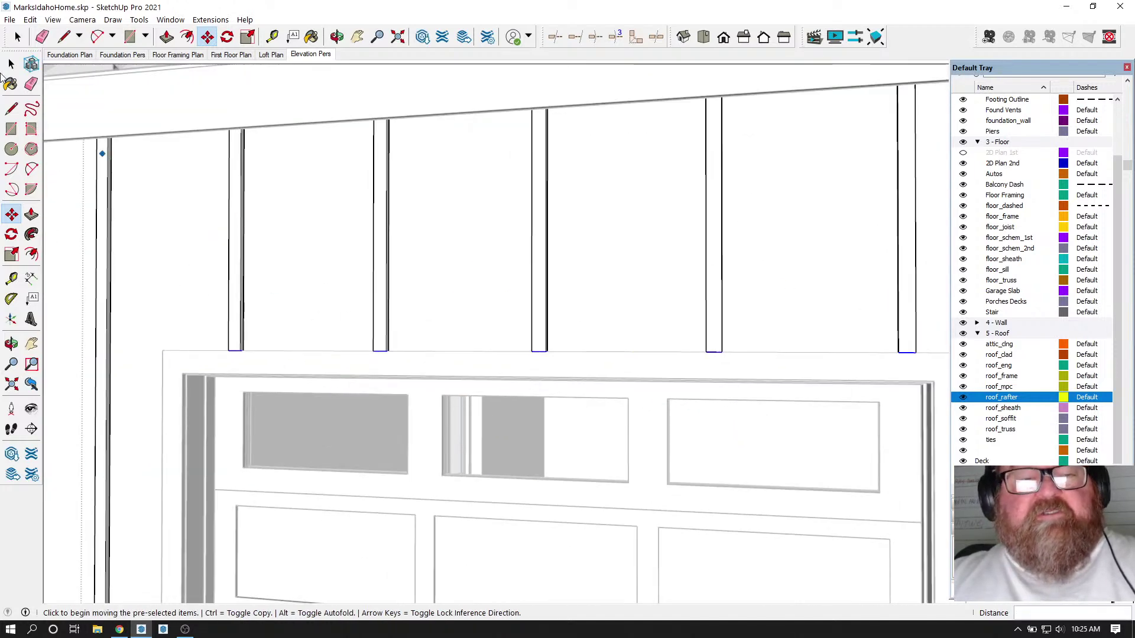
- Leave the siding group, open the garage door for editing, and start Push/Pull for its outer trim
{"action": "left_click", "coordinate": [17, 37]}
{"action": "scroll", "coordinate": [292, 362], "scroll_direction": "up", "scroll_amount": 3}
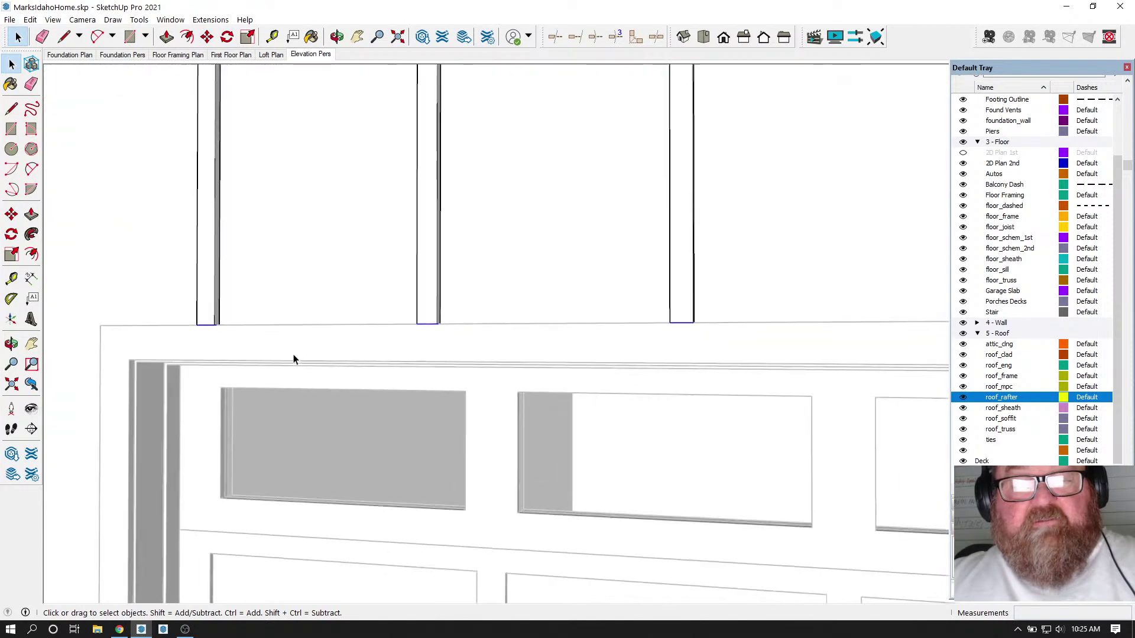
{"action": "scroll", "coordinate": [553, 388], "scroll_direction": "down", "scroll_amount": 4}
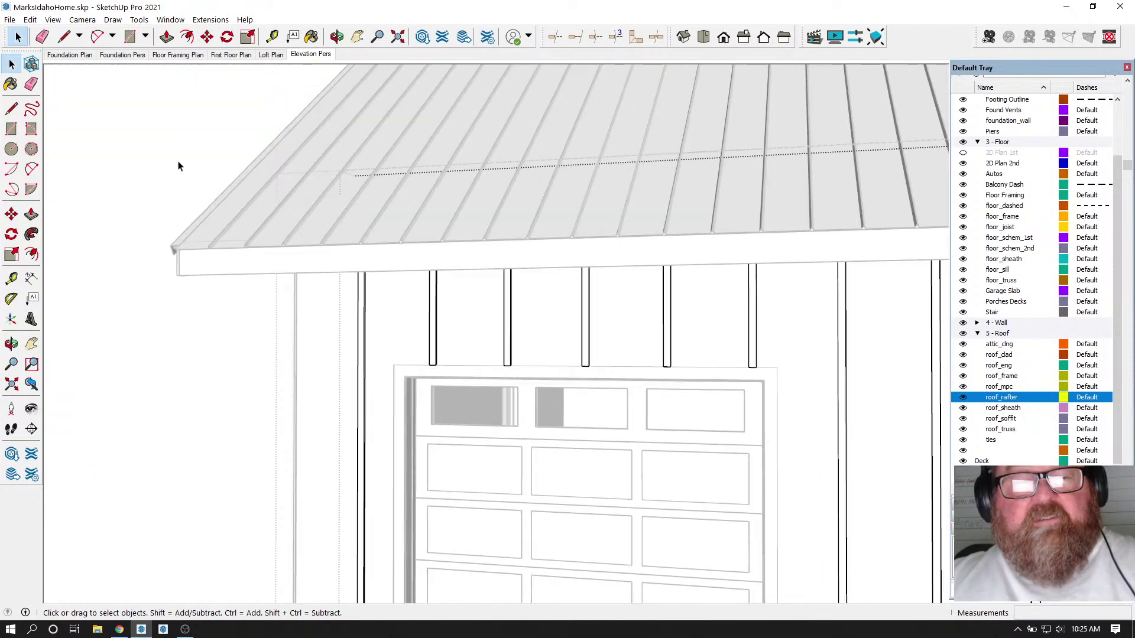
{"action": "scroll", "coordinate": [481, 362], "scroll_direction": "up", "scroll_amount": 4}
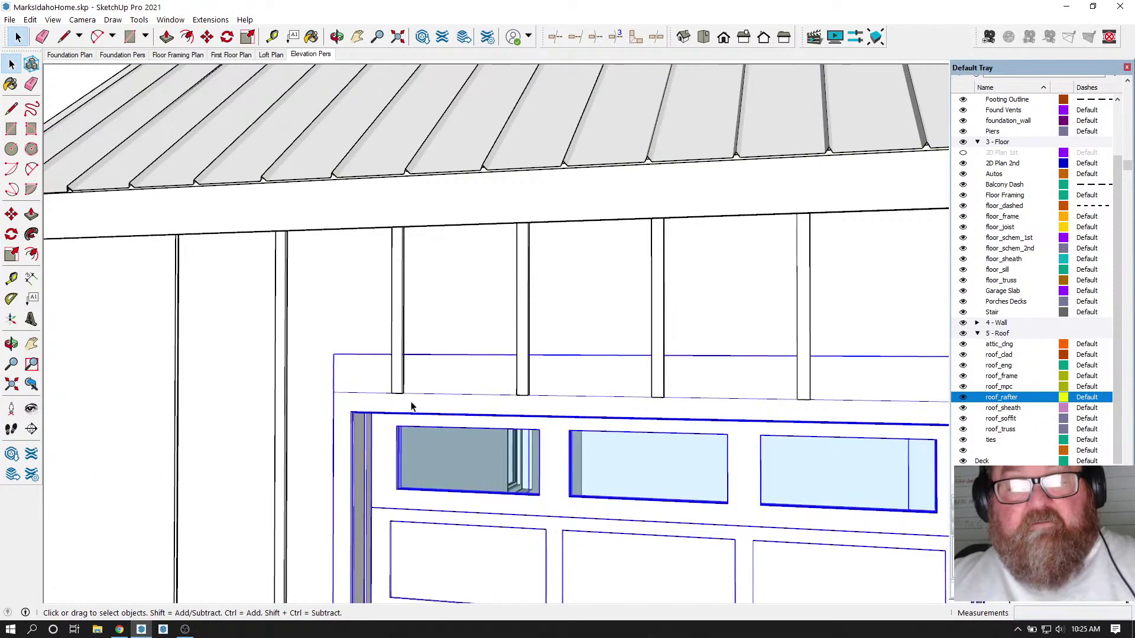
{"action": "scroll", "coordinate": [412, 407], "scroll_direction": "up", "scroll_amount": 5}
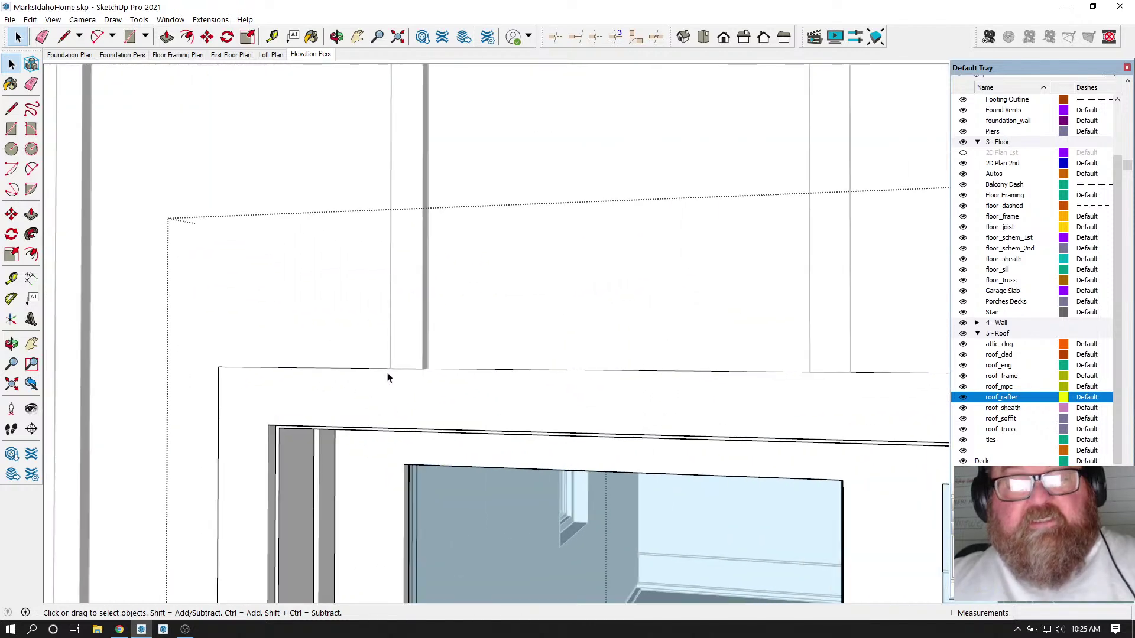
{"action": "left_click", "coordinate": [166, 37]}
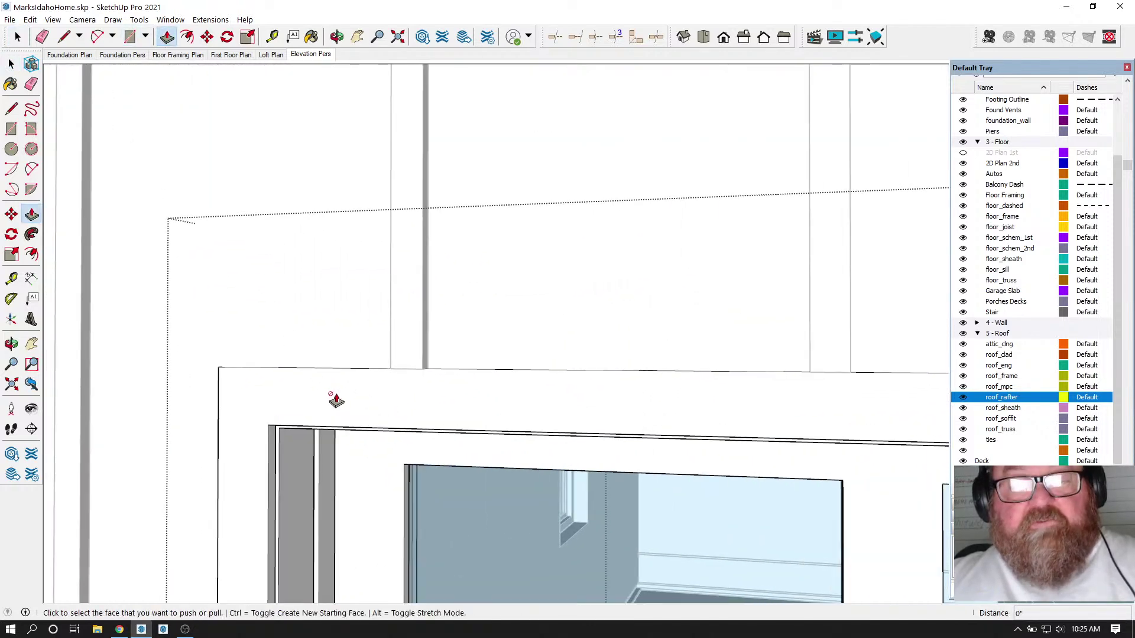
- Push/Pull the front face of the trim around the garage door by about 3/8"
{"action": "left_click", "coordinate": [17, 37]}
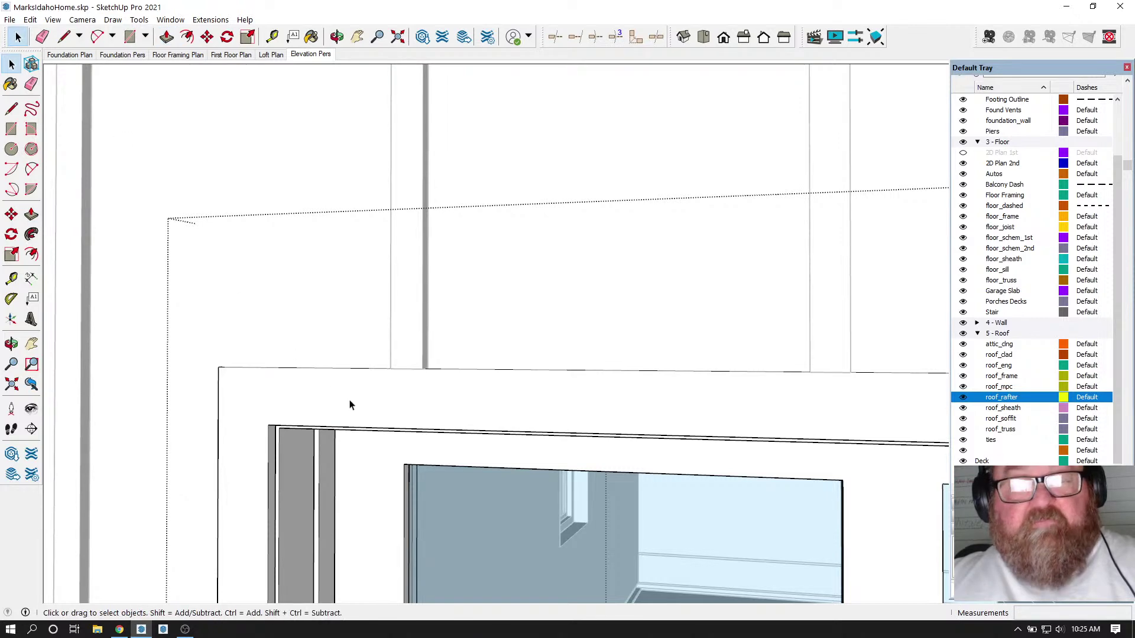
{"action": "double_click", "coordinate": [350, 404]}
{"action": "left_click", "coordinate": [345, 401]}
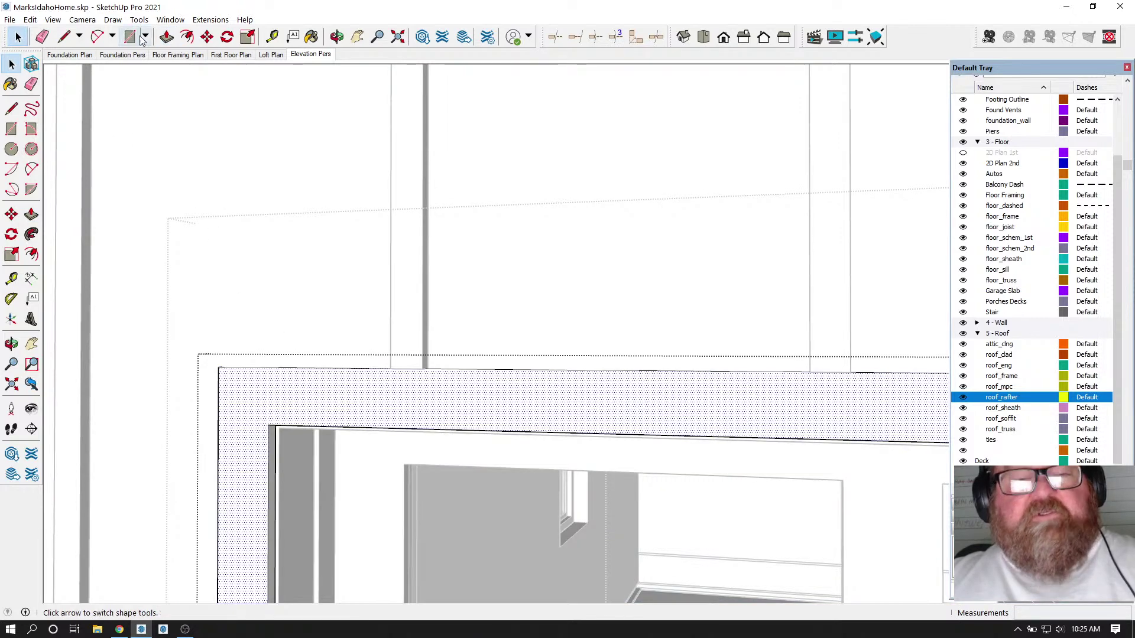
{"action": "key", "text": "p"}
{"action": "left_click", "coordinate": [405, 378]}
{"action": "left_click", "coordinate": [400, 360]}
{"action": "scroll", "coordinate": [402, 355], "scroll_direction": "down", "scroll_amount": 5}
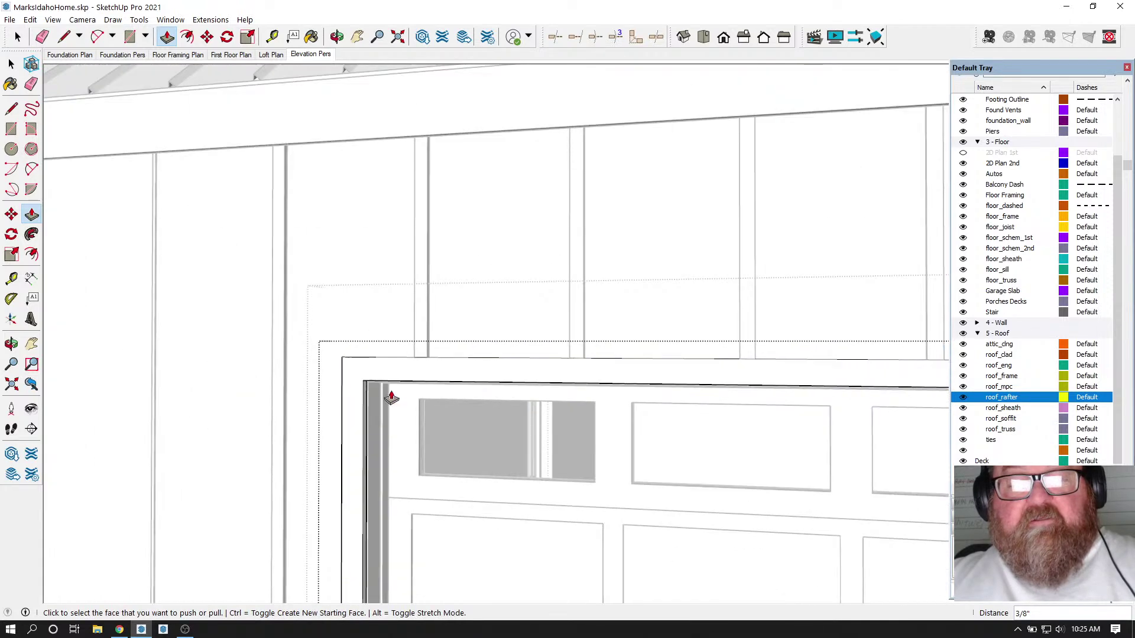
{"action": "scroll", "coordinate": [500, 431], "scroll_direction": "down", "scroll_amount": 2}
{"action": "key", "text": "space"}
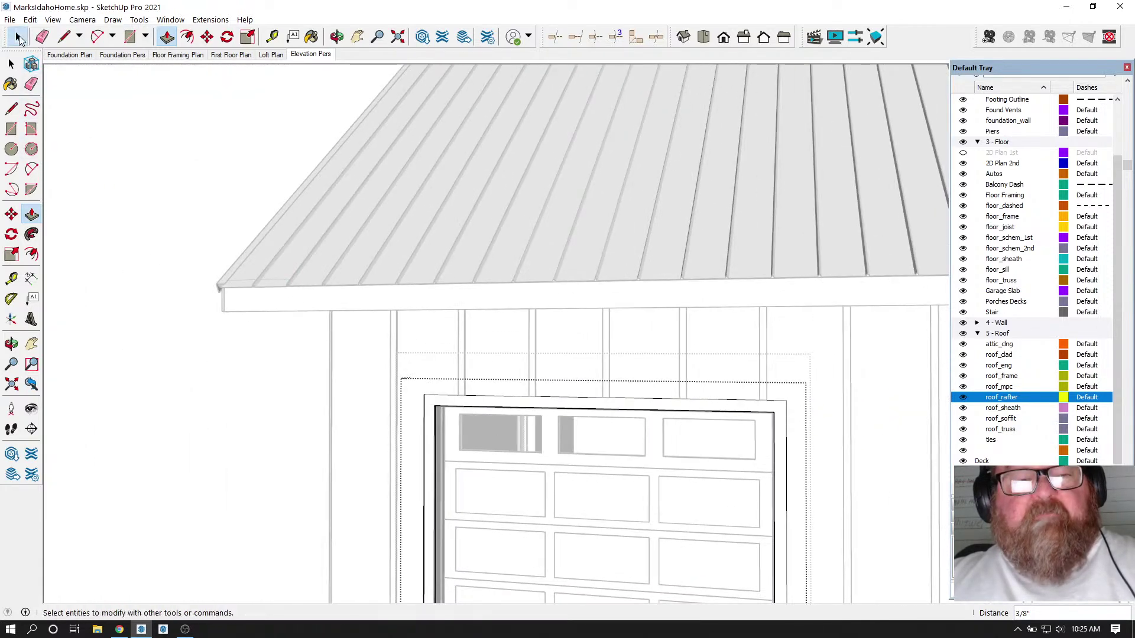
- Orbit and zoom to a near front-on view of the house's porch and garage side, with the whole building in frame
{"action": "scroll", "coordinate": [183, 283], "scroll_direction": "down", "scroll_amount": 6}
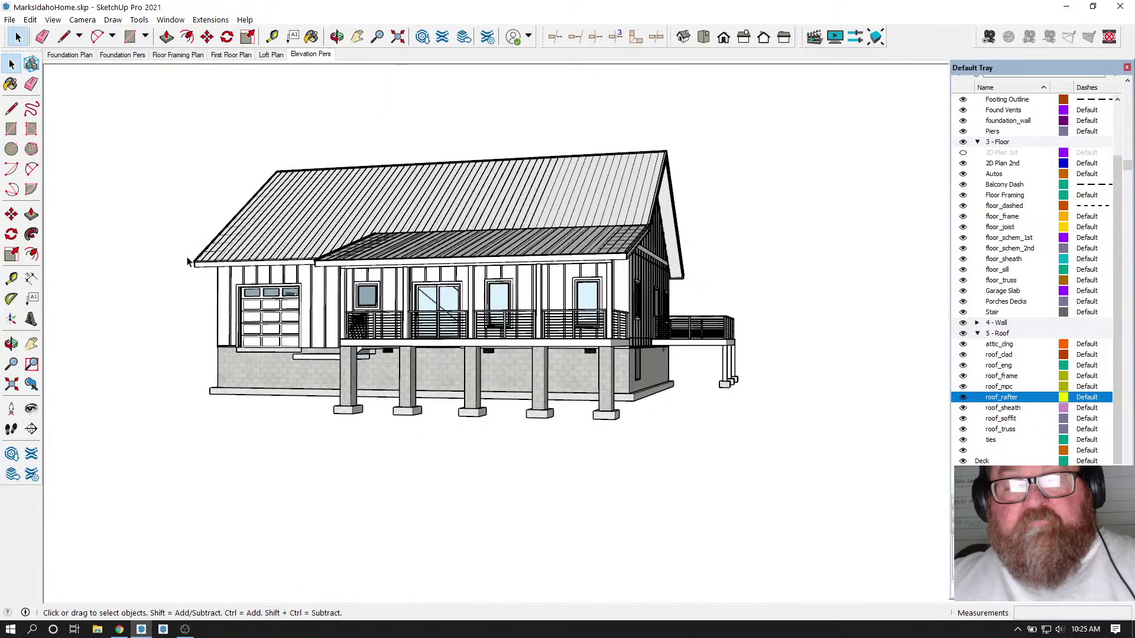
{"action": "scroll", "coordinate": [270, 248], "scroll_direction": "up", "scroll_amount": 1}
{"action": "left_click", "coordinate": [337, 37]}
{"action": "left_click_drag", "start_coordinate": [418, 268], "coordinate": [483, 393]}
{"action": "scroll", "coordinate": [598, 269], "scroll_direction": "up", "scroll_amount": 4}
{"action": "scroll", "coordinate": [598, 278], "scroll_direction": "down", "scroll_amount": 2}
{"action": "scroll", "coordinate": [536, 429], "scroll_direction": "down", "scroll_amount": 1}
{"action": "left_click_drag", "start_coordinate": [596, 405], "coordinate": [519, 360]}
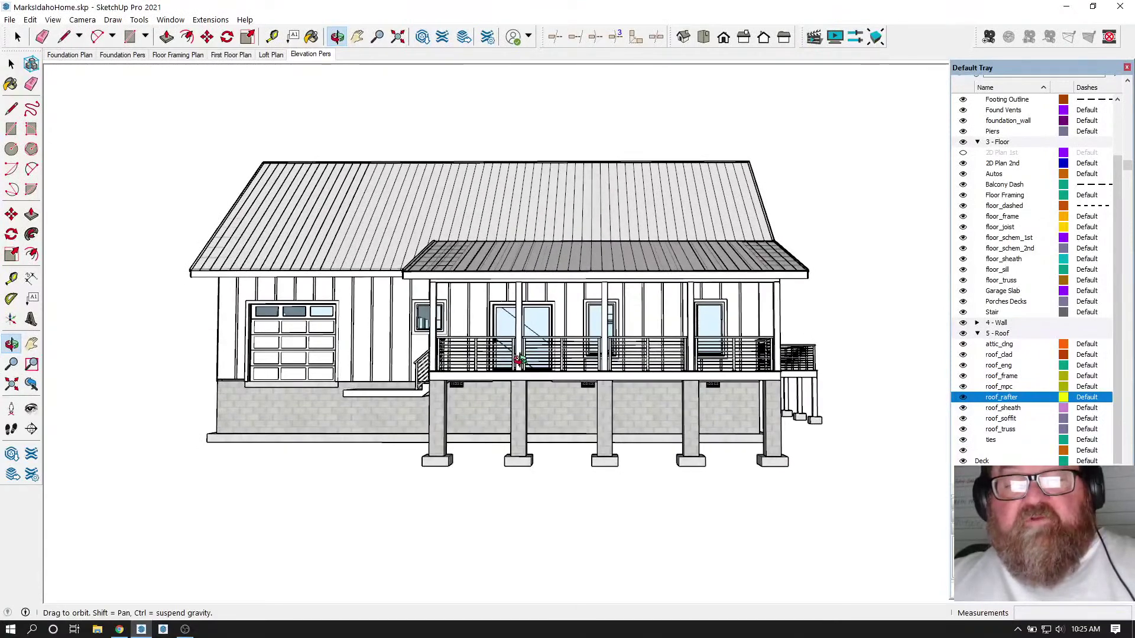
{"action": "scroll", "coordinate": [552, 213], "scroll_direction": "up", "scroll_amount": 1}
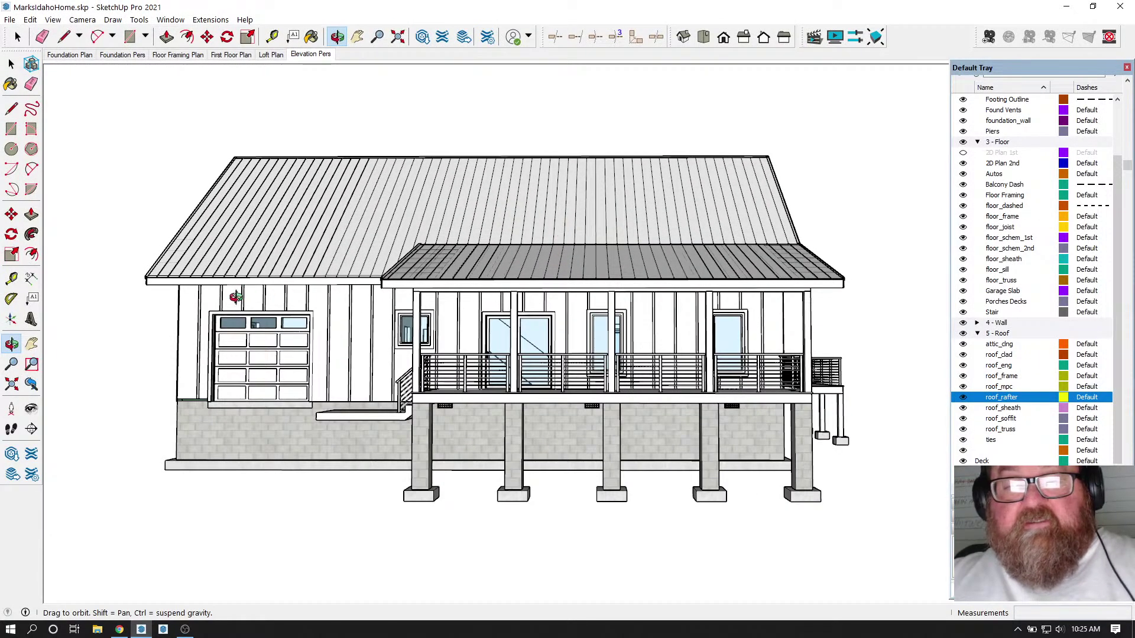
{"action": "scroll", "coordinate": [241, 296], "scroll_direction": "up", "scroll_amount": 1}
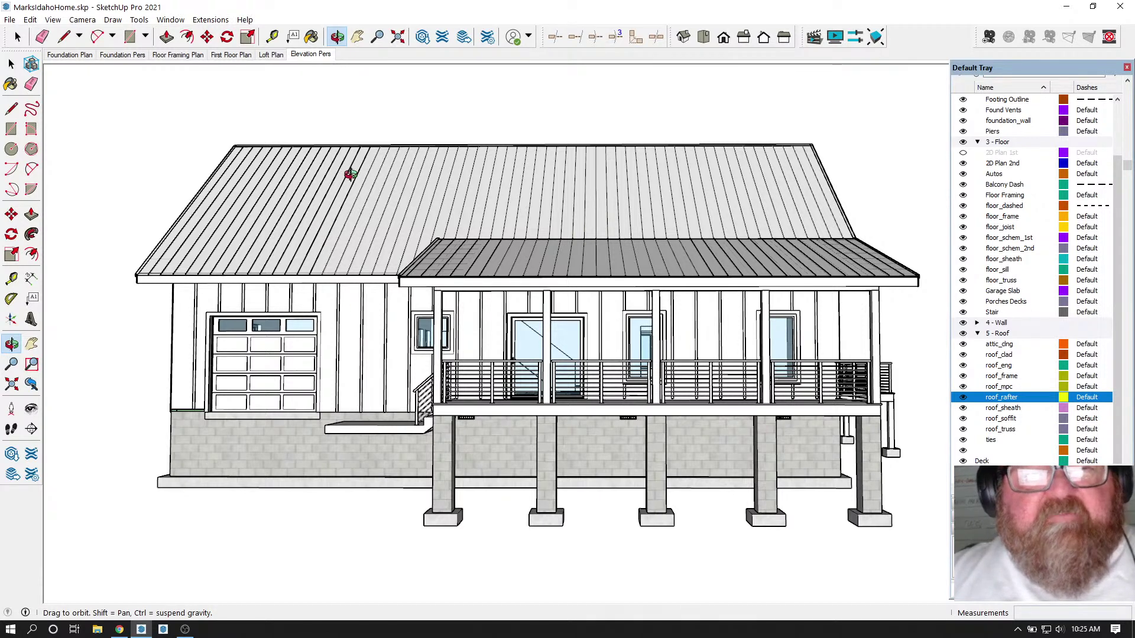
{"action": "scroll", "coordinate": [966, 172], "scroll_direction": "up", "scroll_amount": 3}
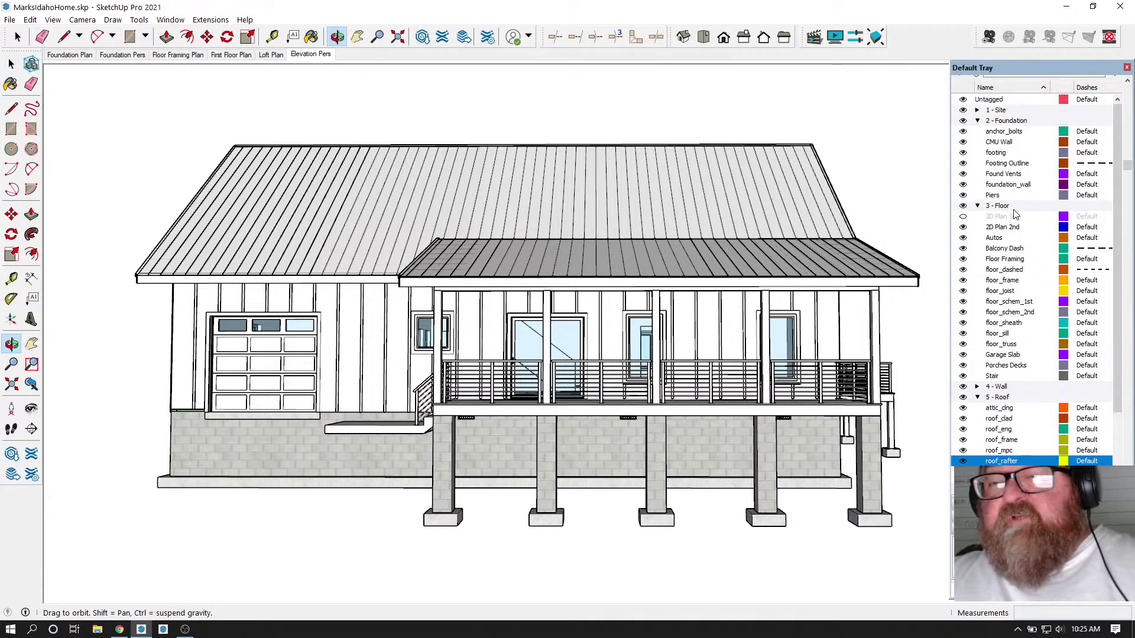
- Collapse the 3 - Floor and 5 - Roof tag folders
{"action": "left_click", "coordinate": [977, 206]}
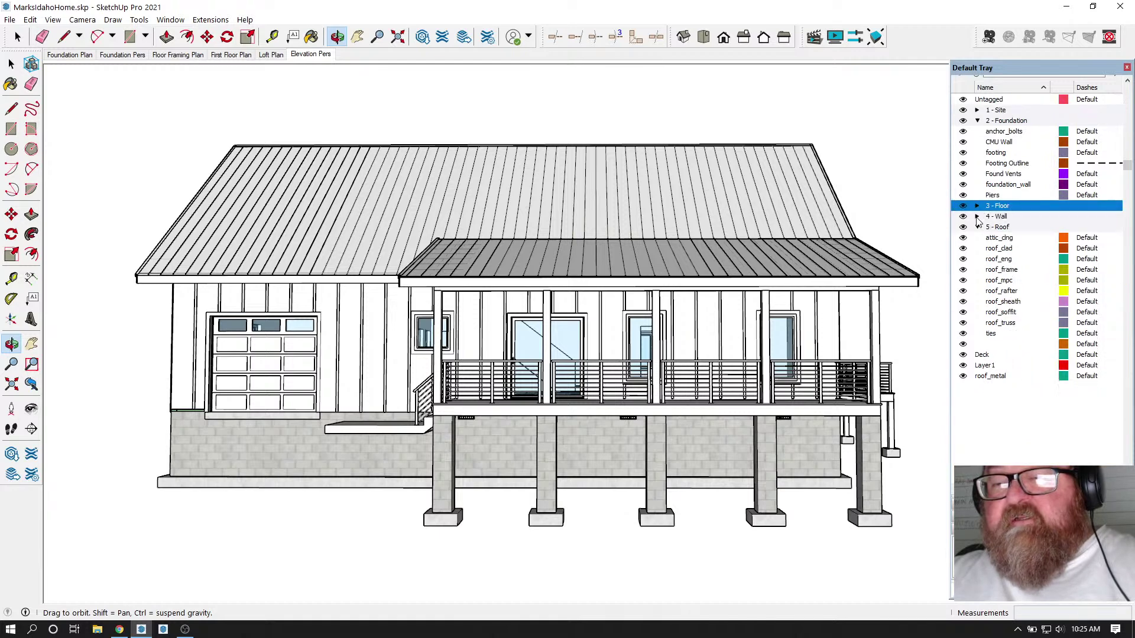
{"action": "left_click", "coordinate": [977, 228]}
{"action": "scroll", "coordinate": [987, 219], "scroll_direction": "up", "scroll_amount": 3}
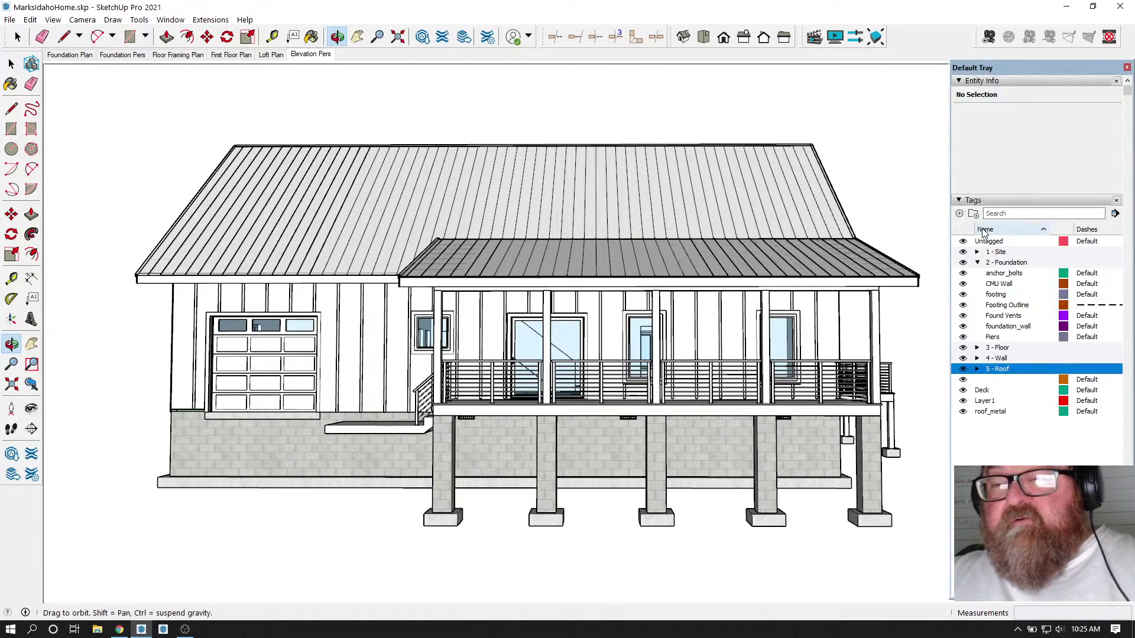
- Add a new scene after Elevation Pers from the current view and name it West Elev
{"action": "left_click", "coordinate": [967, 200]}
{"action": "left_click", "coordinate": [975, 237]}
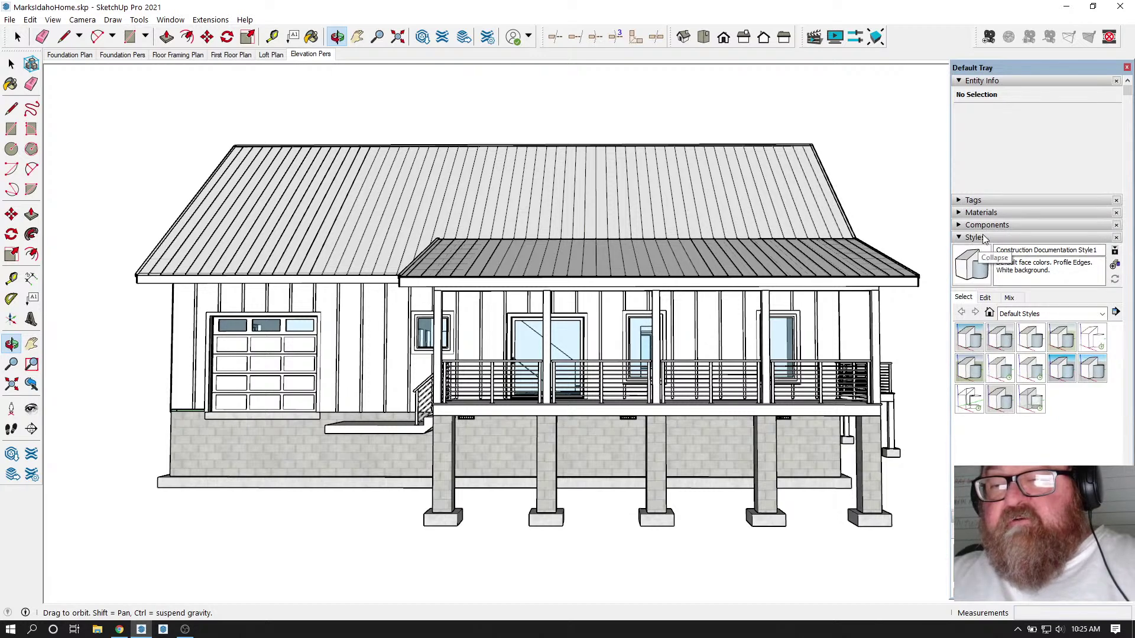
{"action": "left_click", "coordinate": [964, 237]}
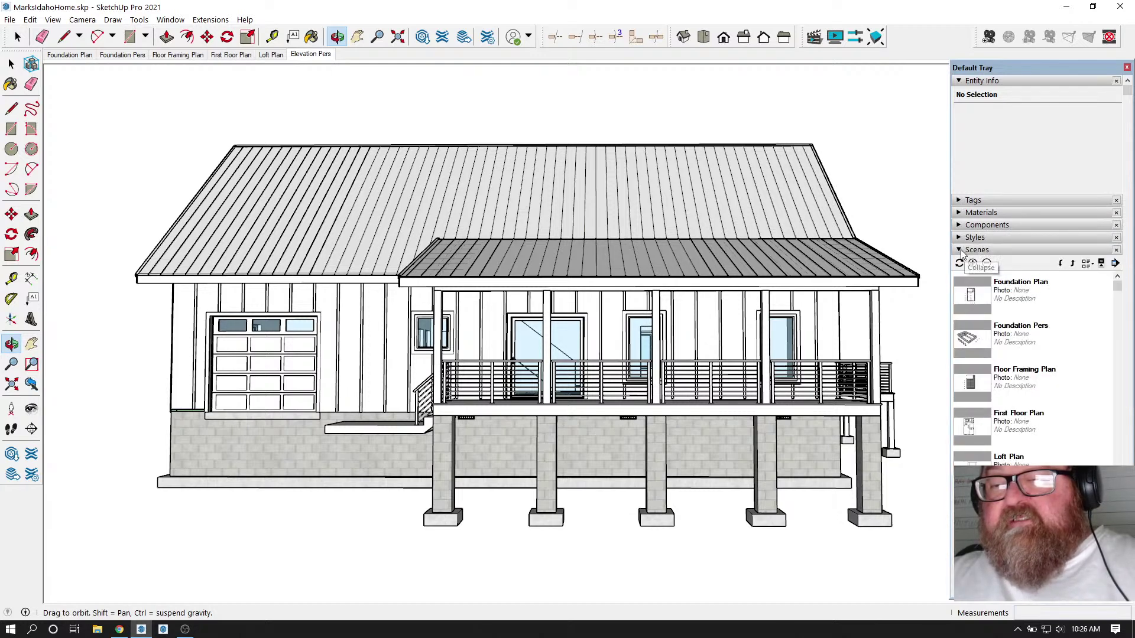
{"action": "scroll", "coordinate": [1052, 402], "scroll_direction": "down", "scroll_amount": 2}
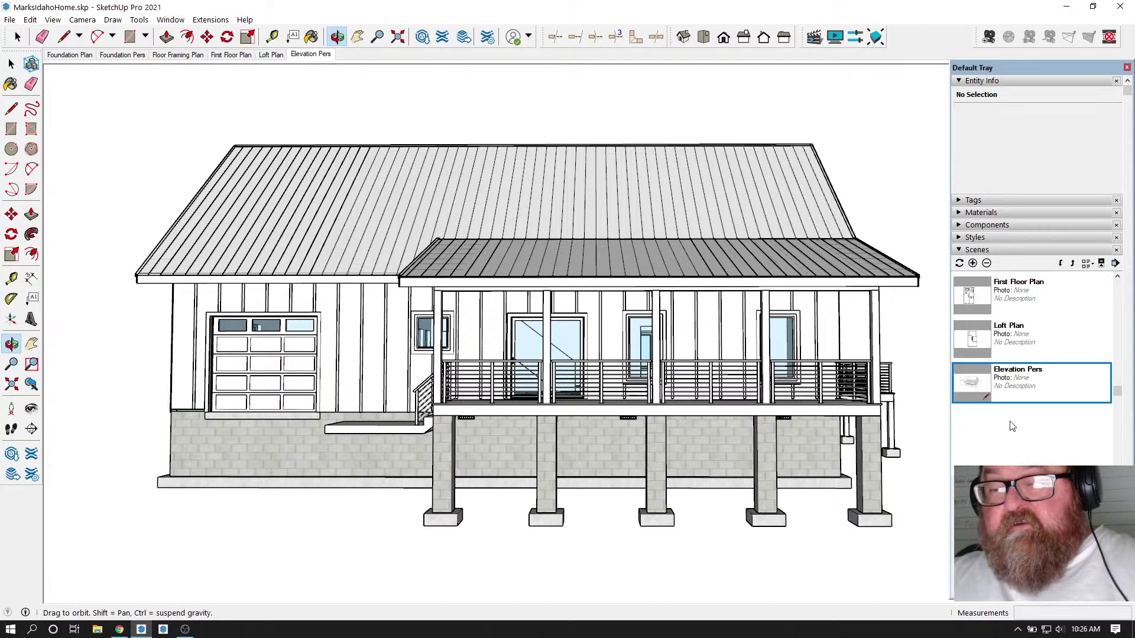
{"action": "left_click", "coordinate": [973, 264]}
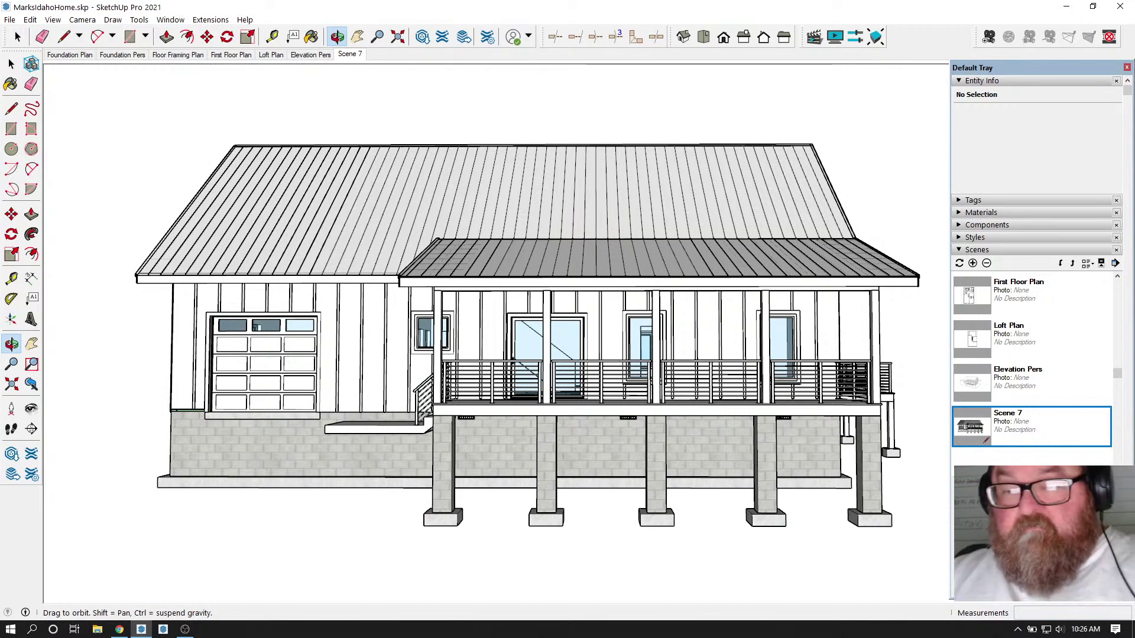
{"action": "key", "text": "Return"}
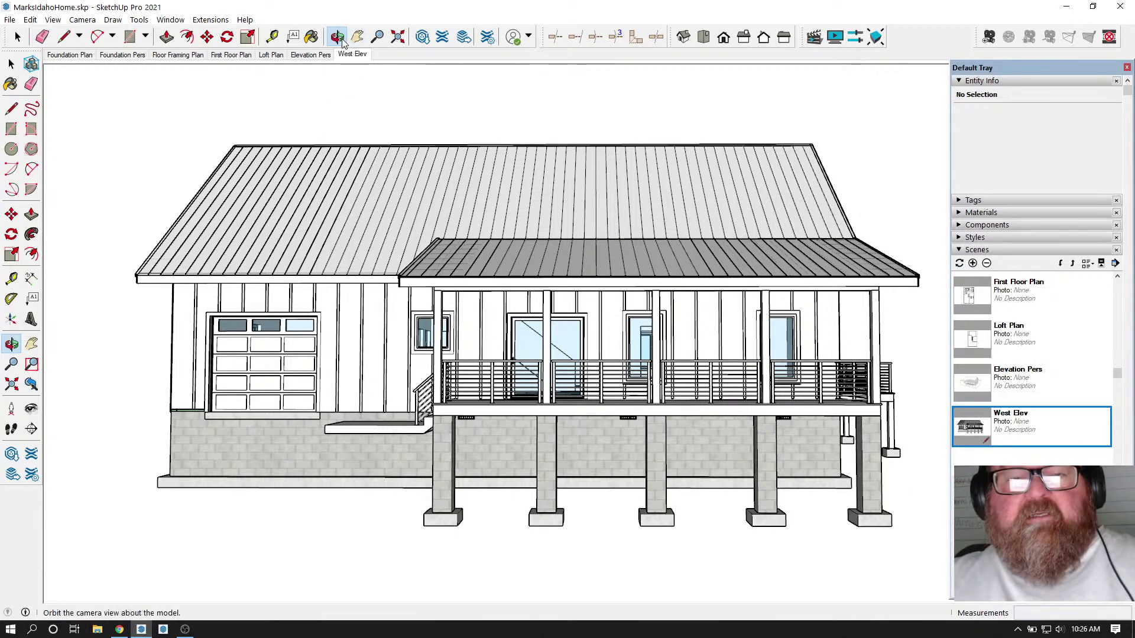
- Frame the porch side in a three-quarter perspective and update the West Elev scene with this view
{"action": "left_click_drag", "start_coordinate": [614, 226], "coordinate": [532, 260]}
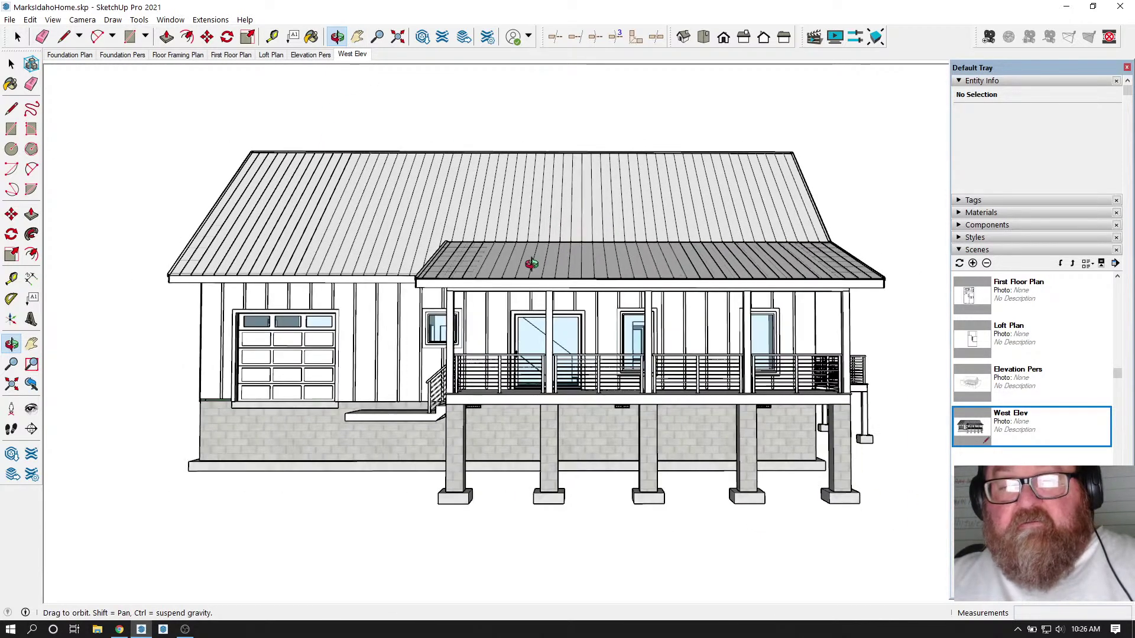
{"action": "left_click_drag", "start_coordinate": [604, 260], "coordinate": [611, 294]}
{"action": "scroll", "coordinate": [709, 287], "scroll_direction": "up", "scroll_amount": 3}
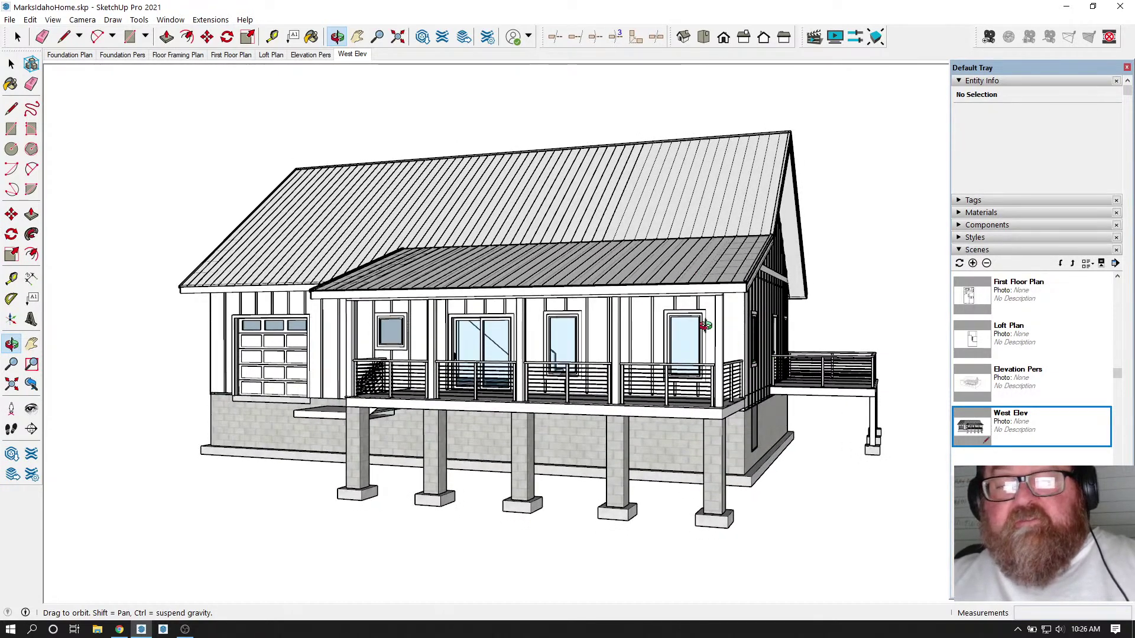
{"action": "left_click_drag", "start_coordinate": [653, 271], "coordinate": [658, 271]}
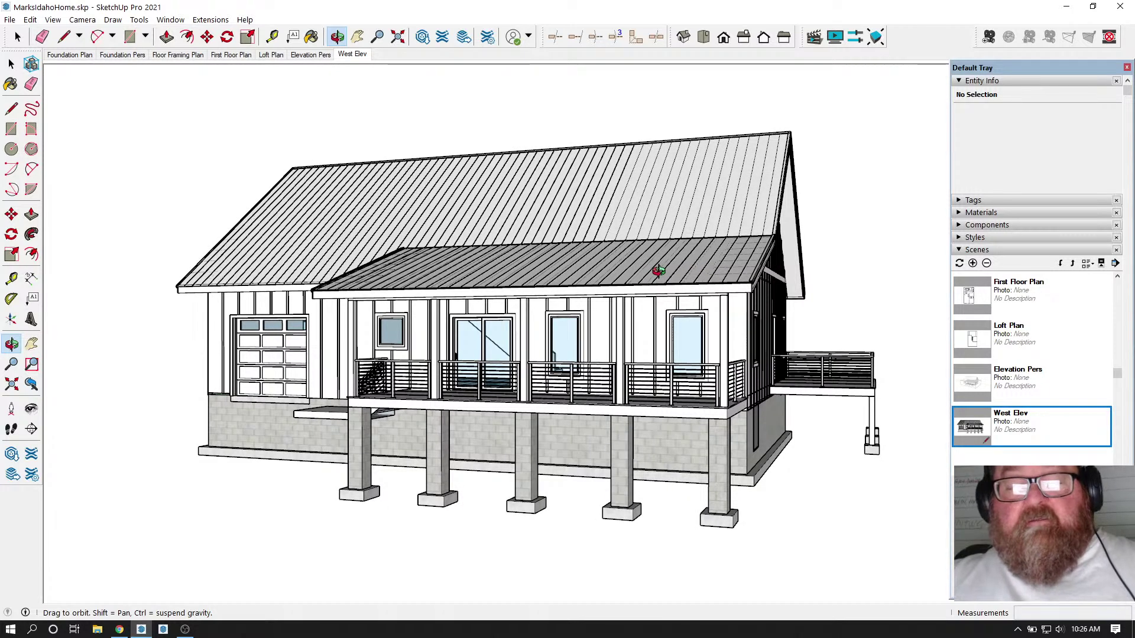
{"action": "scroll", "coordinate": [526, 271], "scroll_direction": "up", "scroll_amount": 2}
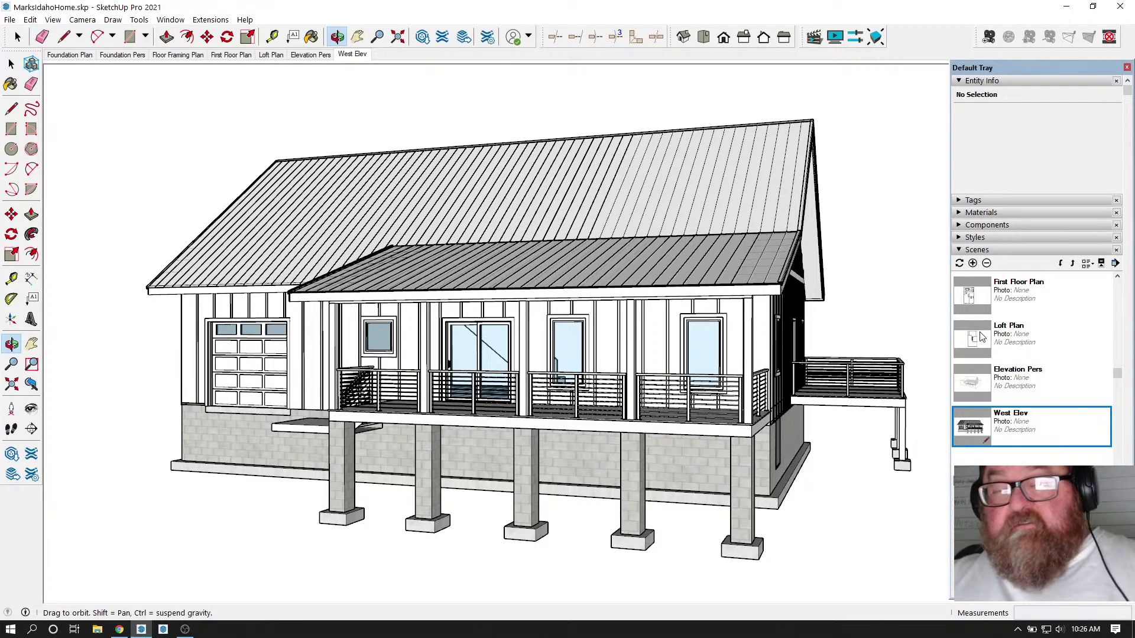
{"action": "right_click", "coordinate": [352, 56]}
{"action": "left_click", "coordinate": [369, 101]}
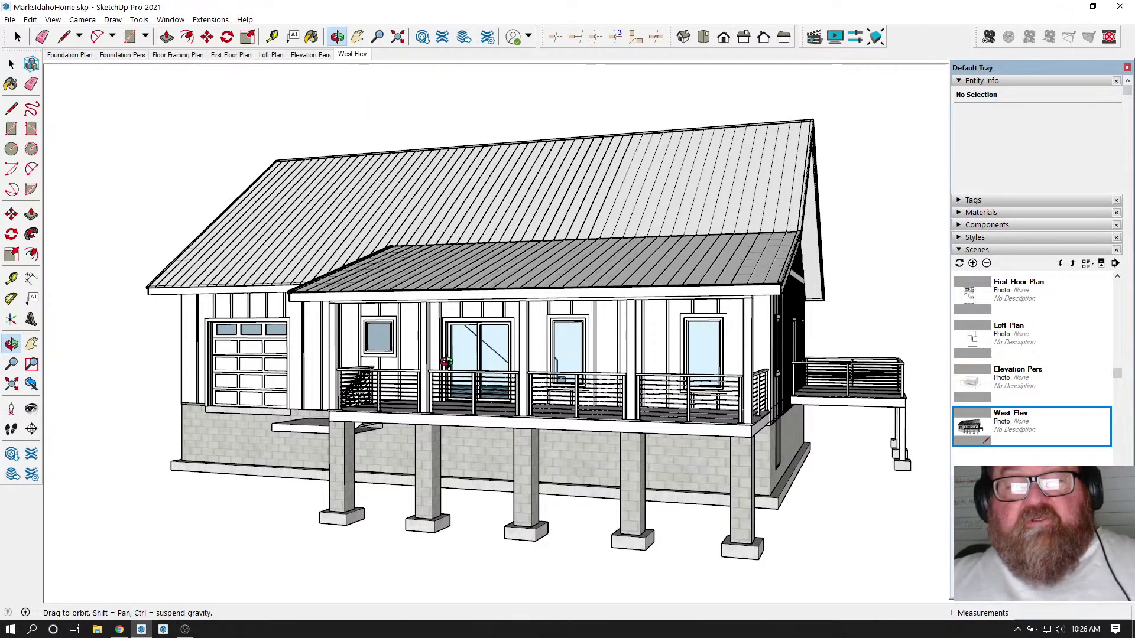
- Open the sliding patio door's group on the porch for editing and select its right-hand panel
{"action": "scroll", "coordinate": [447, 362], "scroll_direction": "up", "scroll_amount": 2}
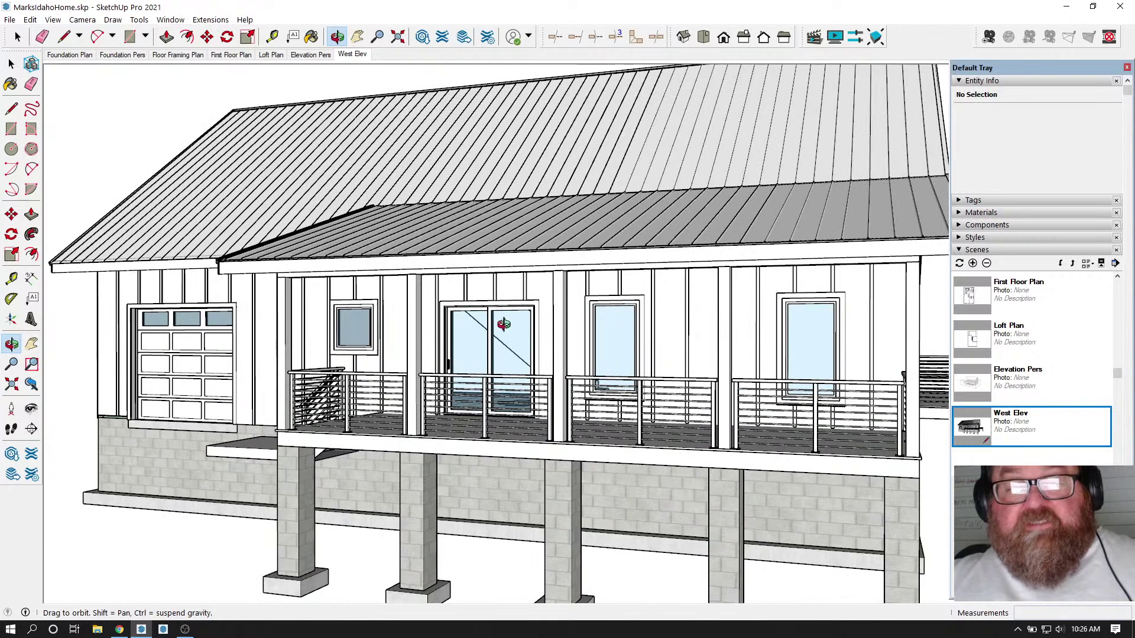
{"action": "left_click", "coordinate": [11, 64]}
{"action": "left_click", "coordinate": [509, 335]}
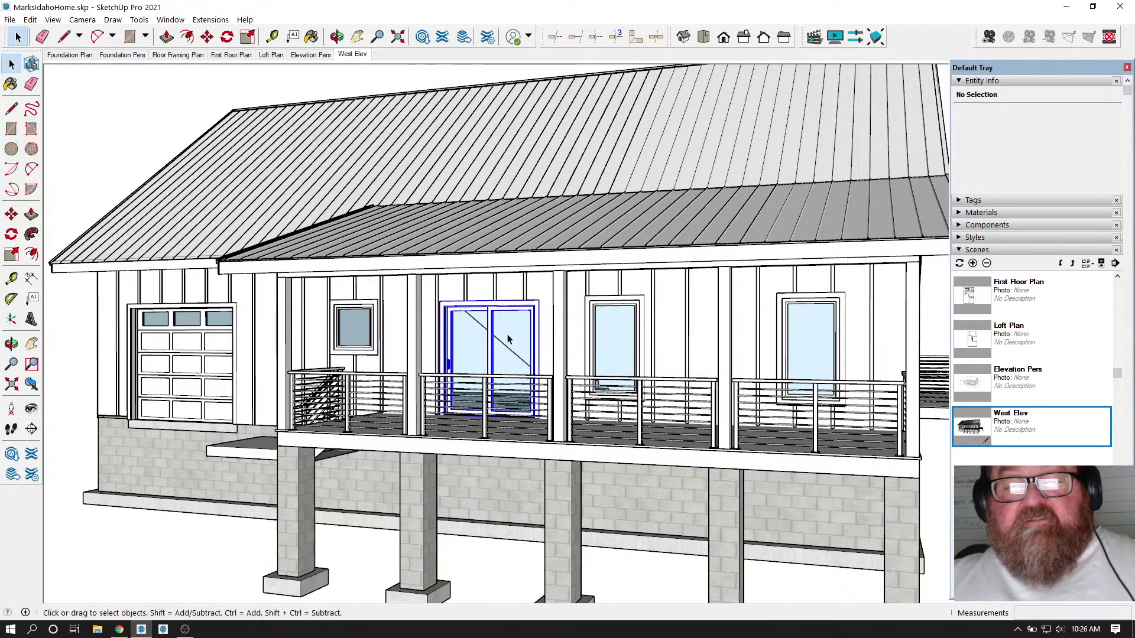
{"action": "scroll", "coordinate": [391, 254], "scroll_direction": "down", "scroll_amount": 1}
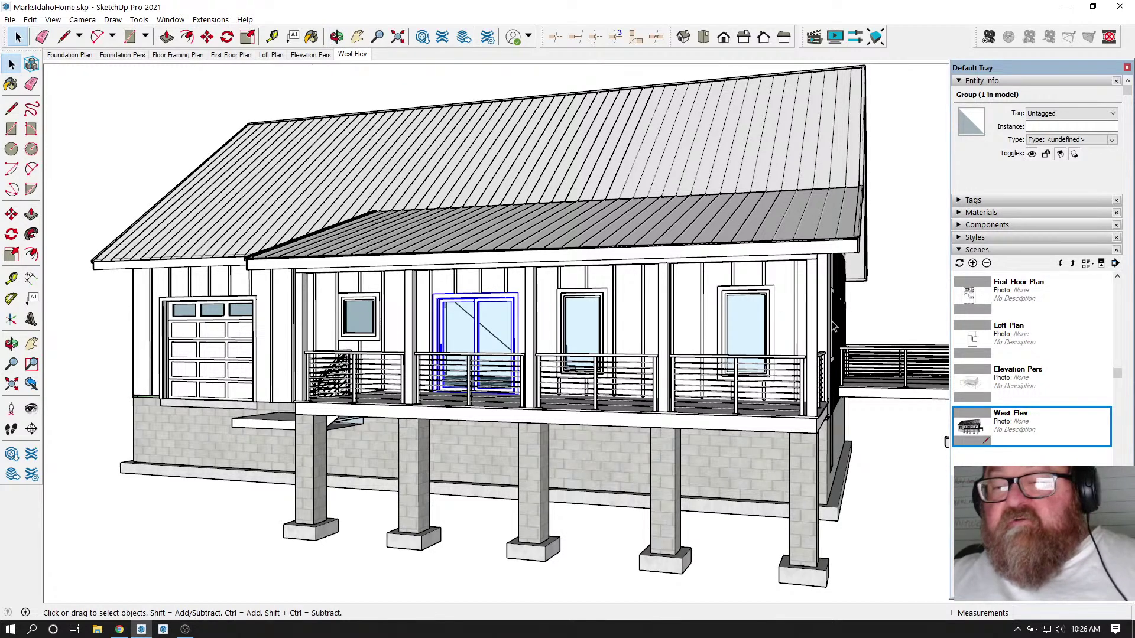
{"action": "left_click", "coordinate": [963, 252]}
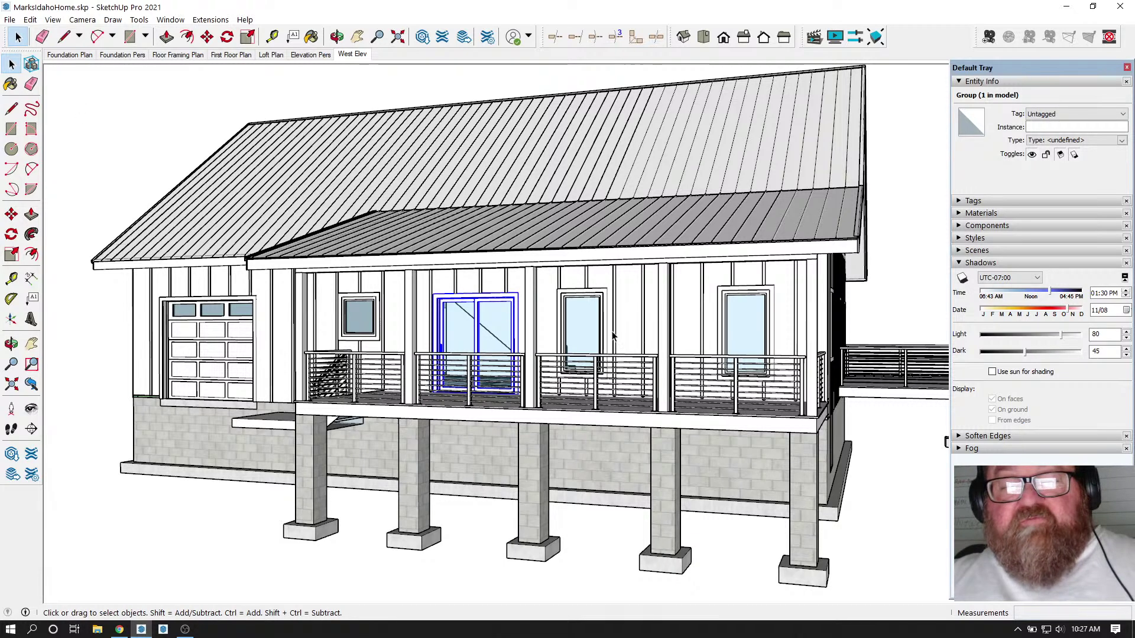
{"action": "double_click", "coordinate": [498, 328]}
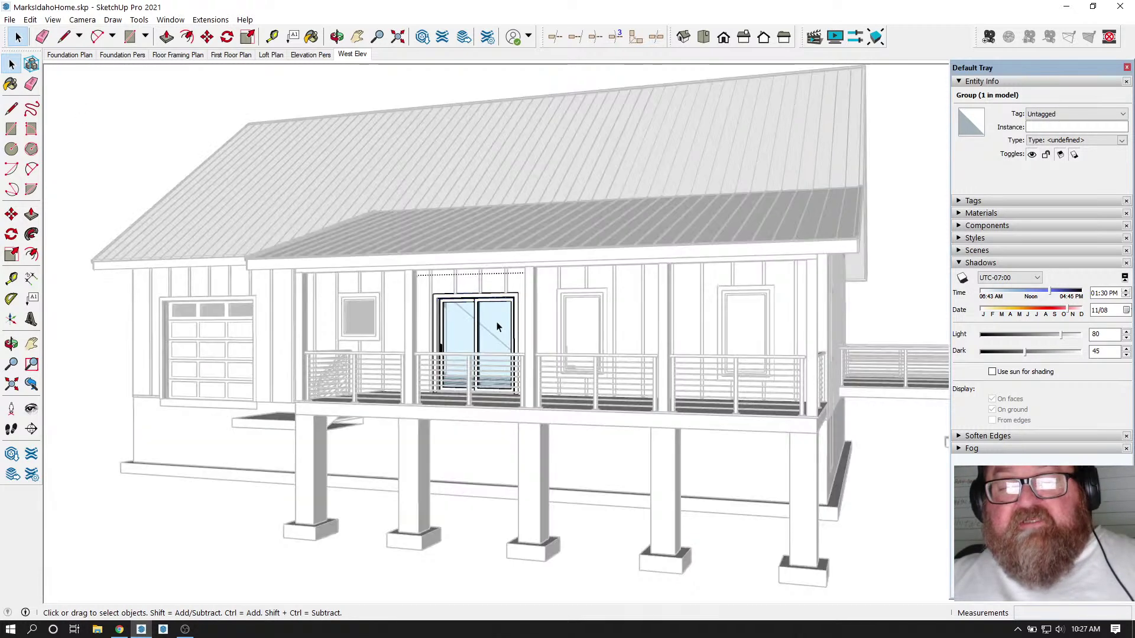
{"action": "double_click", "coordinate": [497, 323]}
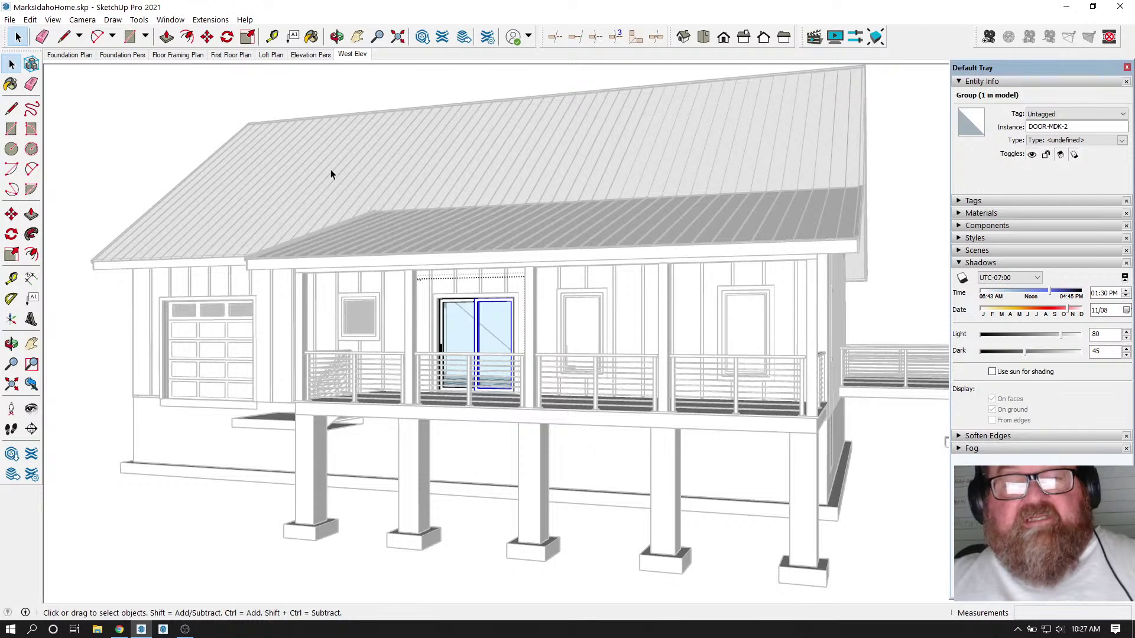
- Sample the medeek_glass material from the sliding door's glass pane
{"action": "left_click", "coordinate": [959, 264]}
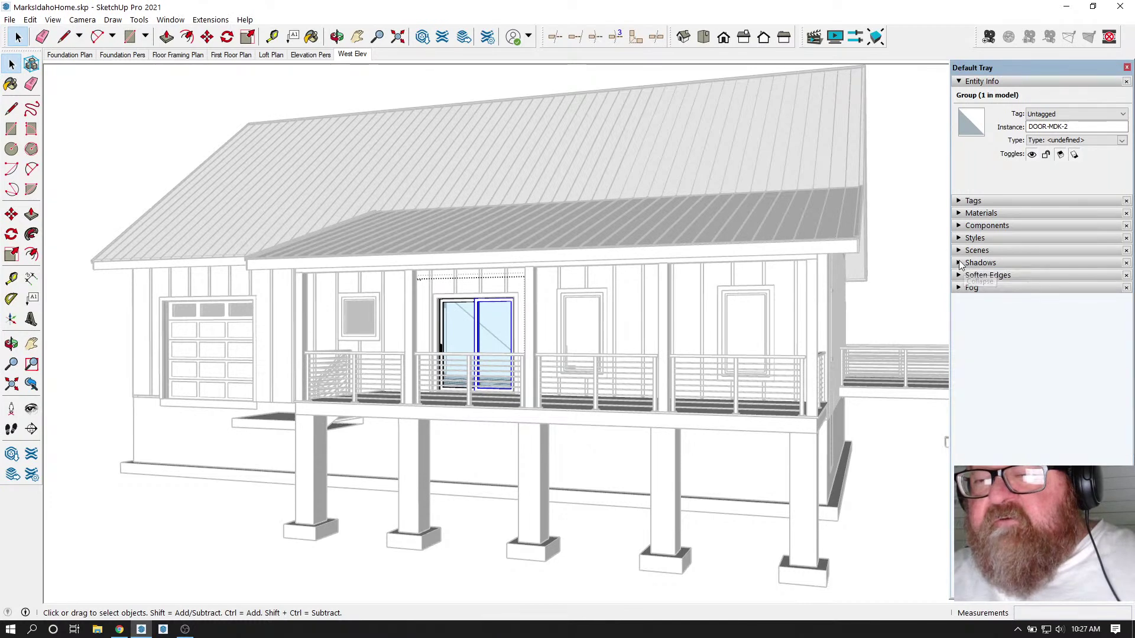
{"action": "left_click", "coordinate": [959, 214]}
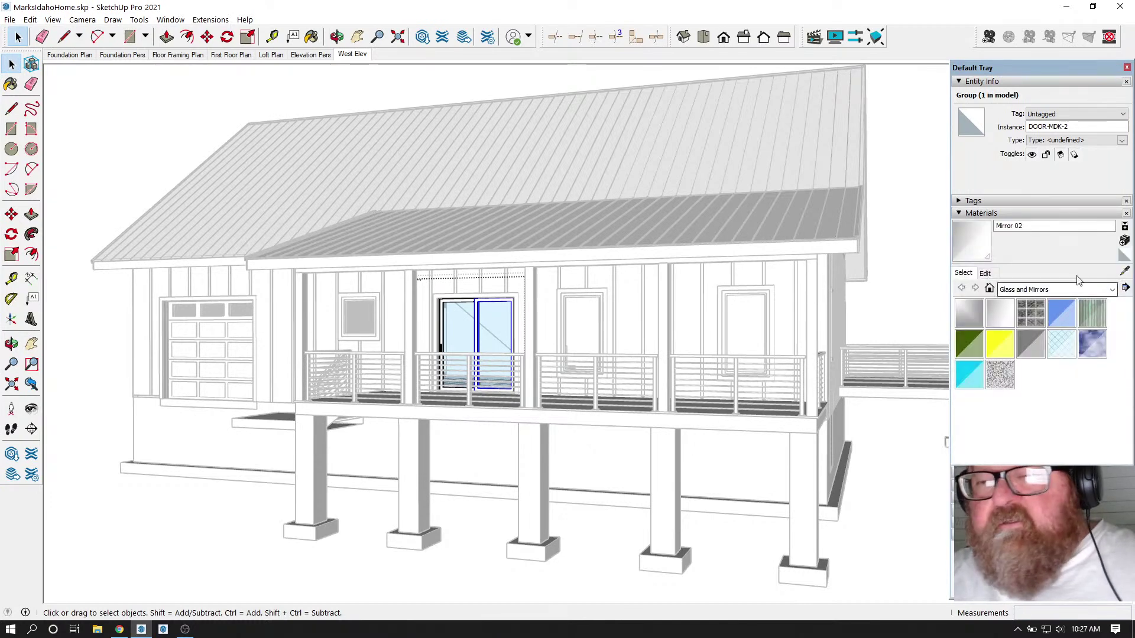
{"action": "left_click", "coordinate": [1125, 275]}
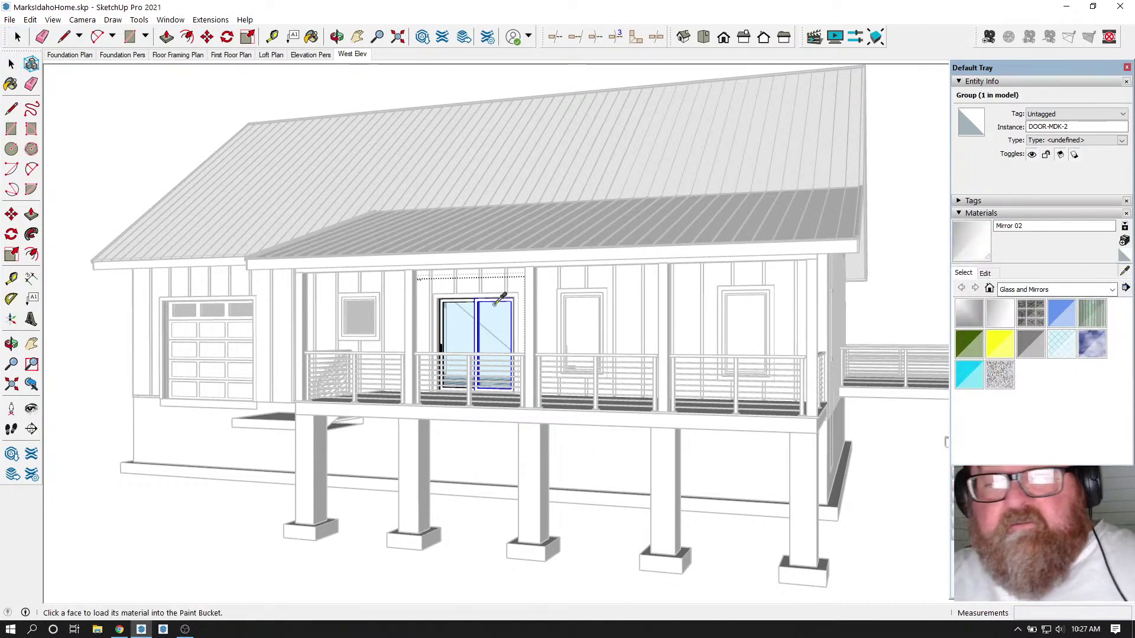
{"action": "left_click", "coordinate": [496, 307]}
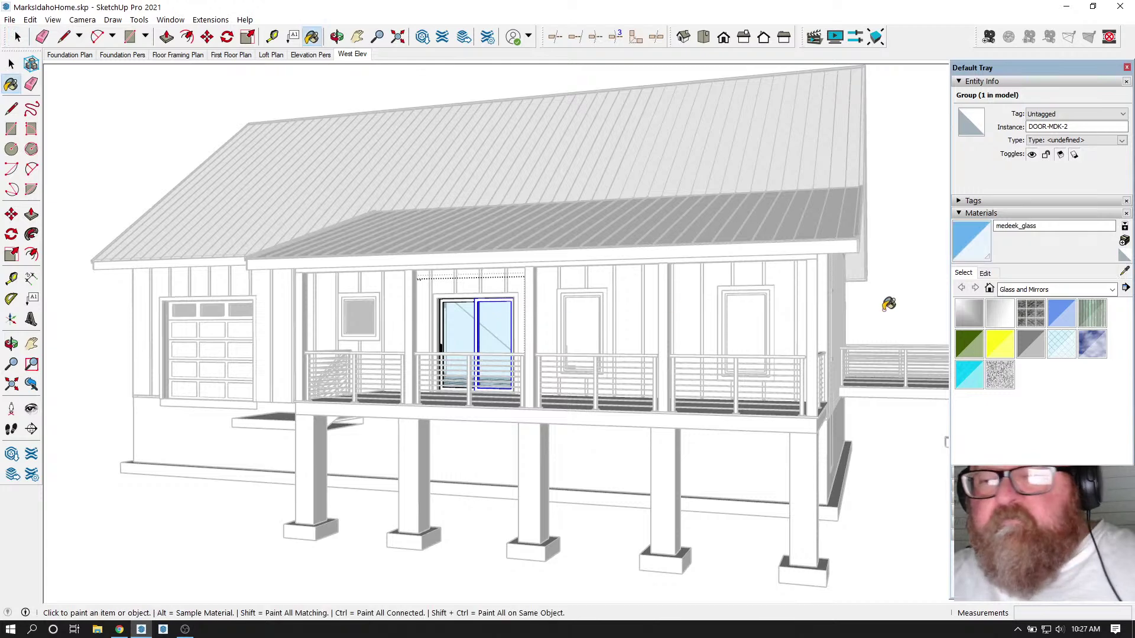
- Edit medeek_glass to saturation 47, lightness 80 and opacity 65, and exit the door group
{"action": "left_click", "coordinate": [986, 274]}
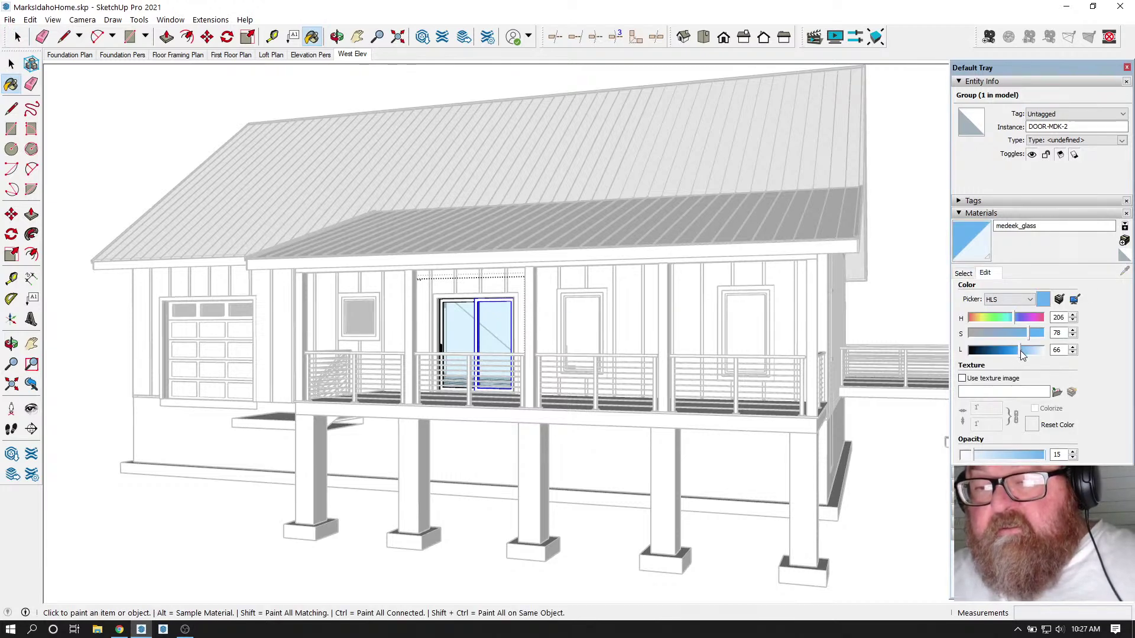
{"action": "mouse_move", "coordinate": [1032, 335]}
{"action": "left_mouse_down"}
{"action": "mouse_move", "coordinate": [1004, 332]}
{"action": "mouse_move", "coordinate": [1027, 351]}
{"action": "left_mouse_up"}
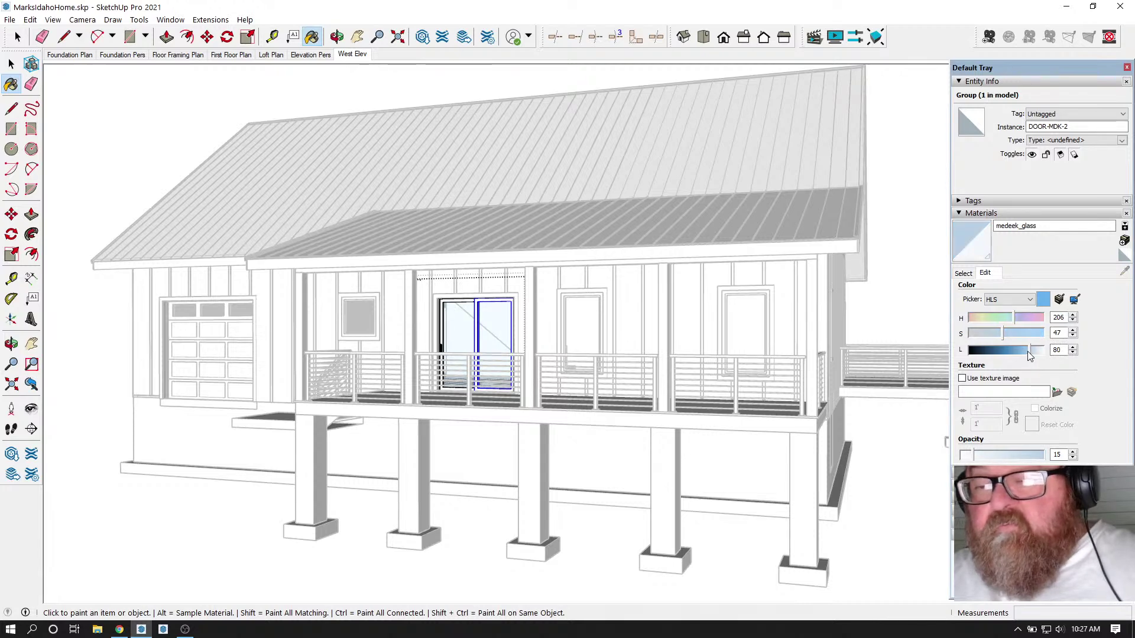
{"action": "left_click_drag", "start_coordinate": [971, 456], "coordinate": [1012, 453]}
{"action": "left_click", "coordinate": [11, 63]}
{"action": "left_click", "coordinate": [133, 99]}
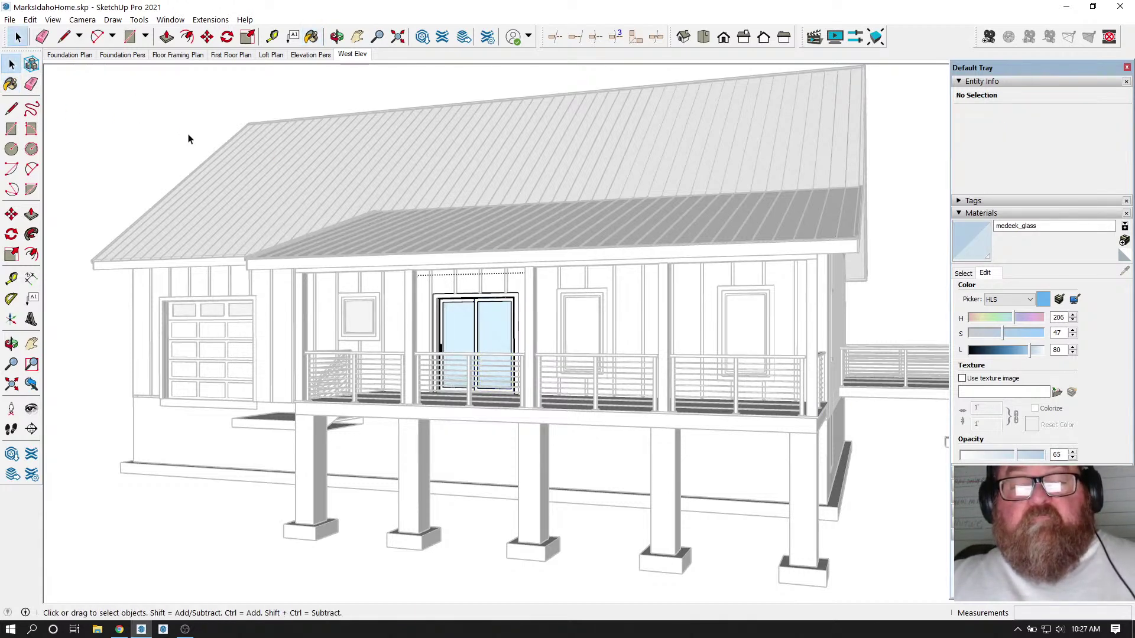
{"action": "left_click", "coordinate": [101, 124]}
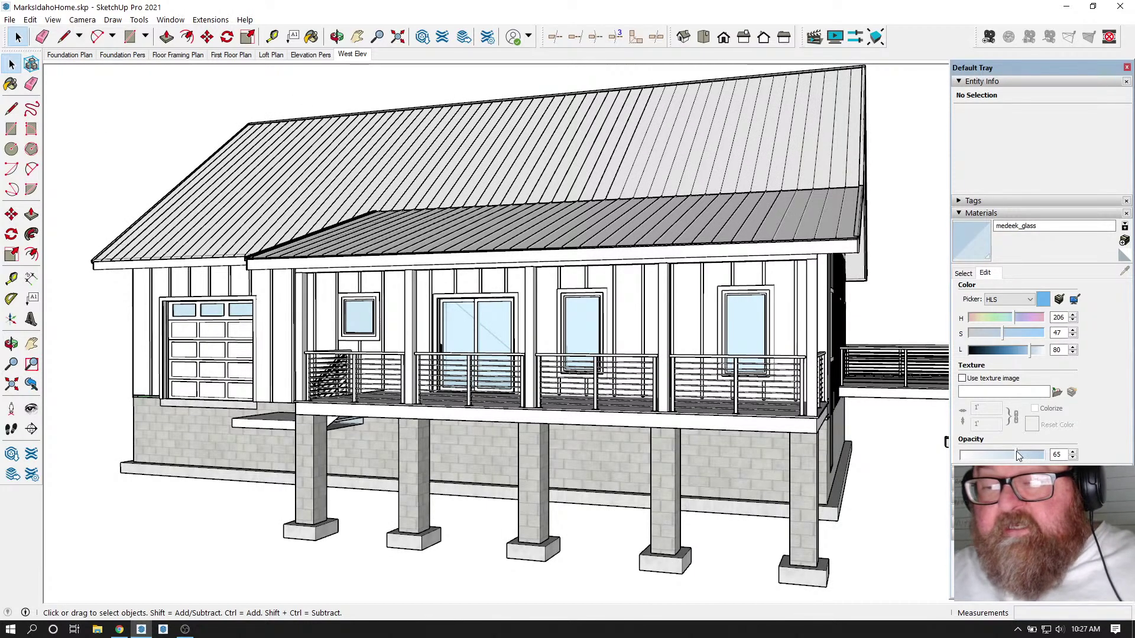
- Set the medeek_glass material's opacity to 85 and its saturation to 13
{"action": "left_click_drag", "start_coordinate": [1016, 452], "coordinate": [1032, 454]}
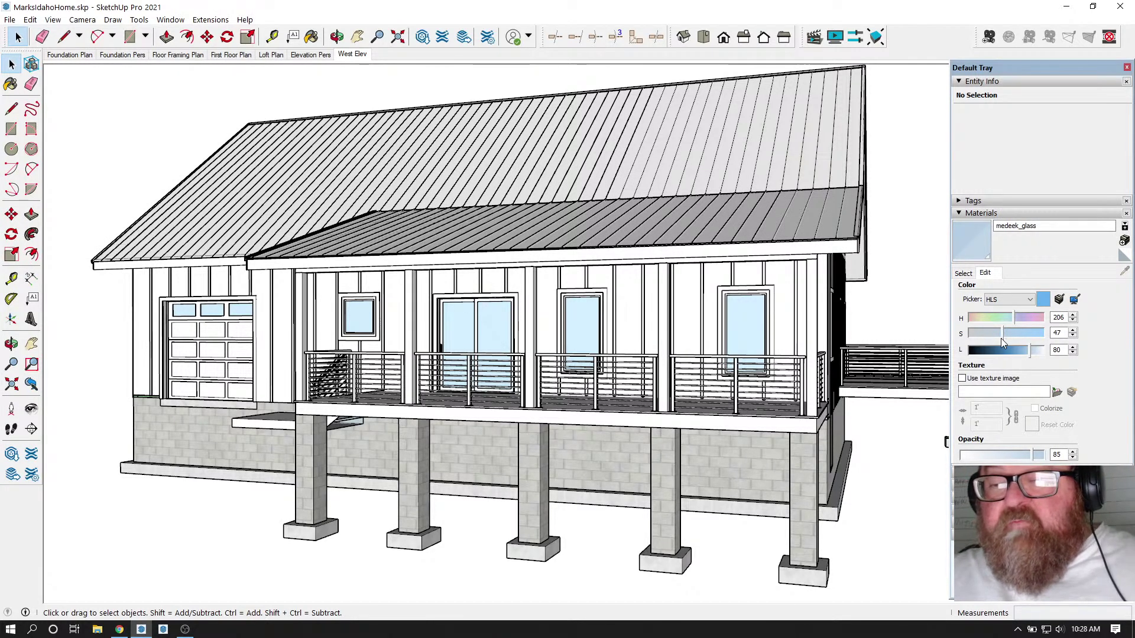
{"action": "left_click_drag", "start_coordinate": [1001, 339], "coordinate": [981, 340]}
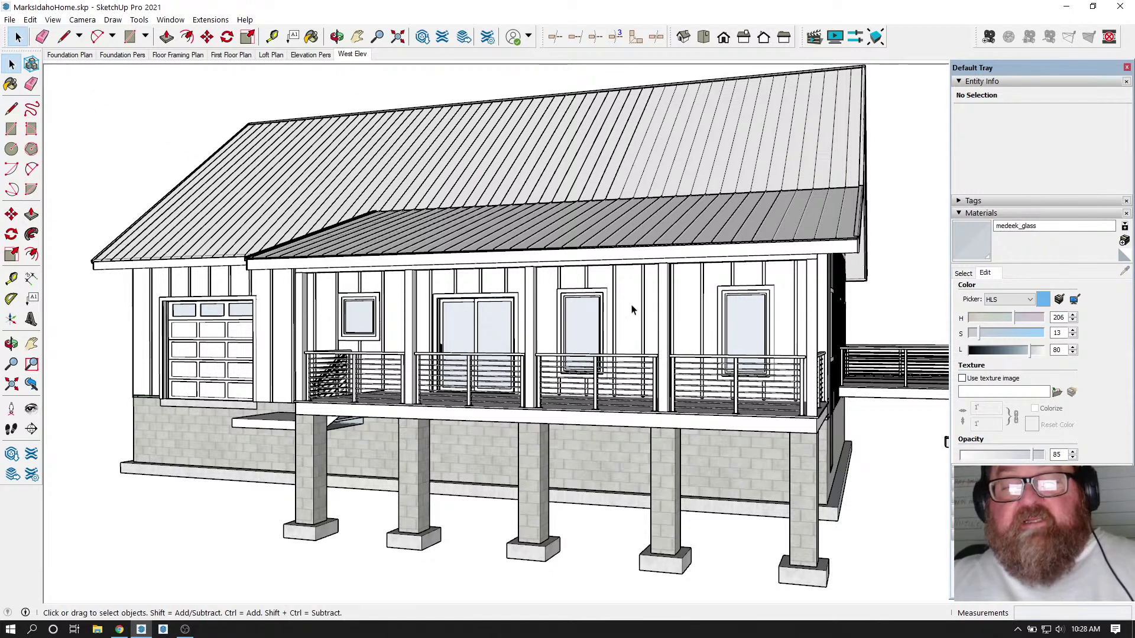
{"action": "left_click", "coordinate": [337, 37]}
{"action": "left_click_drag", "start_coordinate": [426, 232], "coordinate": [384, 331]}
{"action": "mouse_move", "coordinate": [598, 349]}
{"action": "left_mouse_down"}
{"action": "mouse_move", "coordinate": [671, 350]}
{"action": "mouse_move", "coordinate": [411, 358]}
{"action": "mouse_move", "coordinate": [535, 334]}
{"action": "mouse_move", "coordinate": [400, 337]}
{"action": "mouse_move", "coordinate": [603, 358]}
{"action": "mouse_move", "coordinate": [584, 357]}
{"action": "left_mouse_up"}
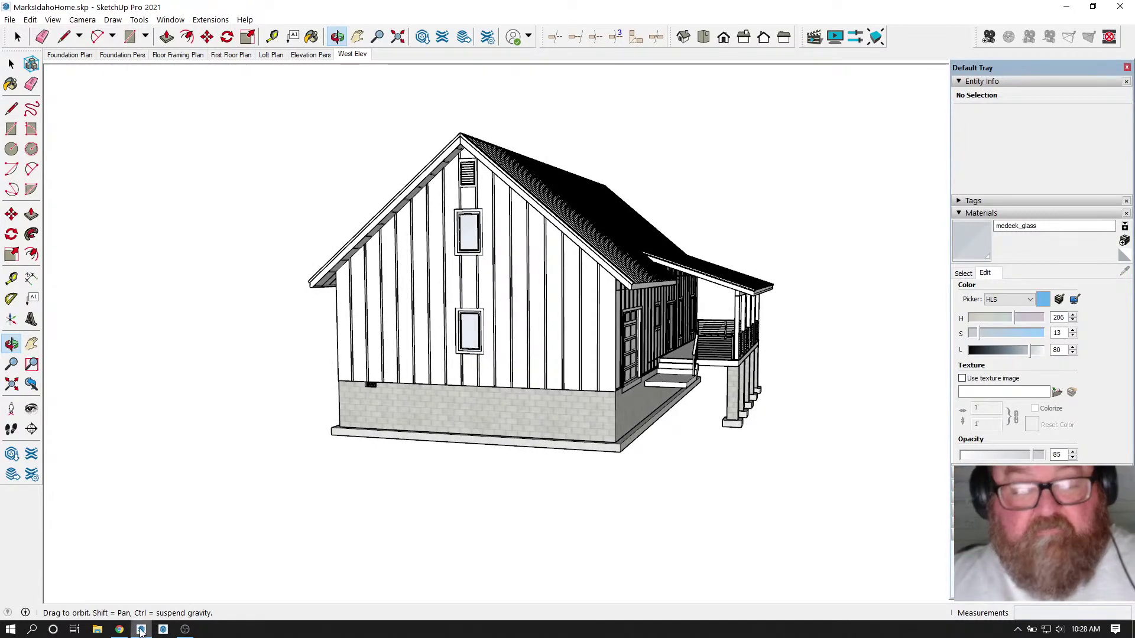
- Check the live chat of the stream in YouTube Studio and return to the house model in SketchUp
{"action": "left_click", "coordinate": [119, 629]}
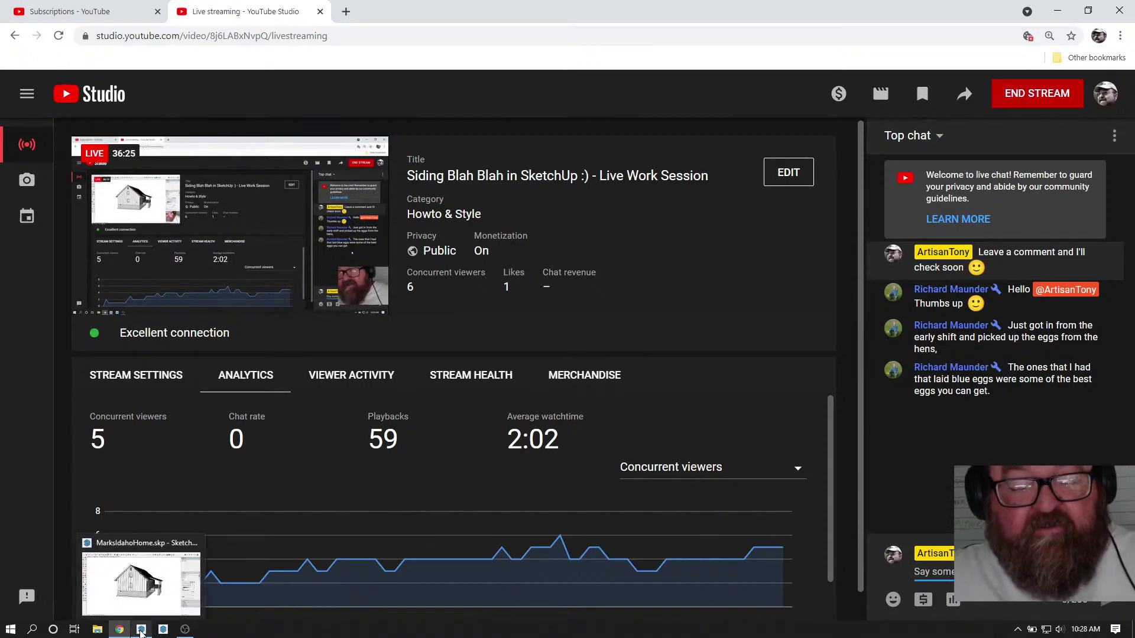
{"action": "left_click", "coordinate": [141, 630]}
- Examine the house exterior from the garage, porch and rear deck sides, checking the siding, windows and trim
{"action": "left_click_drag", "start_coordinate": [571, 343], "coordinate": [640, 334]}
{"action": "scroll", "coordinate": [640, 334], "scroll_direction": "up", "scroll_amount": 1}
{"action": "scroll", "coordinate": [585, 349], "scroll_direction": "down", "scroll_amount": 1}
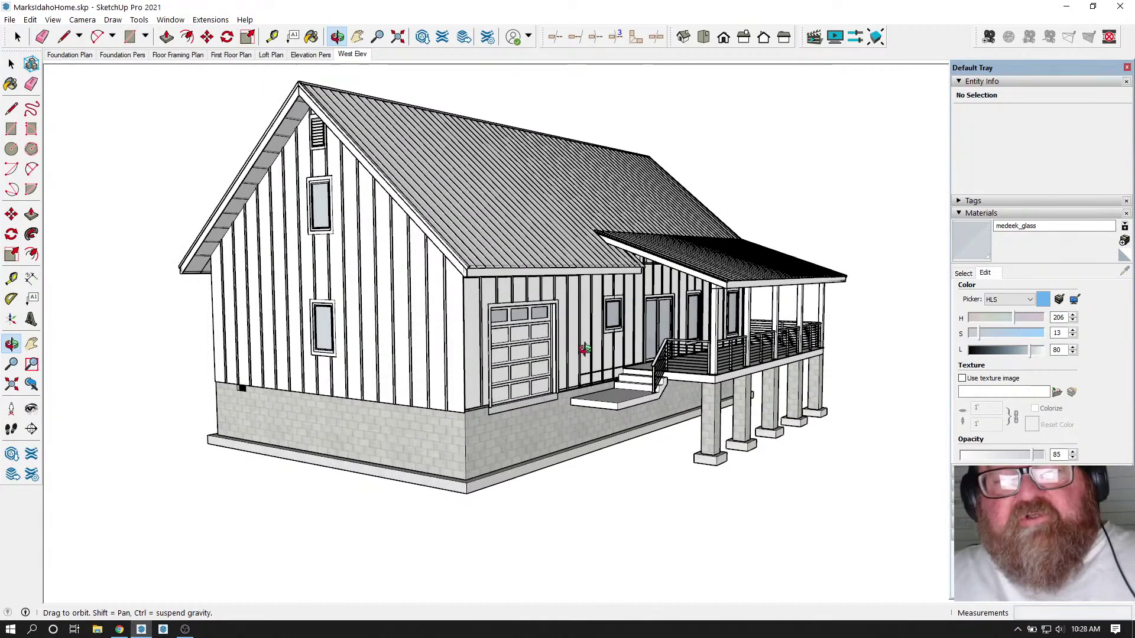
{"action": "left_click_drag", "start_coordinate": [546, 278], "coordinate": [550, 264]}
{"action": "scroll", "coordinate": [522, 253], "scroll_direction": "up", "scroll_amount": 2}
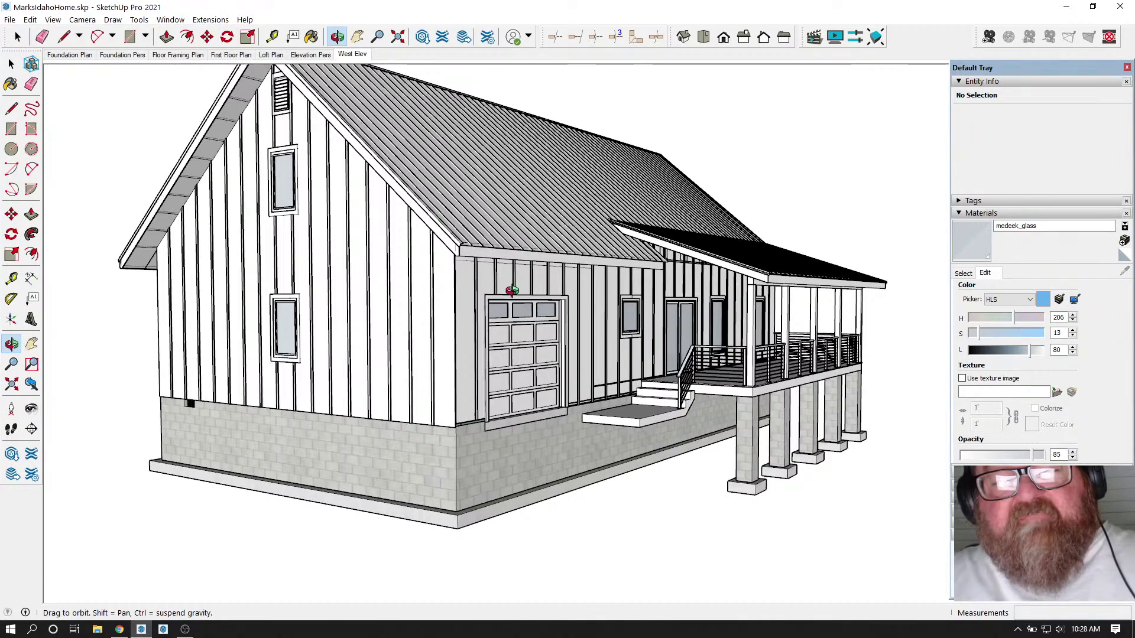
{"action": "left_click_drag", "start_coordinate": [612, 338], "coordinate": [340, 344]}
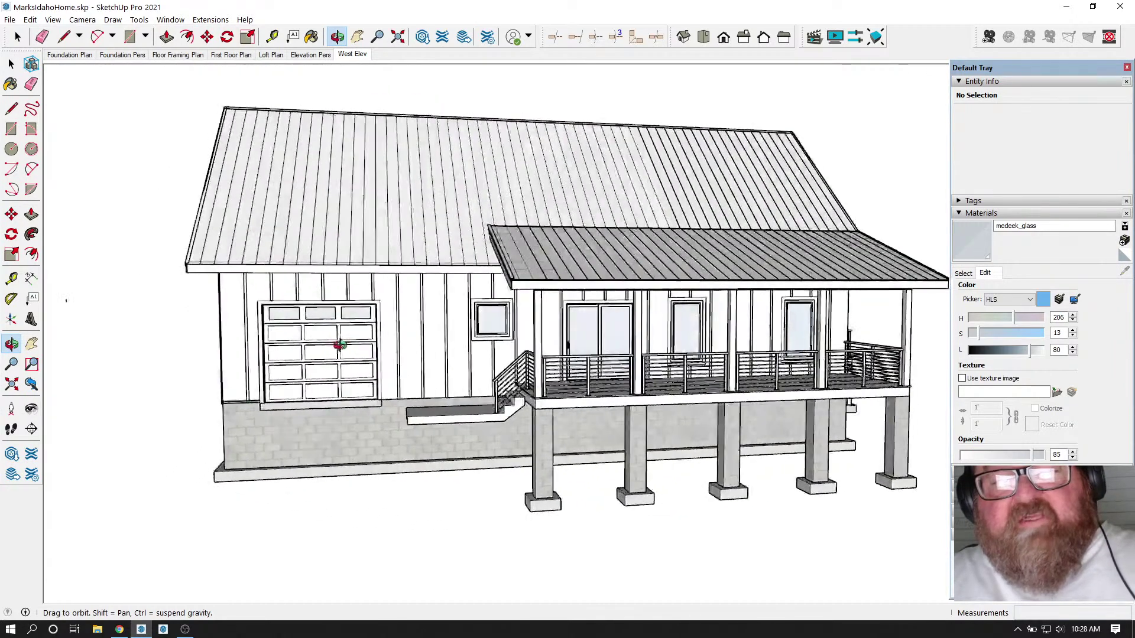
{"action": "left_click_drag", "start_coordinate": [529, 366], "coordinate": [699, 344]}
{"action": "left_click_drag", "start_coordinate": [568, 333], "coordinate": [710, 331]}
{"action": "scroll", "coordinate": [684, 330], "scroll_direction": "up", "scroll_amount": 2}
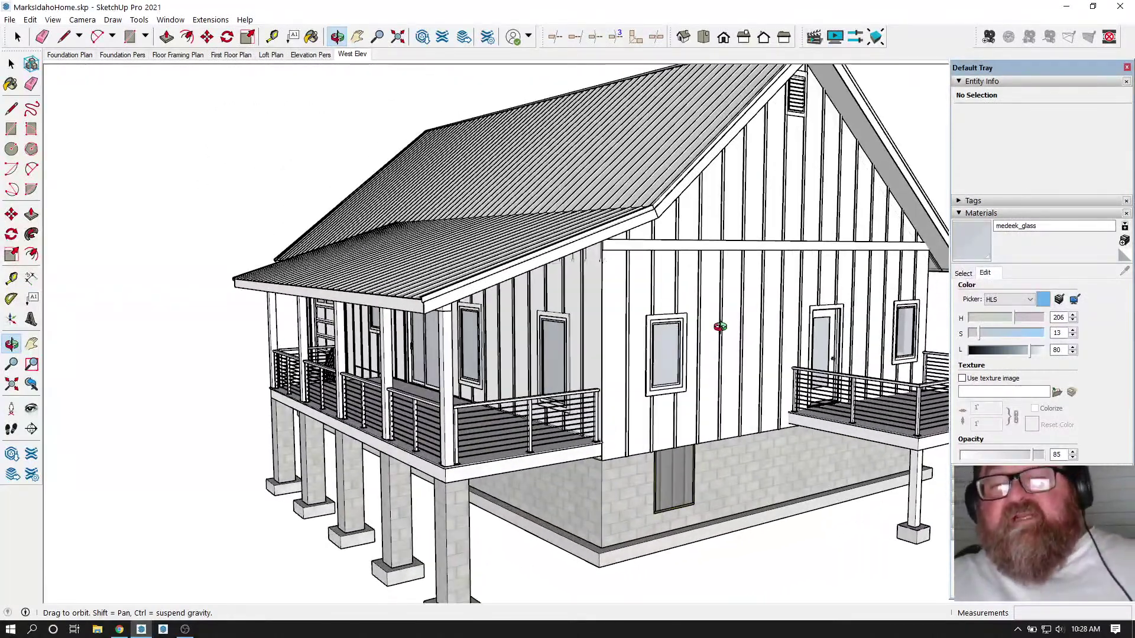
{"action": "scroll", "coordinate": [747, 276], "scroll_direction": "down", "scroll_amount": 2}
{"action": "scroll", "coordinate": [750, 268], "scroll_direction": "up", "scroll_amount": 4}
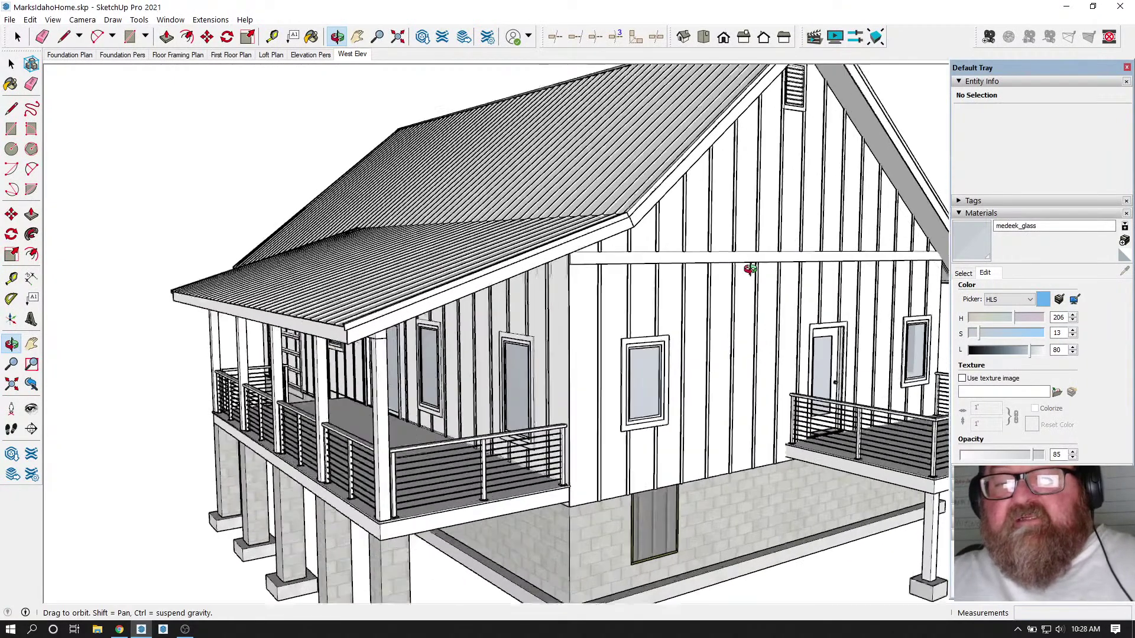
{"action": "left_click_drag", "start_coordinate": [719, 313], "coordinate": [758, 288]}
{"action": "scroll", "coordinate": [692, 299], "scroll_direction": "down", "scroll_amount": 2}
{"action": "left_click_drag", "start_coordinate": [692, 299], "coordinate": [842, 316]}
{"action": "scroll", "coordinate": [842, 315], "scroll_direction": "down", "scroll_amount": 3}
{"action": "left_click_drag", "start_coordinate": [720, 325], "coordinate": [888, 347]}
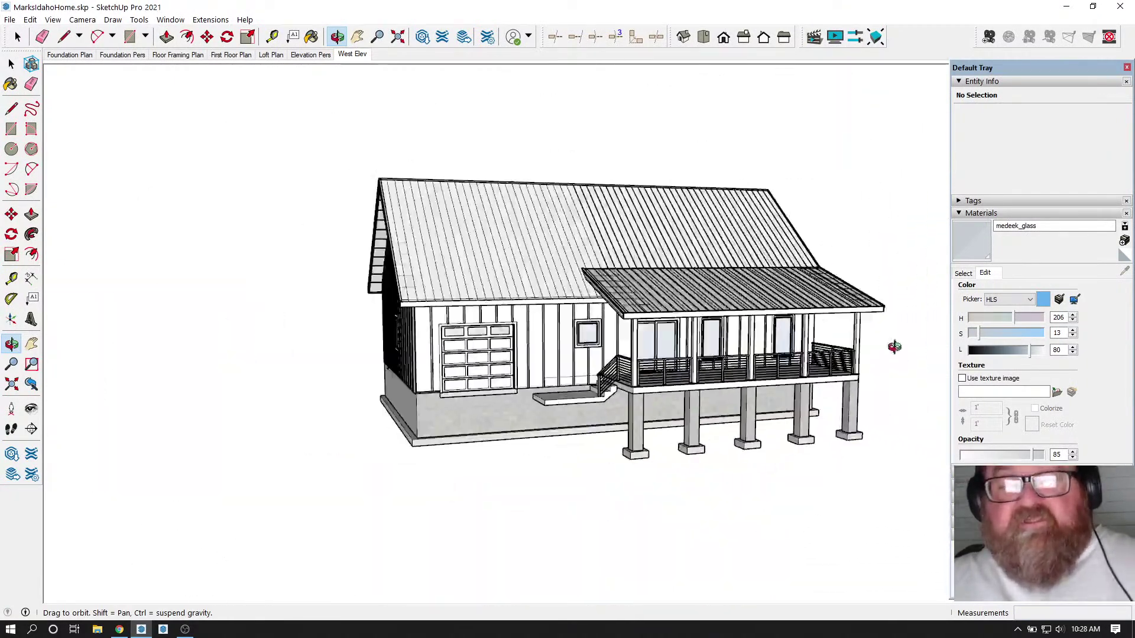
{"action": "left_click_drag", "start_coordinate": [479, 338], "coordinate": [433, 294]}
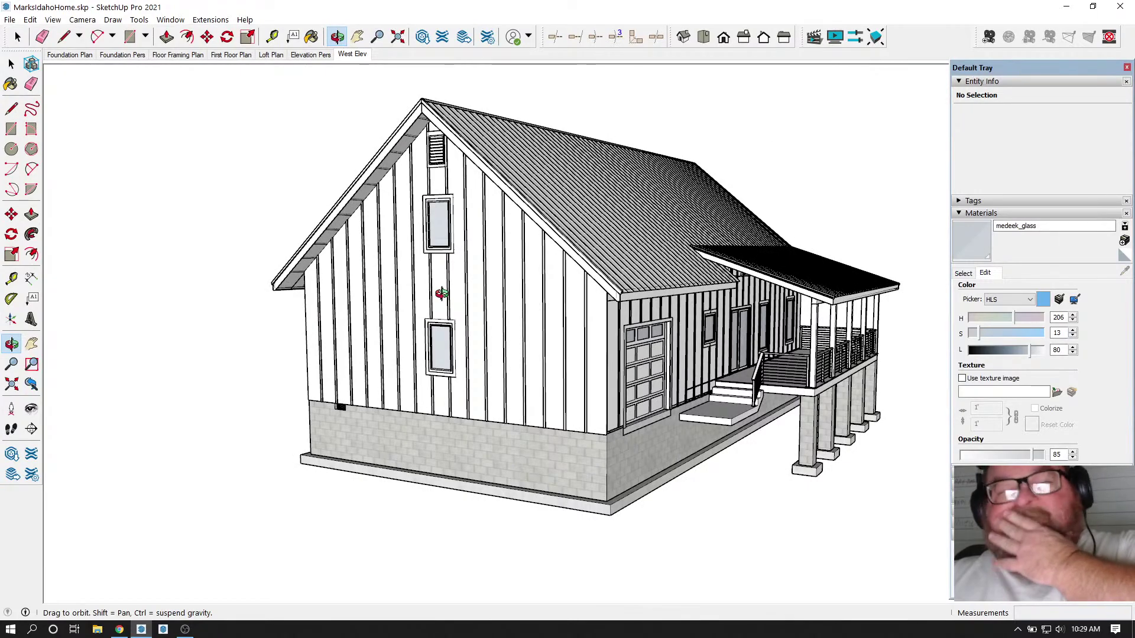
- Inspect the board-and-batten siding on the garage gable end and around its corner near the garage door
{"action": "scroll", "coordinate": [614, 313], "scroll_direction": "up", "scroll_amount": 10}
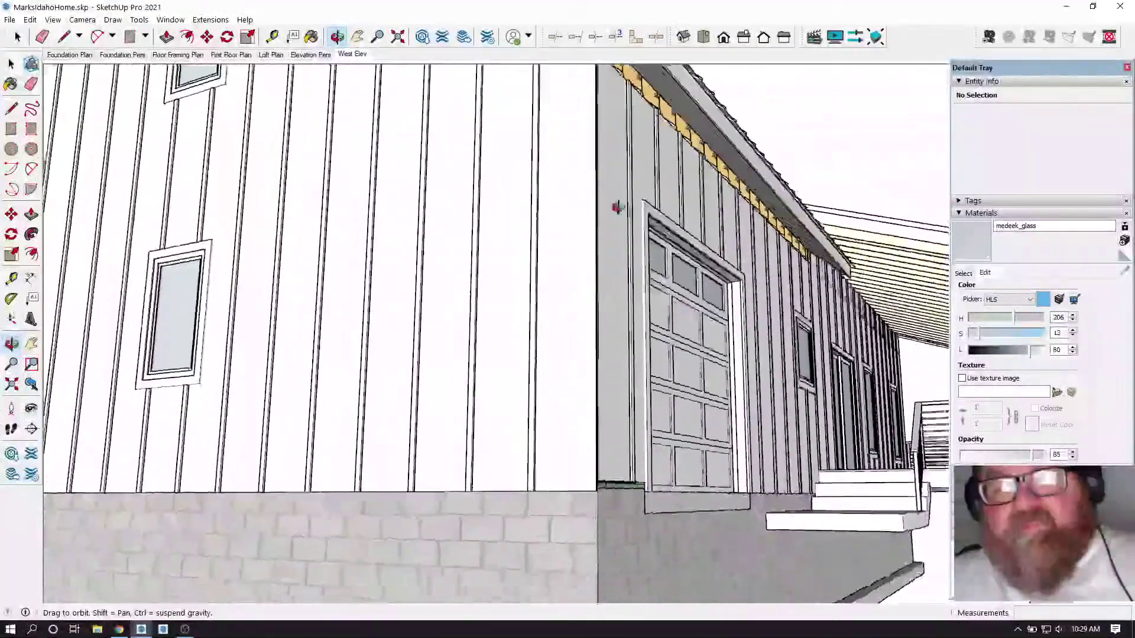
{"action": "left_click_drag", "start_coordinate": [618, 207], "coordinate": [799, 315]}
{"action": "scroll", "coordinate": [799, 315], "scroll_direction": "down", "scroll_amount": 6}
{"action": "scroll", "coordinate": [406, 325], "scroll_direction": "up", "scroll_amount": 4}
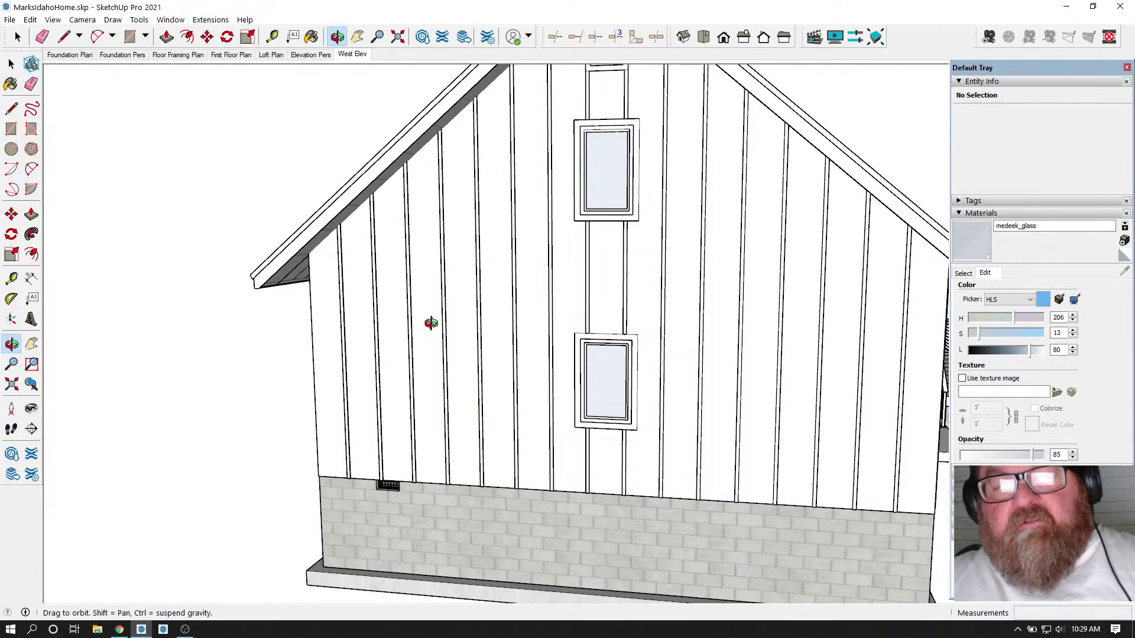
{"action": "left_click_drag", "start_coordinate": [433, 355], "coordinate": [633, 400]}
{"action": "left_click_drag", "start_coordinate": [765, 415], "coordinate": [554, 441]}
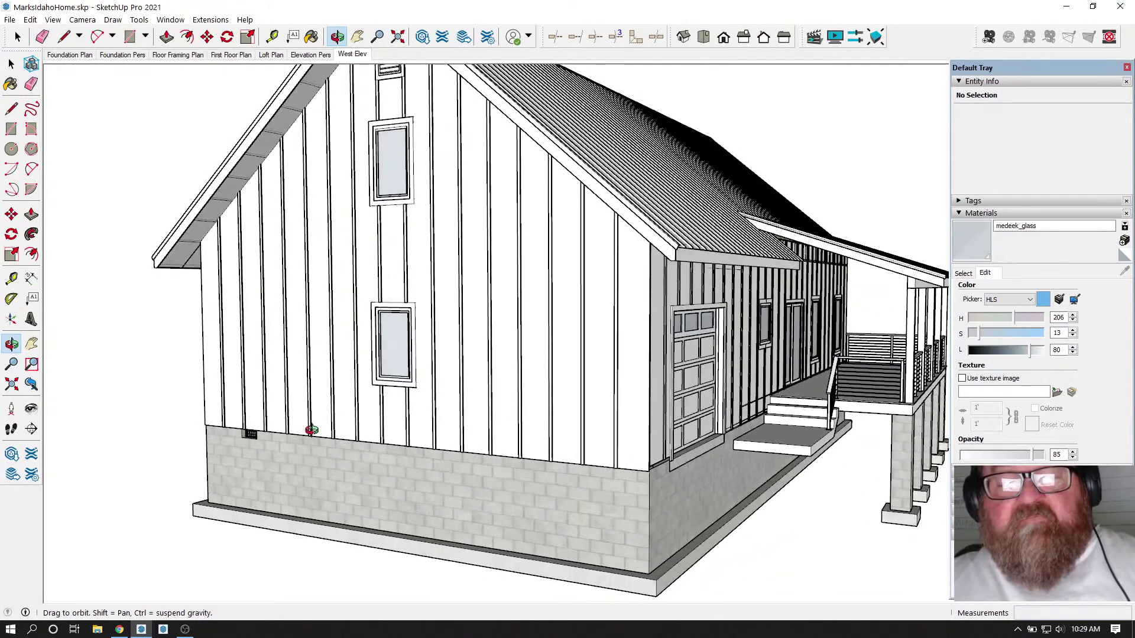
{"action": "scroll", "coordinate": [233, 412], "scroll_direction": "up", "scroll_amount": 3}
{"action": "mouse_move", "coordinate": [249, 408]}
{"action": "left_mouse_down"}
{"action": "mouse_move", "coordinate": [390, 405]}
{"action": "mouse_move", "coordinate": [489, 428]}
{"action": "mouse_move", "coordinate": [519, 411]}
{"action": "mouse_move", "coordinate": [495, 411]}
{"action": "left_mouse_up"}
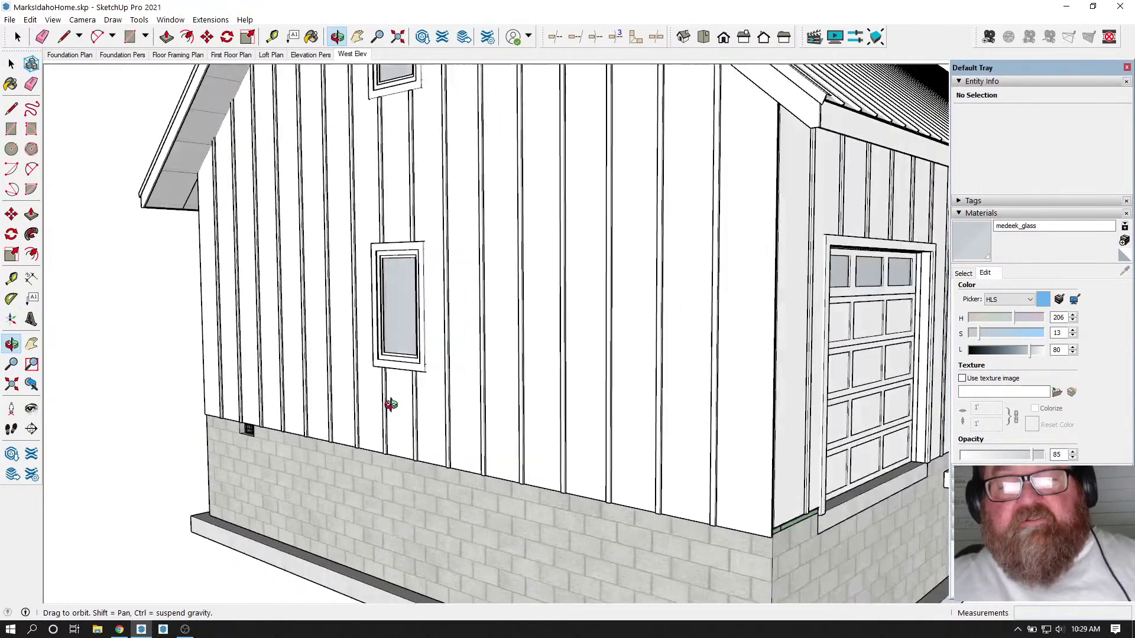
- Push/Pull the bottom of the garage-door wall's siding down 3" at the corner to match the gable siding, and exit its group
{"action": "scroll", "coordinate": [489, 428], "scroll_direction": "up", "scroll_amount": 3}
{"action": "scroll", "coordinate": [508, 415], "scroll_direction": "up", "scroll_amount": 2}
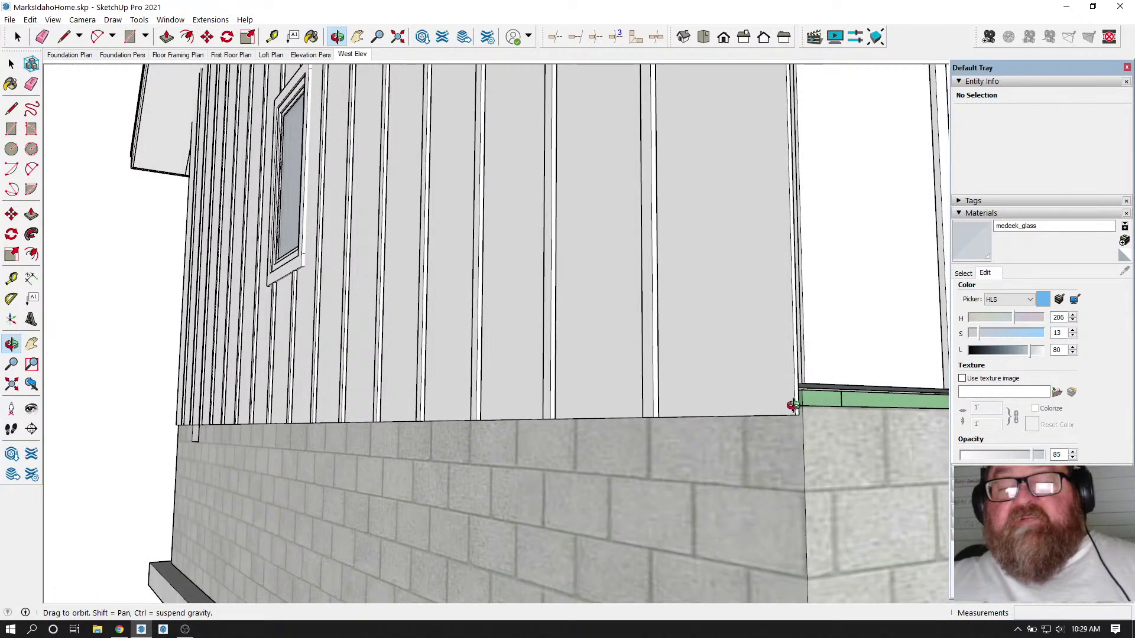
{"action": "scroll", "coordinate": [860, 393], "scroll_direction": "up", "scroll_amount": 1}
{"action": "left_click_drag", "start_coordinate": [597, 367], "coordinate": [503, 359]}
{"action": "scroll", "coordinate": [763, 387], "scroll_direction": "up", "scroll_amount": 4}
{"action": "mouse_move", "coordinate": [719, 357]}
{"action": "left_mouse_down"}
{"action": "mouse_move", "coordinate": [727, 321]}
{"action": "mouse_move", "coordinate": [780, 294]}
{"action": "left_mouse_up"}
{"action": "left_click", "coordinate": [11, 63]}
{"action": "double_click", "coordinate": [567, 183]}
{"action": "left_click", "coordinate": [567, 183]}
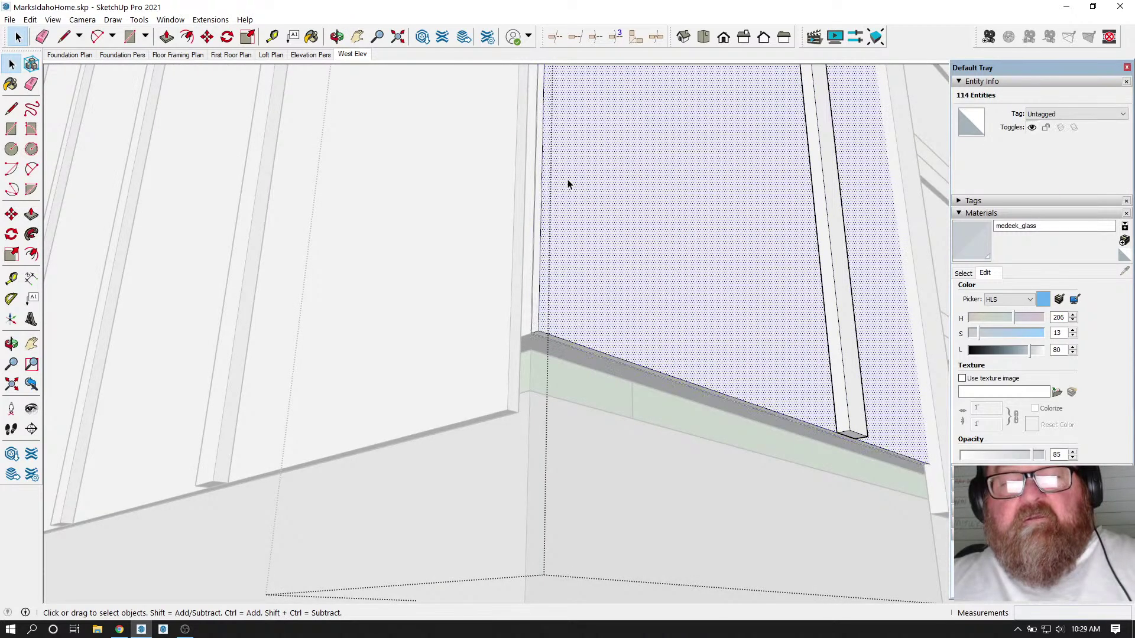
{"action": "left_click", "coordinate": [166, 37]}
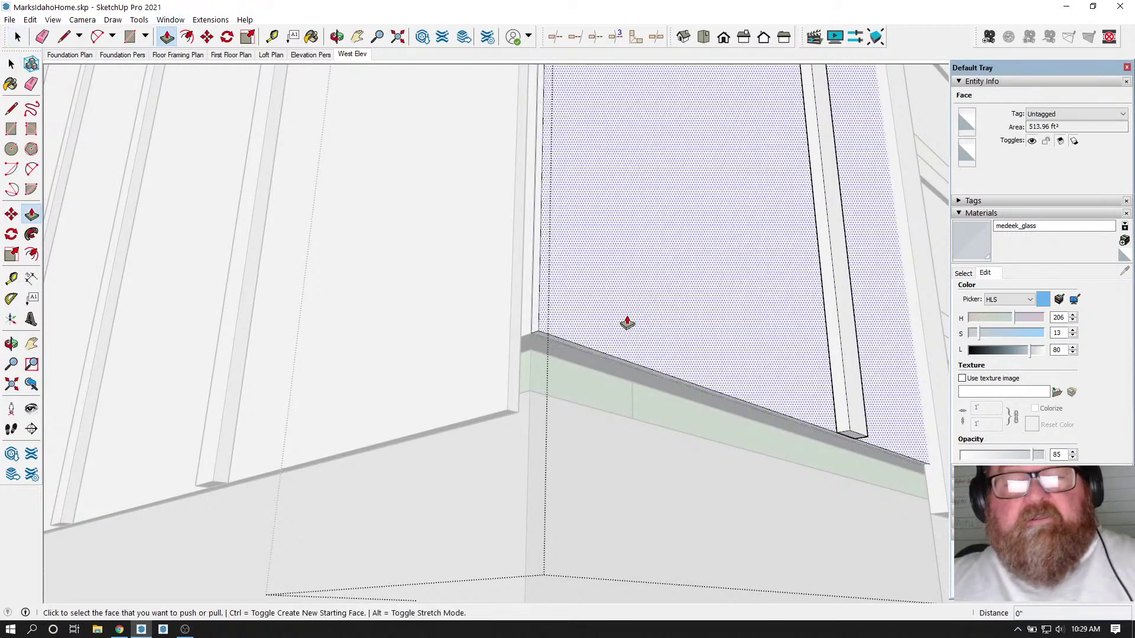
{"action": "left_click", "coordinate": [533, 341]}
{"action": "left_click", "coordinate": [512, 410]}
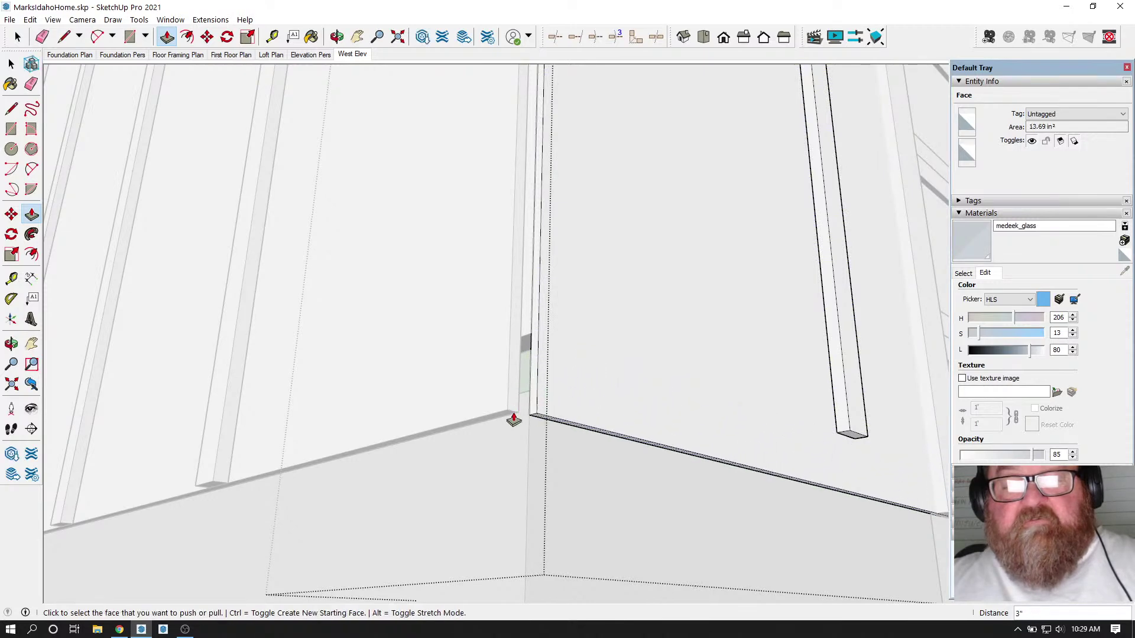
{"action": "middle_click_drag", "start_coordinate": [334, 78], "coordinate": [563, 349]}
{"action": "middle_click_drag", "start_coordinate": [529, 283], "coordinate": [645, 295]}
{"action": "left_click", "coordinate": [17, 37]}
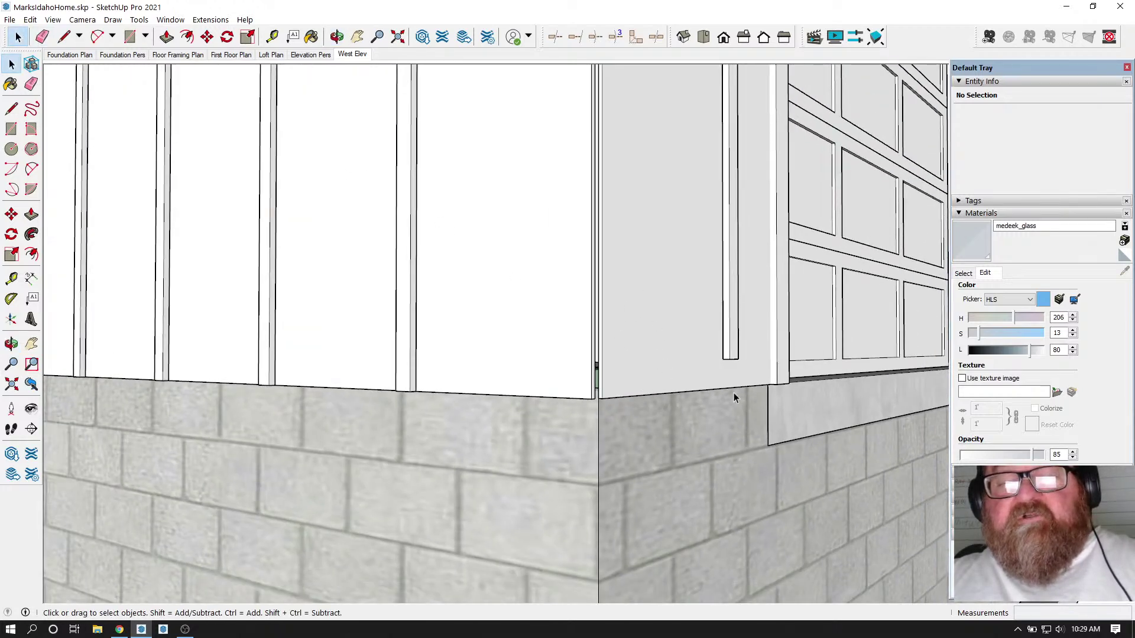
- Move the bottom end of the batten between the corner and garage door down to the siding's lower edge, and exit the siding group
{"action": "scroll", "coordinate": [733, 394], "scroll_direction": "down", "scroll_amount": 1}
{"action": "scroll", "coordinate": [746, 391], "scroll_direction": "up", "scroll_amount": 2}
{"action": "double_click", "coordinate": [727, 350]}
{"action": "left_click", "coordinate": [727, 350]}
{"action": "left_click_drag", "start_coordinate": [700, 333], "coordinate": [735, 356]}
{"action": "double_click", "coordinate": [727, 341]}
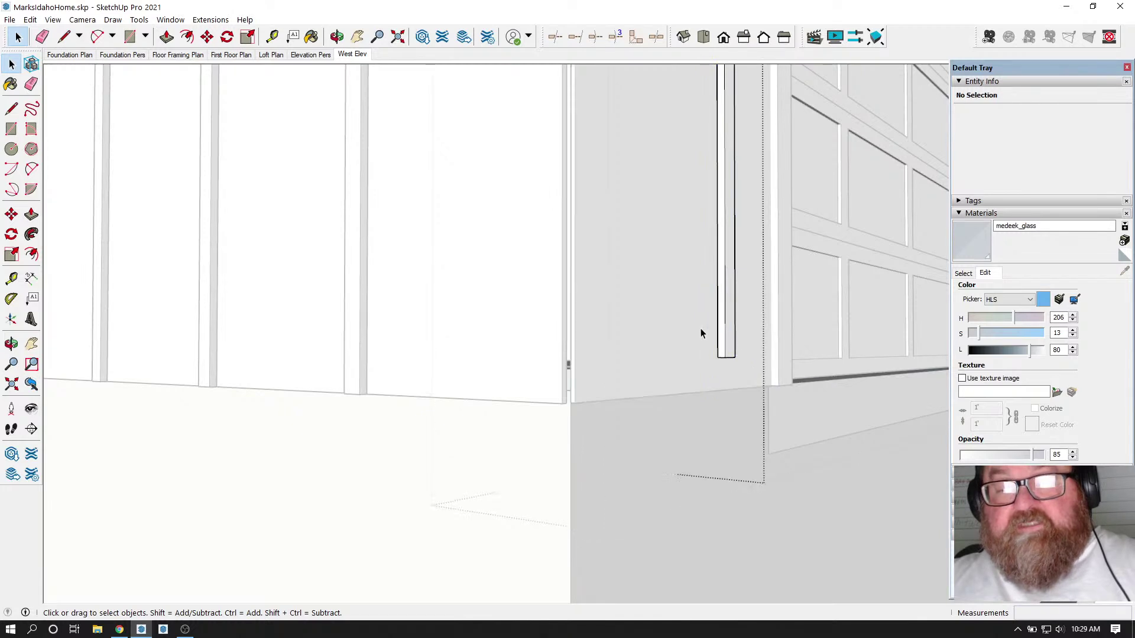
{"action": "scroll", "coordinate": [669, 348], "scroll_direction": "up", "scroll_amount": 3}
{"action": "key", "text": "m"}
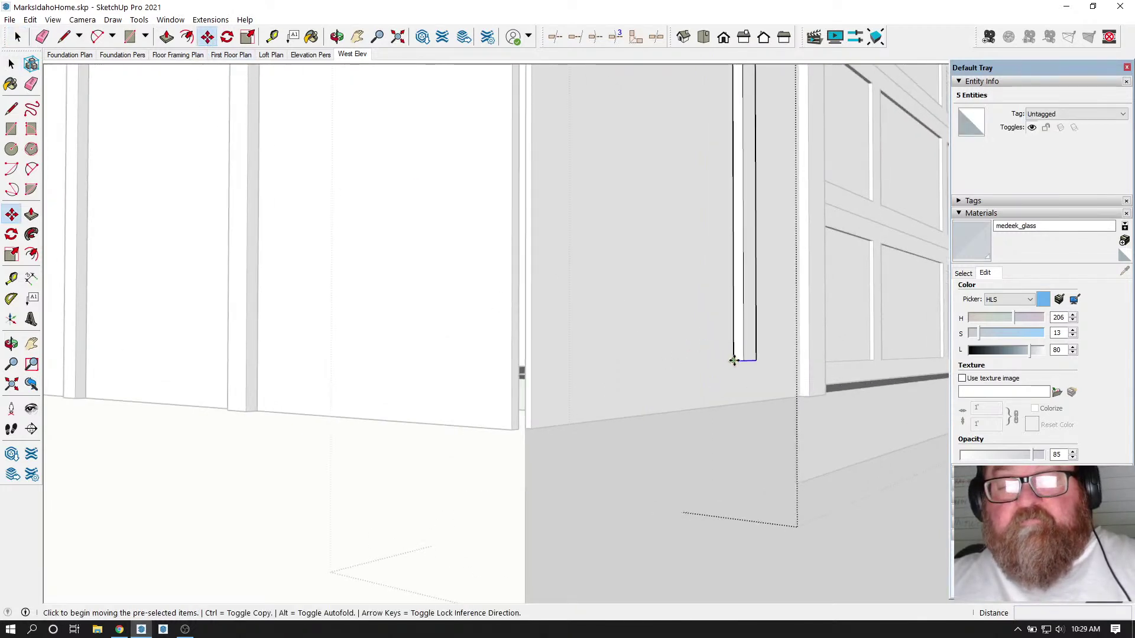
{"action": "left_click", "coordinate": [734, 360]}
{"action": "left_click", "coordinate": [718, 406]}
{"action": "scroll", "coordinate": [697, 398], "scroll_direction": "down", "scroll_amount": 2}
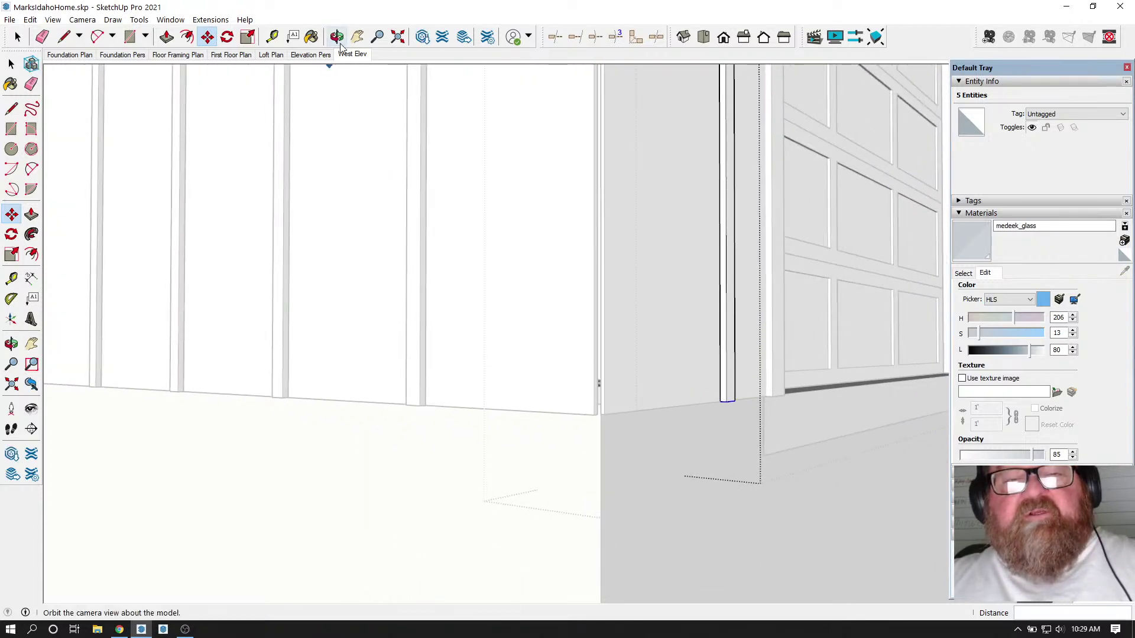
{"action": "left_click", "coordinate": [337, 36]}
{"action": "left_click_drag", "start_coordinate": [717, 355], "coordinate": [593, 338]}
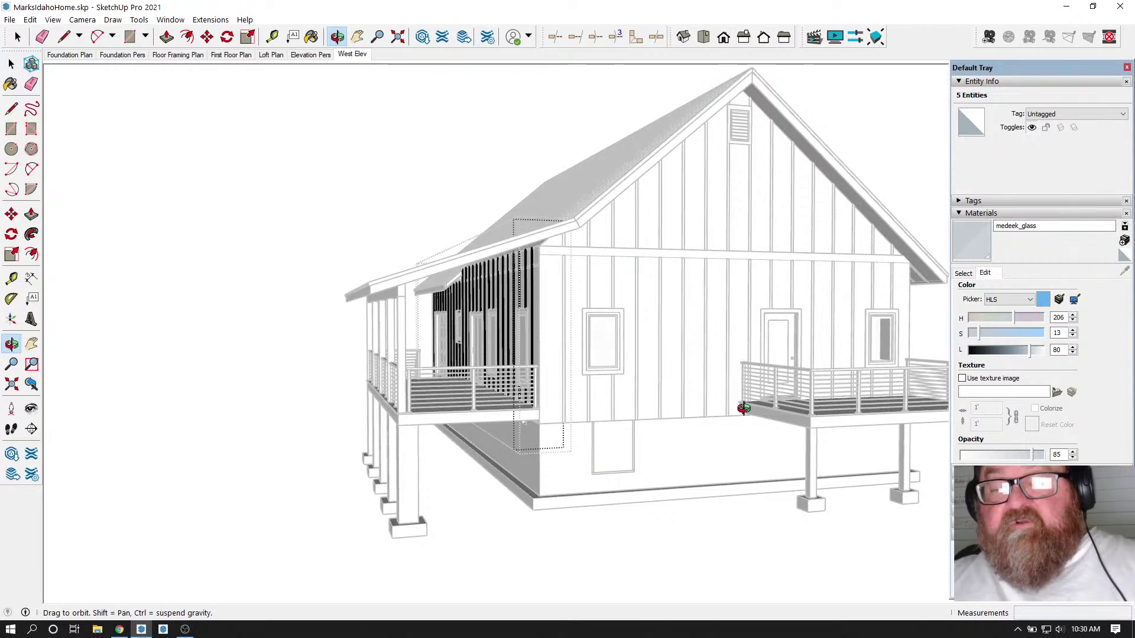
{"action": "scroll", "coordinate": [638, 396], "scroll_direction": "up", "scroll_amount": 3}
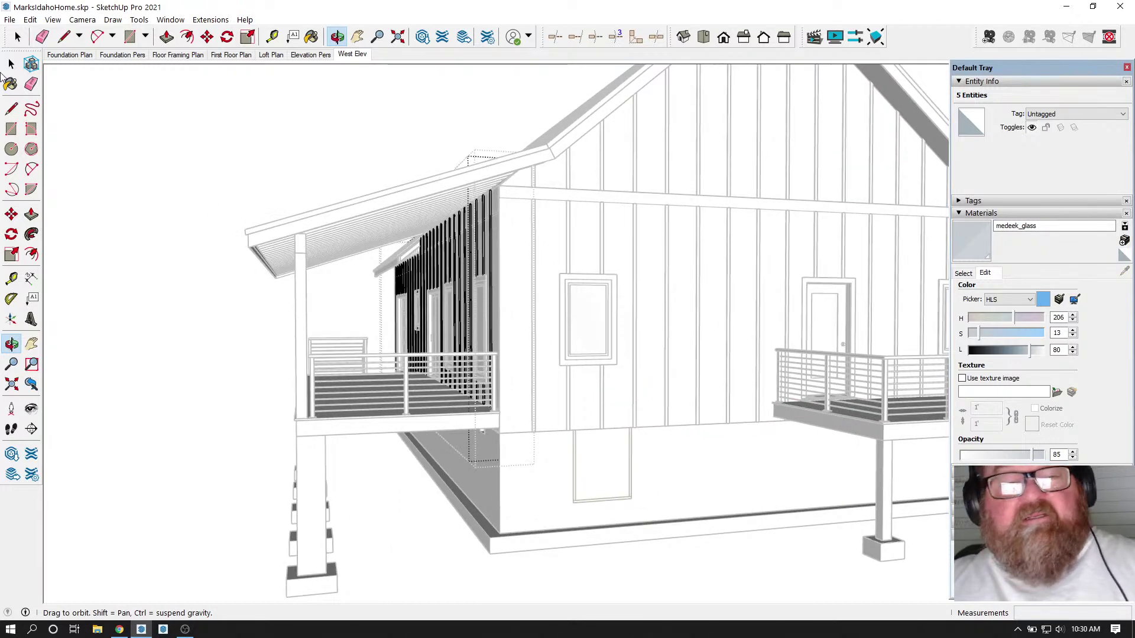
{"action": "left_click", "coordinate": [17, 37]}
{"action": "left_click", "coordinate": [165, 109]}
- Measure from the roof peak down the gable wall on the deck side with the Tape Measure
{"action": "scroll", "coordinate": [590, 198], "scroll_direction": "up", "scroll_amount": 1}
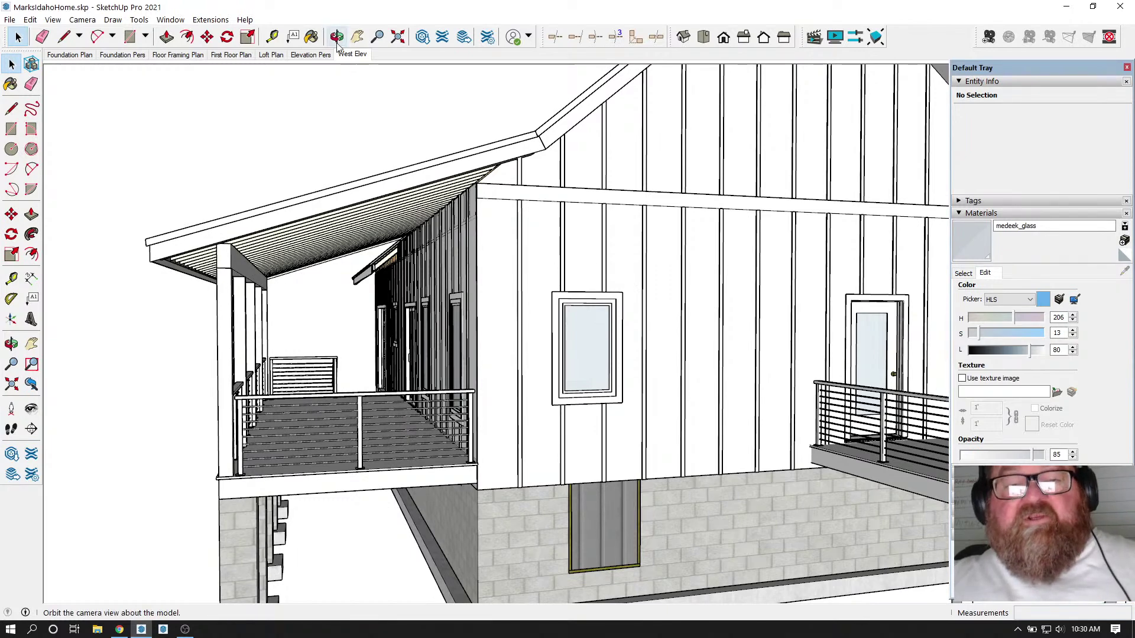
{"action": "key", "text": "o"}
{"action": "left_click_drag", "start_coordinate": [659, 240], "coordinate": [476, 322]}
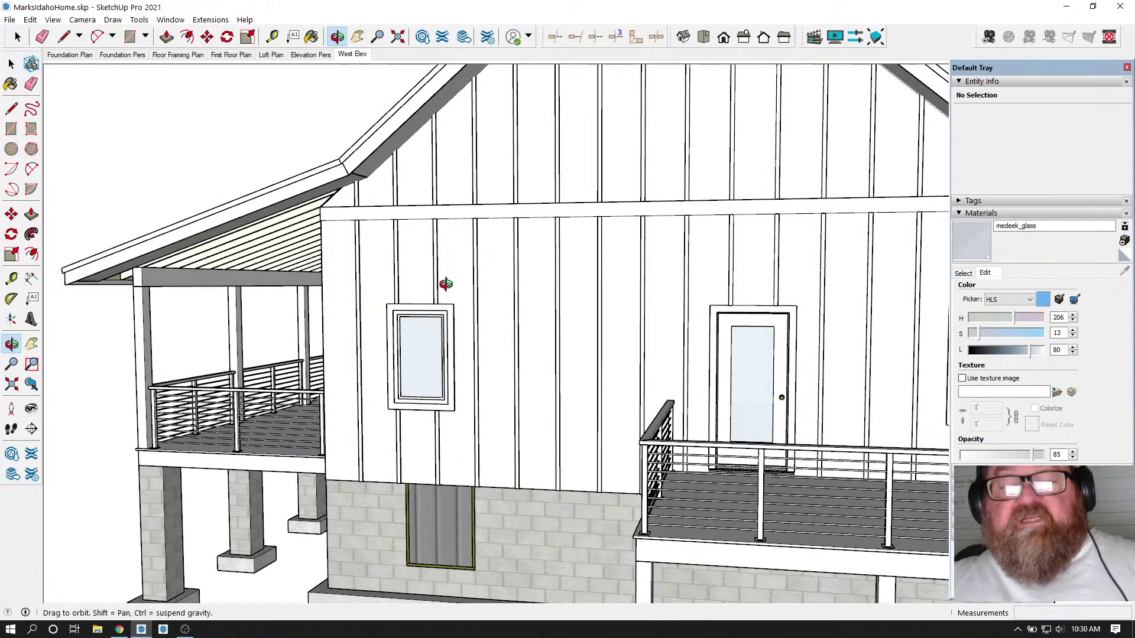
{"action": "scroll", "coordinate": [578, 291], "scroll_direction": "down", "scroll_amount": 2}
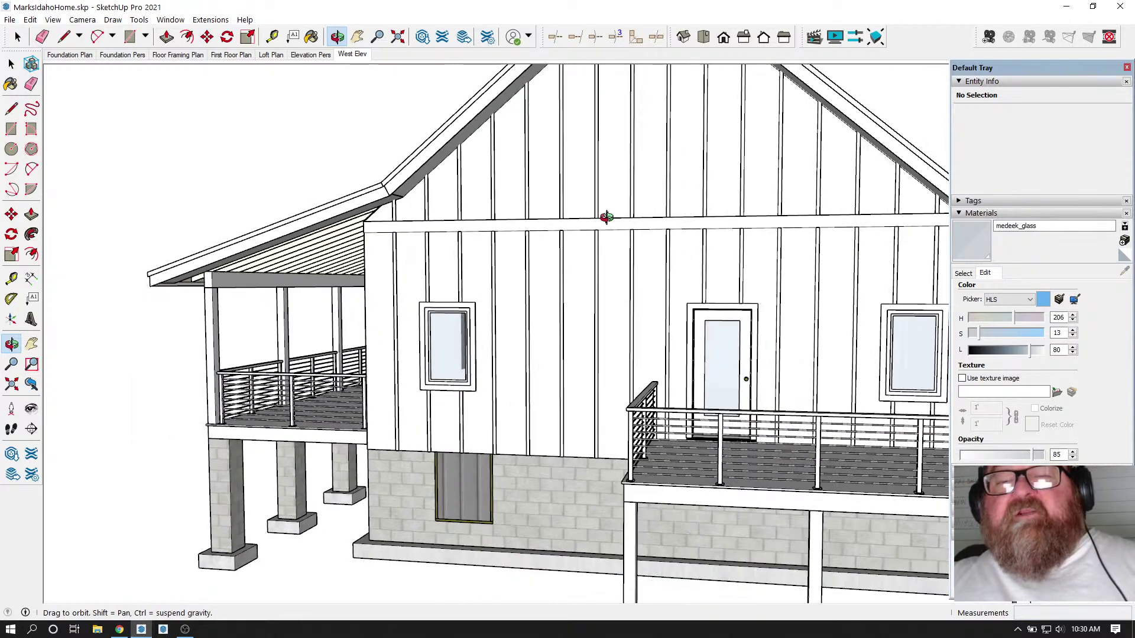
{"action": "scroll", "coordinate": [631, 327], "scroll_direction": "down", "scroll_amount": 3}
{"action": "scroll", "coordinate": [675, 98], "scroll_direction": "up", "scroll_amount": 3}
{"action": "scroll", "coordinate": [626, 304], "scroll_direction": "down", "scroll_amount": 3}
{"action": "scroll", "coordinate": [594, 187], "scroll_direction": "up", "scroll_amount": 5}
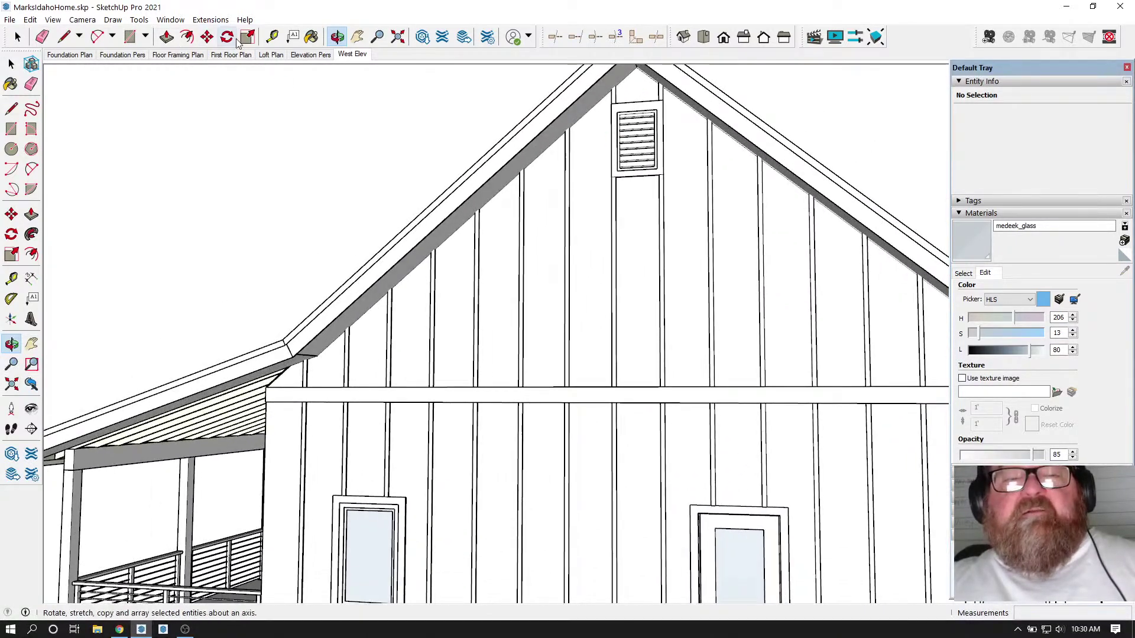
{"action": "left_click", "coordinate": [273, 37]}
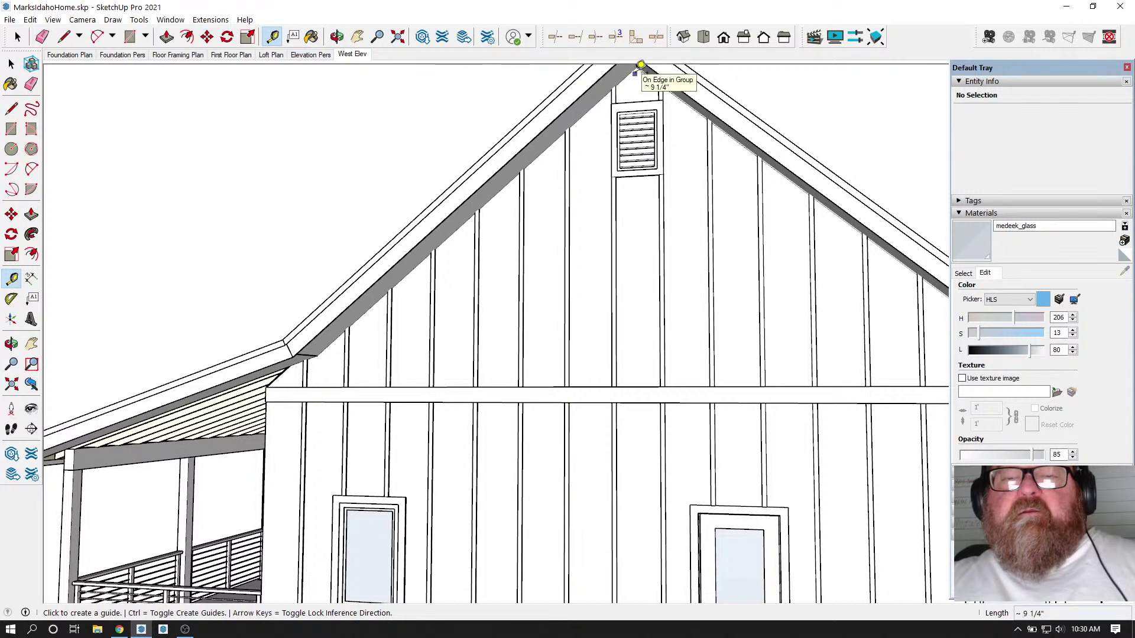
{"action": "left_click", "coordinate": [642, 60]}
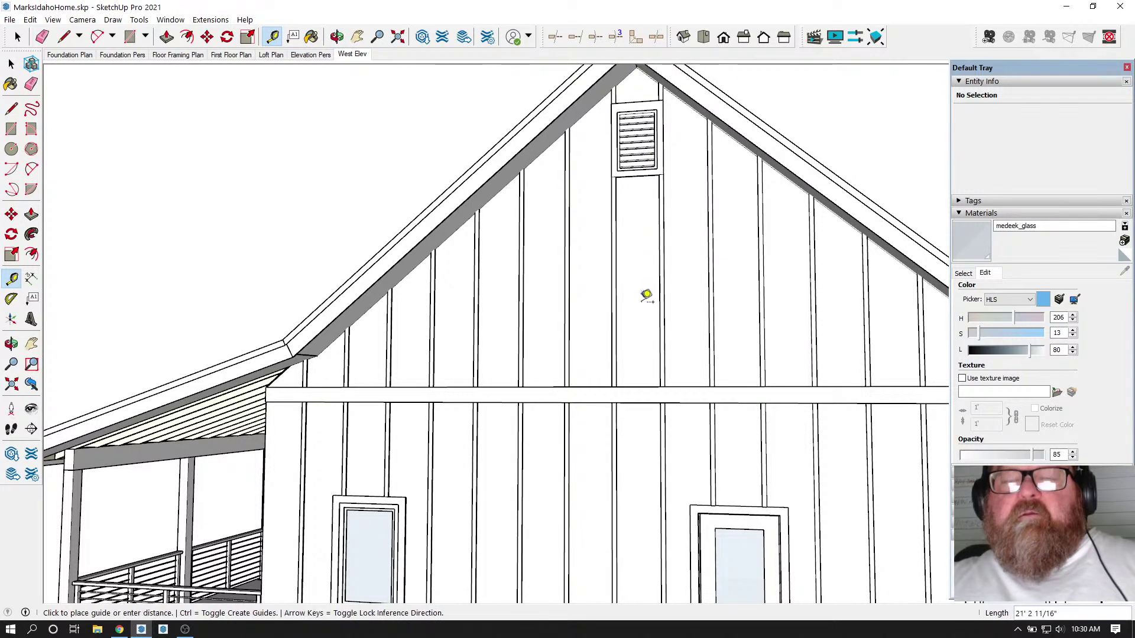
{"action": "key", "text": "Escape"}
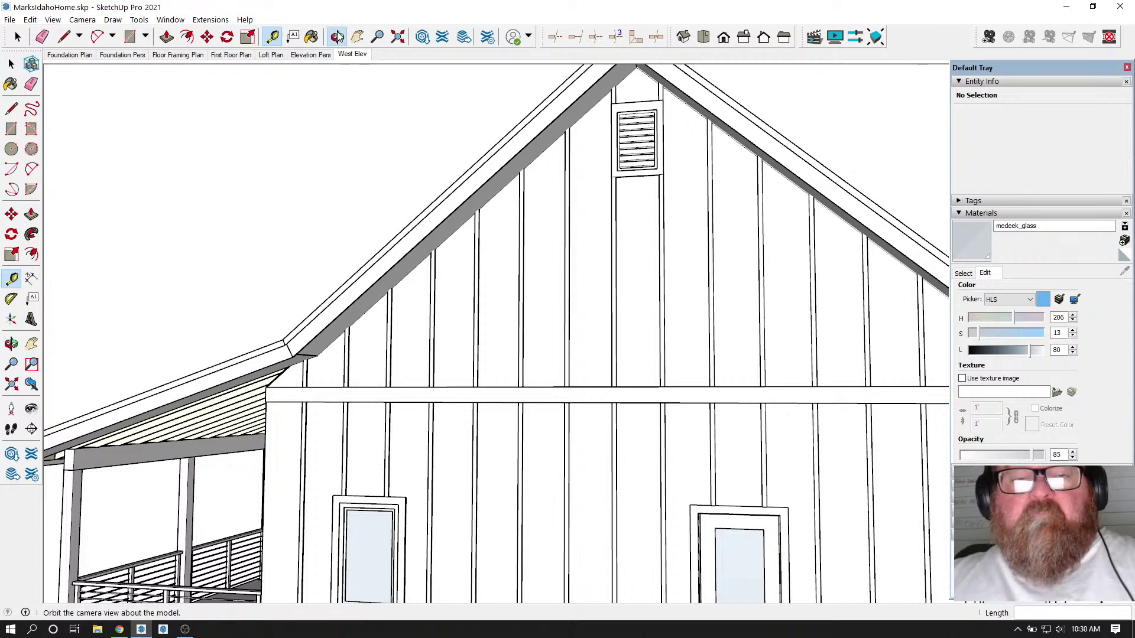
- Measure from the roof peak down the deck-side gable wall to the horizontal trim band with the Tape Measure
{"action": "left_click", "coordinate": [337, 37]}
{"action": "left_click_drag", "start_coordinate": [600, 201], "coordinate": [639, 145]}
{"action": "scroll", "coordinate": [638, 266], "scroll_direction": "down", "scroll_amount": 2}
{"action": "left_click_drag", "start_coordinate": [660, 191], "coordinate": [662, 180]}
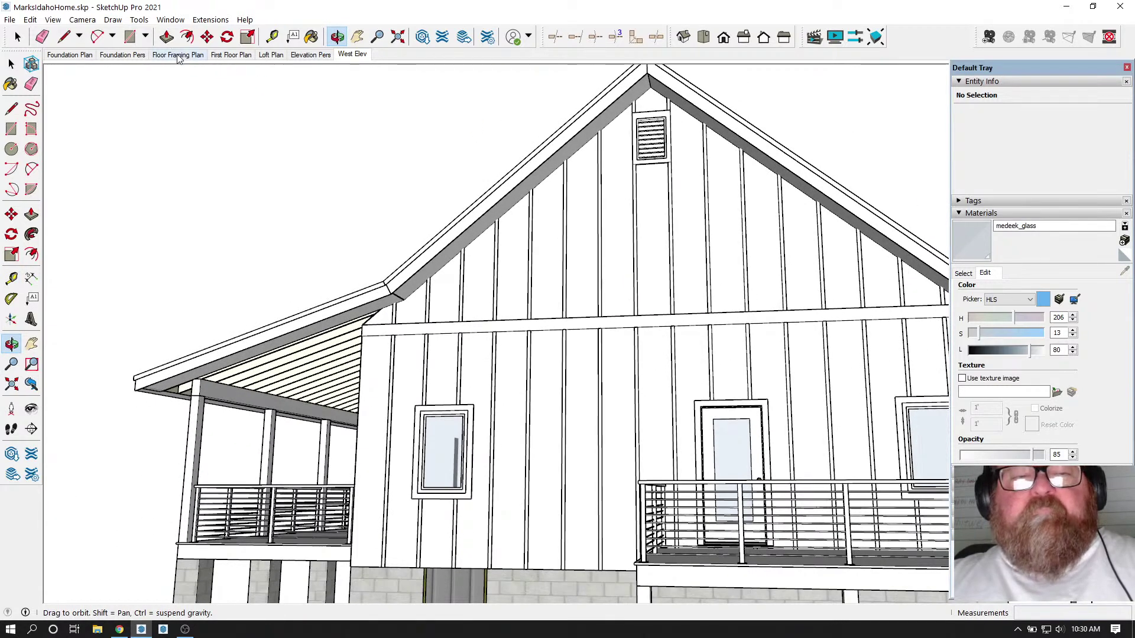
{"action": "left_click", "coordinate": [272, 37]}
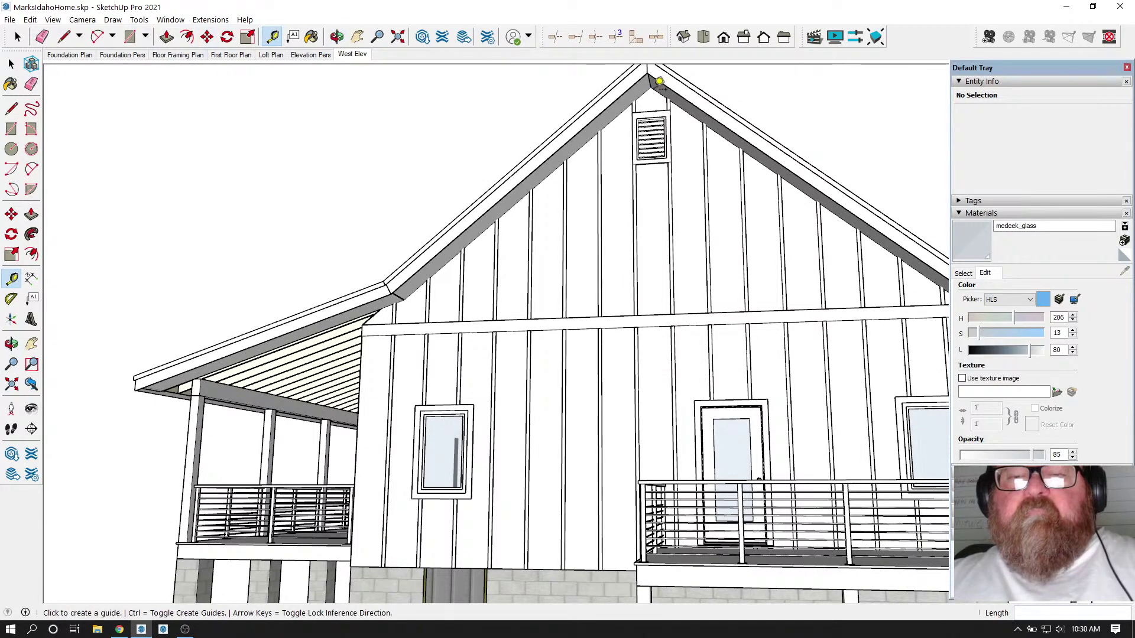
{"action": "scroll", "coordinate": [652, 113], "scroll_direction": "up", "scroll_amount": 2}
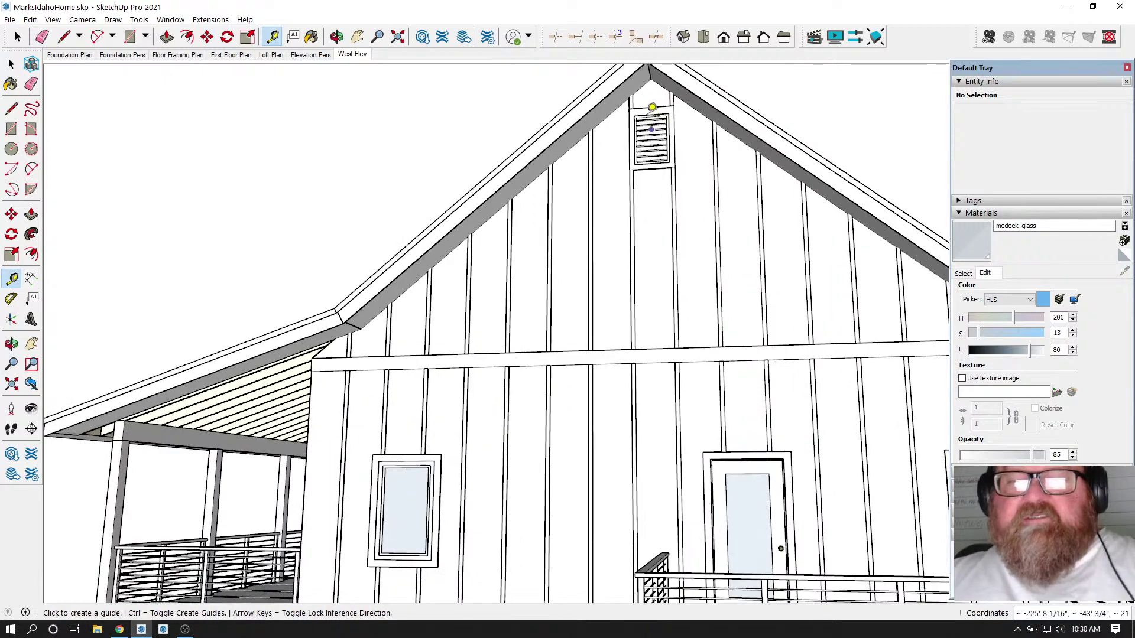
{"action": "left_click", "coordinate": [656, 76]}
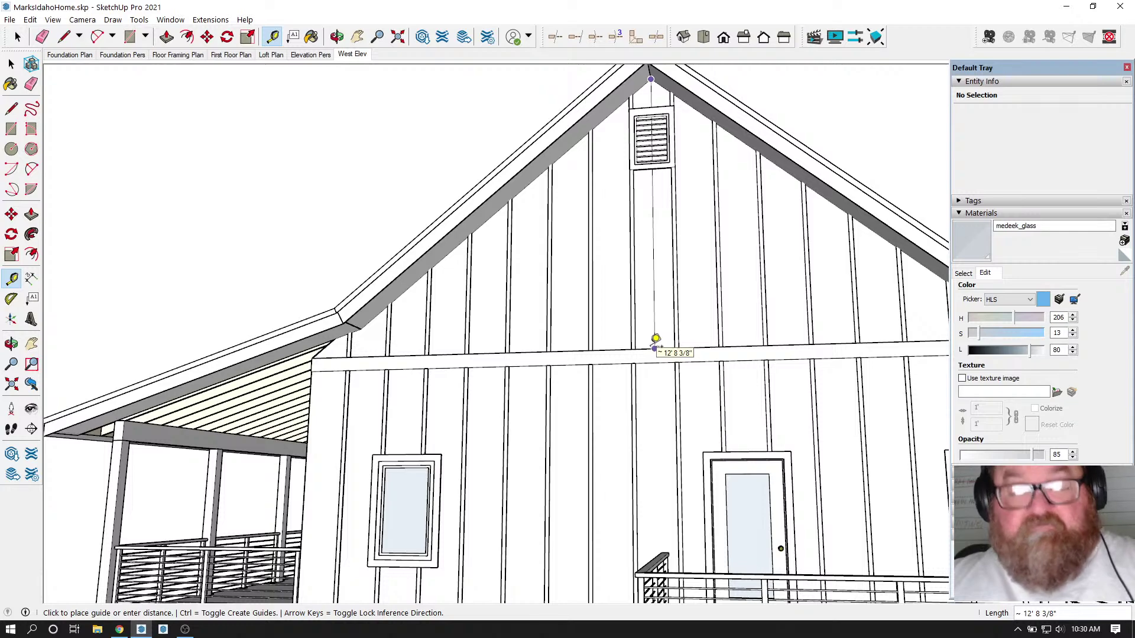
{"action": "left_click", "coordinate": [656, 338]}
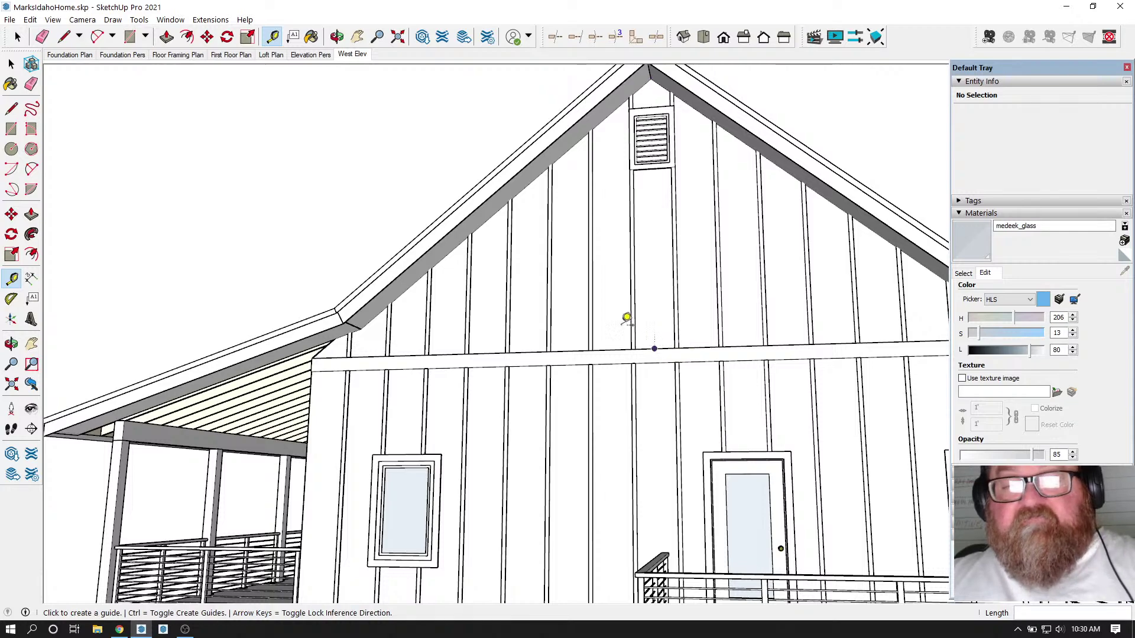
- Examine the siding around the house from the deck-side gable to the garage gable end
{"action": "left_click", "coordinate": [337, 37]}
{"action": "left_click", "coordinate": [352, 53]}
{"action": "left_click_drag", "start_coordinate": [537, 246], "coordinate": [631, 503]}
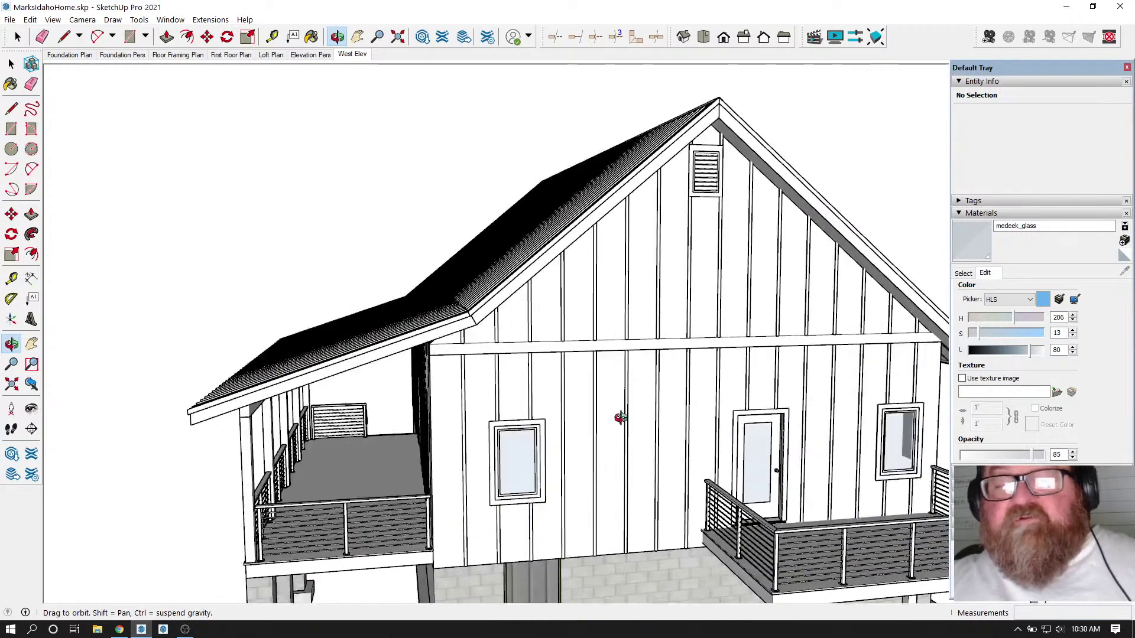
{"action": "scroll", "coordinate": [619, 426], "scroll_direction": "up", "scroll_amount": 3}
{"action": "left_click_drag", "start_coordinate": [626, 423], "coordinate": [443, 384]}
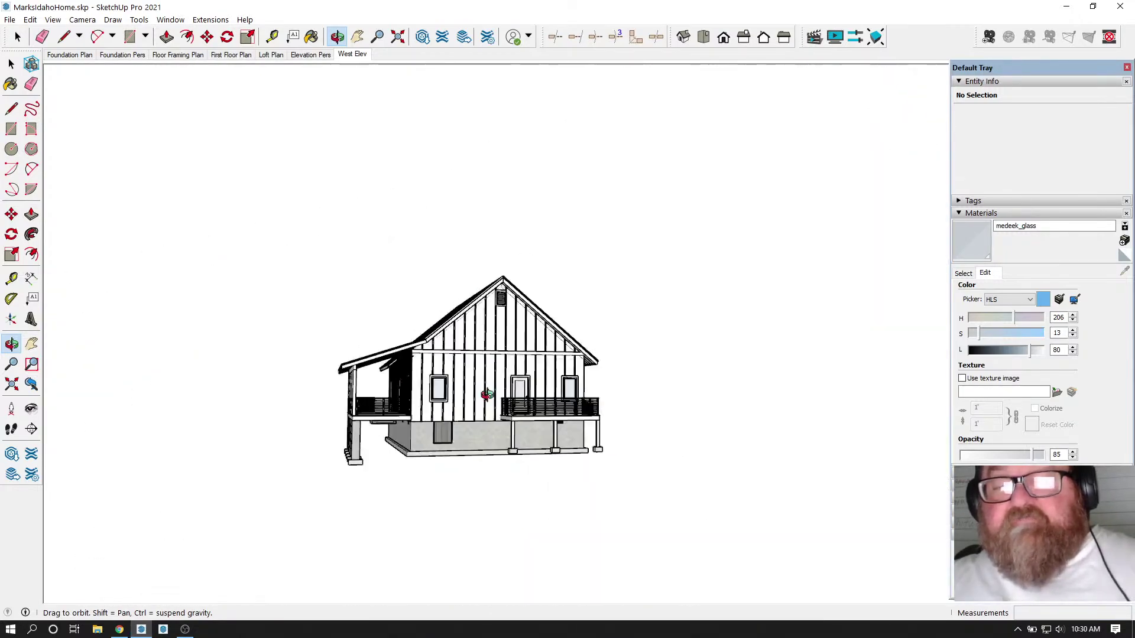
{"action": "left_click_drag", "start_coordinate": [443, 384], "coordinate": [461, 383]}
{"action": "scroll", "coordinate": [461, 383], "scroll_direction": "up", "scroll_amount": 5}
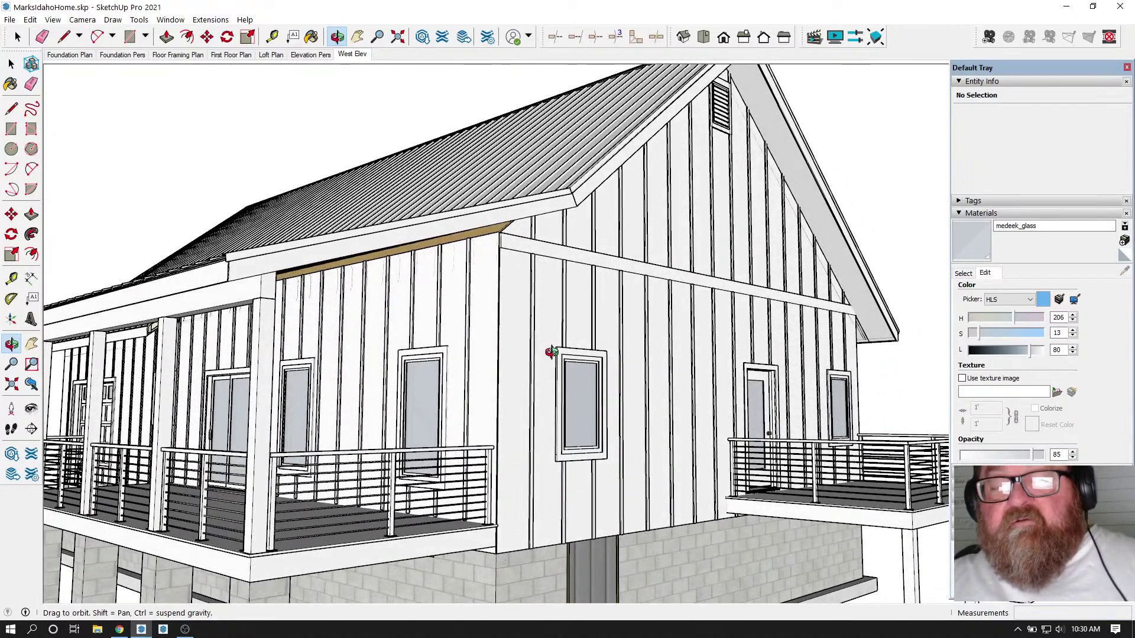
{"action": "left_click_drag", "start_coordinate": [597, 423], "coordinate": [438, 472]}
{"action": "scroll", "coordinate": [458, 476], "scroll_direction": "up", "scroll_amount": 5}
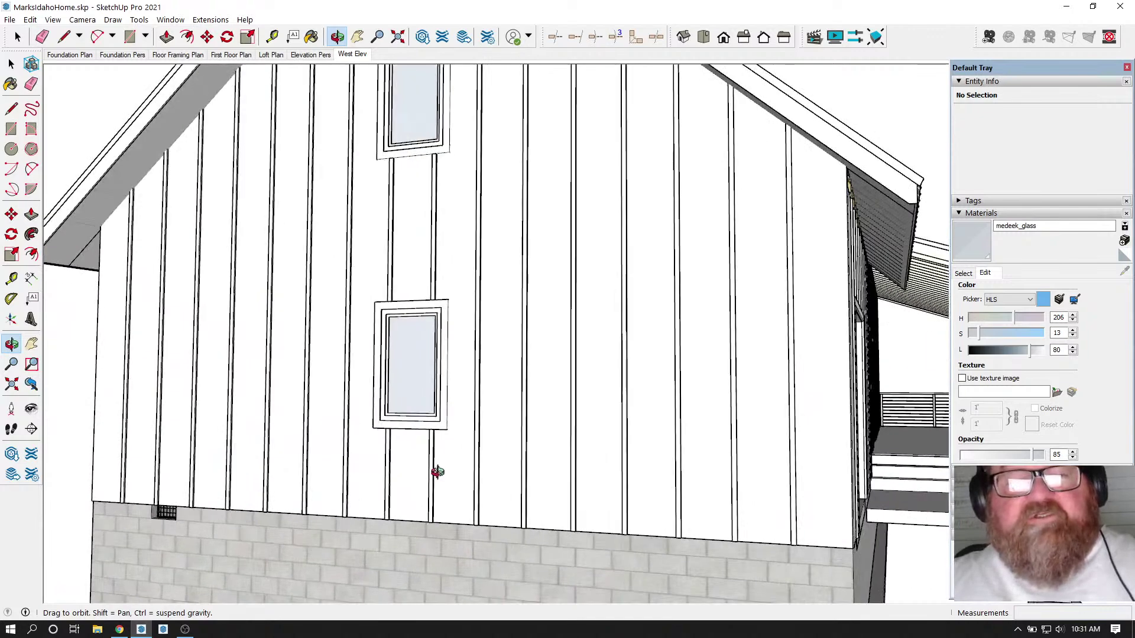
- Open the garage gable end's board-and-batten siding group for editing and select all of its geometry
{"action": "left_click", "coordinate": [272, 37]}
{"action": "scroll", "coordinate": [502, 502], "scroll_direction": "up", "scroll_amount": 3}
{"action": "scroll", "coordinate": [503, 503], "scroll_direction": "down", "scroll_amount": 5}
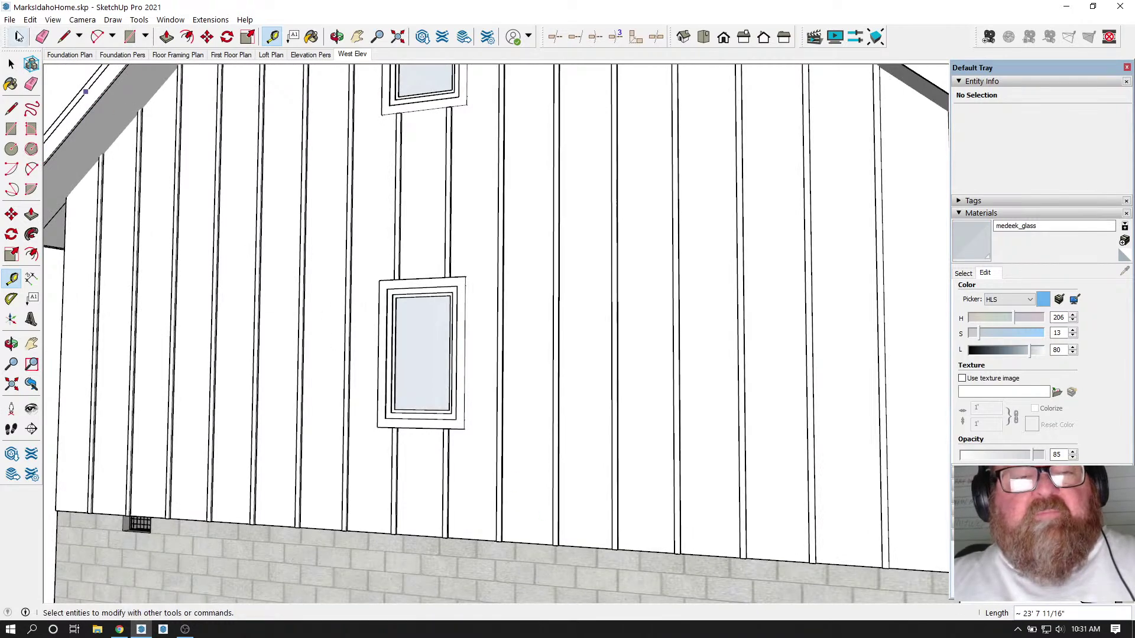
{"action": "left_click", "coordinate": [16, 37]}
{"action": "left_click", "coordinate": [532, 287]}
{"action": "double_click", "coordinate": [534, 287]}
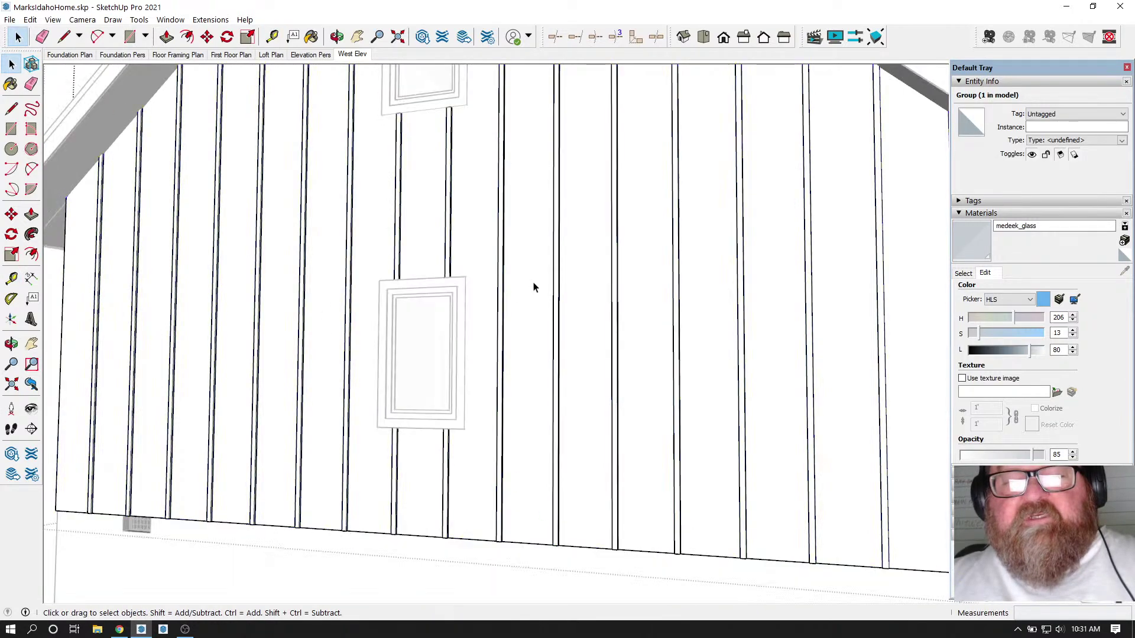
{"action": "key", "text": "ctrl+a"}
- Place a horizontal guide across the garage gable siding, offset upward from its bottom edge, between the two windows
{"action": "left_click", "coordinate": [272, 37]}
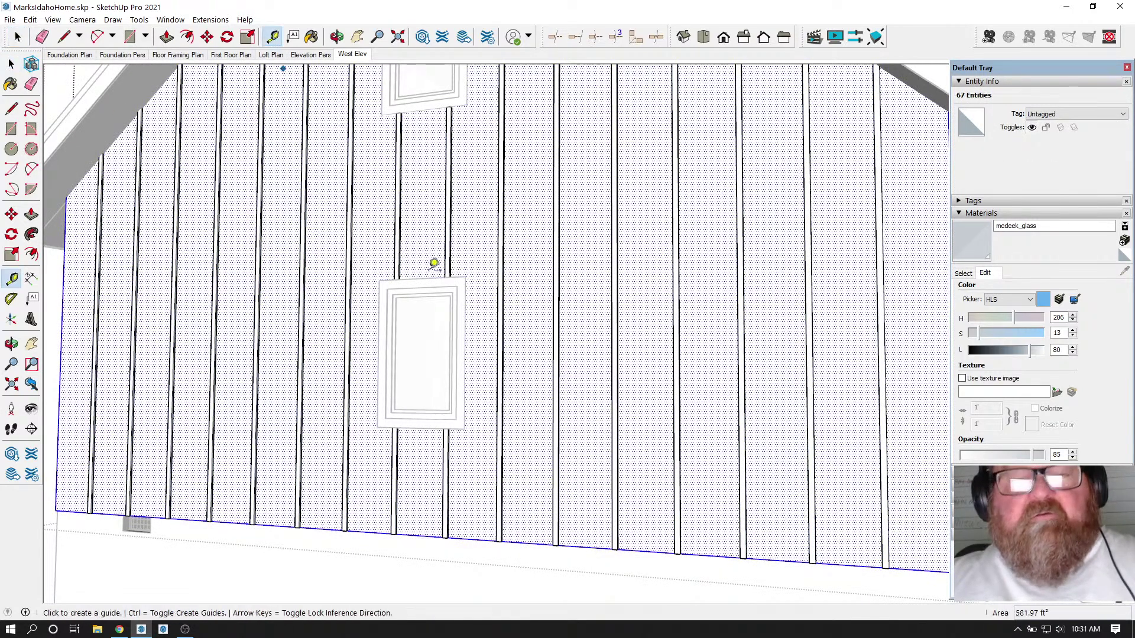
{"action": "scroll", "coordinate": [545, 499], "scroll_direction": "up", "scroll_amount": 4}
{"action": "left_click", "coordinate": [525, 589]}
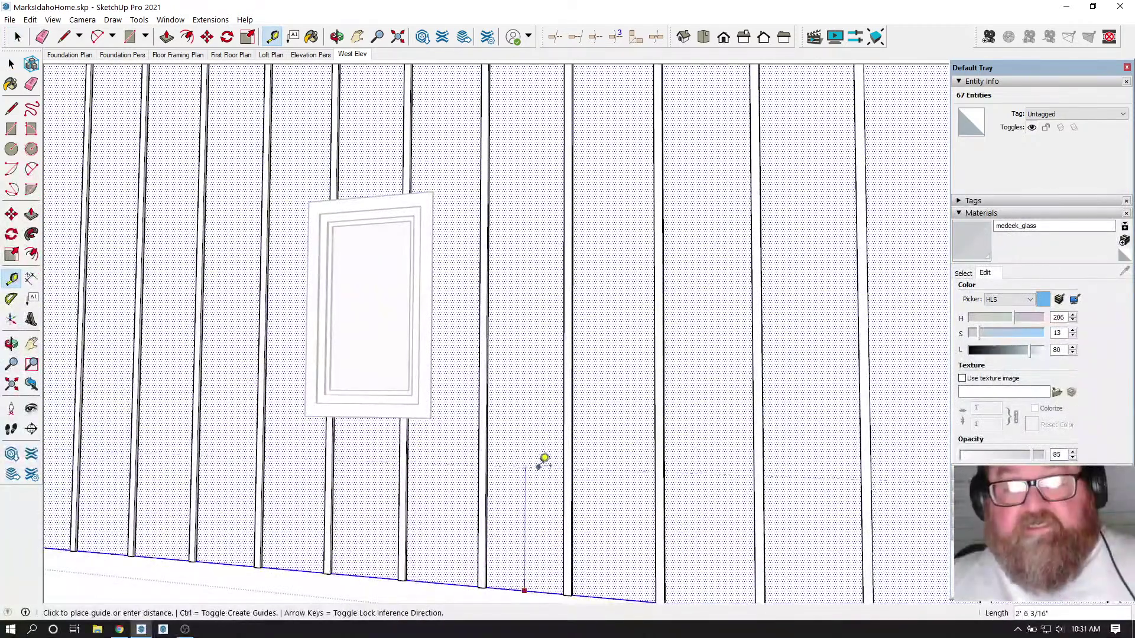
{"action": "key", "text": "Return"}
{"action": "scroll", "coordinate": [529, 496], "scroll_direction": "down", "scroll_amount": 5}
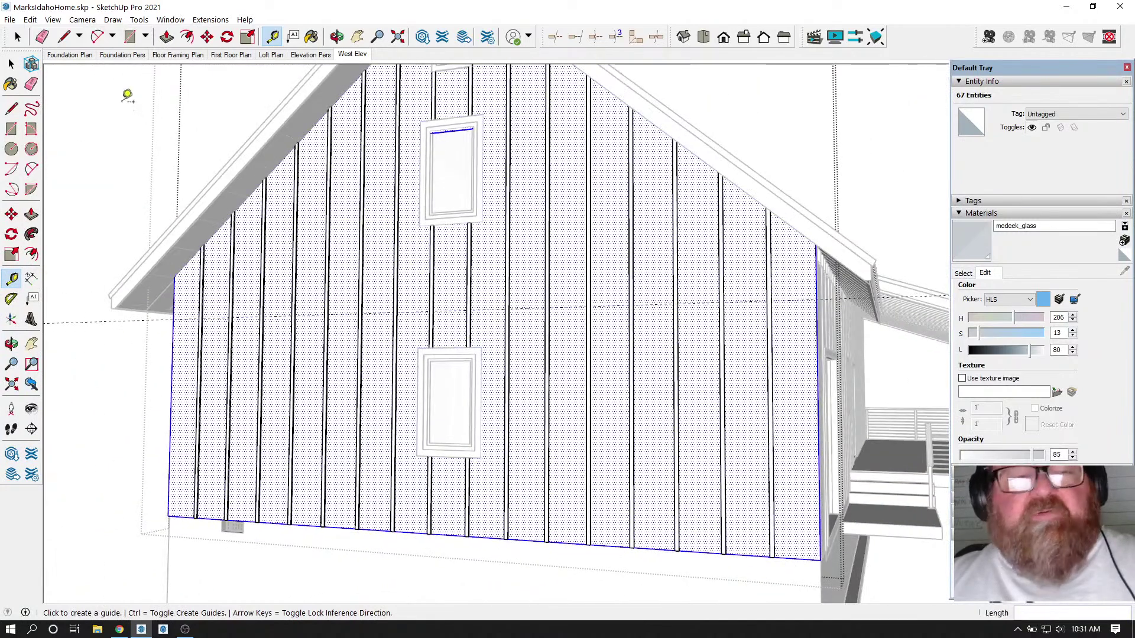
- Draw a 32' line along the guide across the garage gable siding, from one wall corner to the other
{"action": "left_click", "coordinate": [64, 36]}
{"action": "scroll", "coordinate": [183, 300], "scroll_direction": "up", "scroll_amount": 2}
{"action": "scroll", "coordinate": [189, 307], "scroll_direction": "up", "scroll_amount": 3}
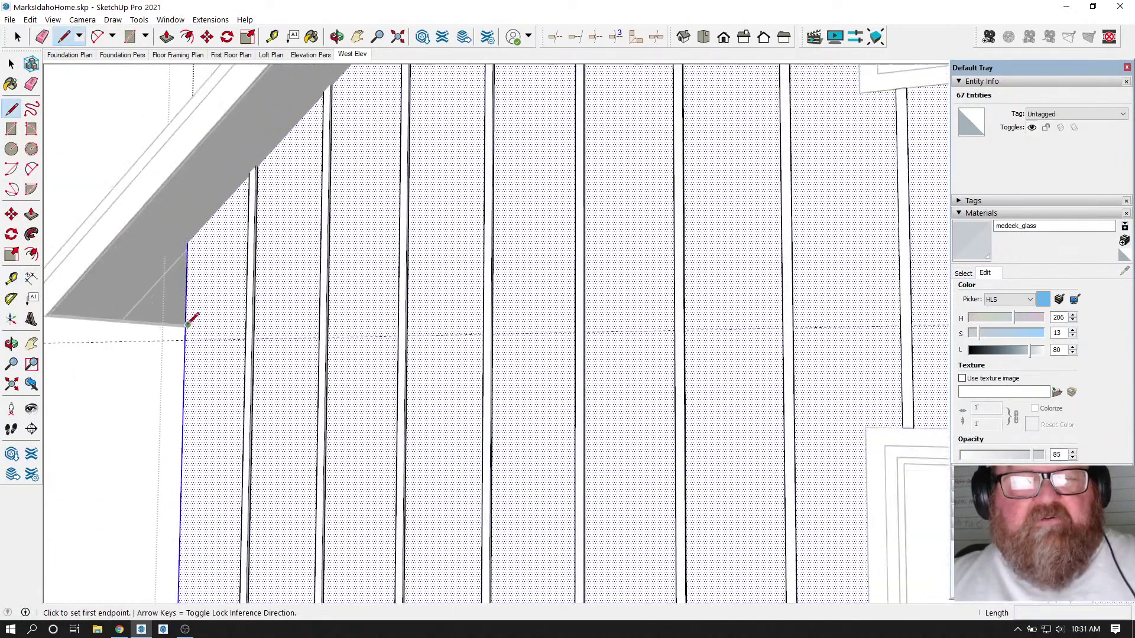
{"action": "left_click", "coordinate": [184, 346]}
{"action": "scroll", "coordinate": [83, 360], "scroll_direction": "down", "scroll_amount": 3}
{"action": "scroll", "coordinate": [94, 357], "scroll_direction": "down", "scroll_amount": 5}
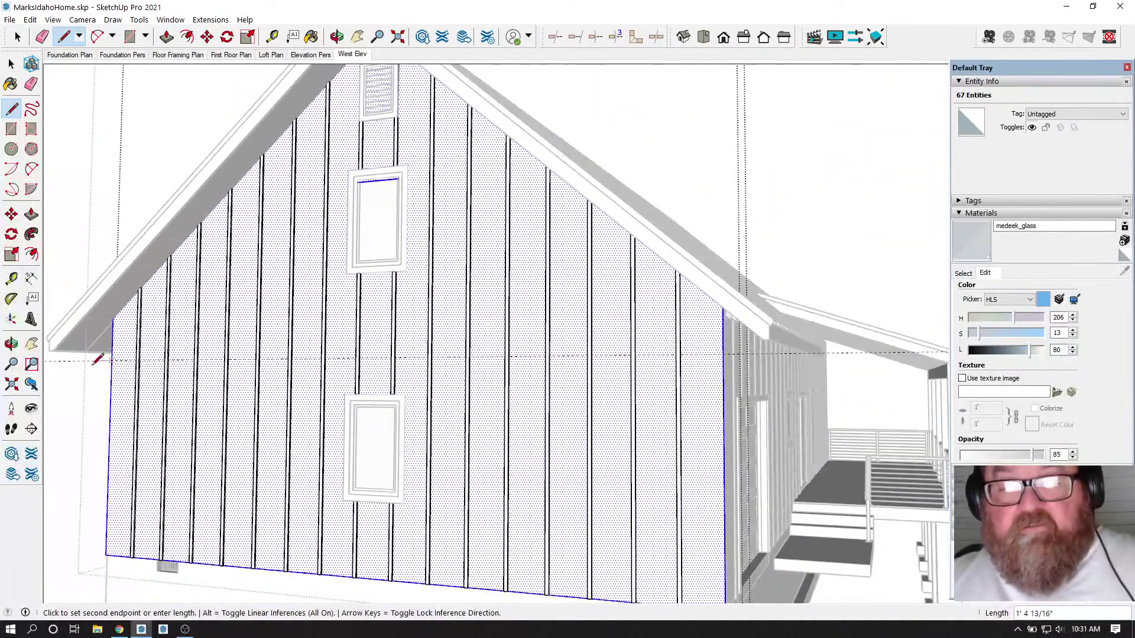
{"action": "scroll", "coordinate": [654, 363], "scroll_direction": "up", "scroll_amount": 5}
{"action": "scroll", "coordinate": [792, 343], "scroll_direction": "up", "scroll_amount": 1}
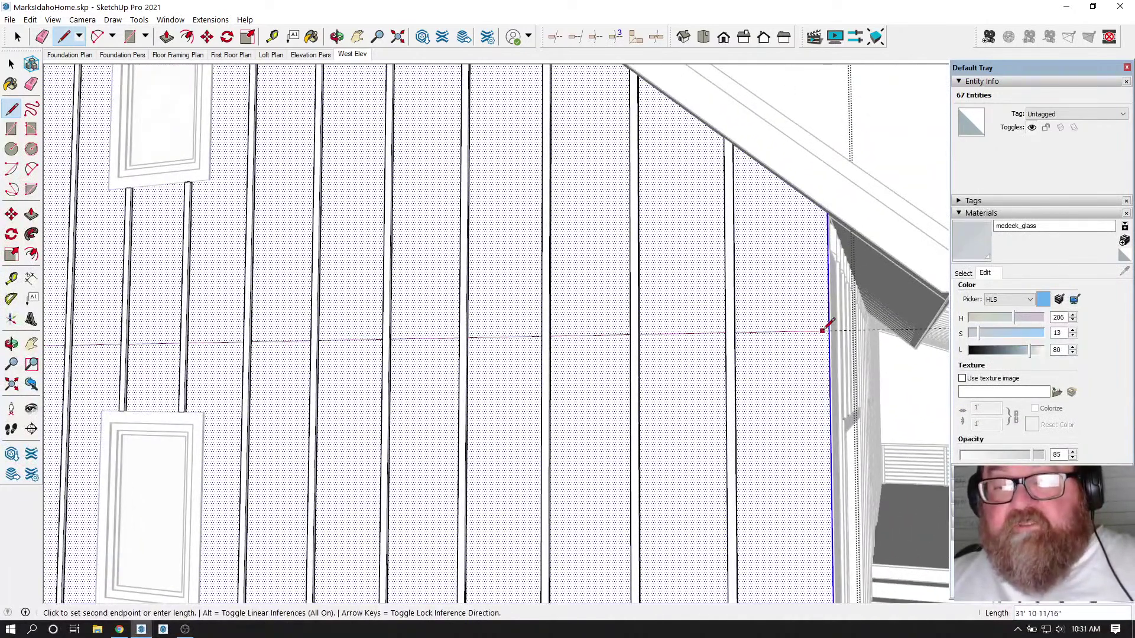
{"action": "left_click", "coordinate": [829, 330]}
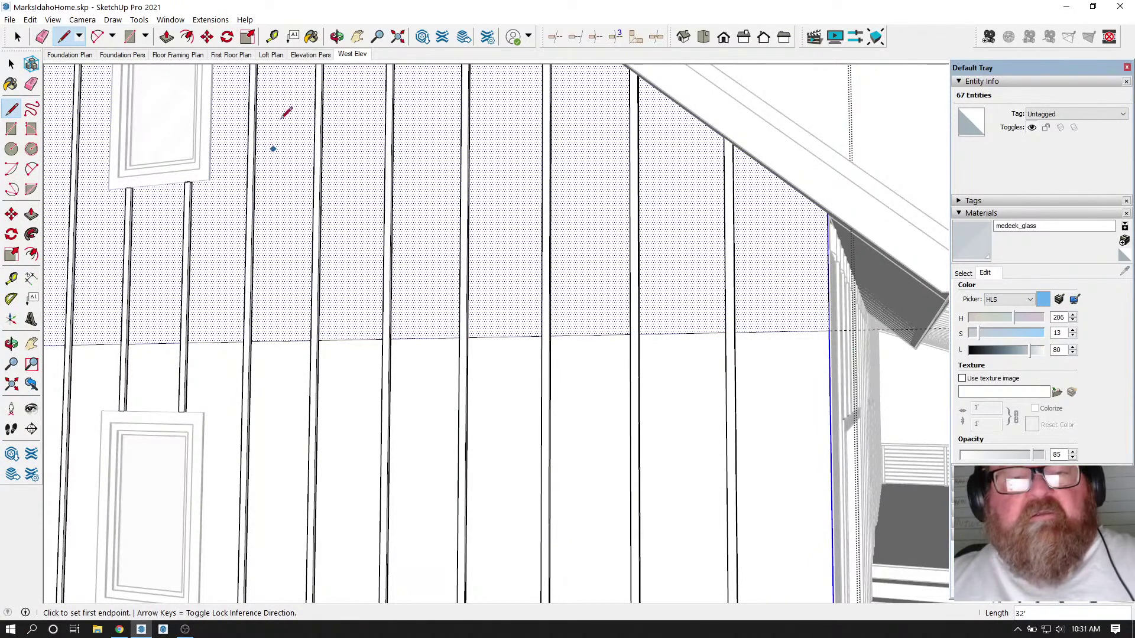
- Place a second horizontal guide on the gable siding 10' above the new line
{"action": "left_click", "coordinate": [337, 36]}
{"action": "left_click_drag", "start_coordinate": [653, 395], "coordinate": [369, 406]}
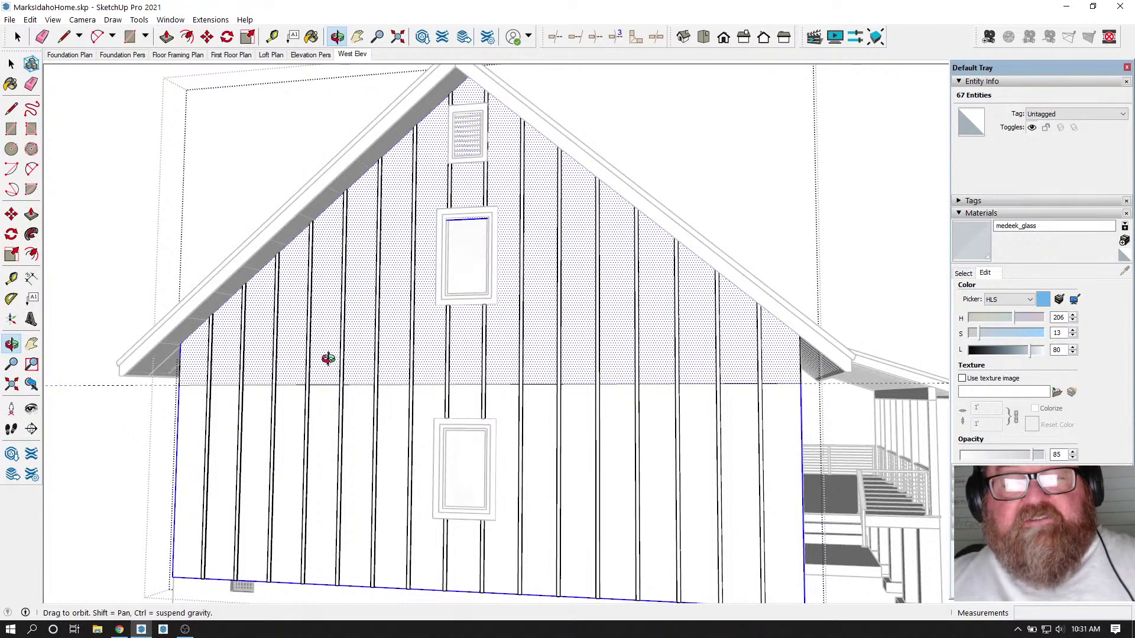
{"action": "left_click_drag", "start_coordinate": [422, 410], "coordinate": [289, 417]}
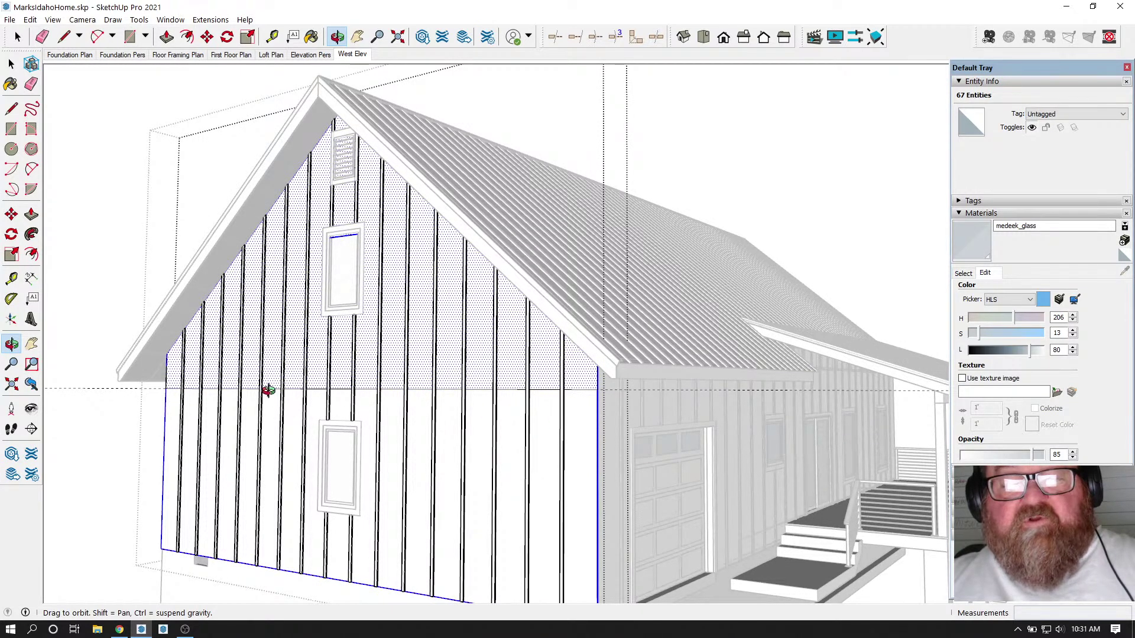
{"action": "left_click_drag", "start_coordinate": [483, 440], "coordinate": [375, 385]}
{"action": "scroll", "coordinate": [240, 195], "scroll_direction": "up", "scroll_amount": 5}
{"action": "left_click", "coordinate": [272, 37]}
{"action": "scroll", "coordinate": [341, 275], "scroll_direction": "up", "scroll_amount": 2}
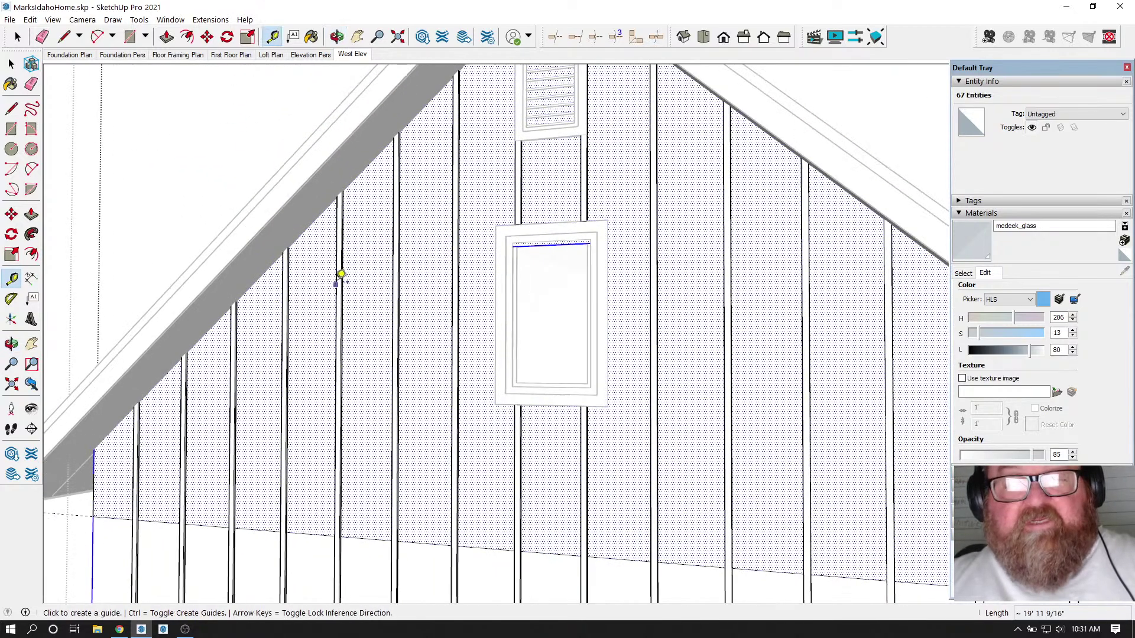
{"action": "left_click", "coordinate": [426, 539]}
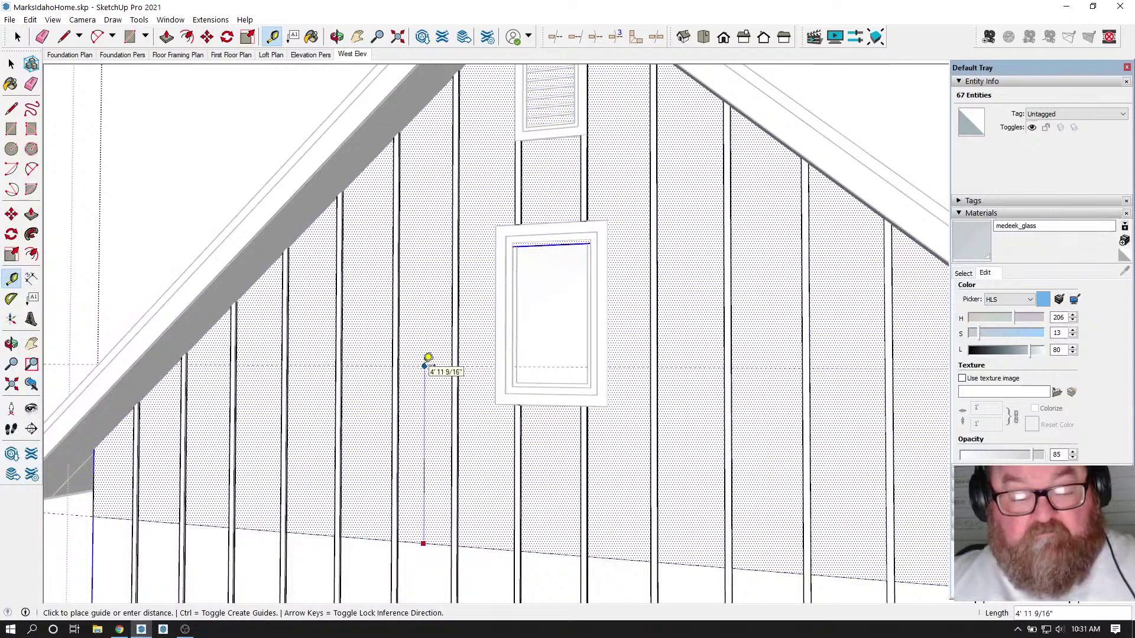
{"action": "key", "text": "Return"}
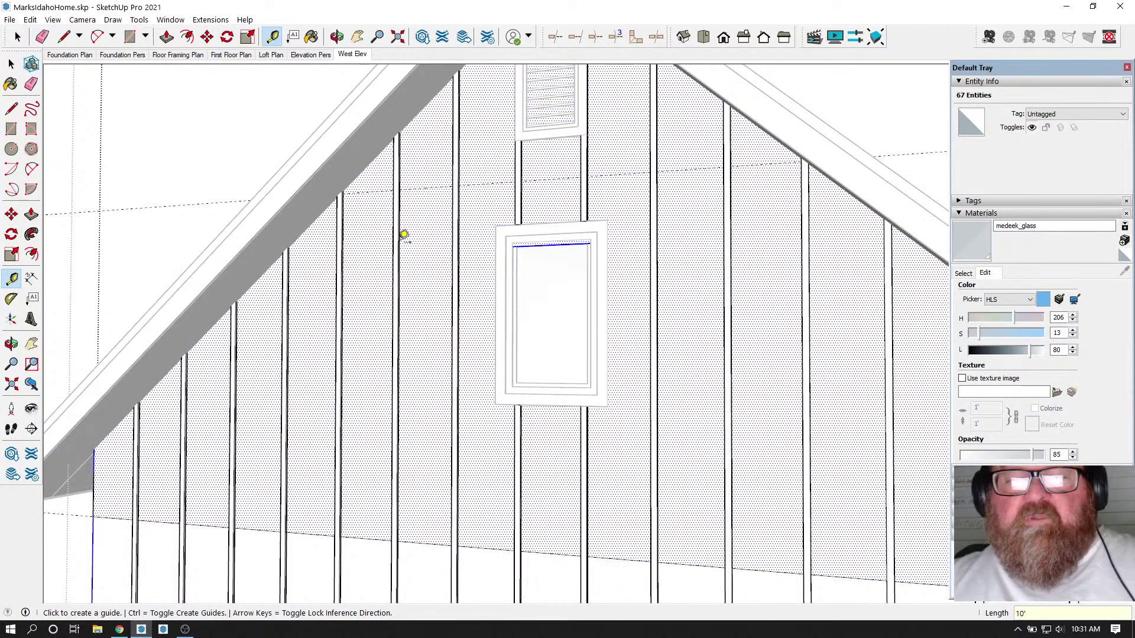
{"action": "scroll", "coordinate": [339, 166], "scroll_direction": "up", "scroll_amount": 3}
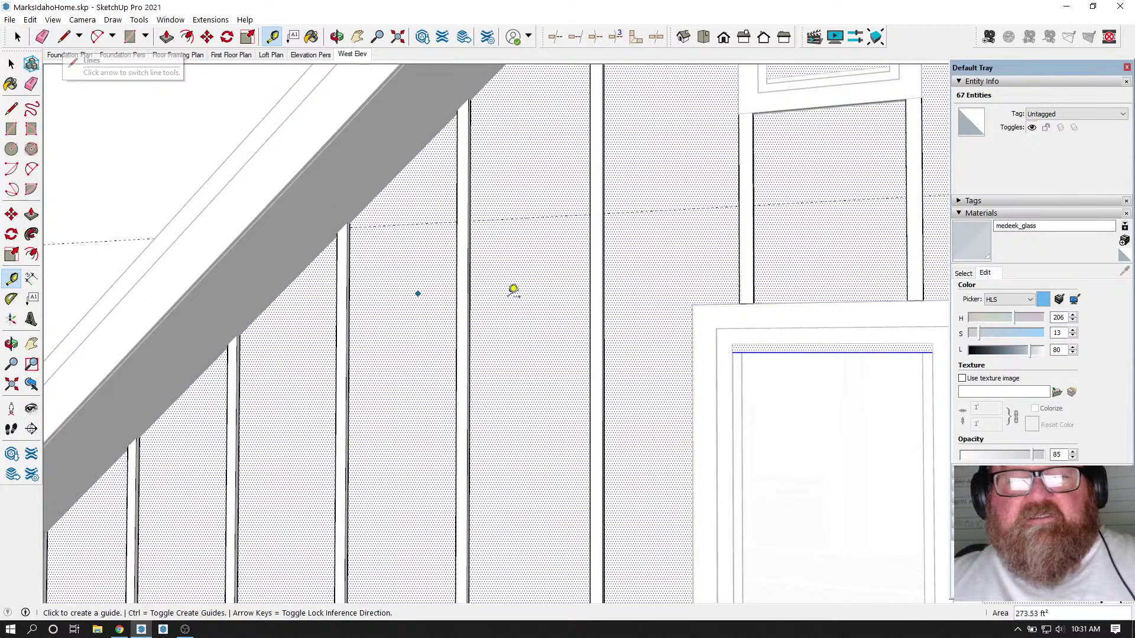
- Hide the 5 - Roof tag folder to expose the sloped edges of the gable siding at the upper guide
{"action": "left_click", "coordinate": [960, 212]}
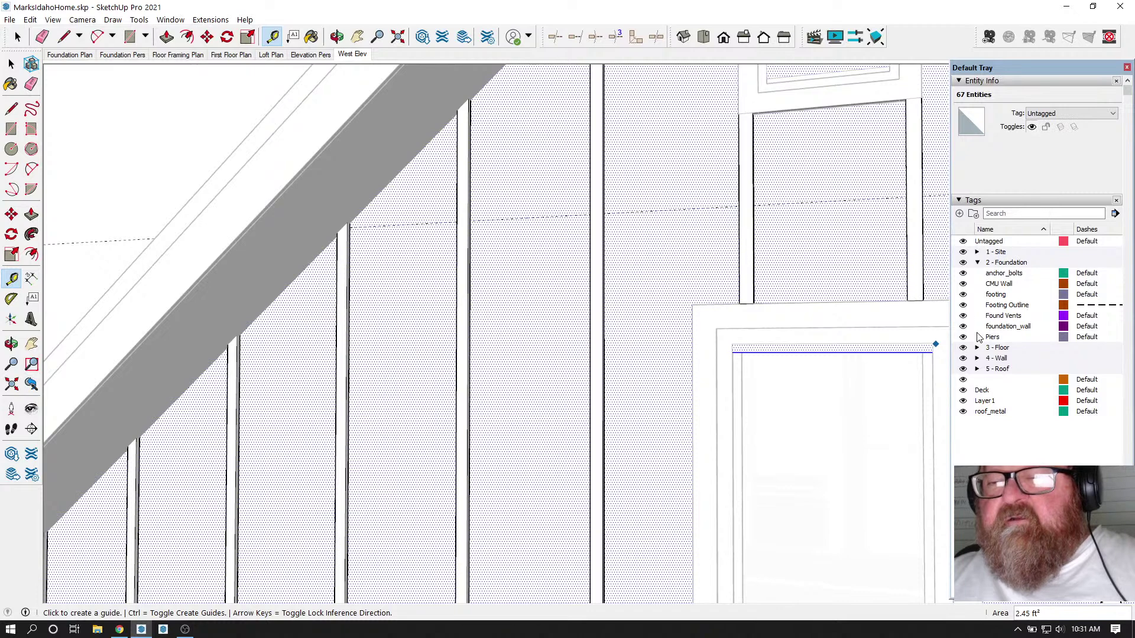
{"action": "left_click", "coordinate": [963, 368]}
{"action": "scroll", "coordinate": [260, 198], "scroll_direction": "up", "scroll_amount": 2}
{"action": "left_click", "coordinate": [337, 37]}
{"action": "left_click_drag", "start_coordinate": [509, 248], "coordinate": [251, 295]}
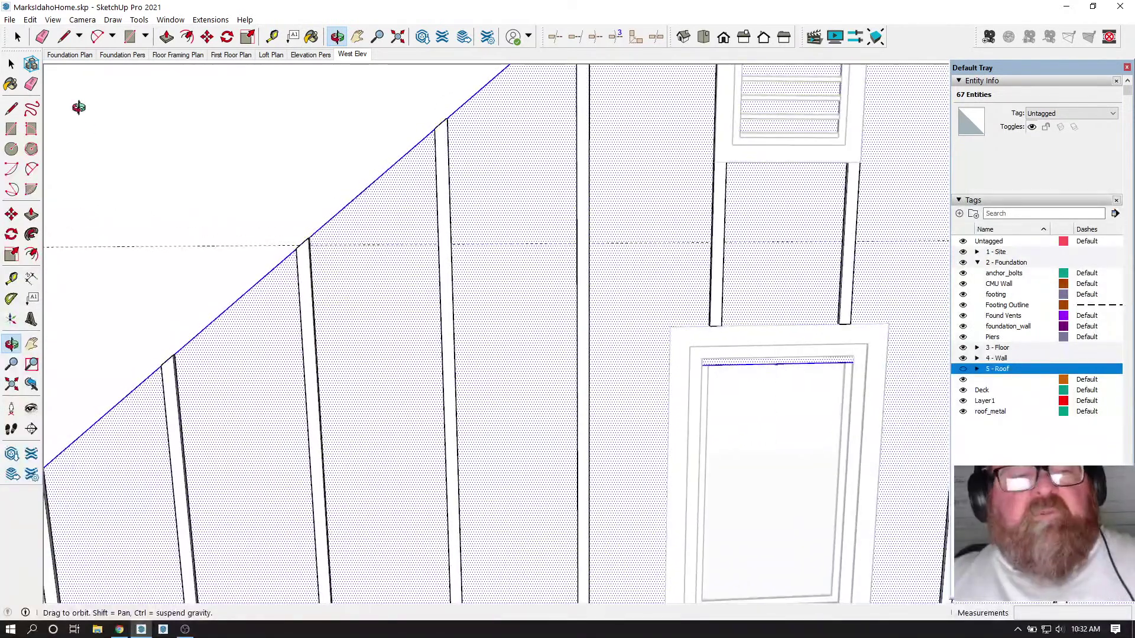
- Draw a line along the upper guide across the gable siding, and erase its overhanging ends and the guide
{"action": "left_click", "coordinate": [64, 36]}
{"action": "left_click", "coordinate": [232, 245]}
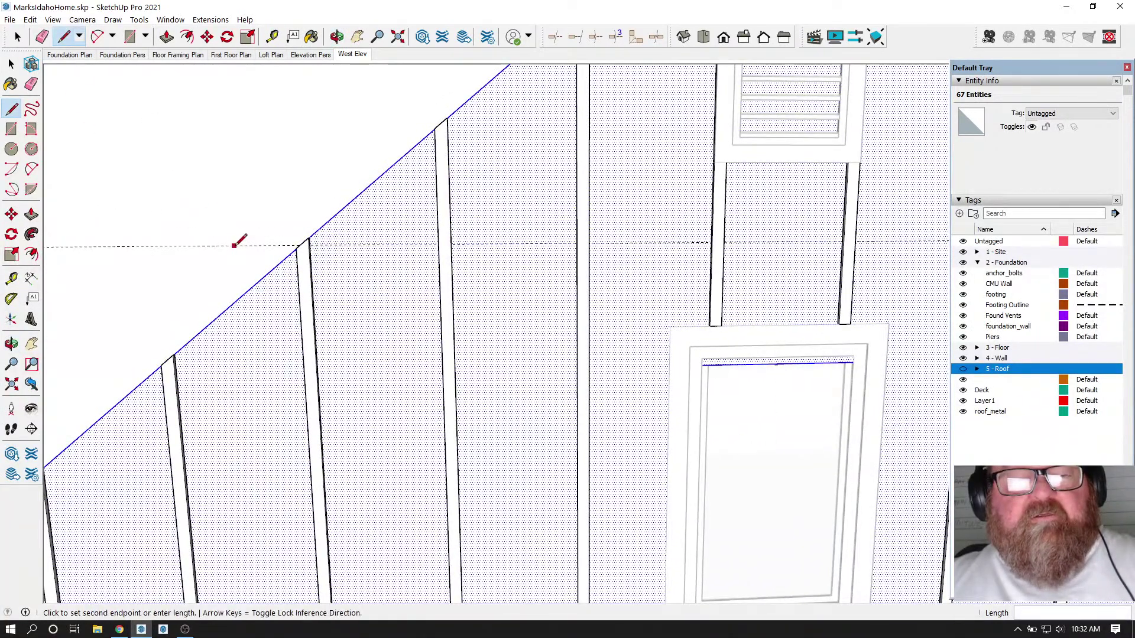
{"action": "scroll", "coordinate": [201, 248], "scroll_direction": "down", "scroll_amount": 3}
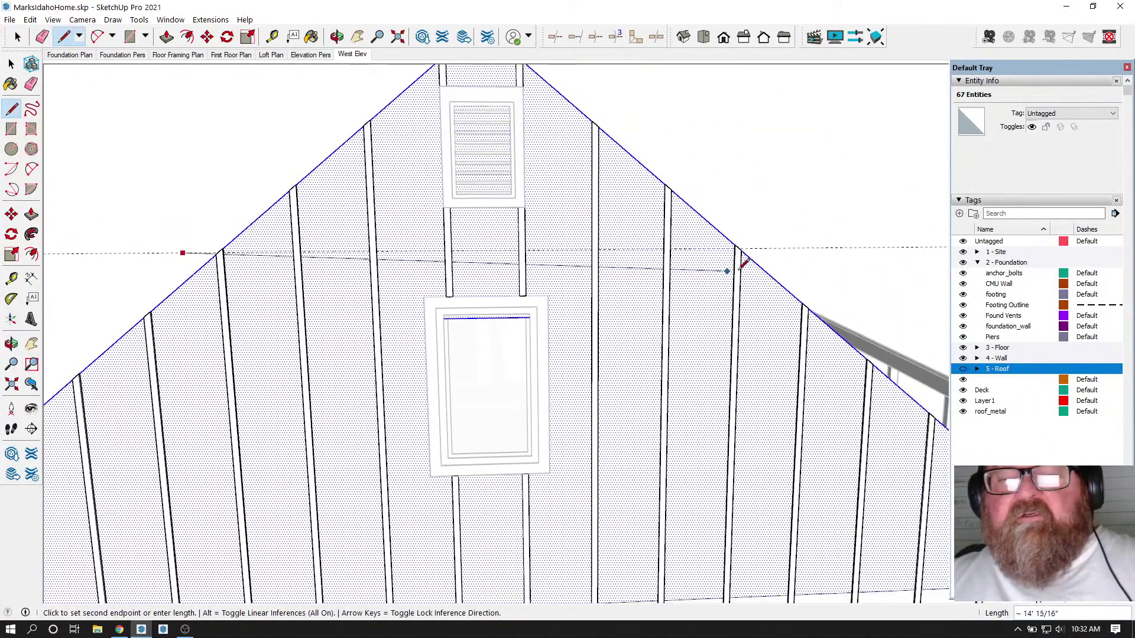
{"action": "left_click", "coordinate": [794, 248]}
{"action": "left_click", "coordinate": [42, 37]}
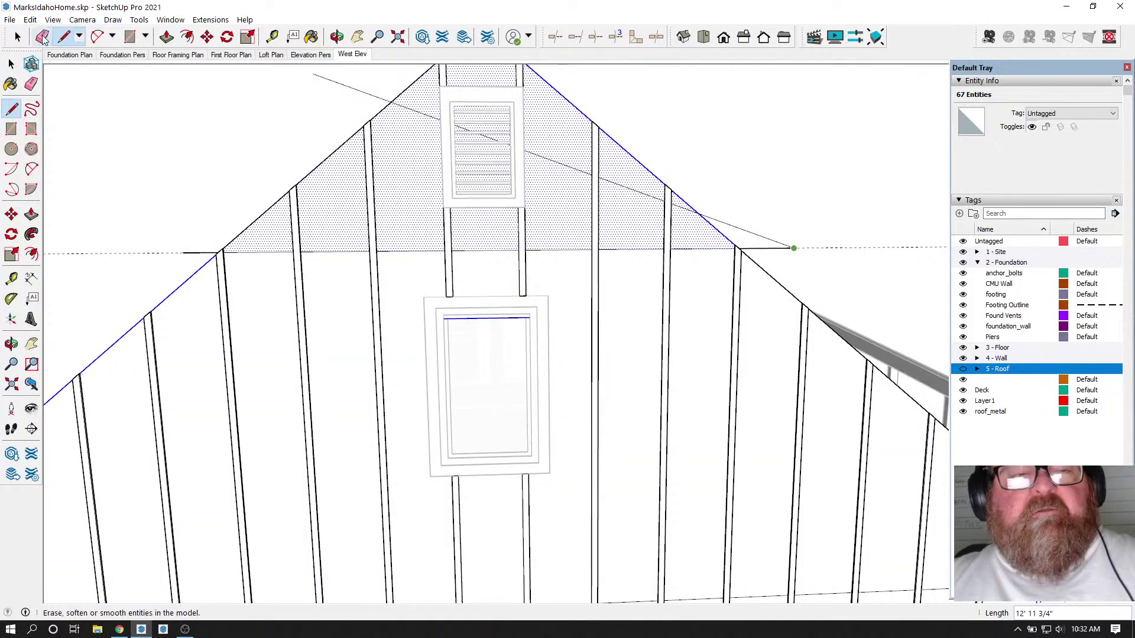
{"action": "left_click", "coordinate": [781, 248]}
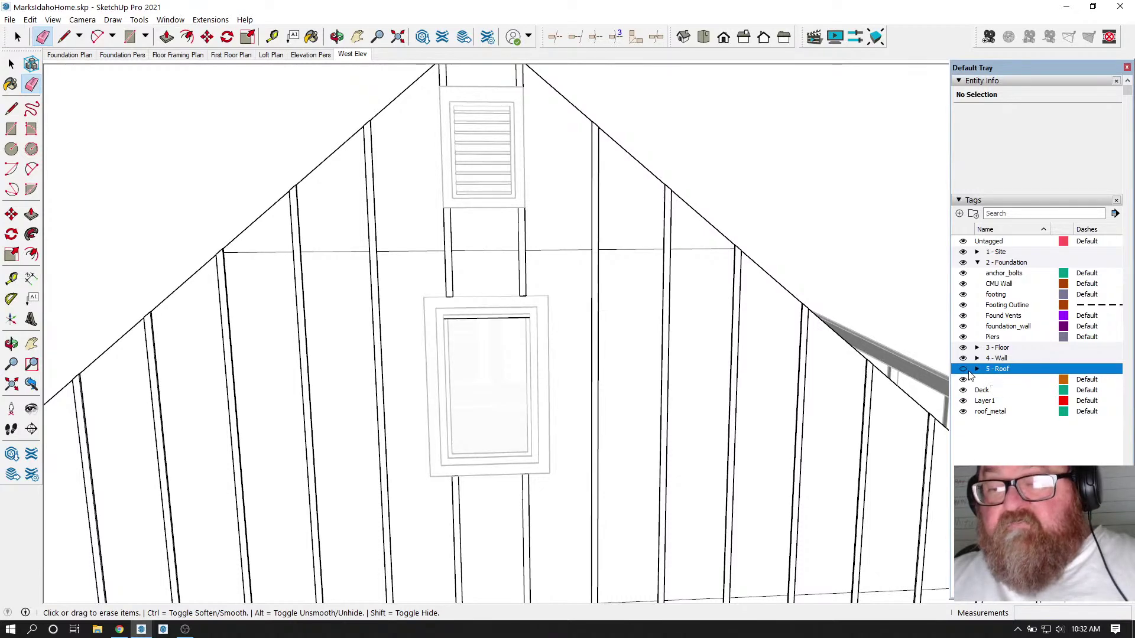
- Erase the lower horizontal guide from the garage gable siding, keeping the line drawn on it
{"action": "left_click", "coordinate": [337, 37]}
{"action": "scroll", "coordinate": [638, 322], "scroll_direction": "down", "scroll_amount": 2}
{"action": "left_click_drag", "start_coordinate": [639, 322], "coordinate": [524, 329]}
{"action": "scroll", "coordinate": [821, 324], "scroll_direction": "down", "scroll_amount": 3}
{"action": "left_click_drag", "start_coordinate": [674, 393], "coordinate": [597, 381]}
{"action": "scroll", "coordinate": [595, 377], "scroll_direction": "up", "scroll_amount": 2}
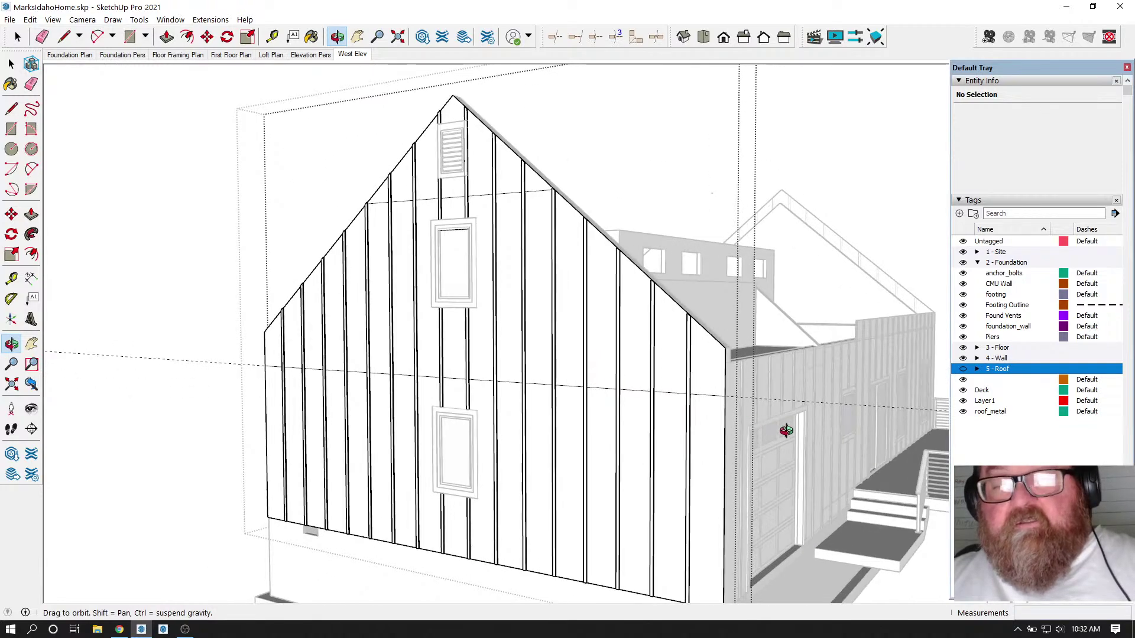
{"action": "left_click", "coordinate": [47, 38]}
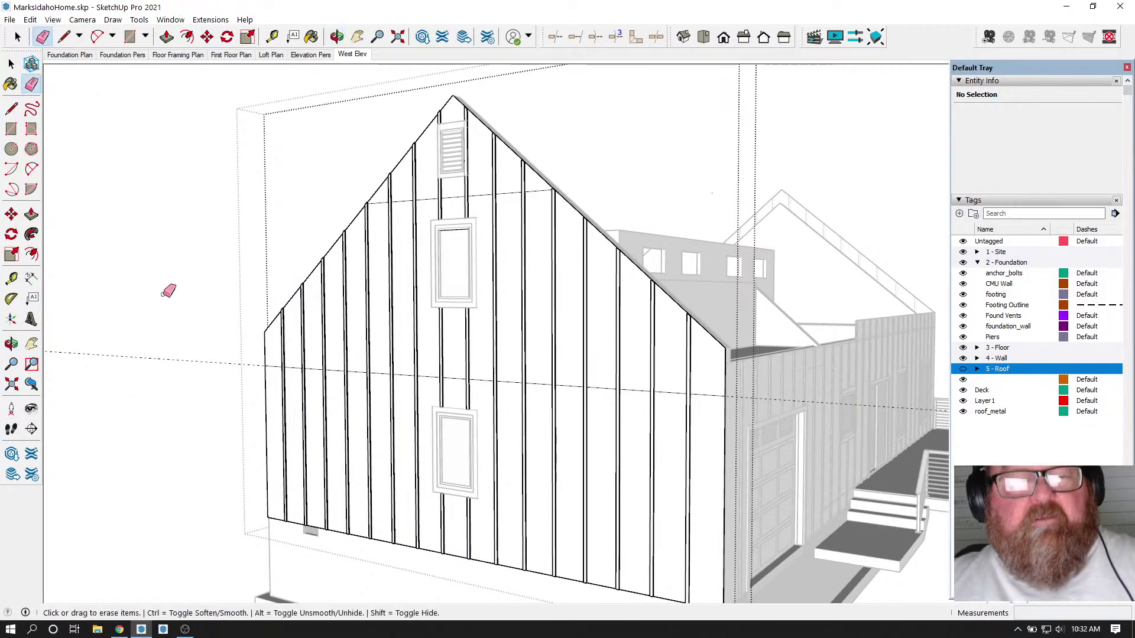
{"action": "scroll", "coordinate": [182, 328], "scroll_direction": "up", "scroll_amount": 2}
{"action": "scroll", "coordinate": [299, 378], "scroll_direction": "down", "scroll_amount": 1}
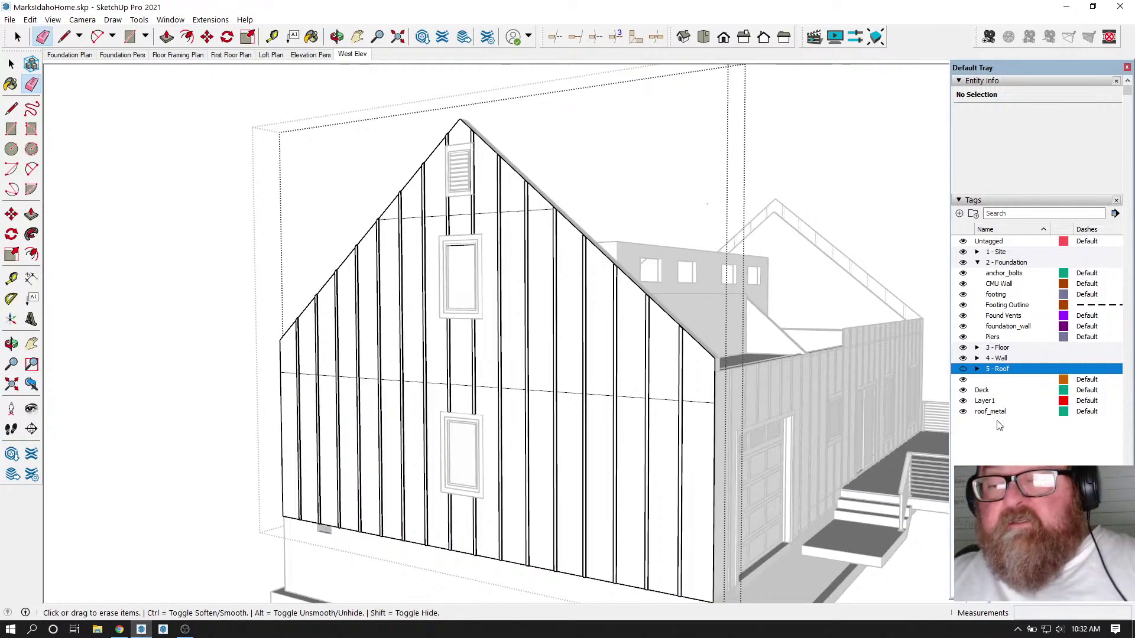
- Show the 5 - Roof tag folder again, exit the siding group, and fit the whole house in view
{"action": "left_click", "coordinate": [963, 370]}
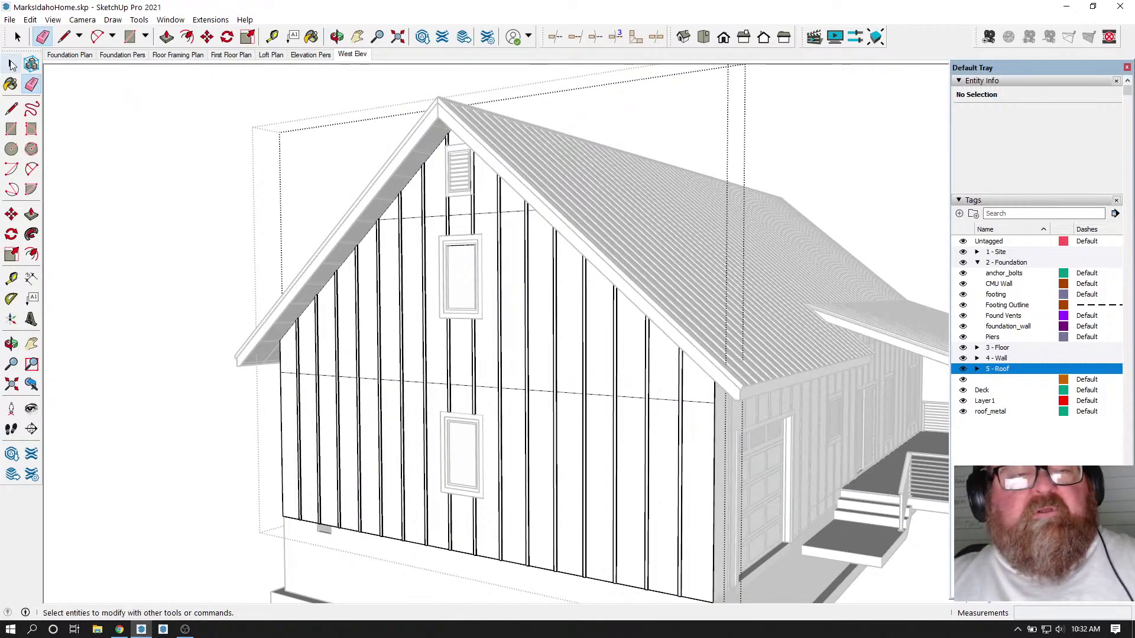
{"action": "left_click", "coordinate": [16, 36]}
{"action": "key", "text": "shift+z"}
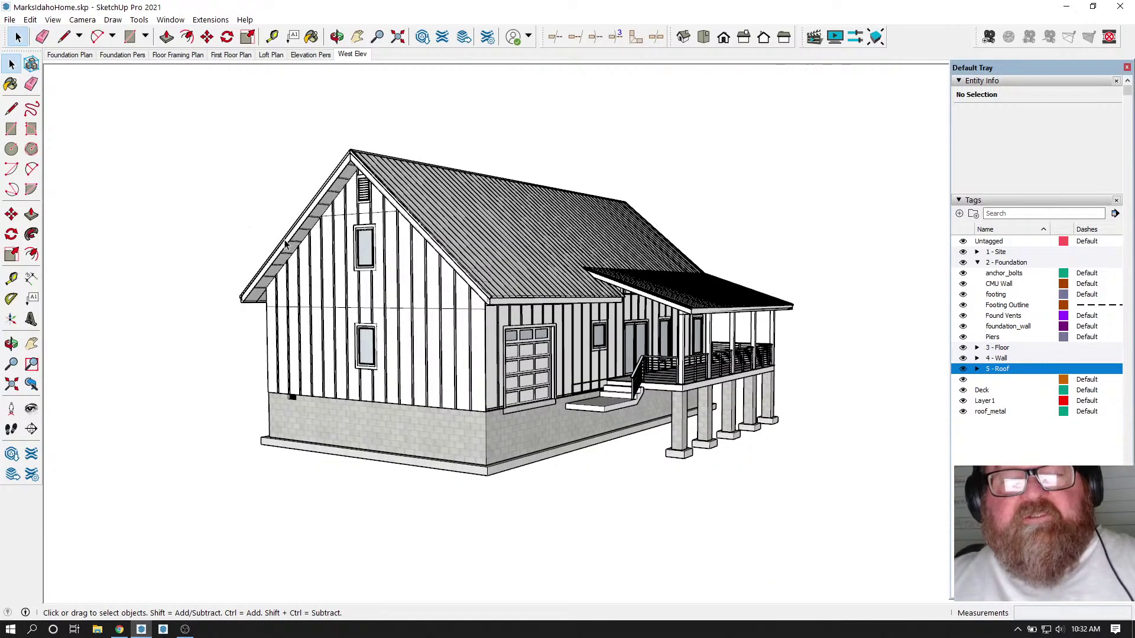
- Try drawing a short line from the corner batten's edge to the end of the lower horizontal joint on the garage gable
{"action": "scroll", "coordinate": [289, 244], "scroll_direction": "up", "scroll_amount": 3}
{"action": "left_click", "coordinate": [337, 37]}
{"action": "left_click_drag", "start_coordinate": [460, 273], "coordinate": [502, 244]}
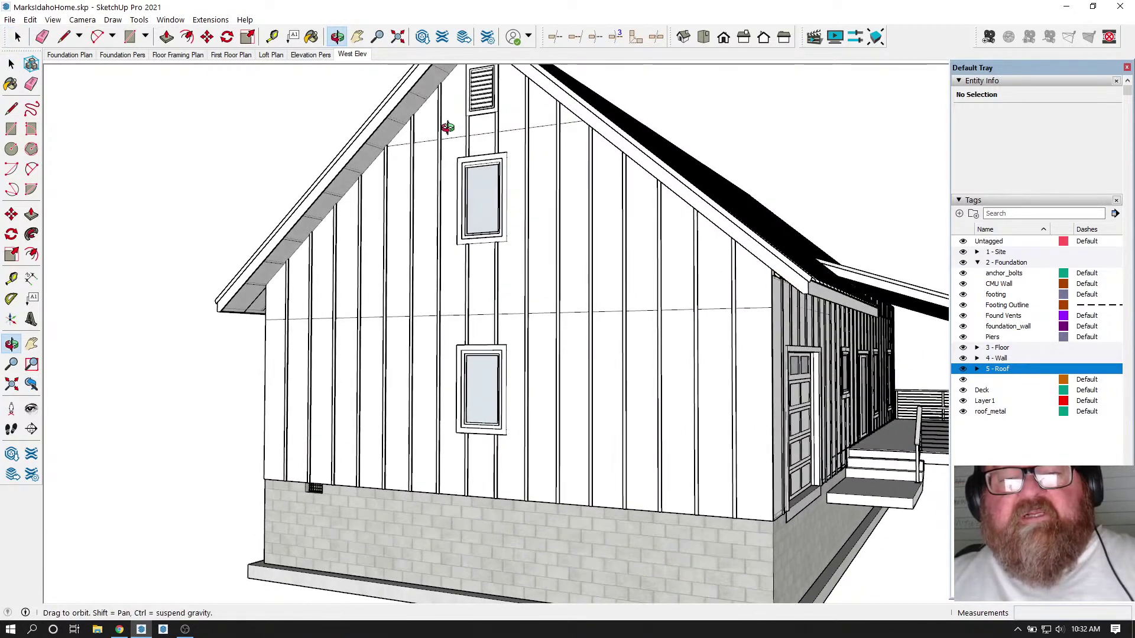
{"action": "left_click_drag", "start_coordinate": [553, 325], "coordinate": [516, 354]}
{"action": "scroll", "coordinate": [530, 339], "scroll_direction": "up", "scroll_amount": 4}
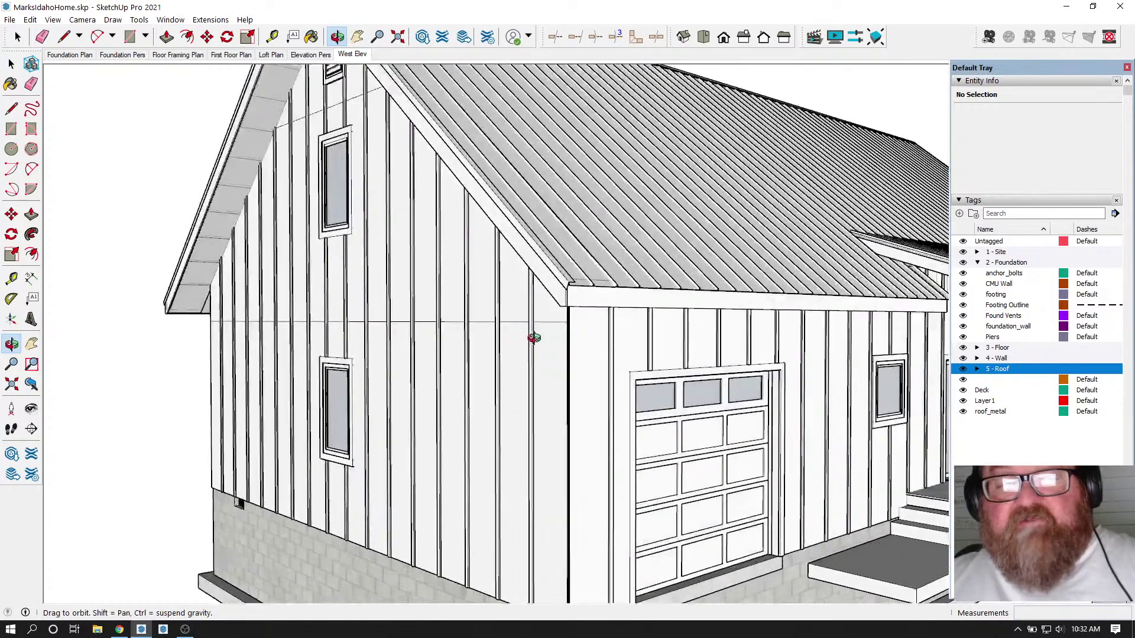
{"action": "scroll", "coordinate": [564, 326], "scroll_direction": "up", "scroll_amount": 8}
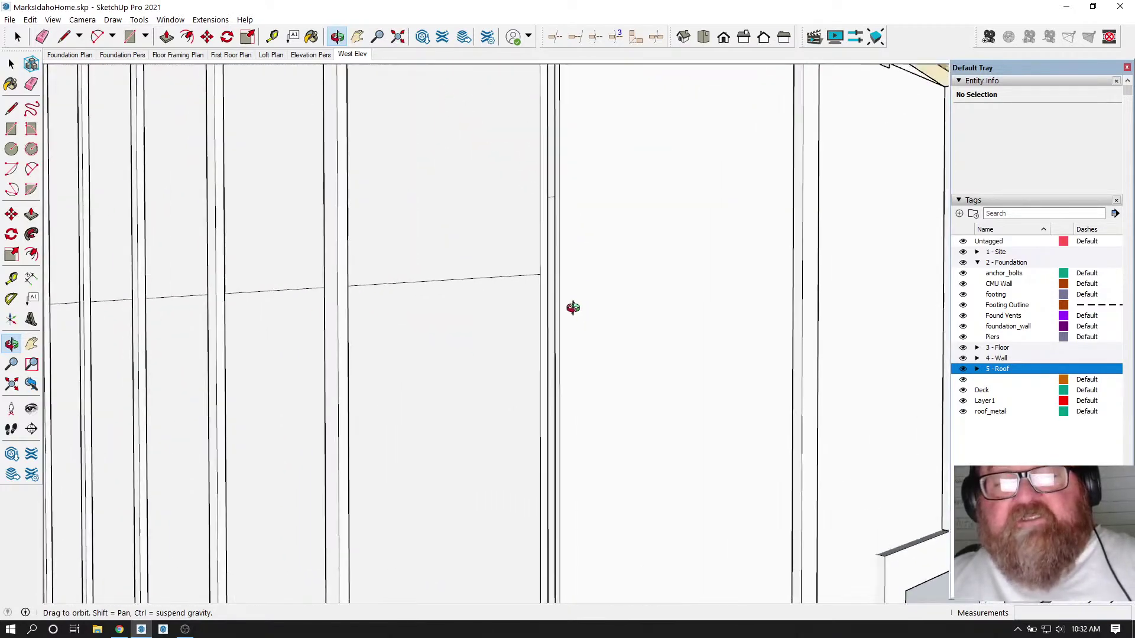
{"action": "scroll", "coordinate": [418, 324], "scroll_direction": "up", "scroll_amount": 5}
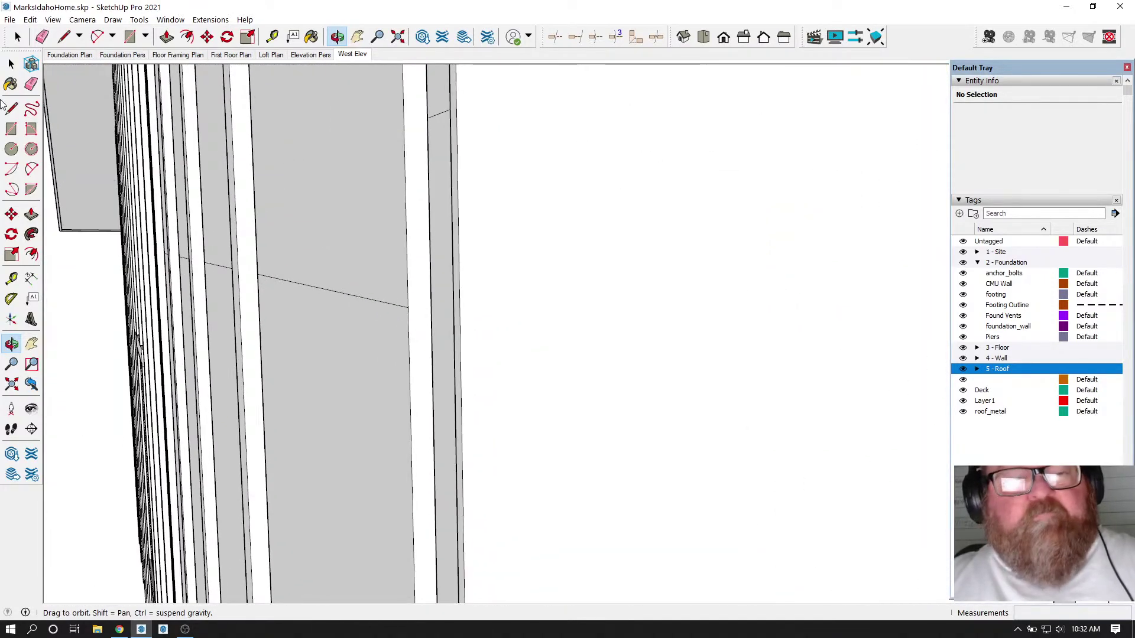
{"action": "left_click", "coordinate": [64, 37]}
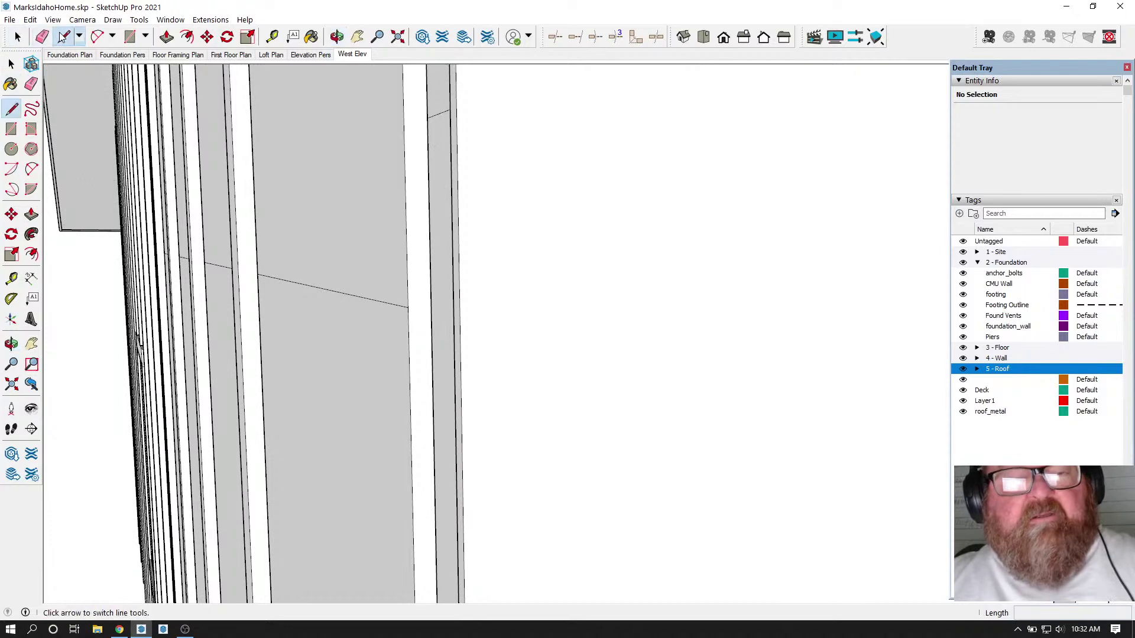
{"action": "left_click", "coordinate": [430, 271]}
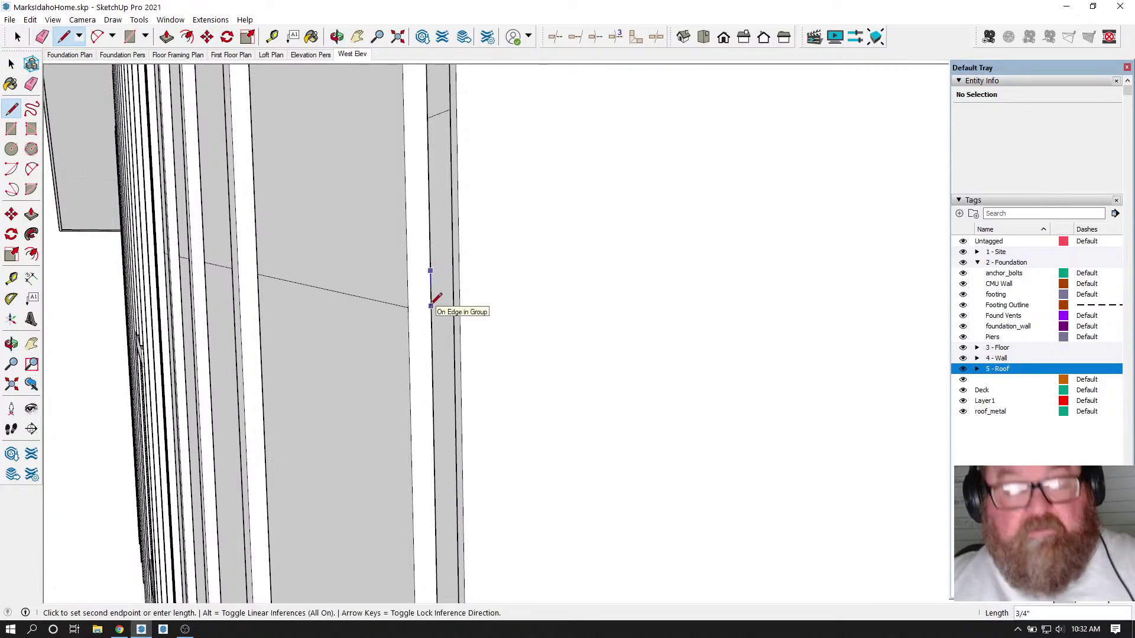
{"action": "left_click", "coordinate": [409, 308]}
{"action": "left_click", "coordinate": [409, 338]}
{"action": "key", "text": "Escape"}
{"action": "scroll", "coordinate": [417, 329], "scroll_direction": "up", "scroll_amount": 2}
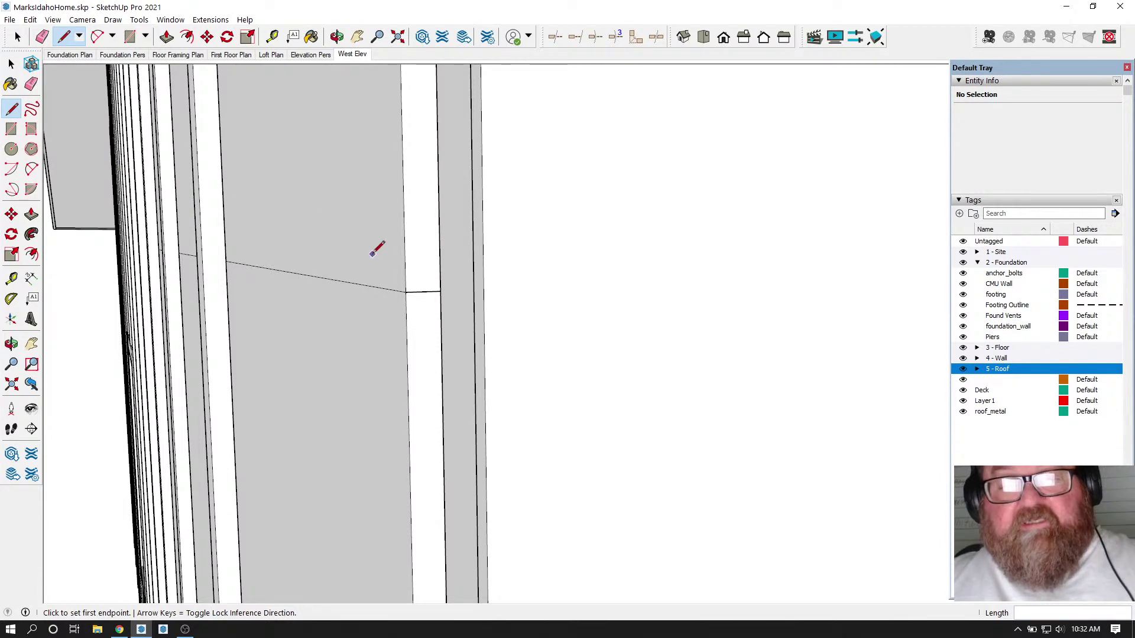
{"action": "scroll", "coordinate": [686, 339], "scroll_direction": "down", "scroll_amount": 3}
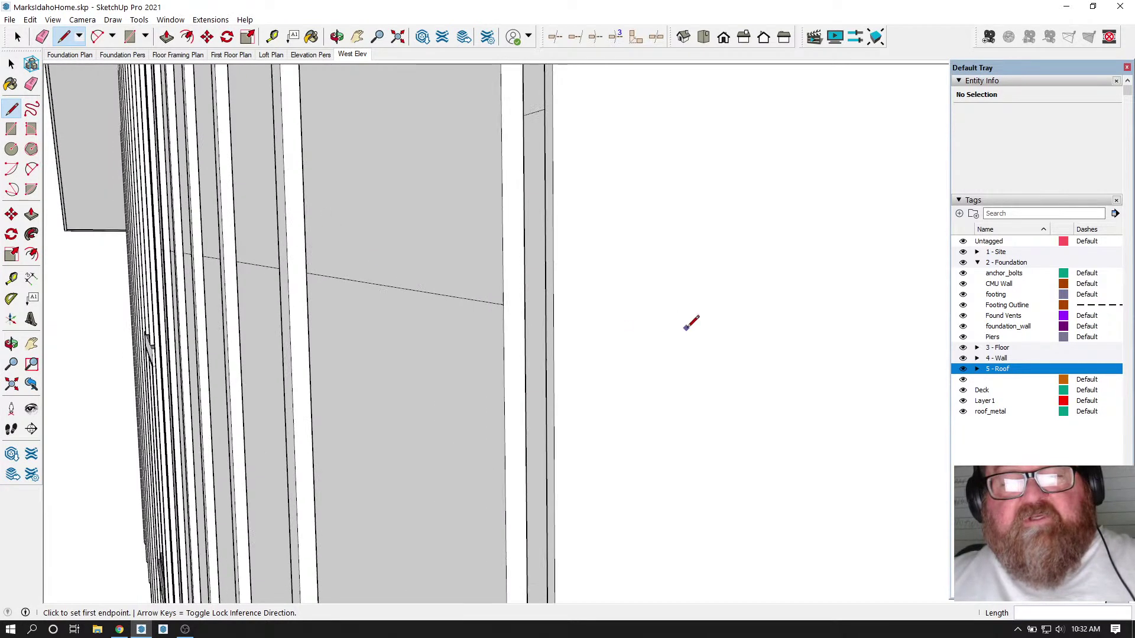
- Examine the lower horizontal panel joint across the garage gable siding, from the garage-door corner to the opposite corner
{"action": "left_click", "coordinate": [337, 37]}
{"action": "mouse_move", "coordinate": [370, 203]}
{"action": "left_mouse_down"}
{"action": "mouse_move", "coordinate": [428, 251]}
{"action": "mouse_move", "coordinate": [662, 294]}
{"action": "mouse_move", "coordinate": [453, 274]}
{"action": "mouse_move", "coordinate": [623, 278]}
{"action": "mouse_move", "coordinate": [526, 299]}
{"action": "left_mouse_up"}
{"action": "scroll", "coordinate": [523, 297], "scroll_direction": "down", "scroll_amount": 3}
{"action": "scroll", "coordinate": [523, 297], "scroll_direction": "up", "scroll_amount": 4}
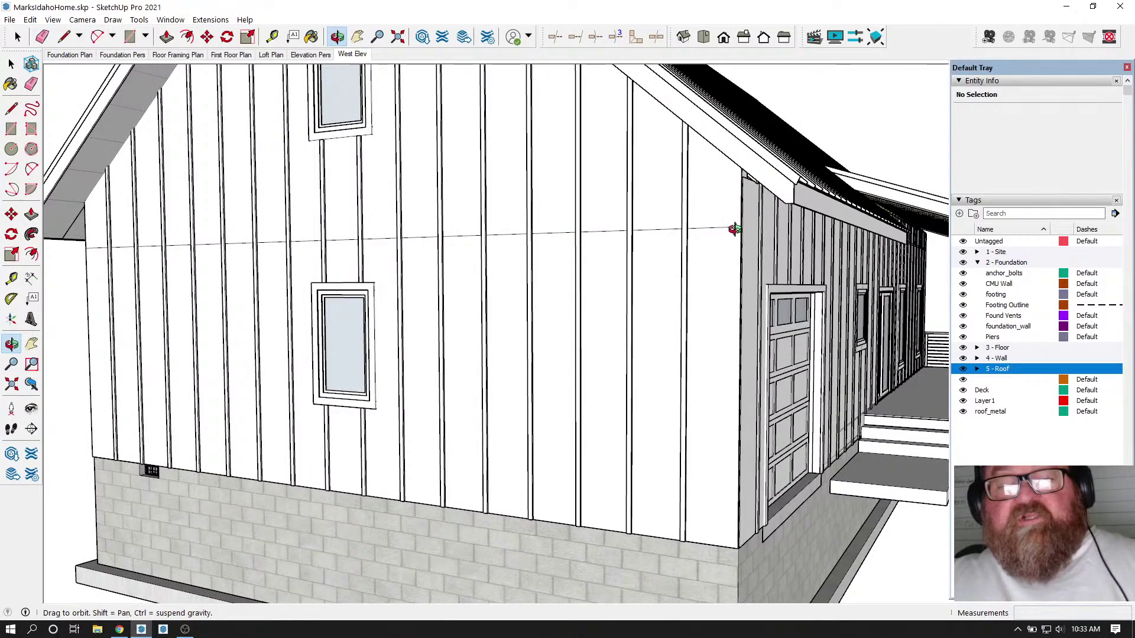
{"action": "left_click_drag", "start_coordinate": [476, 253], "coordinate": [510, 276]}
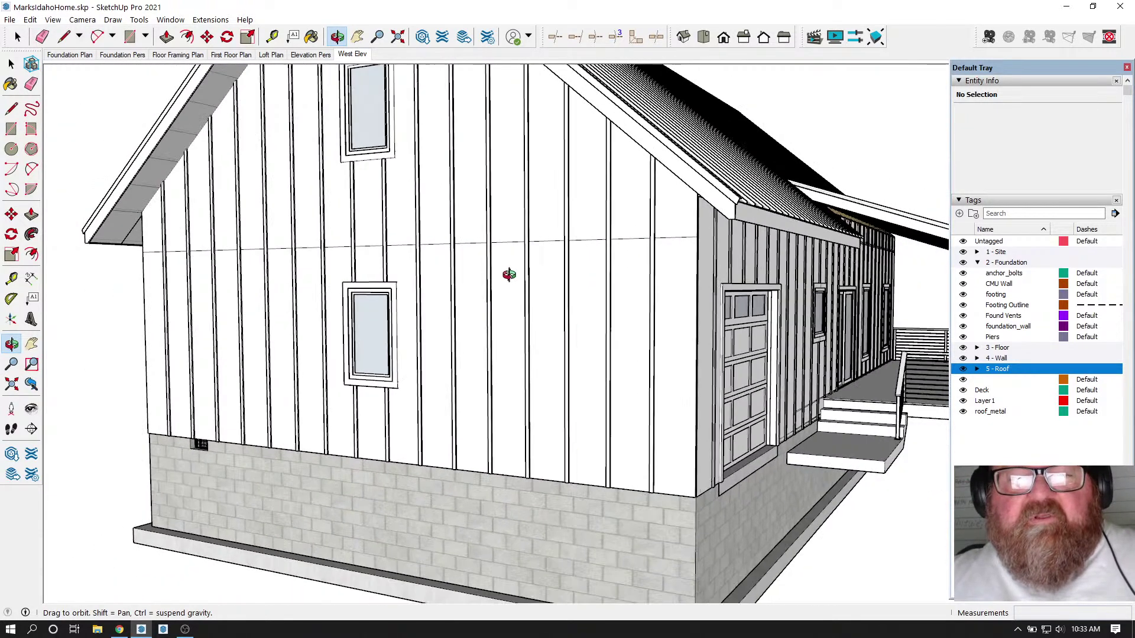
{"action": "scroll", "coordinate": [515, 241], "scroll_direction": "up", "scroll_amount": 2}
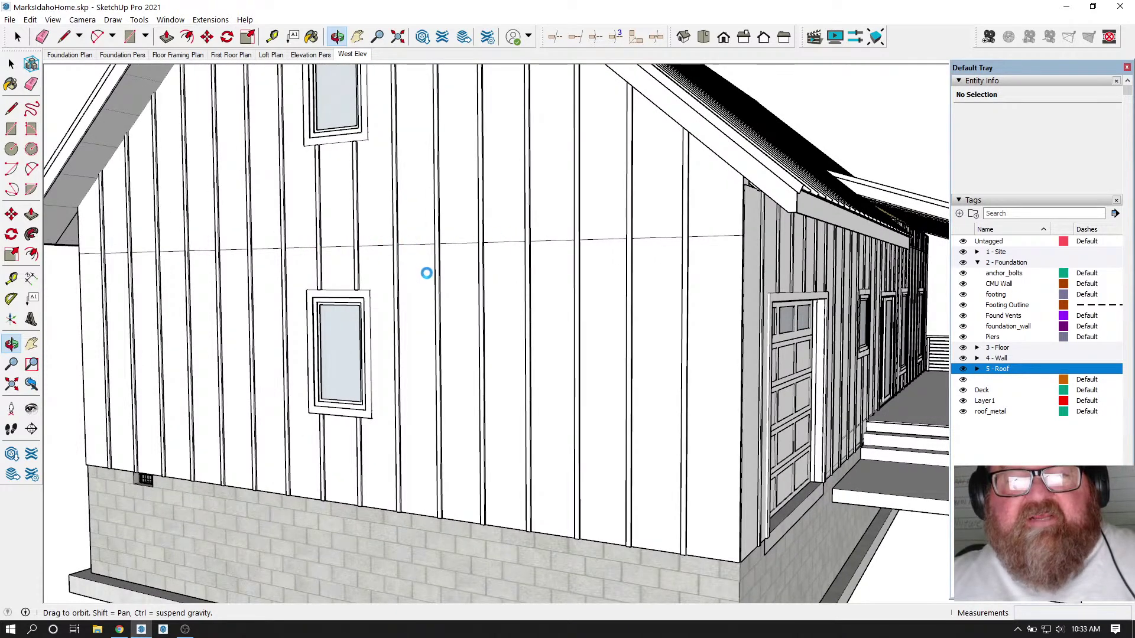
{"action": "scroll", "coordinate": [439, 290], "scroll_direction": "down", "scroll_amount": 1}
{"action": "scroll", "coordinate": [465, 296], "scroll_direction": "down", "scroll_amount": 3}
{"action": "scroll", "coordinate": [544, 280], "scroll_direction": "up", "scroll_amount": 4}
{"action": "scroll", "coordinate": [584, 283], "scroll_direction": "up", "scroll_amount": 6}
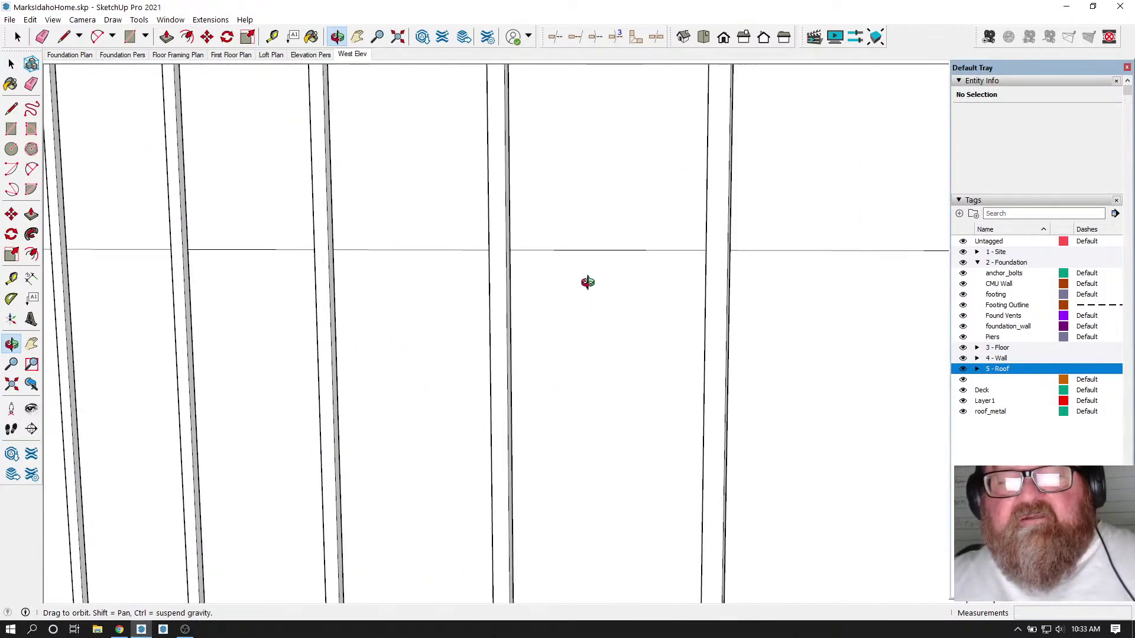
{"action": "scroll", "coordinate": [562, 319], "scroll_direction": "down", "scroll_amount": 7}
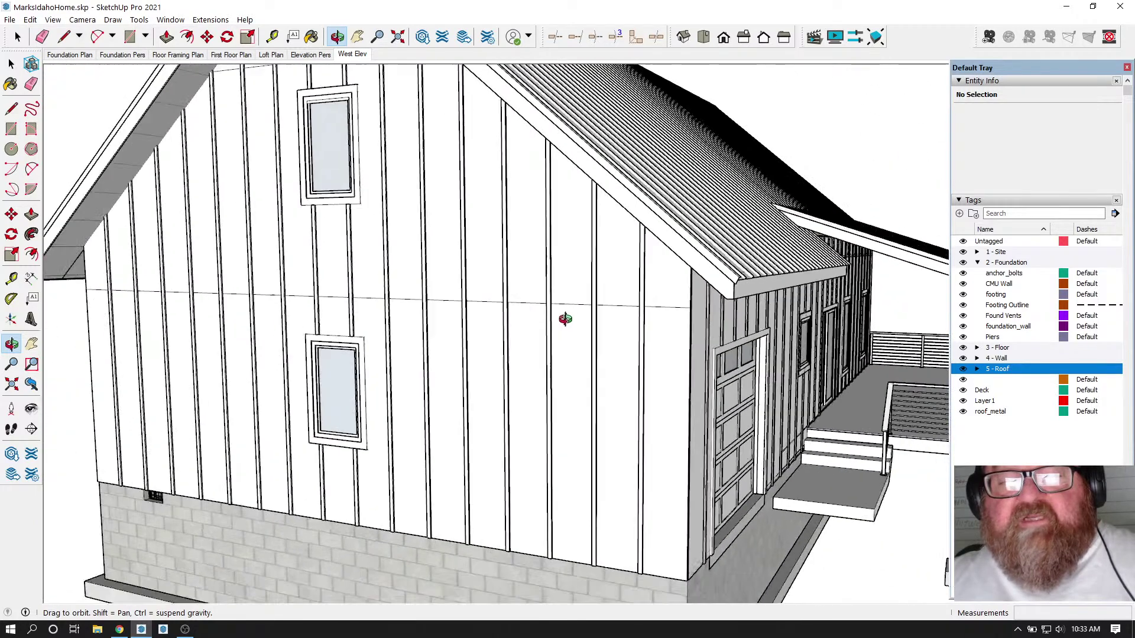
{"action": "scroll", "coordinate": [562, 320], "scroll_direction": "down", "scroll_amount": 2}
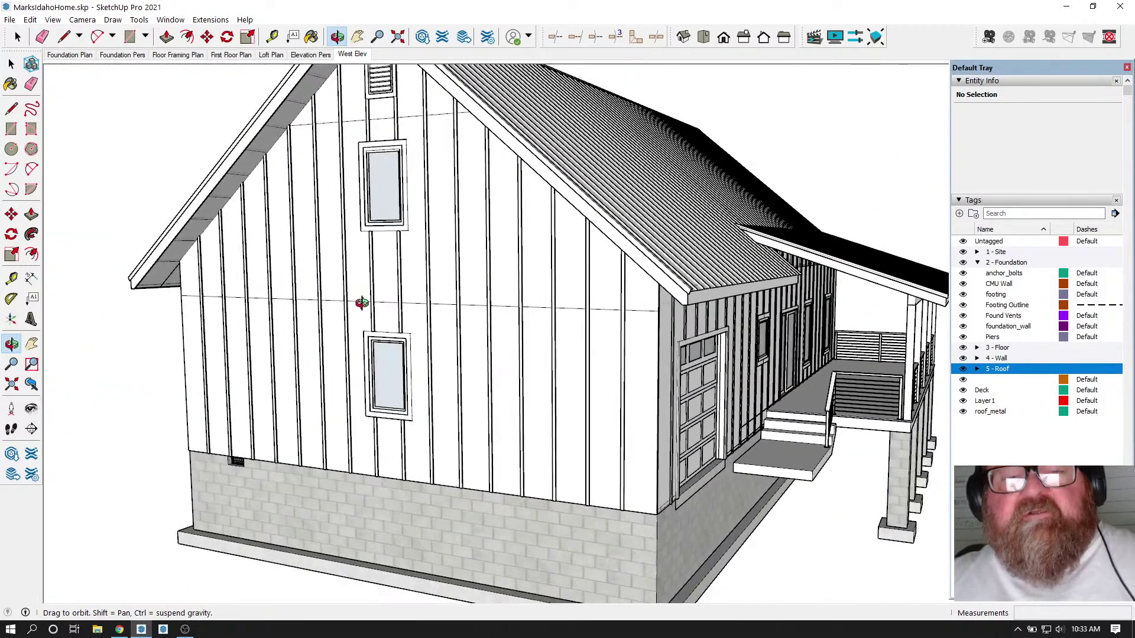
{"action": "scroll", "coordinate": [418, 147], "scroll_direction": "down", "scroll_amount": 2}
{"action": "scroll", "coordinate": [373, 172], "scroll_direction": "up", "scroll_amount": 4}
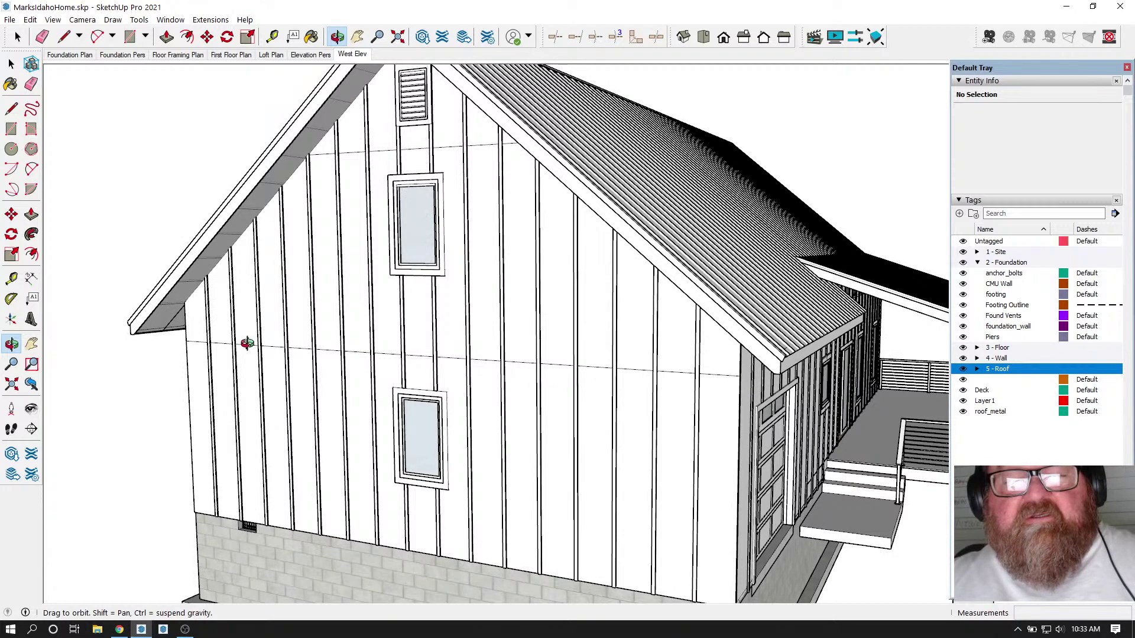
{"action": "scroll", "coordinate": [411, 356], "scroll_direction": "down", "scroll_amount": 3}
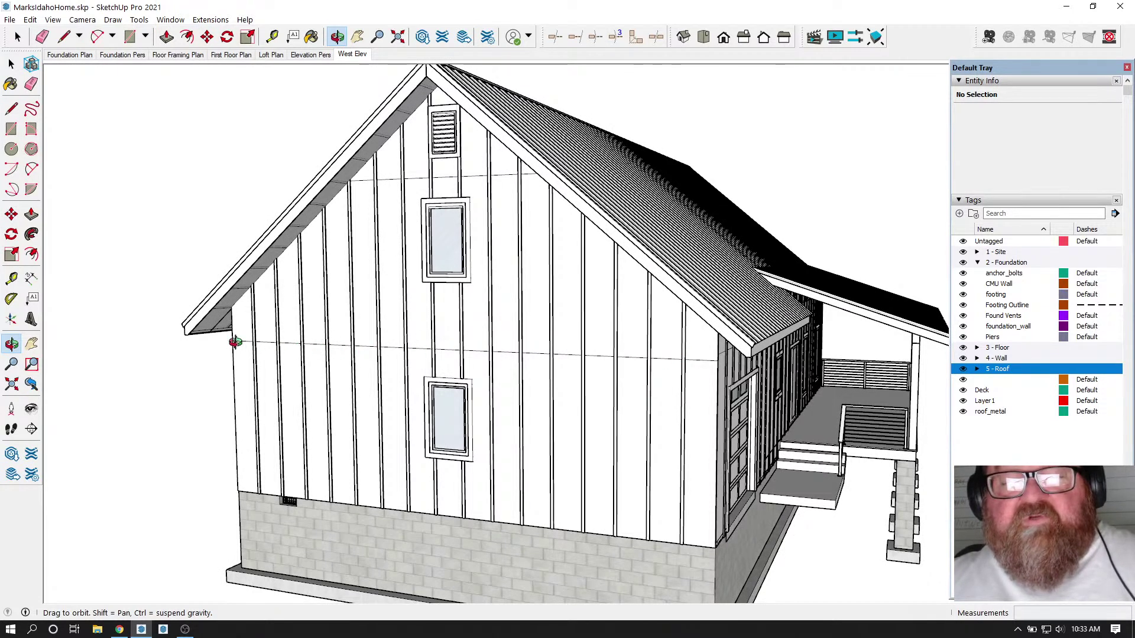
{"action": "left_click_drag", "start_coordinate": [467, 320], "coordinate": [480, 320]}
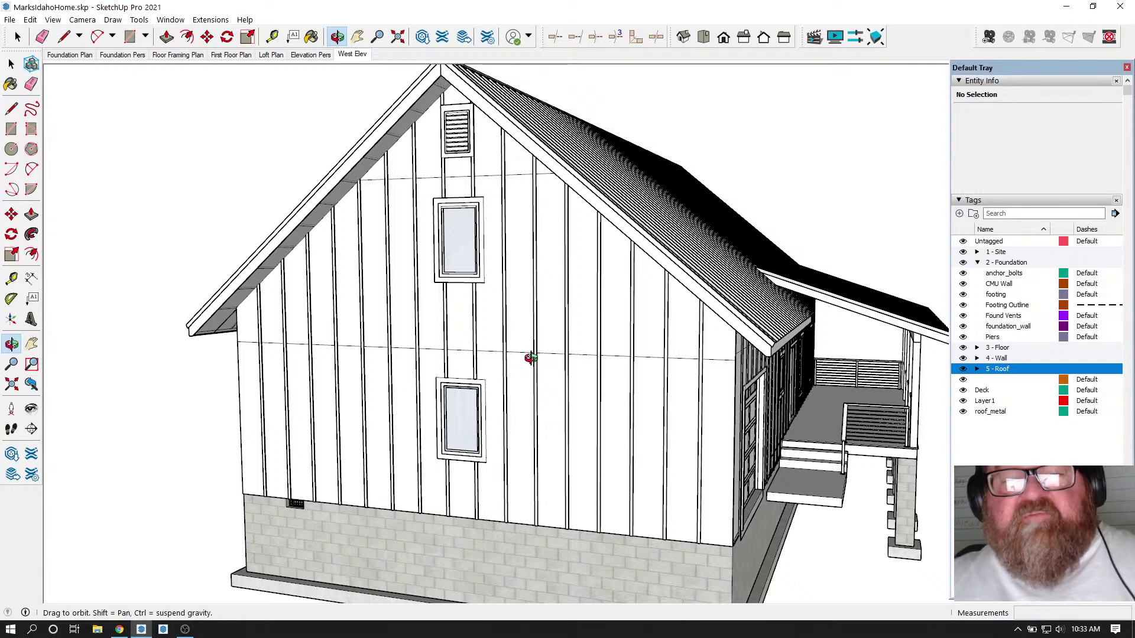
{"action": "left_click_drag", "start_coordinate": [566, 325], "coordinate": [550, 360]}
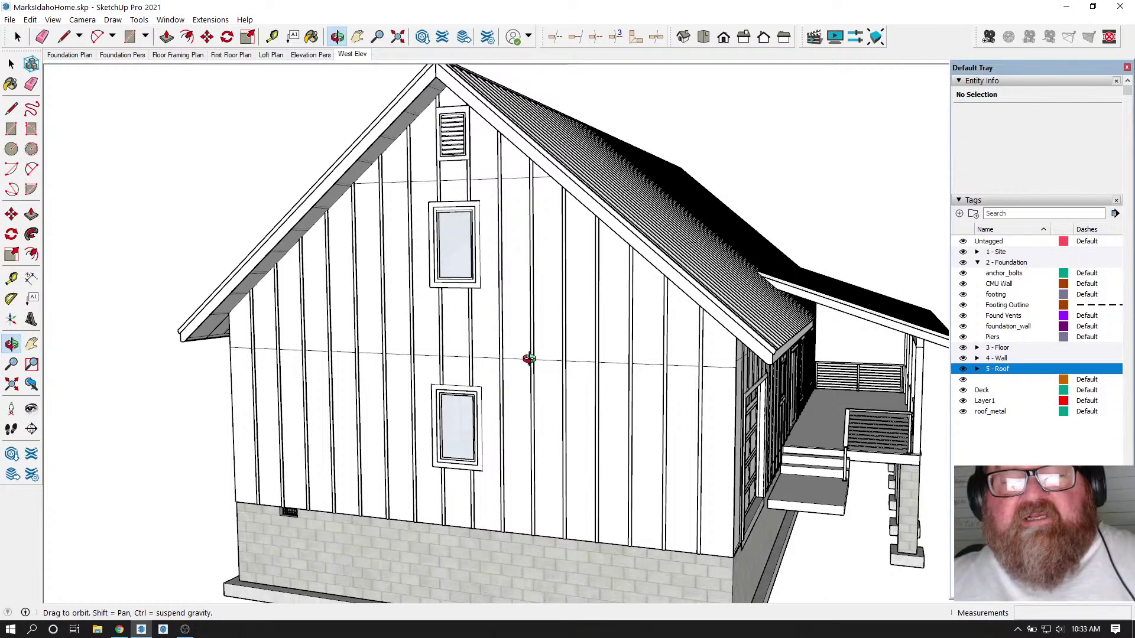
{"action": "left_click_drag", "start_coordinate": [586, 369], "coordinate": [586, 360]}
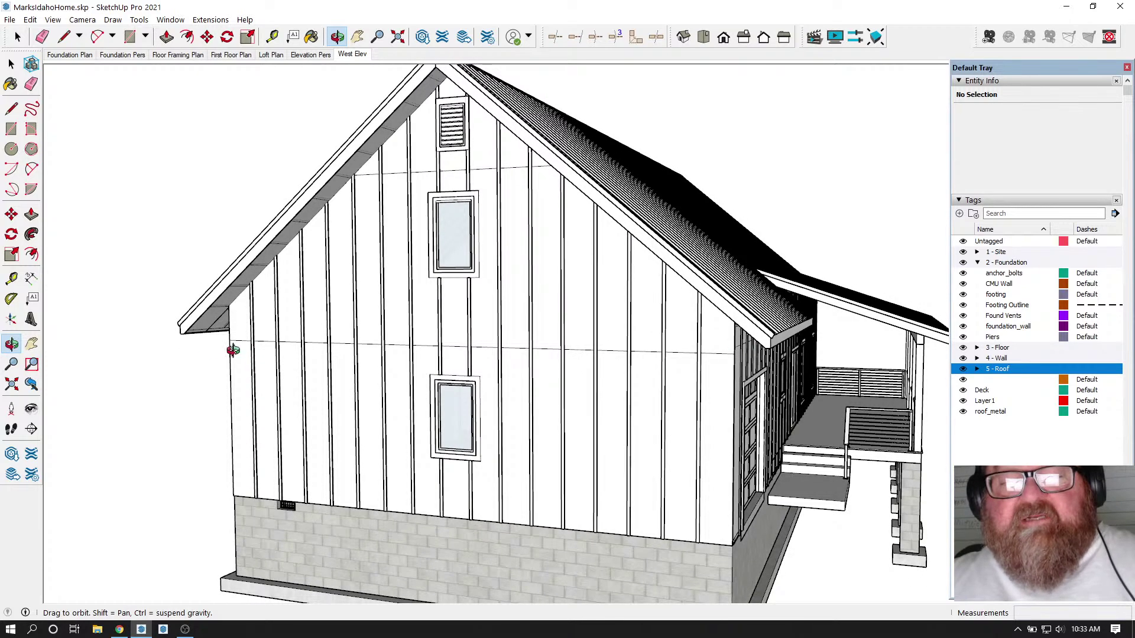
{"action": "left_click_drag", "start_coordinate": [580, 360], "coordinate": [426, 344]}
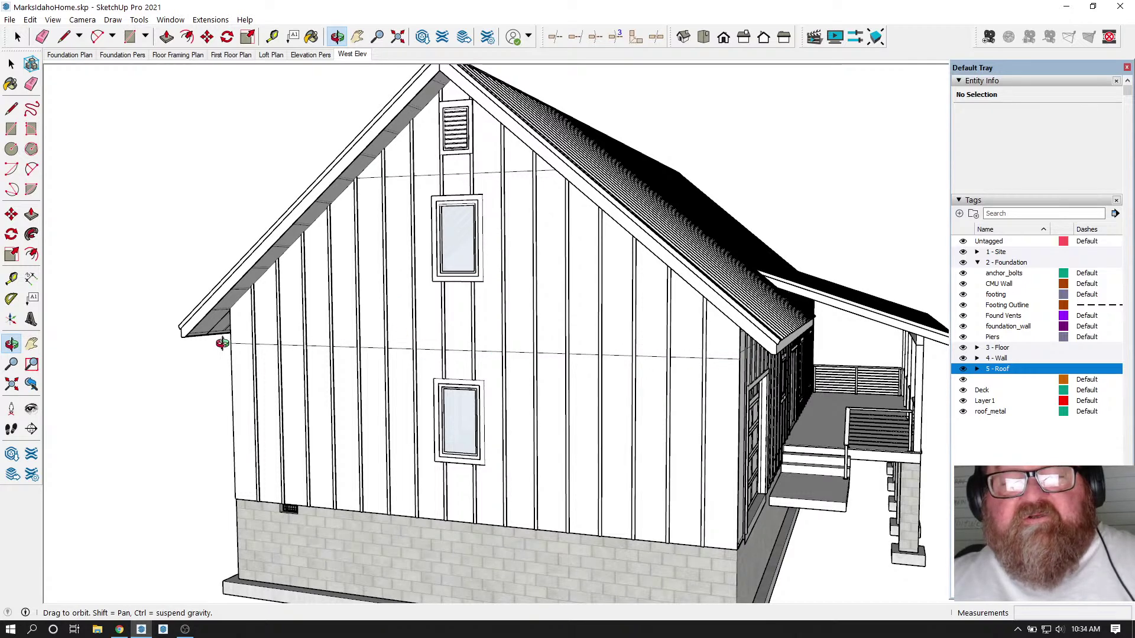
{"action": "scroll", "coordinate": [592, 363], "scroll_direction": "up", "scroll_amount": 1}
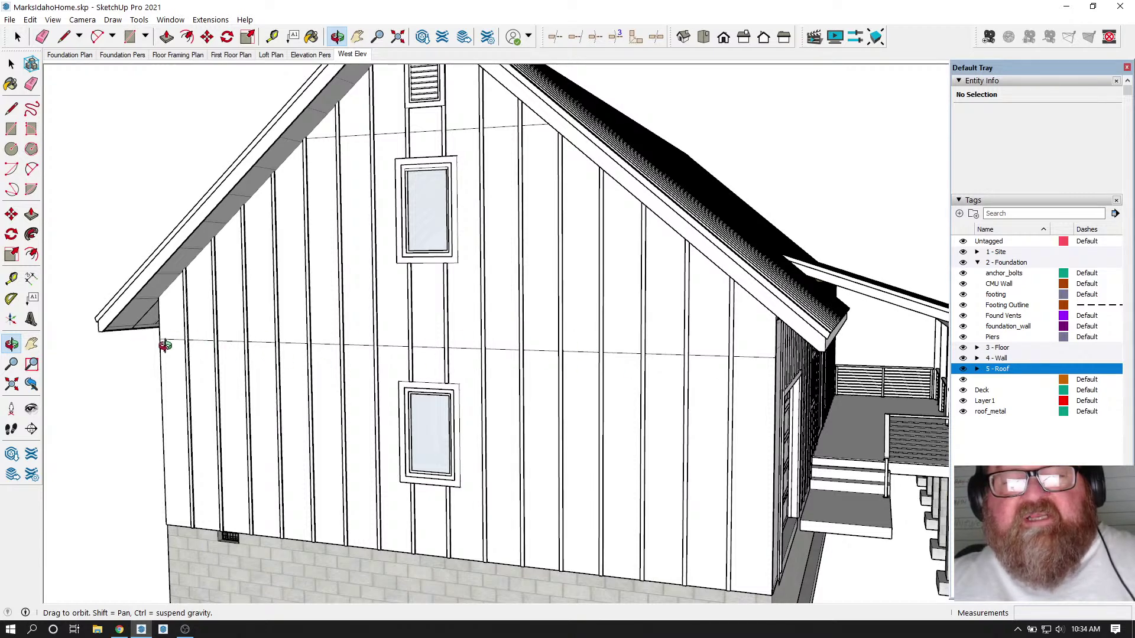
{"action": "scroll", "coordinate": [653, 398], "scroll_direction": "down", "scroll_amount": 1}
{"action": "left_click_drag", "start_coordinate": [567, 364], "coordinate": [432, 216]}
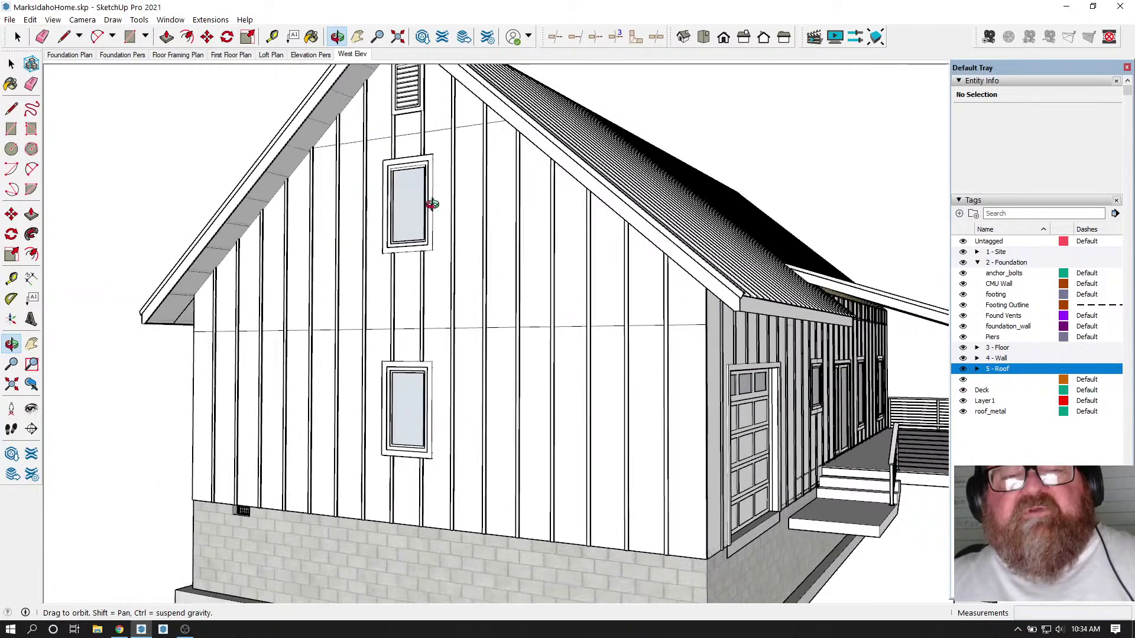
{"action": "left_click_drag", "start_coordinate": [365, 256], "coordinate": [455, 341]}
{"action": "scroll", "coordinate": [455, 341], "scroll_direction": "up", "scroll_amount": 5}
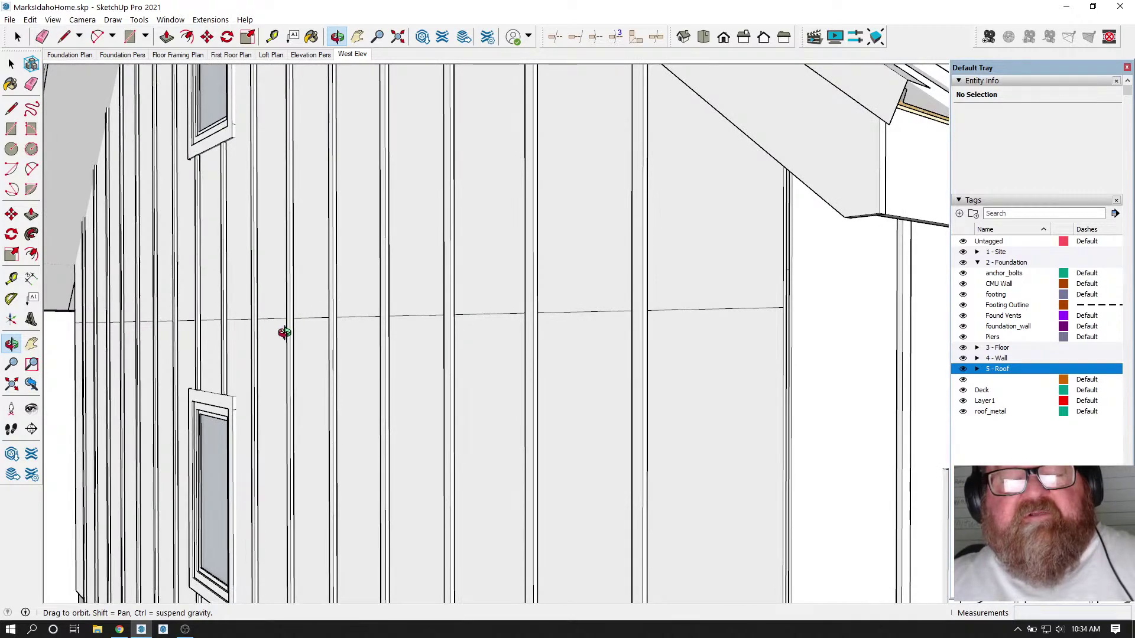
{"action": "scroll", "coordinate": [505, 362], "scroll_direction": "down", "scroll_amount": 2}
{"action": "left_click_drag", "start_coordinate": [484, 362], "coordinate": [587, 397]}
{"action": "scroll", "coordinate": [588, 399], "scroll_direction": "down", "scroll_amount": 2}
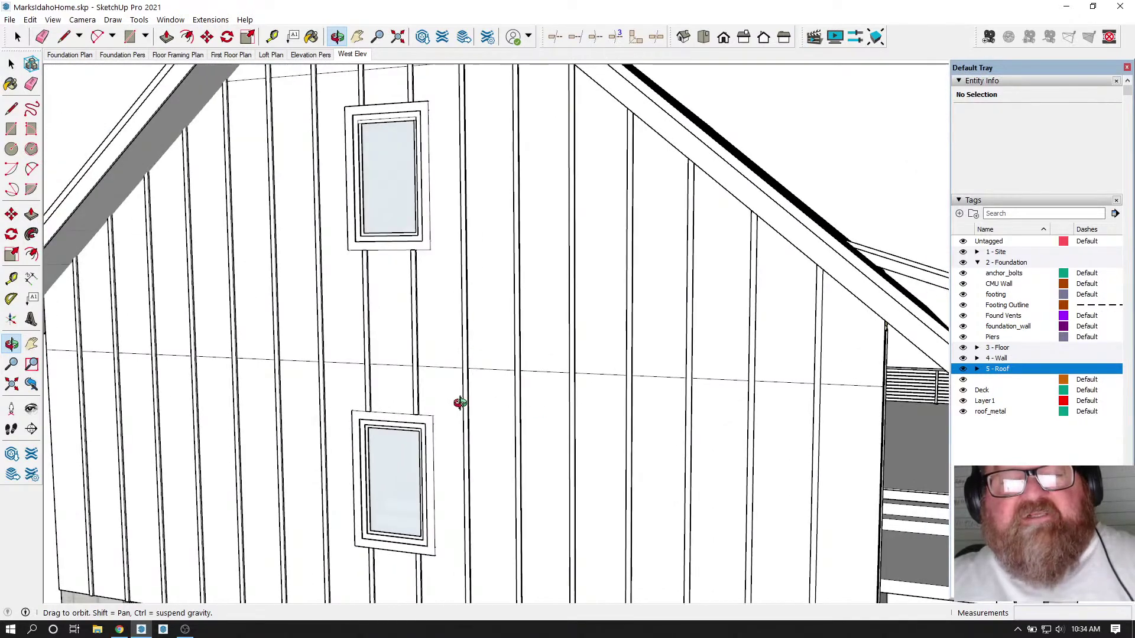
{"action": "scroll", "coordinate": [421, 387], "scroll_direction": "down", "scroll_amount": 2}
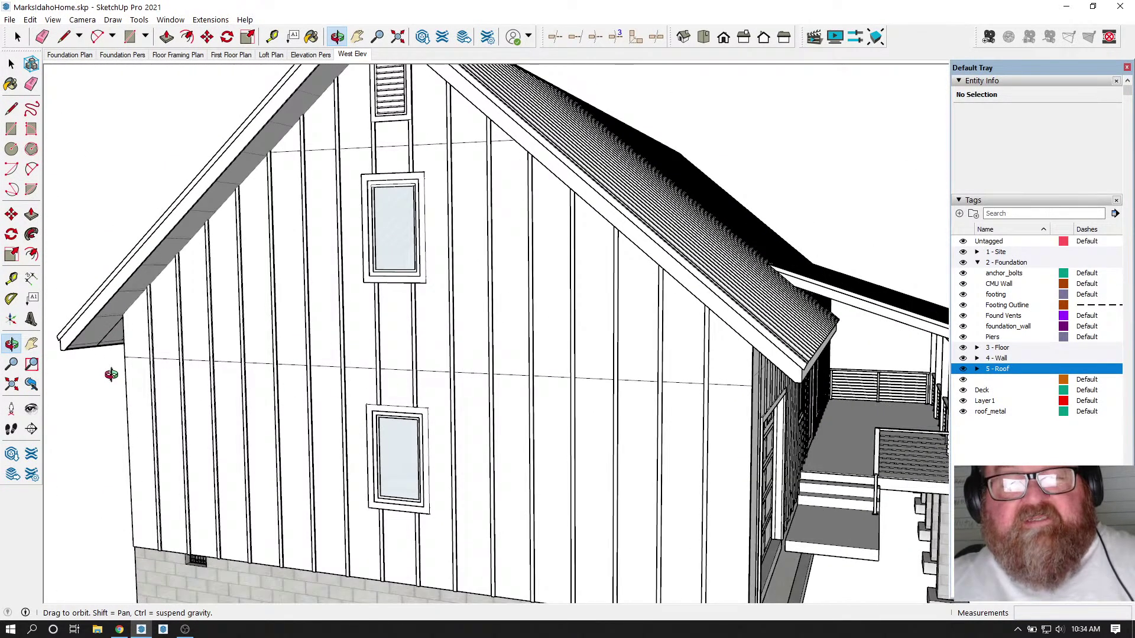
{"action": "scroll", "coordinate": [532, 413], "scroll_direction": "down", "scroll_amount": 3}
- Examine the horizontal trim band and batten ends on the deck-side gable, and the siding base along the foundation
{"action": "left_click_drag", "start_coordinate": [531, 413], "coordinate": [333, 405]}
{"action": "scroll", "coordinate": [333, 405], "scroll_direction": "up", "scroll_amount": 3}
{"action": "scroll", "coordinate": [333, 405], "scroll_direction": "down", "scroll_amount": 3}
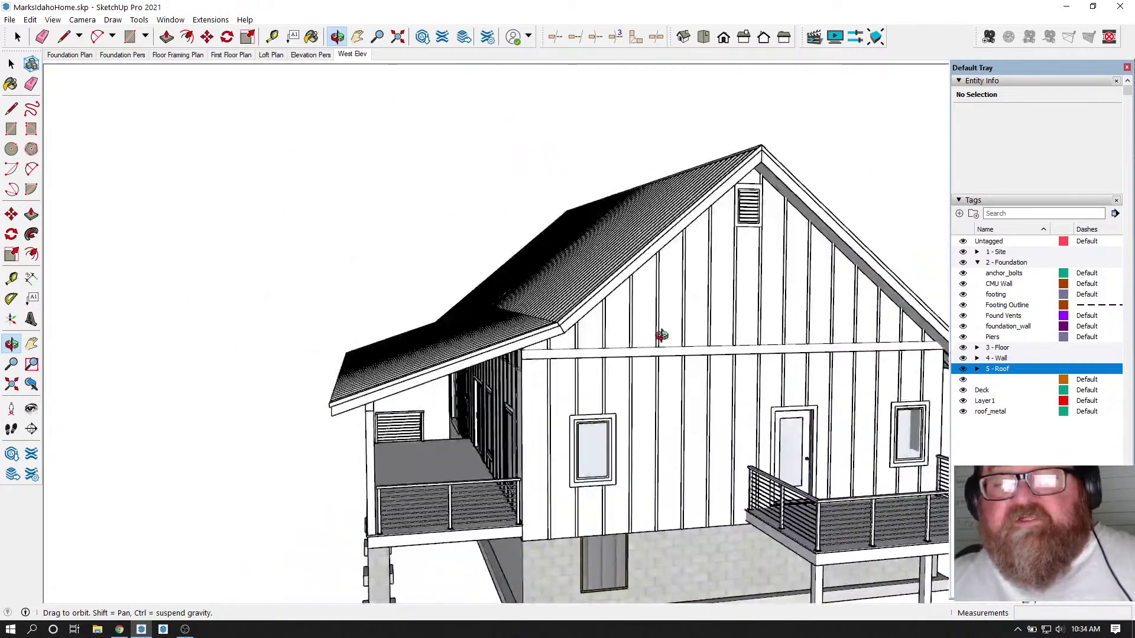
{"action": "scroll", "coordinate": [509, 366], "scroll_direction": "down", "scroll_amount": 1}
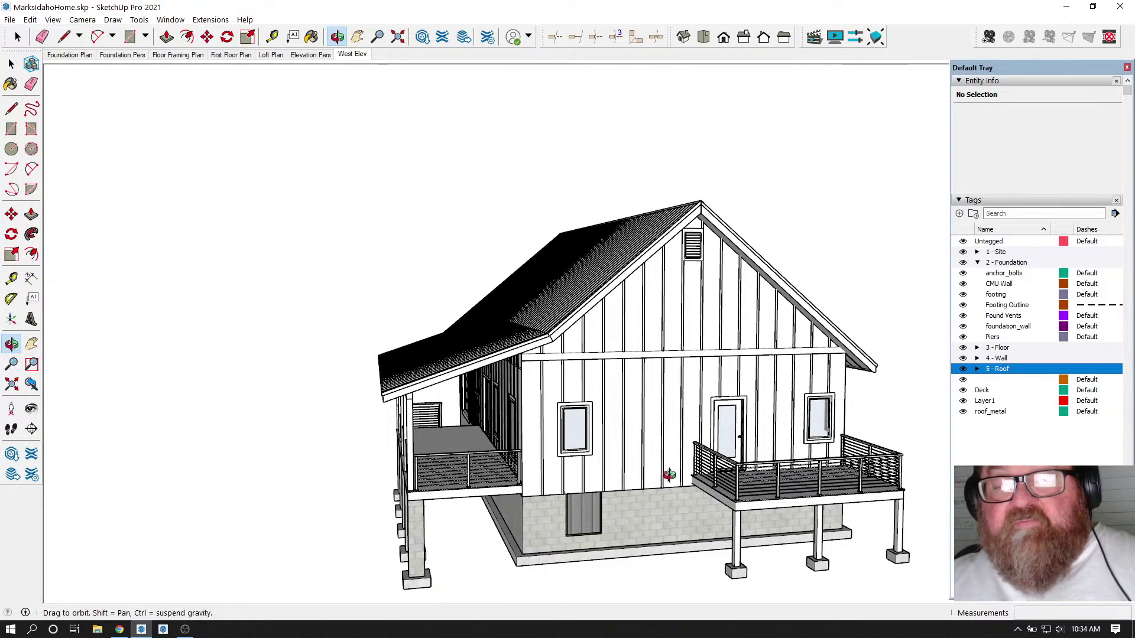
{"action": "scroll", "coordinate": [584, 430], "scroll_direction": "up", "scroll_amount": 2}
{"action": "scroll", "coordinate": [516, 351], "scroll_direction": "up", "scroll_amount": 4}
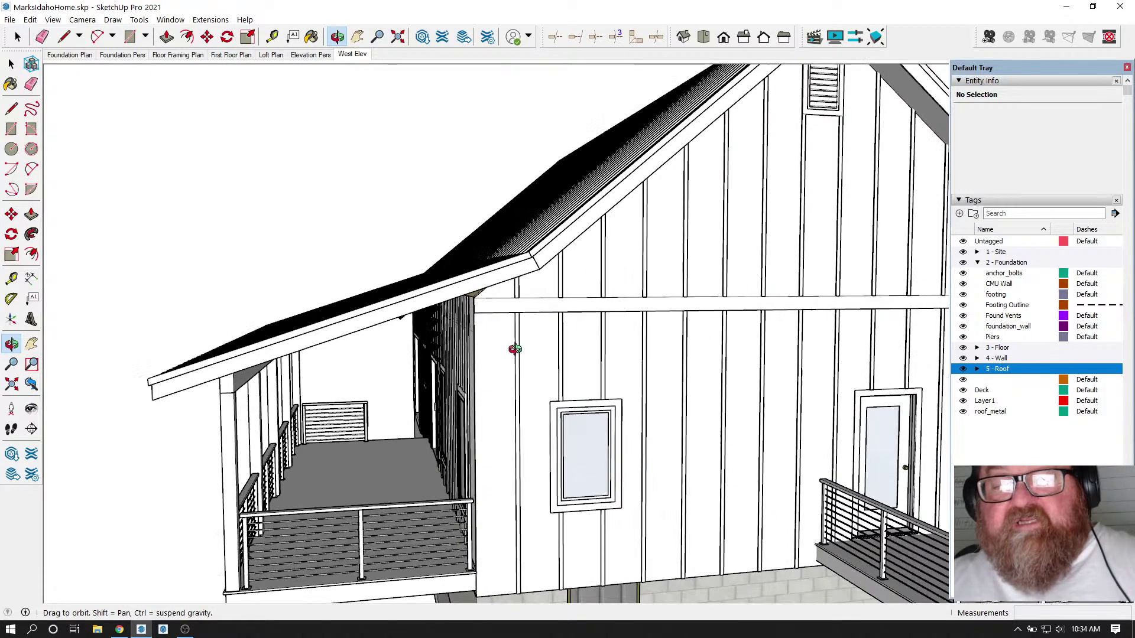
{"action": "scroll", "coordinate": [540, 308], "scroll_direction": "down", "scroll_amount": 6}
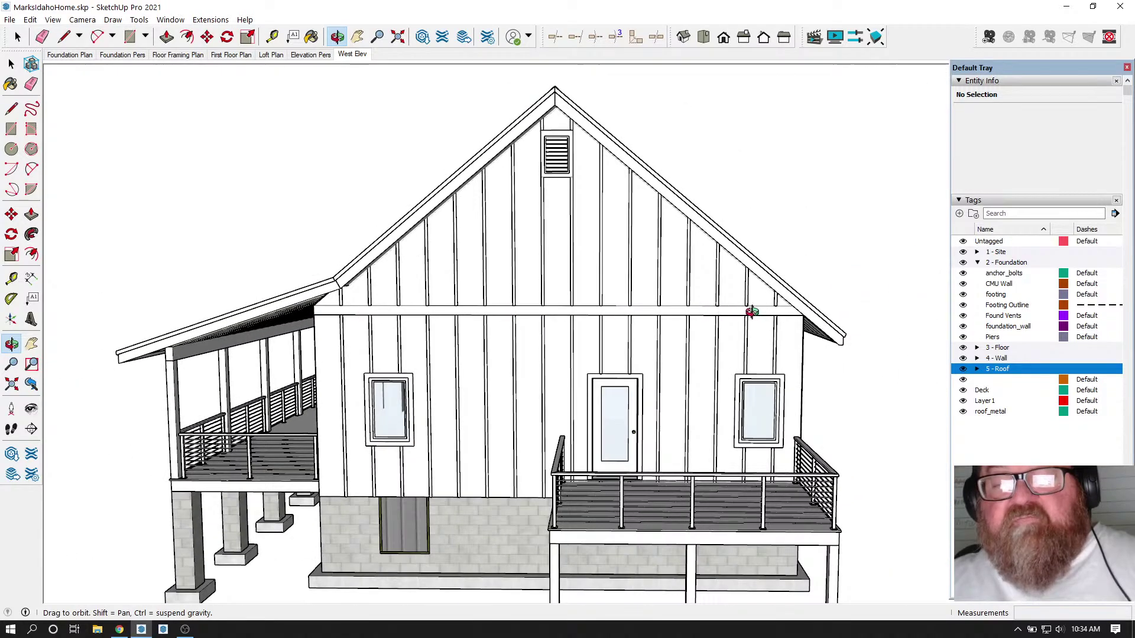
{"action": "scroll", "coordinate": [537, 313], "scroll_direction": "up", "scroll_amount": 8}
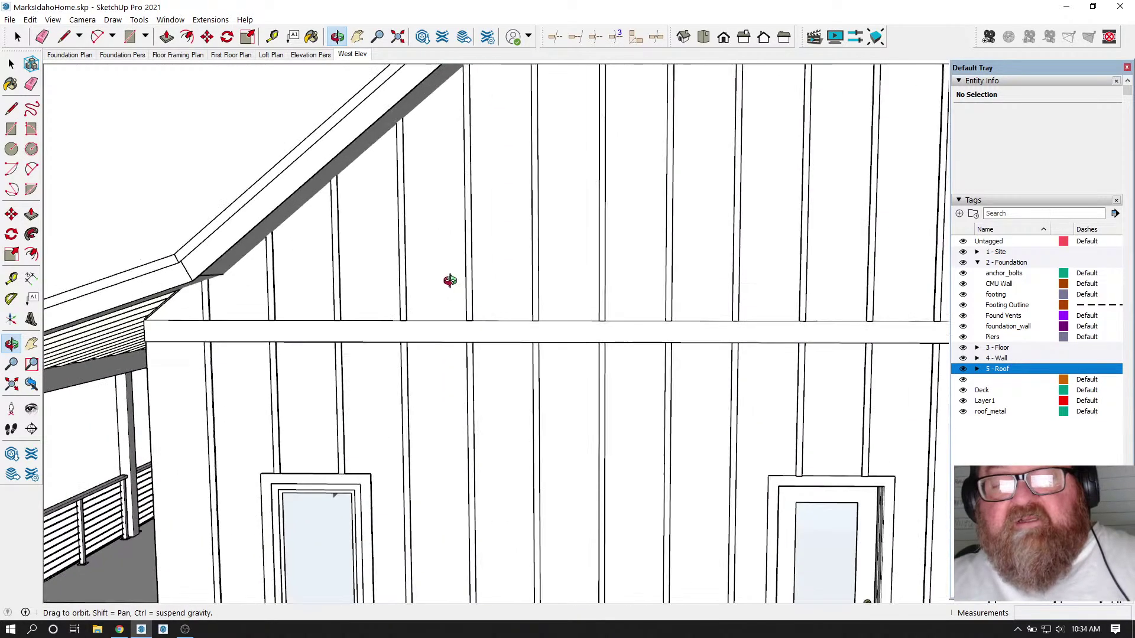
{"action": "left_click_drag", "start_coordinate": [421, 335], "coordinate": [140, 349]}
{"action": "scroll", "coordinate": [256, 380], "scroll_direction": "up", "scroll_amount": 5}
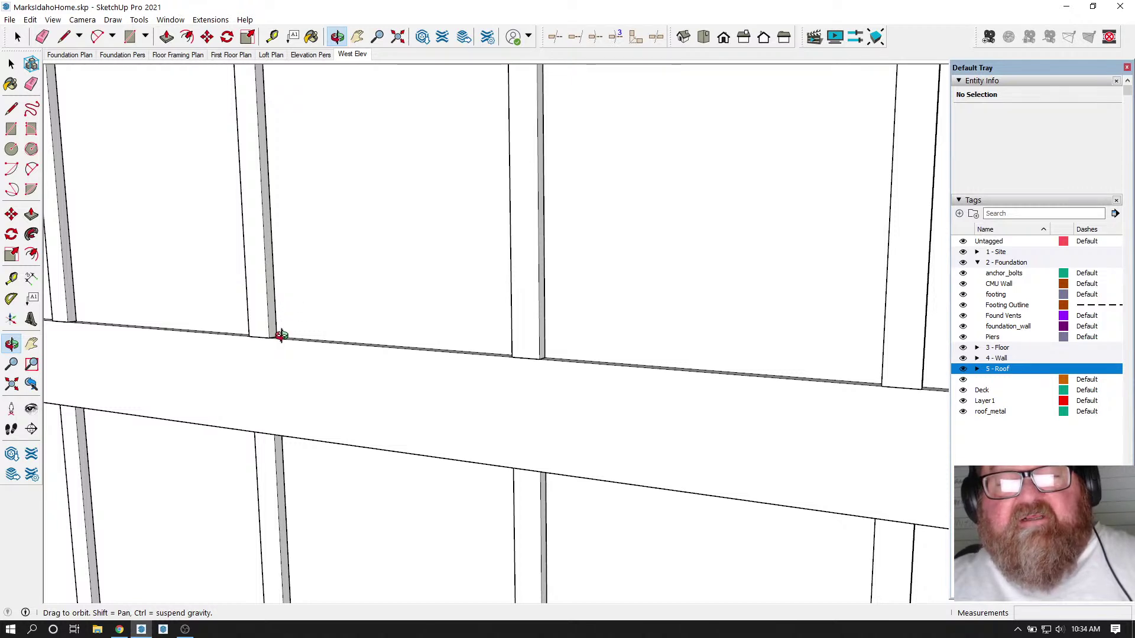
{"action": "scroll", "coordinate": [264, 355], "scroll_direction": "up", "scroll_amount": 6}
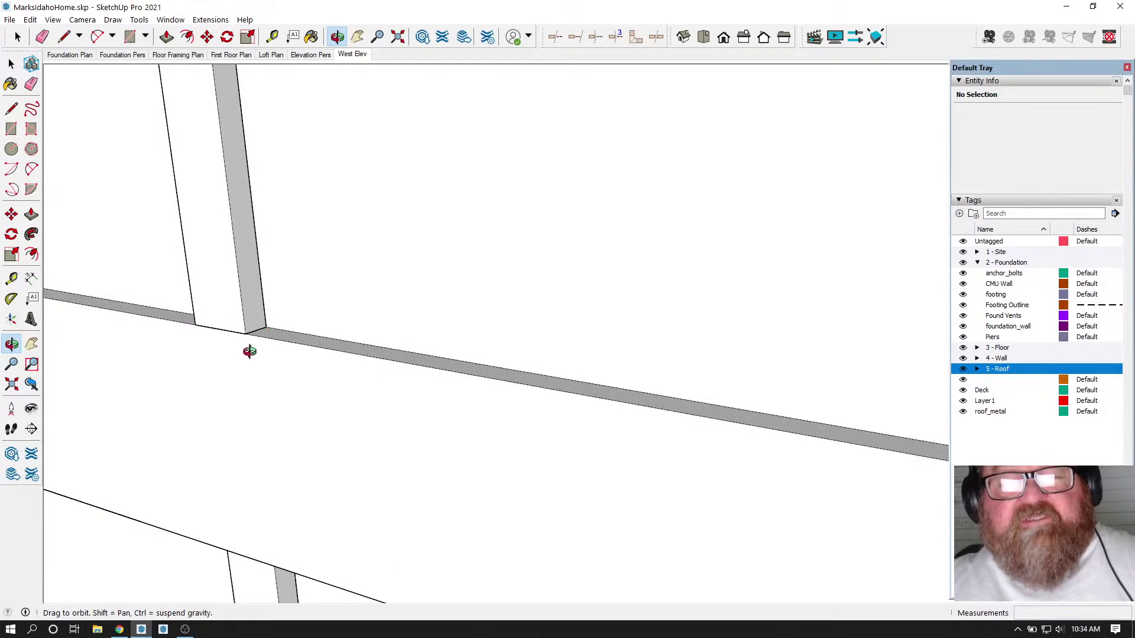
{"action": "scroll", "coordinate": [349, 352], "scroll_direction": "down", "scroll_amount": 2}
{"action": "scroll", "coordinate": [451, 358], "scroll_direction": "down", "scroll_amount": 6}
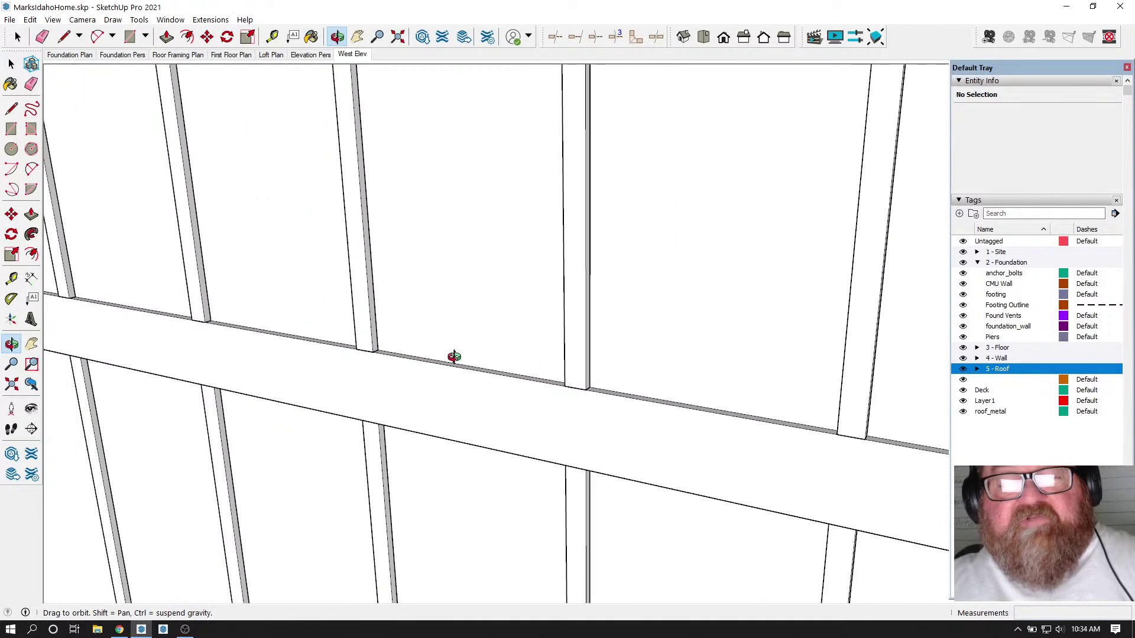
{"action": "scroll", "coordinate": [453, 358], "scroll_direction": "down", "scroll_amount": 3}
{"action": "left_click_drag", "start_coordinate": [387, 357], "coordinate": [206, 335]}
{"action": "scroll", "coordinate": [239, 330], "scroll_direction": "down", "scroll_amount": 2}
{"action": "scroll", "coordinate": [286, 325], "scroll_direction": "down", "scroll_amount": 2}
{"action": "left_click_drag", "start_coordinate": [435, 342], "coordinate": [346, 266]}
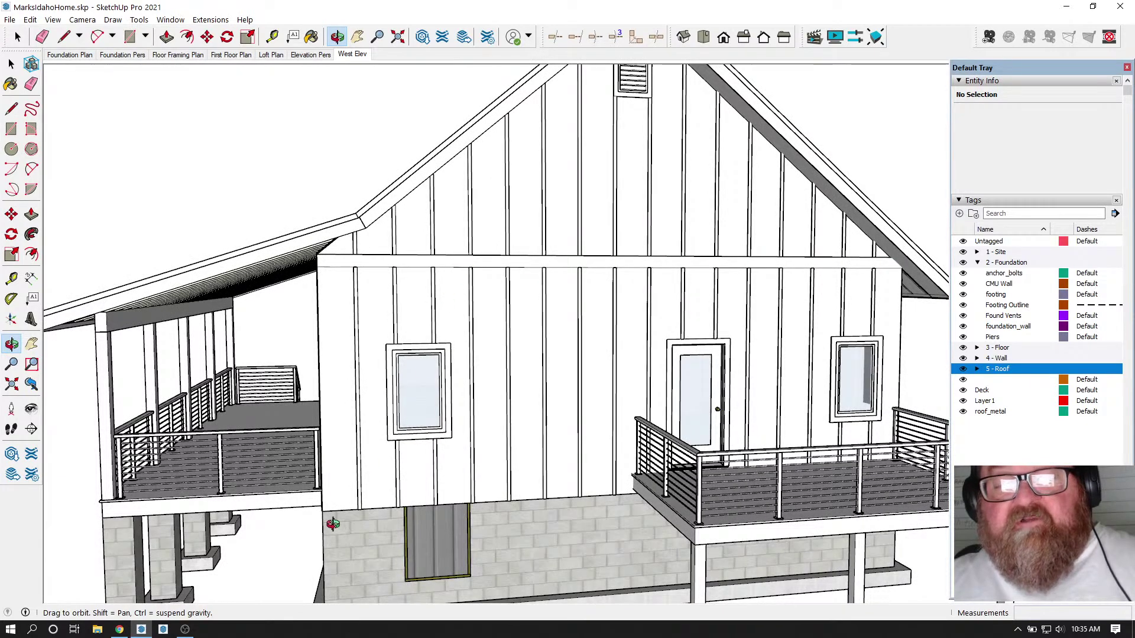
{"action": "left_click_drag", "start_coordinate": [445, 500], "coordinate": [319, 470]}
{"action": "left_click_drag", "start_coordinate": [438, 374], "coordinate": [473, 439]}
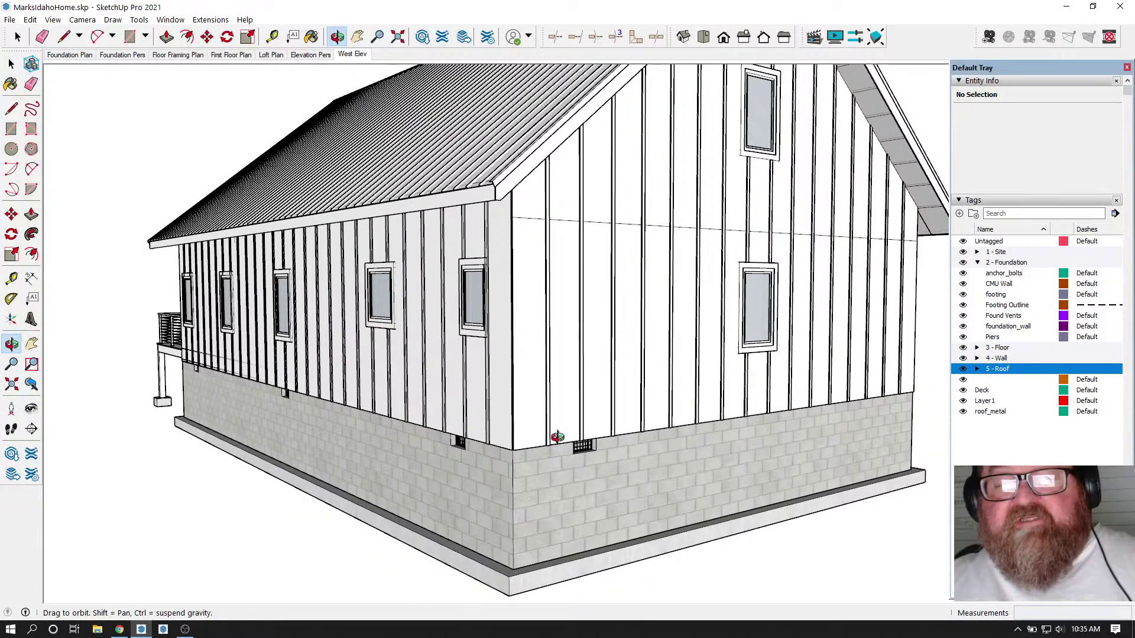
- Examine the two-window gable's batten siding, horizontal panel joints, louvered vent and rake overhang from both sides in perspective
{"action": "left_click_drag", "start_coordinate": [760, 390], "coordinate": [295, 429]}
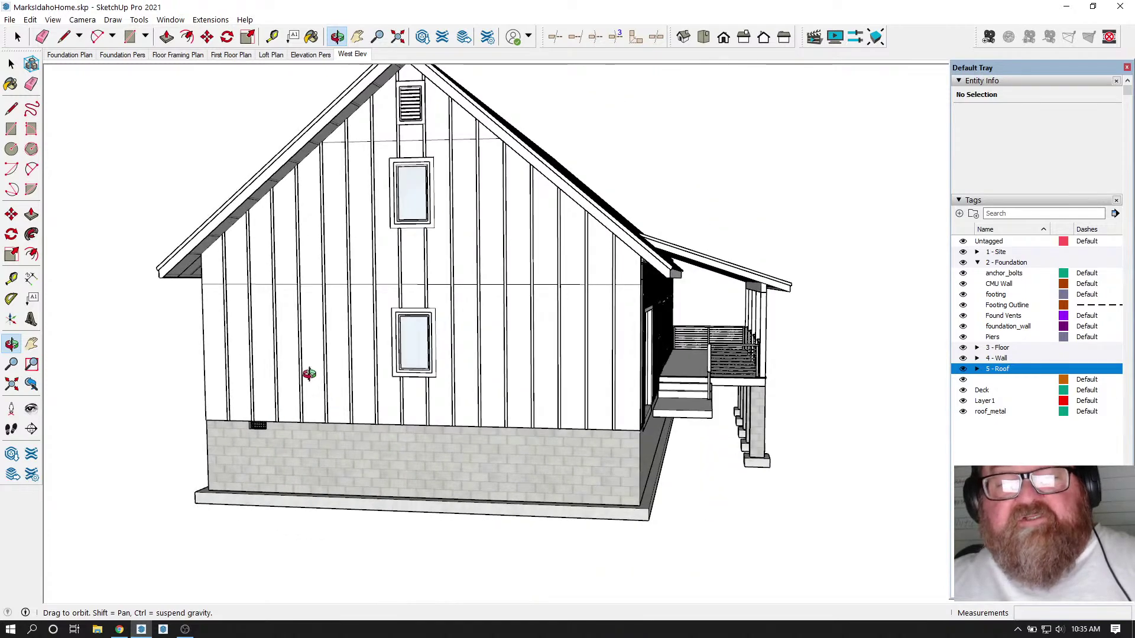
{"action": "left_click_drag", "start_coordinate": [406, 182], "coordinate": [454, 381]}
{"action": "left_click_drag", "start_coordinate": [657, 415], "coordinate": [504, 511]}
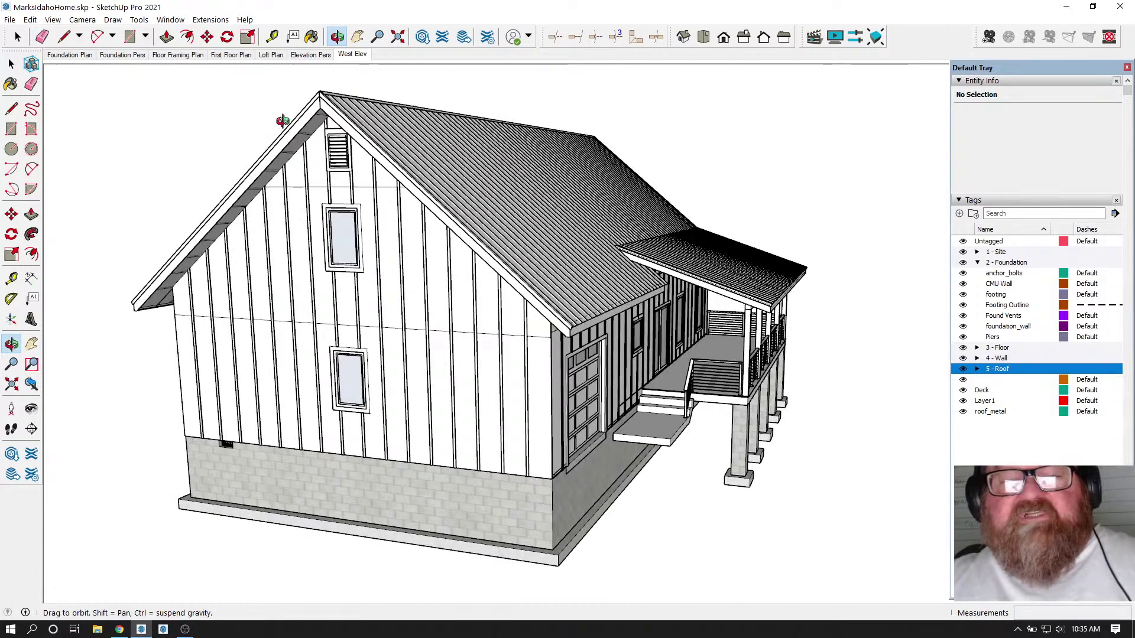
{"action": "left_click_drag", "start_coordinate": [413, 271], "coordinate": [472, 331]}
{"action": "left_click_drag", "start_coordinate": [513, 386], "coordinate": [452, 396]}
{"action": "left_click_drag", "start_coordinate": [317, 195], "coordinate": [380, 263]}
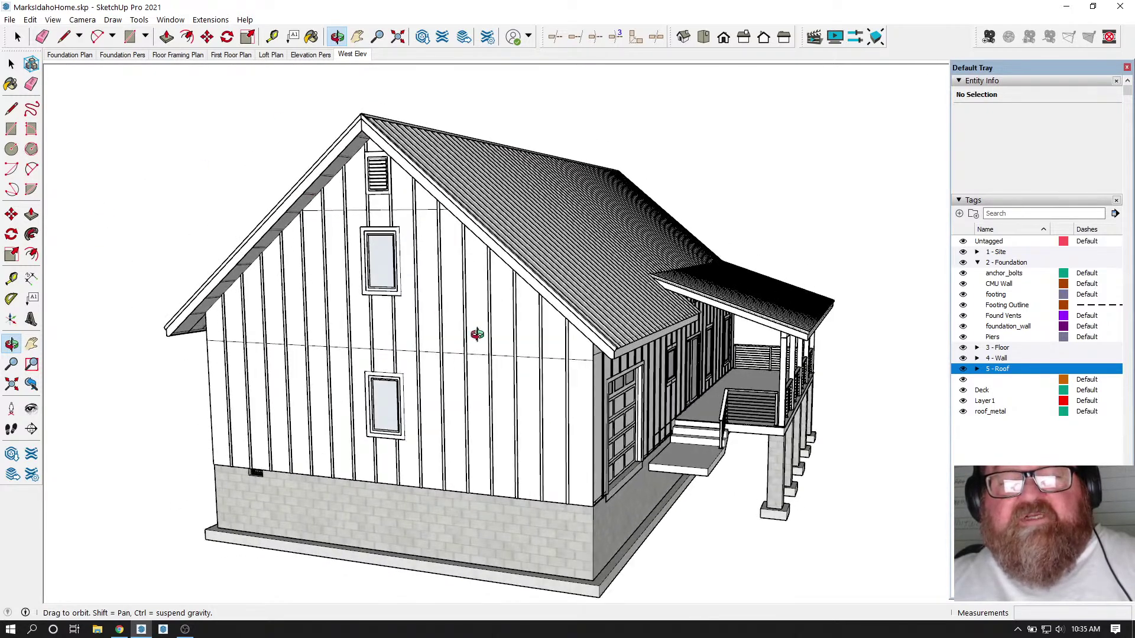
{"action": "left_click_drag", "start_coordinate": [440, 318], "coordinate": [495, 337]}
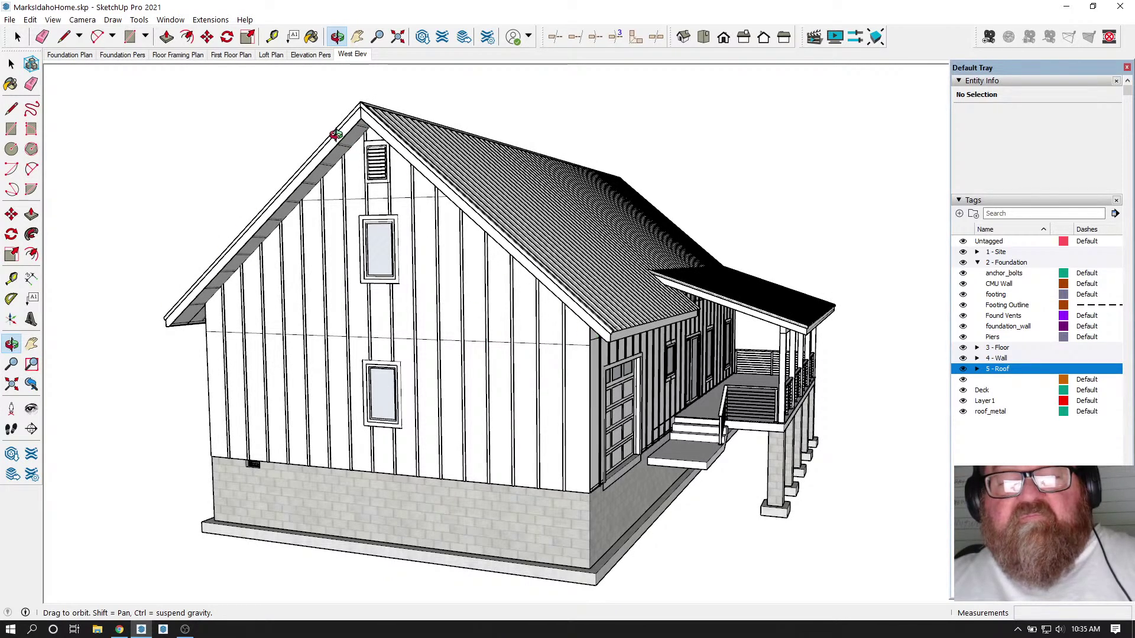
{"action": "left_click_drag", "start_coordinate": [478, 385], "coordinate": [484, 372]}
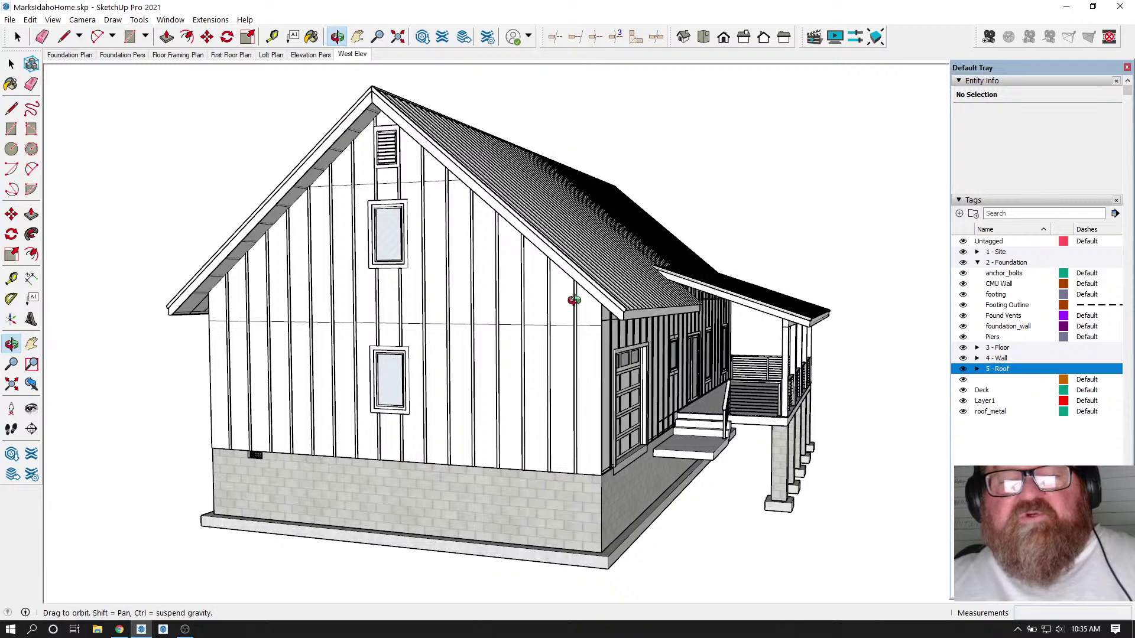
{"action": "left_click_drag", "start_coordinate": [609, 256], "coordinate": [355, 320]}
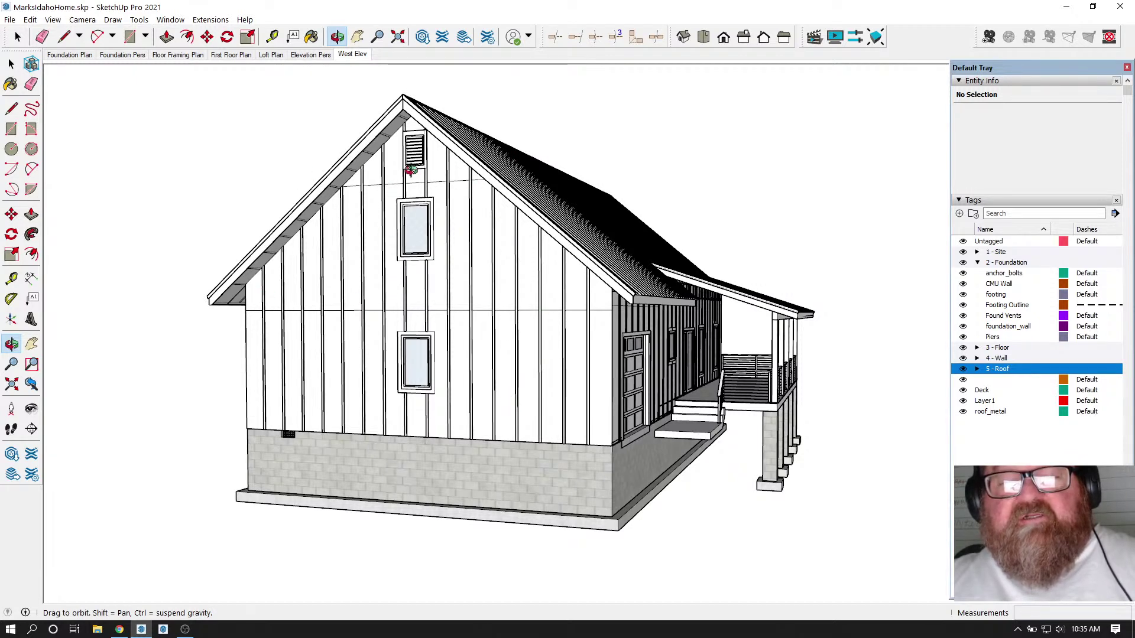
{"action": "left_click_drag", "start_coordinate": [535, 387], "coordinate": [527, 410]}
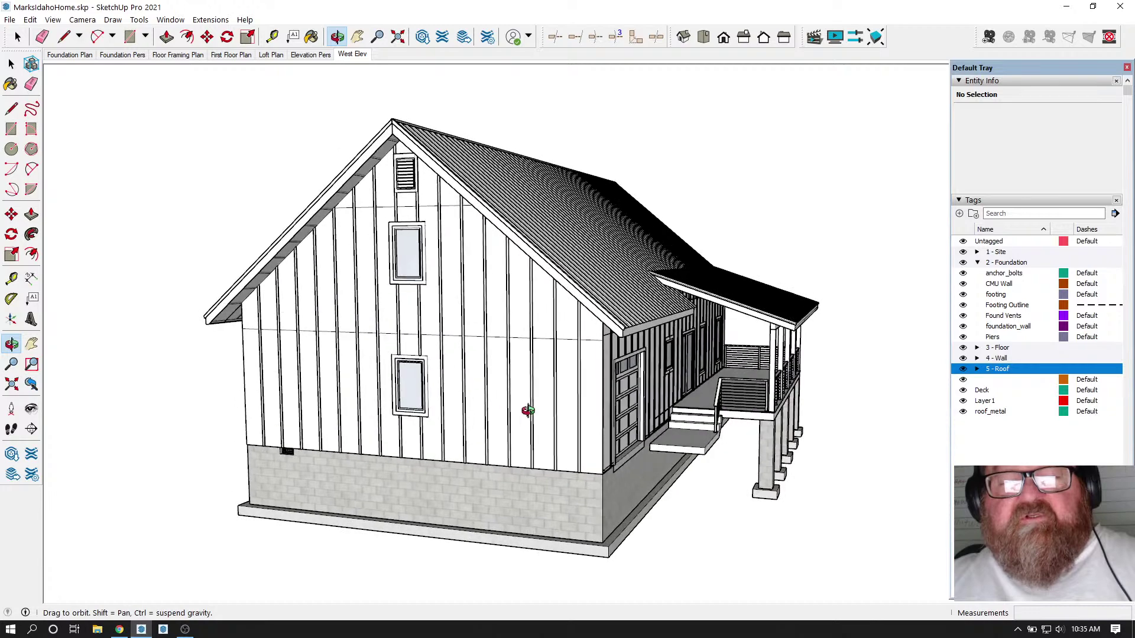
{"action": "left_click_drag", "start_coordinate": [327, 290], "coordinate": [353, 317]}
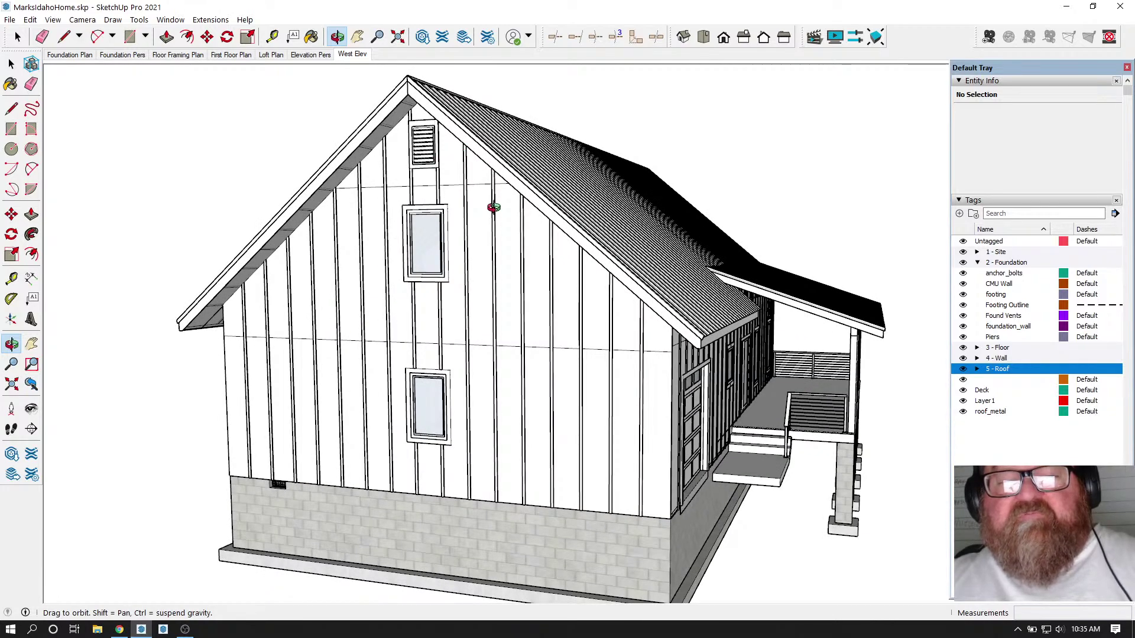
{"action": "left_click_drag", "start_coordinate": [419, 278], "coordinate": [433, 311]}
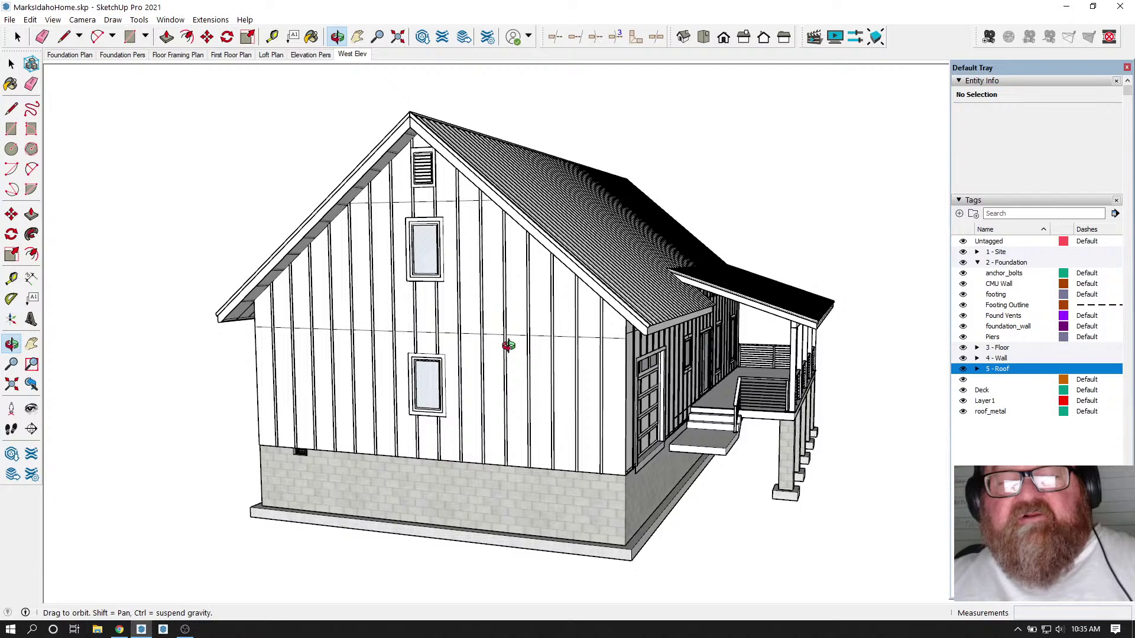
{"action": "left_click_drag", "start_coordinate": [509, 347], "coordinate": [491, 343]}
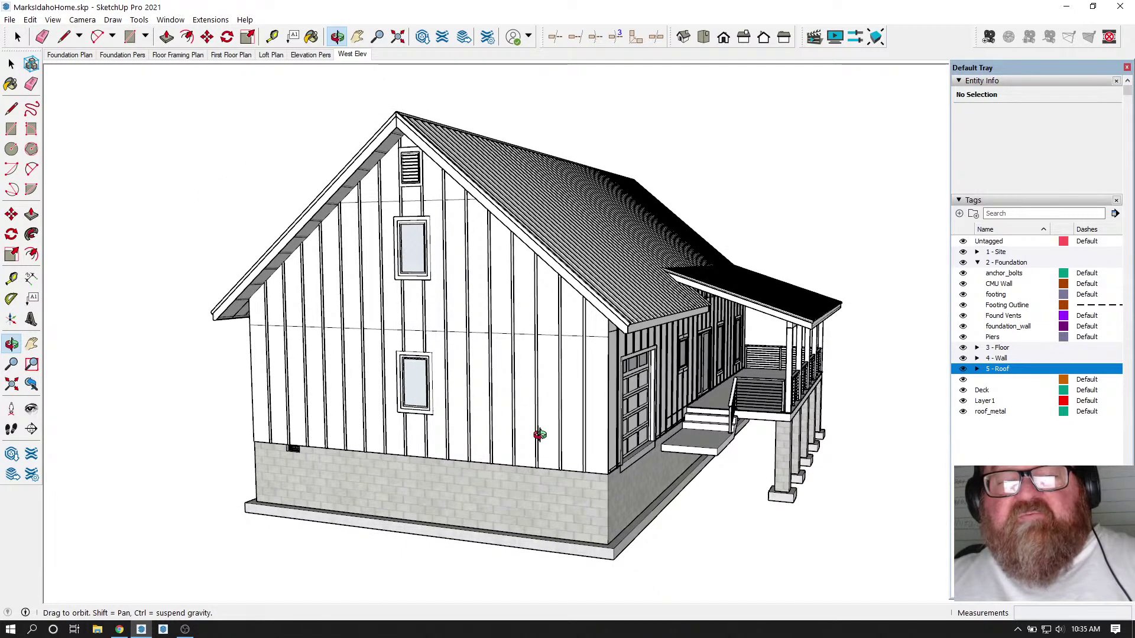
- Examine the garage-door side, the covered deck and the deck-side gable with its trim band, circling the house back to the two-window gable
{"action": "left_click_drag", "start_coordinate": [607, 395], "coordinate": [437, 427]}
{"action": "scroll", "coordinate": [395, 399], "scroll_direction": "up", "scroll_amount": 2}
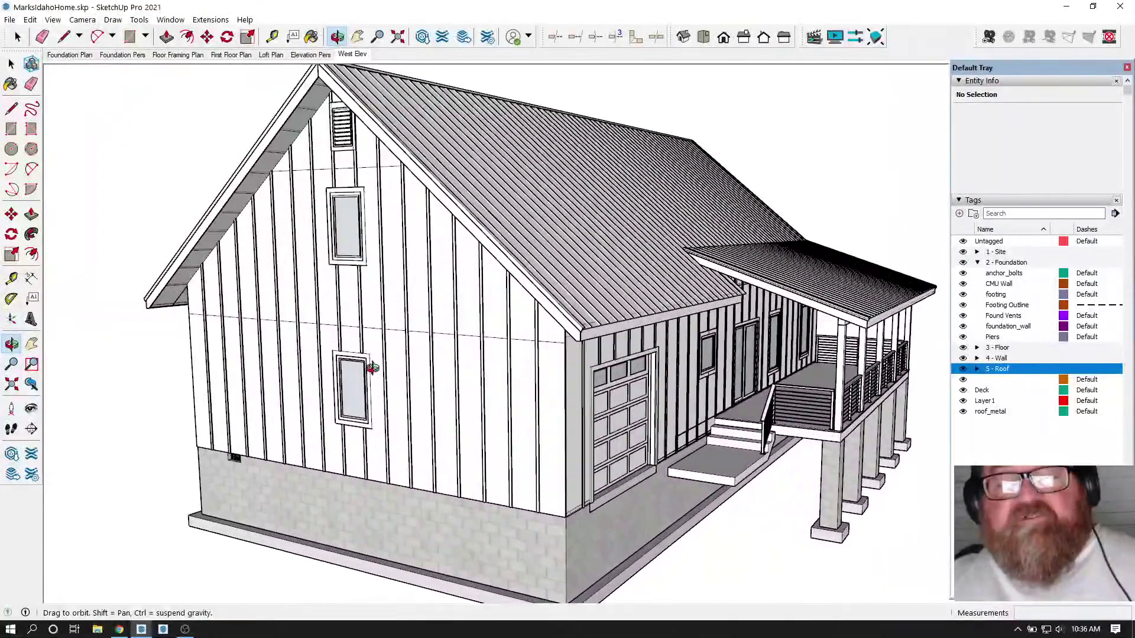
{"action": "left_click_drag", "start_coordinate": [596, 408], "coordinate": [441, 355]}
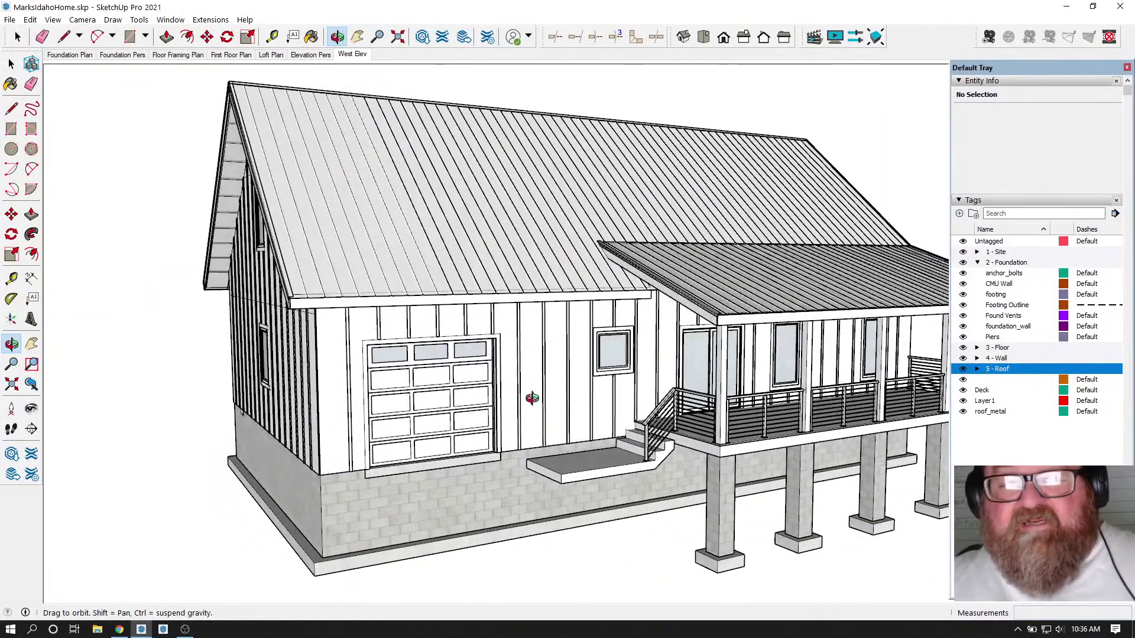
{"action": "left_click_drag", "start_coordinate": [608, 400], "coordinate": [679, 434]}
{"action": "left_click_drag", "start_coordinate": [736, 386], "coordinate": [532, 394]}
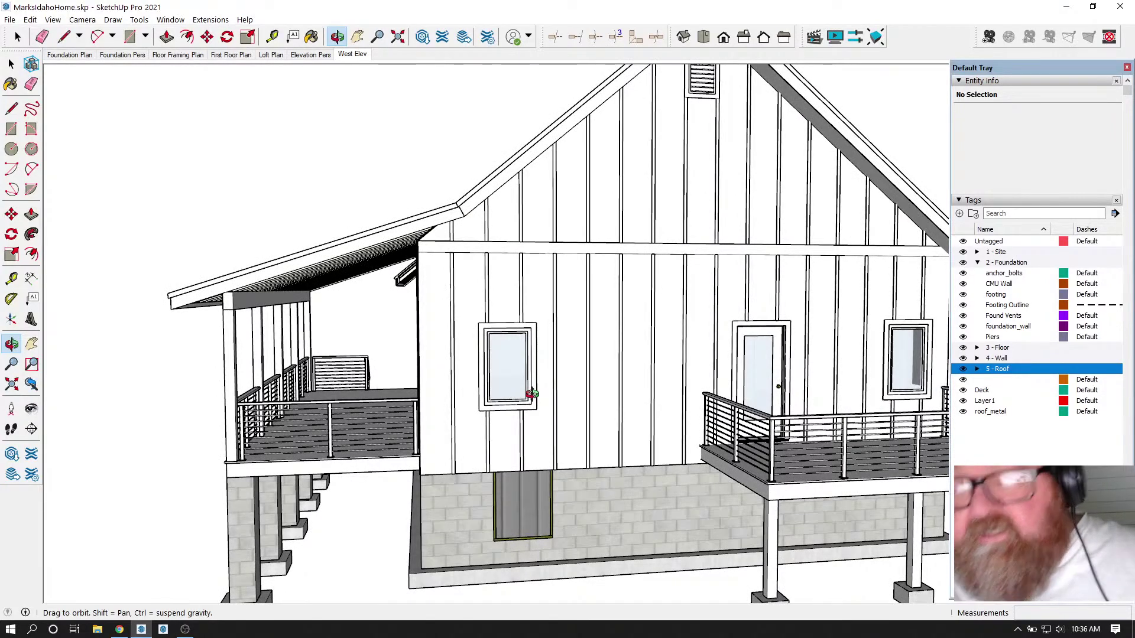
{"action": "scroll", "coordinate": [593, 392], "scroll_direction": "down", "scroll_amount": 3}
{"action": "scroll", "coordinate": [578, 388], "scroll_direction": "down", "scroll_amount": 2}
{"action": "mouse_move", "coordinate": [577, 388]}
{"action": "left_mouse_down"}
{"action": "mouse_move", "coordinate": [767, 341]}
{"action": "mouse_move", "coordinate": [580, 372]}
{"action": "left_mouse_up"}
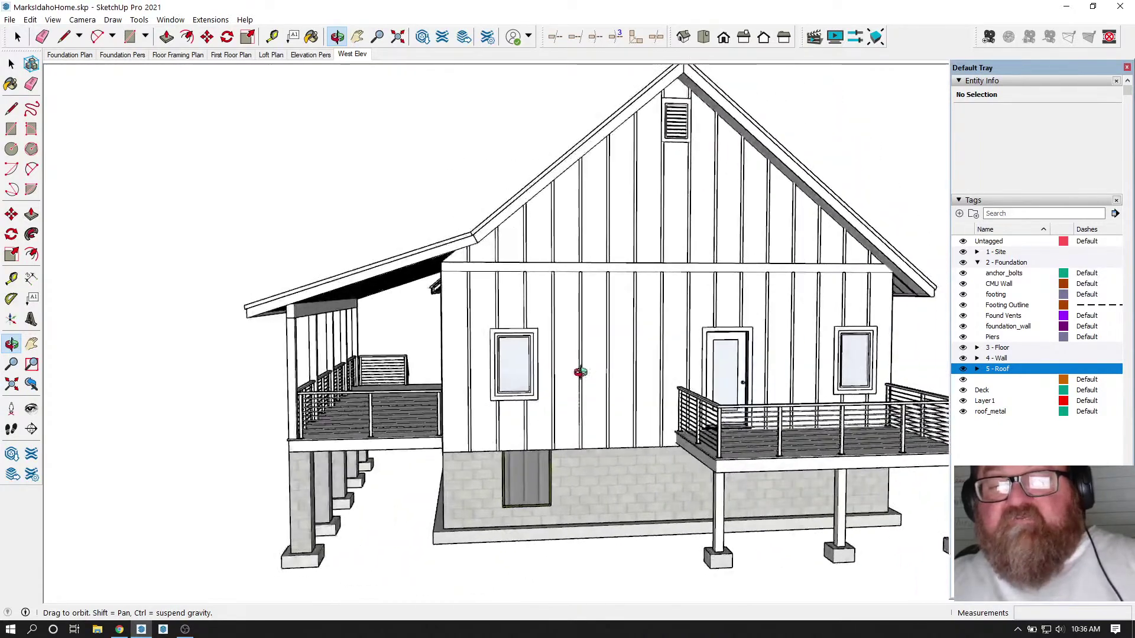
{"action": "left_click_drag", "start_coordinate": [757, 340], "coordinate": [485, 348]}
{"action": "scroll", "coordinate": [485, 348], "scroll_direction": "down", "scroll_amount": 1}
{"action": "left_click_drag", "start_coordinate": [704, 362], "coordinate": [414, 372]}
{"action": "scroll", "coordinate": [414, 372], "scroll_direction": "down", "scroll_amount": 1}
{"action": "left_click_drag", "start_coordinate": [709, 400], "coordinate": [408, 403]}
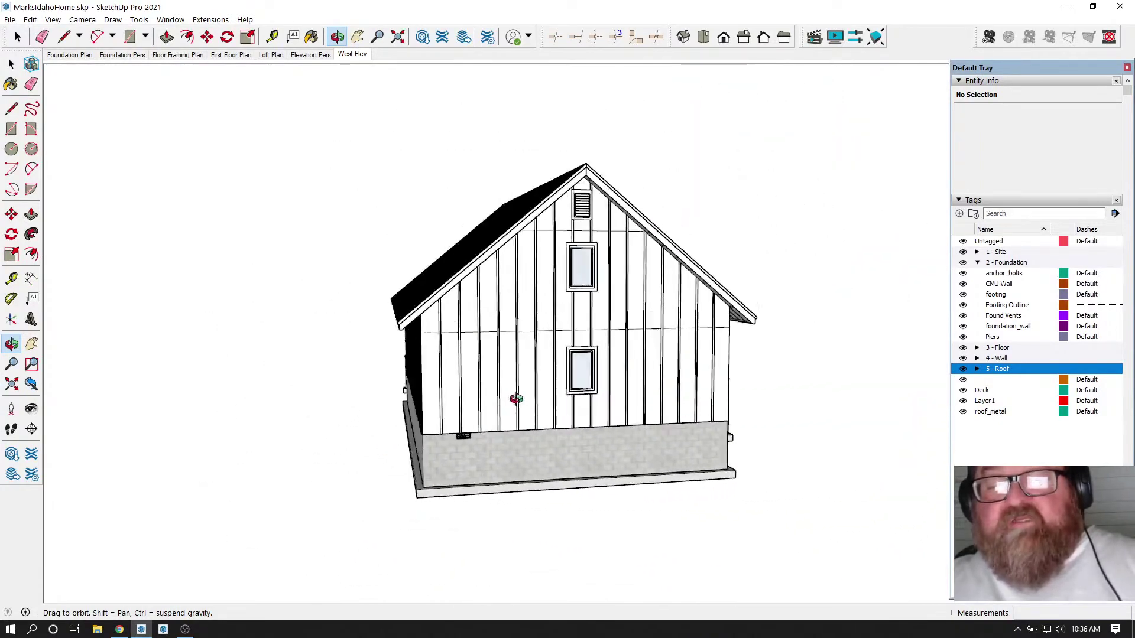
- Compose a perspective view of the long five-window wall that includes the end deck, the full roof and the foundation
{"action": "scroll", "coordinate": [586, 406], "scroll_direction": "up", "scroll_amount": 3}
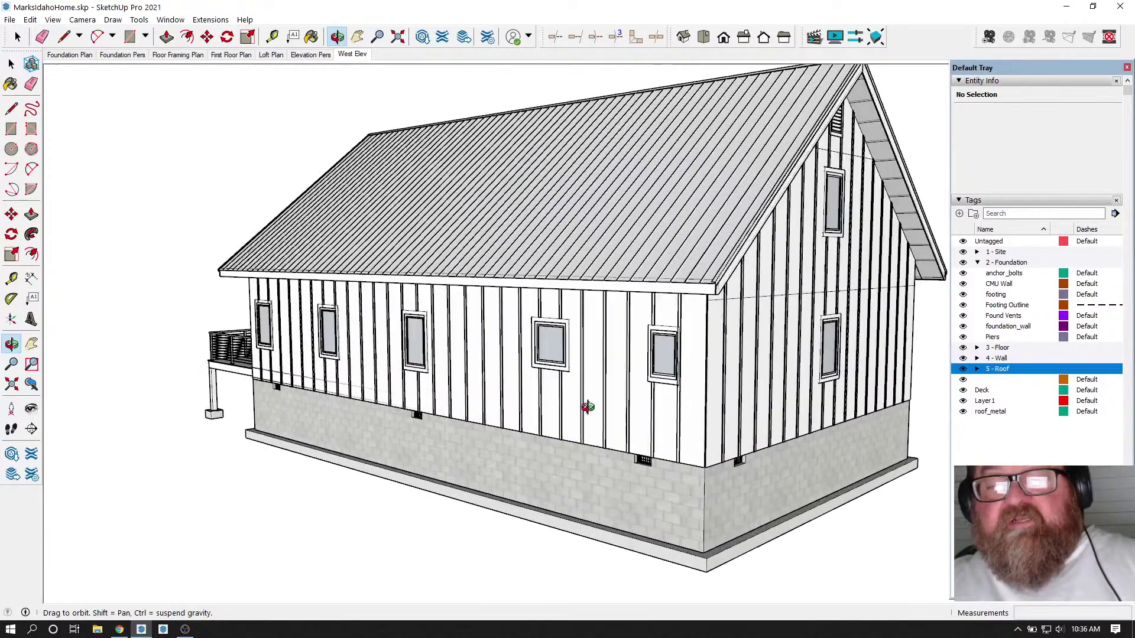
{"action": "scroll", "coordinate": [650, 424], "scroll_direction": "down", "scroll_amount": 1}
{"action": "left_click_drag", "start_coordinate": [644, 426], "coordinate": [595, 399]}
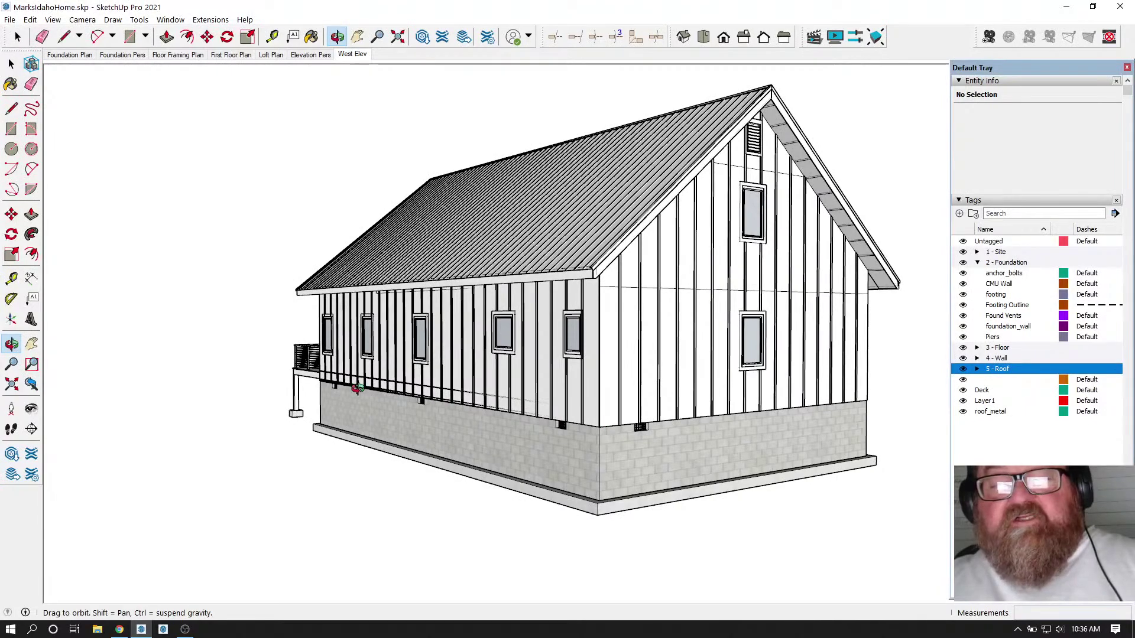
{"action": "left_click_drag", "start_coordinate": [512, 391], "coordinate": [306, 392]}
{"action": "left_click_drag", "start_coordinate": [708, 387], "coordinate": [903, 372]}
{"action": "scroll", "coordinate": [788, 360], "scroll_direction": "up", "scroll_amount": 2}
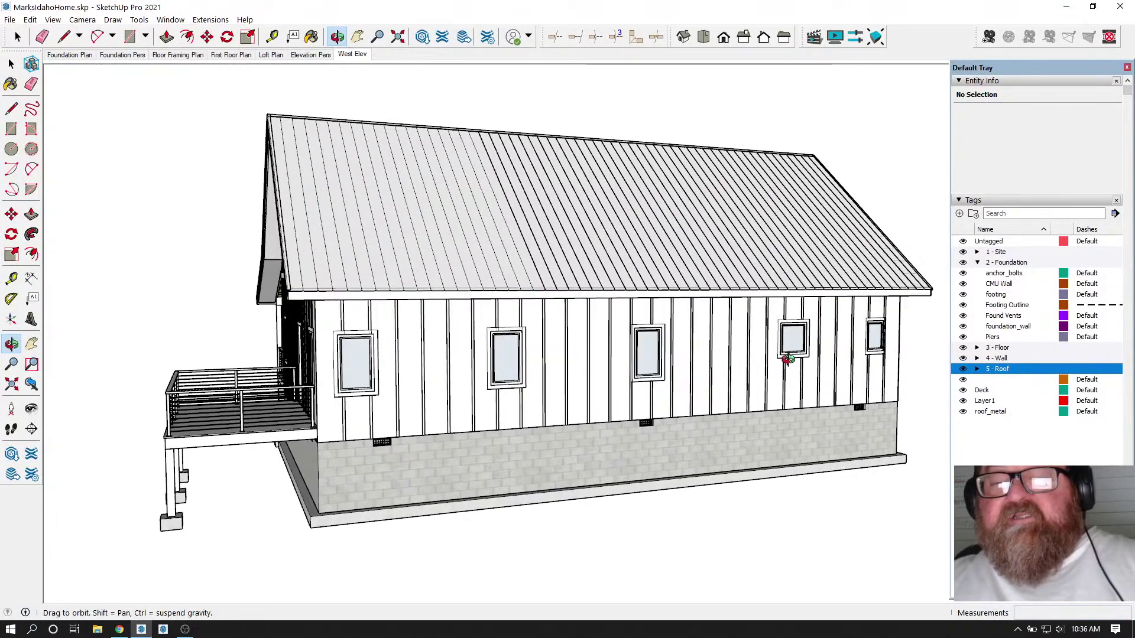
{"action": "mouse_move", "coordinate": [776, 387]}
{"action": "left_mouse_down"}
{"action": "mouse_move", "coordinate": [760, 395]}
{"action": "mouse_move", "coordinate": [779, 379]}
{"action": "left_mouse_up"}
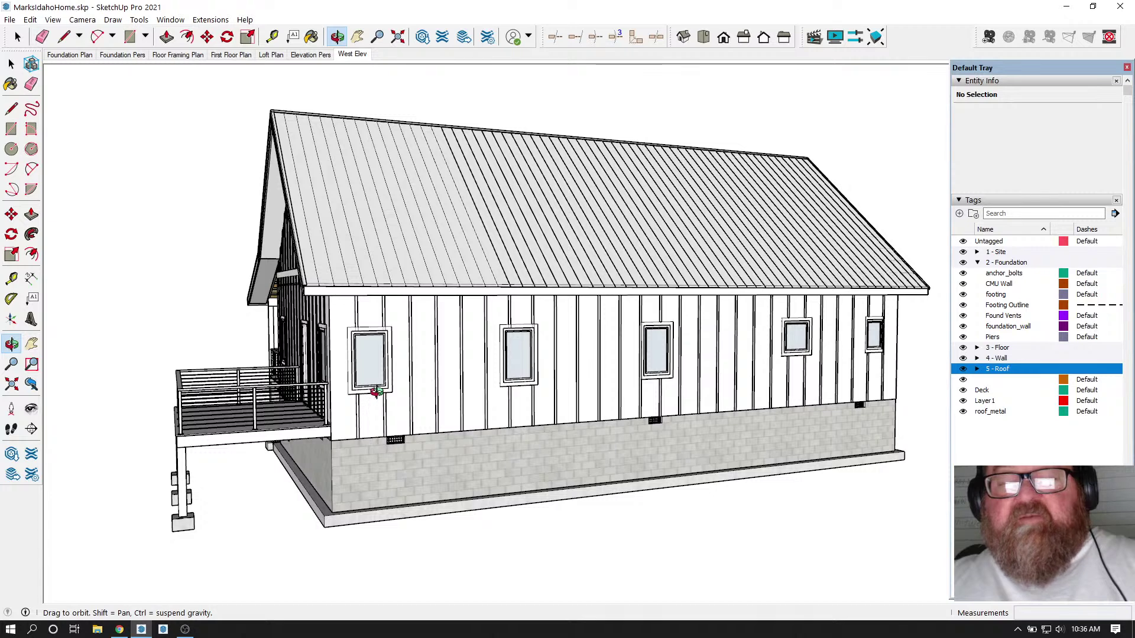
{"action": "left_click", "coordinate": [357, 37]}
{"action": "left_click_drag", "start_coordinate": [723, 251], "coordinate": [695, 254]}
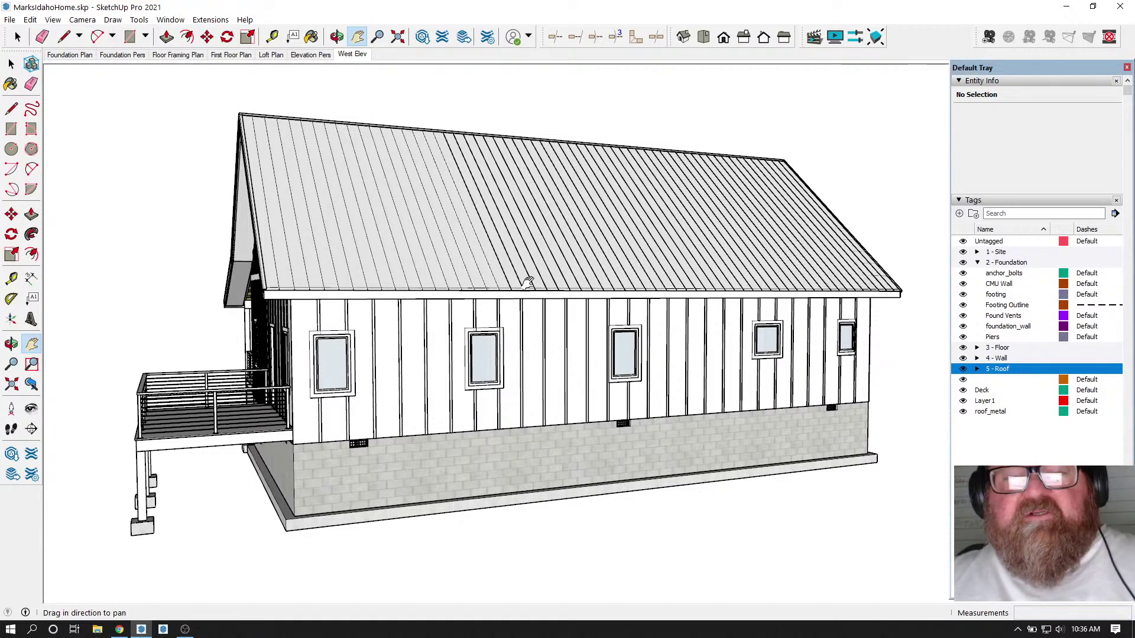
{"action": "left_click", "coordinate": [337, 36]}
{"action": "left_click_drag", "start_coordinate": [602, 264], "coordinate": [580, 261]}
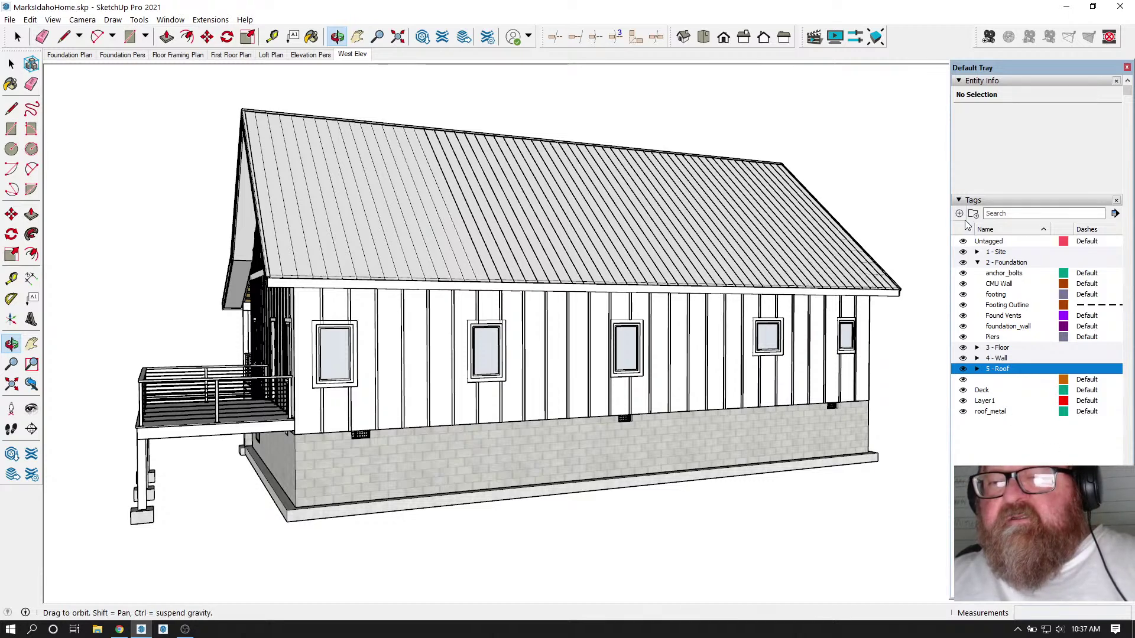
- Add a scene named East Elev and update it with the current perspective of the five-window wall
{"action": "left_click", "coordinate": [960, 202]}
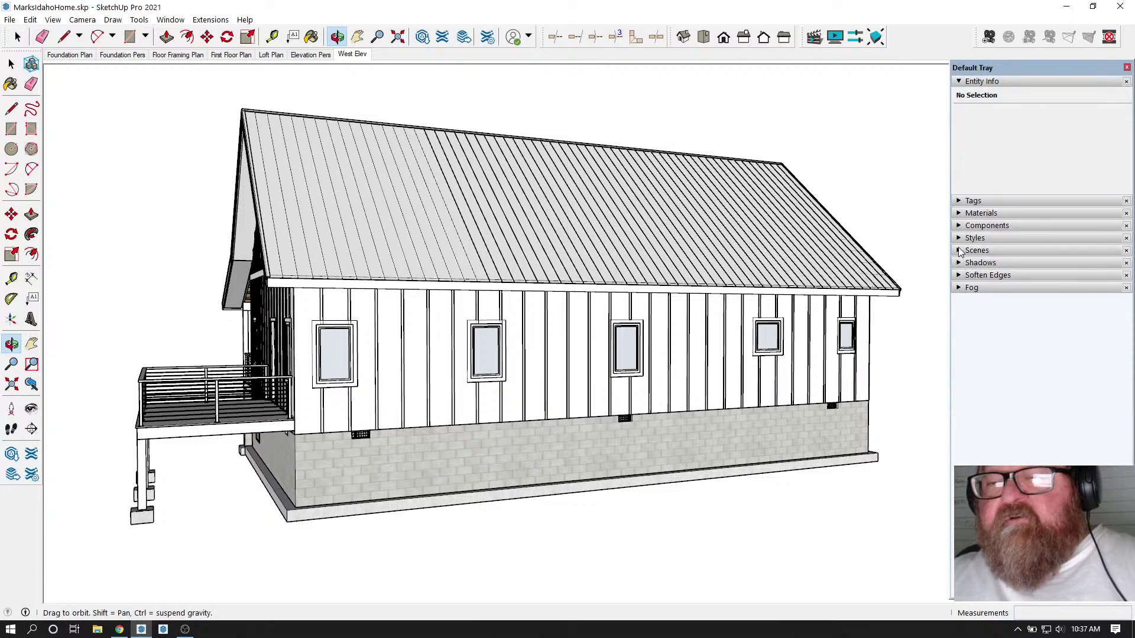
{"action": "left_click", "coordinate": [960, 250]}
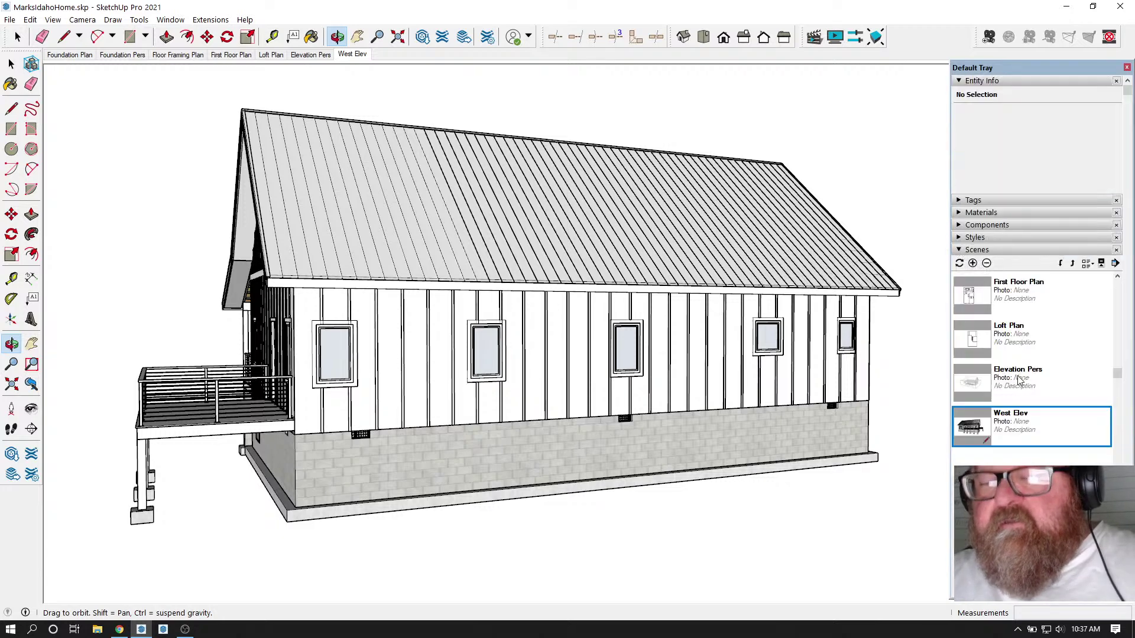
{"action": "left_click", "coordinate": [973, 263]}
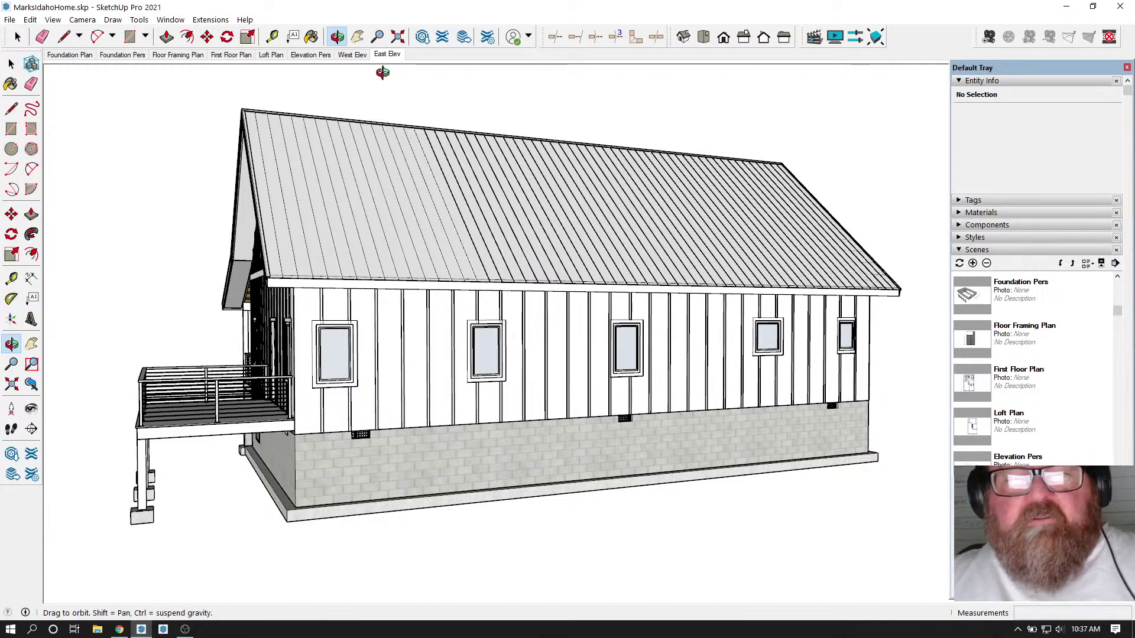
{"action": "right_click", "coordinate": [389, 54]}
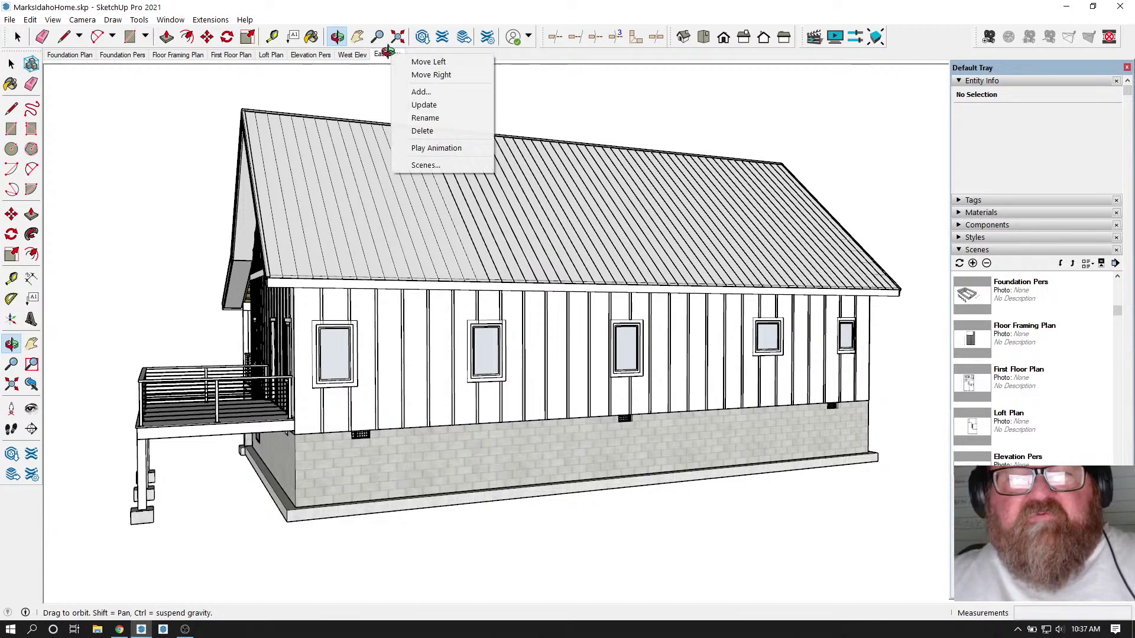
{"action": "left_click", "coordinate": [413, 104]}
- Compose a near-frontal perspective of the two-window gable end with the garage side and covered deck receding behind it
{"action": "left_click_drag", "start_coordinate": [412, 149], "coordinate": [499, 321]}
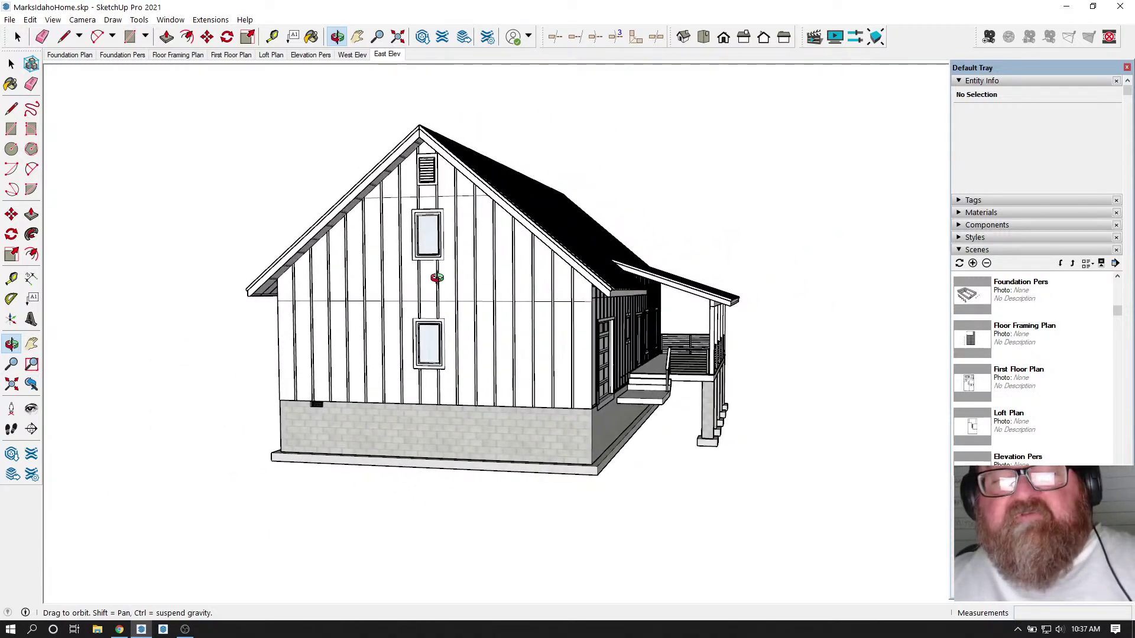
{"action": "scroll", "coordinate": [440, 279], "scroll_direction": "up", "scroll_amount": 5}
{"action": "left_click_drag", "start_coordinate": [466, 285], "coordinate": [463, 283]}
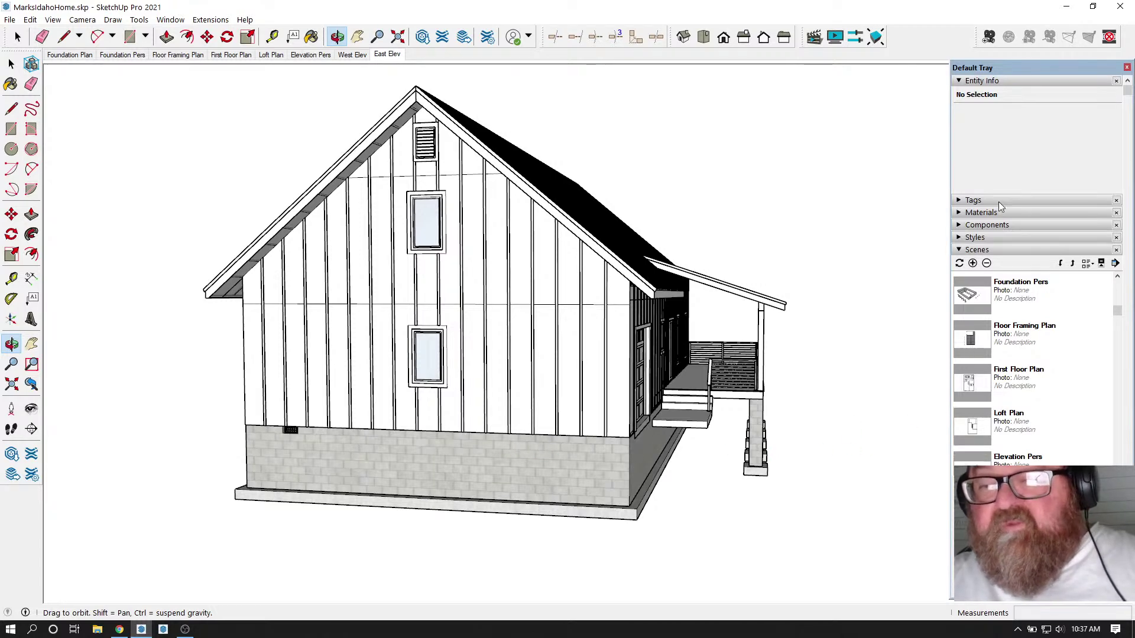
- Show the old Grade and old Exist Grade tags in the 1 - Site folder to check the terrain, and hide both again
{"action": "left_click", "coordinate": [958, 201]}
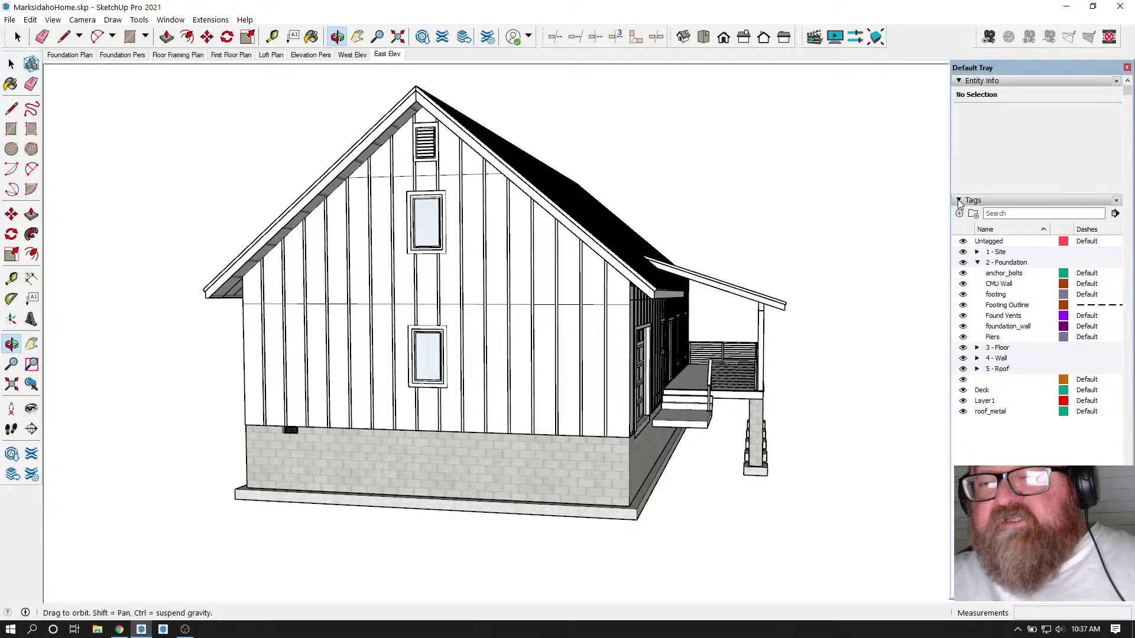
{"action": "left_click", "coordinate": [959, 201]}
{"action": "left_click", "coordinate": [958, 201]}
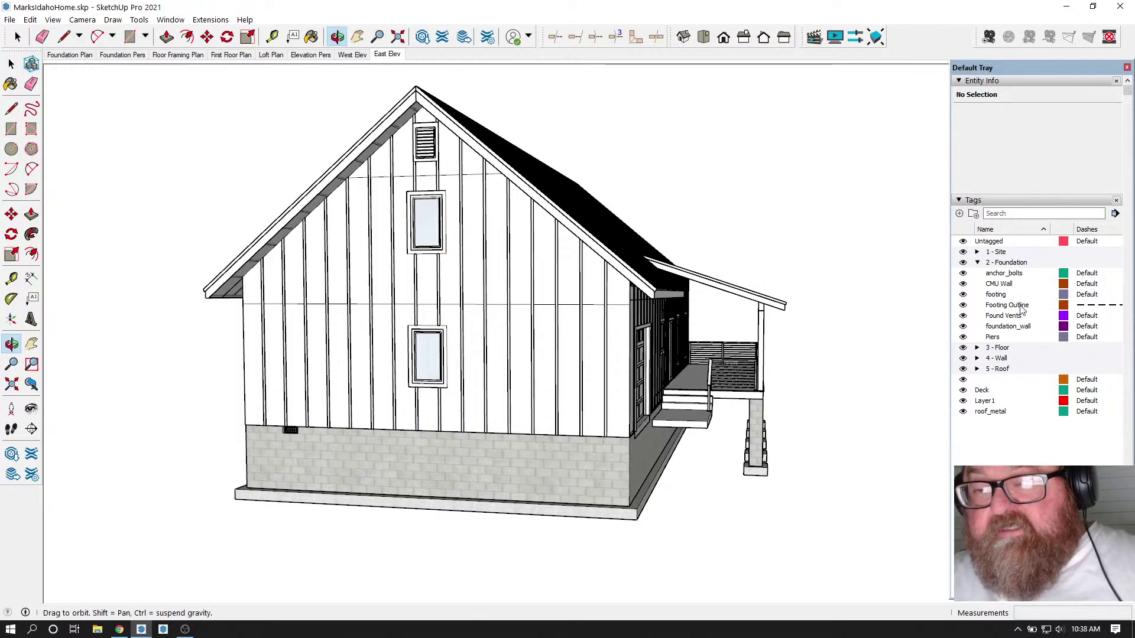
{"action": "left_click", "coordinate": [978, 252]}
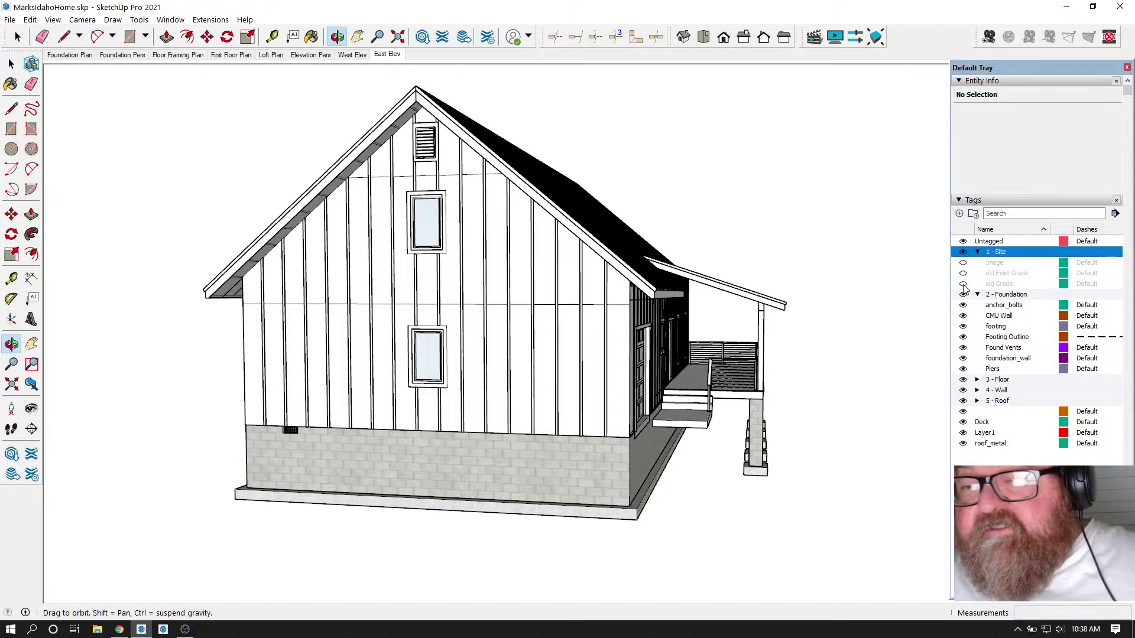
{"action": "left_click", "coordinate": [963, 285]}
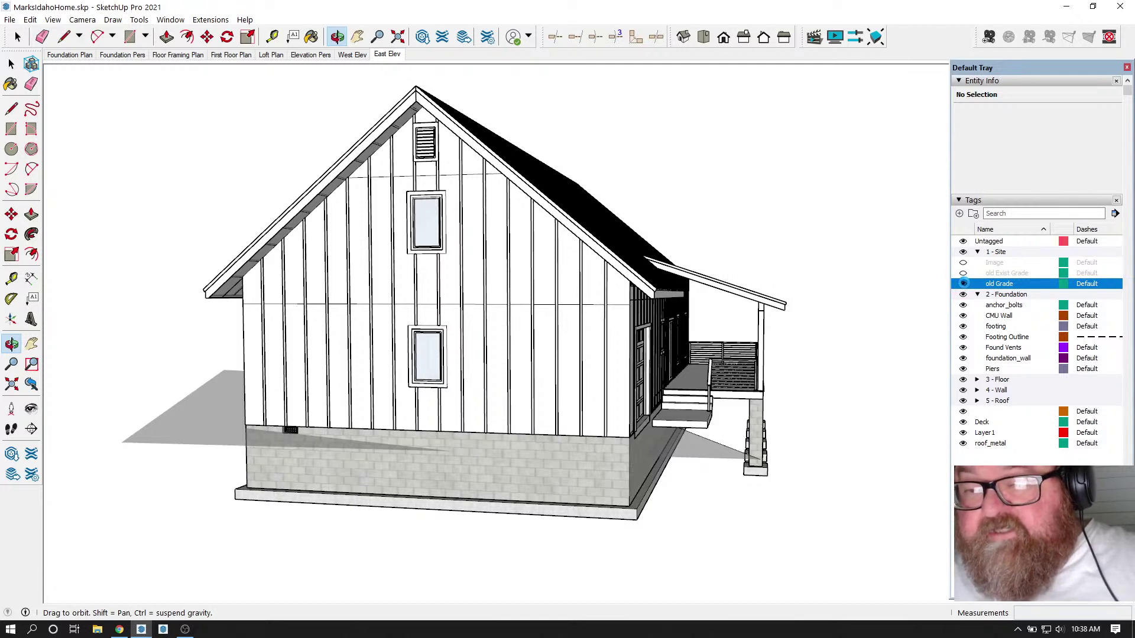
{"action": "left_click", "coordinate": [963, 274]}
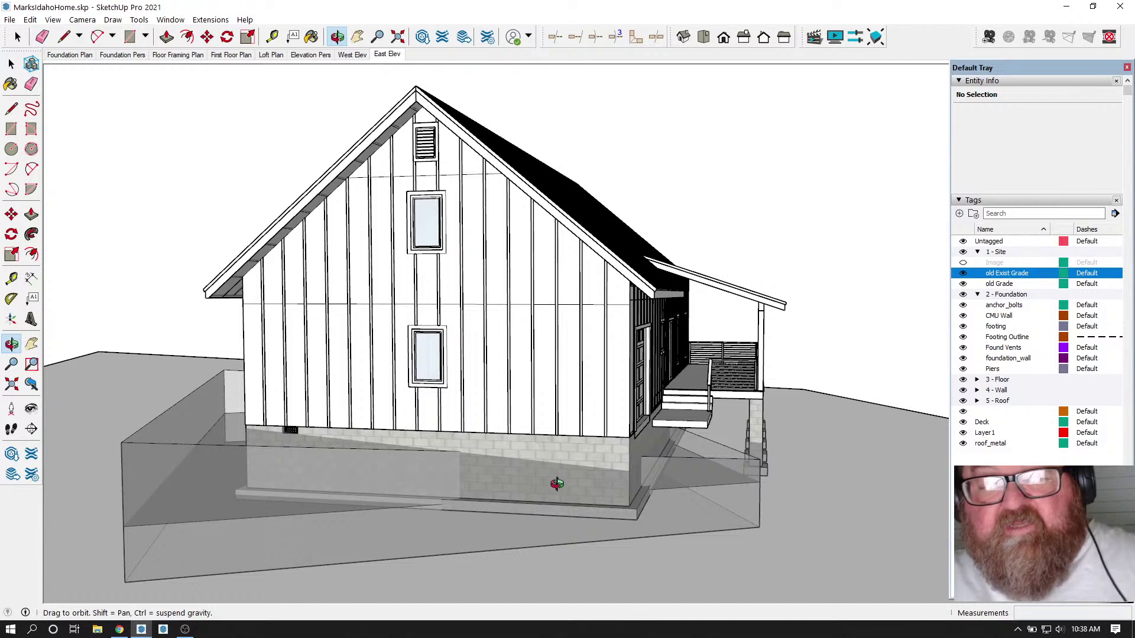
{"action": "left_click", "coordinate": [963, 285]}
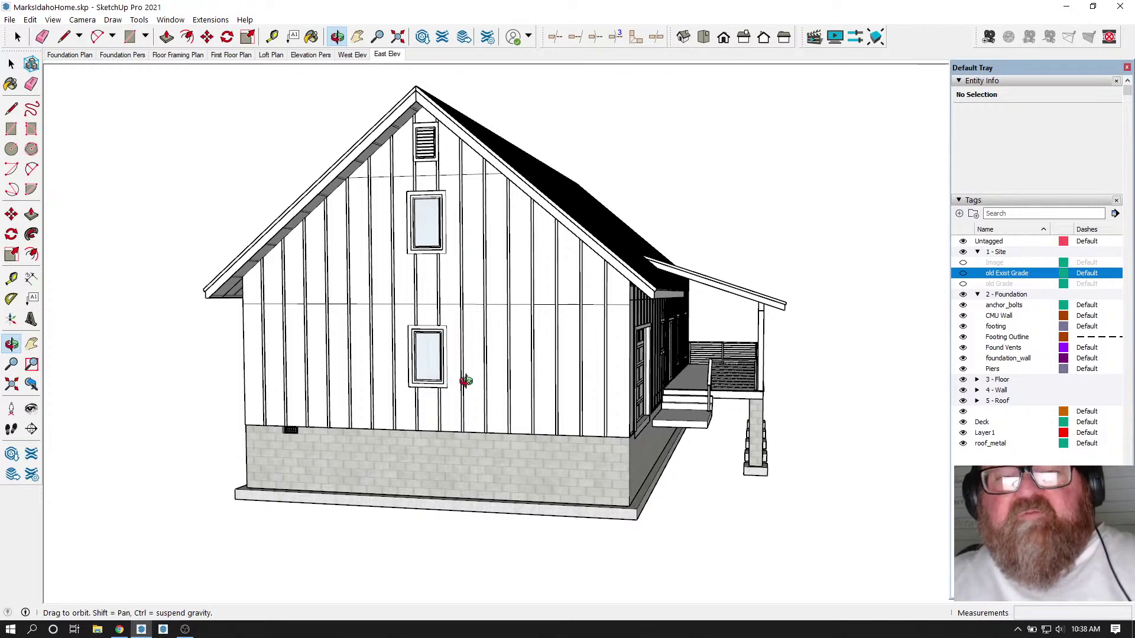
- Add a scene named North Elev for the centered perspective of the two-window gable end and update it with the current view
{"action": "left_click", "coordinate": [357, 36]}
{"action": "left_click_drag", "start_coordinate": [487, 168], "coordinate": [484, 189]}
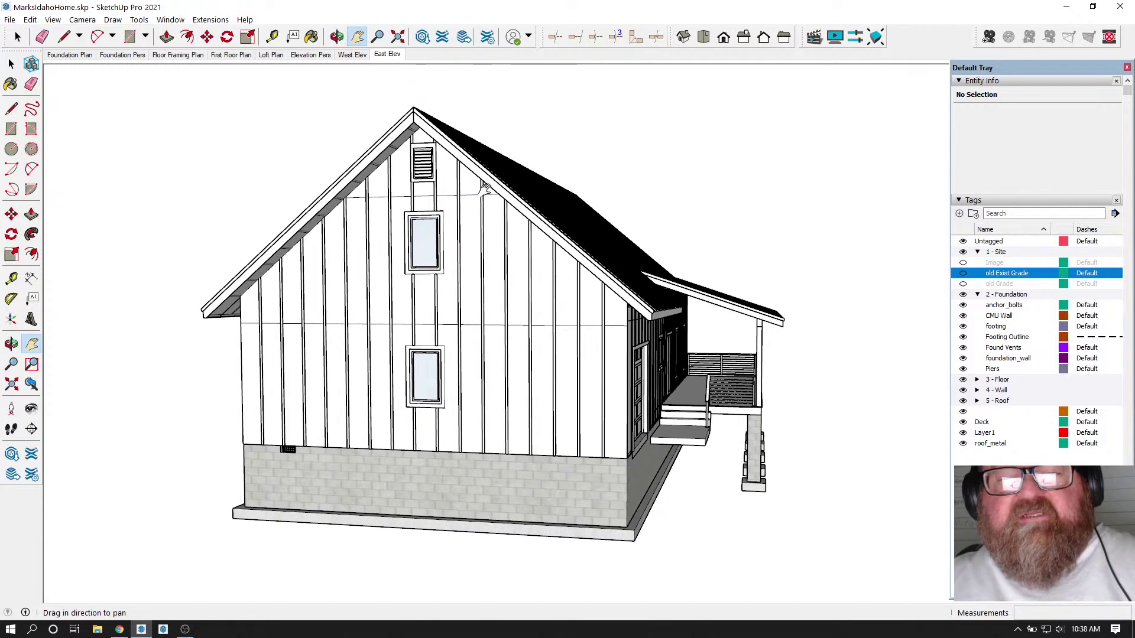
{"action": "left_click", "coordinate": [958, 201]}
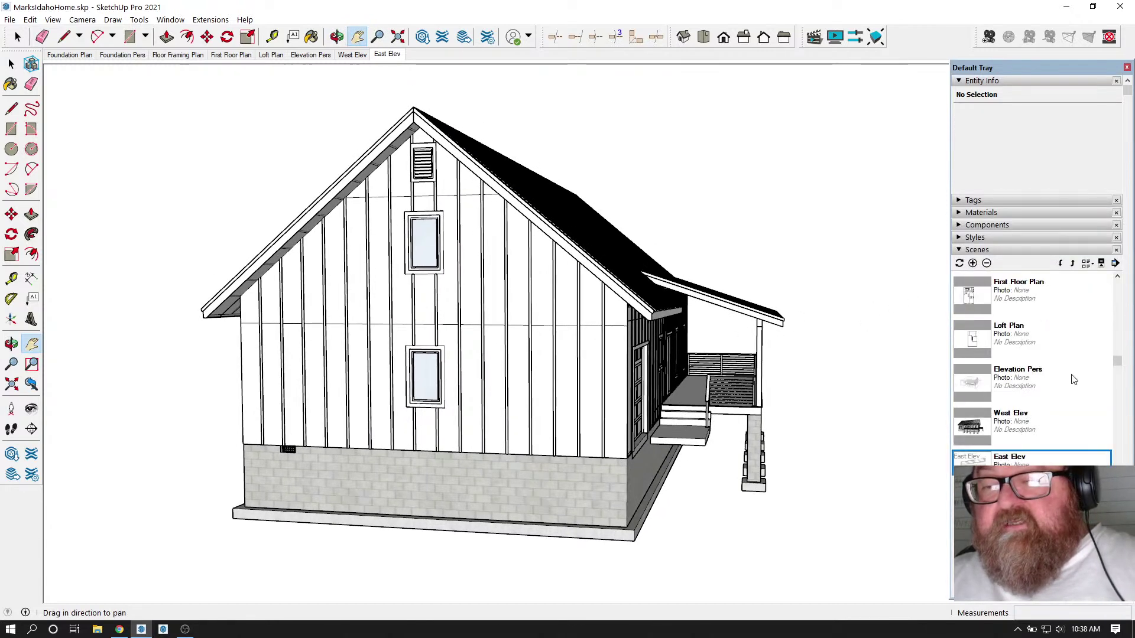
{"action": "scroll", "coordinate": [1074, 380], "scroll_direction": "down", "scroll_amount": 2}
{"action": "left_click", "coordinate": [973, 263]}
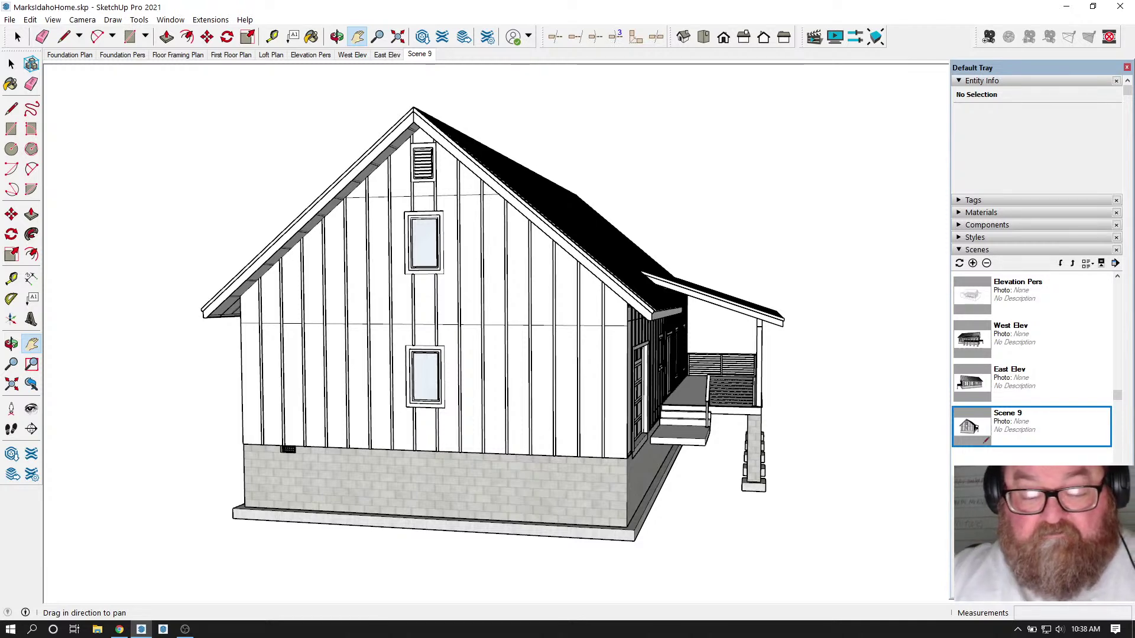
{"action": "key", "text": "Return"}
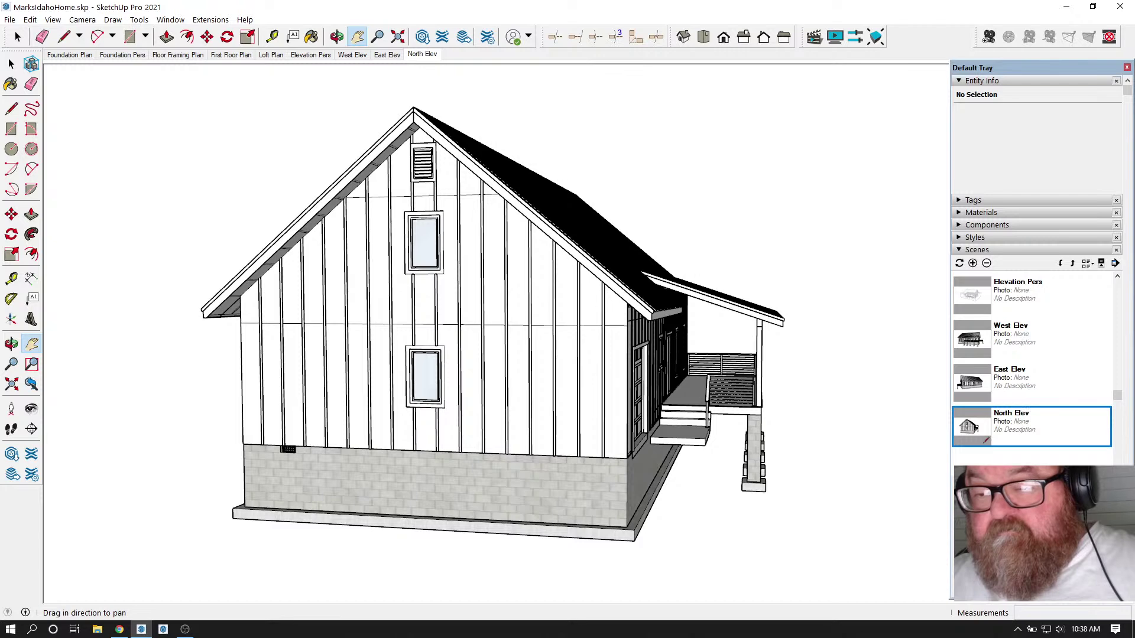
{"action": "right_click", "coordinate": [423, 55]}
{"action": "left_click", "coordinate": [453, 103]}
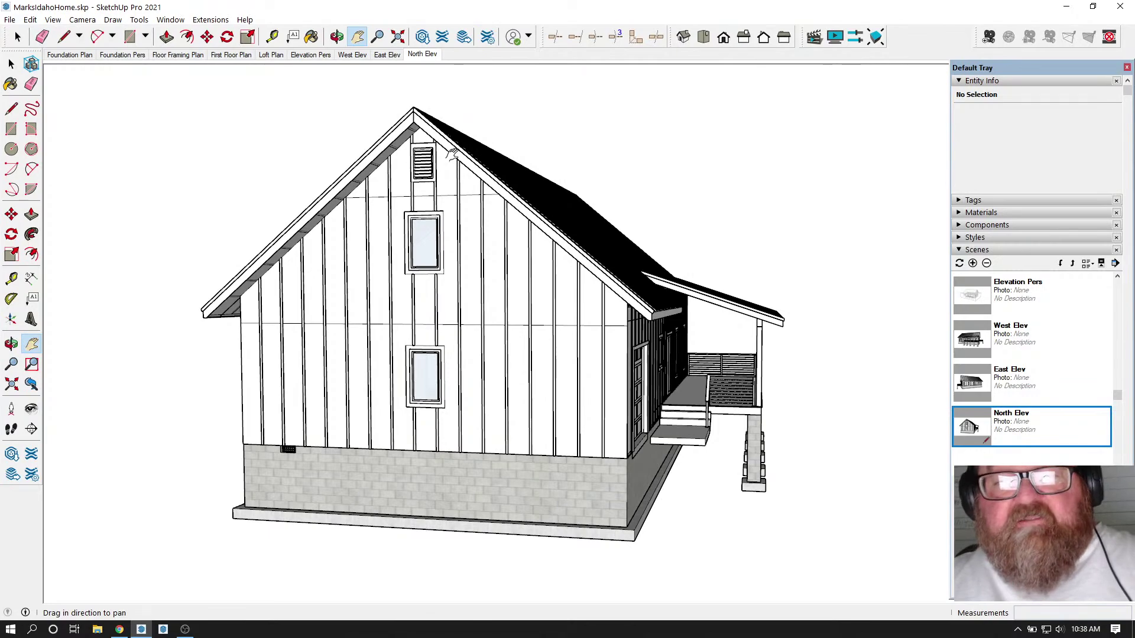
- Compose a centered, near-frontal perspective of the opposite gable end, with its door and end deck in front and the covered deck receding
{"action": "left_click", "coordinate": [337, 37]}
{"action": "left_click_drag", "start_coordinate": [366, 342], "coordinate": [324, 343]}
{"action": "left_click_drag", "start_coordinate": [692, 366], "coordinate": [684, 316]}
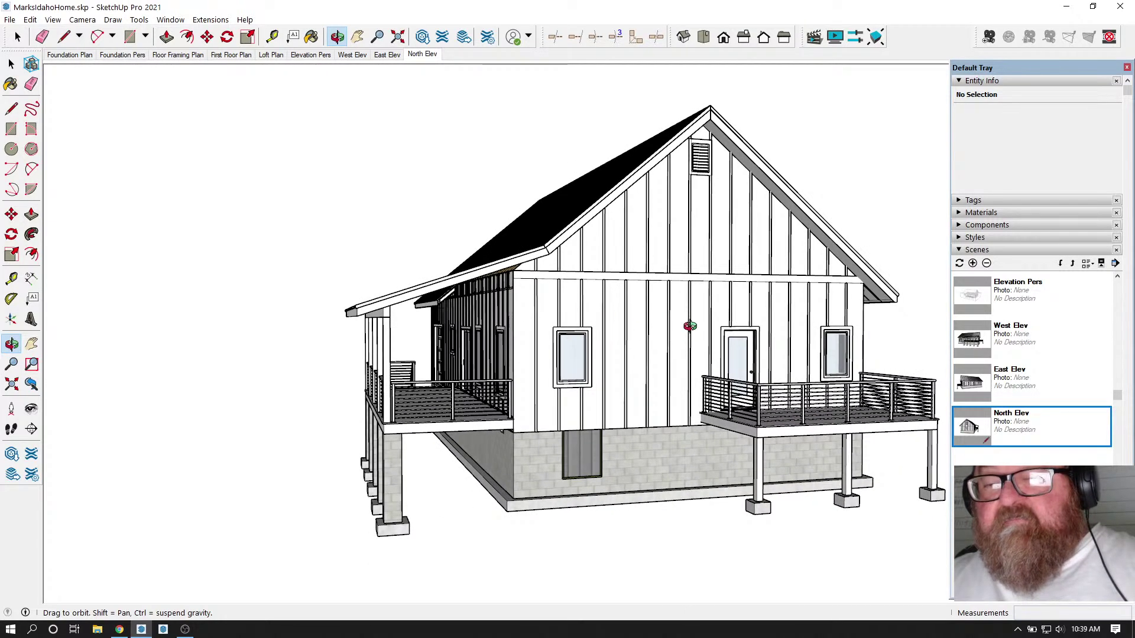
{"action": "left_click", "coordinate": [357, 37]}
{"action": "left_click_drag", "start_coordinate": [658, 256], "coordinate": [592, 253]}
{"action": "left_click", "coordinate": [337, 37]}
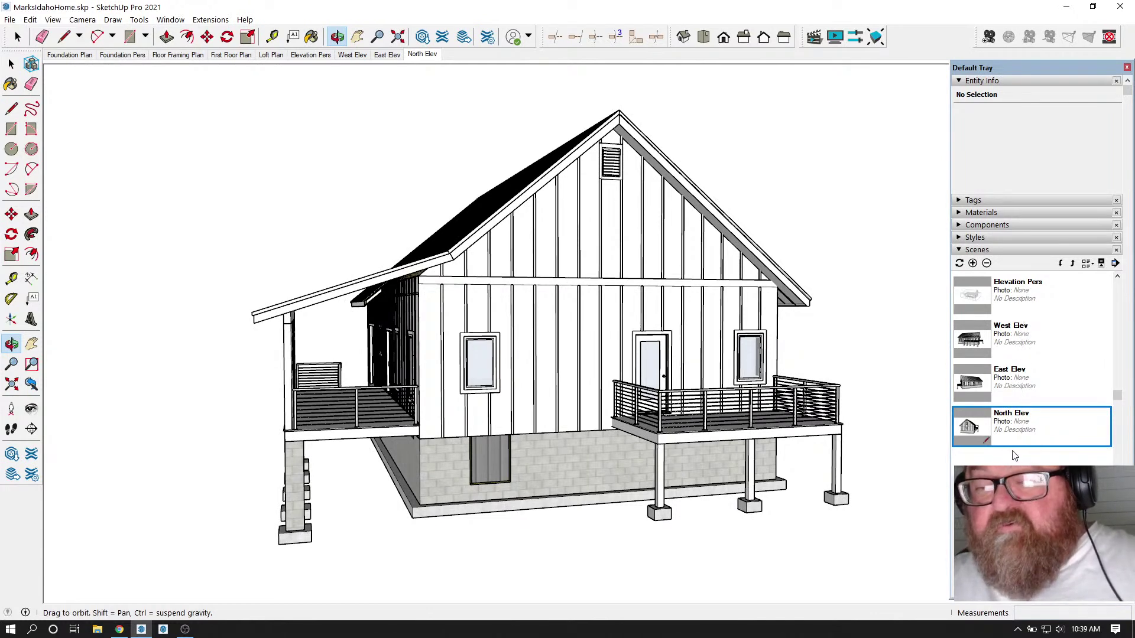
- Add a scene named South Elev for the gable end with the door, adjust the angle slightly and update the scene
{"action": "left_click", "coordinate": [973, 264]}
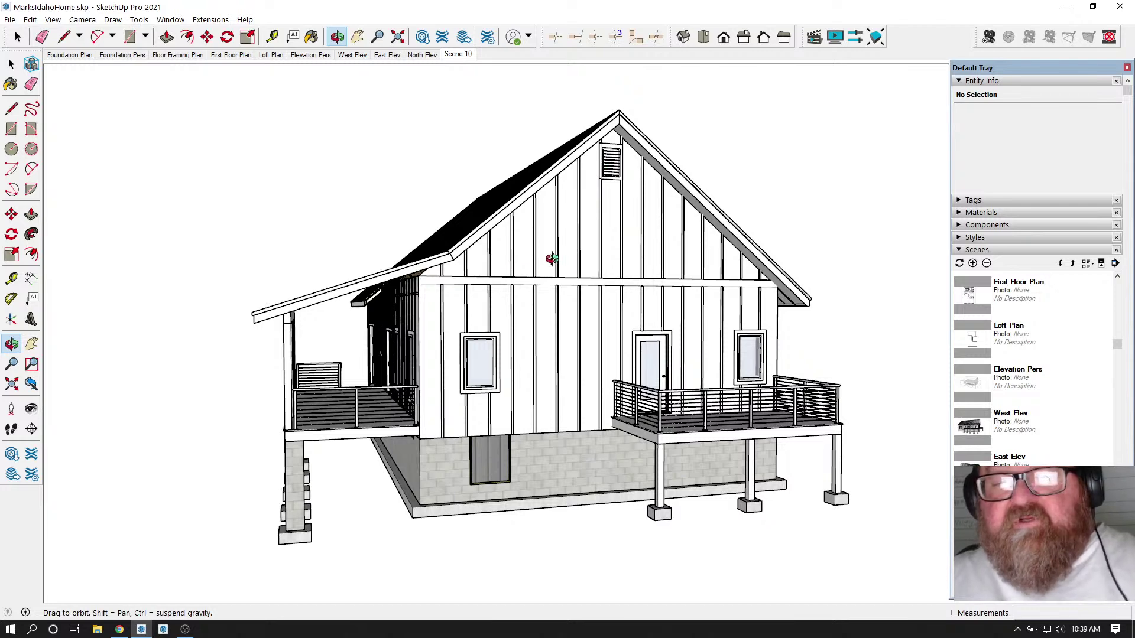
{"action": "left_click_drag", "start_coordinate": [561, 273], "coordinate": [575, 276]}
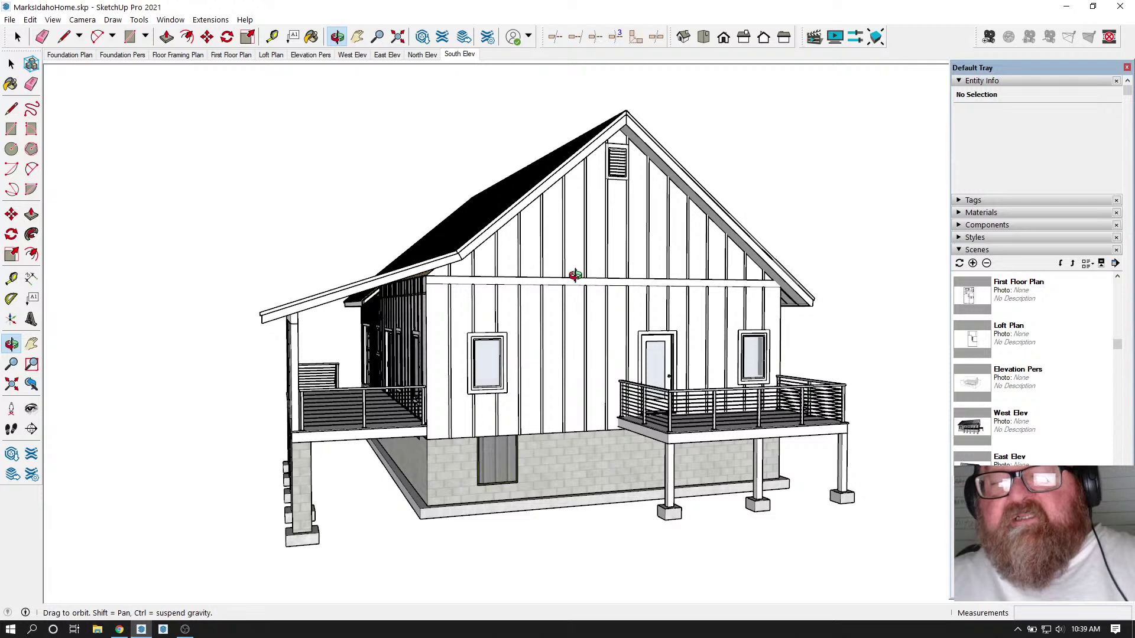
{"action": "right_click", "coordinate": [467, 57]}
{"action": "left_click", "coordinate": [485, 103]}
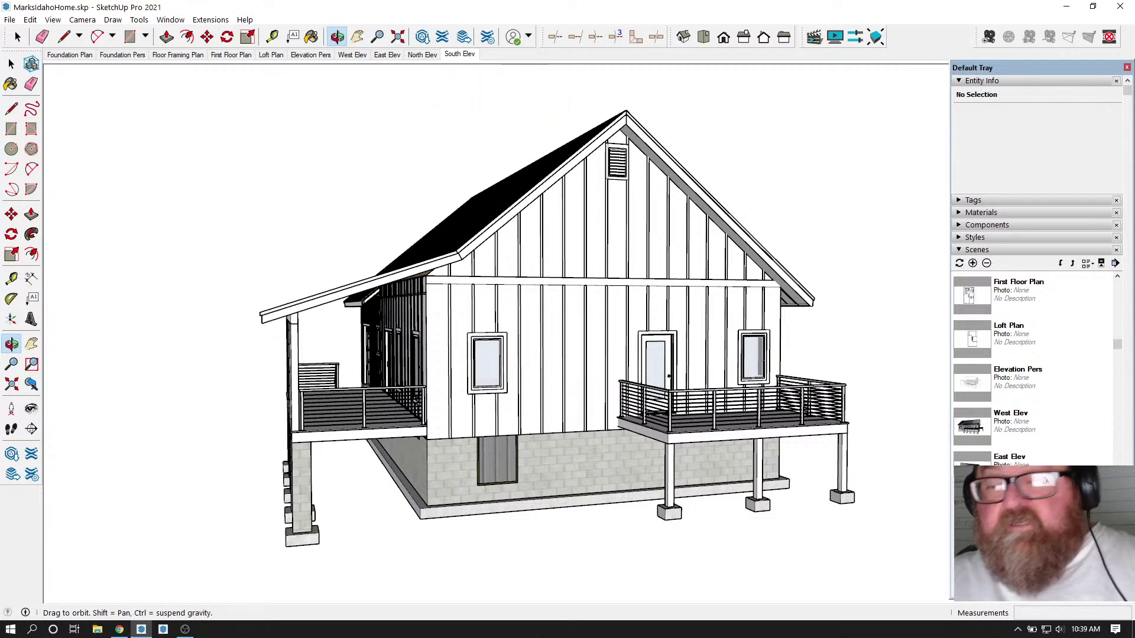
- Move the South Elev scene two places up the scene order so it directly follows West Elev
{"action": "left_click_drag", "start_coordinate": [517, 374], "coordinate": [628, 357]}
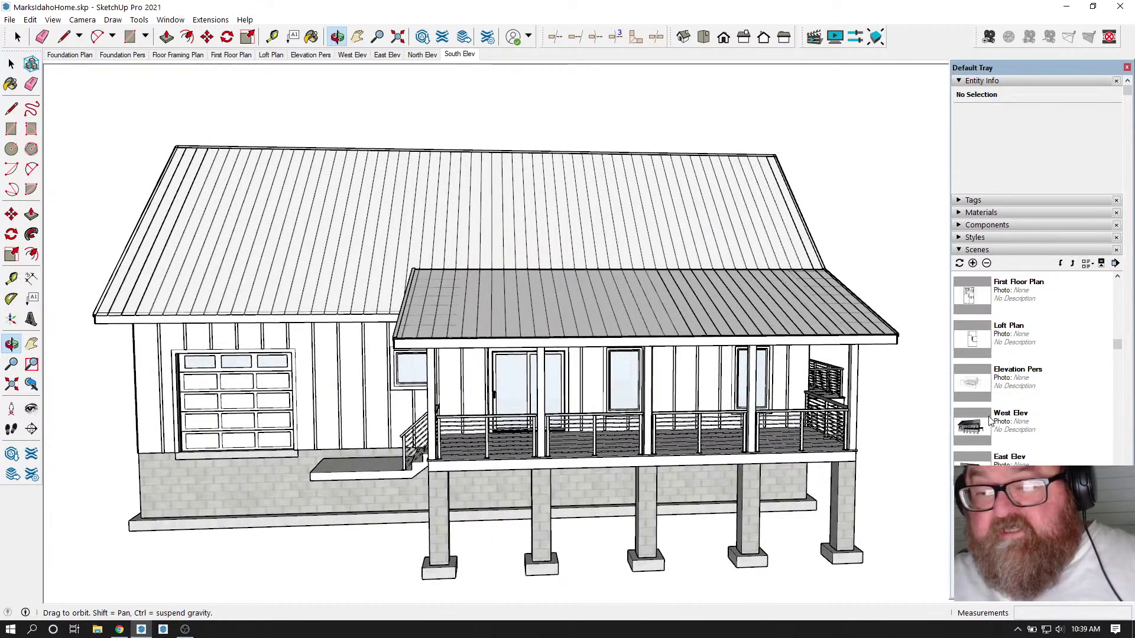
{"action": "left_click_drag", "start_coordinate": [653, 389], "coordinate": [493, 372]}
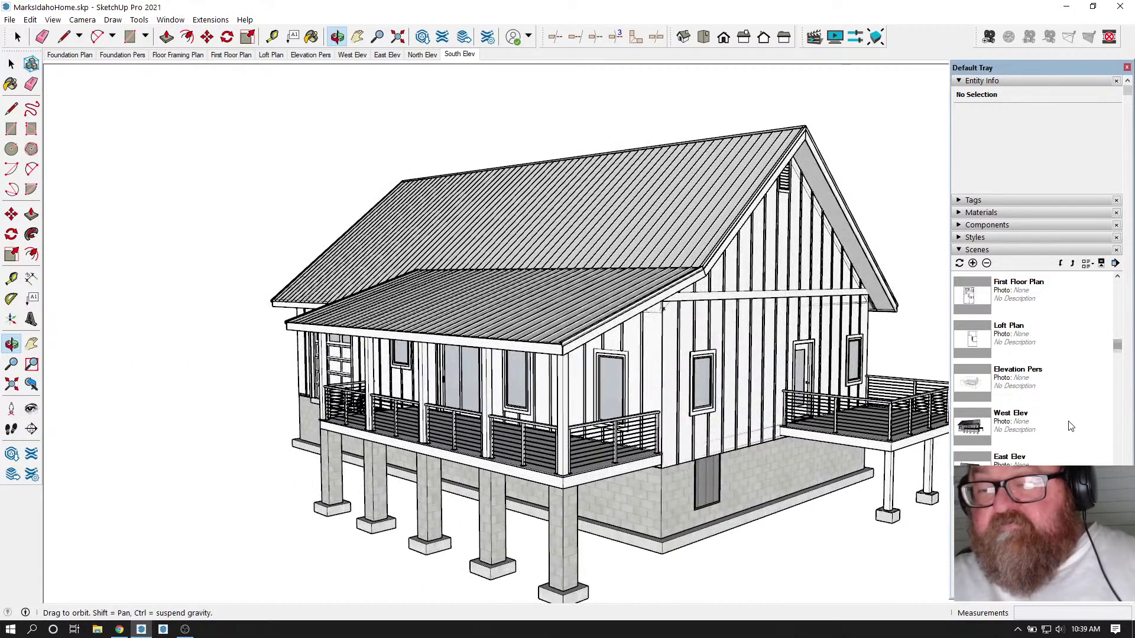
{"action": "scroll", "coordinate": [1035, 366], "scroll_direction": "down", "scroll_amount": 2}
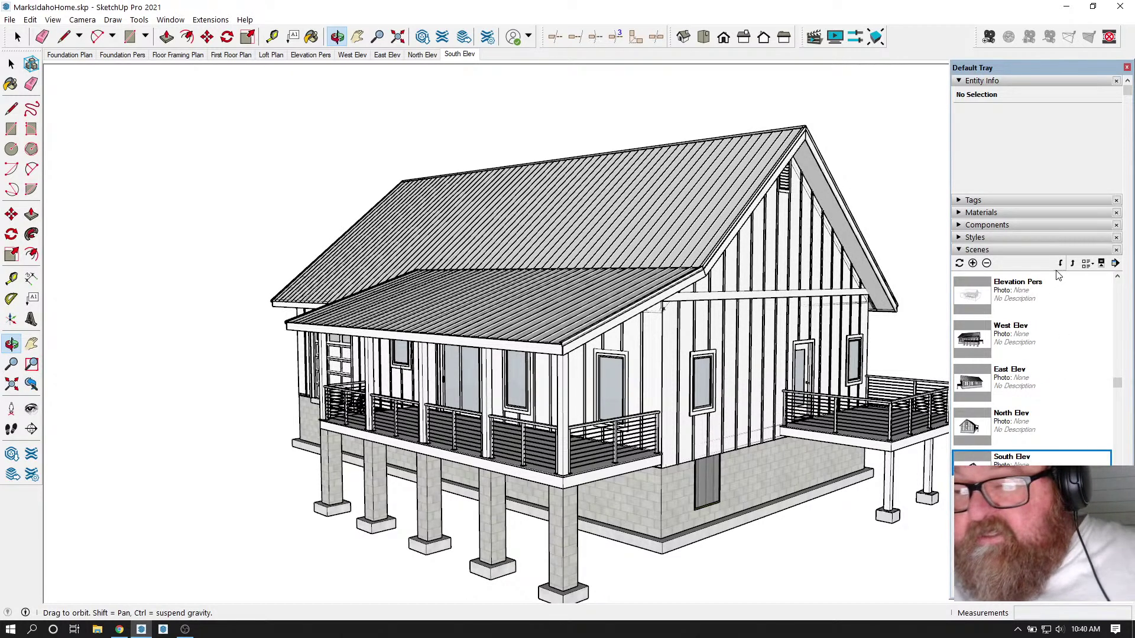
{"action": "left_click", "coordinate": [1072, 264]}
{"action": "left_click", "coordinate": [1073, 264]}
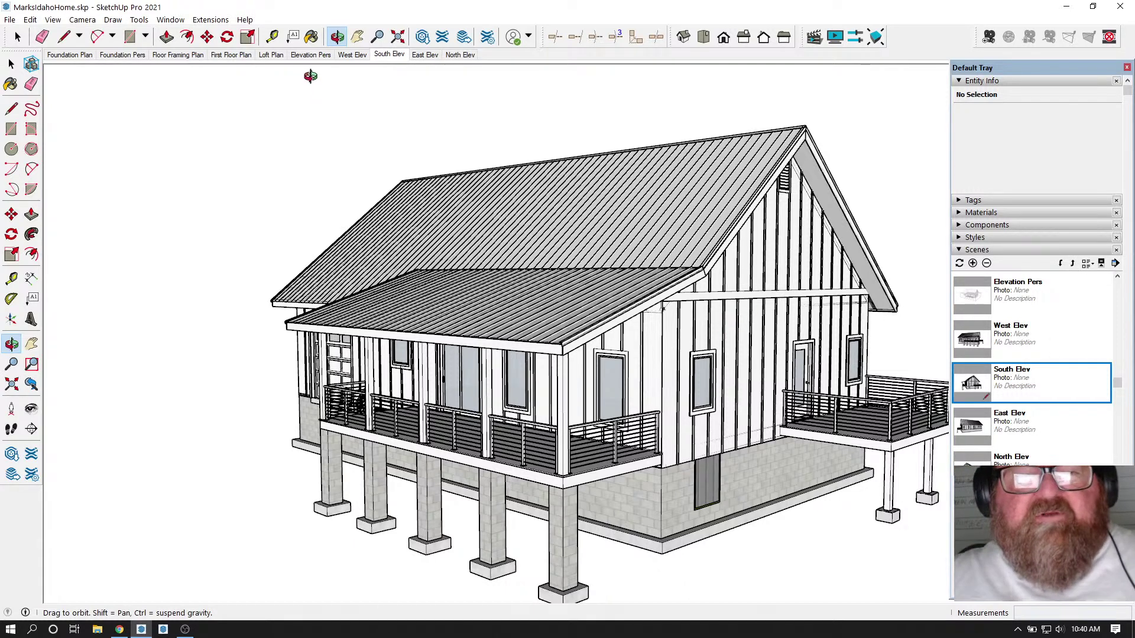
- Review the West Elev, South Elev, East Elev and North Elev scenes in order
{"action": "left_click", "coordinate": [359, 57]}
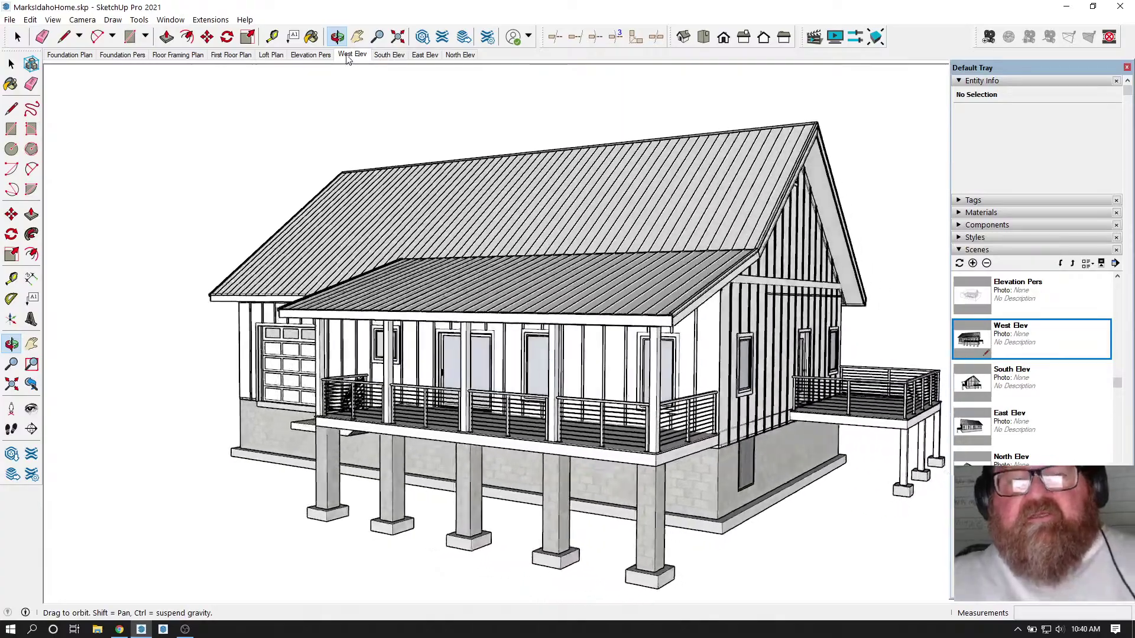
{"action": "left_click", "coordinate": [389, 56]}
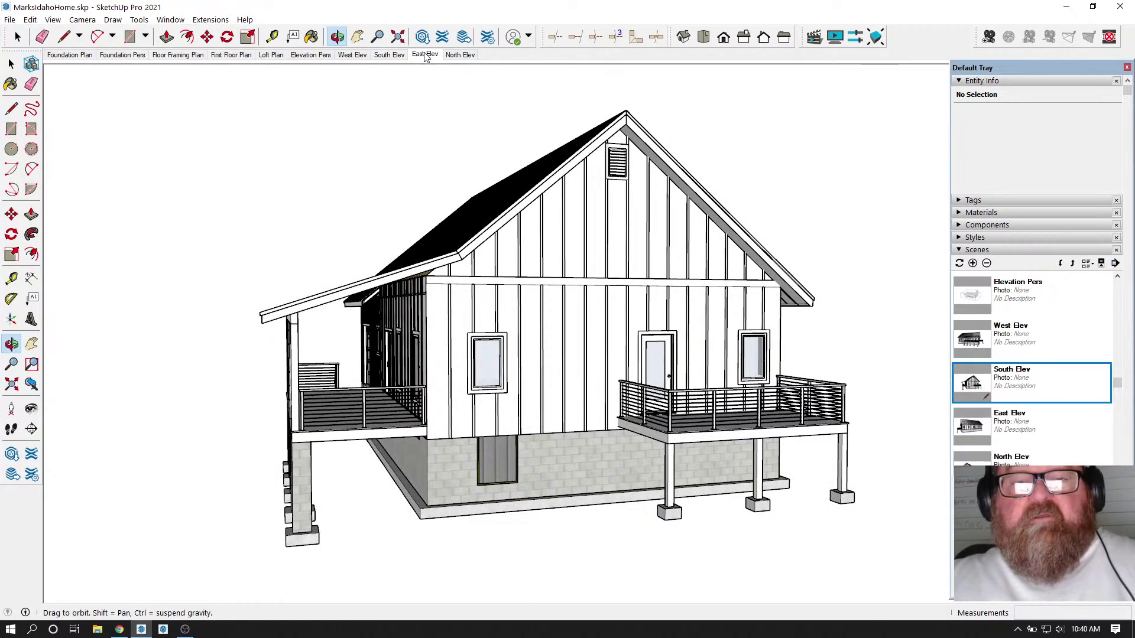
{"action": "left_click", "coordinate": [425, 55]}
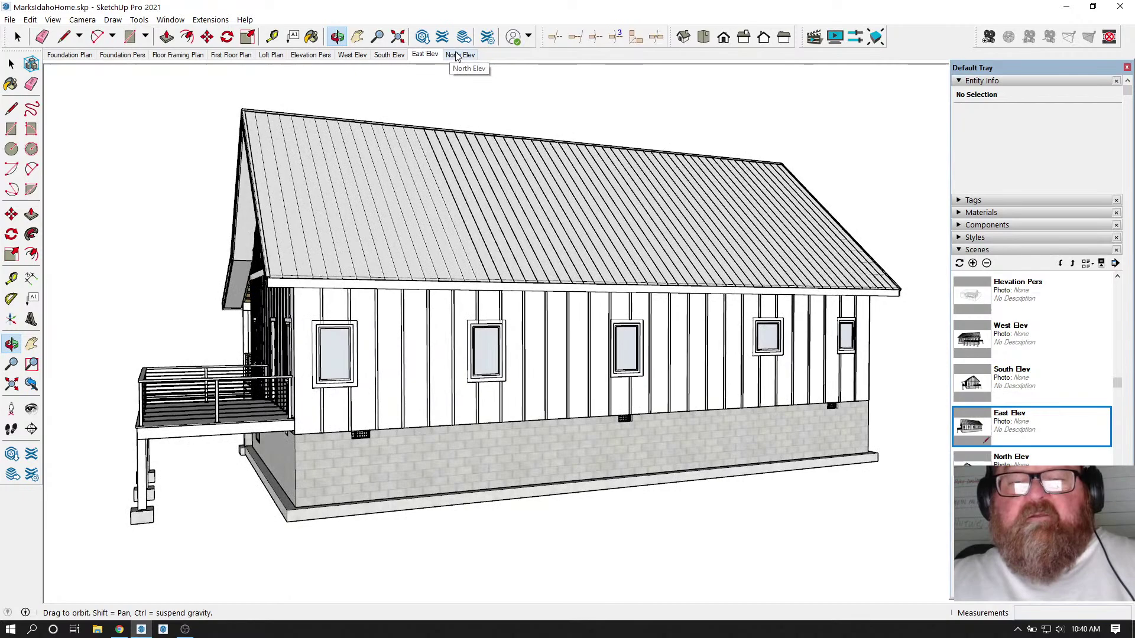
{"action": "left_click", "coordinate": [460, 55]}
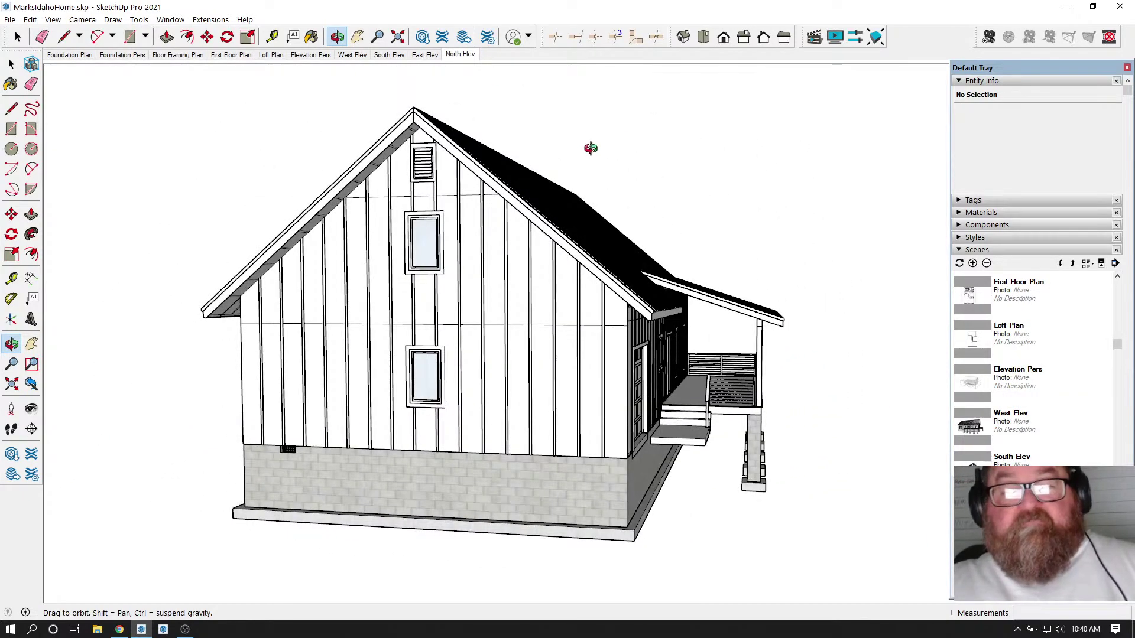
- Examine the covered-deck side, the porch roof and the door gable end of the house from several angles
{"action": "left_click_drag", "start_coordinate": [436, 206], "coordinate": [409, 326]}
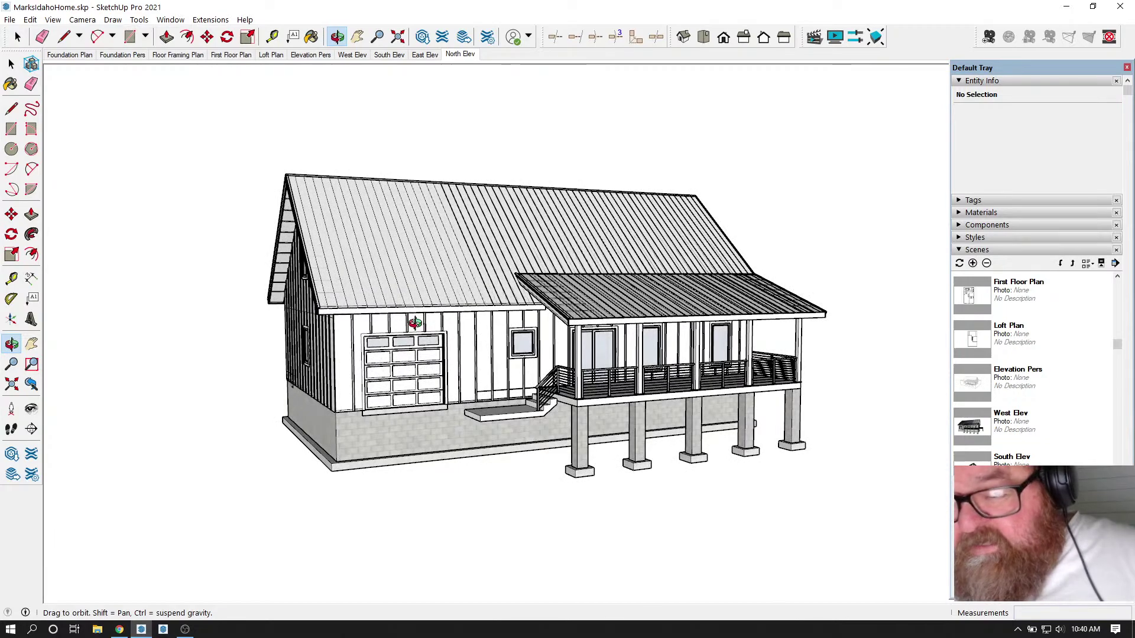
{"action": "left_click_drag", "start_coordinate": [441, 321], "coordinate": [442, 345]}
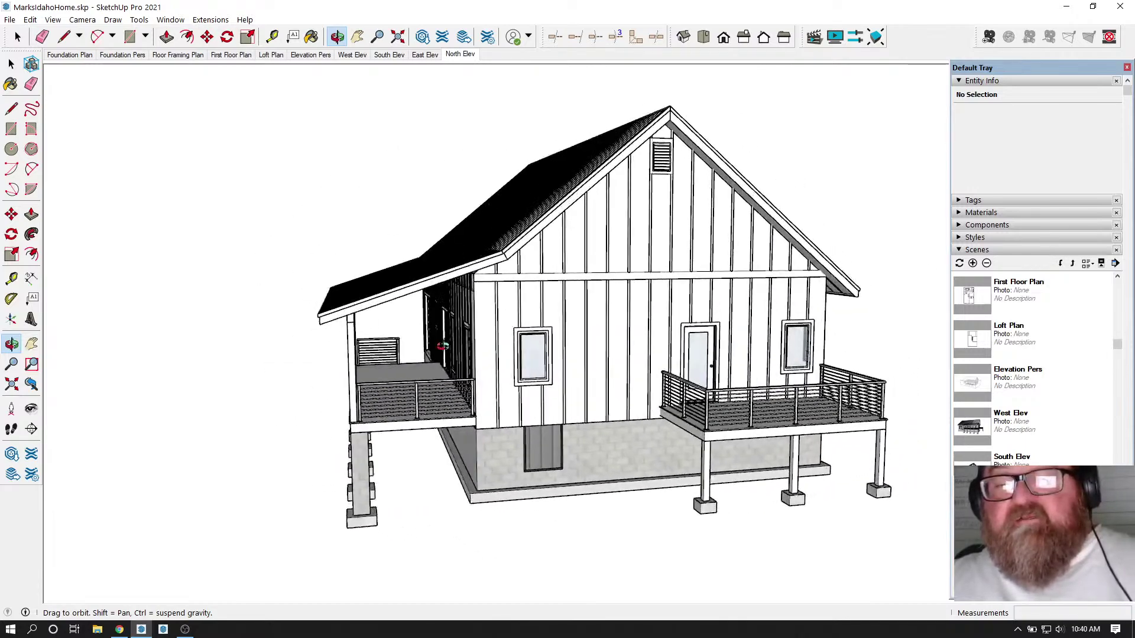
{"action": "mouse_move", "coordinate": [522, 335]}
{"action": "left_mouse_down"}
{"action": "mouse_move", "coordinate": [537, 337]}
{"action": "mouse_move", "coordinate": [516, 332]}
{"action": "left_mouse_up"}
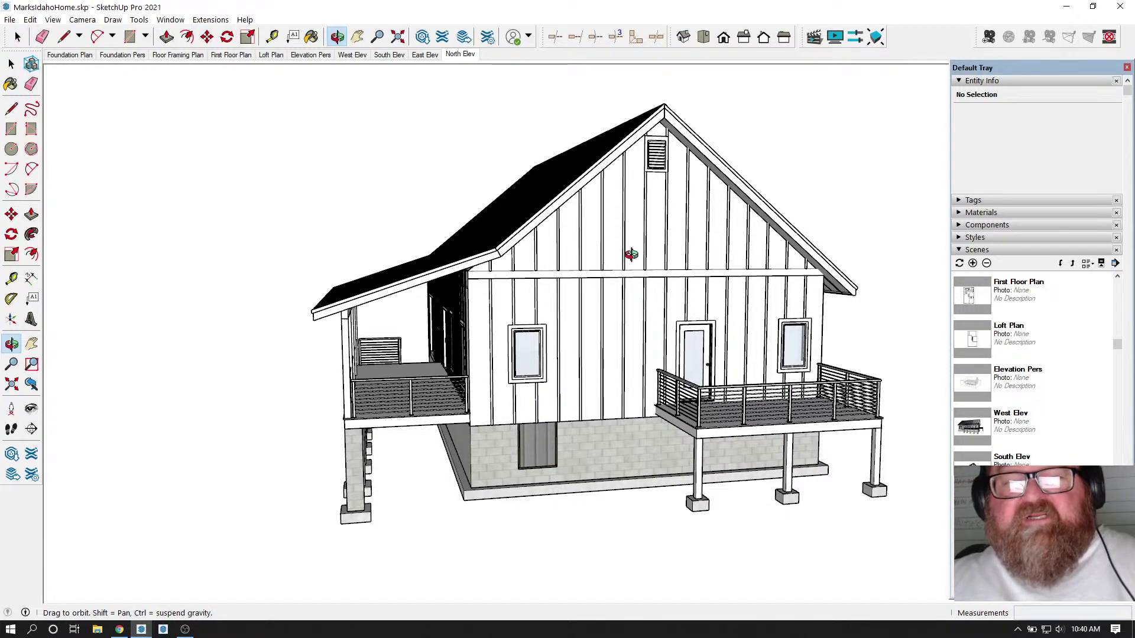
{"action": "left_click_drag", "start_coordinate": [618, 255], "coordinate": [643, 260]}
{"action": "left_click_drag", "start_coordinate": [544, 308], "coordinate": [609, 310]}
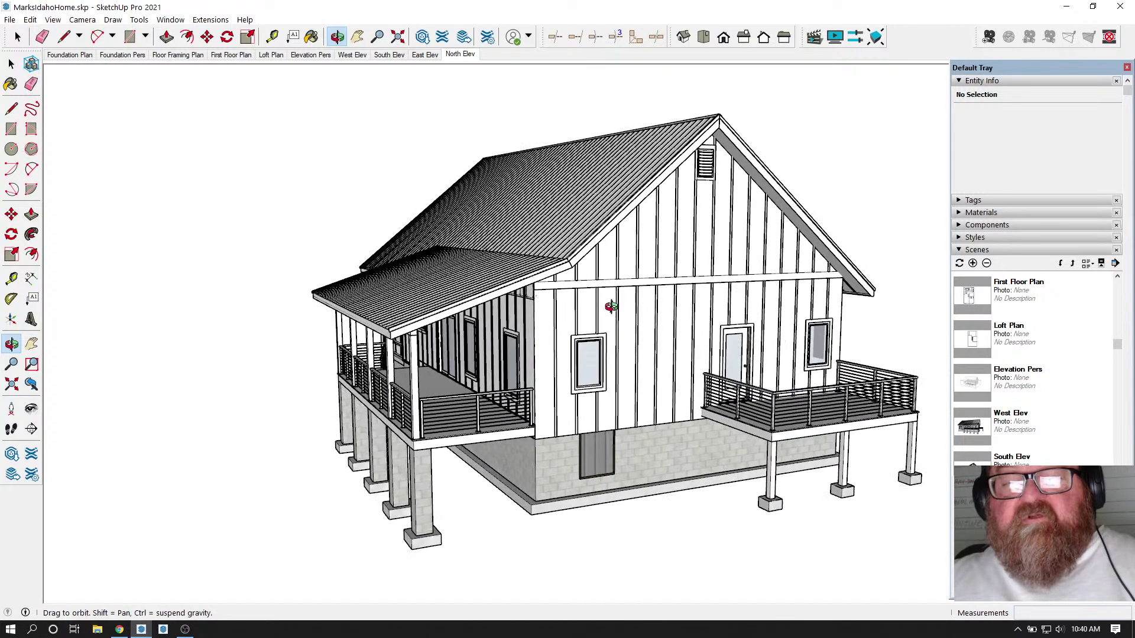
{"action": "left_click_drag", "start_coordinate": [537, 262], "coordinate": [745, 289]}
{"action": "left_click_drag", "start_coordinate": [383, 291], "coordinate": [591, 302]}
{"action": "scroll", "coordinate": [600, 301], "scroll_direction": "down", "scroll_amount": 3}
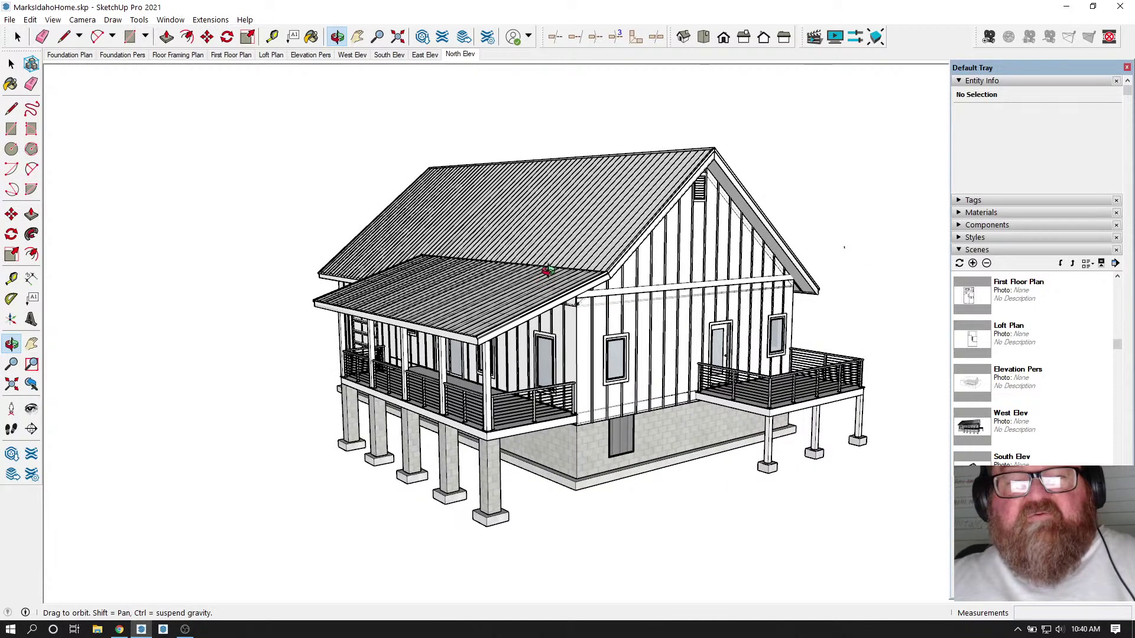
{"action": "left_click_drag", "start_coordinate": [566, 285], "coordinate": [614, 310]}
{"action": "scroll", "coordinate": [584, 290], "scroll_direction": "up", "scroll_amount": 2}
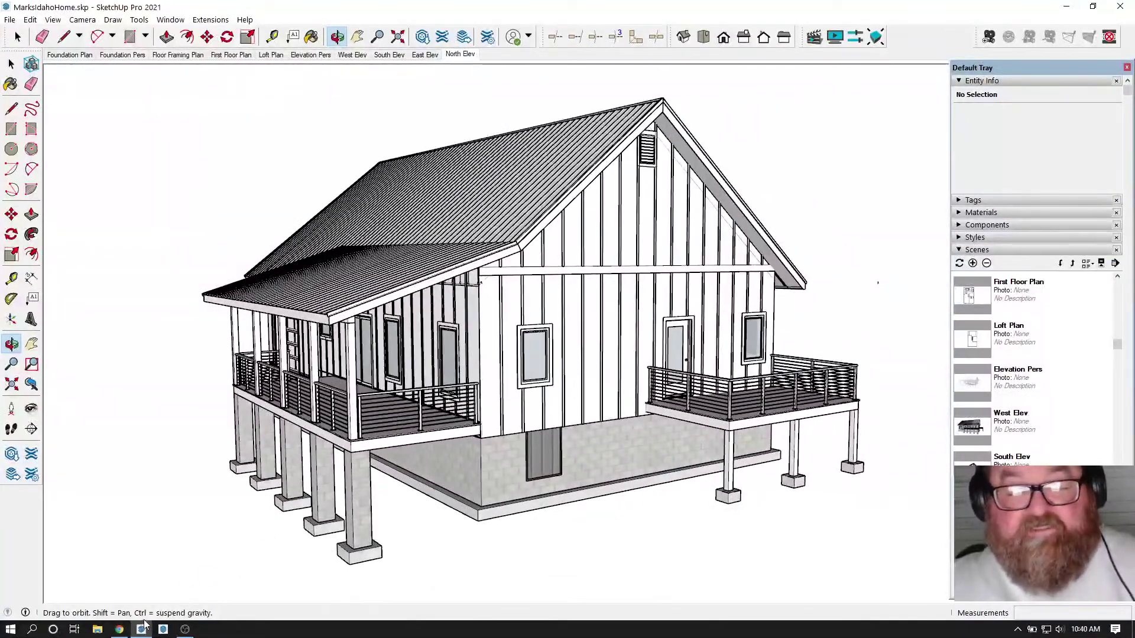
- Switch to YouTube Studio to check the live chat, return to SketchUp and look over the five-window wall and garage-side gable
{"action": "left_click", "coordinate": [119, 629]}
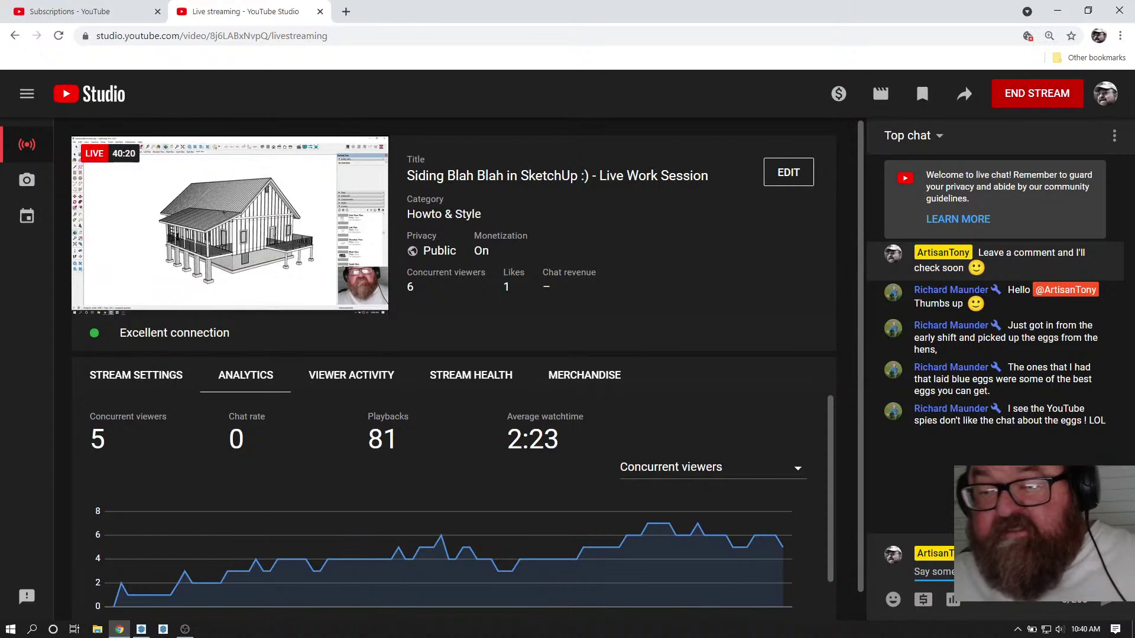
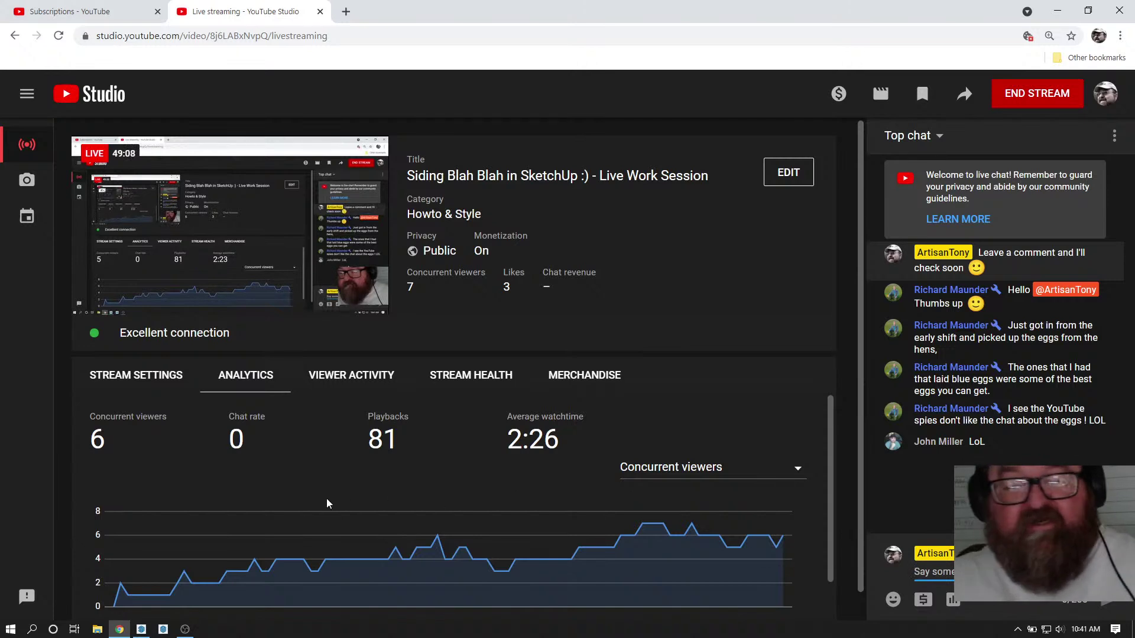
{"action": "left_click", "coordinate": [142, 632]}
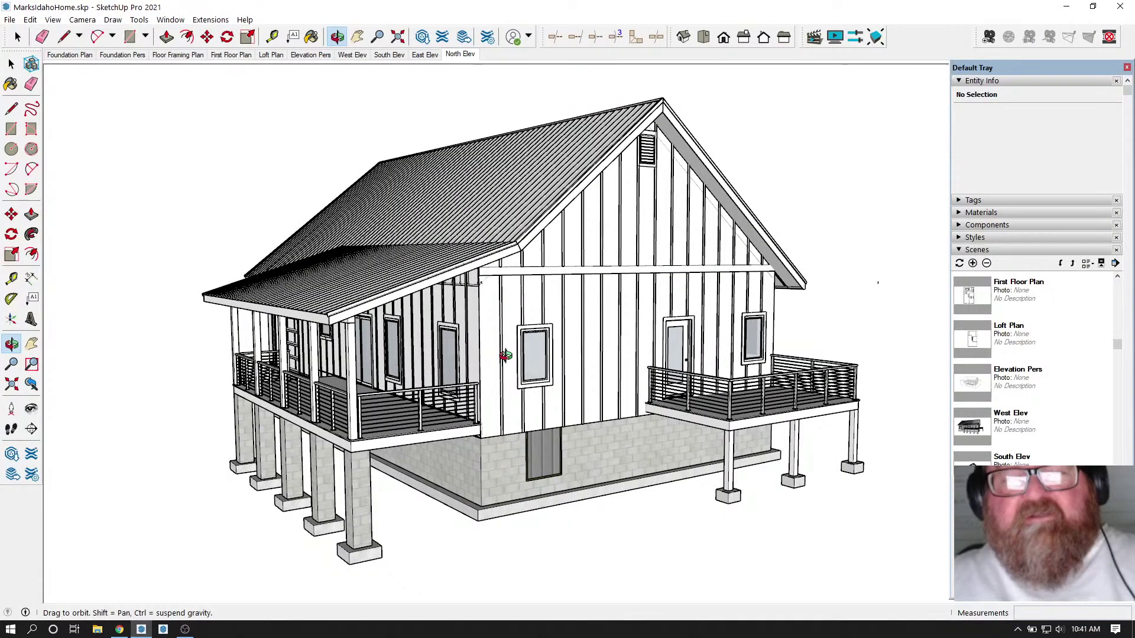
{"action": "left_click_drag", "start_coordinate": [503, 355], "coordinate": [560, 369]}
{"action": "left_click_drag", "start_coordinate": [643, 345], "coordinate": [230, 350]}
{"action": "scroll", "coordinate": [646, 318], "scroll_direction": "up", "scroll_amount": 5}
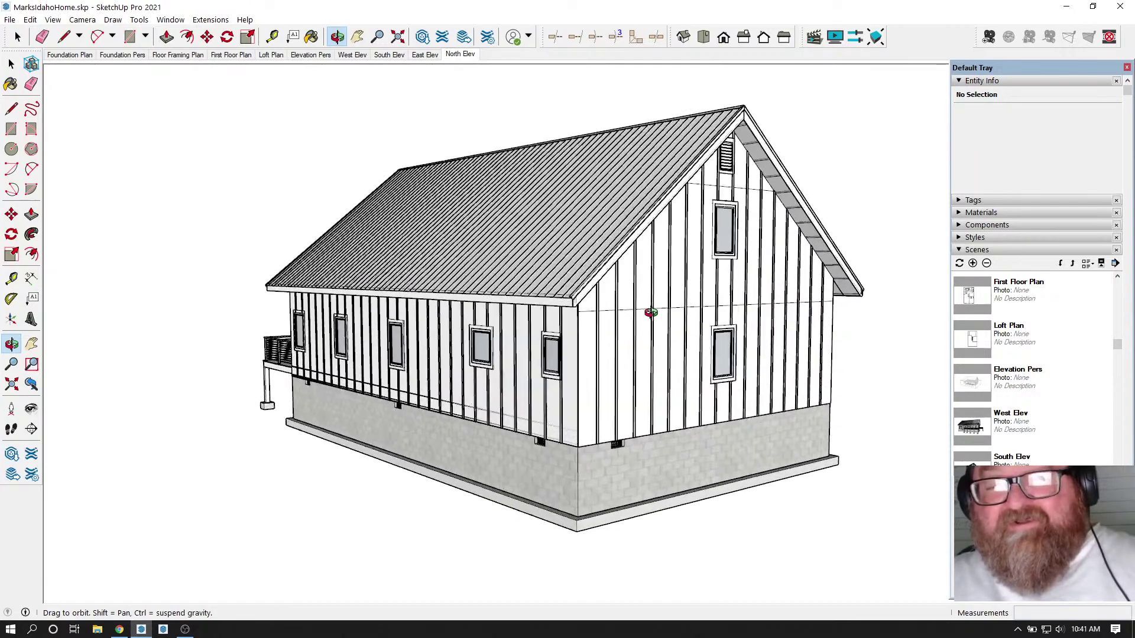
{"action": "left_click_drag", "start_coordinate": [623, 342], "coordinate": [450, 351]}
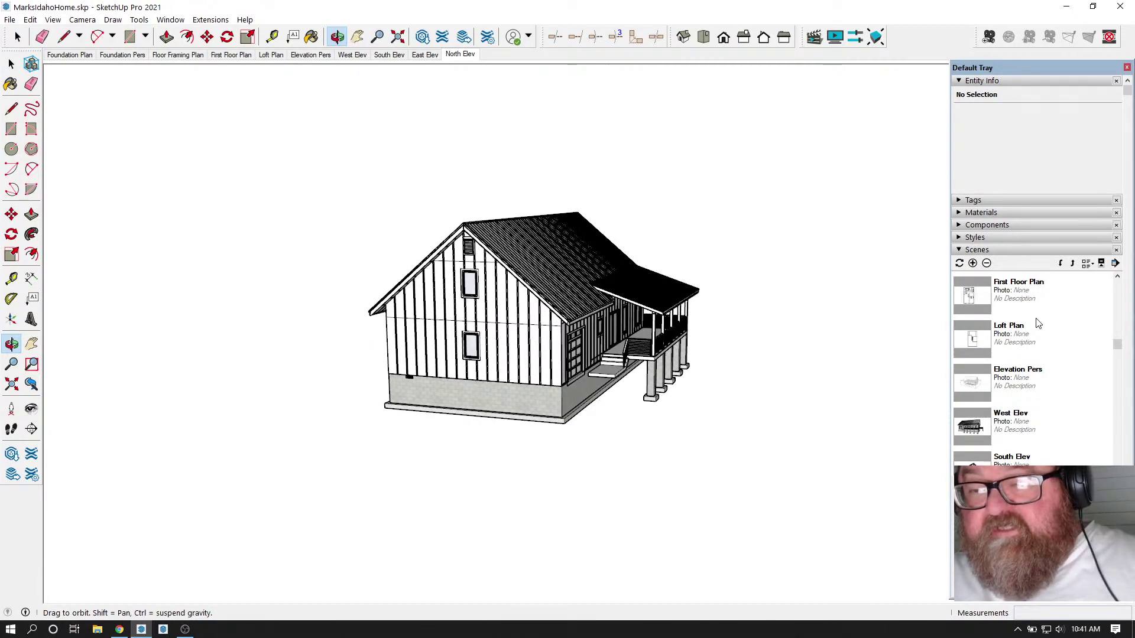
- Try to draw a flat rectangle about 138' by 63' across the house footprint and undo it
{"action": "left_click_drag", "start_coordinate": [566, 344], "coordinate": [397, 411]}
{"action": "scroll", "coordinate": [634, 387], "scroll_direction": "down", "scroll_amount": 1}
{"action": "left_click_drag", "start_coordinate": [621, 393], "coordinate": [531, 425]}
{"action": "left_click", "coordinate": [130, 36]}
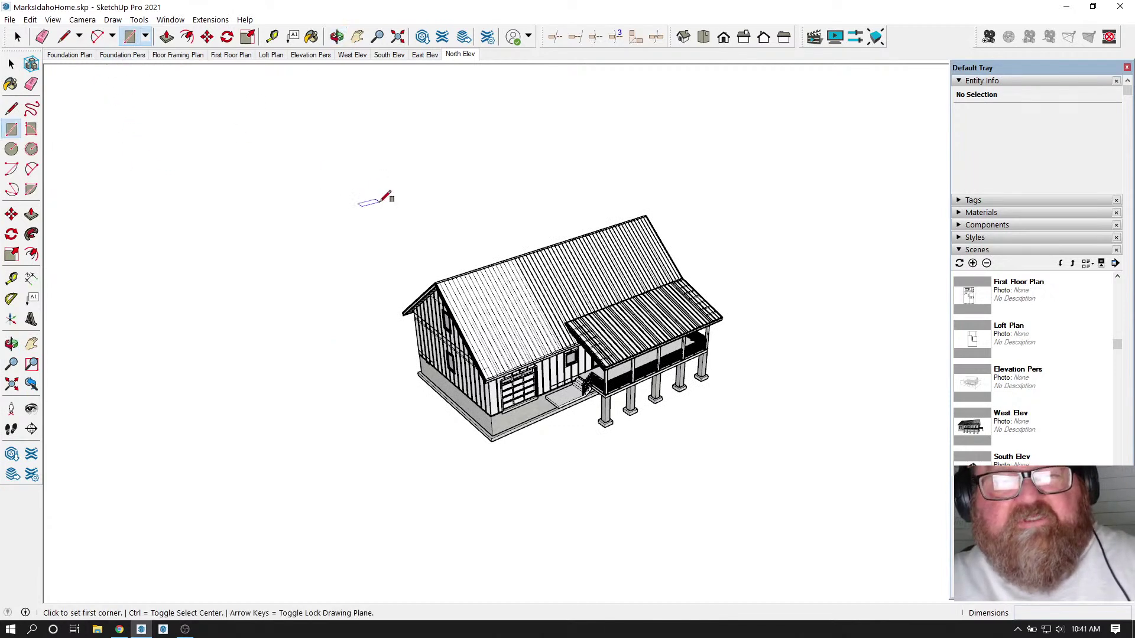
{"action": "left_click", "coordinate": [346, 269]}
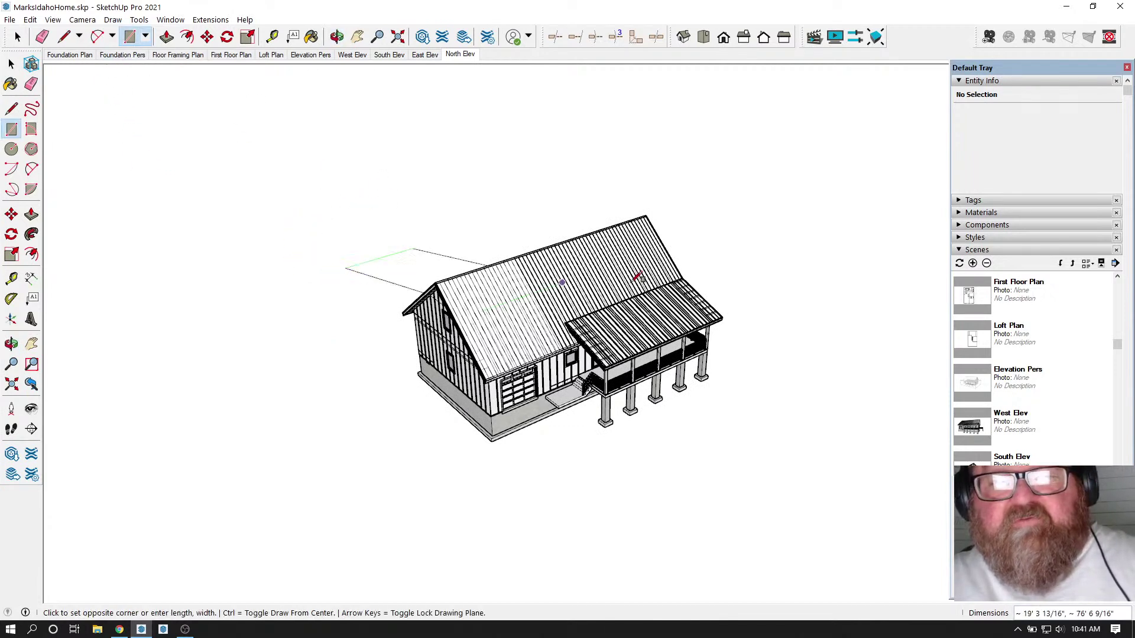
{"action": "left_click", "coordinate": [896, 415]}
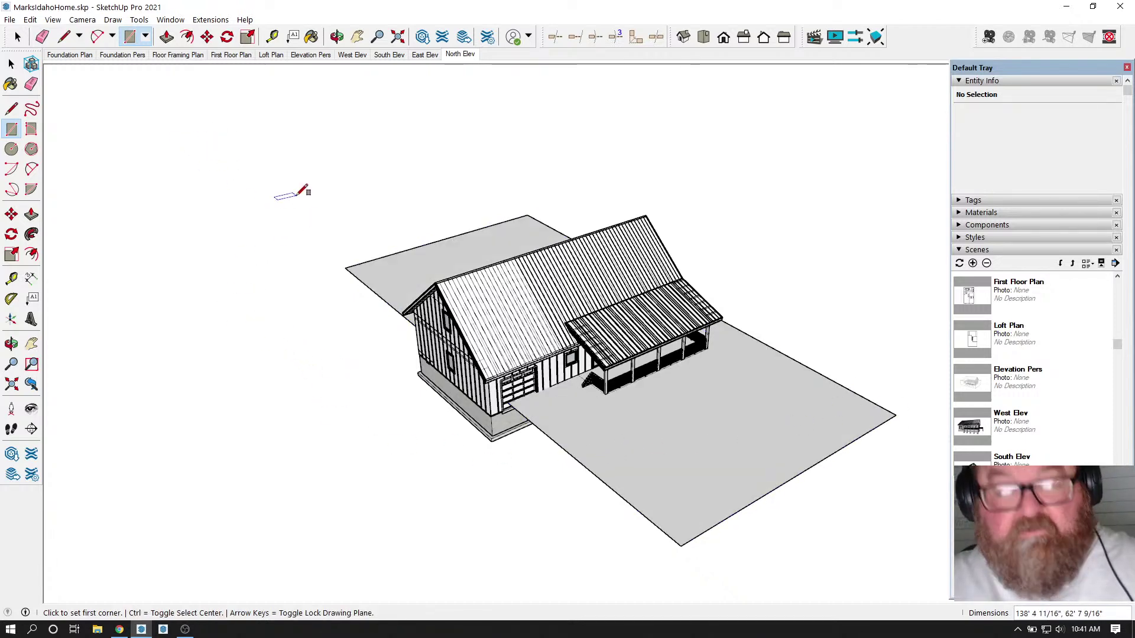
{"action": "key", "text": "ctrl+z"}
- Draw a flat rectangle about 94' by 67' on the open ground beside the garage end of the house and select its face
{"action": "scroll", "coordinate": [327, 211], "scroll_direction": "down", "scroll_amount": 3}
{"action": "left_click", "coordinate": [138, 351]}
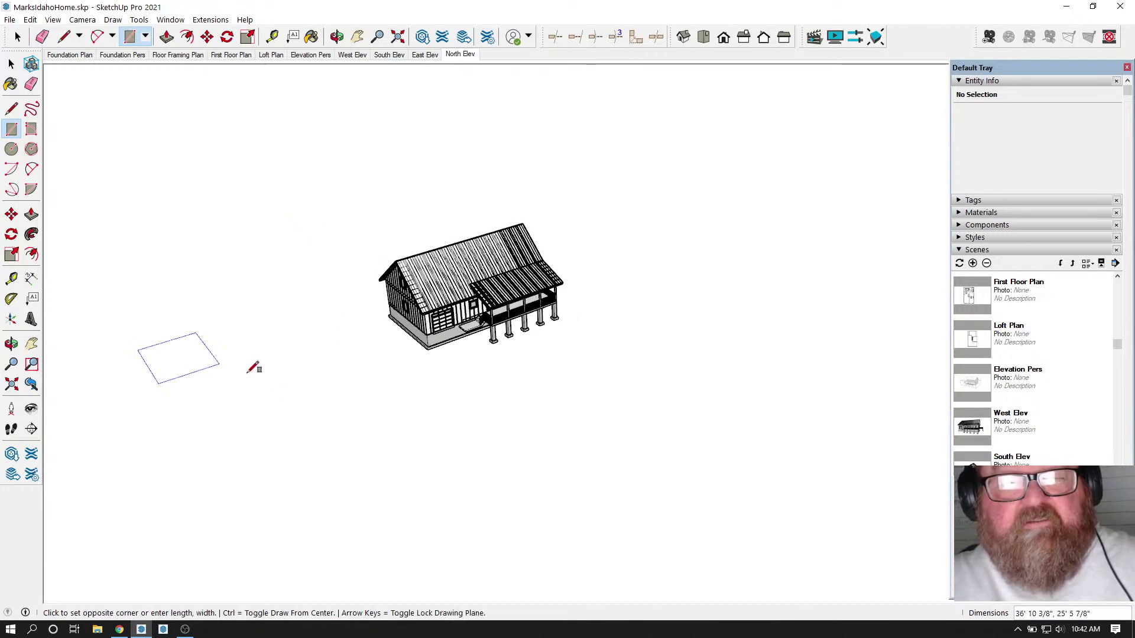
{"action": "left_click", "coordinate": [424, 395]}
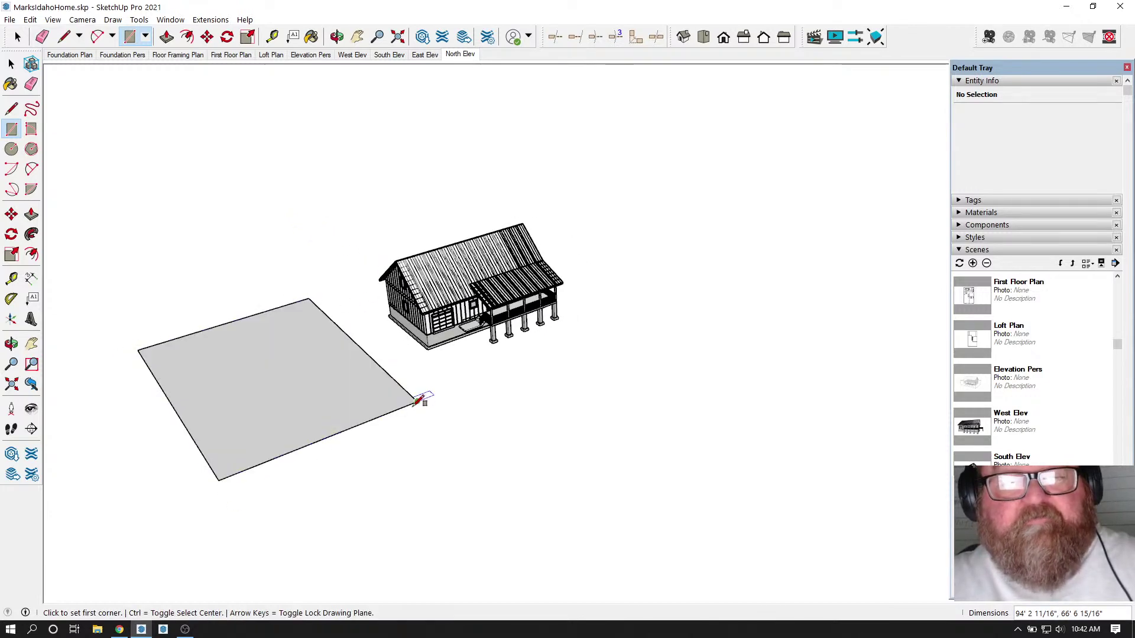
{"action": "scroll", "coordinate": [107, 336], "scroll_direction": "up", "scroll_amount": 1}
{"action": "scroll", "coordinate": [111, 331], "scroll_direction": "up", "scroll_amount": 1}
{"action": "key", "text": "space"}
{"action": "left_click", "coordinate": [299, 376]}
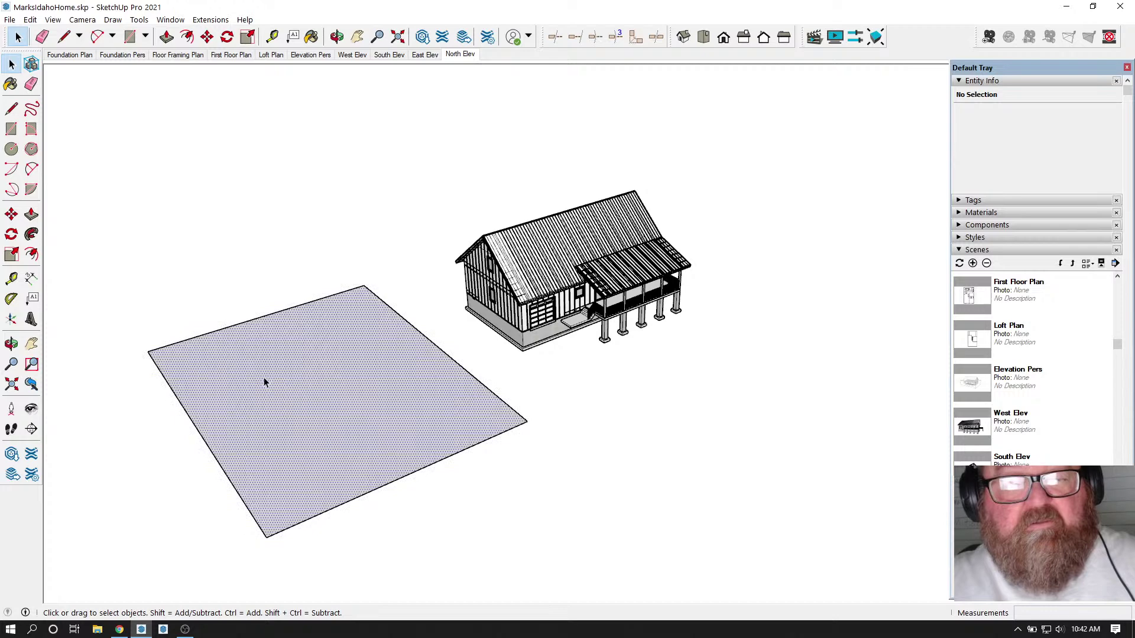
- Group the flat ground rectangle and move it by its corner onto the house's foundation corner beside the garage door
{"action": "right_click", "coordinate": [260, 379]}
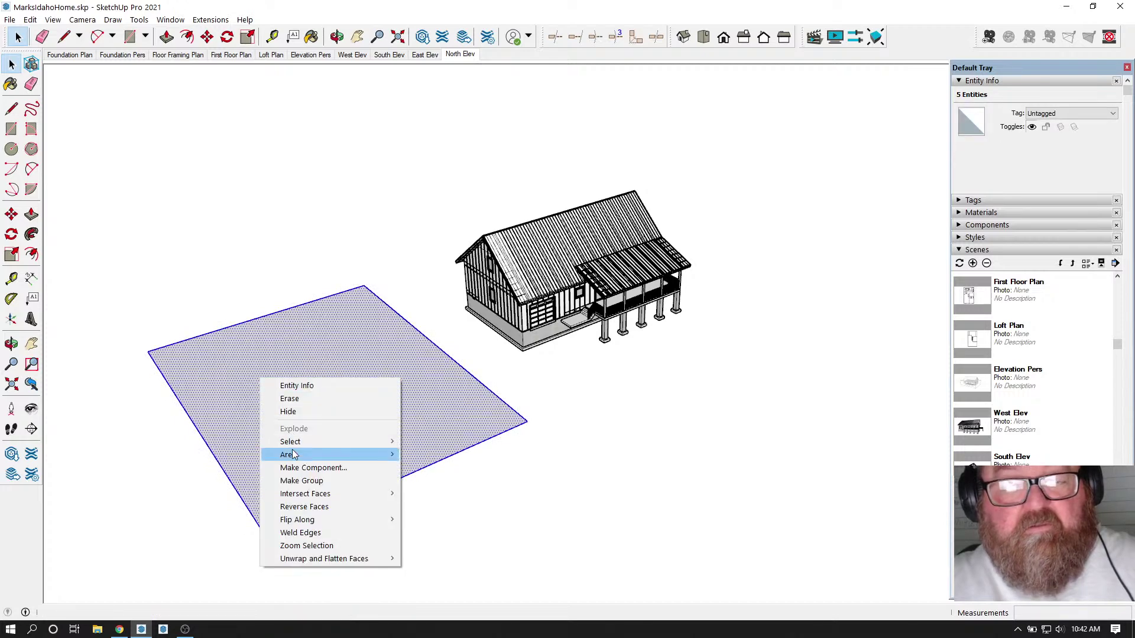
{"action": "left_click", "coordinate": [307, 471]}
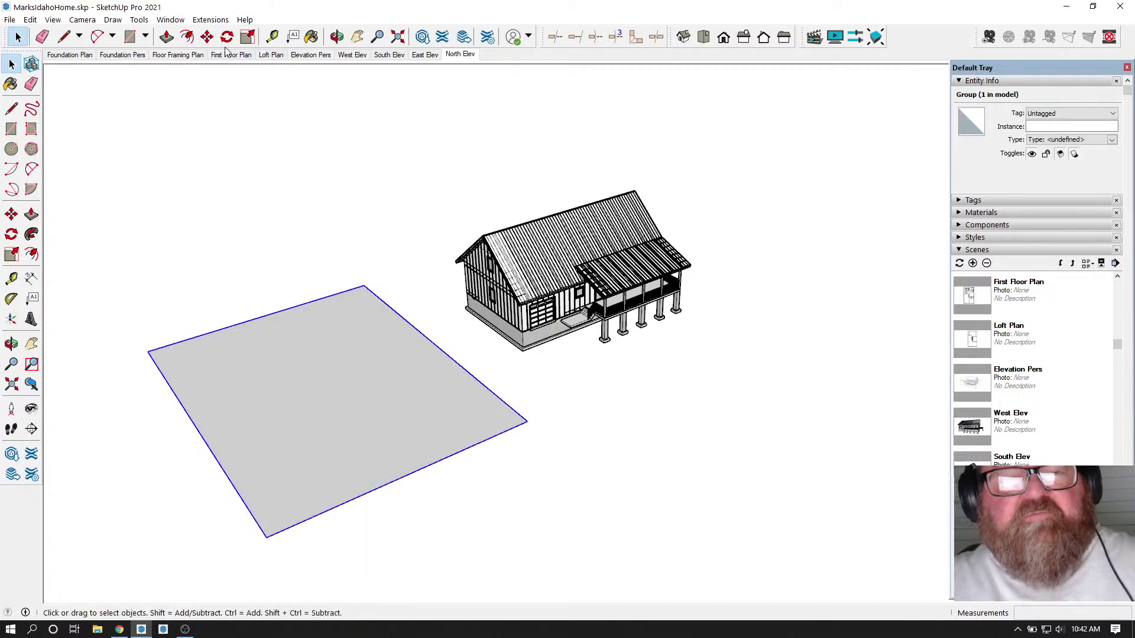
{"action": "left_click", "coordinate": [207, 37]}
{"action": "left_click", "coordinate": [267, 537]}
{"action": "scroll", "coordinate": [524, 290], "scroll_direction": "up", "scroll_amount": 10}
{"action": "scroll", "coordinate": [524, 290], "scroll_direction": "up", "scroll_amount": 5}
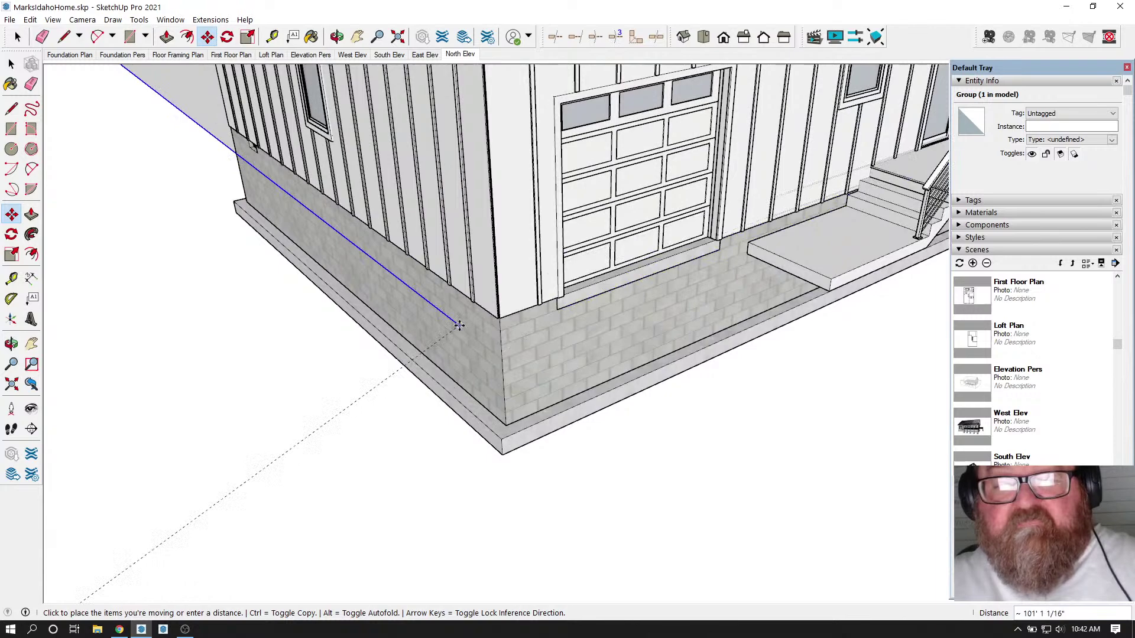
{"action": "scroll", "coordinate": [459, 325], "scroll_direction": "up", "scroll_amount": 6}
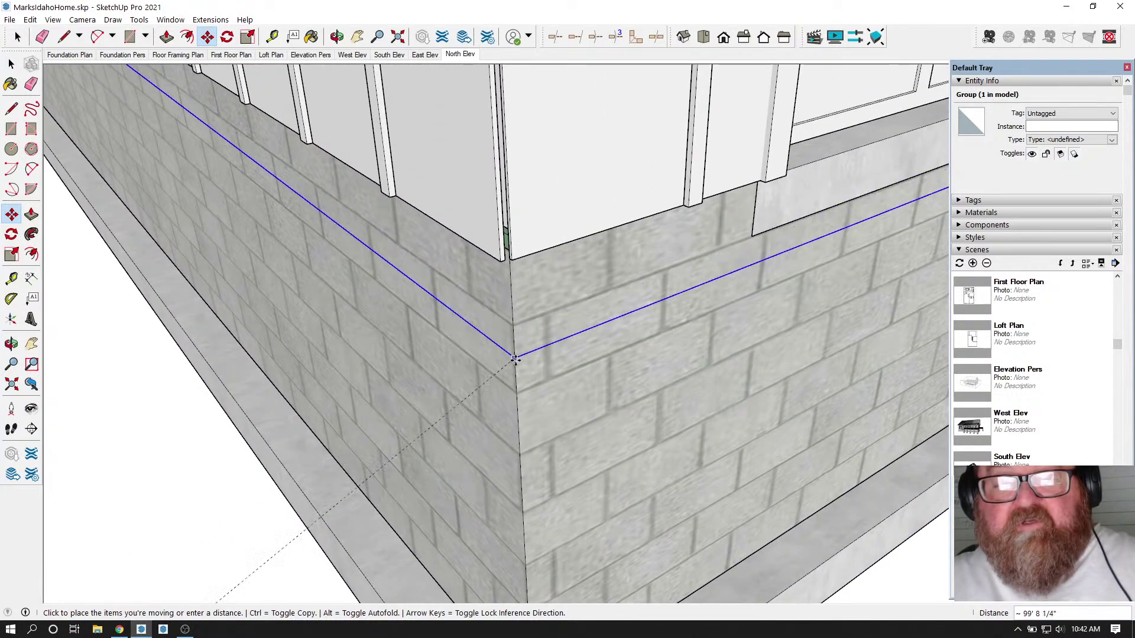
{"action": "left_click", "coordinate": [516, 363]}
{"action": "scroll", "coordinate": [708, 337], "scroll_direction": "down", "scroll_amount": 1}
{"action": "scroll", "coordinate": [590, 377], "scroll_direction": "down", "scroll_amount": 3}
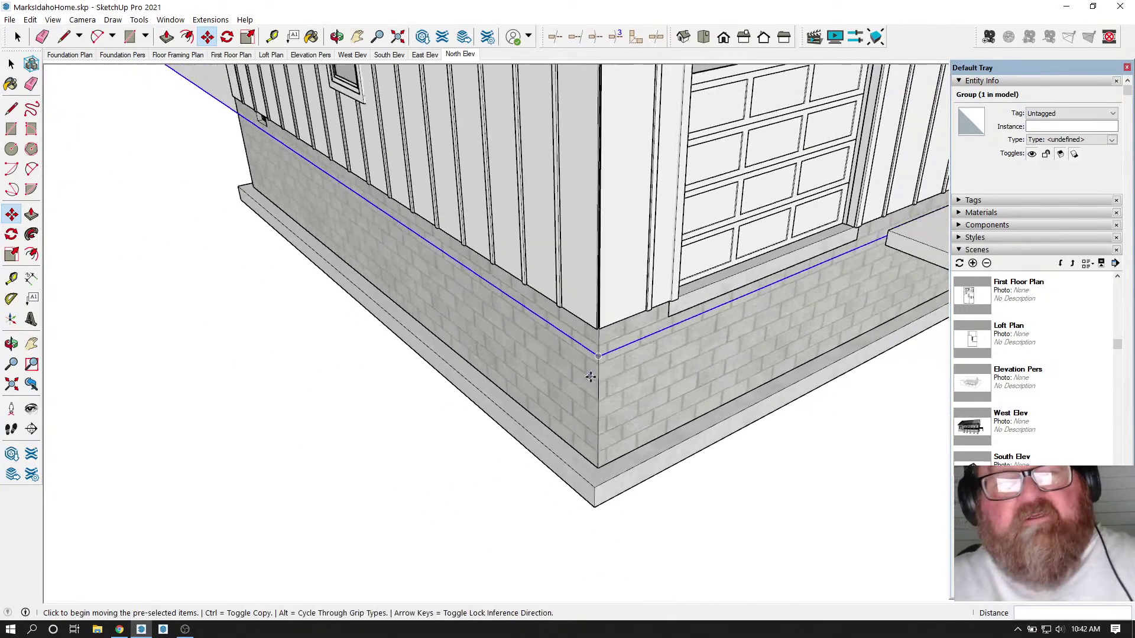
- Lower the ground group about 12" down the vertical edge of the foundation corner
{"action": "left_click", "coordinate": [337, 36]}
{"action": "left_click_drag", "start_coordinate": [428, 199], "coordinate": [592, 198]}
{"action": "left_click_drag", "start_coordinate": [676, 256], "coordinate": [777, 208]}
{"action": "left_click_drag", "start_coordinate": [341, 92], "coordinate": [236, 148]}
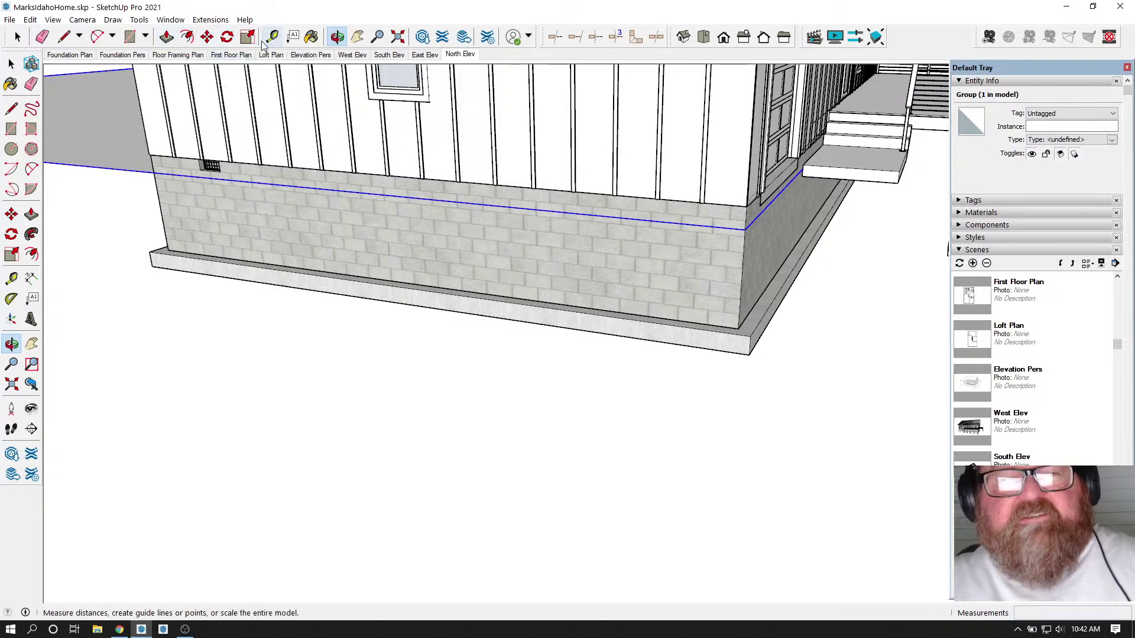
{"action": "left_click", "coordinate": [207, 37]}
{"action": "scroll", "coordinate": [735, 243], "scroll_direction": "up", "scroll_amount": 1}
{"action": "scroll", "coordinate": [735, 243], "scroll_direction": "up", "scroll_amount": 1}
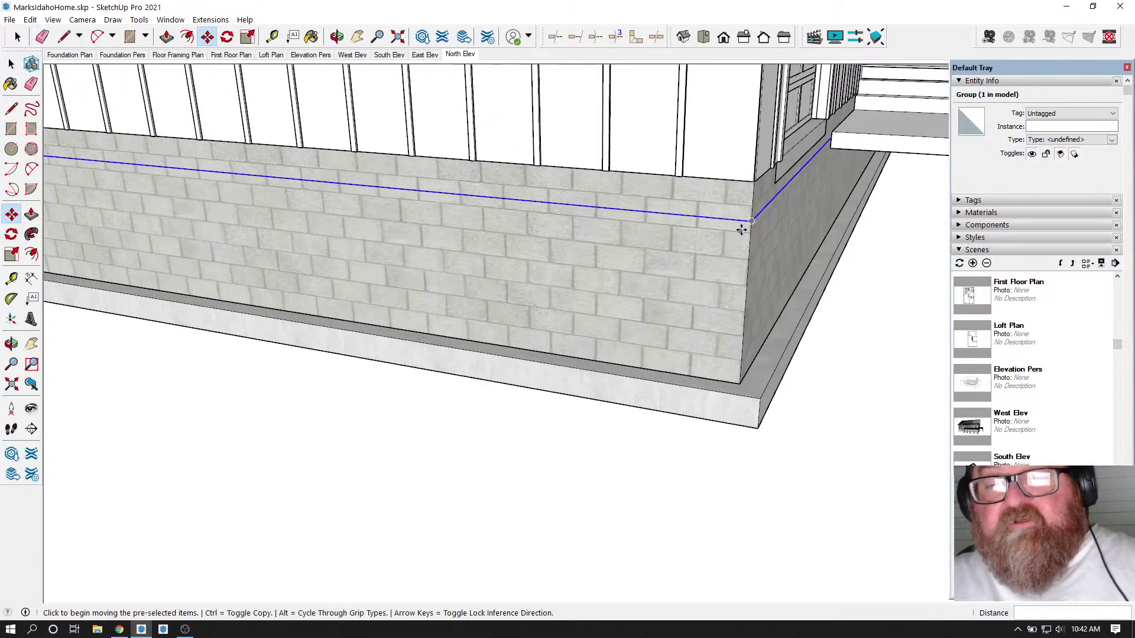
{"action": "left_click", "coordinate": [747, 221]}
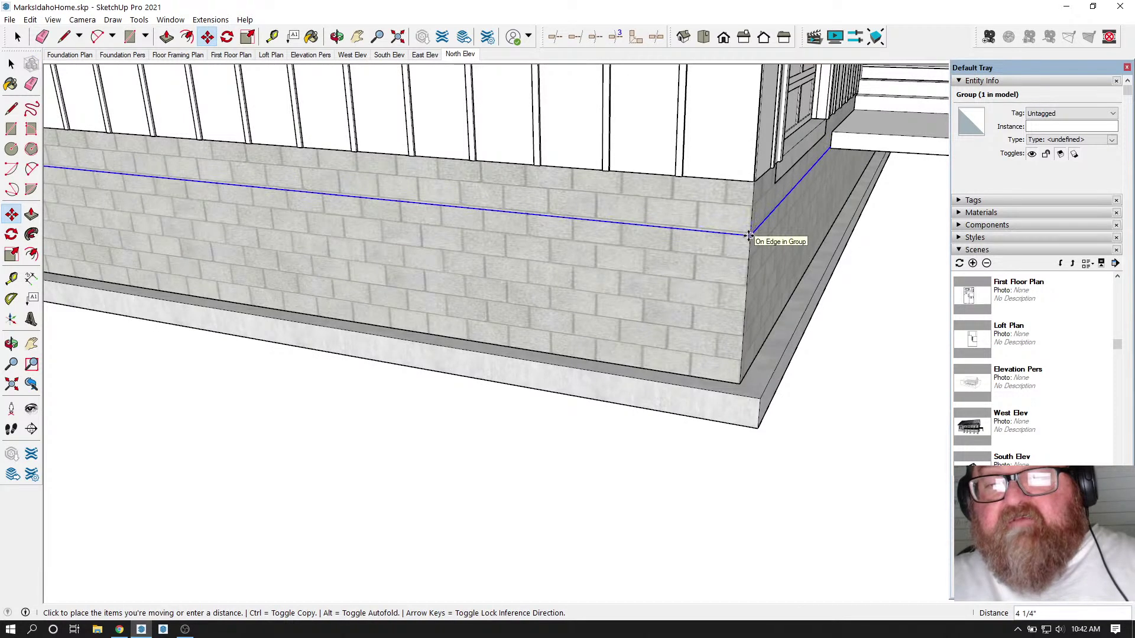
{"action": "left_click", "coordinate": [748, 258]}
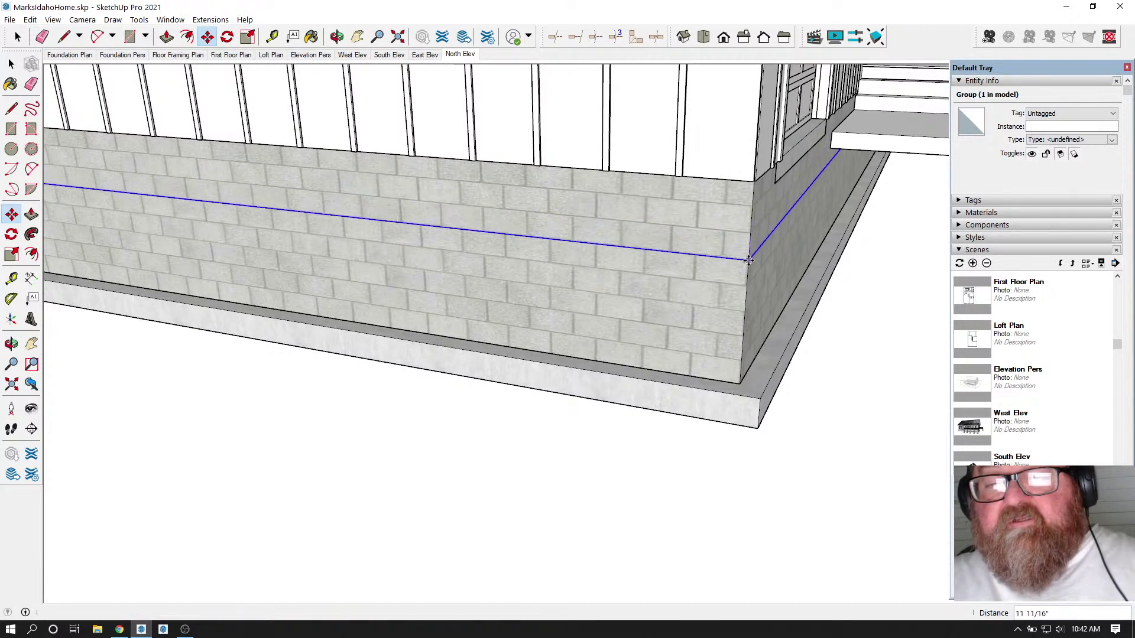
{"action": "scroll", "coordinate": [797, 282], "scroll_direction": "down", "scroll_amount": 1}
{"action": "left_click", "coordinate": [227, 37]}
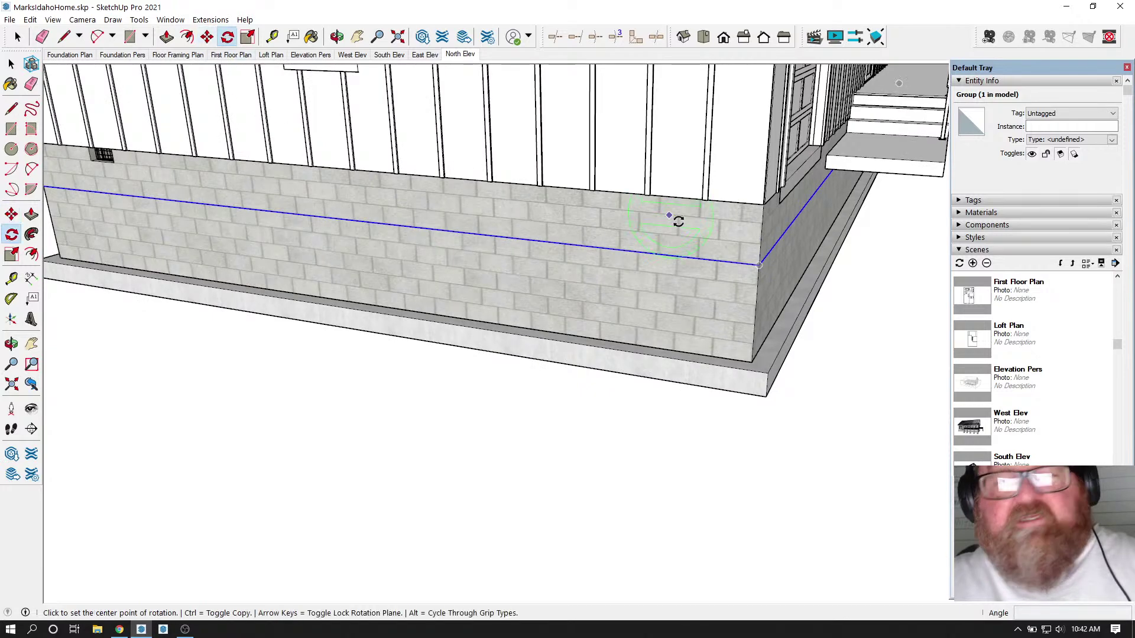
{"action": "left_click", "coordinate": [759, 264]}
{"action": "scroll", "coordinate": [838, 299], "scroll_direction": "down", "scroll_amount": 4}
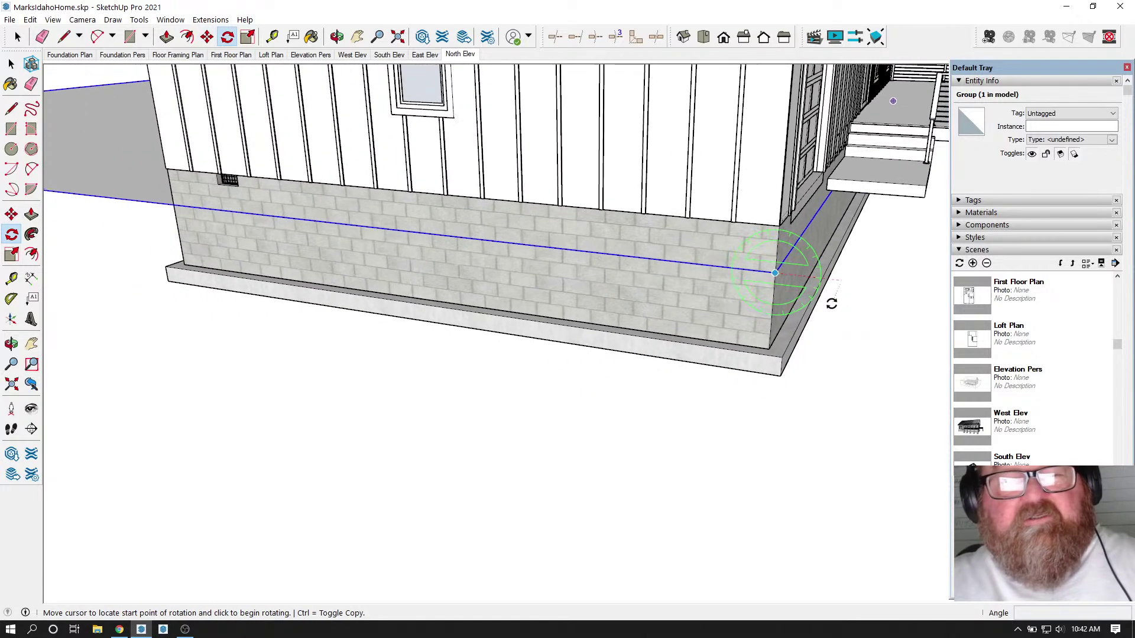
{"action": "scroll", "coordinate": [167, 195], "scroll_direction": "up", "scroll_amount": 2}
{"action": "scroll", "coordinate": [167, 195], "scroll_direction": "up", "scroll_amount": 4}
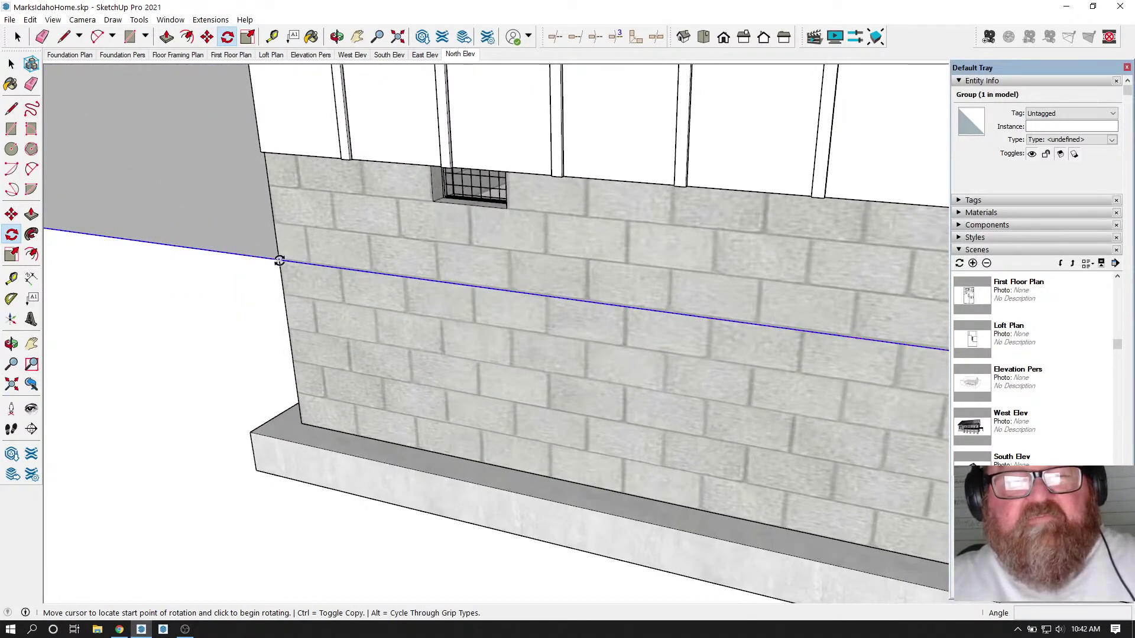
{"action": "left_click", "coordinate": [279, 261]}
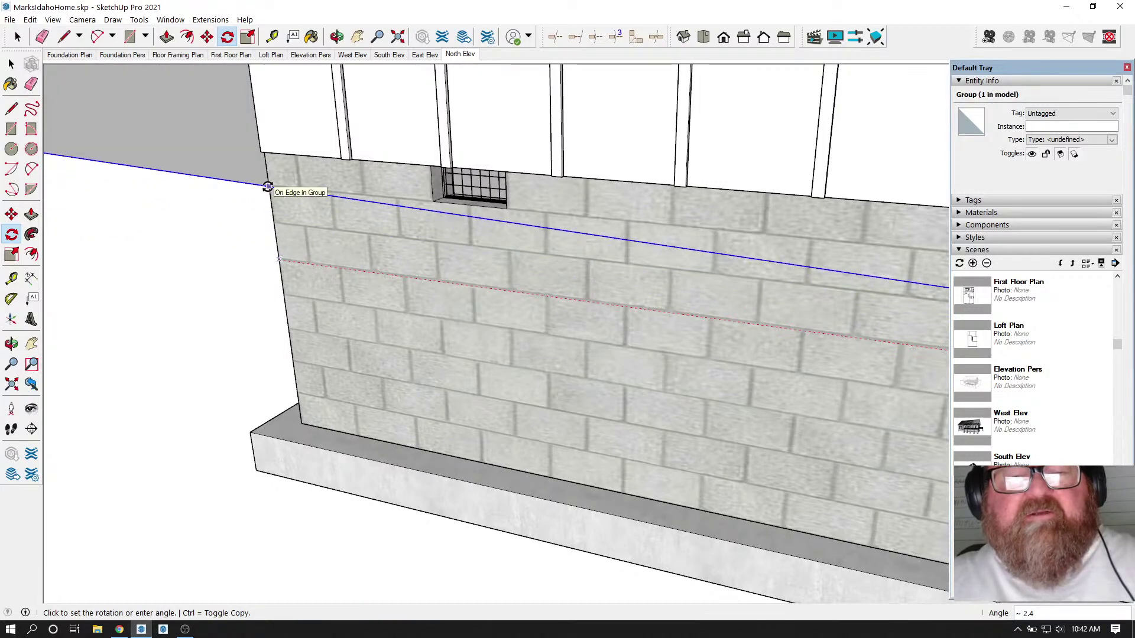
{"action": "key", "text": "Escape"}
{"action": "scroll", "coordinate": [259, 278], "scroll_direction": "down", "scroll_amount": 4}
{"action": "scroll", "coordinate": [259, 278], "scroll_direction": "down", "scroll_amount": 1}
{"action": "scroll", "coordinate": [744, 375], "scroll_direction": "down", "scroll_amount": 3}
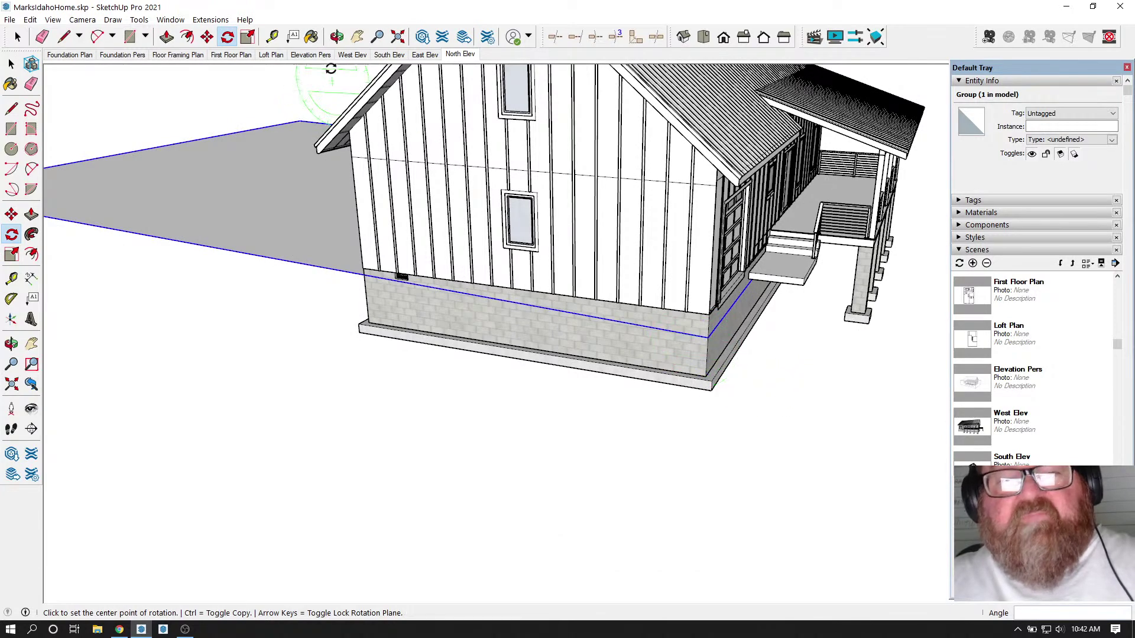
- Slide the ground group about 24' along the garage-end foundation wall so it extends past both long sides of the house
{"action": "left_click", "coordinate": [337, 37]}
{"action": "left_click_drag", "start_coordinate": [638, 266], "coordinate": [608, 263]}
{"action": "left_click_drag", "start_coordinate": [425, 280], "coordinate": [439, 217]}
{"action": "left_click", "coordinate": [206, 36]}
{"action": "scroll", "coordinate": [360, 223], "scroll_direction": "up", "scroll_amount": 3}
{"action": "scroll", "coordinate": [455, 322], "scroll_direction": "up", "scroll_amount": 3}
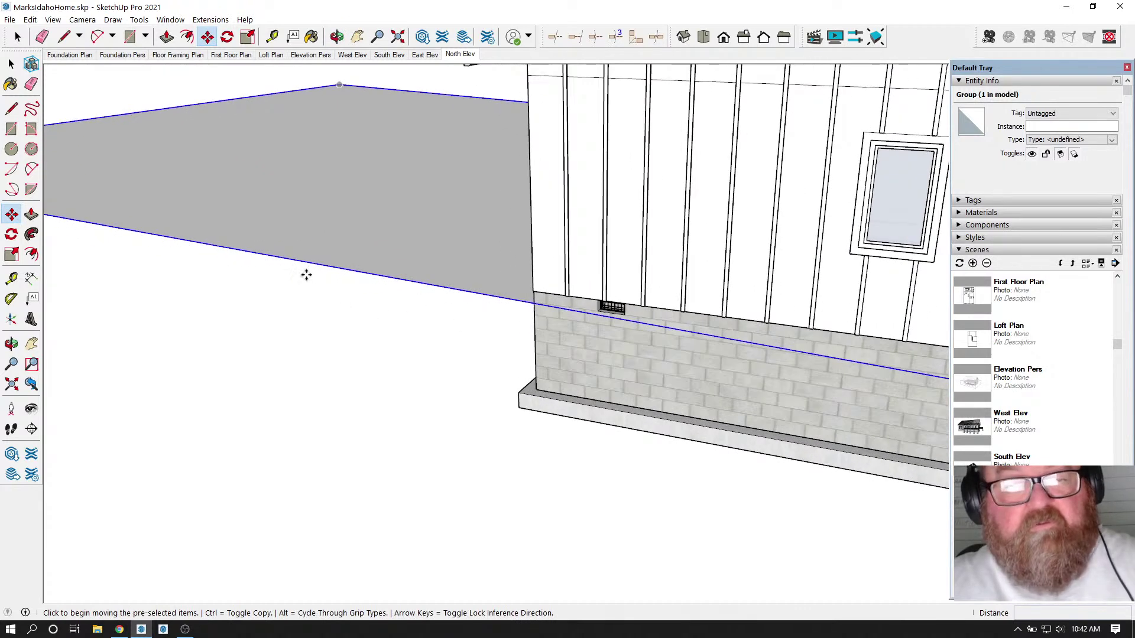
{"action": "left_click", "coordinate": [162, 236]}
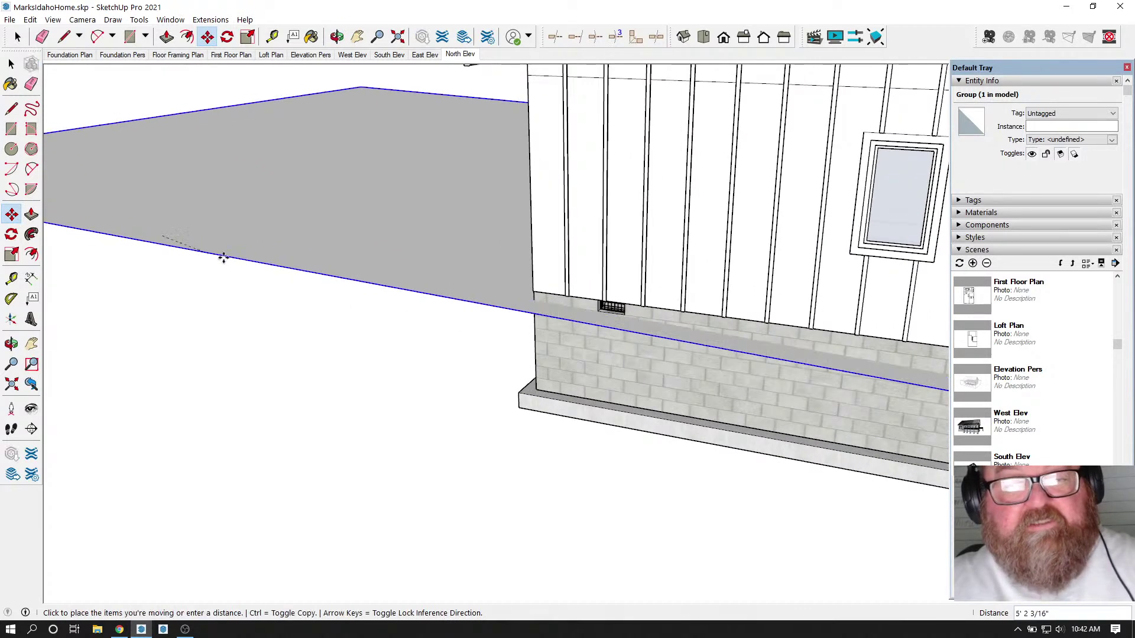
{"action": "scroll", "coordinate": [535, 298], "scroll_direction": "up", "scroll_amount": 2}
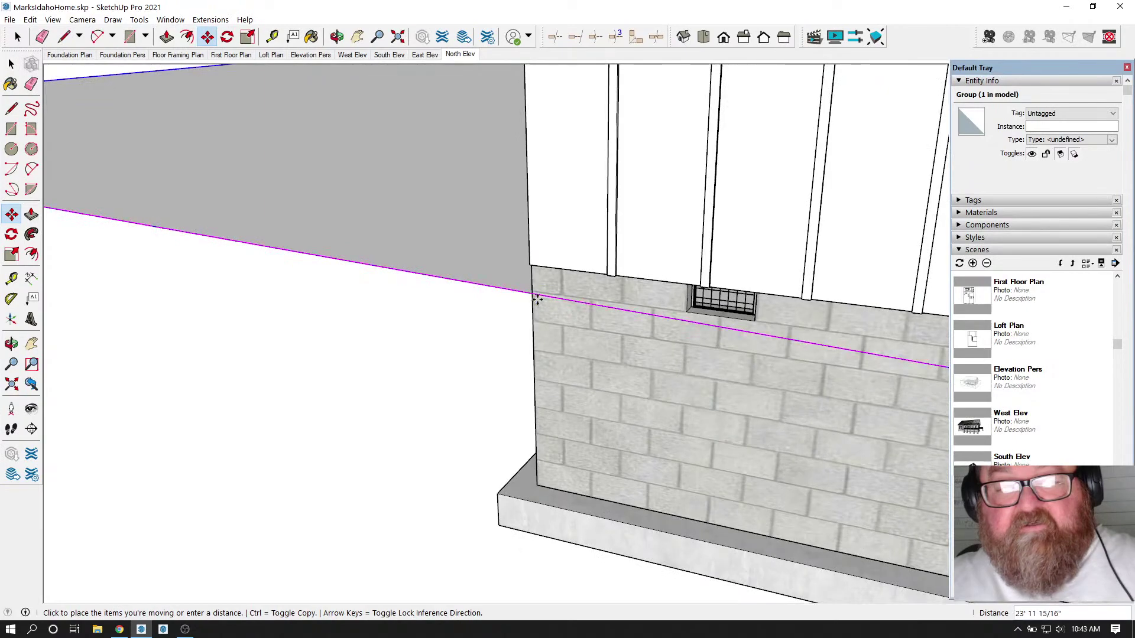
{"action": "left_click", "coordinate": [535, 298]}
{"action": "scroll", "coordinate": [380, 317], "scroll_direction": "down", "scroll_amount": 2}
{"action": "scroll", "coordinate": [215, 349], "scroll_direction": "down", "scroll_amount": 6}
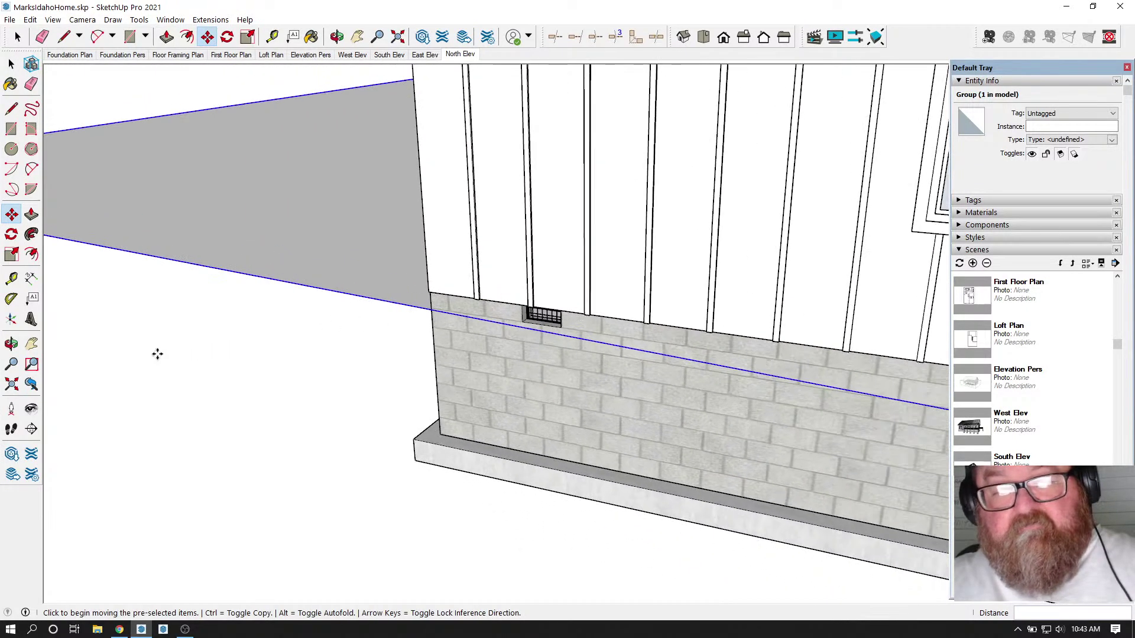
{"action": "scroll", "coordinate": [361, 399], "scroll_direction": "down", "scroll_amount": 3}
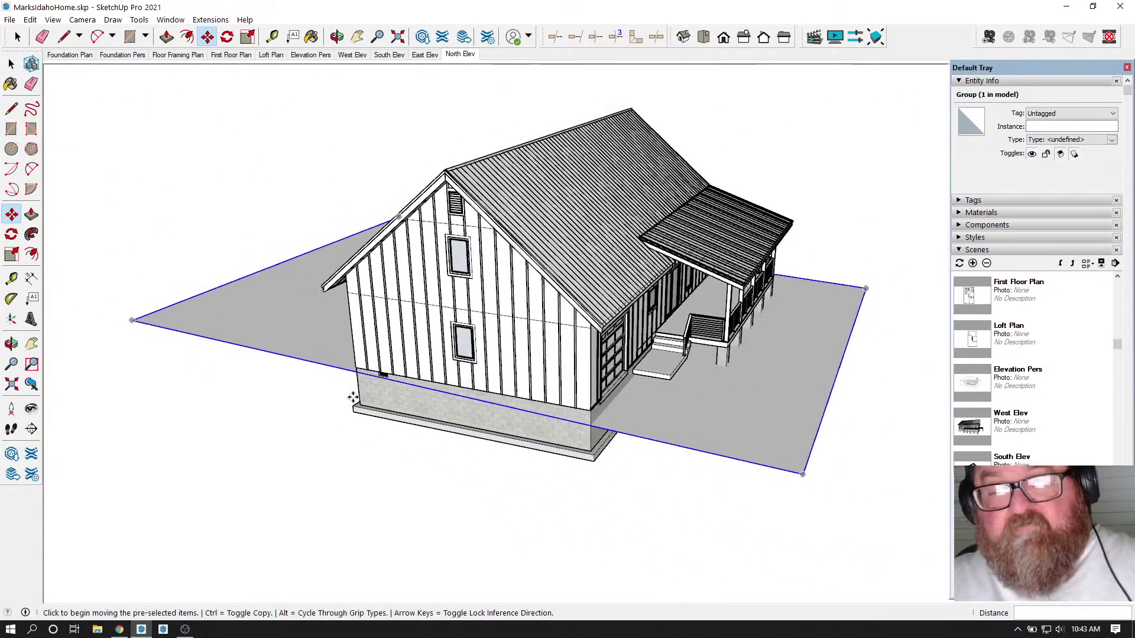
- Open the ground group for editing and select its short edge on the side of the house opposite the covered porch
{"action": "left_click", "coordinate": [337, 37]}
{"action": "left_click_drag", "start_coordinate": [433, 132], "coordinate": [614, 309]}
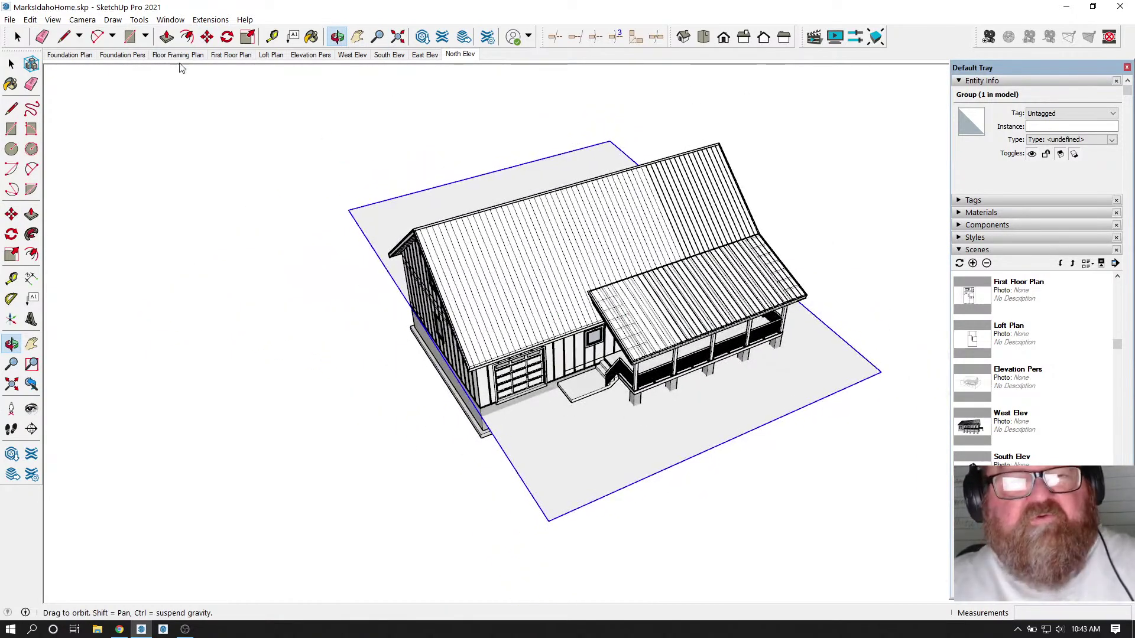
{"action": "left_click", "coordinate": [207, 37]}
{"action": "left_click", "coordinate": [337, 37]}
{"action": "left_click_drag", "start_coordinate": [489, 175], "coordinate": [660, 306]}
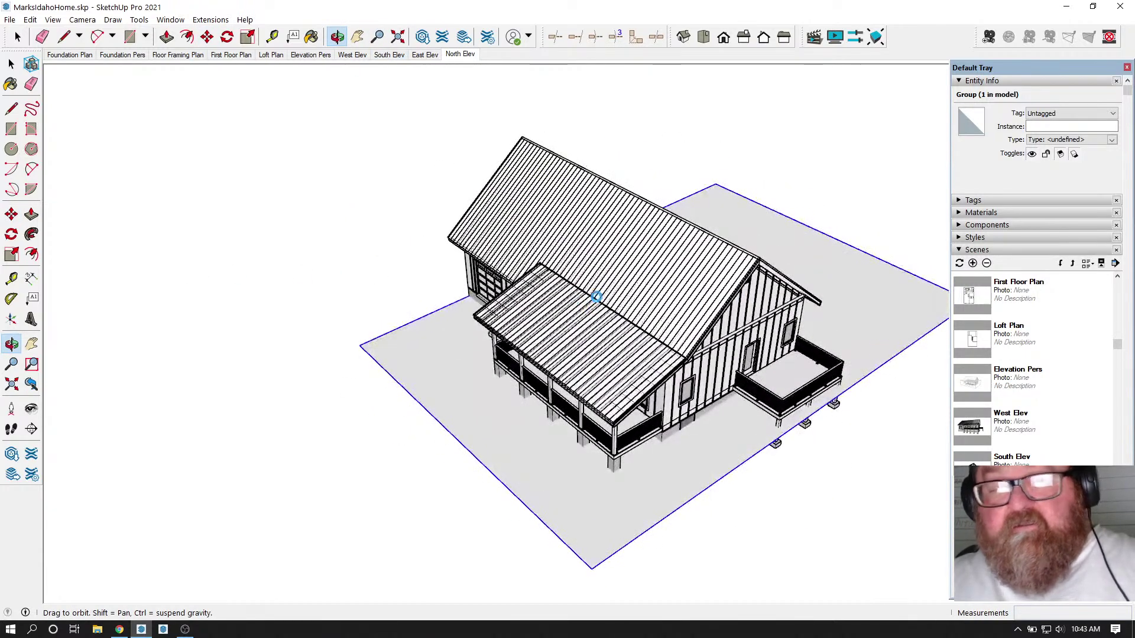
{"action": "left_click_drag", "start_coordinate": [489, 286], "coordinate": [673, 296]}
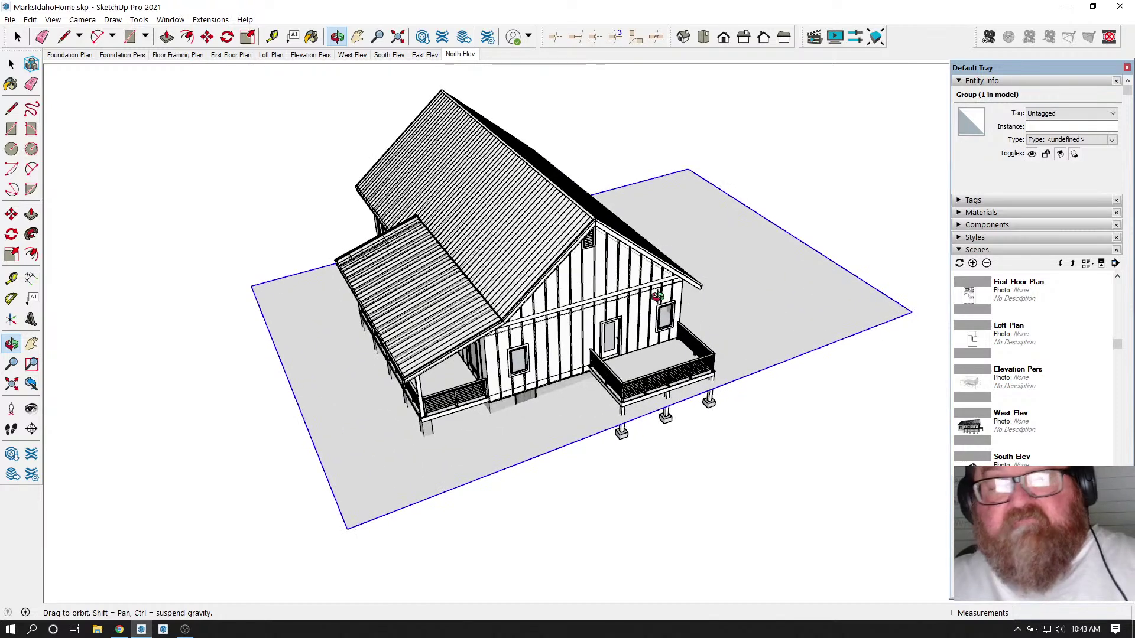
{"action": "left_click", "coordinate": [17, 37]}
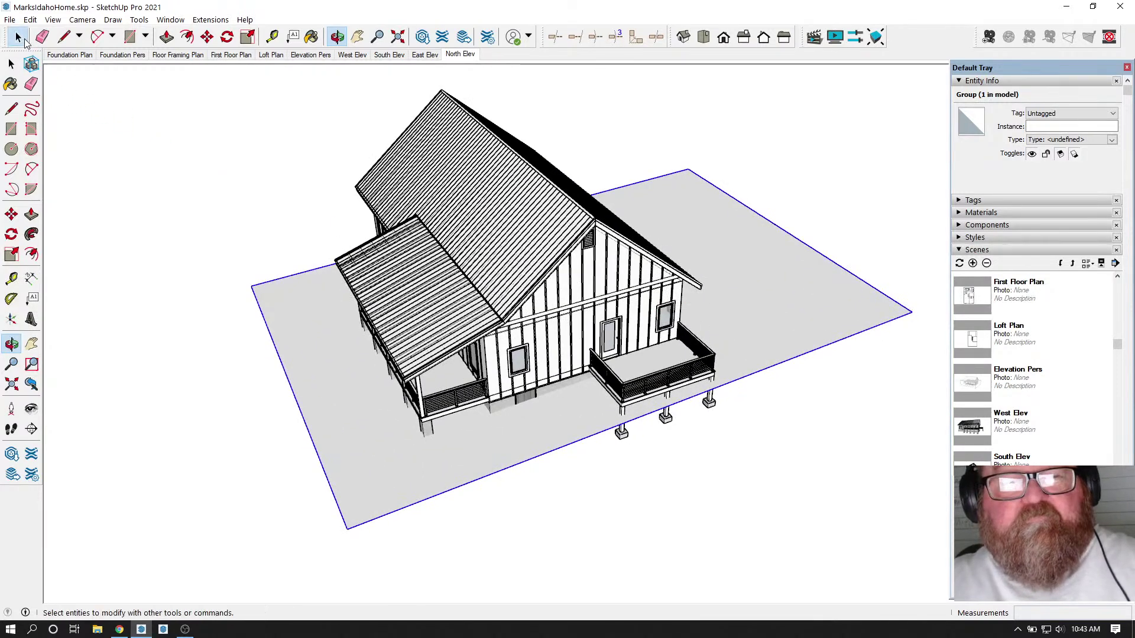
{"action": "double_click", "coordinate": [687, 238]}
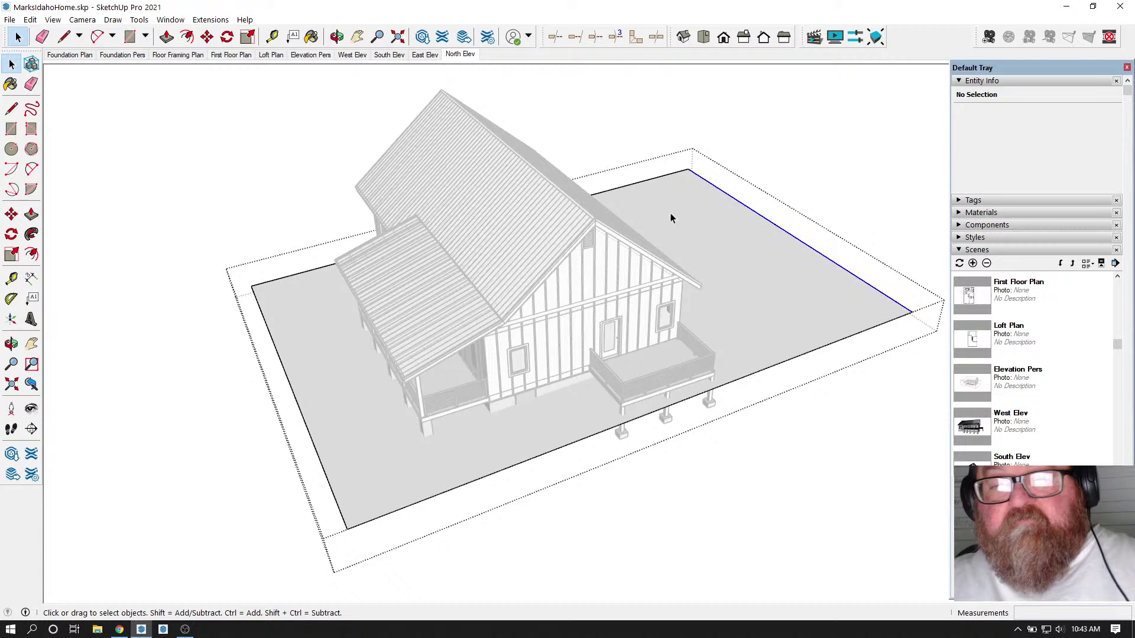
{"action": "left_click", "coordinate": [188, 37]}
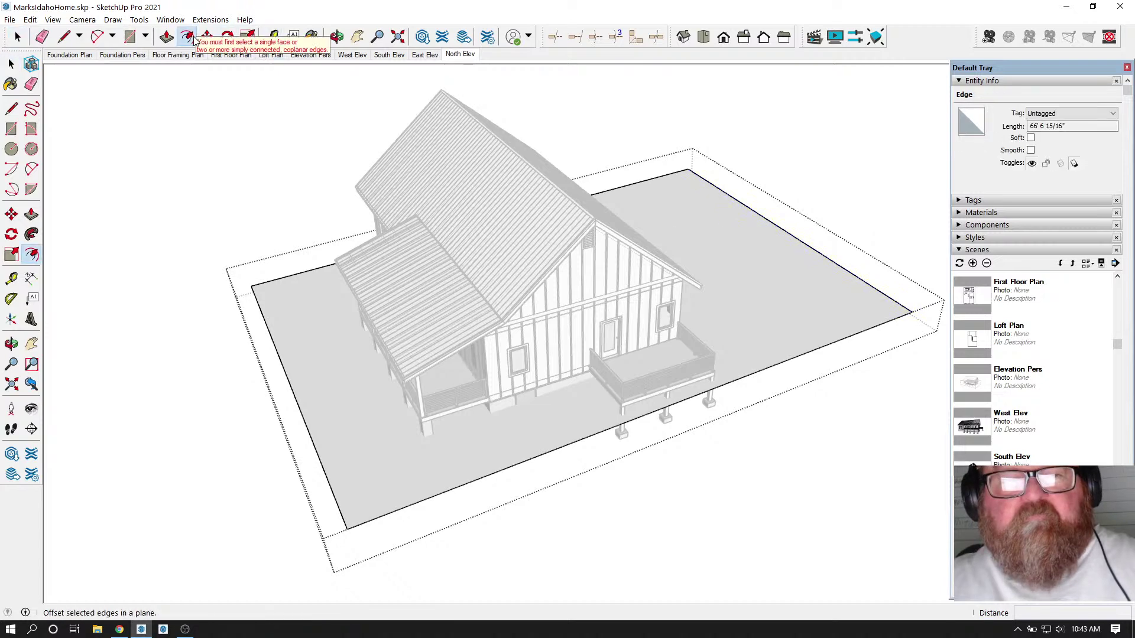
{"action": "left_click", "coordinate": [207, 38]}
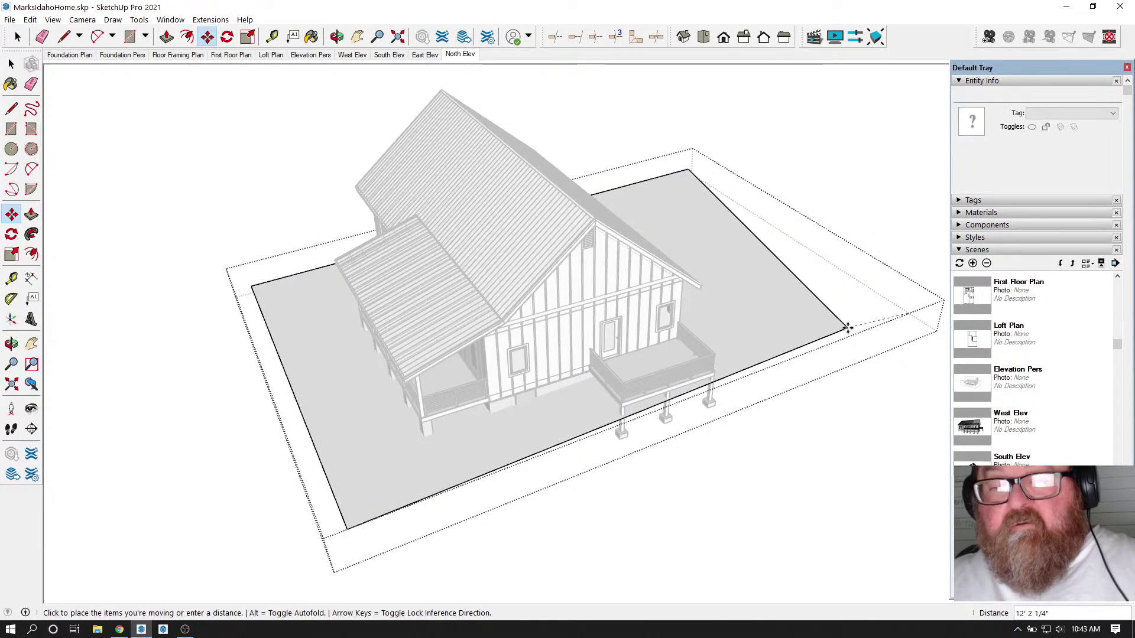
{"action": "left_click", "coordinate": [18, 37]}
- Place a guide along the ground's long edge by the open deck and move the short edge opposite the porch 30' inward
{"action": "left_click", "coordinate": [272, 37]}
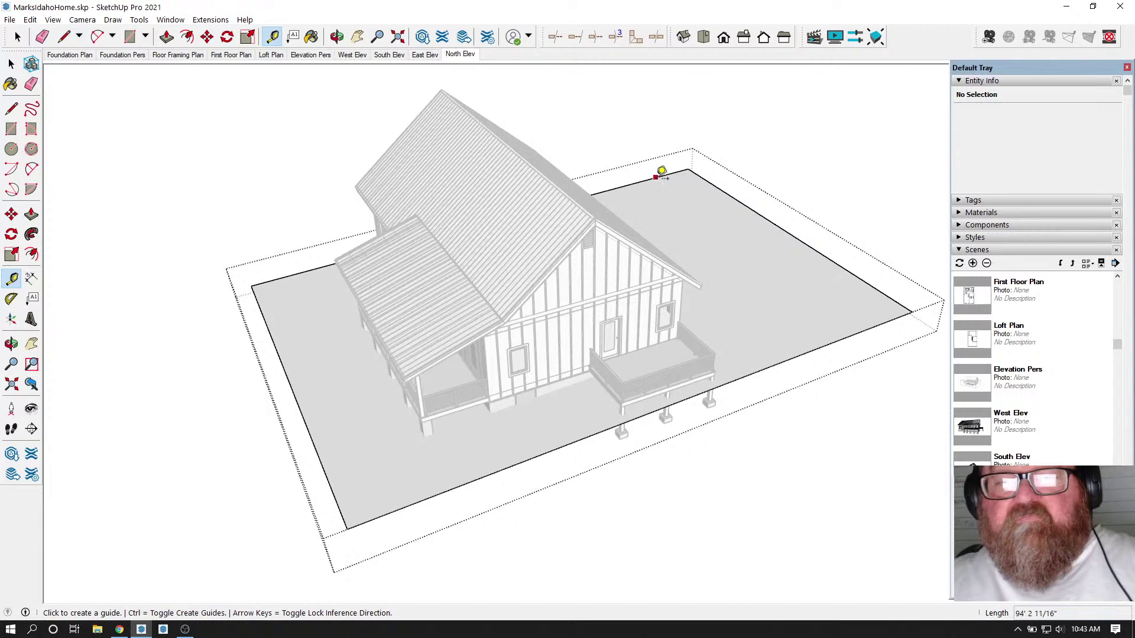
{"action": "left_click", "coordinate": [655, 177]}
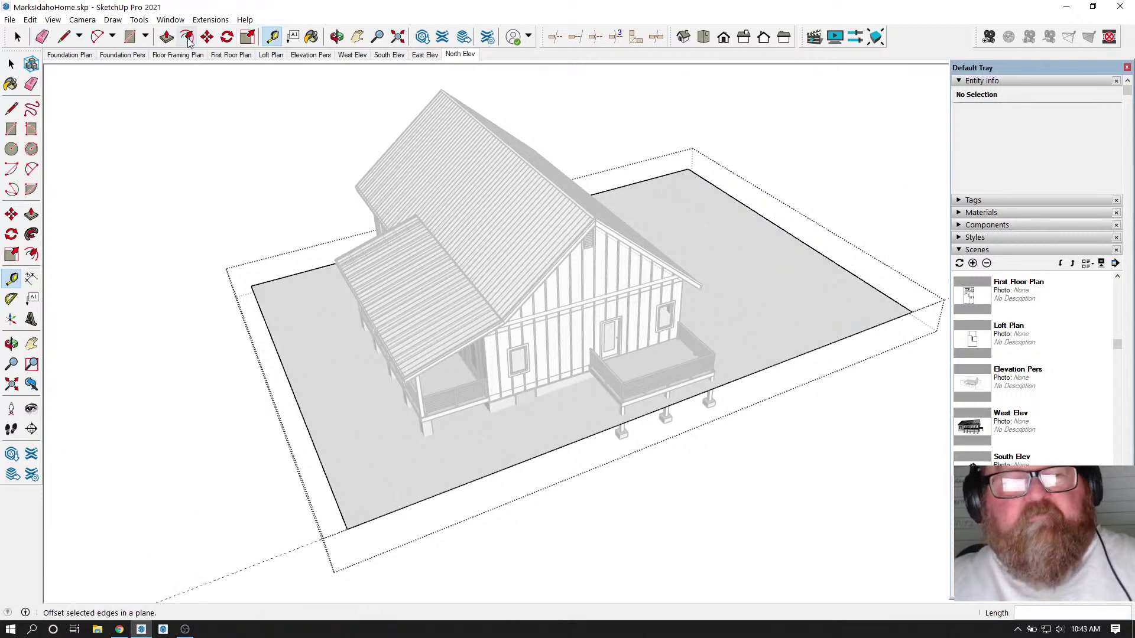
{"action": "left_click", "coordinate": [17, 37]}
{"action": "left_click", "coordinate": [17, 37]}
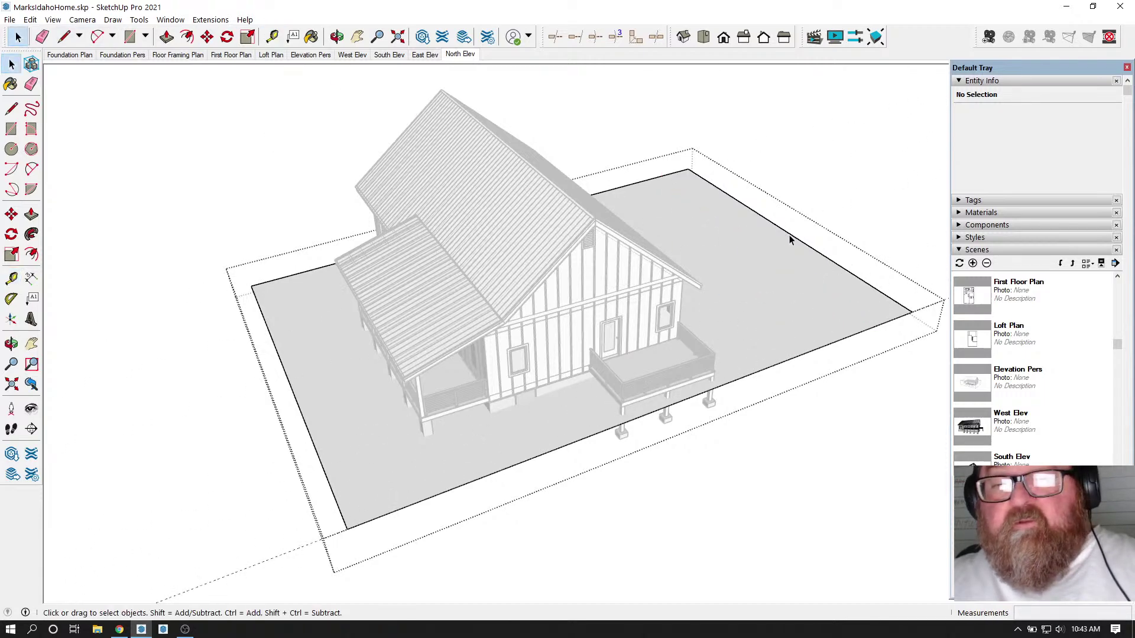
{"action": "key", "text": "m"}
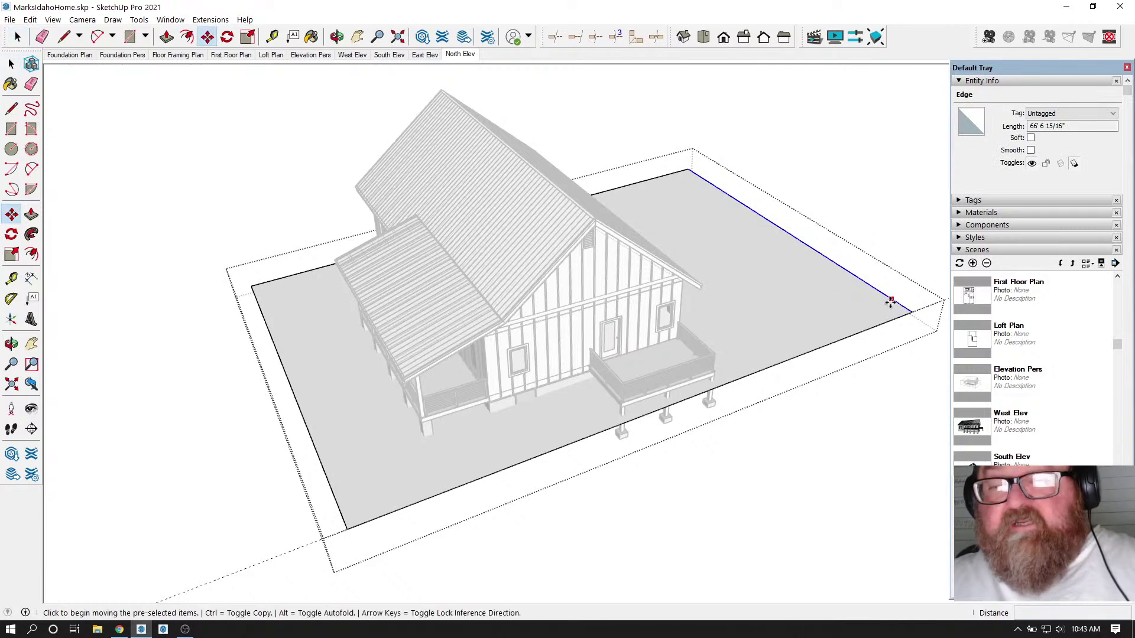
{"action": "left_click", "coordinate": [908, 310]}
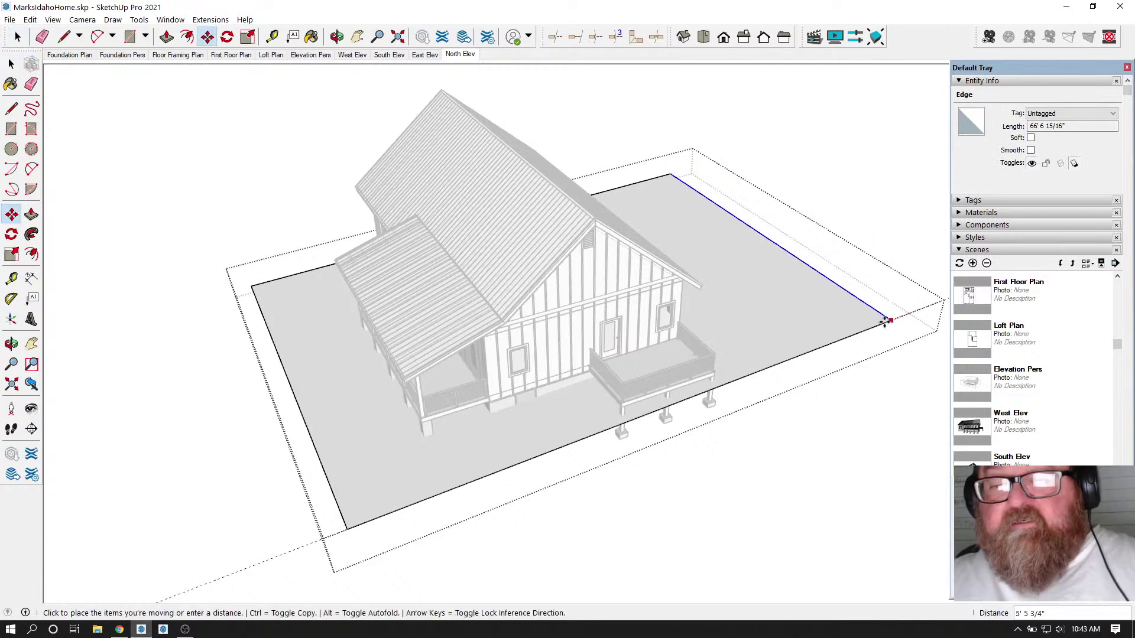
{"action": "left_click", "coordinate": [772, 364]}
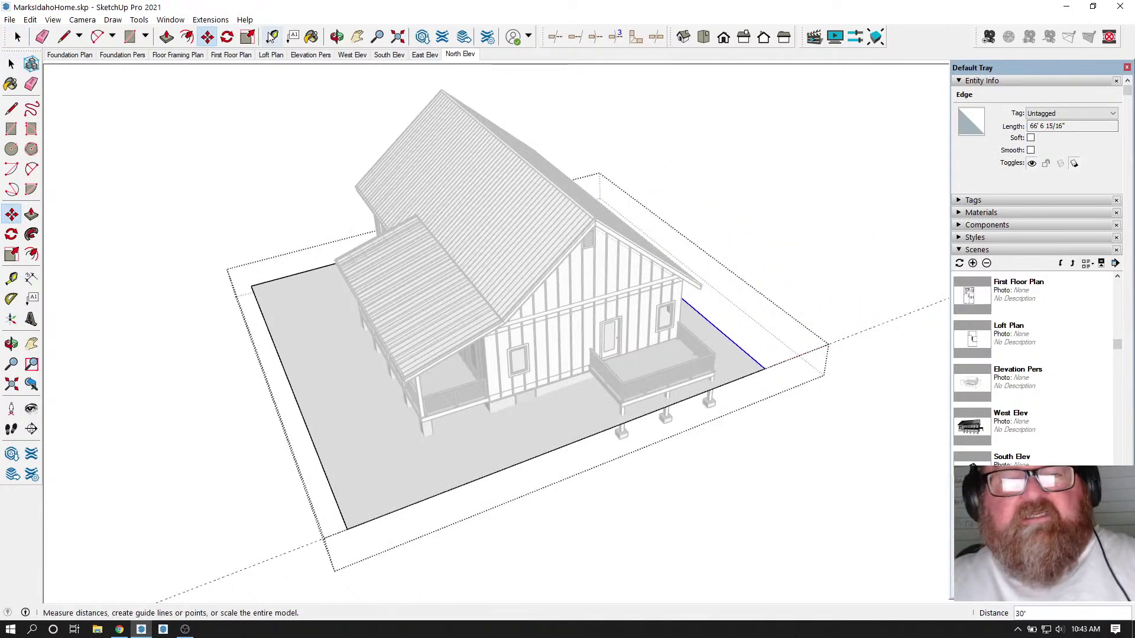
- Move the ground group's edge in front of the covered porch about 7' inward toward the house
{"action": "left_click", "coordinate": [337, 38]}
{"action": "left_click_drag", "start_coordinate": [590, 246], "coordinate": [717, 244]}
{"action": "scroll", "coordinate": [495, 488], "scroll_direction": "up", "scroll_amount": 6}
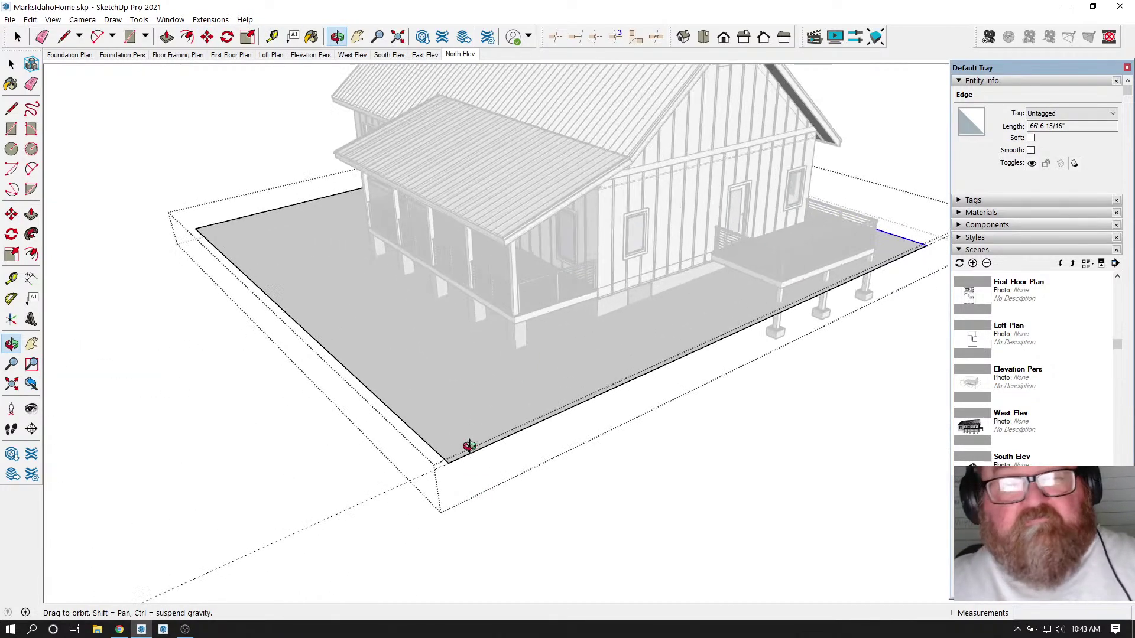
{"action": "key", "text": "space"}
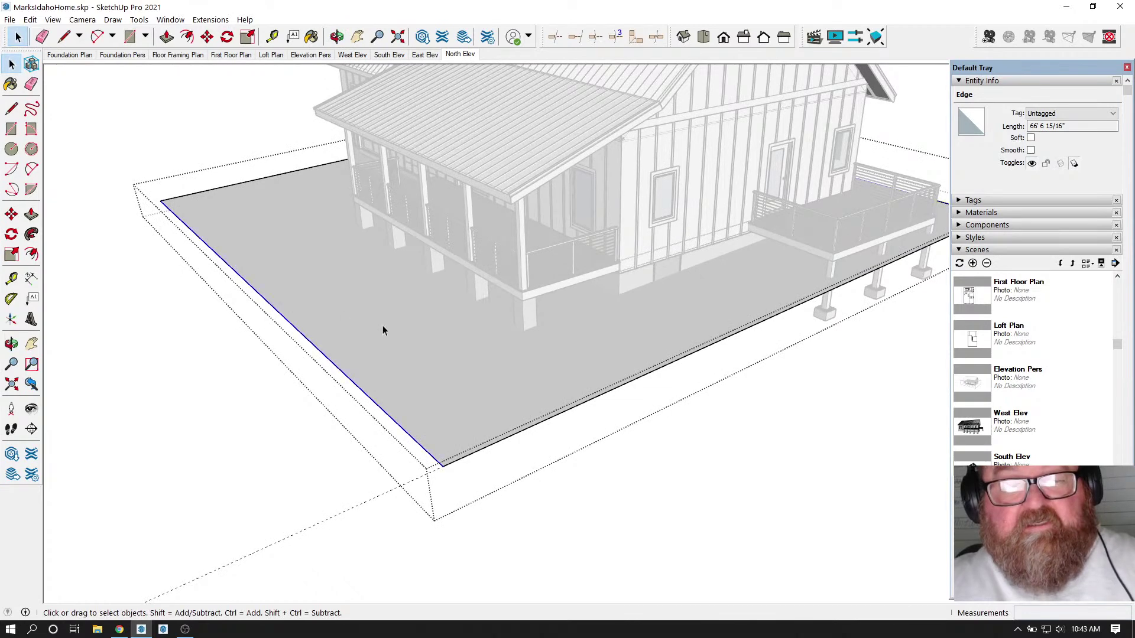
{"action": "left_click", "coordinate": [208, 39]}
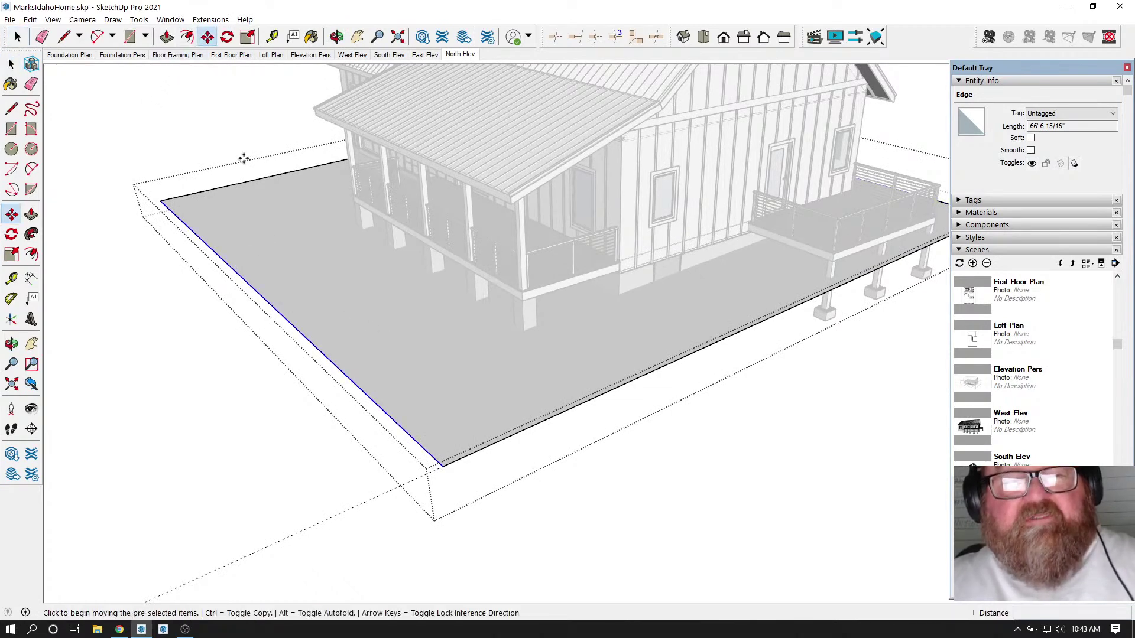
{"action": "left_click", "coordinate": [447, 465]}
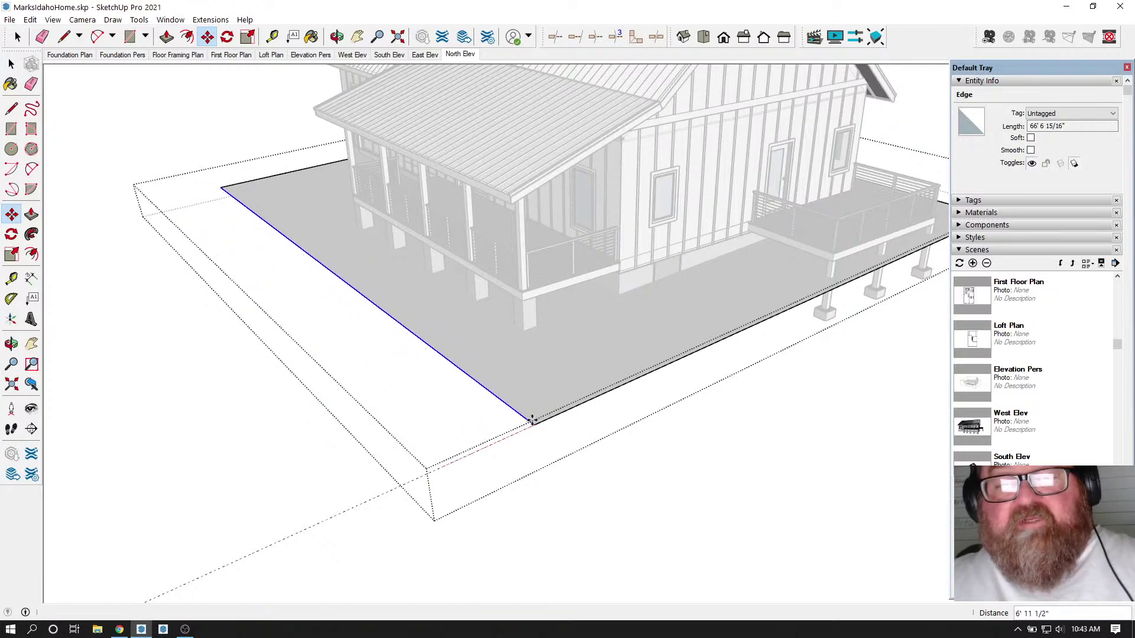
{"action": "left_click", "coordinate": [532, 422]}
- Select the ground edge beside the open deck and move it about 3' 6" outward from the house
{"action": "left_click", "coordinate": [337, 37]}
{"action": "left_click_drag", "start_coordinate": [621, 284], "coordinate": [593, 345]}
{"action": "left_click_drag", "start_coordinate": [426, 276], "coordinate": [337, 255]}
{"action": "left_click", "coordinate": [17, 36]}
{"action": "middle_click_drag", "start_coordinate": [680, 343], "coordinate": [623, 329]}
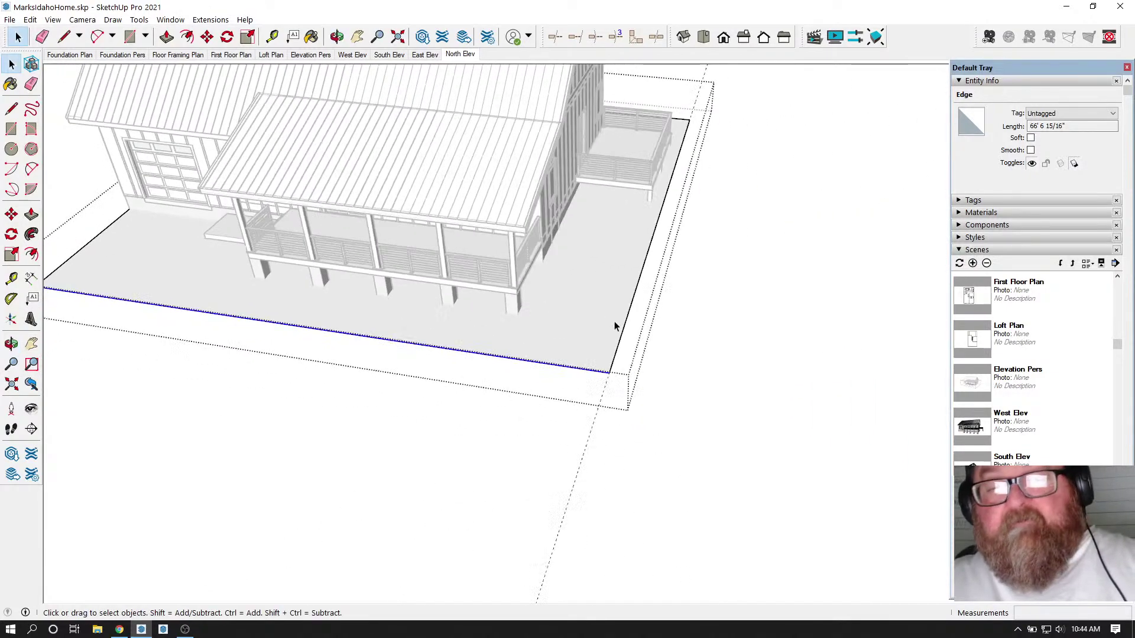
{"action": "left_click", "coordinate": [620, 337]}
{"action": "left_click", "coordinate": [622, 337]}
{"action": "key", "text": "m"}
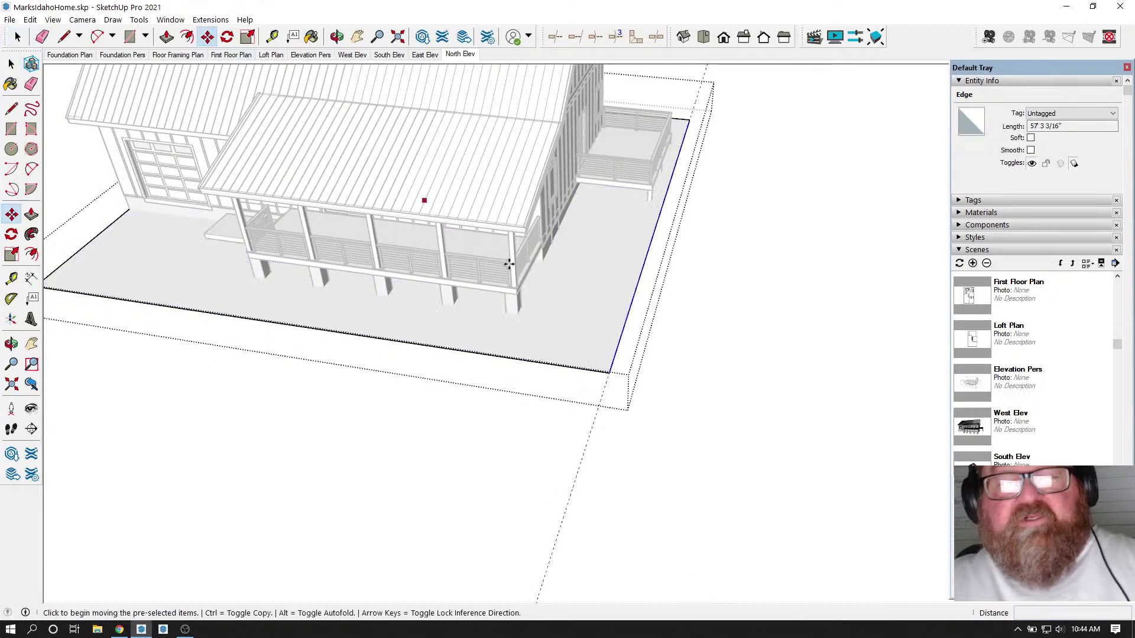
{"action": "left_click", "coordinate": [607, 371]}
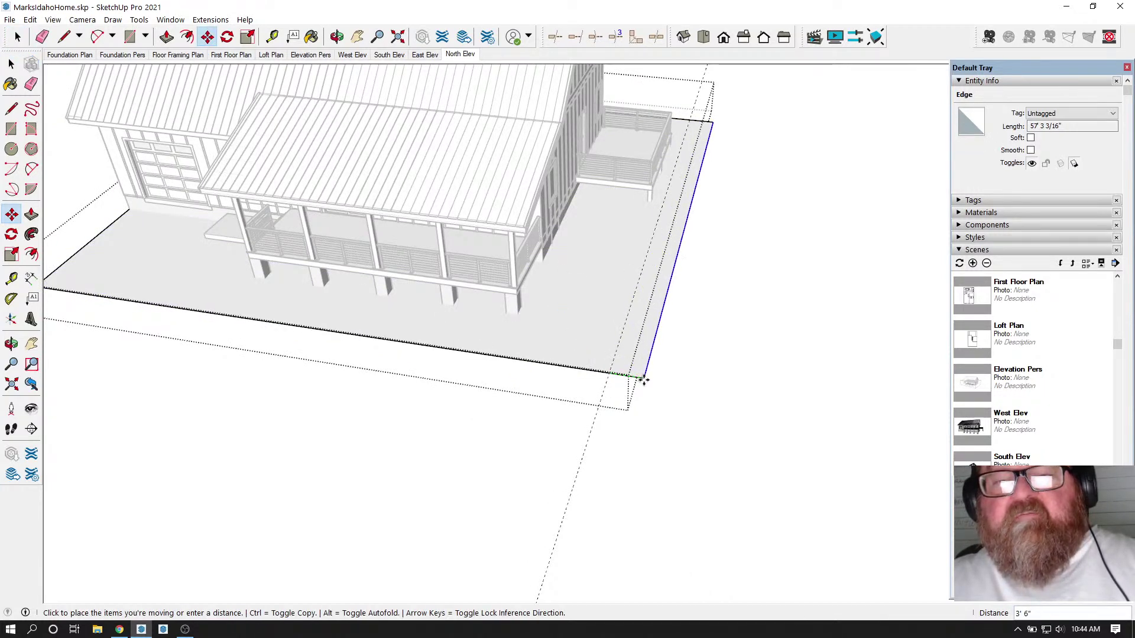
{"action": "left_click", "coordinate": [643, 378]}
- Move the ground edge at the garage end about 8' outward so it extends past the foundation wall
{"action": "left_click", "coordinate": [337, 37]}
{"action": "left_click_drag", "start_coordinate": [331, 225], "coordinate": [250, 416]}
{"action": "scroll", "coordinate": [250, 416], "scroll_direction": "up", "scroll_amount": 4}
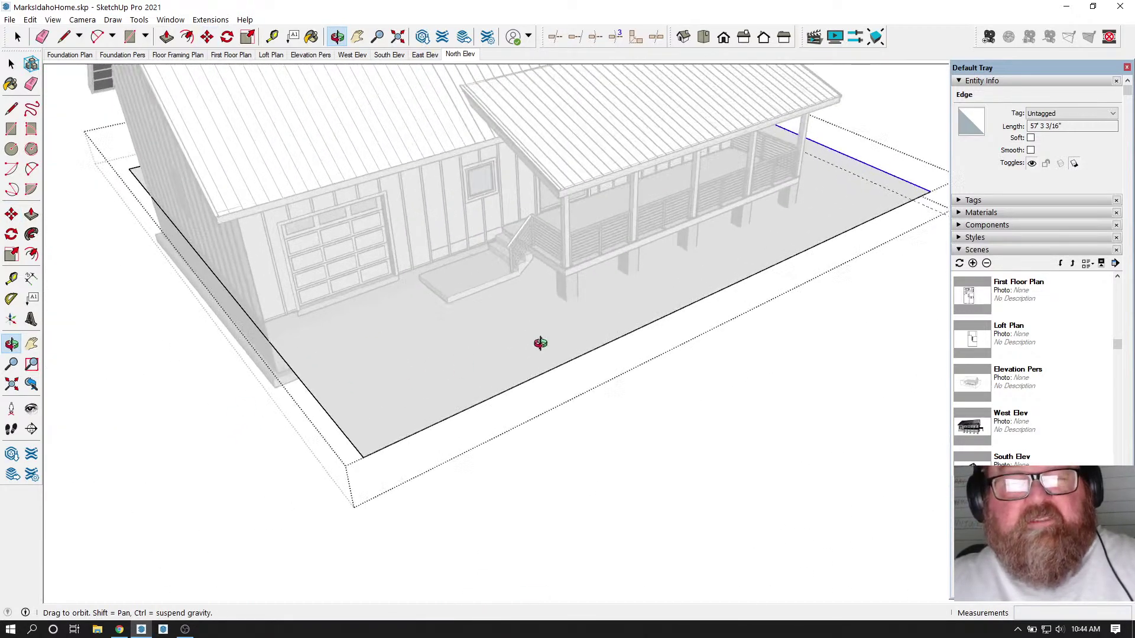
{"action": "left_click", "coordinate": [17, 37]}
{"action": "middle_click_drag", "start_coordinate": [271, 324], "coordinate": [335, 388]}
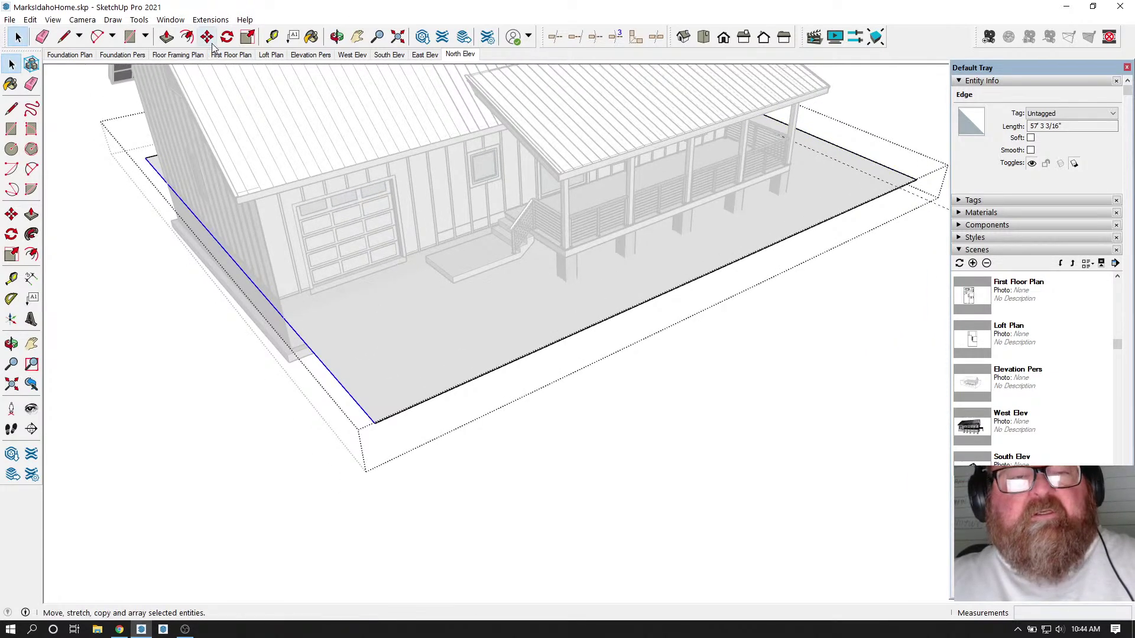
{"action": "key", "text": "m"}
{"action": "left_click", "coordinate": [376, 421]}
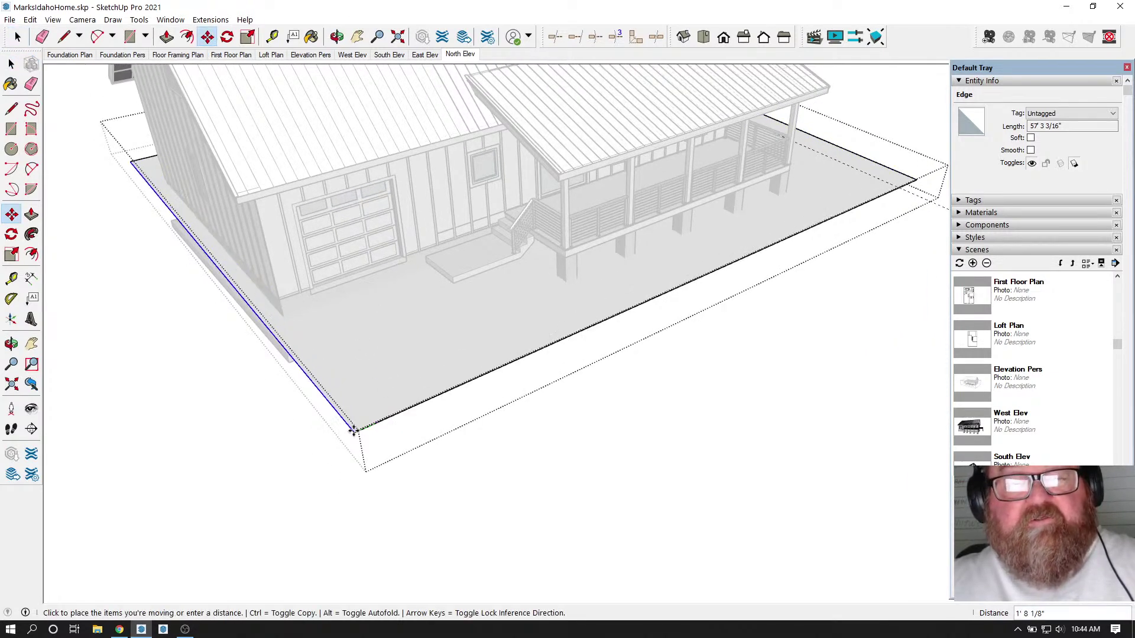
{"action": "left_click", "coordinate": [272, 469]}
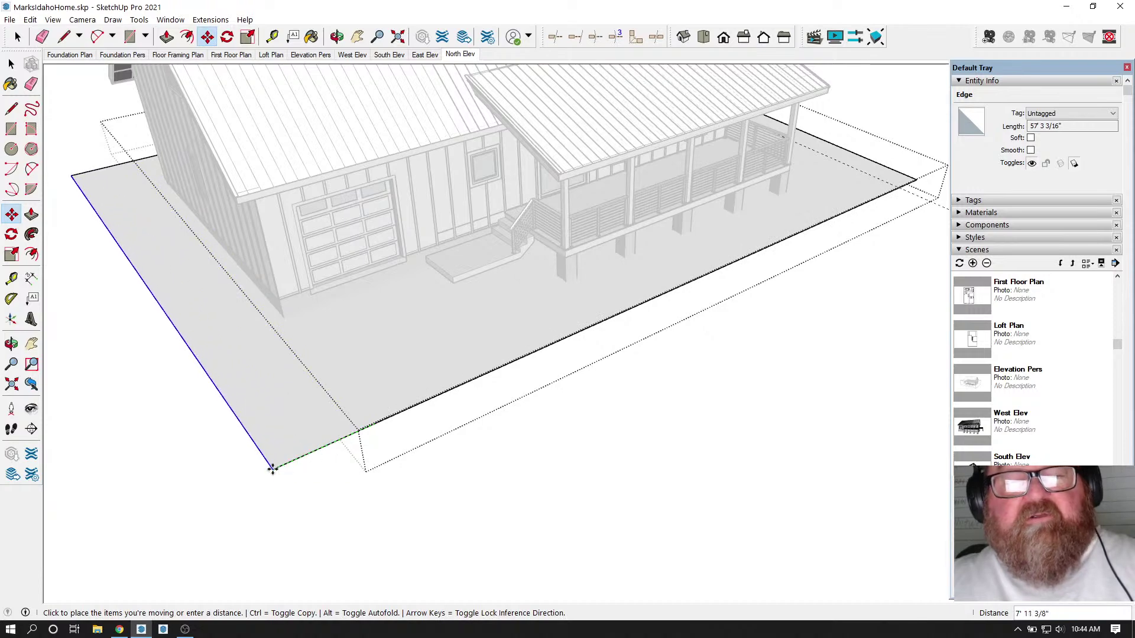
- Close the ground group and return to editing the whole house model
{"action": "left_click", "coordinate": [337, 37]}
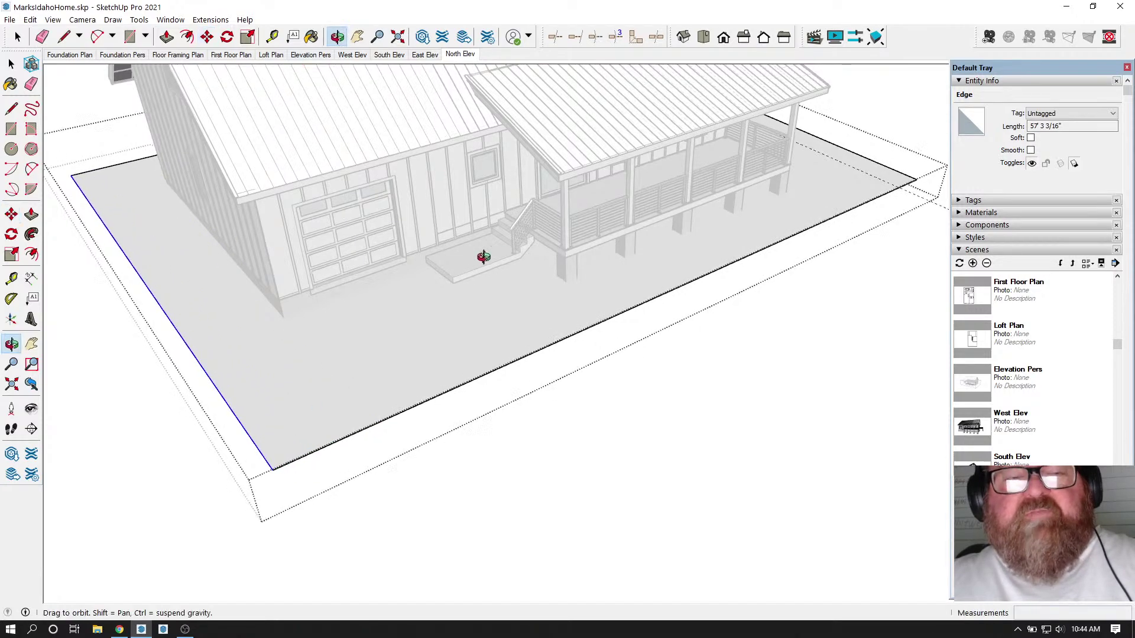
{"action": "left_click_drag", "start_coordinate": [496, 249], "coordinate": [160, 240]}
{"action": "left_click_drag", "start_coordinate": [466, 243], "coordinate": [195, 170]}
{"action": "key", "text": "space"}
{"action": "left_click", "coordinate": [87, 94]}
{"action": "scroll", "coordinate": [206, 195], "scroll_direction": "down", "scroll_amount": 1}
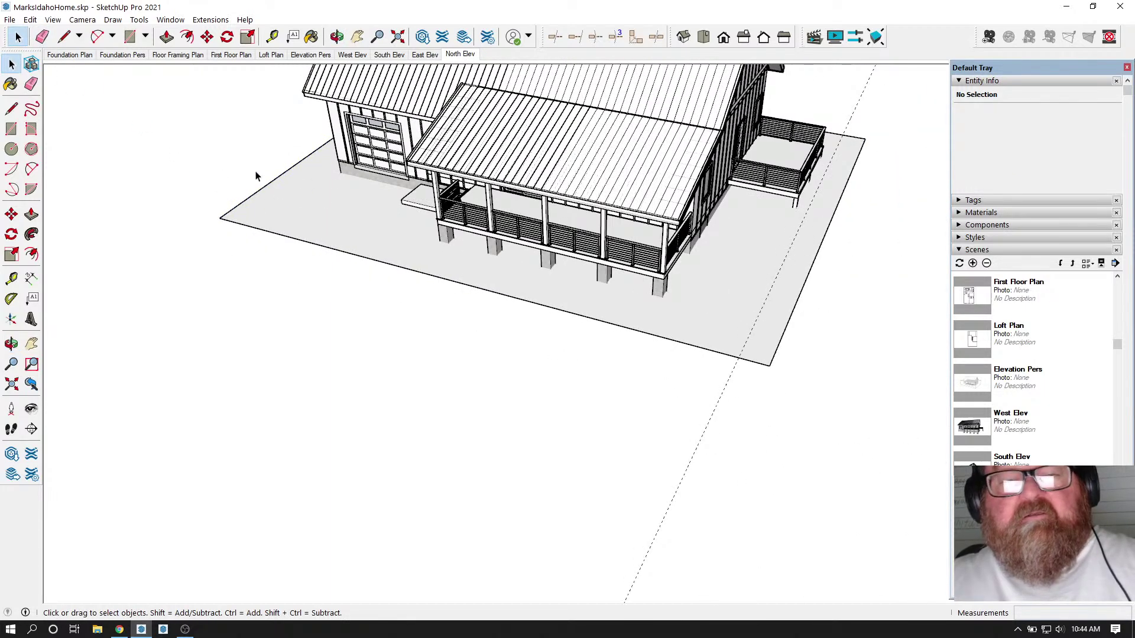
- Reopen the ground group, erase the guide line running along the open-deck side, and close the group
{"action": "left_click", "coordinate": [42, 36]}
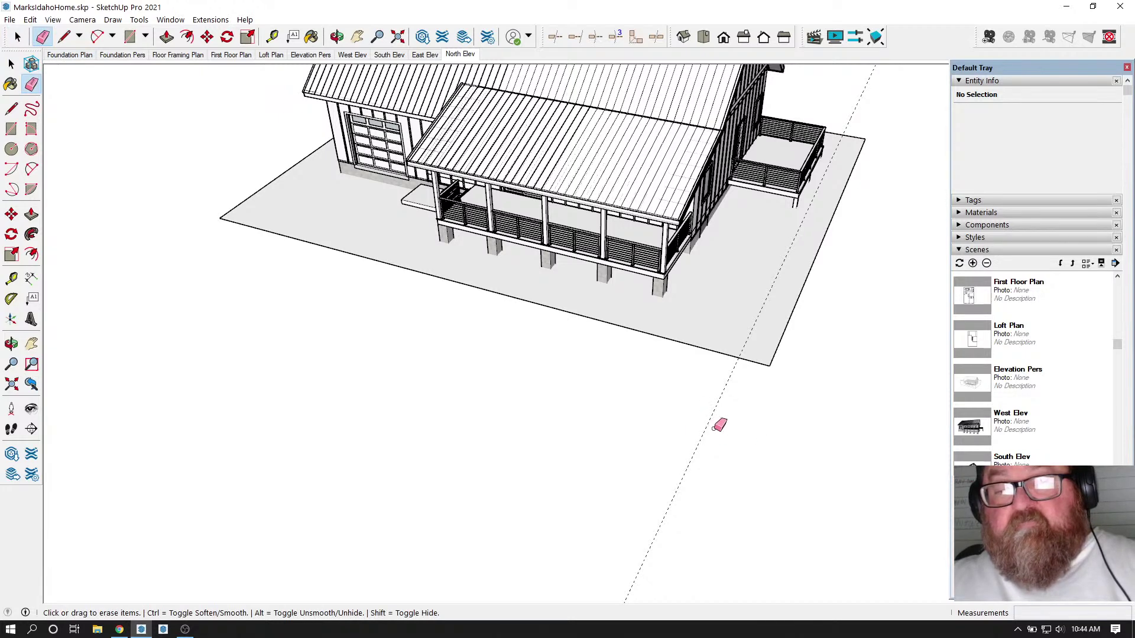
{"action": "key", "text": "space"}
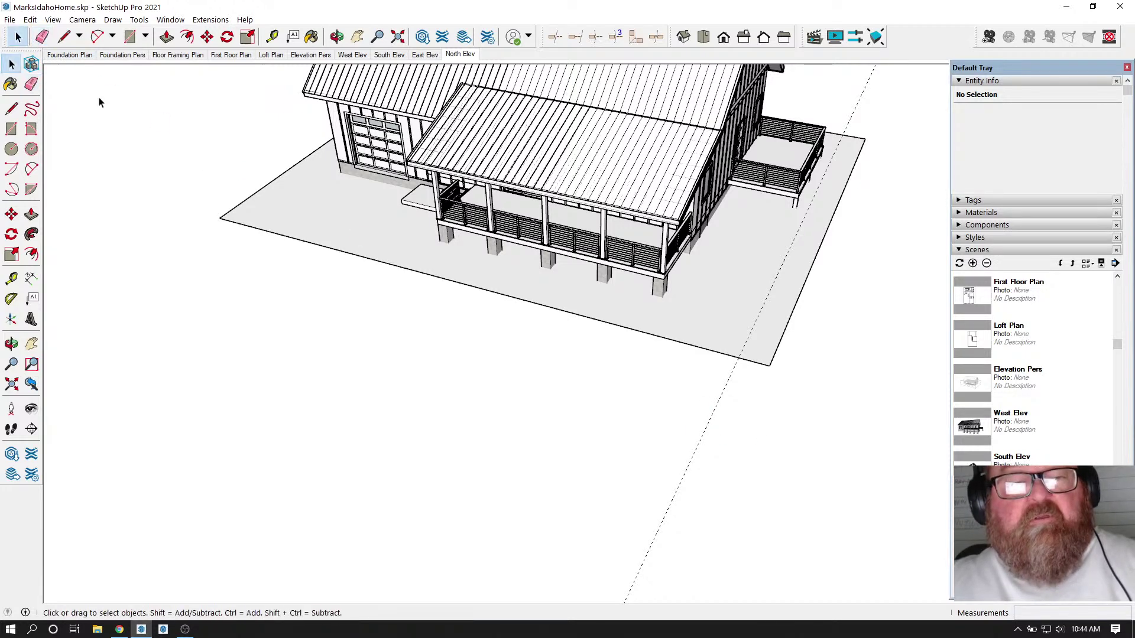
{"action": "double_click", "coordinate": [278, 204]}
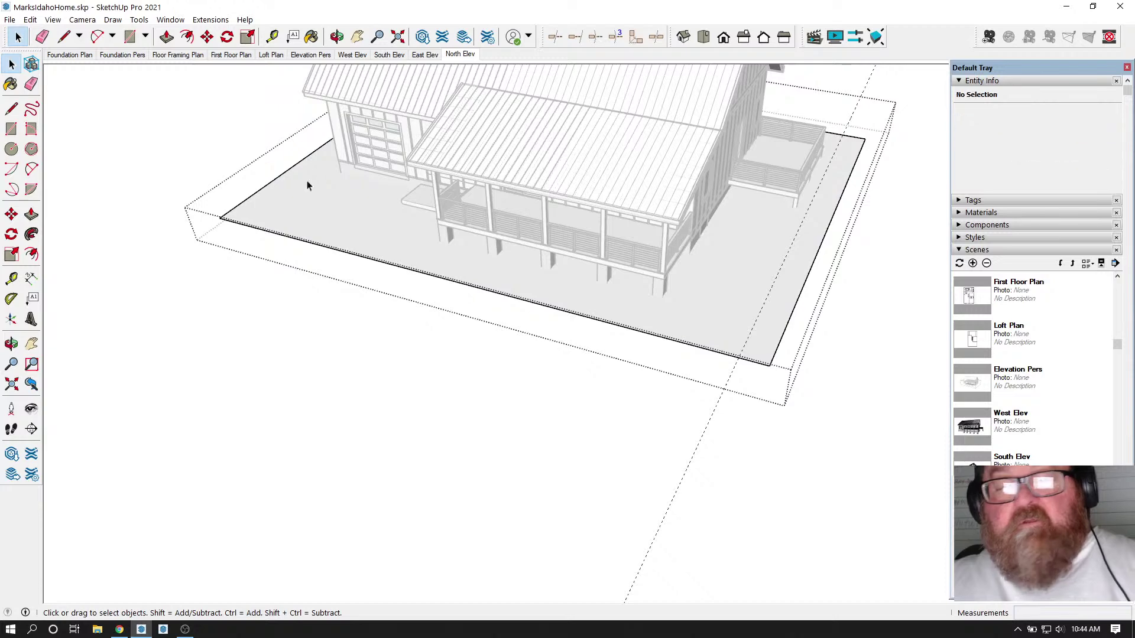
{"action": "left_click", "coordinate": [42, 36]}
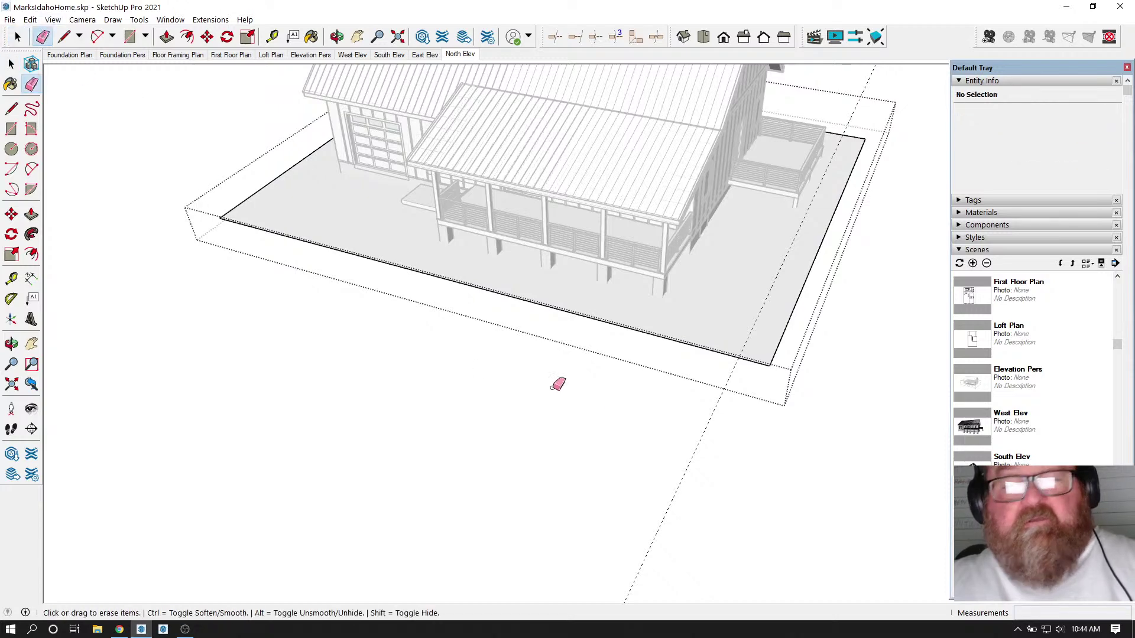
{"action": "left_click", "coordinate": [706, 453]}
{"action": "left_click", "coordinate": [17, 36]}
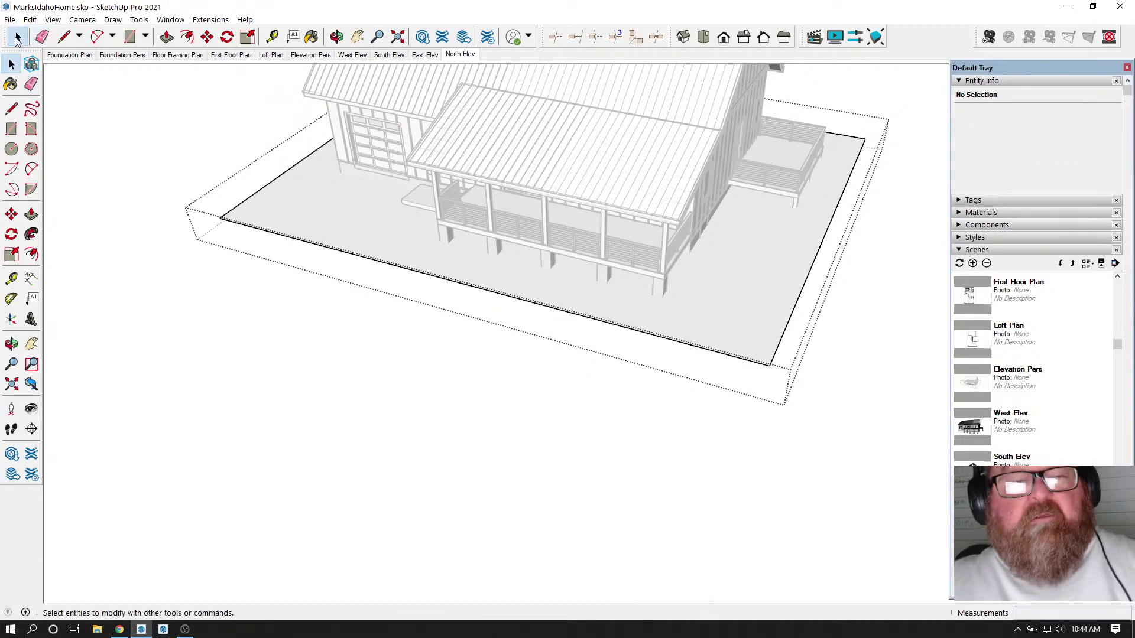
{"action": "left_click", "coordinate": [221, 195]}
{"action": "middle_click_drag", "start_coordinate": [220, 195], "coordinate": [618, 195]}
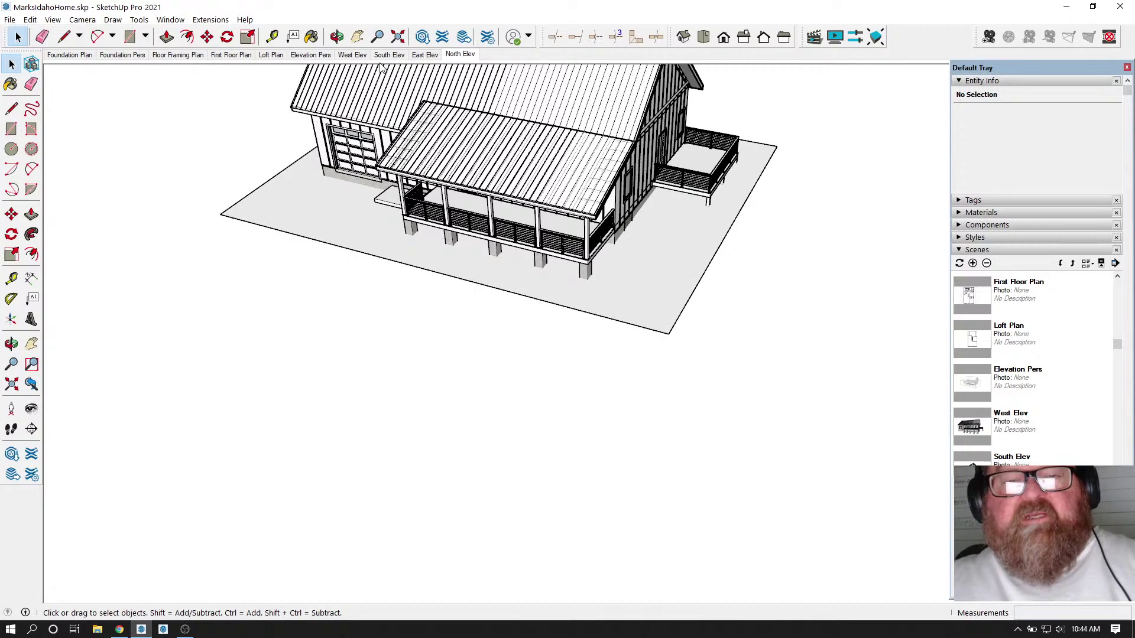
- Recall the West Elev scene and push the ground group's face about 7' 8" downward into a solid block
{"action": "left_click", "coordinate": [346, 55]}
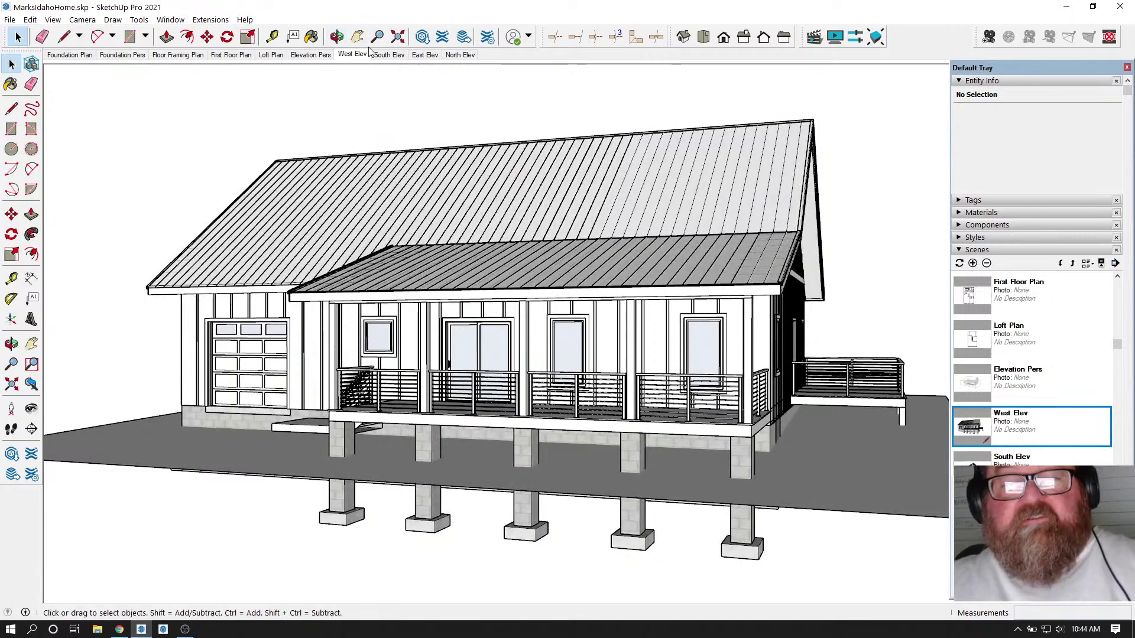
{"action": "left_click", "coordinate": [337, 36]}
{"action": "scroll", "coordinate": [482, 183], "scroll_direction": "down", "scroll_amount": 3}
{"action": "left_click_drag", "start_coordinate": [481, 195], "coordinate": [387, 233]}
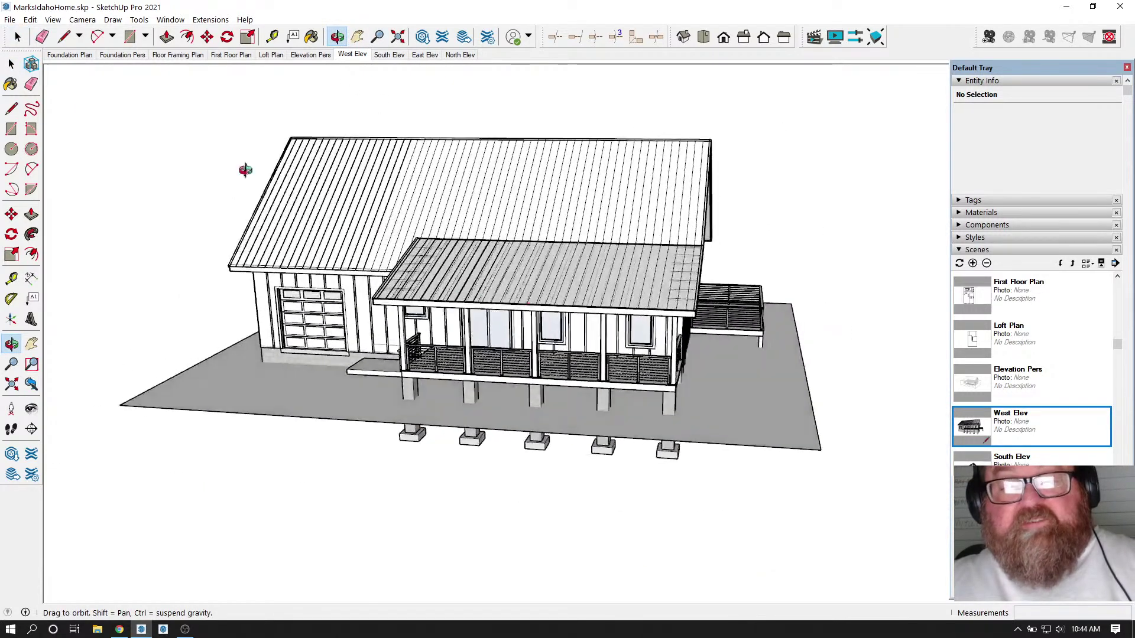
{"action": "left_click", "coordinate": [18, 37]}
{"action": "left_click", "coordinate": [206, 371]}
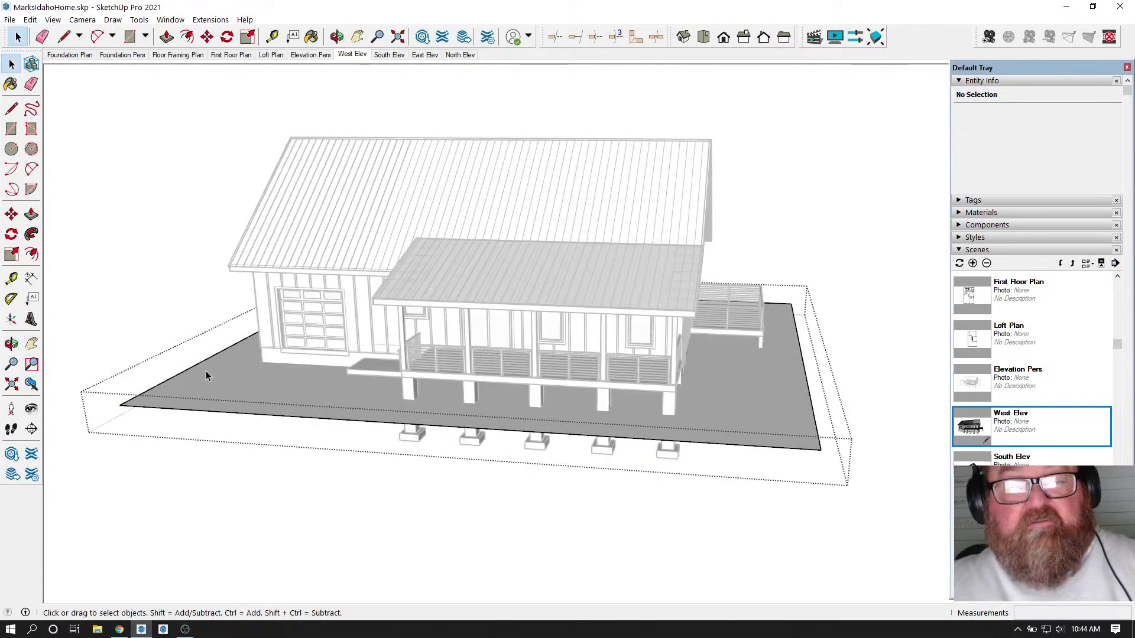
{"action": "left_click", "coordinate": [206, 371]}
{"action": "key", "text": "p"}
{"action": "left_click", "coordinate": [223, 405]}
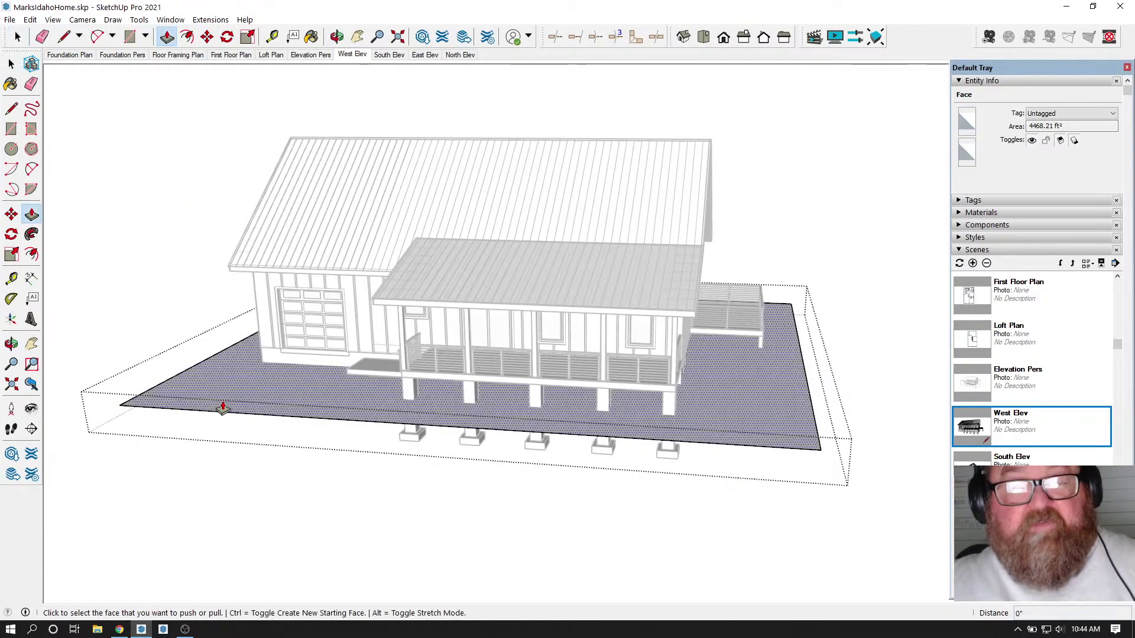
{"action": "left_click", "coordinate": [254, 458]}
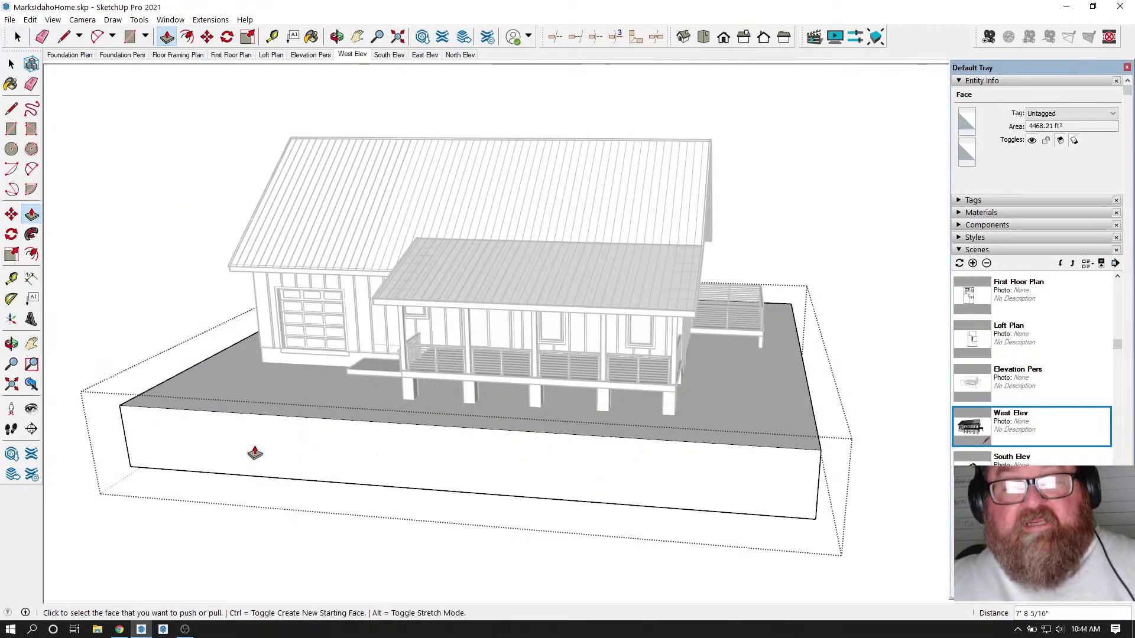
- Try to soften the vertical corner edge of the ground block at the garage end of the porch side
{"action": "left_click", "coordinate": [337, 37]}
{"action": "mouse_move", "coordinate": [450, 349]}
{"action": "left_mouse_down"}
{"action": "mouse_move", "coordinate": [325, 228]}
{"action": "mouse_move", "coordinate": [363, 174]}
{"action": "mouse_move", "coordinate": [435, 278]}
{"action": "mouse_move", "coordinate": [532, 372]}
{"action": "mouse_move", "coordinate": [467, 362]}
{"action": "left_mouse_up"}
{"action": "left_click_drag", "start_coordinate": [470, 454], "coordinate": [472, 444]}
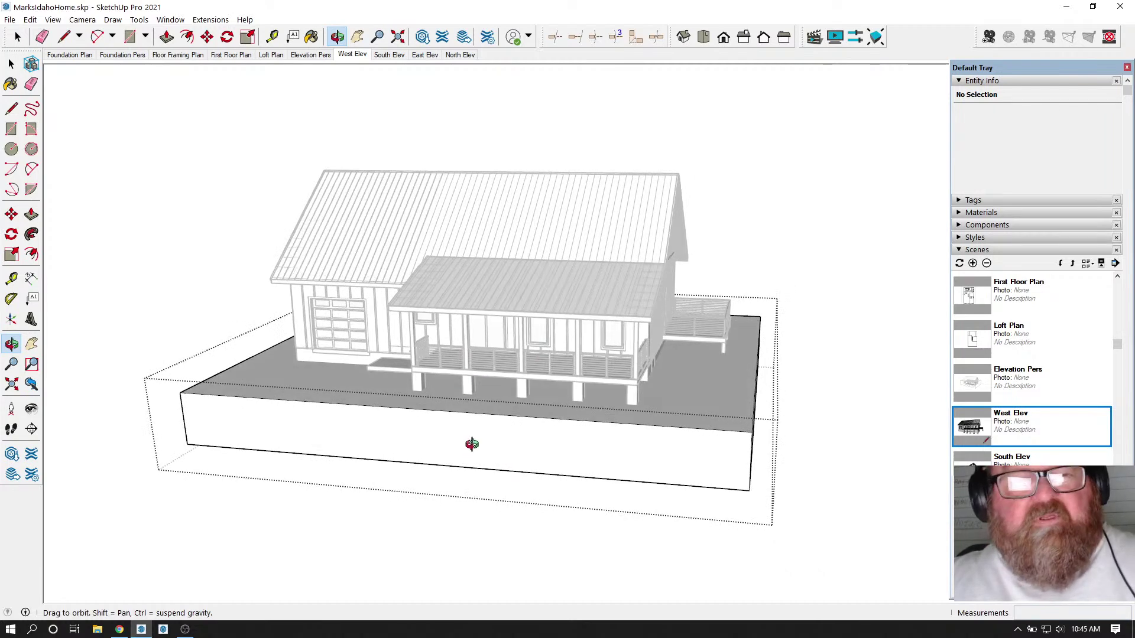
{"action": "key", "text": "e"}
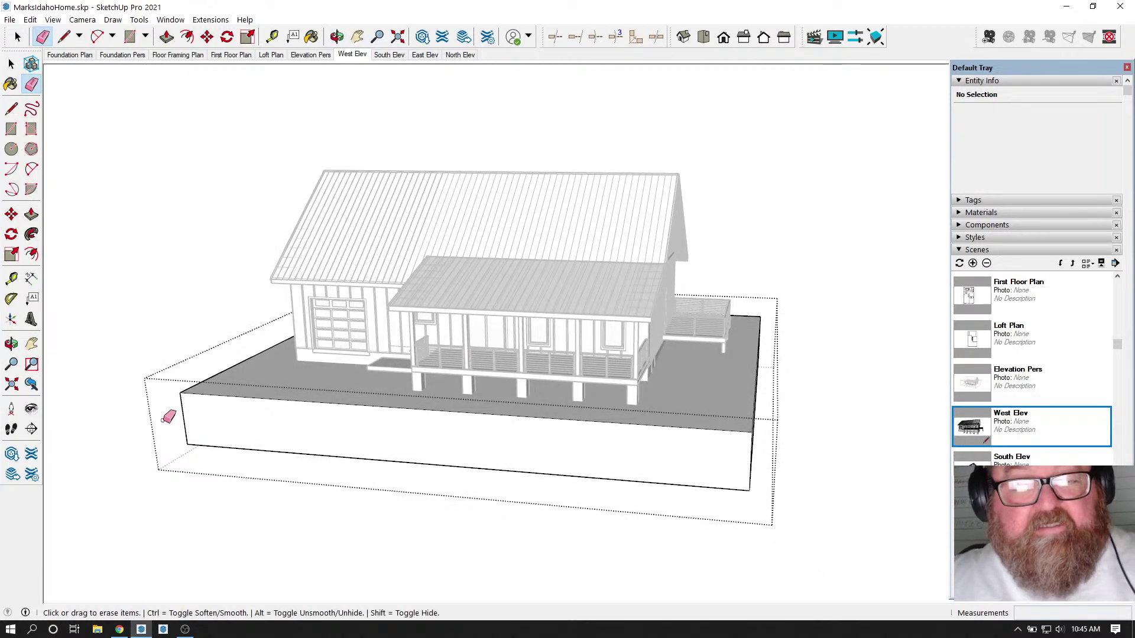
{"action": "scroll", "coordinate": [167, 417], "scroll_direction": "up", "scroll_amount": 3}
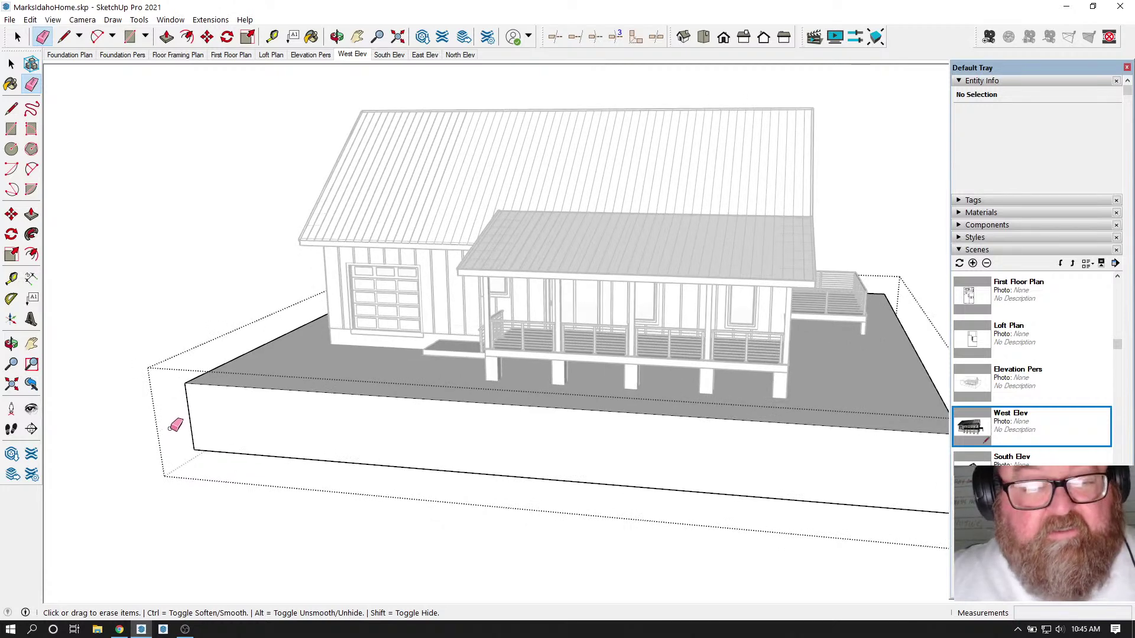
{"action": "key", "text": "ctrl"}
{"action": "left_click_drag", "start_coordinate": [185, 417], "coordinate": [202, 418], "text": "ctrl"}
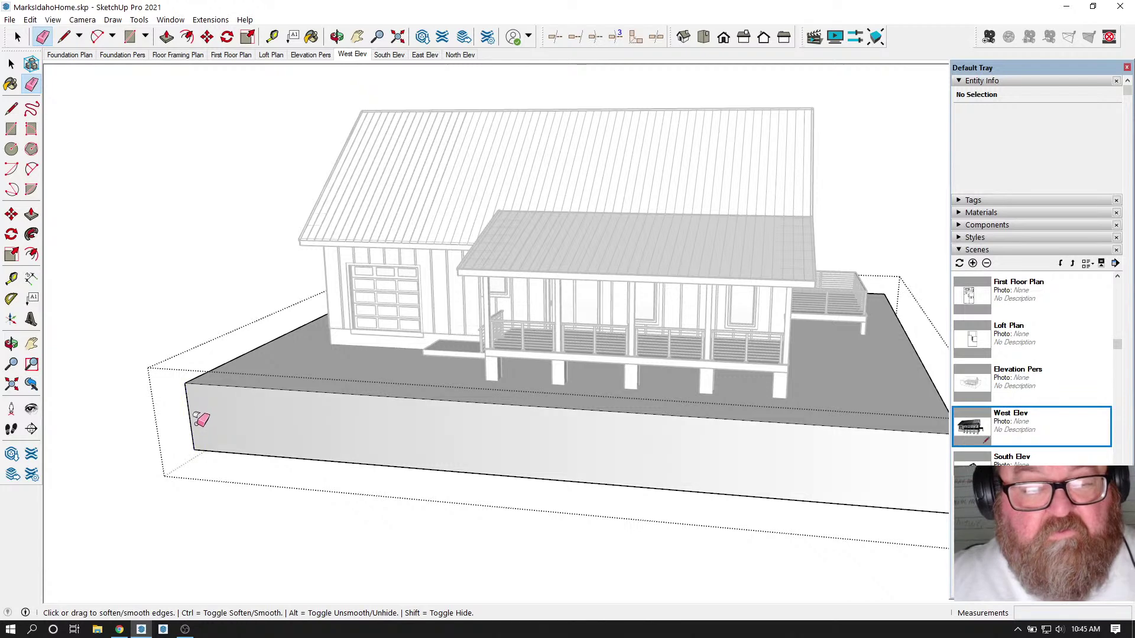
{"action": "key", "text": "ctrl+z"}
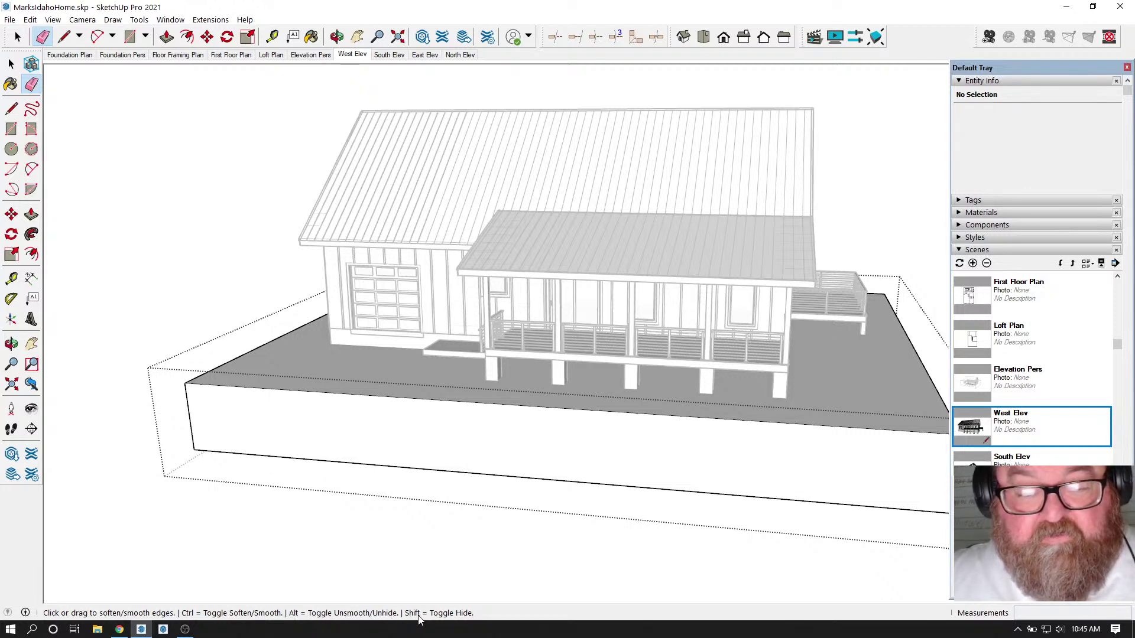
- Hide the ground block's vertical corner edge at the garage end and its bottom edge along the porch side
{"action": "scroll", "coordinate": [185, 418], "scroll_direction": "up", "scroll_amount": 2}
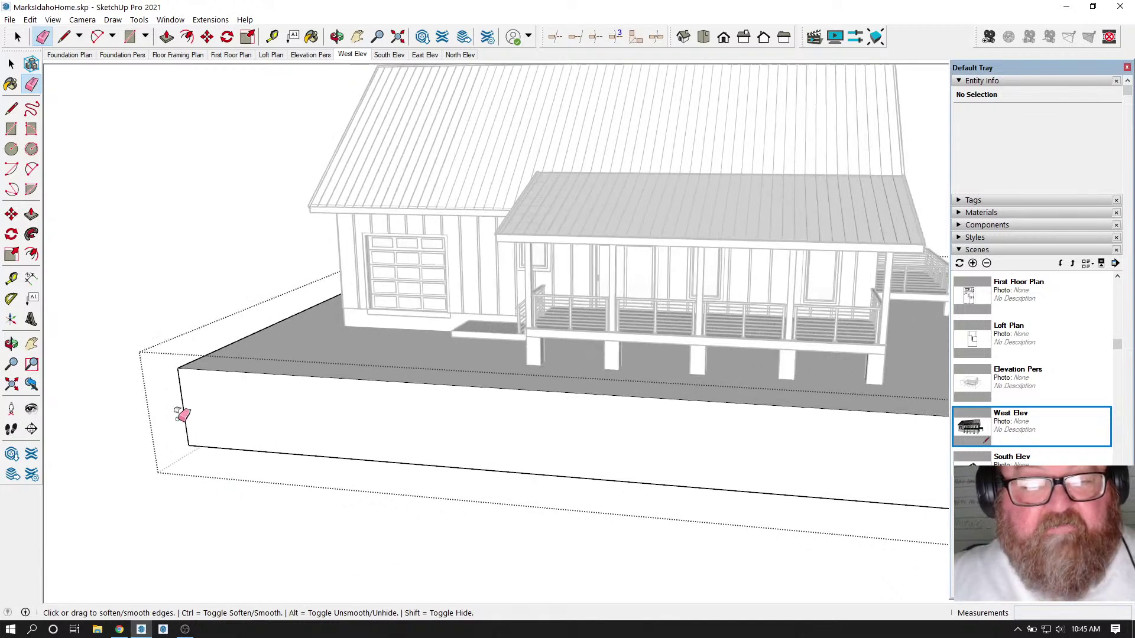
{"action": "key", "text": "shift"}
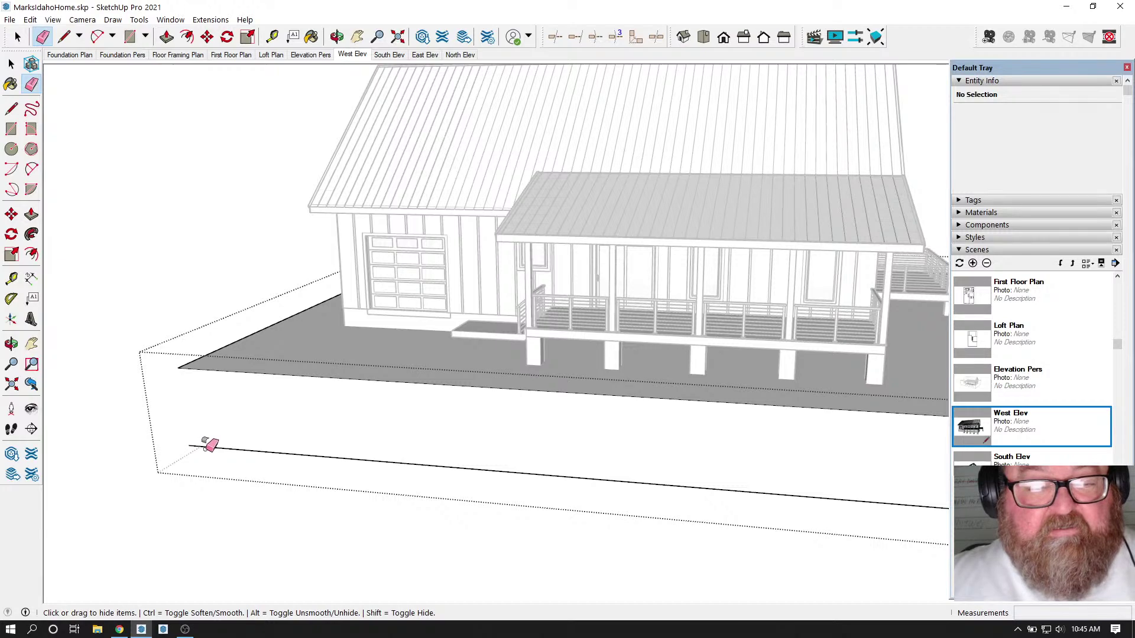
{"action": "left_click", "coordinate": [206, 446], "text": "shift"}
- Hide the vertical corner edges and the bottom edge of the ground block's open-deck side
{"action": "middle_click_drag", "start_coordinate": [172, 455], "coordinate": [207, 306]}
{"action": "left_click", "coordinate": [337, 37]}
{"action": "left_click_drag", "start_coordinate": [339, 82], "coordinate": [445, 410]}
{"action": "left_click_drag", "start_coordinate": [543, 439], "coordinate": [609, 423]}
{"action": "left_click", "coordinate": [42, 37]}
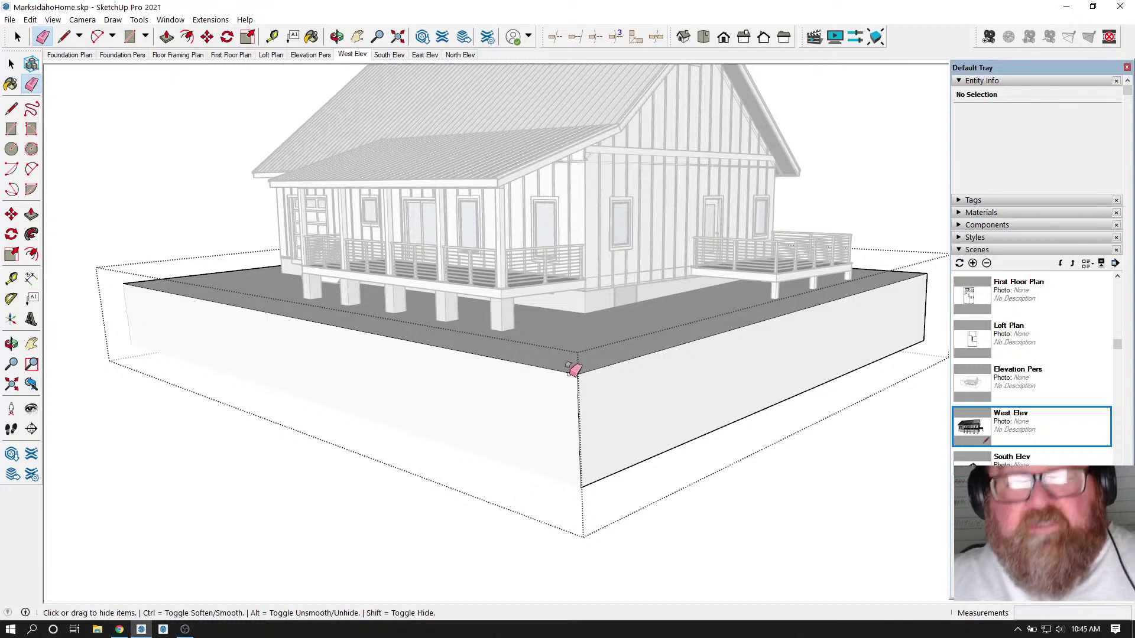
{"action": "left_click", "coordinate": [578, 393]}
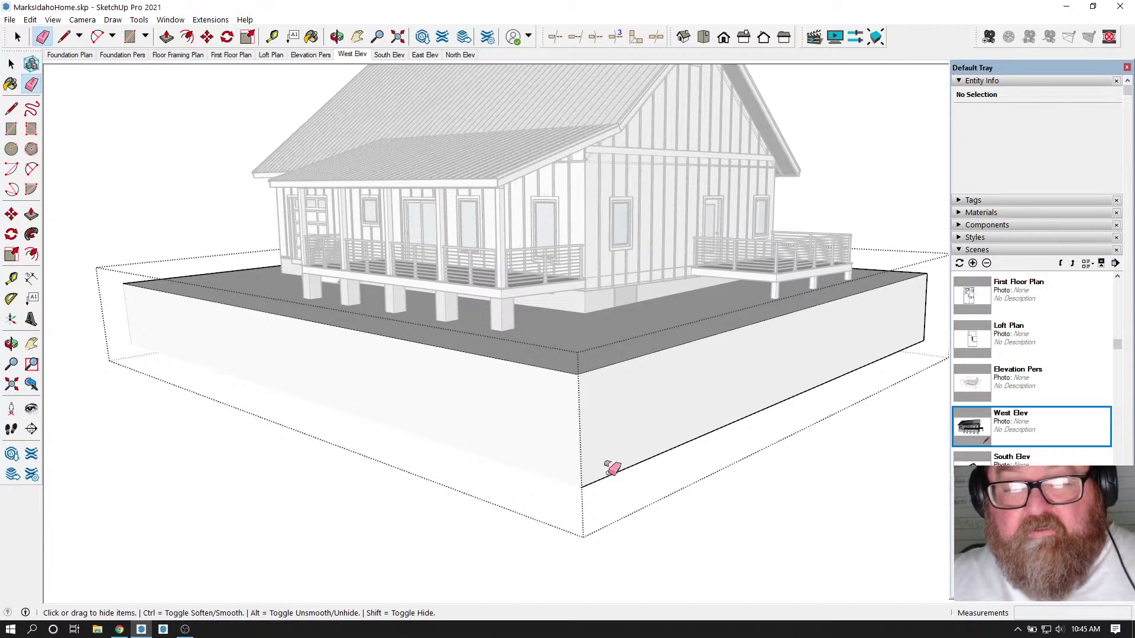
{"action": "left_click", "coordinate": [608, 477]}
{"action": "scroll", "coordinate": [269, 477], "scroll_direction": "down", "scroll_amount": 1}
{"action": "scroll", "coordinate": [966, 402], "scroll_direction": "up", "scroll_amount": 3}
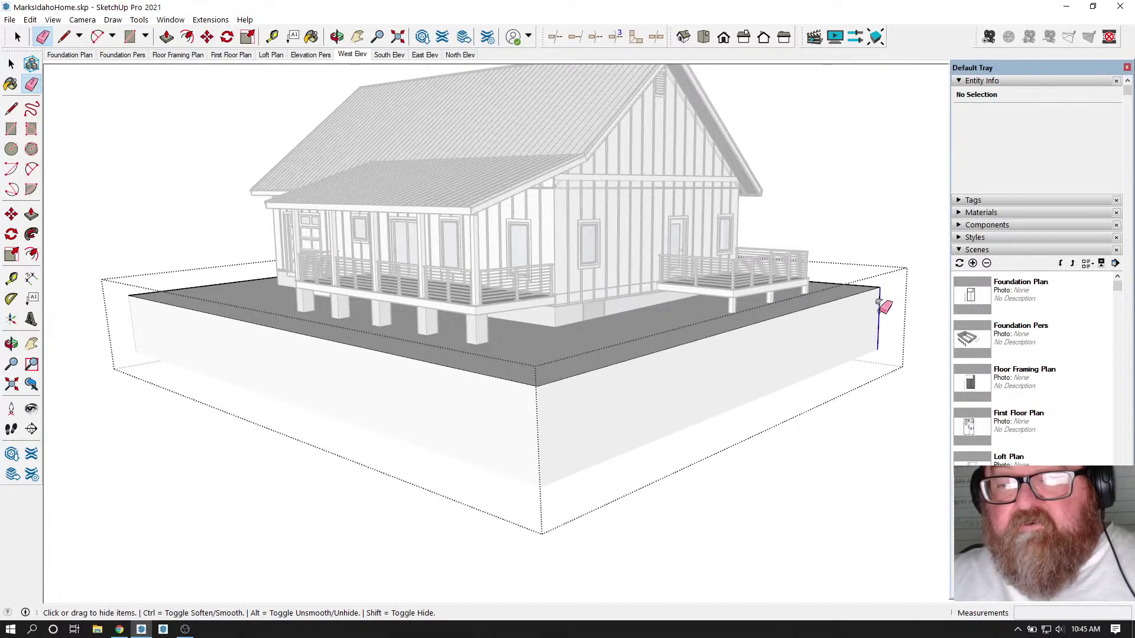
- Hide the ground block's vertical edge at the rear garage-end corner and the bottom edges along both adjoining sides
{"action": "left_click", "coordinate": [337, 37]}
{"action": "left_click_drag", "start_coordinate": [378, 332], "coordinate": [476, 327]}
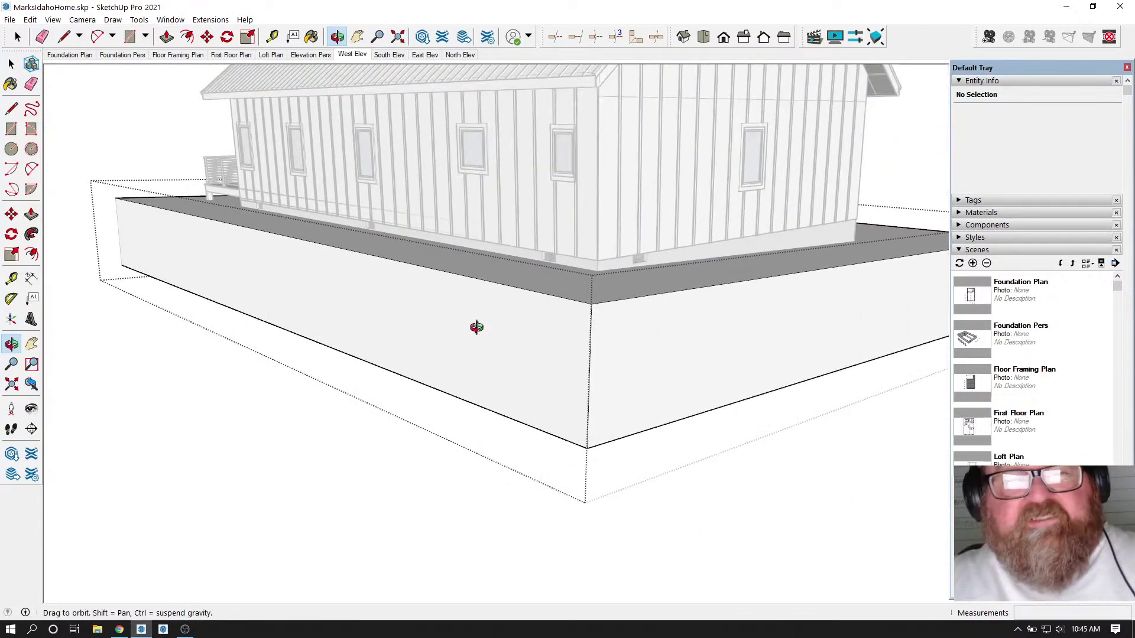
{"action": "left_click", "coordinate": [42, 37]}
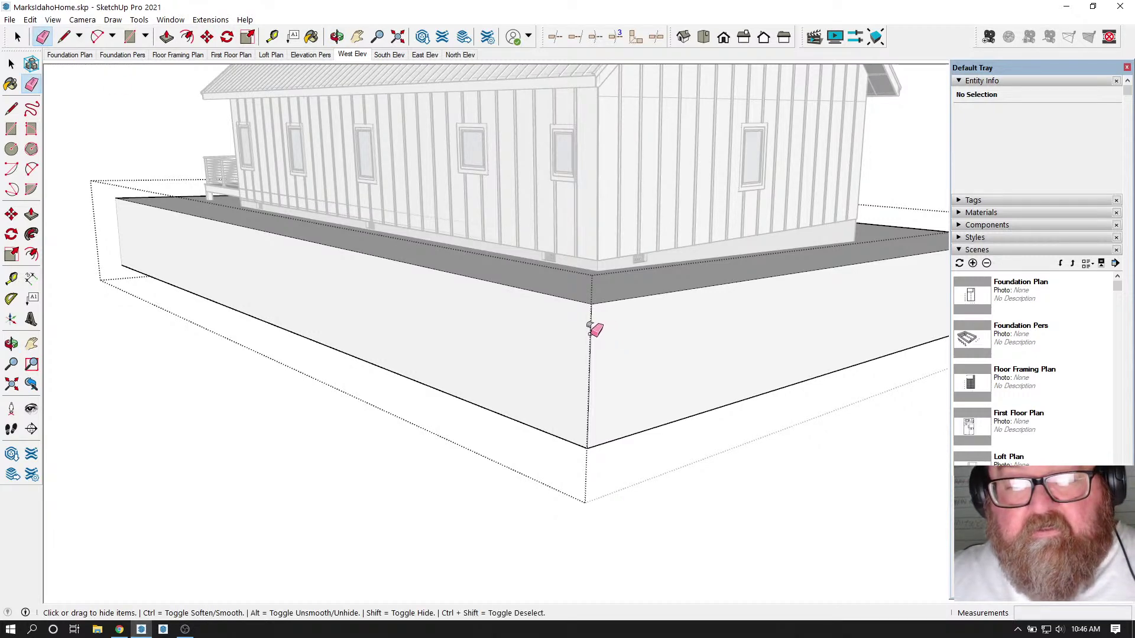
{"action": "left_click", "coordinate": [545, 430], "text": "ctrl"}
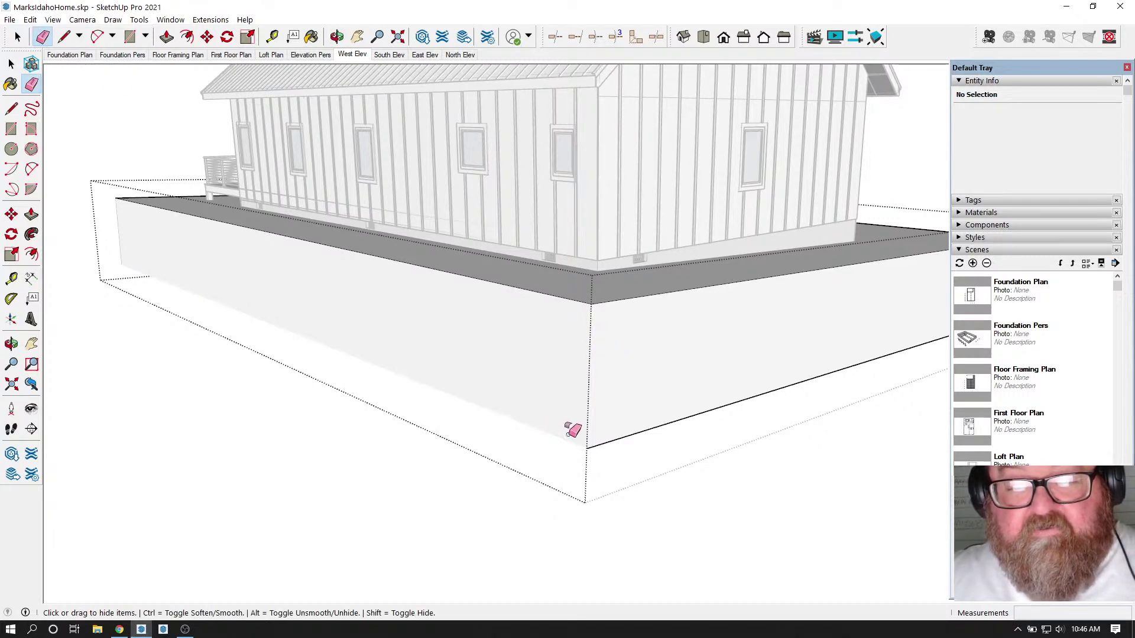
{"action": "left_click", "coordinate": [605, 440], "text": "ctrl"}
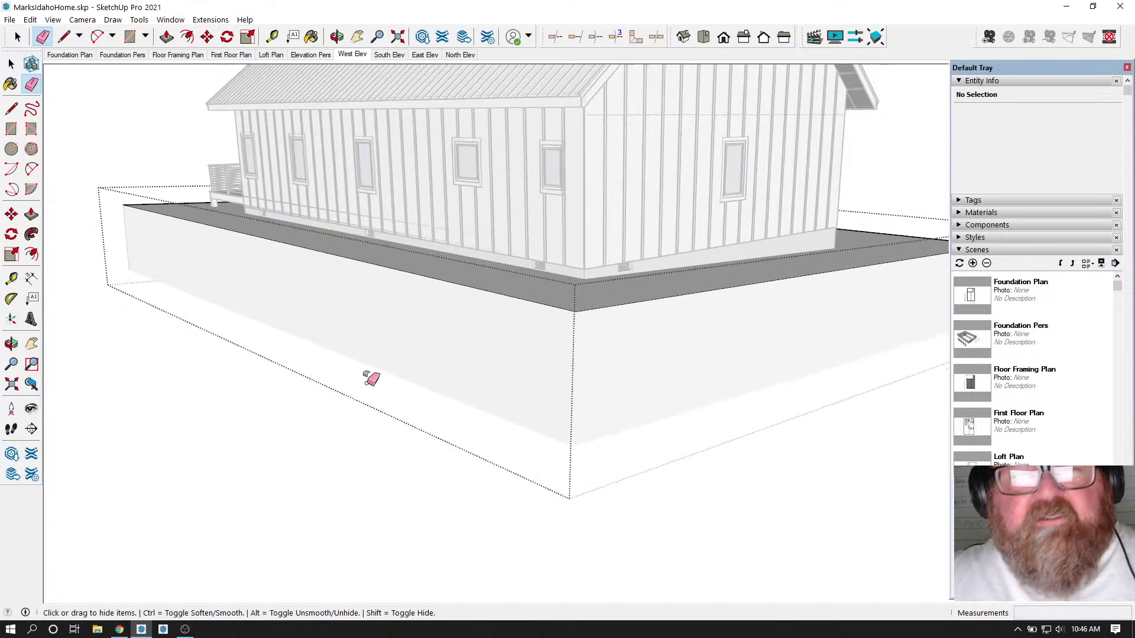
- Close the ground group and recall the West Elev scene
{"action": "left_click", "coordinate": [337, 37]}
{"action": "left_click_drag", "start_coordinate": [405, 223], "coordinate": [171, 282]}
{"action": "mouse_move", "coordinate": [489, 327]}
{"action": "left_mouse_down"}
{"action": "mouse_move", "coordinate": [165, 320]}
{"action": "mouse_move", "coordinate": [440, 373]}
{"action": "mouse_move", "coordinate": [339, 381]}
{"action": "mouse_move", "coordinate": [235, 363]}
{"action": "mouse_move", "coordinate": [509, 331]}
{"action": "mouse_move", "coordinate": [263, 332]}
{"action": "left_mouse_up"}
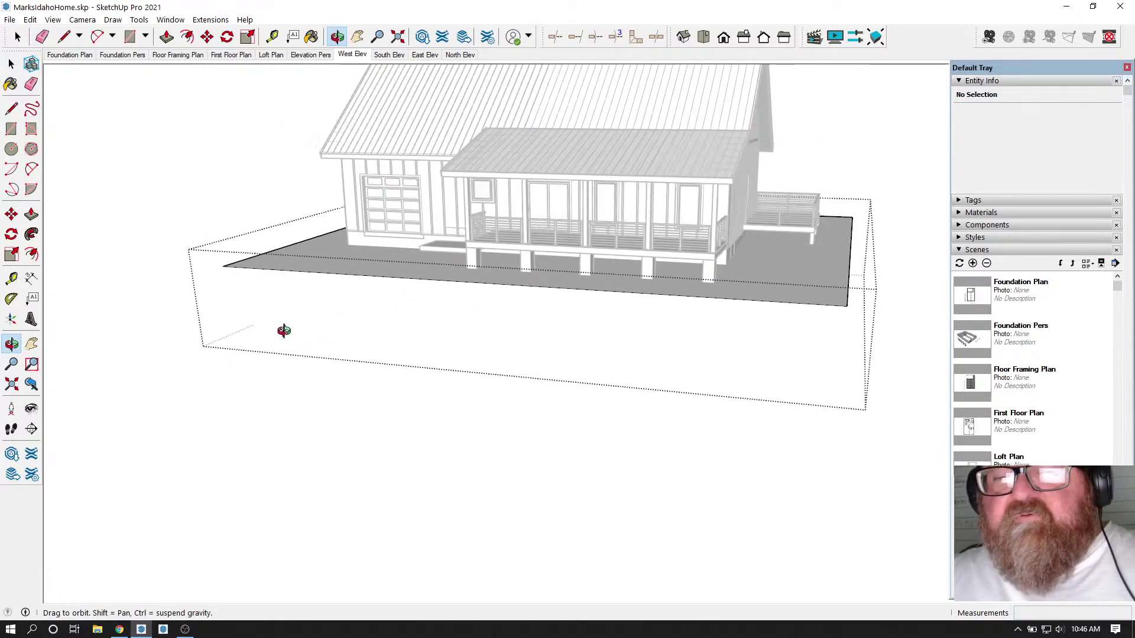
{"action": "left_click", "coordinate": [17, 37]}
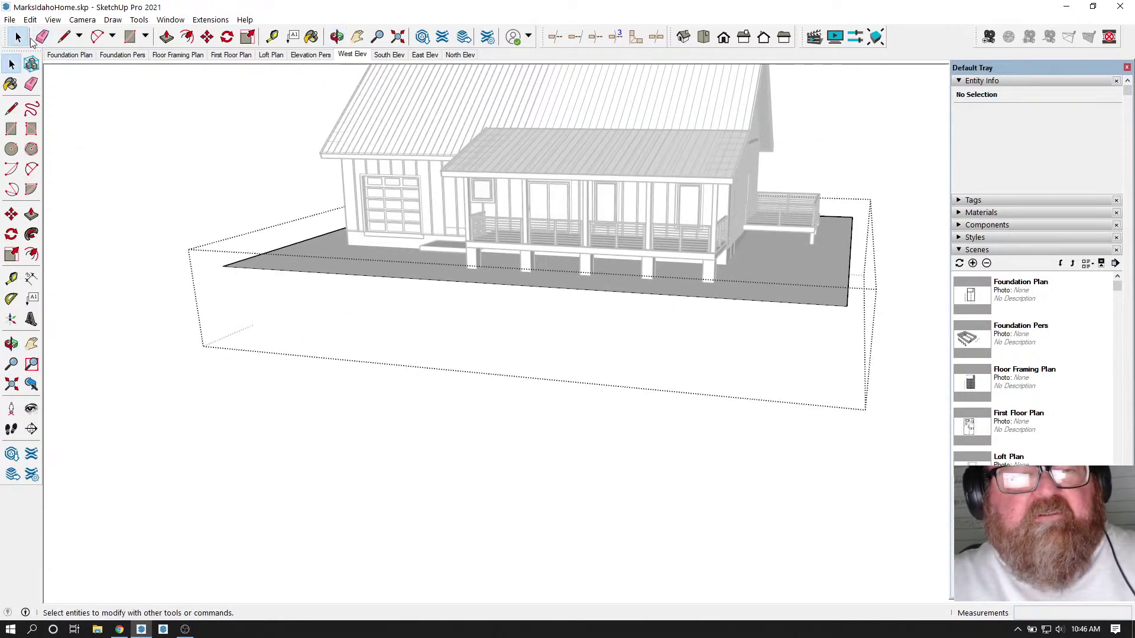
{"action": "left_click", "coordinate": [352, 54]}
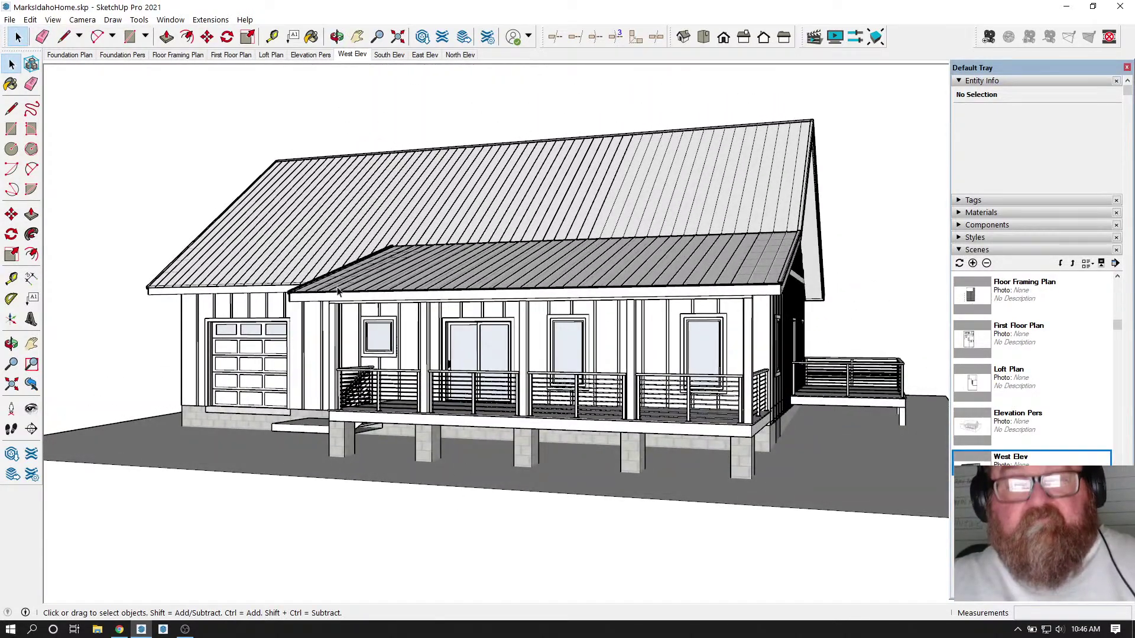
- Review the ground around the house in the West, South, East and North Elev scenes
{"action": "left_click", "coordinate": [337, 37]}
{"action": "left_click_drag", "start_coordinate": [449, 371], "coordinate": [504, 372]}
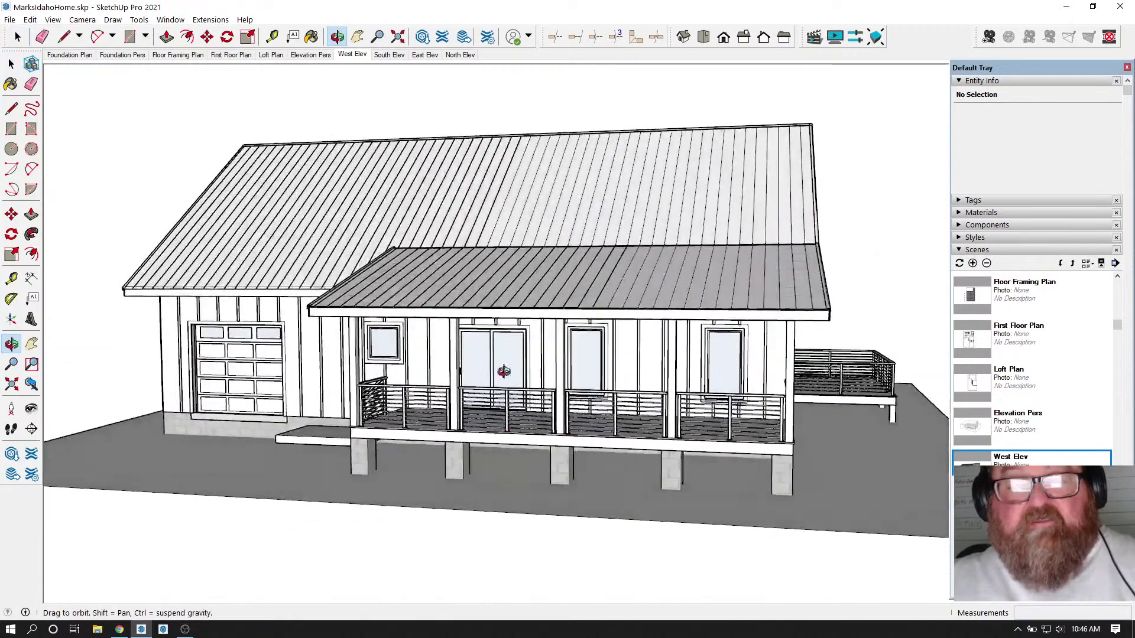
{"action": "left_click", "coordinate": [355, 55]}
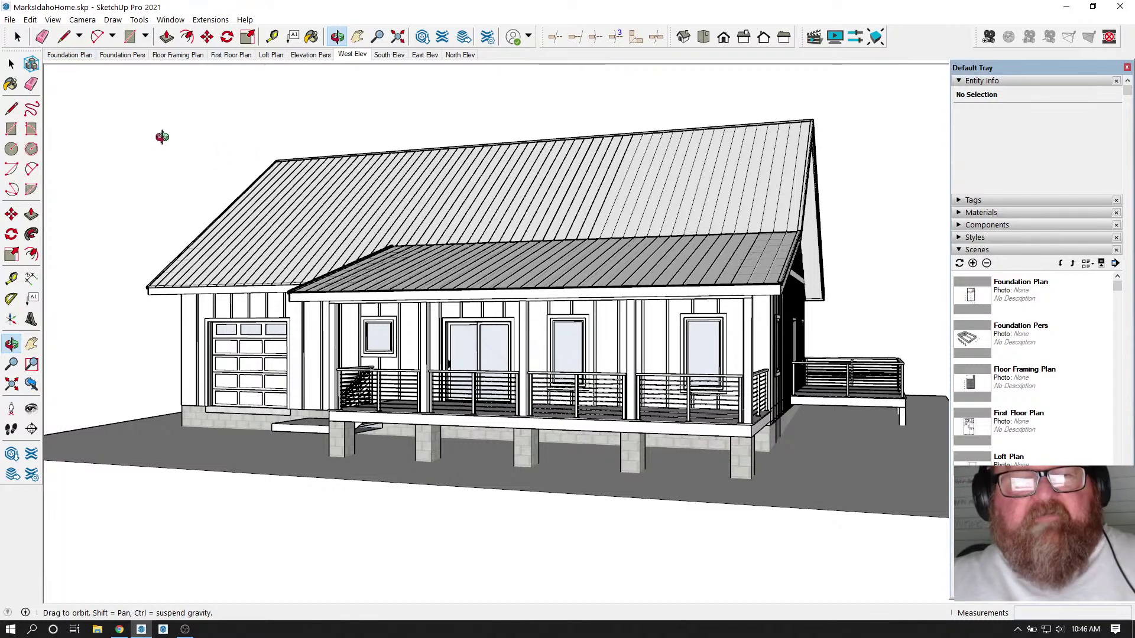
{"action": "left_click", "coordinate": [395, 56]}
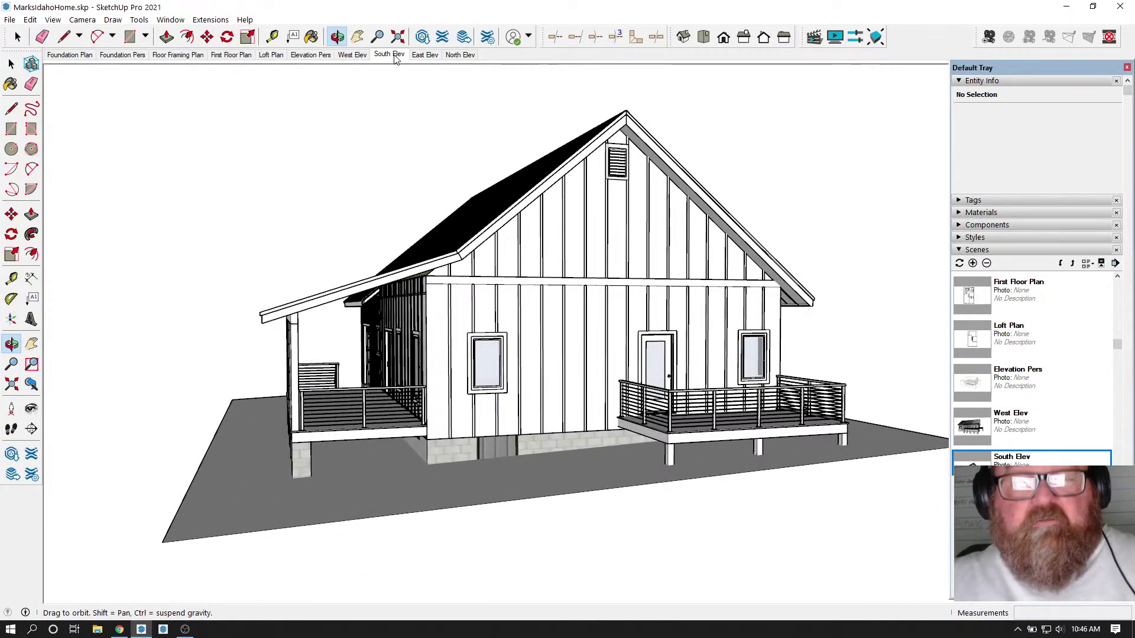
{"action": "left_click", "coordinate": [427, 56]}
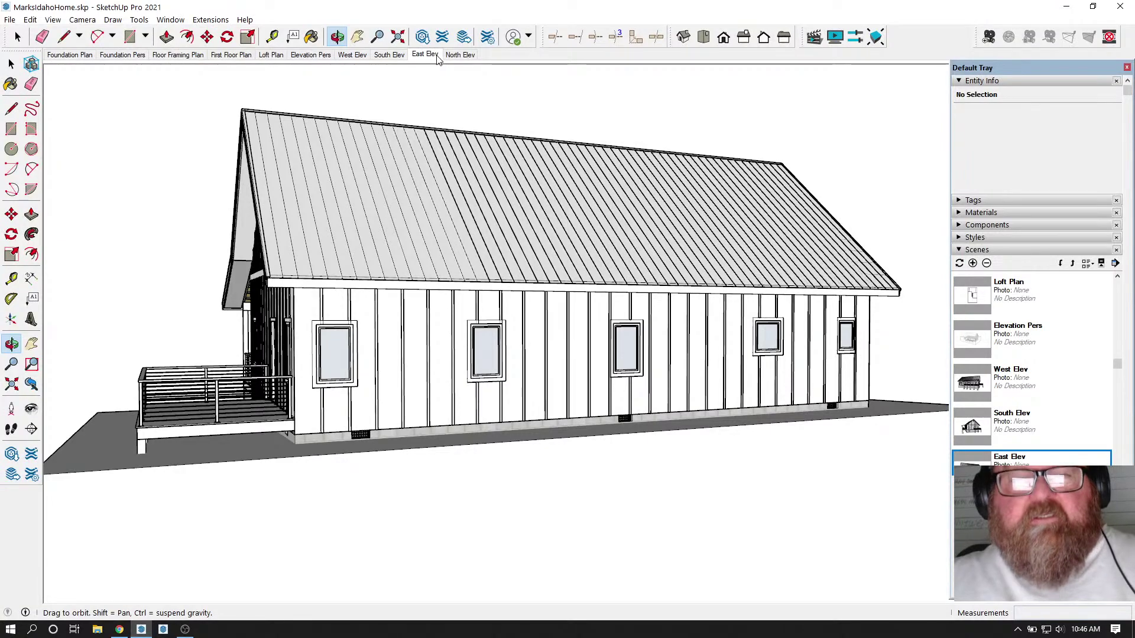
{"action": "left_click", "coordinate": [447, 57]}
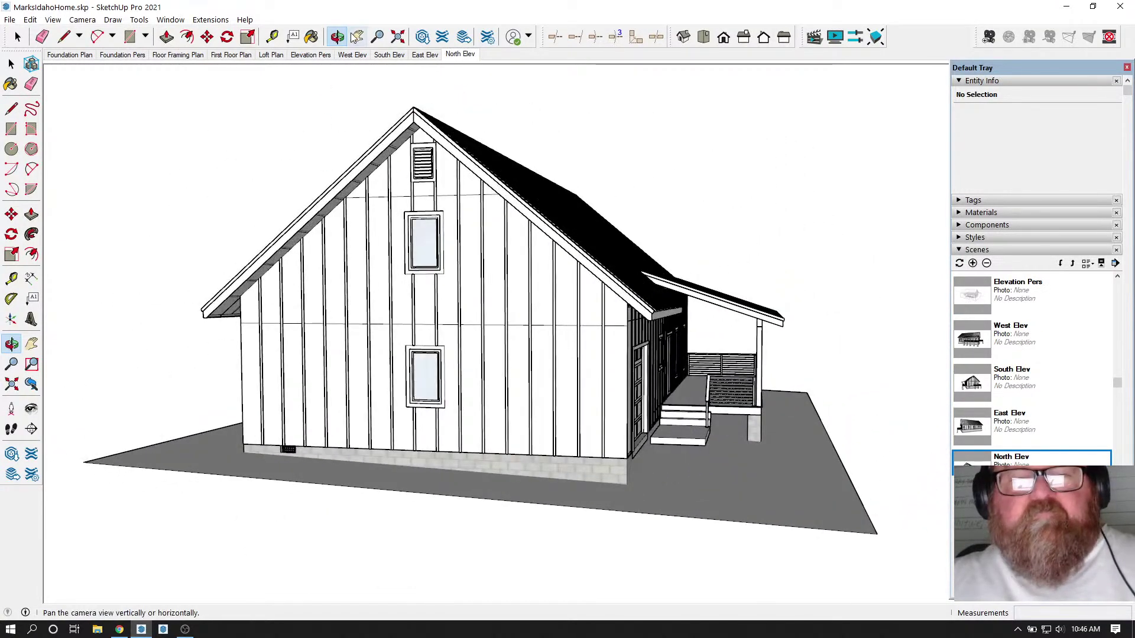
{"action": "left_click_drag", "start_coordinate": [264, 271], "coordinate": [524, 379]}
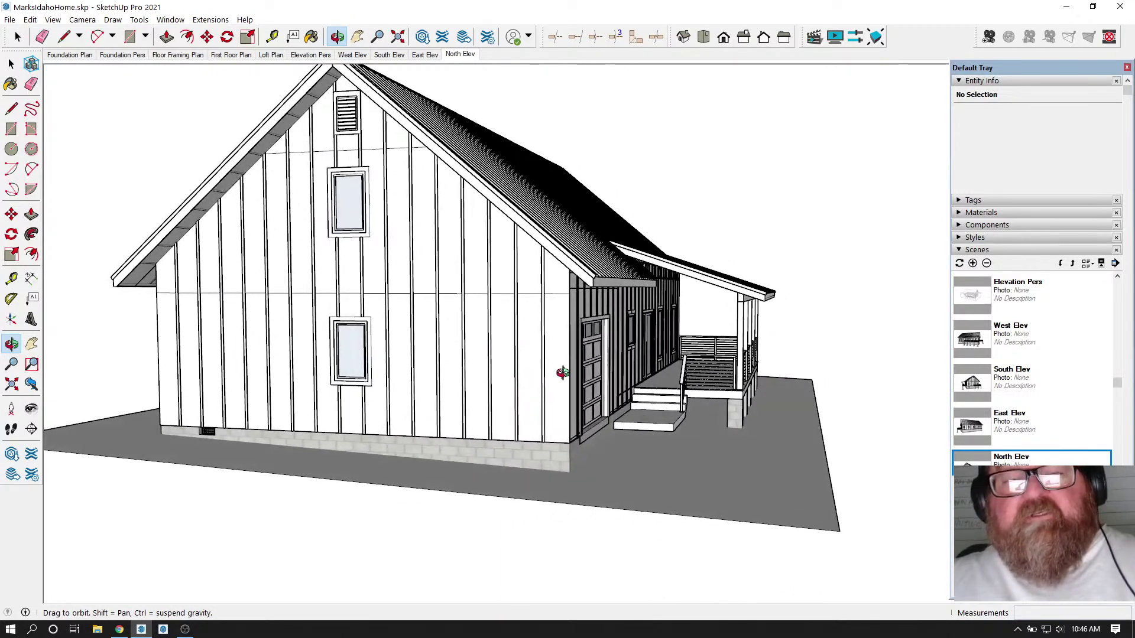
{"action": "left_click", "coordinate": [357, 36]}
{"action": "left_click_drag", "start_coordinate": [397, 130], "coordinate": [448, 148]}
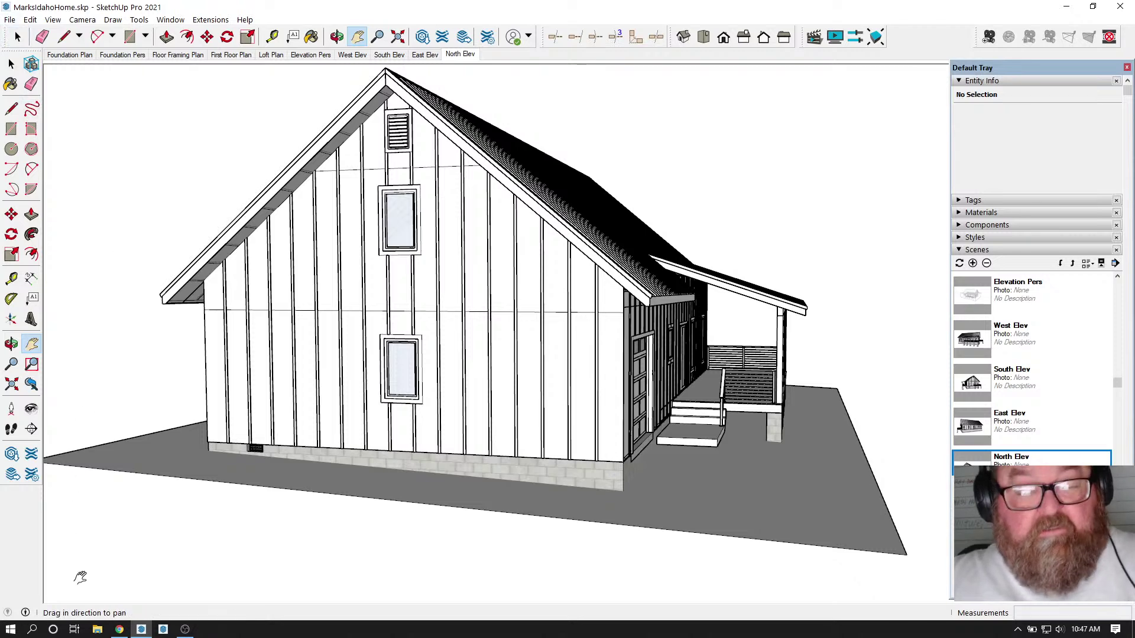
- Check the live chat and stream analytics in YouTube Studio, and return to the SketchUp model
{"action": "left_click", "coordinate": [120, 629]}
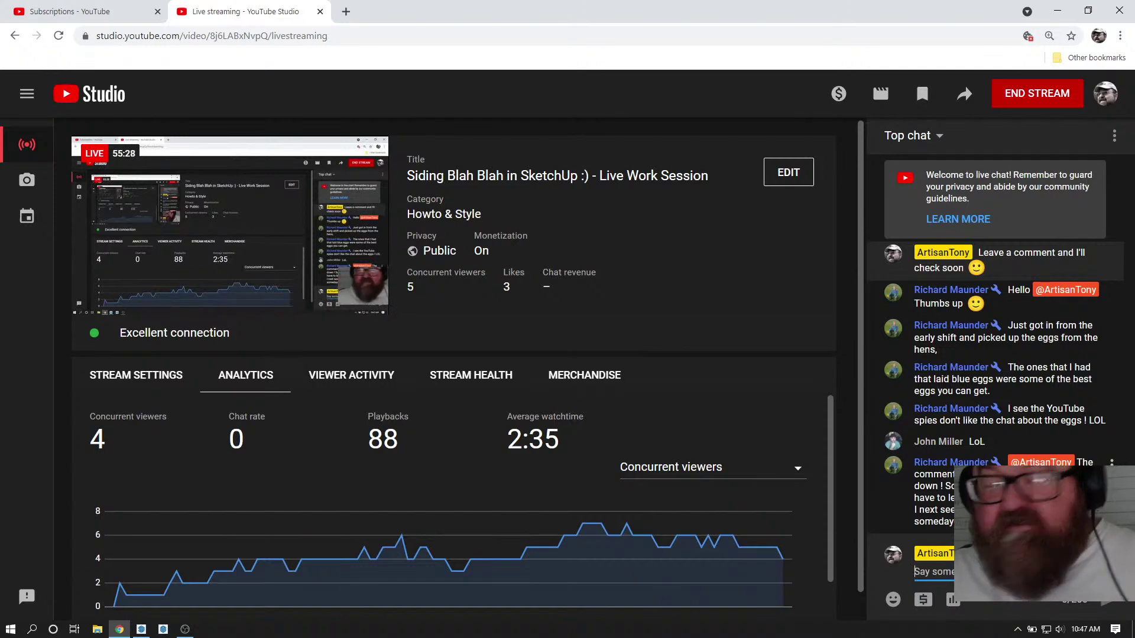
{"action": "left_click", "coordinate": [141, 629]}
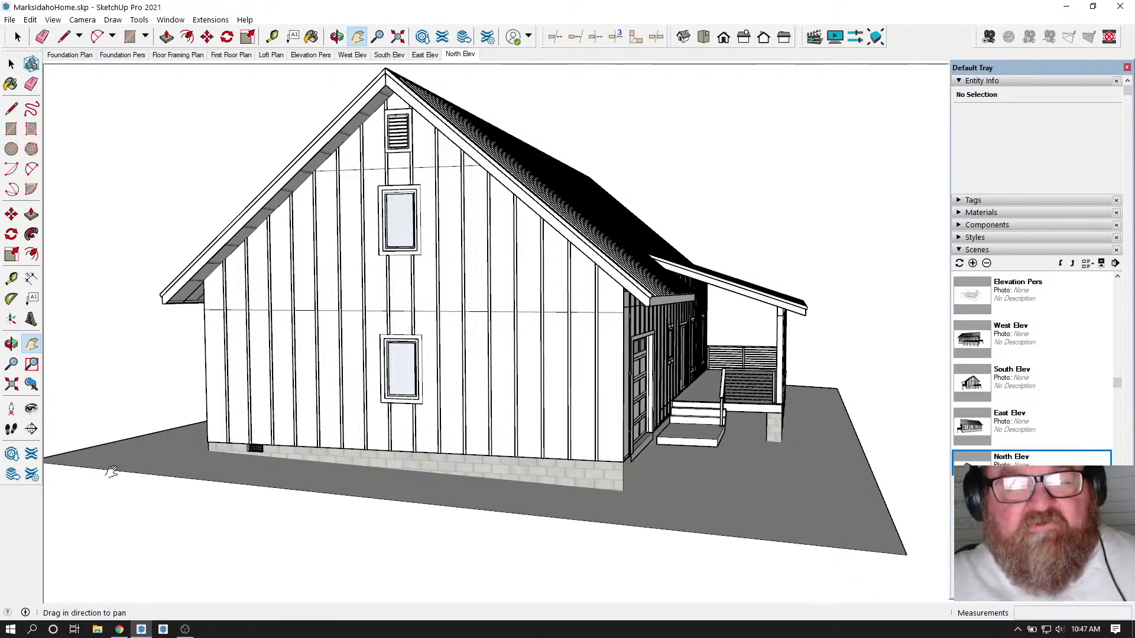
{"action": "left_click", "coordinate": [141, 630]}
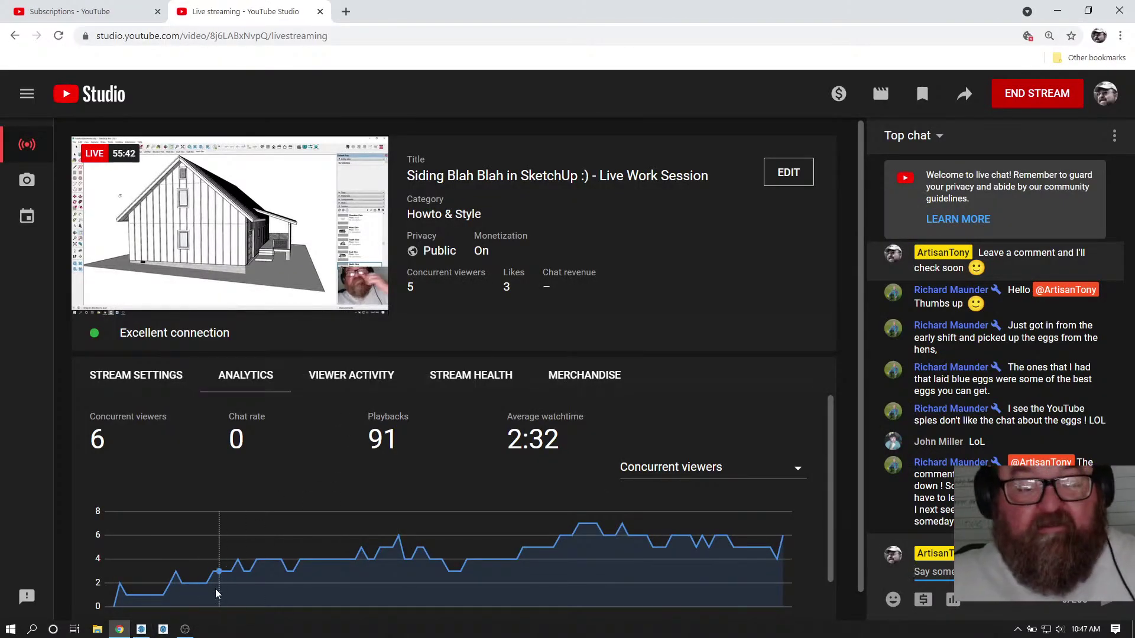
{"action": "left_click", "coordinate": [140, 631]}
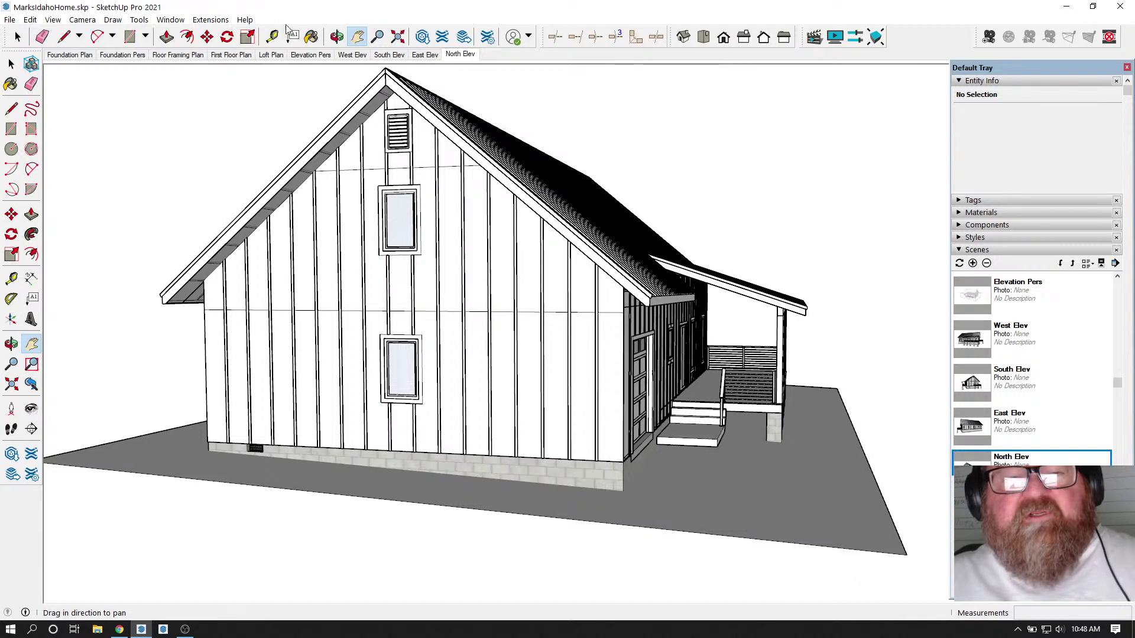
- Examine the house and ground from the garage corner, and switch to OBS Studio
{"action": "left_click", "coordinate": [337, 36]}
{"action": "left_click_drag", "start_coordinate": [438, 283], "coordinate": [542, 323]}
{"action": "left_click_drag", "start_coordinate": [408, 341], "coordinate": [425, 389]}
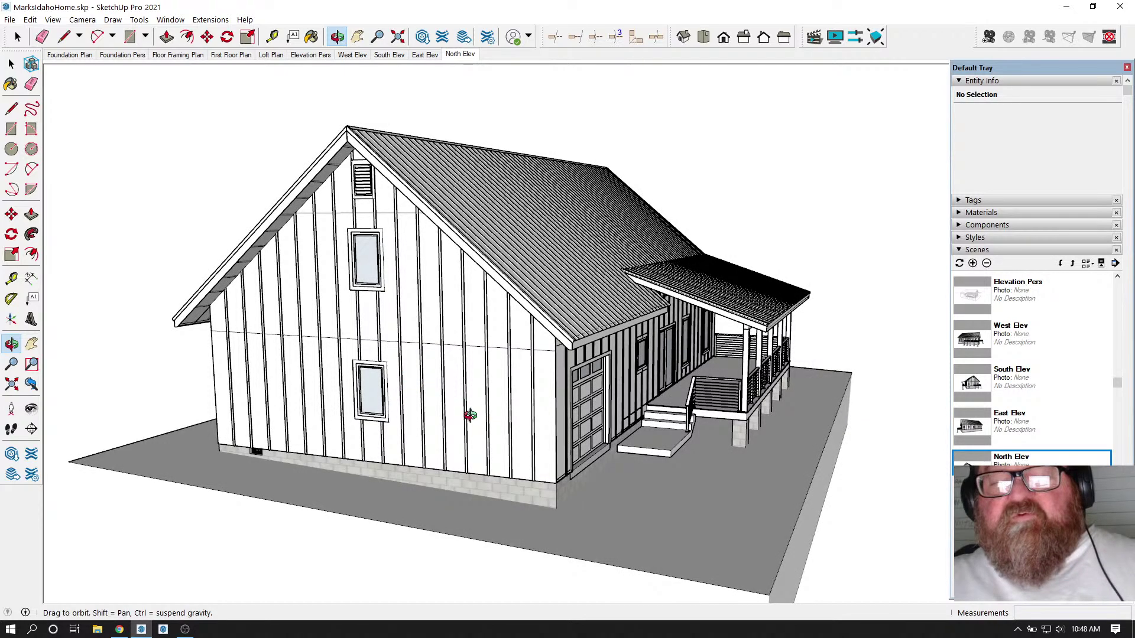
{"action": "scroll", "coordinate": [473, 414], "scroll_direction": "up", "scroll_amount": 3}
{"action": "scroll", "coordinate": [493, 403], "scroll_direction": "down", "scroll_amount": 3}
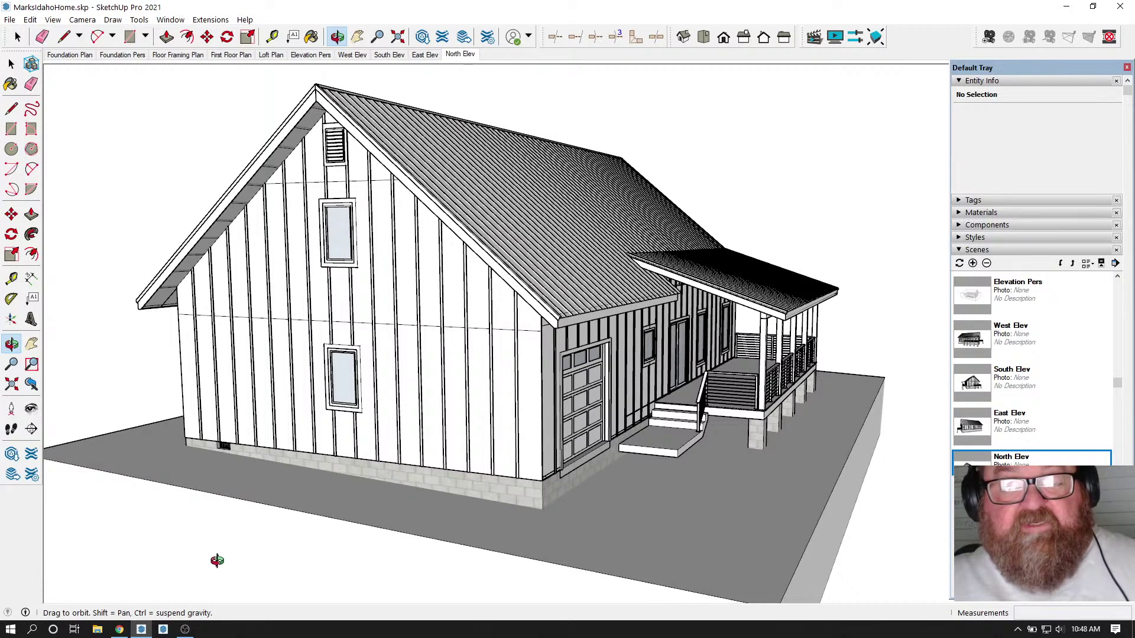
{"action": "left_click", "coordinate": [186, 632]}
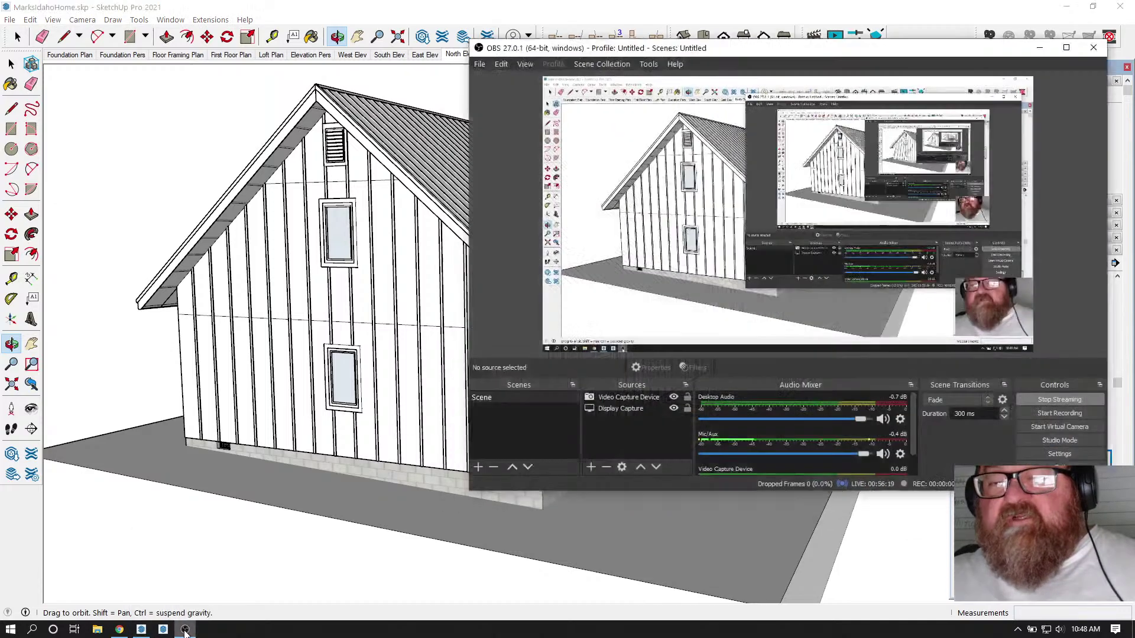